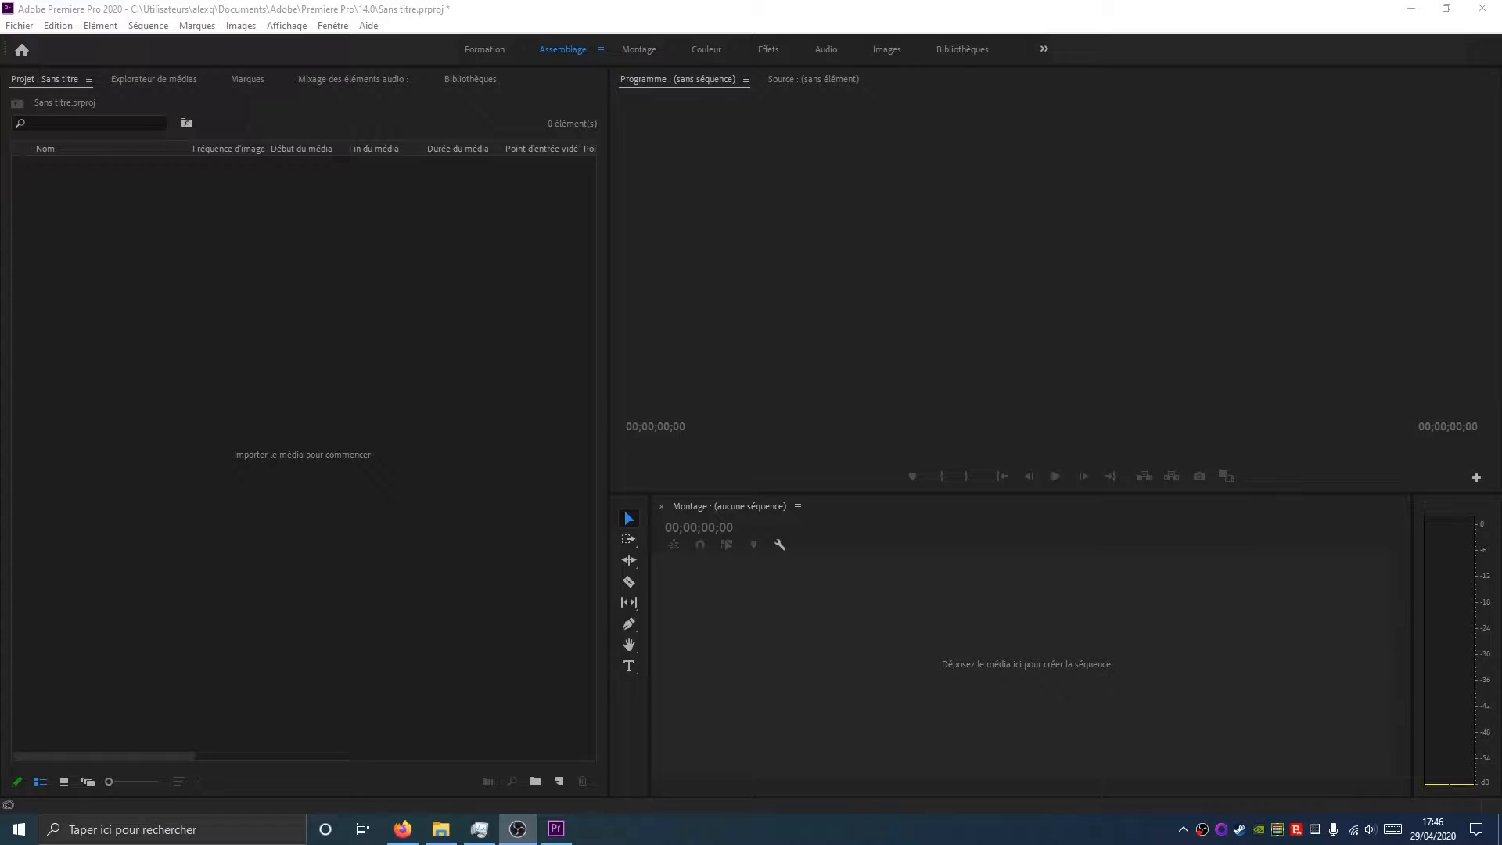
# Review the downloaded photo, video and music files and their source web pages
pyautogui.click(440, 829)
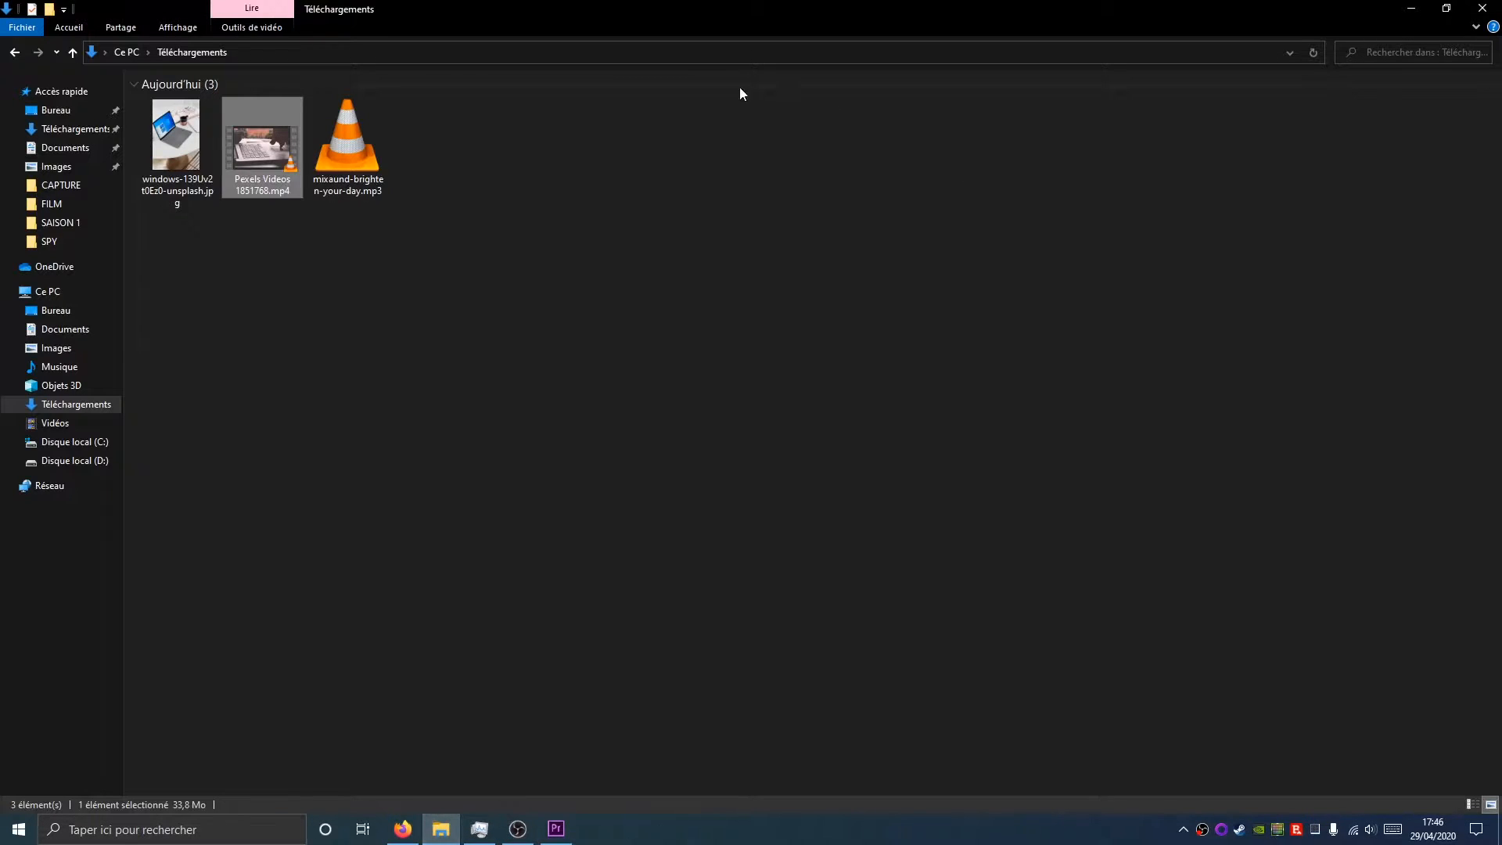
pyautogui.click(157, 143)
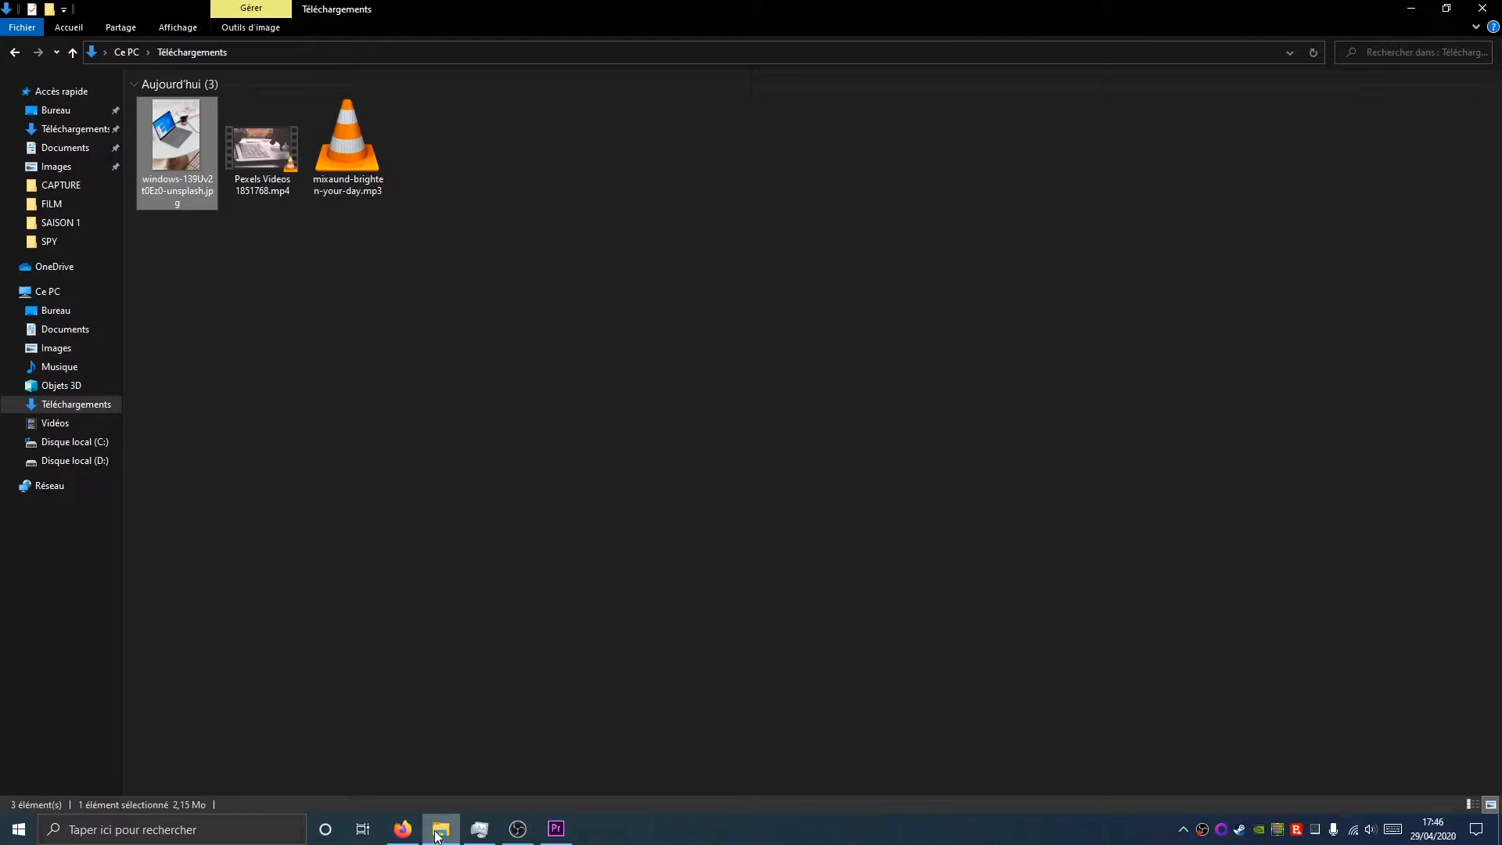
pyautogui.click(402, 828)
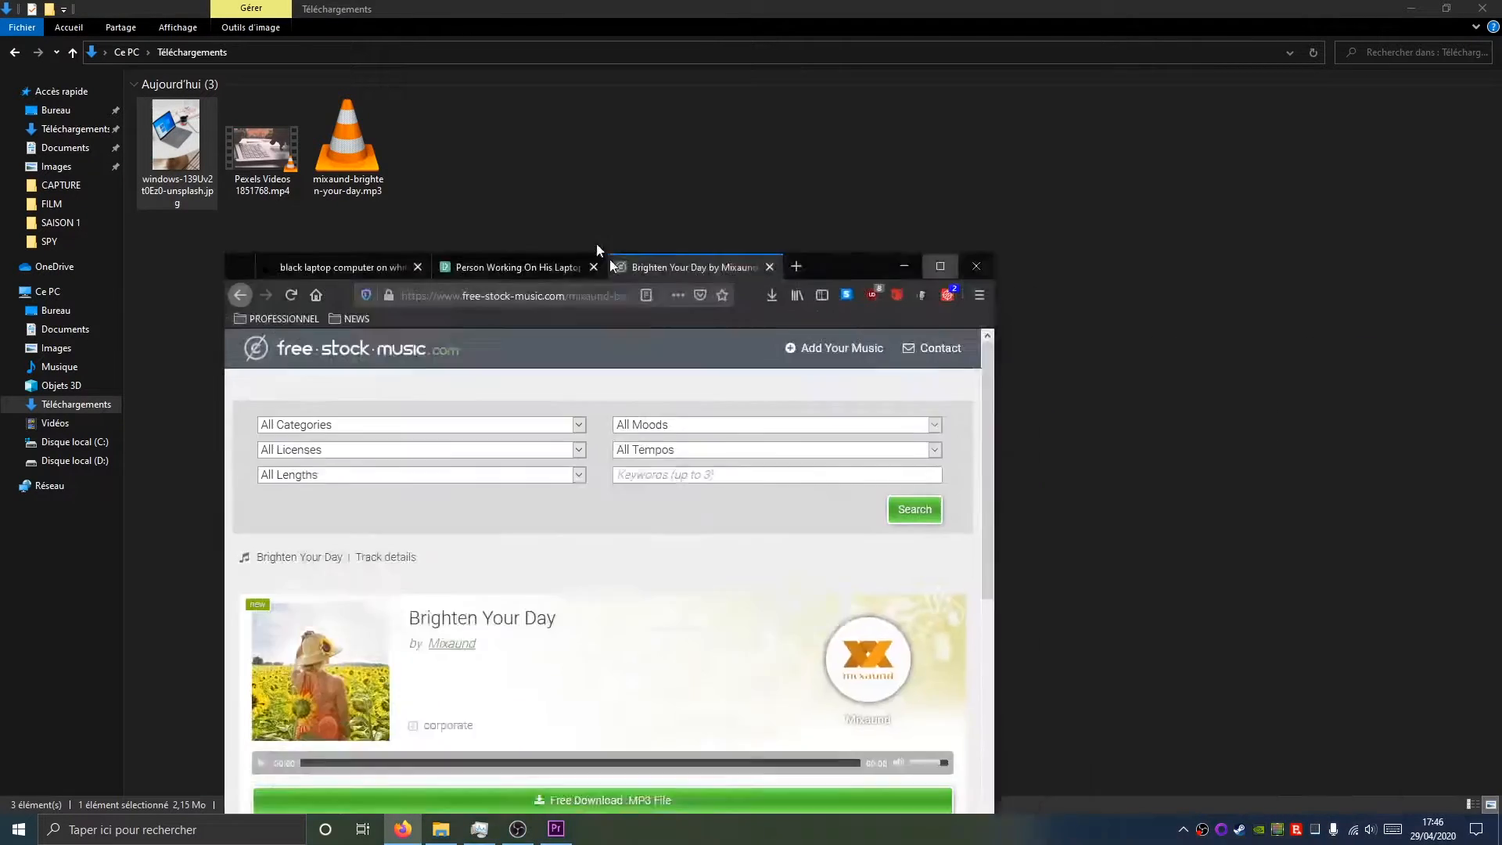
pyautogui.doubleClick(609, 260)
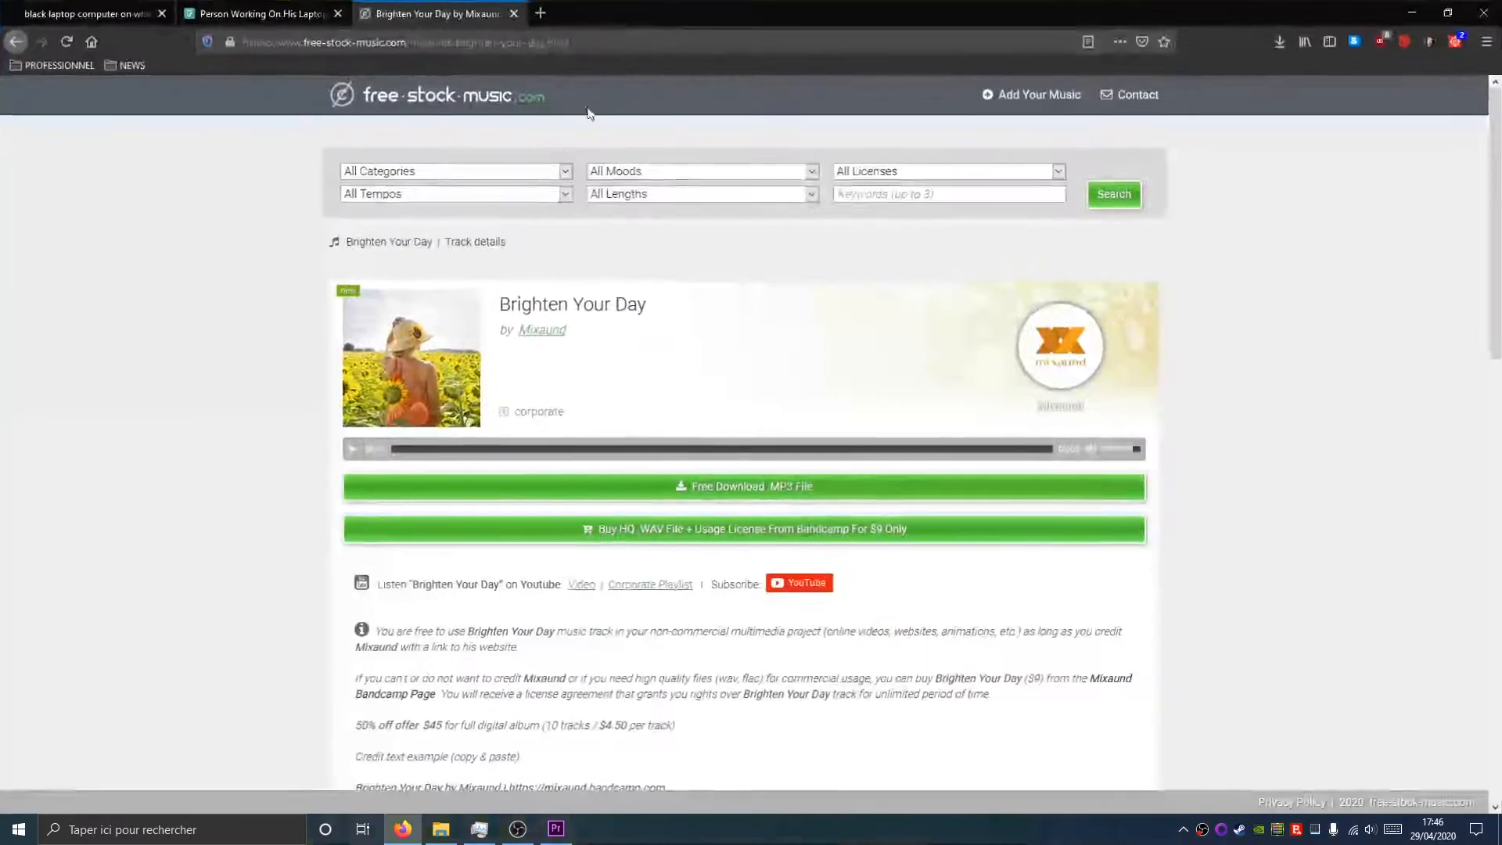
pyautogui.click(79, 13)
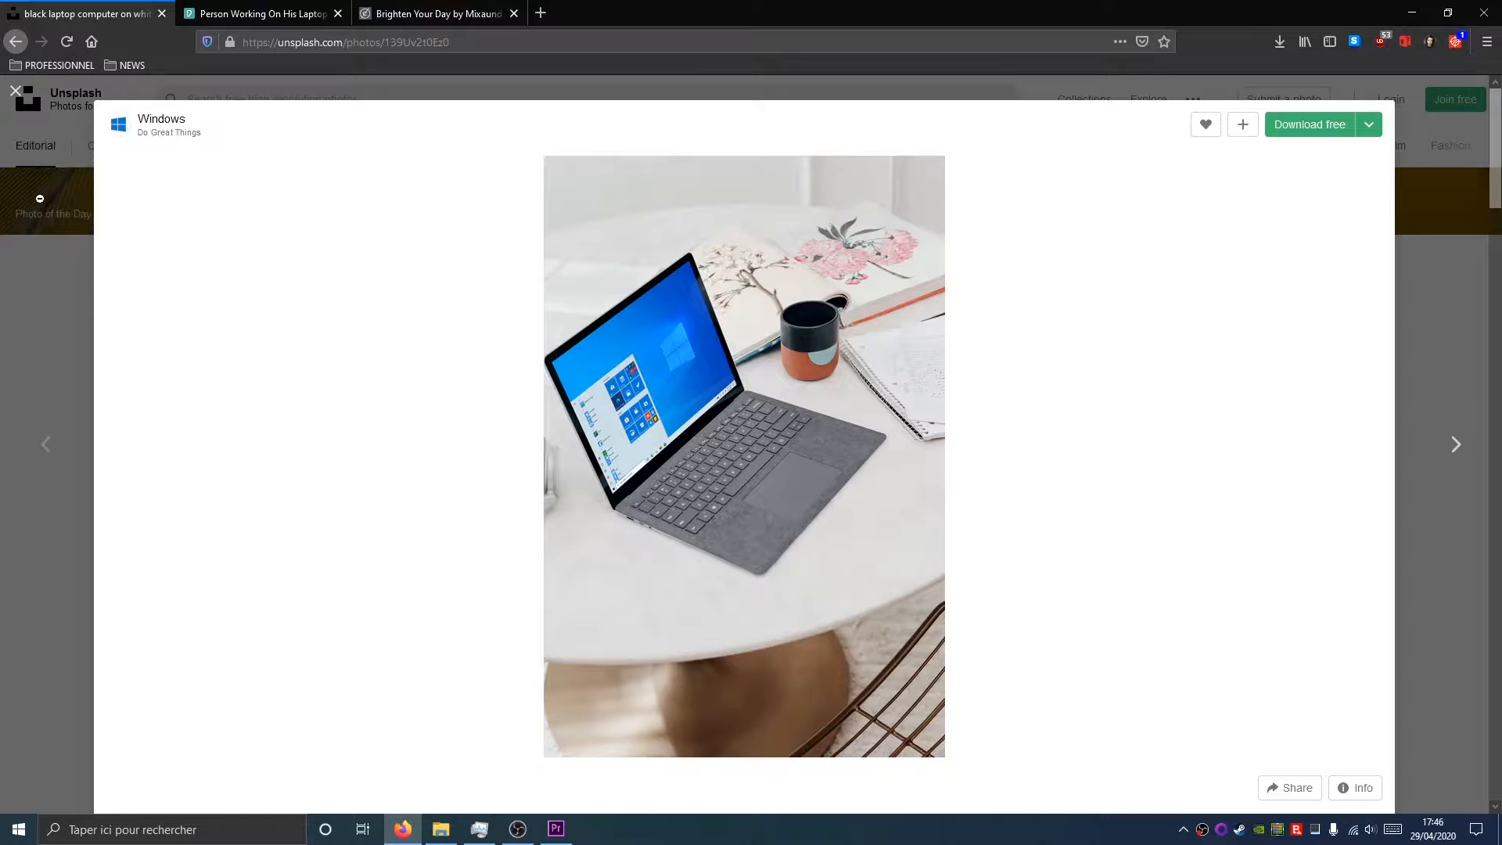
pyautogui.click(224, 8)
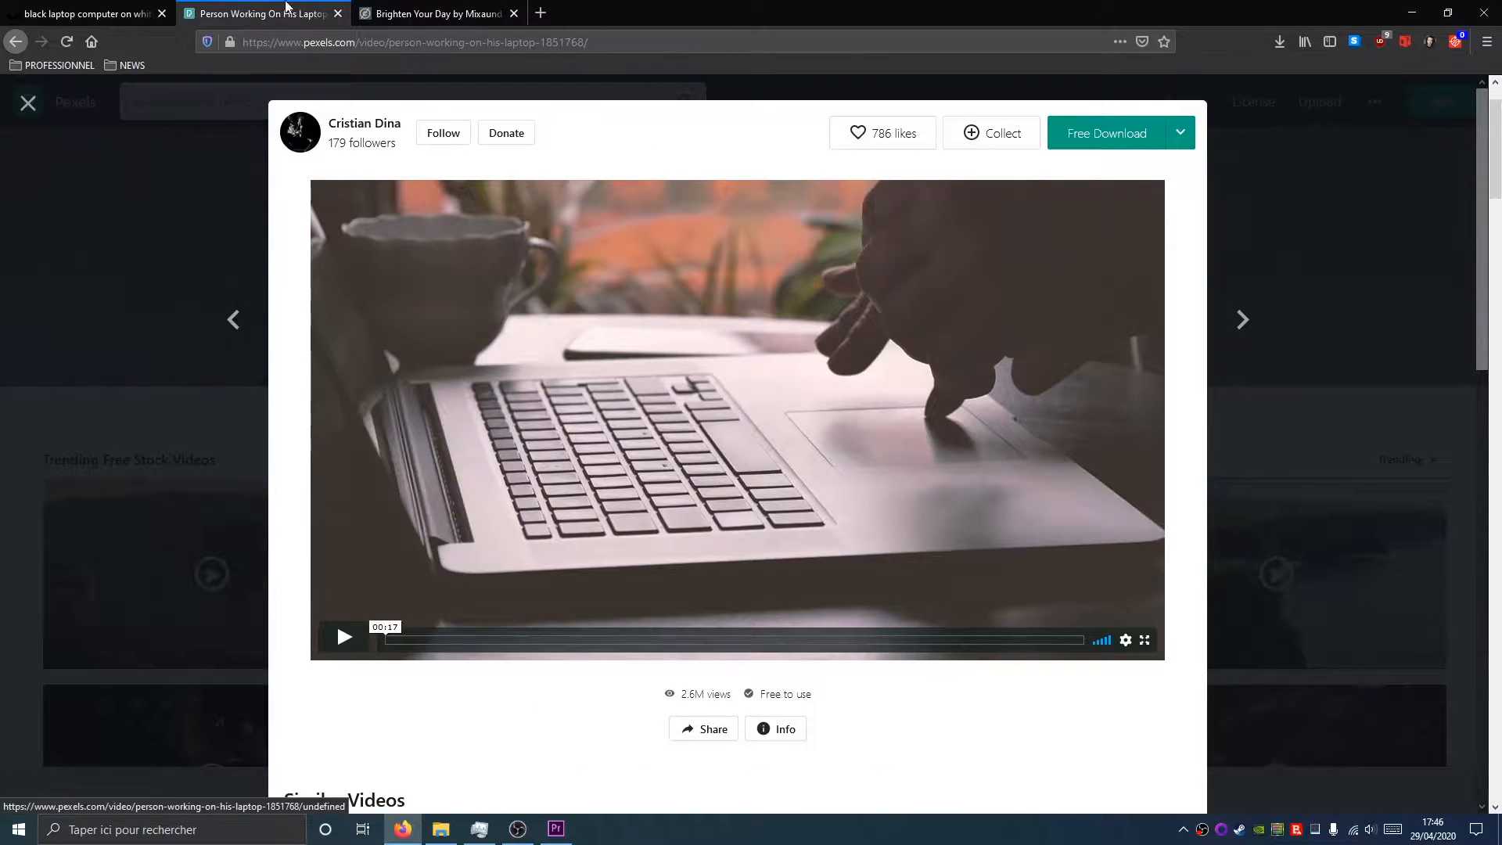
pyautogui.click(386, 10)
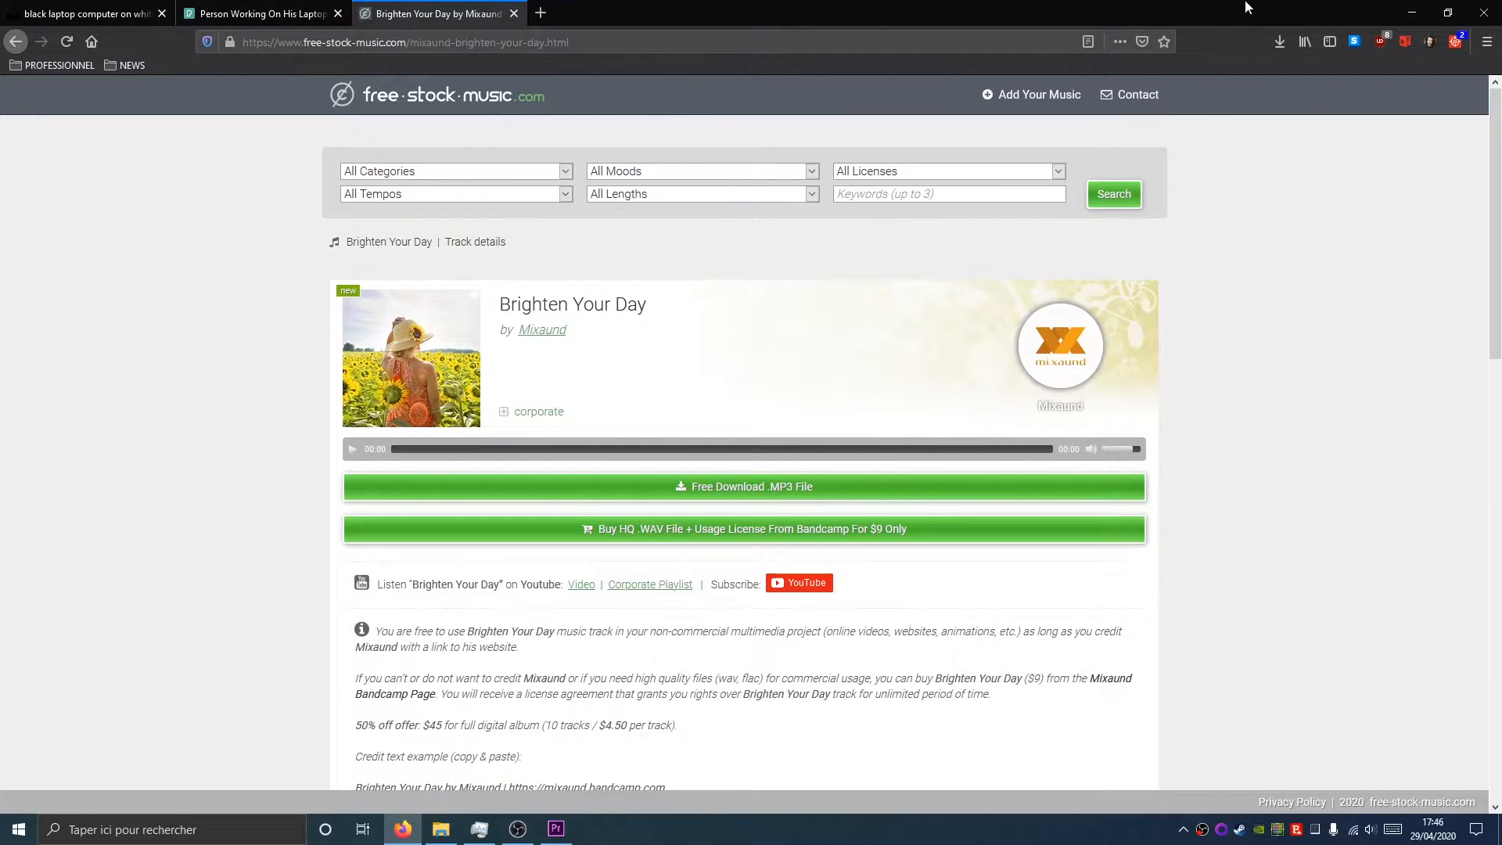
# Import the three downloaded files (photo, video and MP3) into the project panel from the Downloads folder
pyautogui.click(1413, 12)
pyautogui.moveTo(572, 155); pyautogui.dragTo(158, 199)
pyautogui.moveTo(175, 135); pyautogui.dragTo(367, 286)
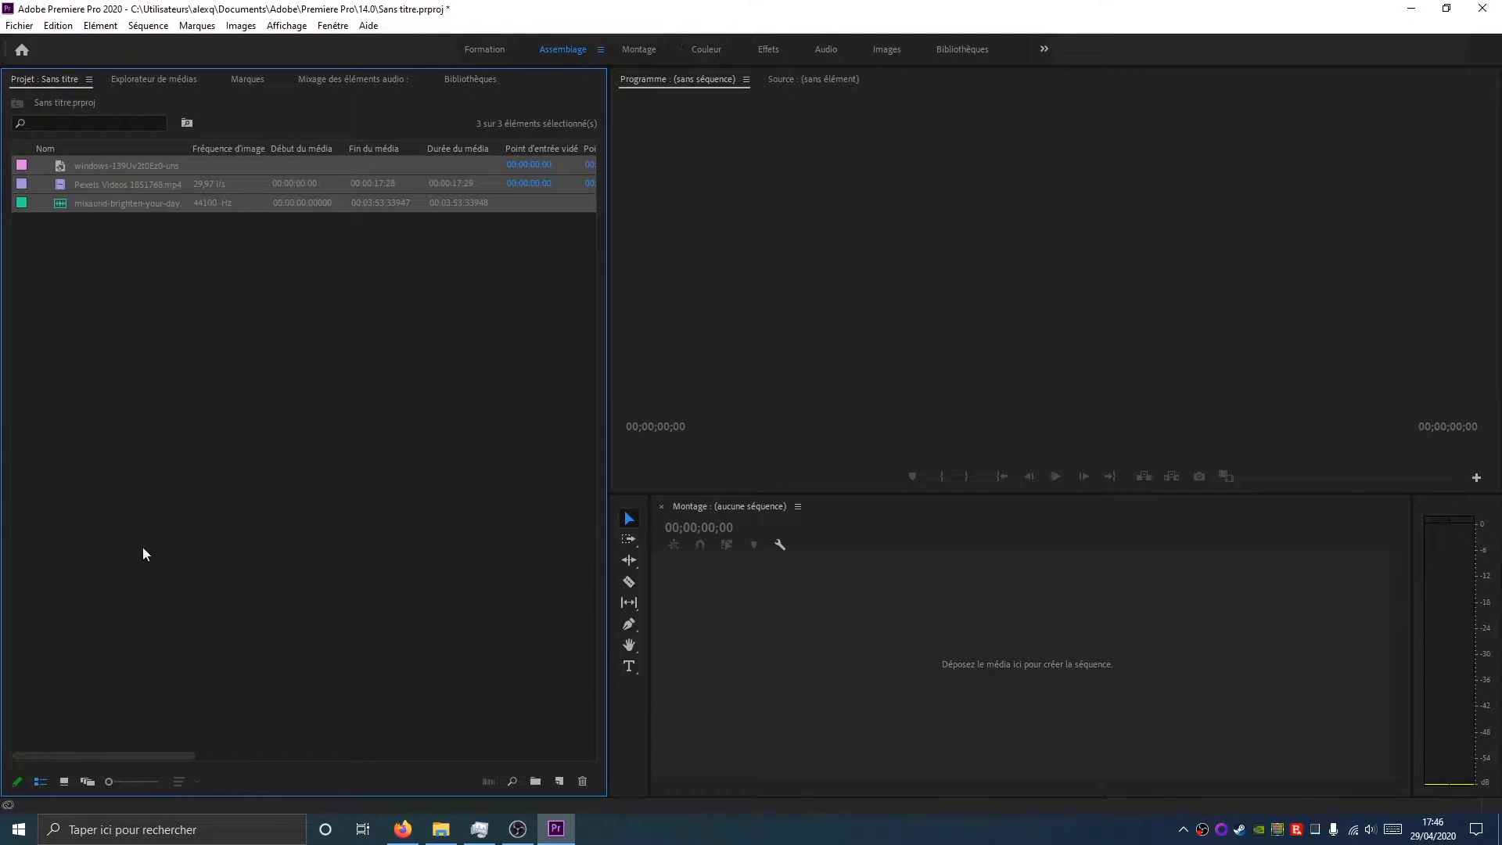
pyautogui.click(166, 309)
pyautogui.click(143, 165)
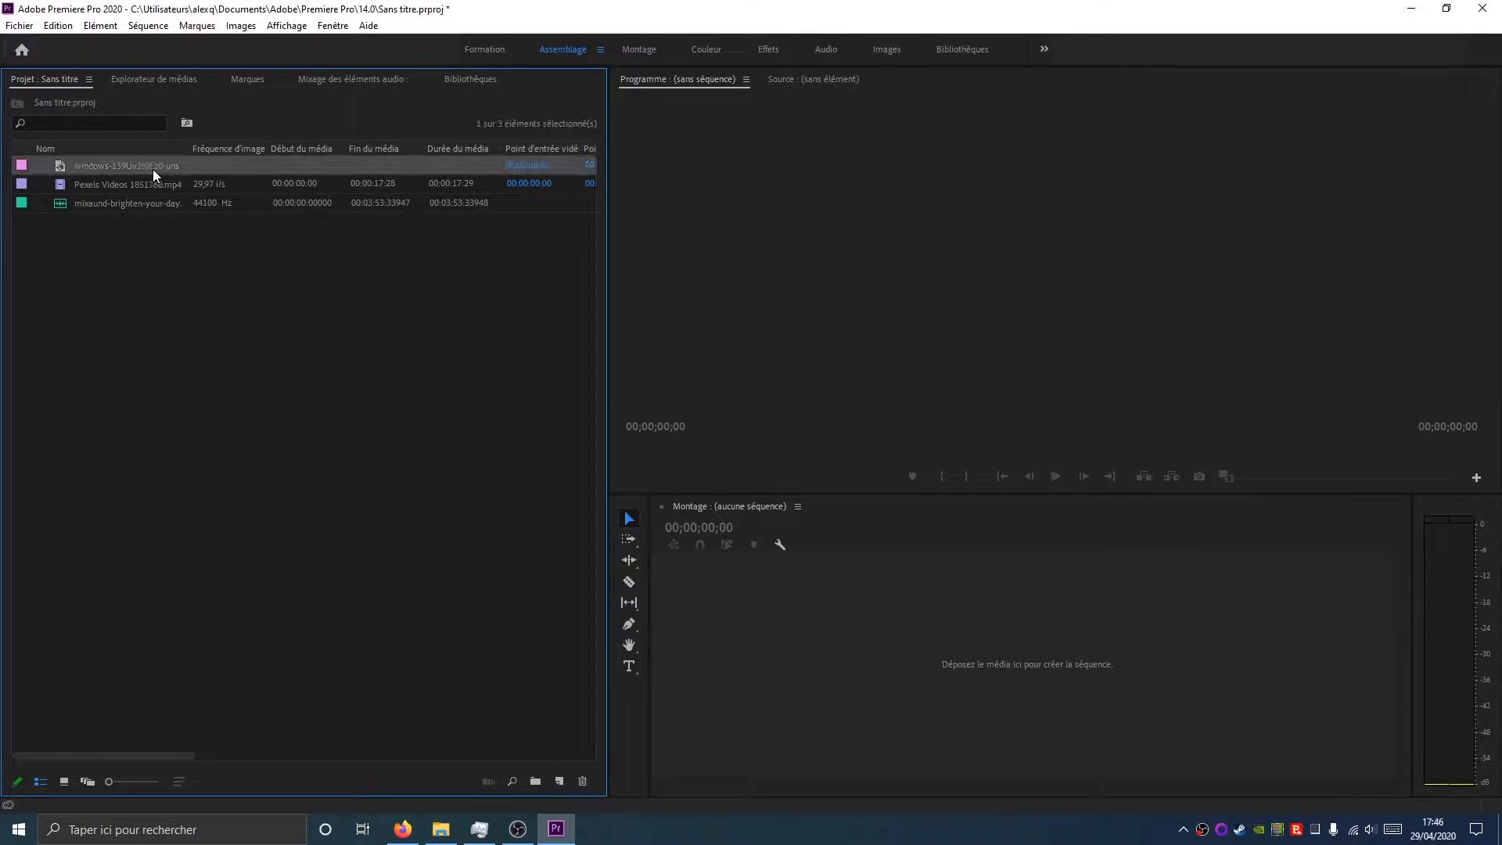
pyautogui.click(152, 168)
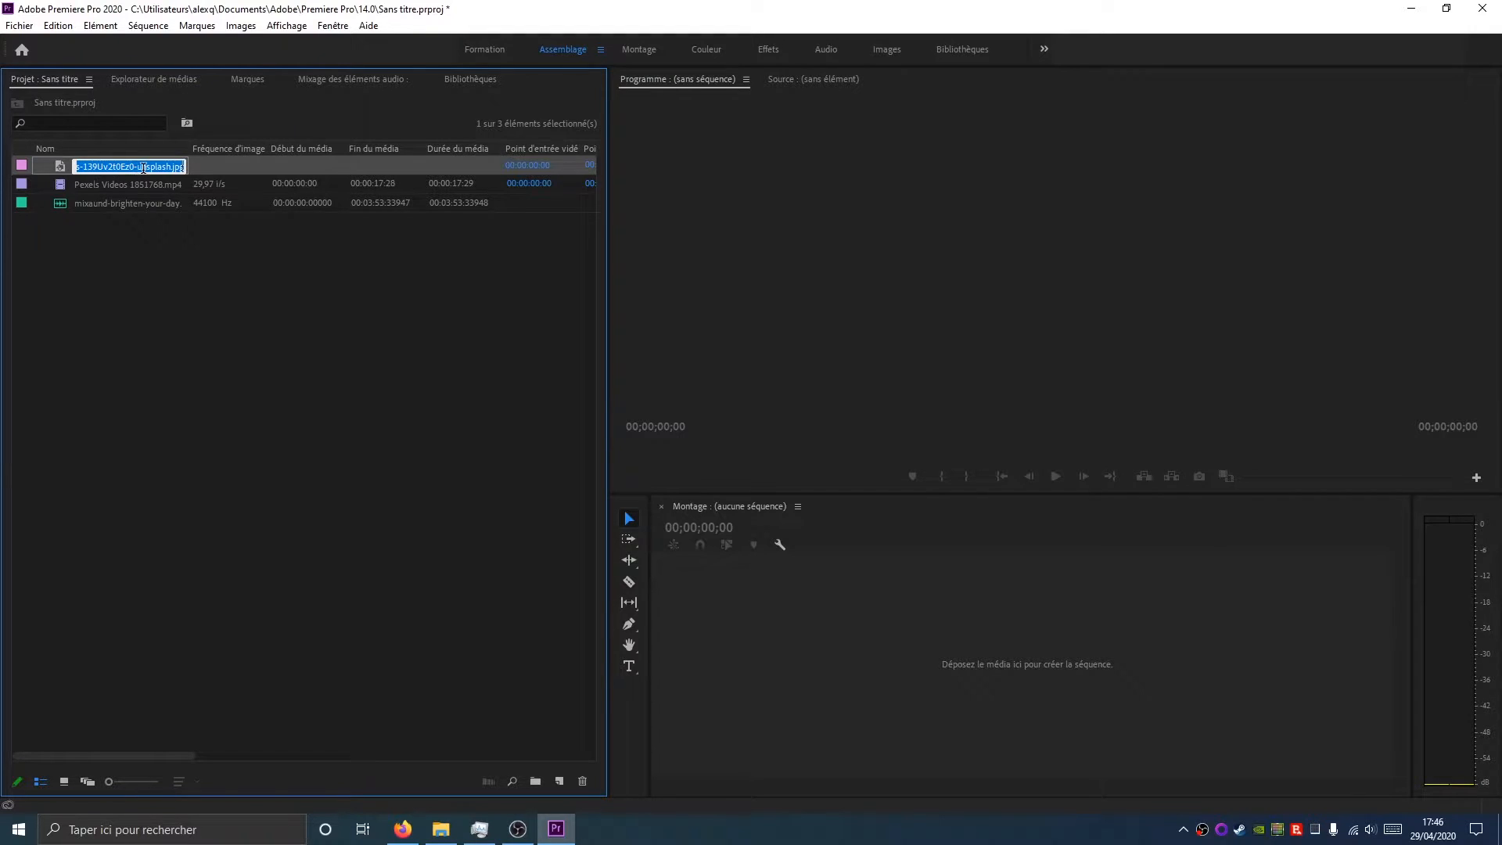
pyautogui.click(147, 266)
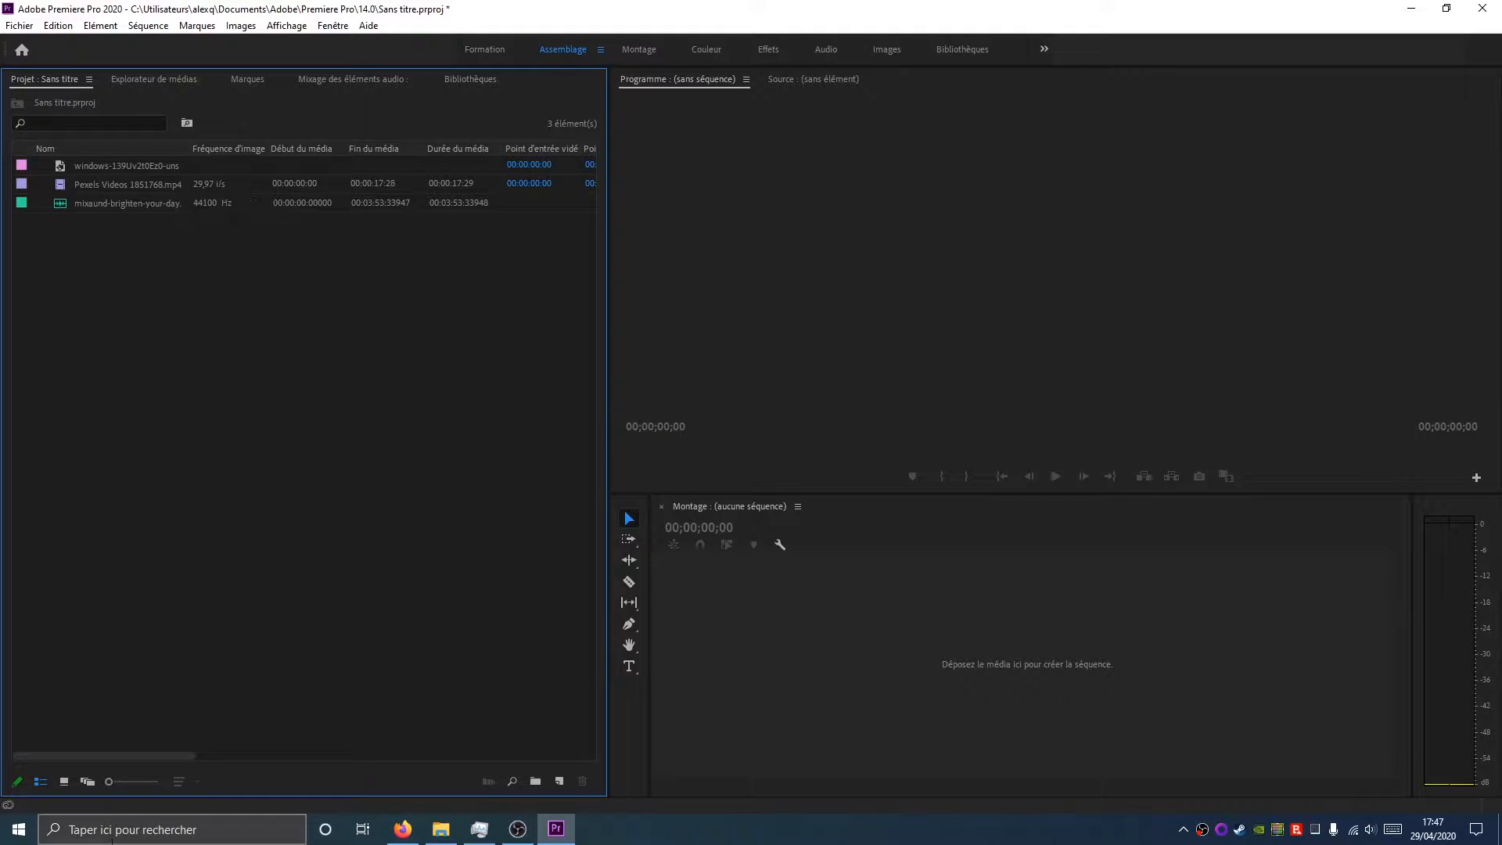
# Switch the project panel to icon view and preview the media thumbnails
pyautogui.click(62, 782)
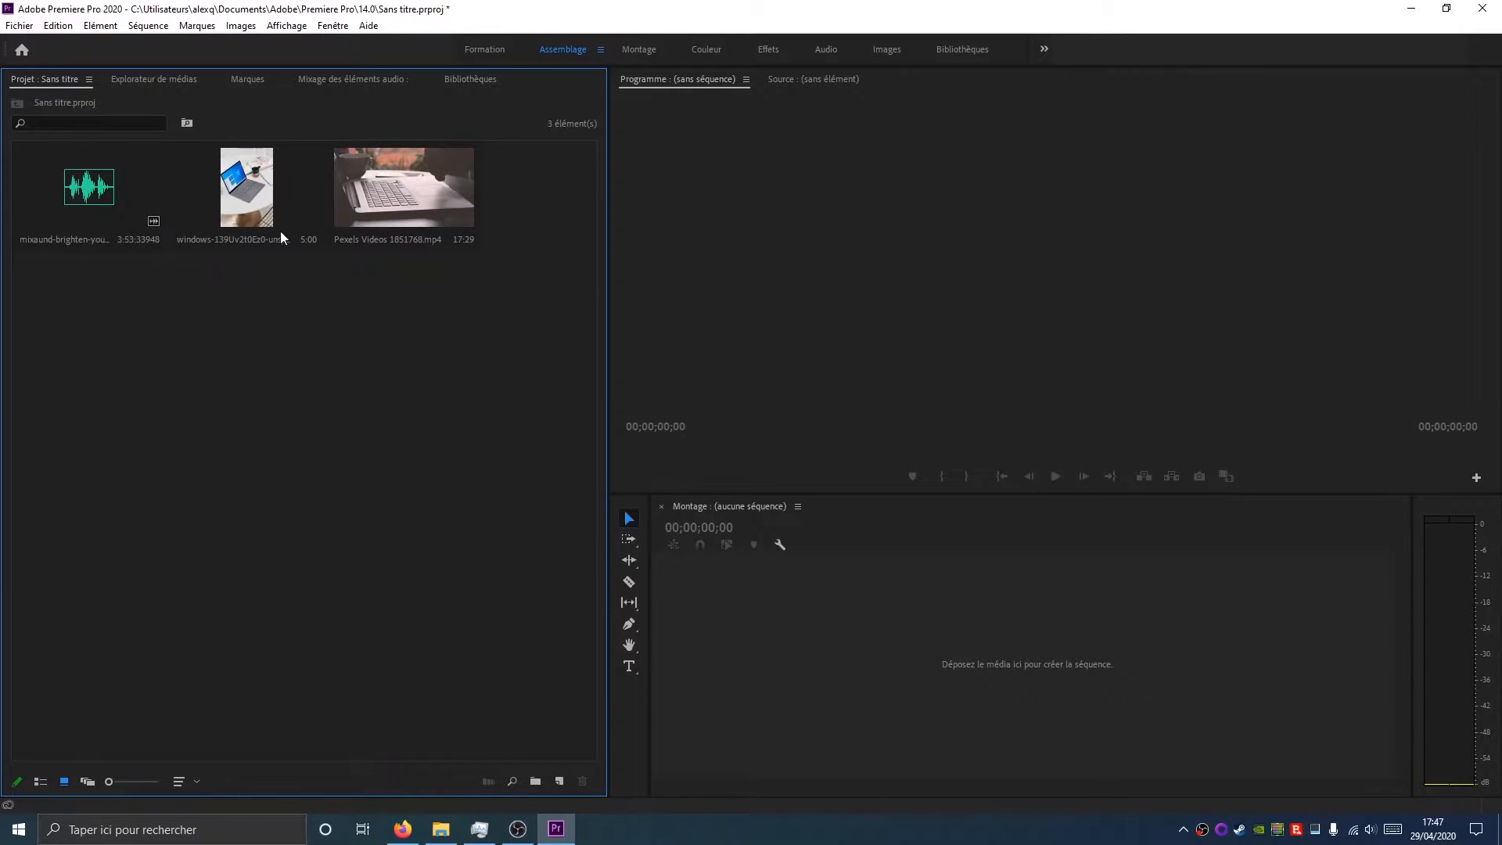
pyautogui.click(44, 780)
pyautogui.click(60, 784)
pyautogui.click(132, 168)
pyautogui.click(255, 188)
pyautogui.click(461, 209)
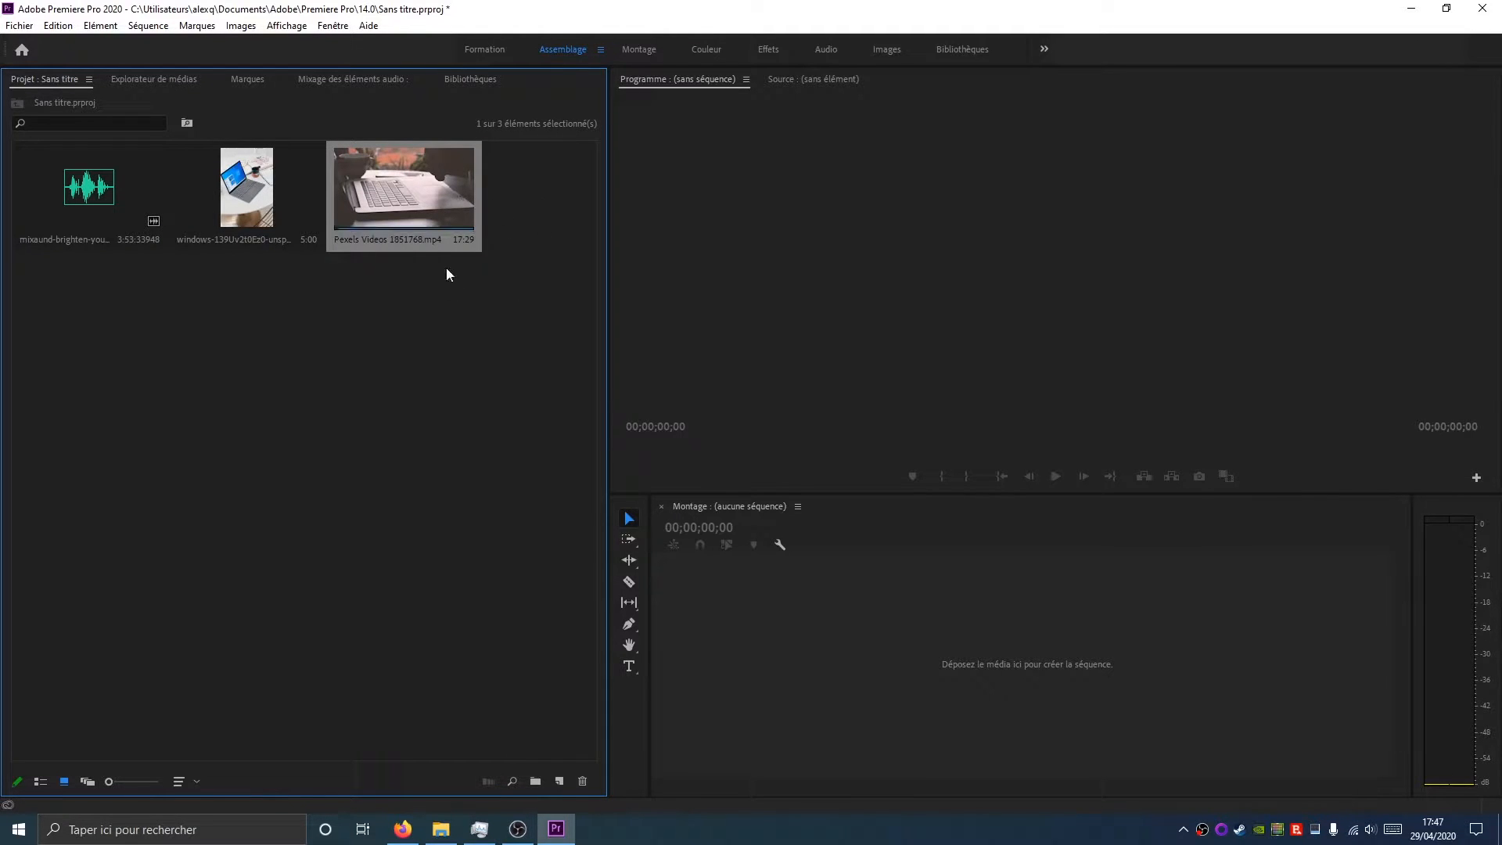
pyautogui.click(482, 597)
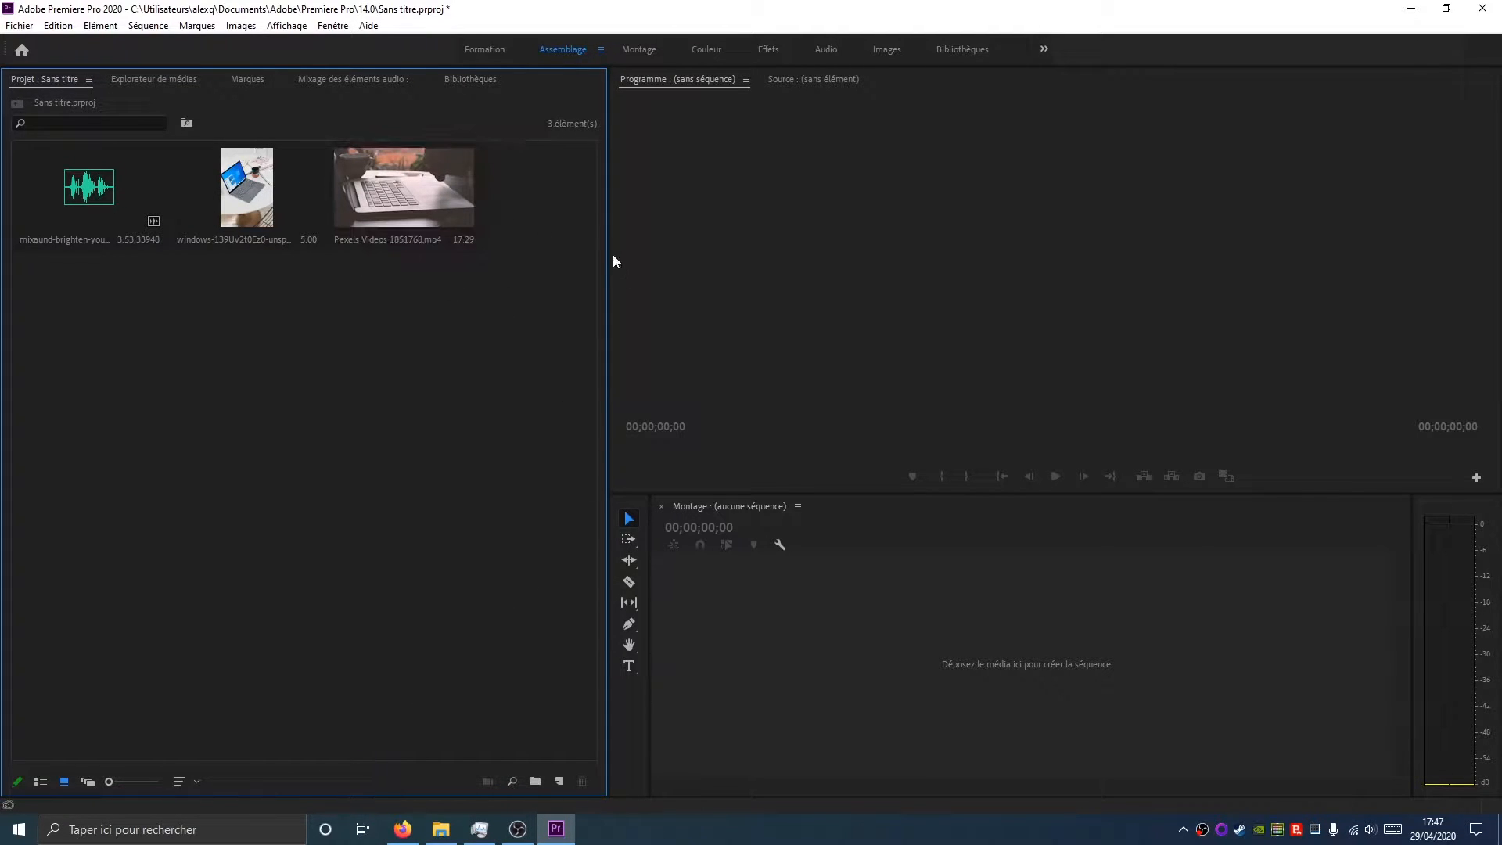
# Create a new bin named Music and move the mixaund-brighten-your-day audio clip into it
pyautogui.click(537, 784)
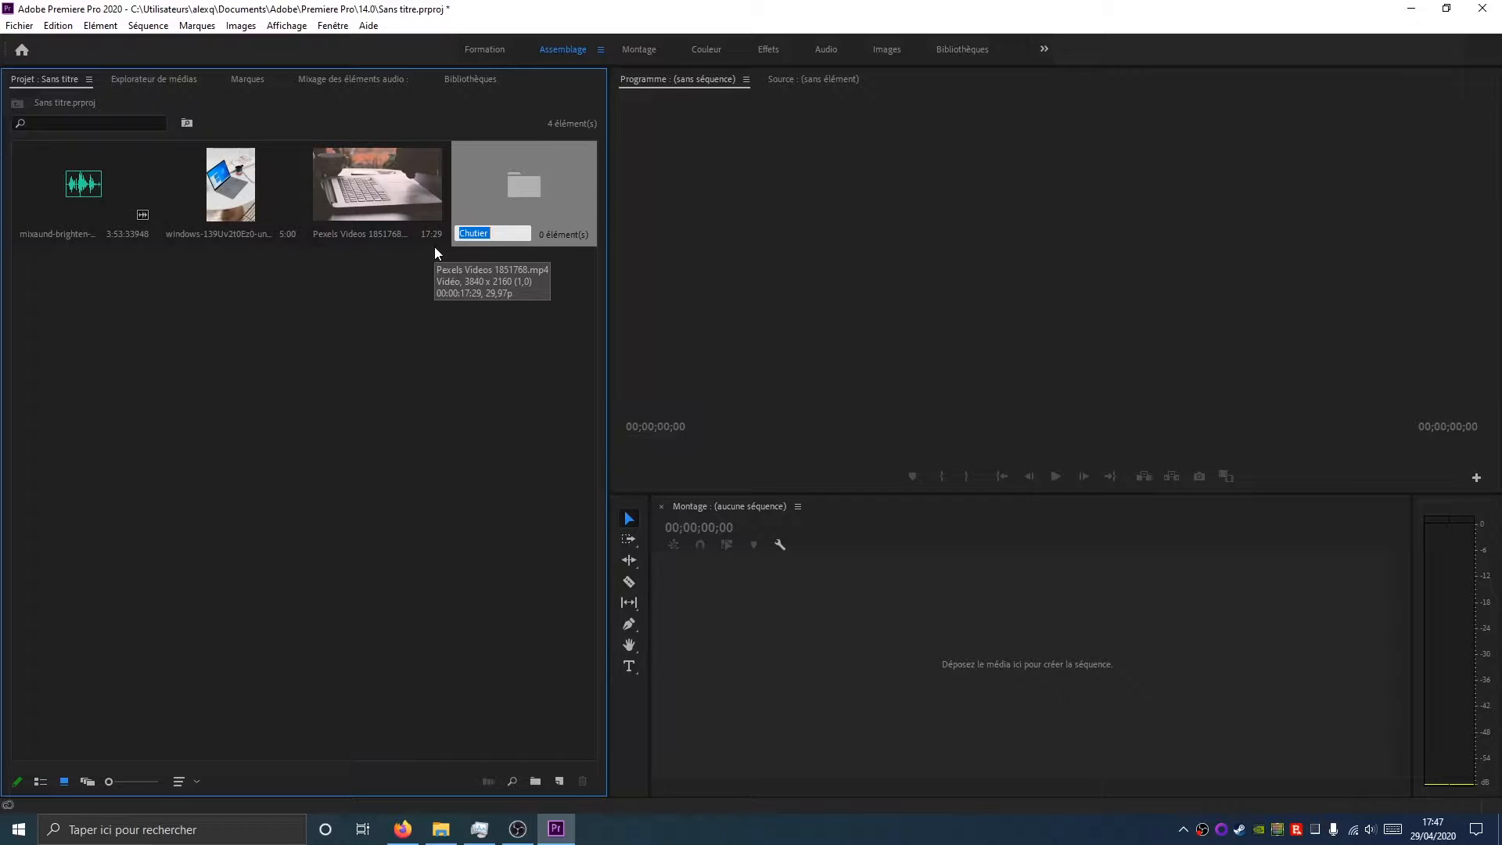
pyautogui.write('Music')
pyautogui.press('Return')
pyautogui.click(329, 370)
pyautogui.moveTo(329, 370); pyautogui.dragTo(524, 186)
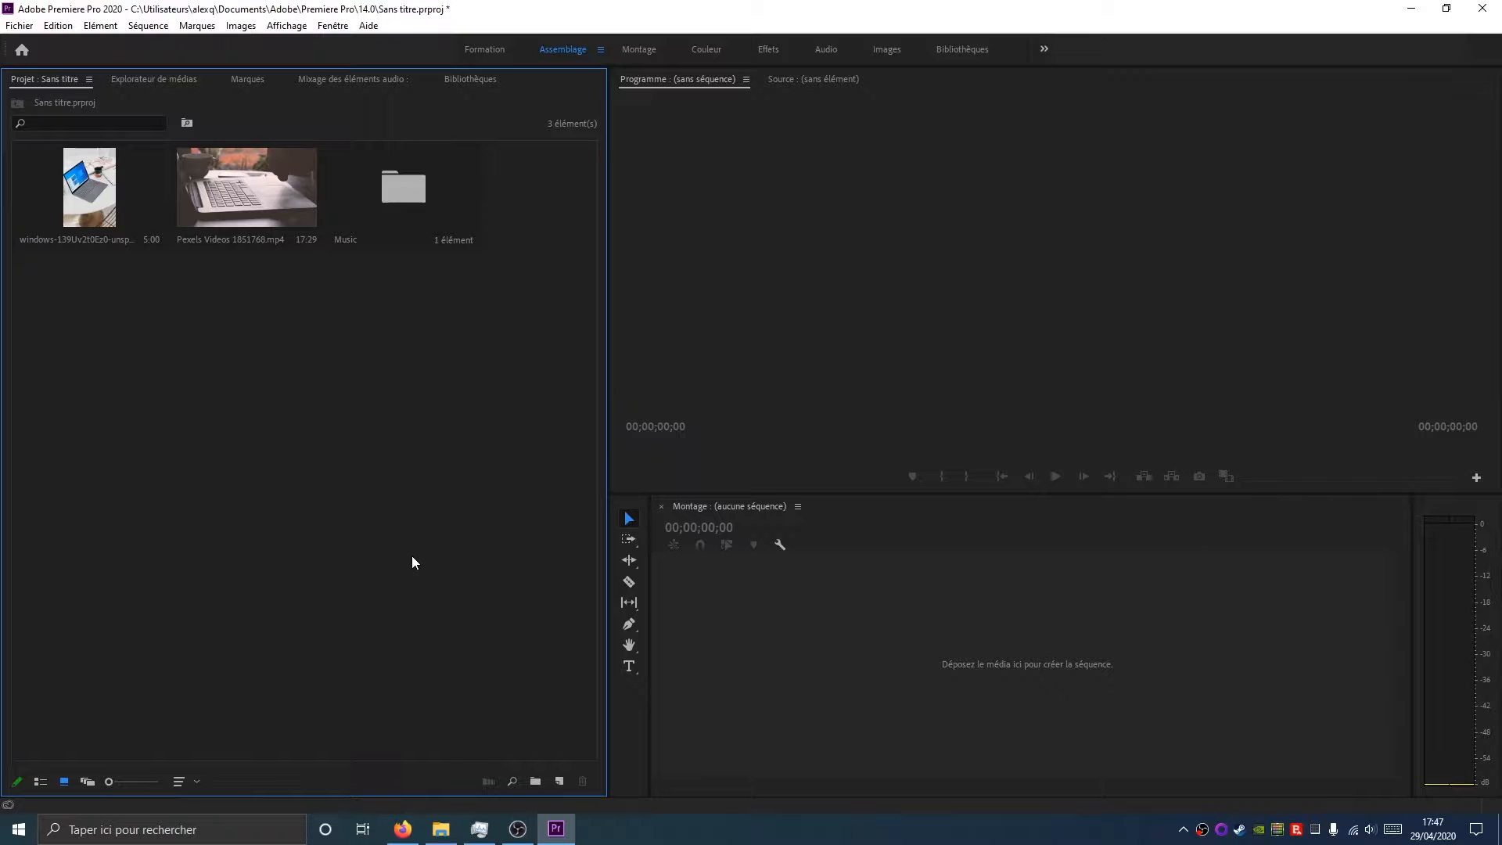
# Open the Music bin and cut the audio clip out of it
pyautogui.doubleClick(378, 199)
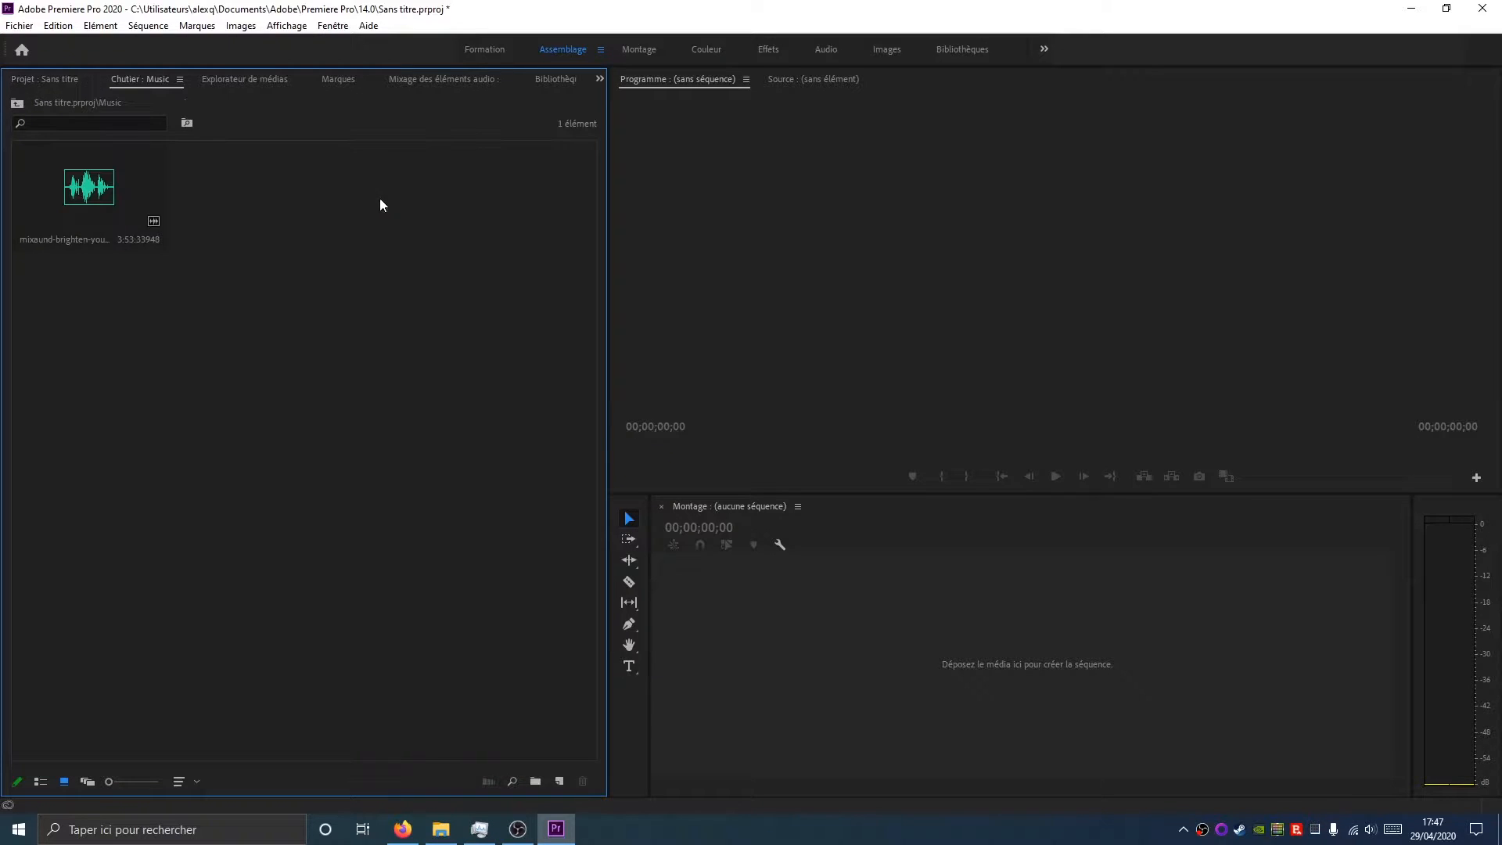
pyautogui.click(63, 208)
pyautogui.rightClick(63, 208)
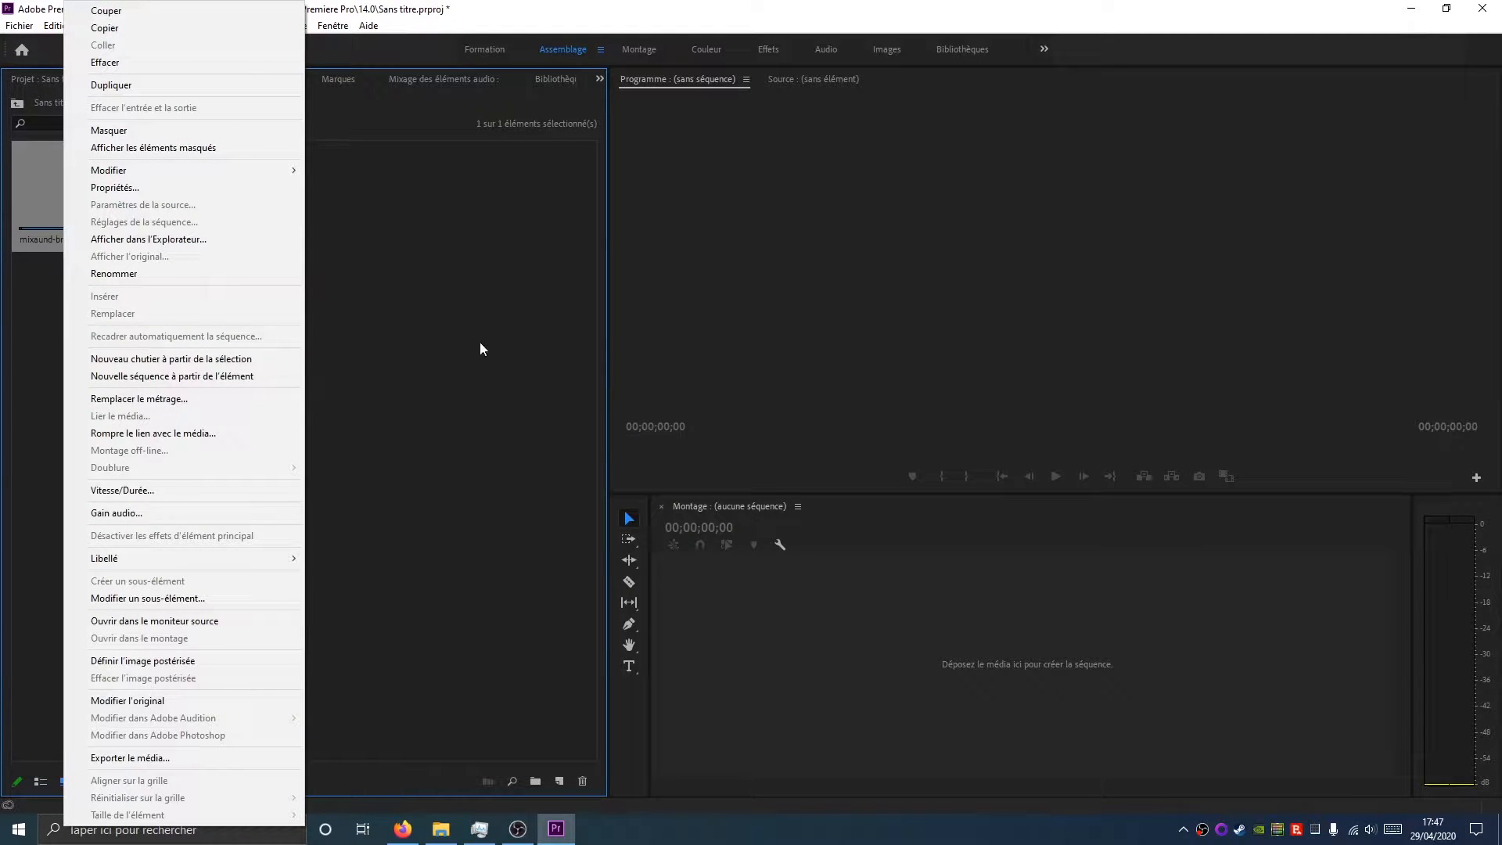
pyautogui.click(162, 17)
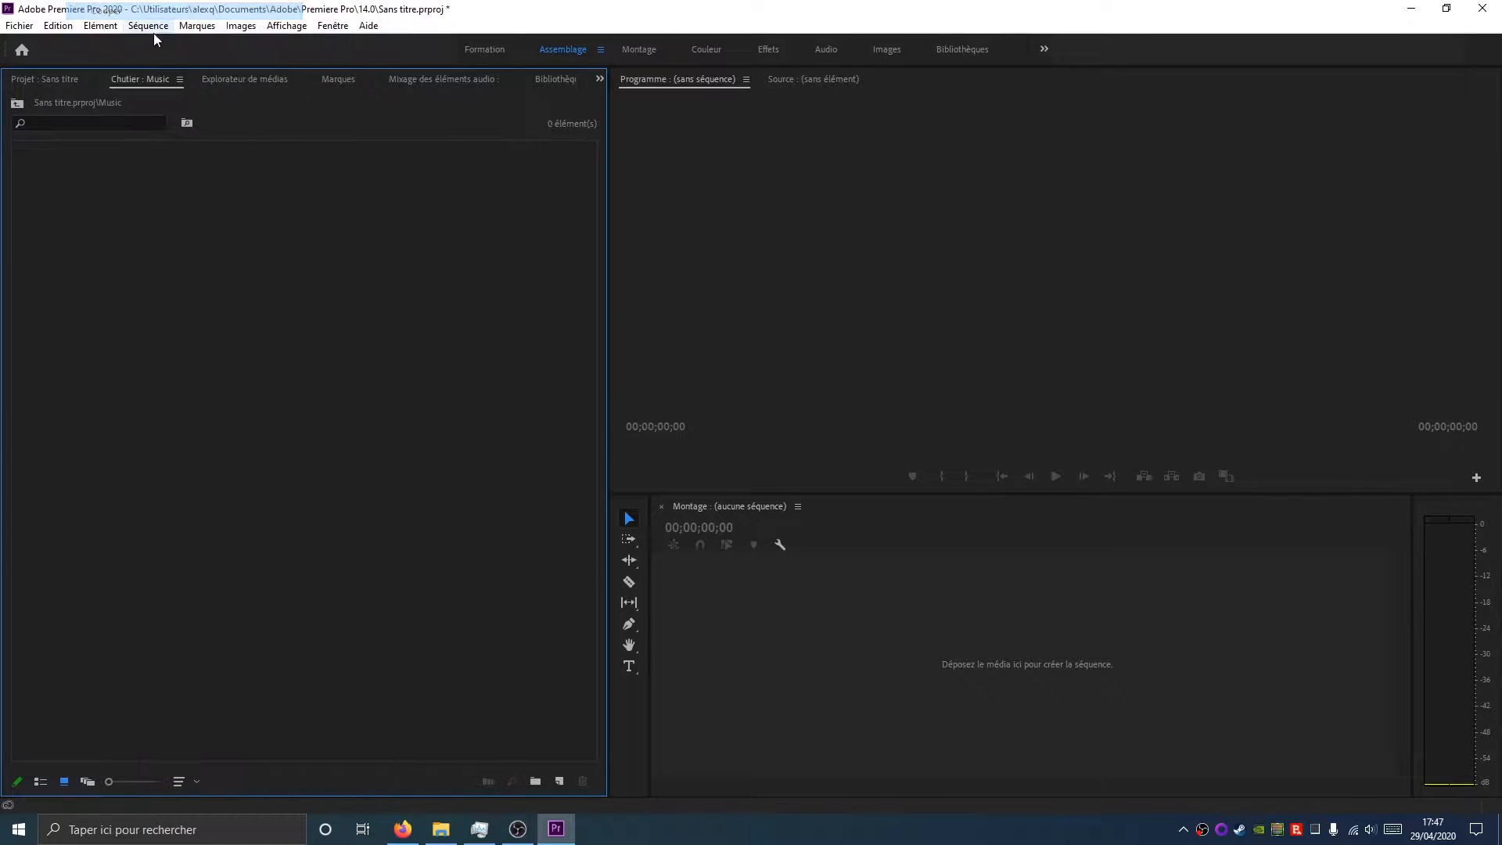
# Paste the audio clip back into the project root and delete the empty Music bin
pyautogui.click(16, 103)
pyautogui.rightClick(185, 397)
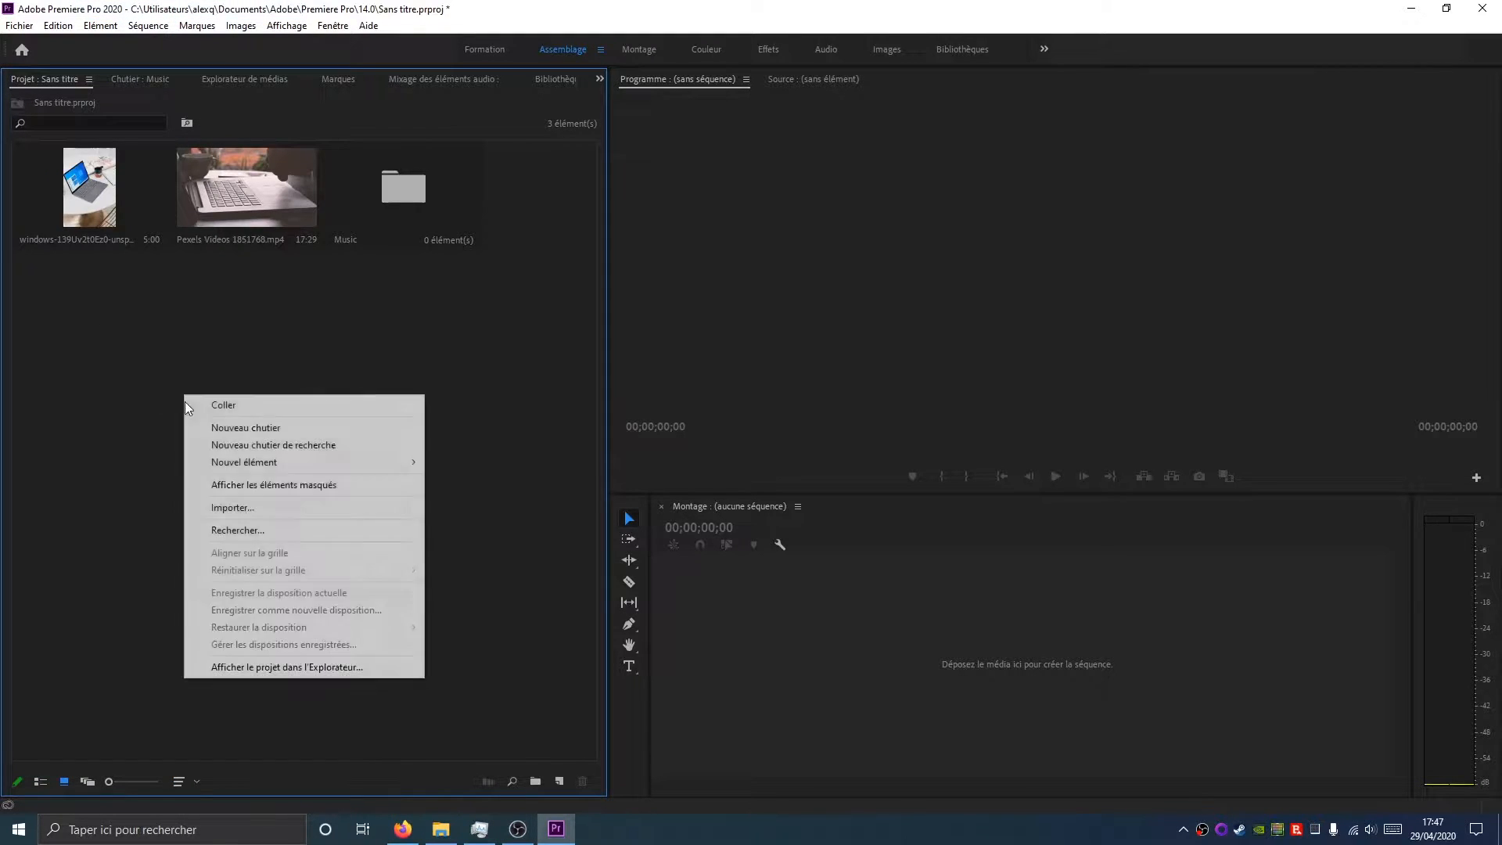
pyautogui.click(235, 404)
pyautogui.click(408, 166)
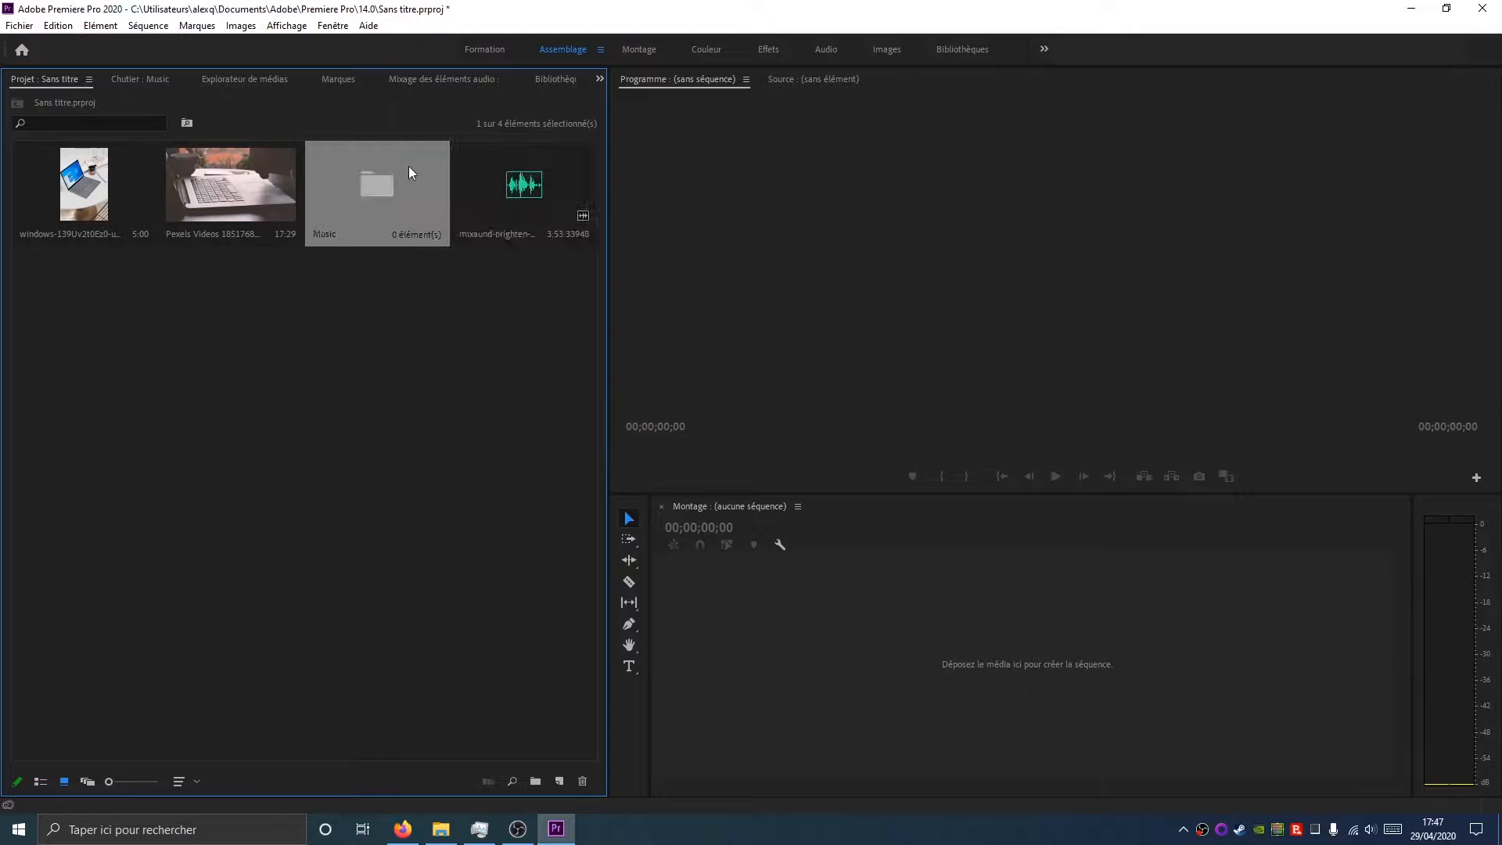
pyautogui.press('Delete')
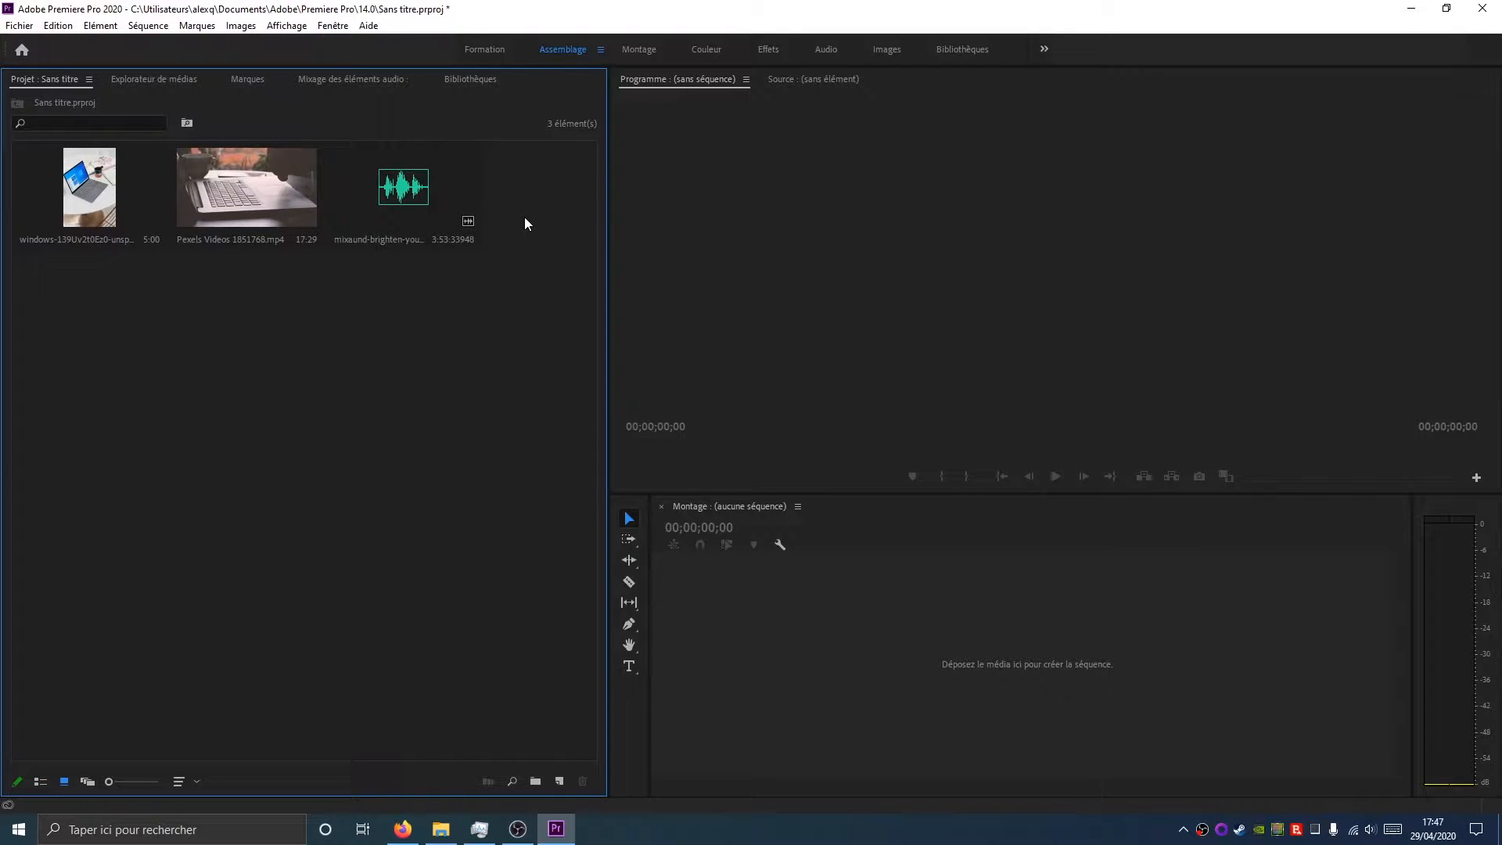
pyautogui.click(441, 830)
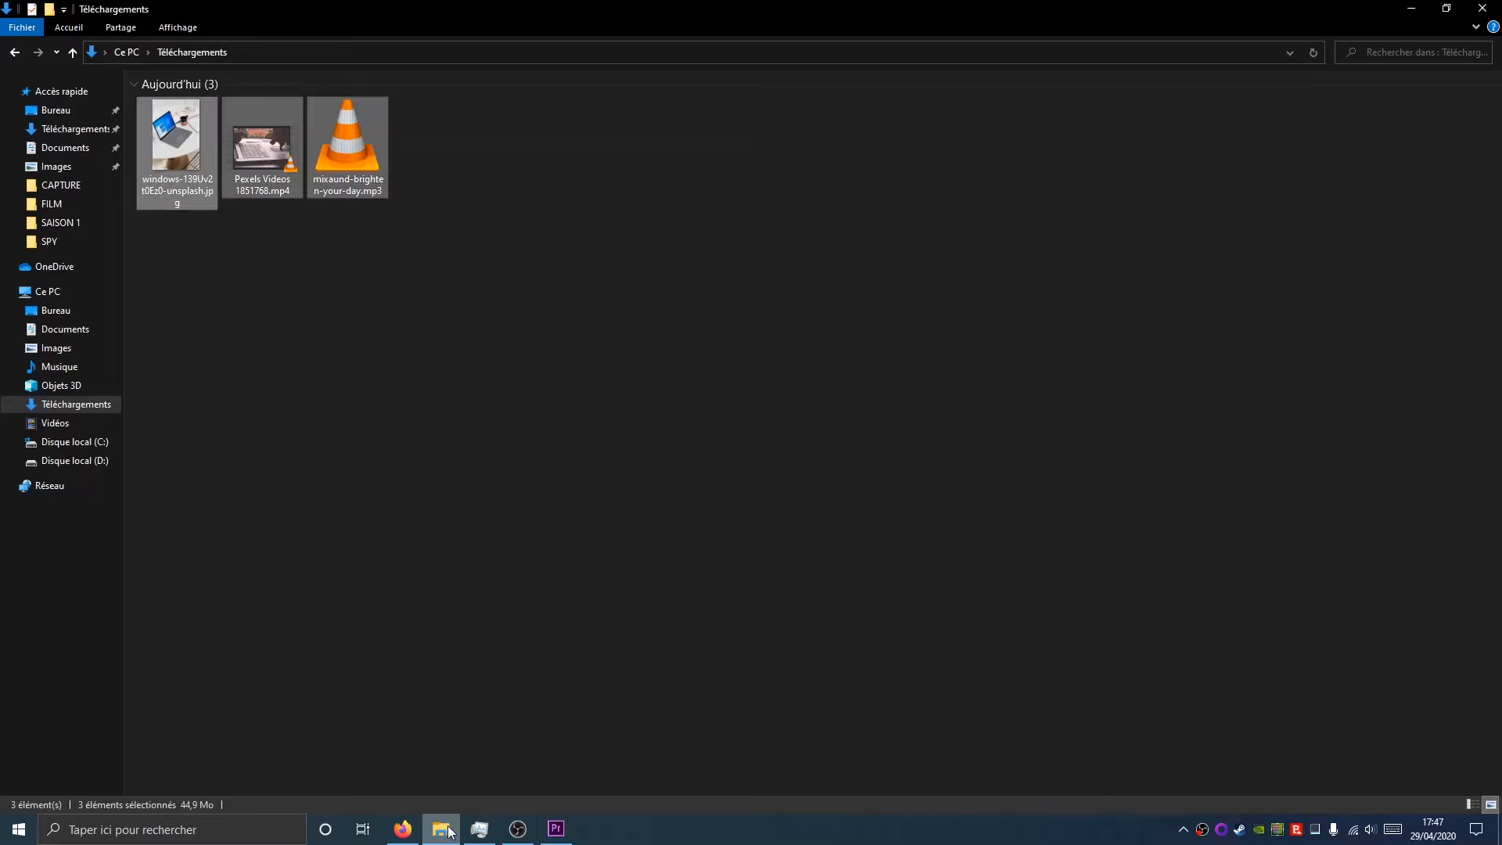
pyautogui.click(1412, 8)
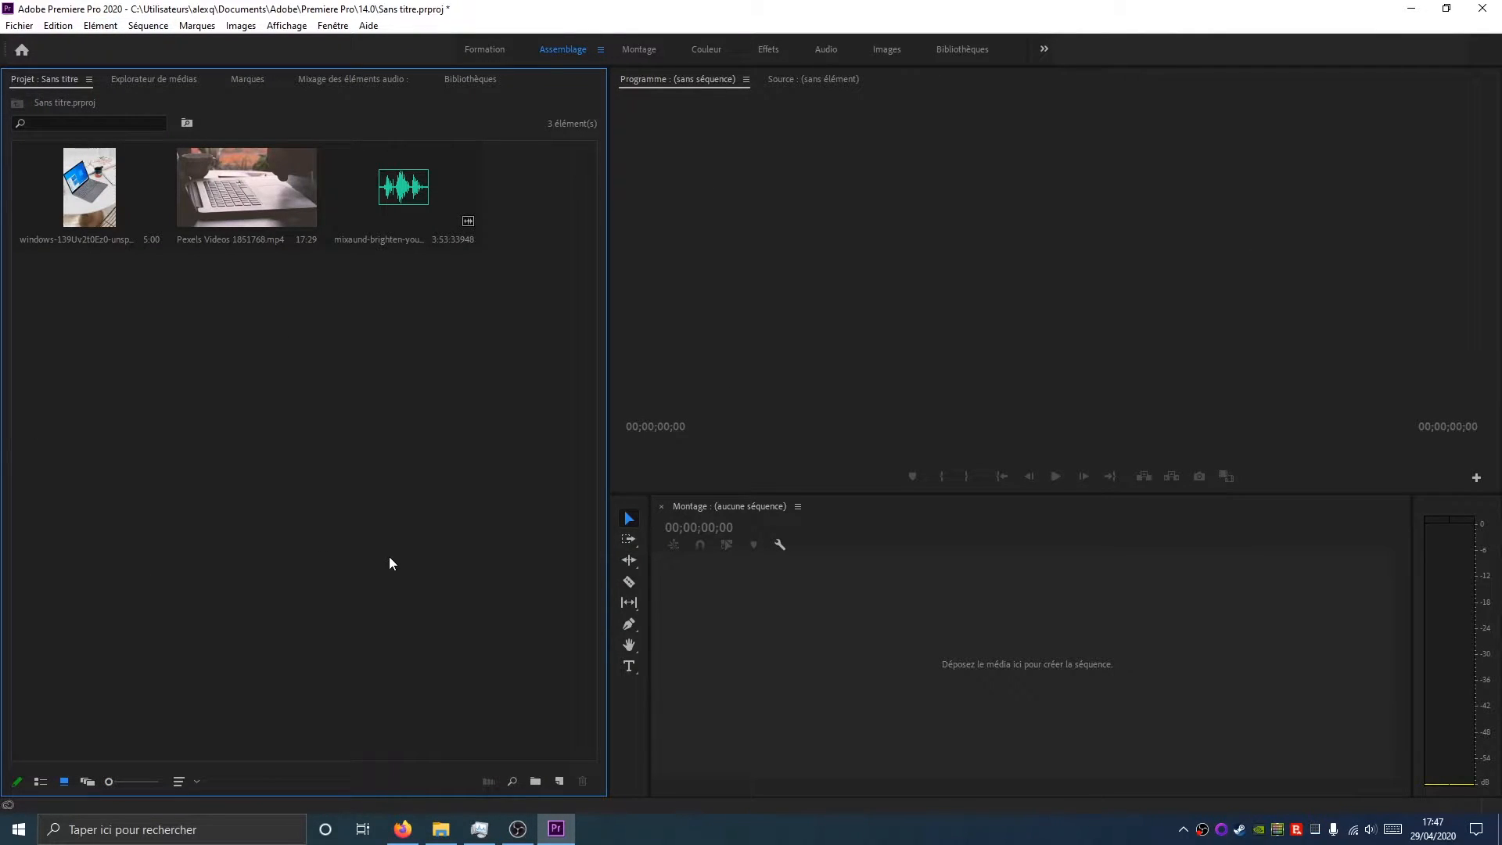
# Create a new sequence named Séquence 01 using the DV-PAL Standard 48 kHz preset
pyautogui.click(560, 786)
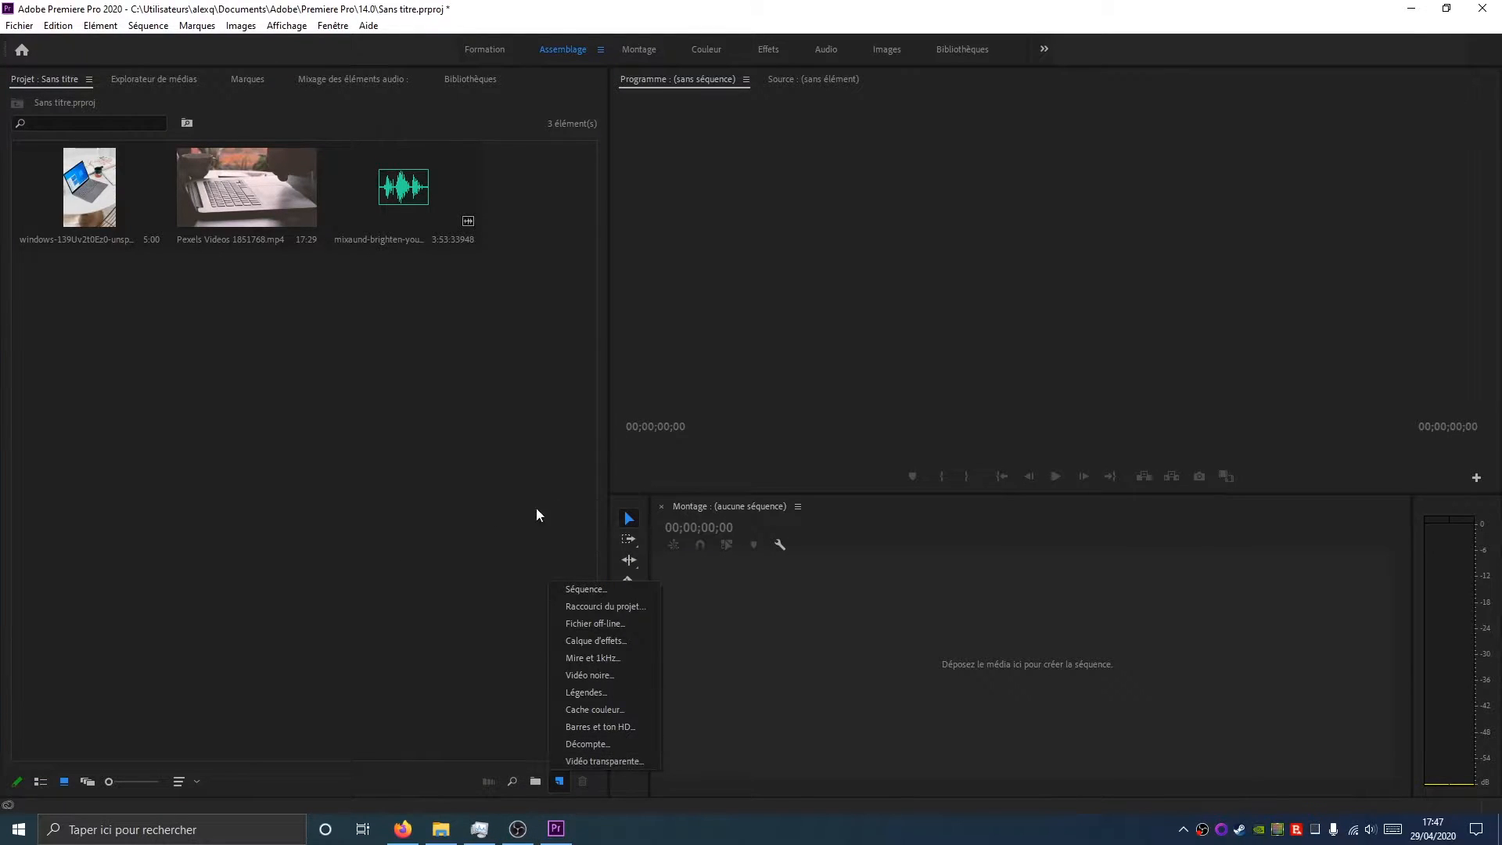
pyautogui.click(575, 589)
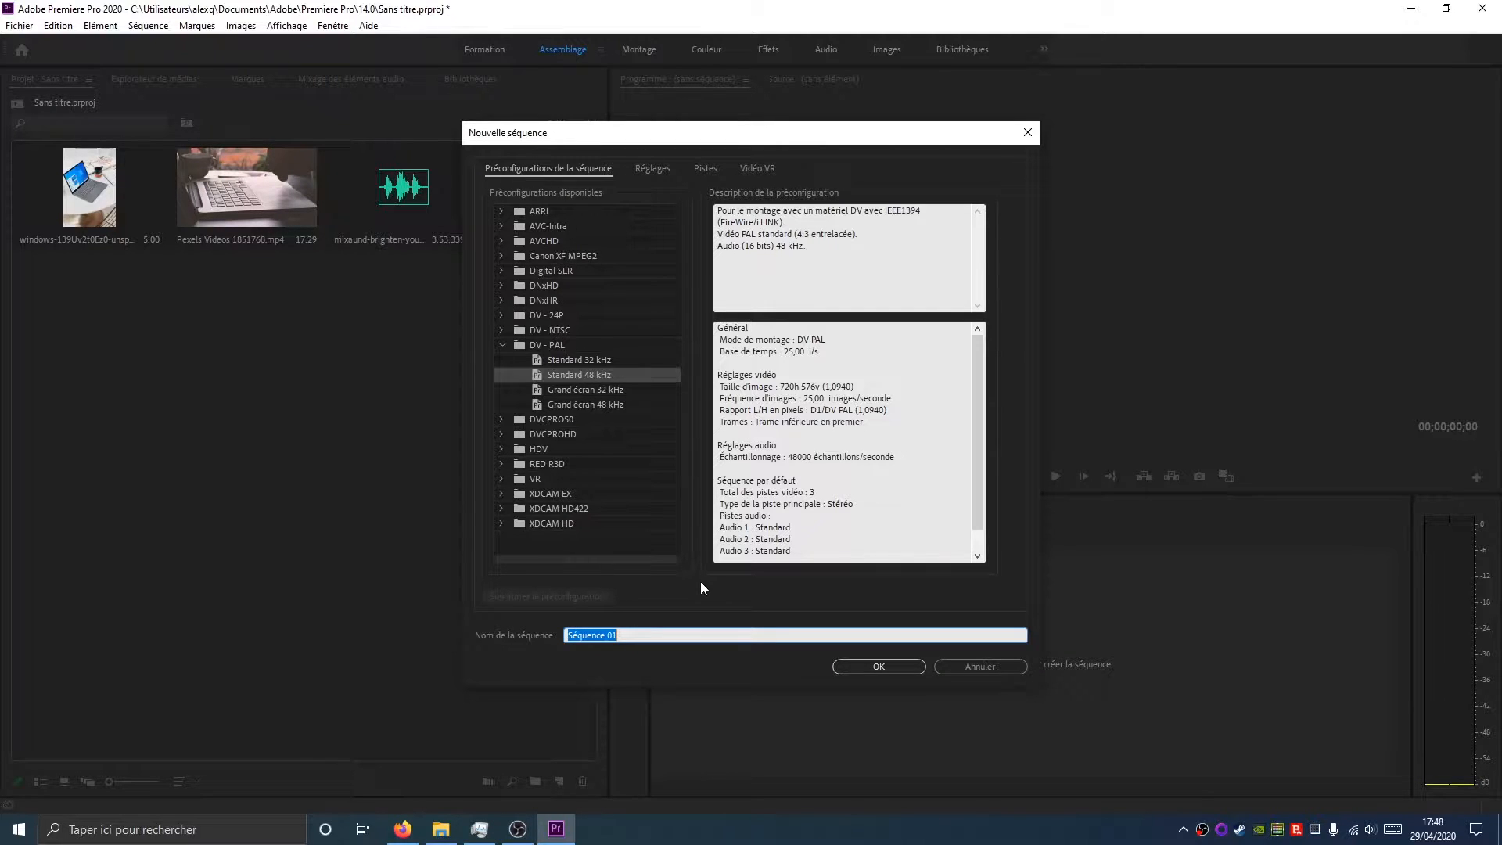
pyautogui.click(878, 666)
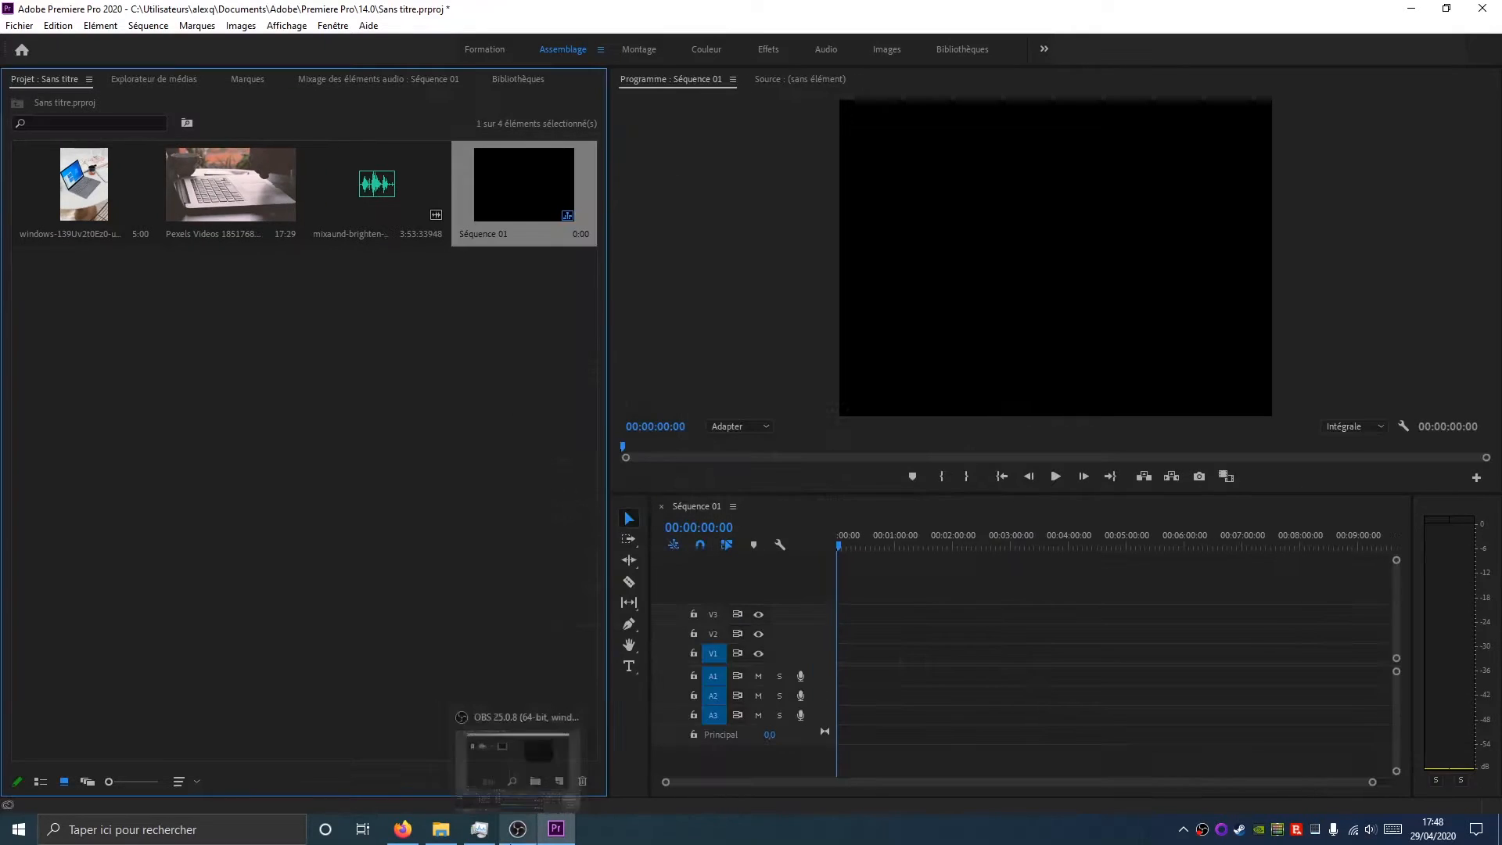
# Add the Pexels video to the sequence's V1 track, changing the sequence settings to match the clip
pyautogui.click(265, 152)
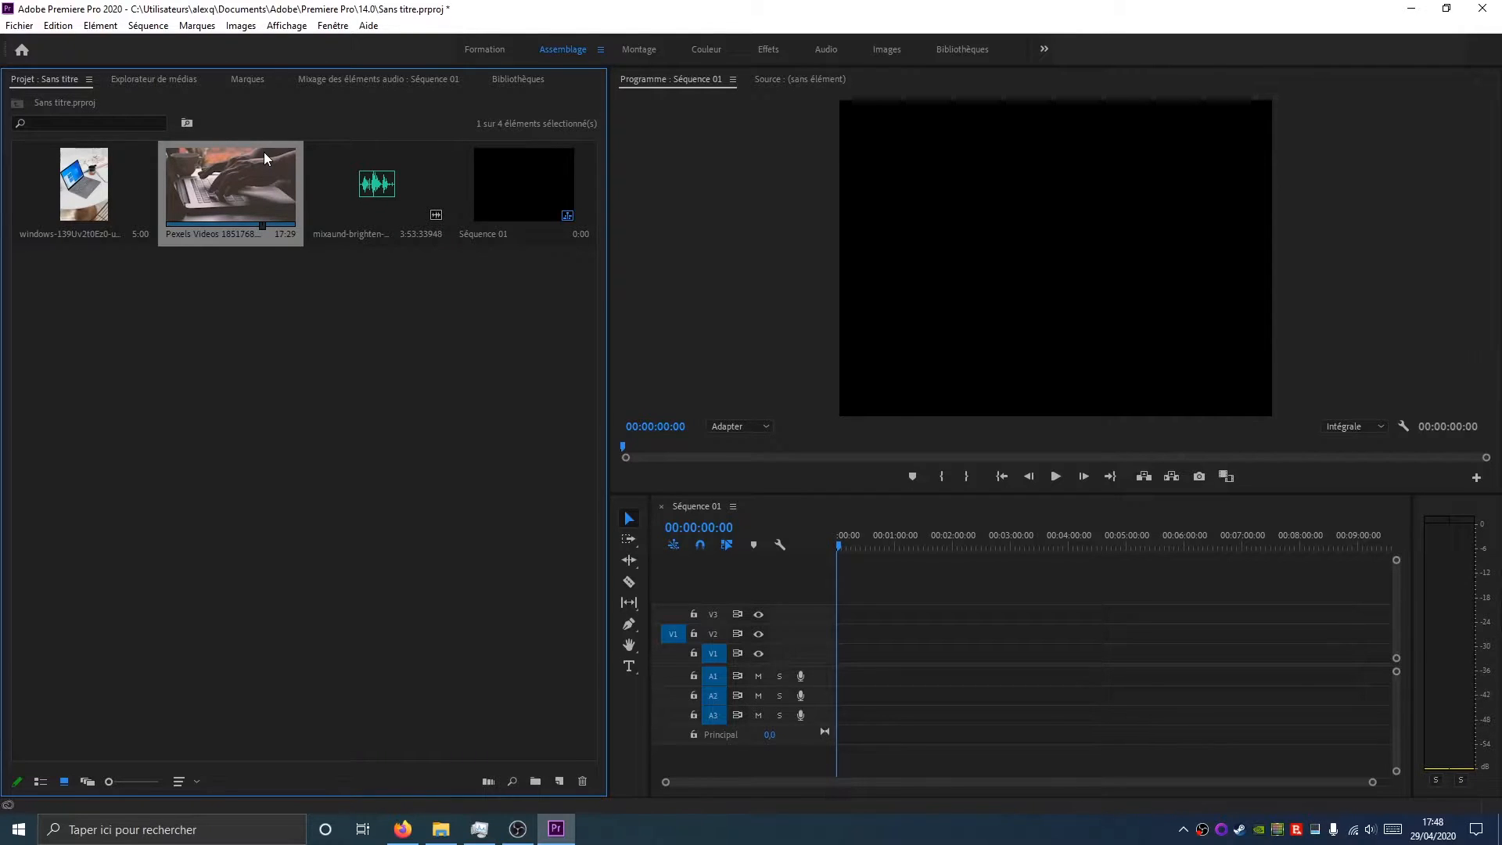
pyautogui.moveTo(260, 189)
pyautogui.mouseDown()
pyautogui.moveTo(289, 188)
pyautogui.moveTo(844, 501)
pyautogui.moveTo(349, 310)
pyautogui.moveTo(192, 172)
pyautogui.moveTo(236, 188)
pyautogui.mouseUp()
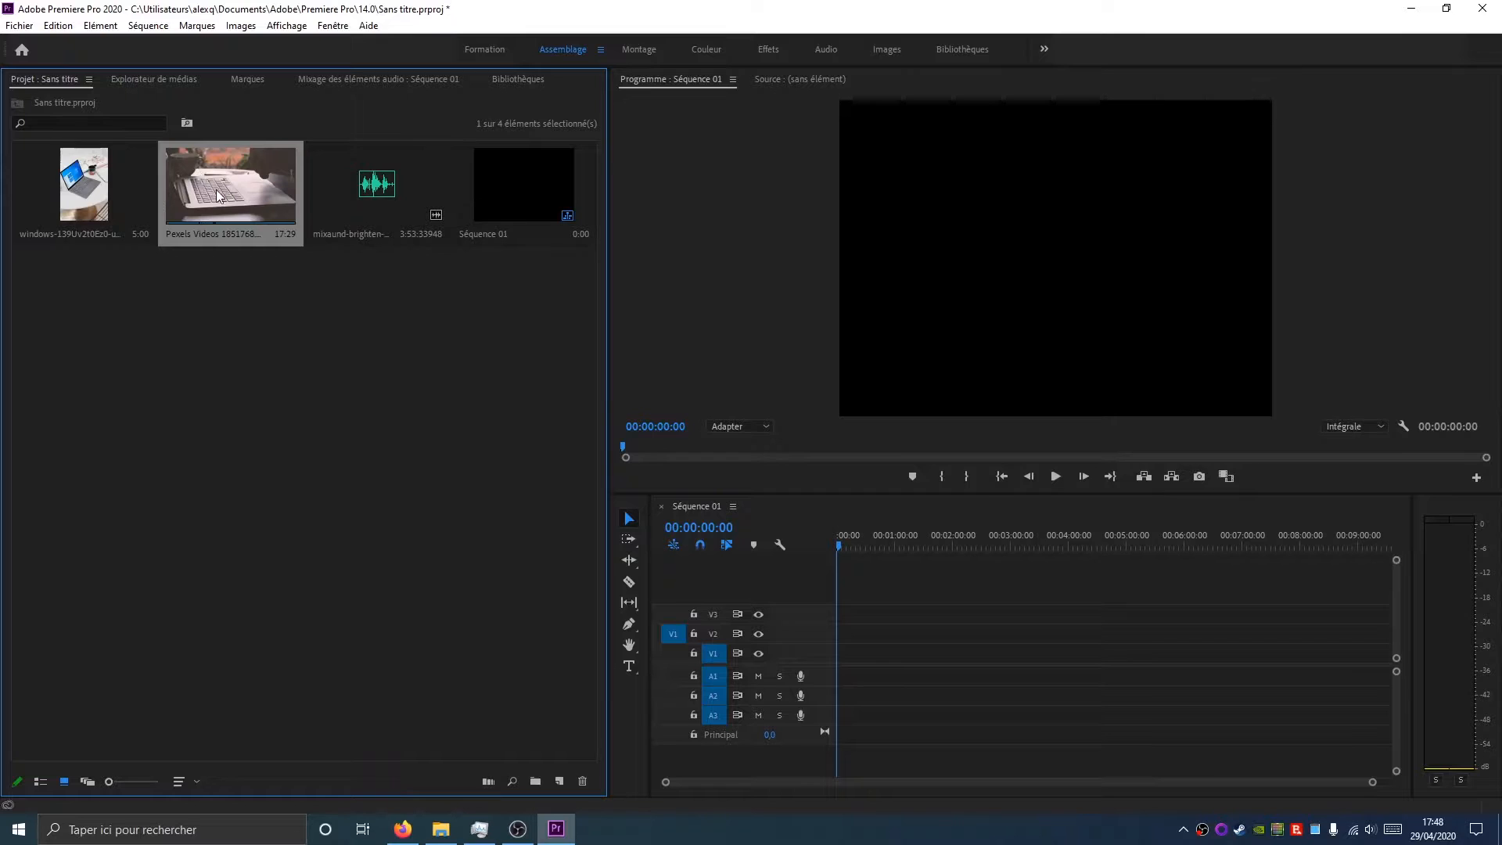
pyautogui.moveTo(220, 194); pyautogui.dragTo(844, 666)
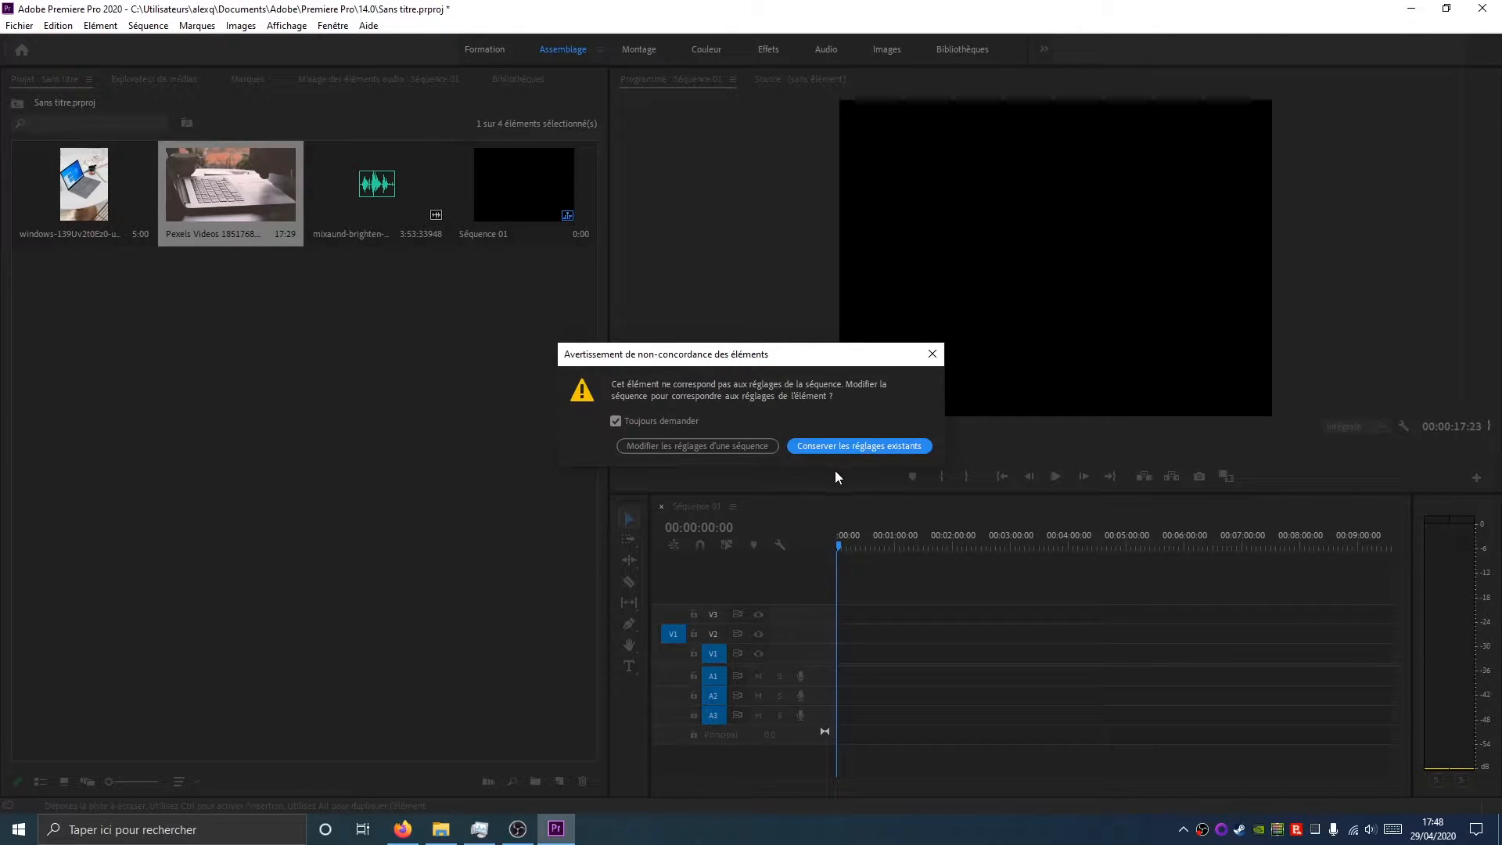
pyautogui.click(667, 446)
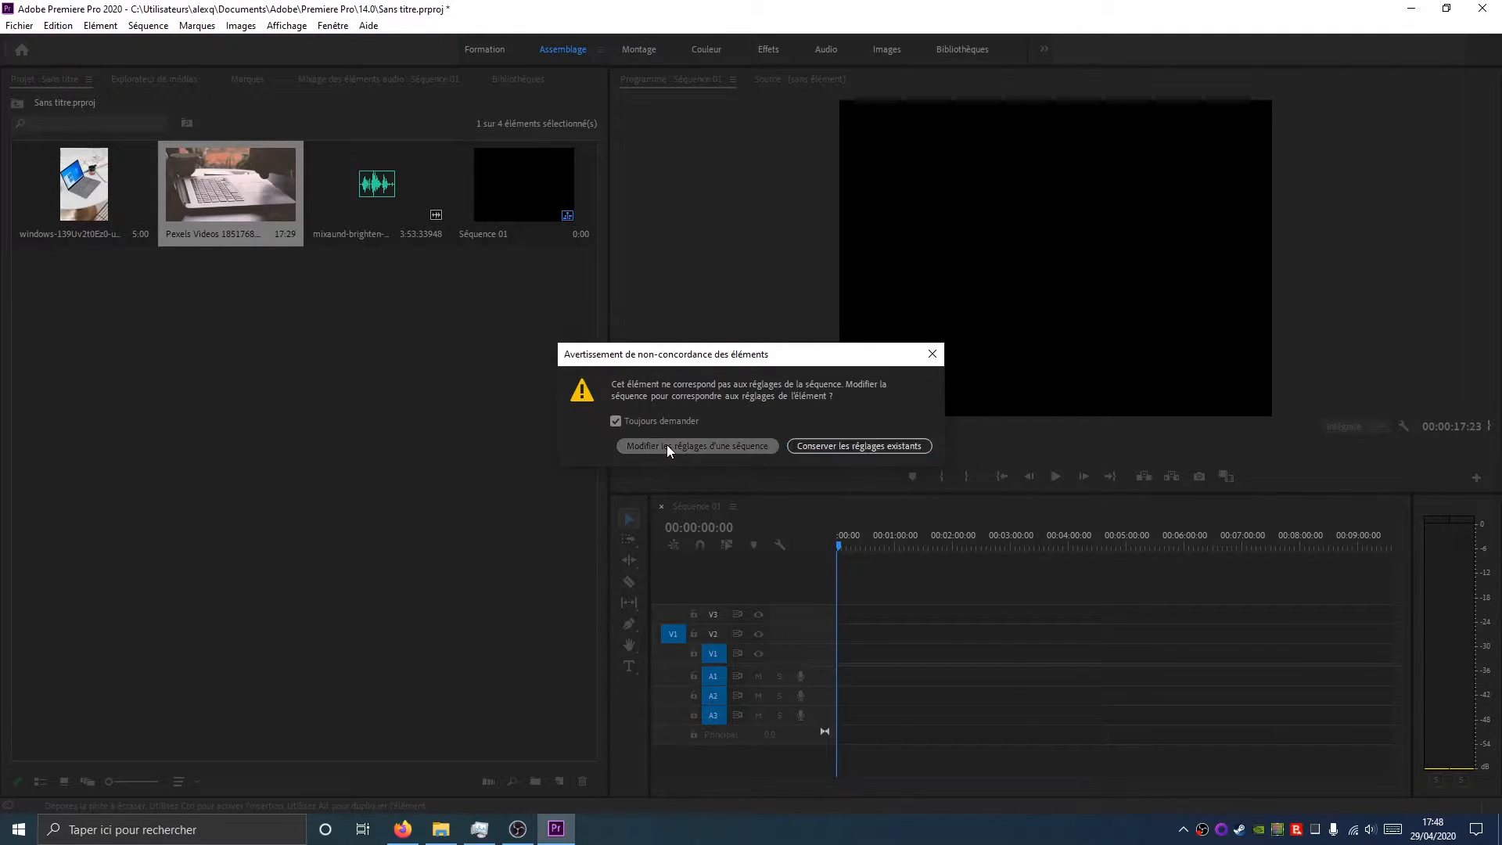
# Delete the video clip from the timeline and undo the changes
pyautogui.click(848, 548)
pyautogui.click(849, 550)
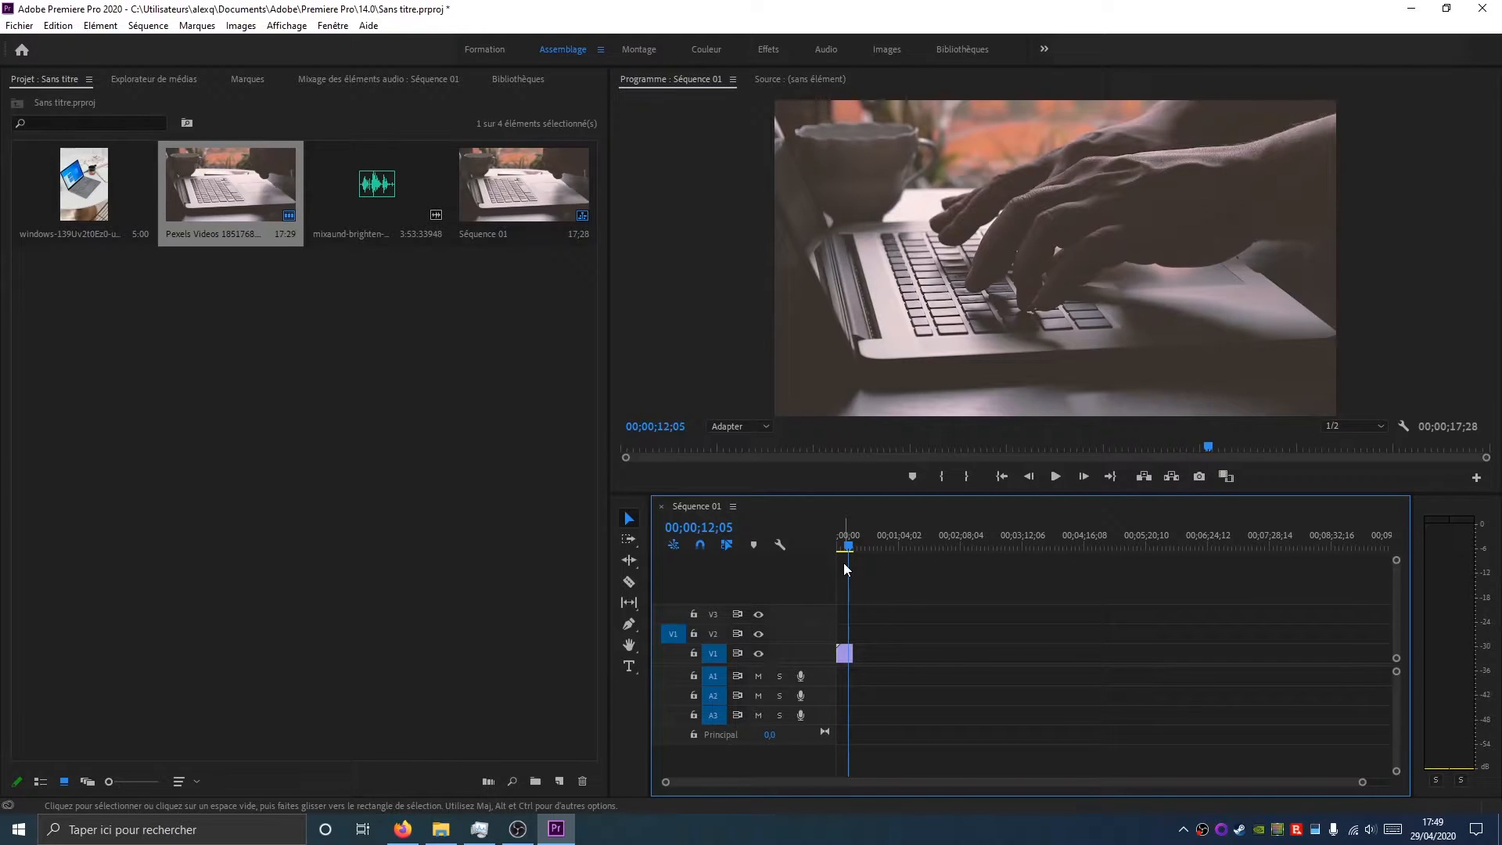
pyautogui.click(844, 654)
pyautogui.press('Delete')
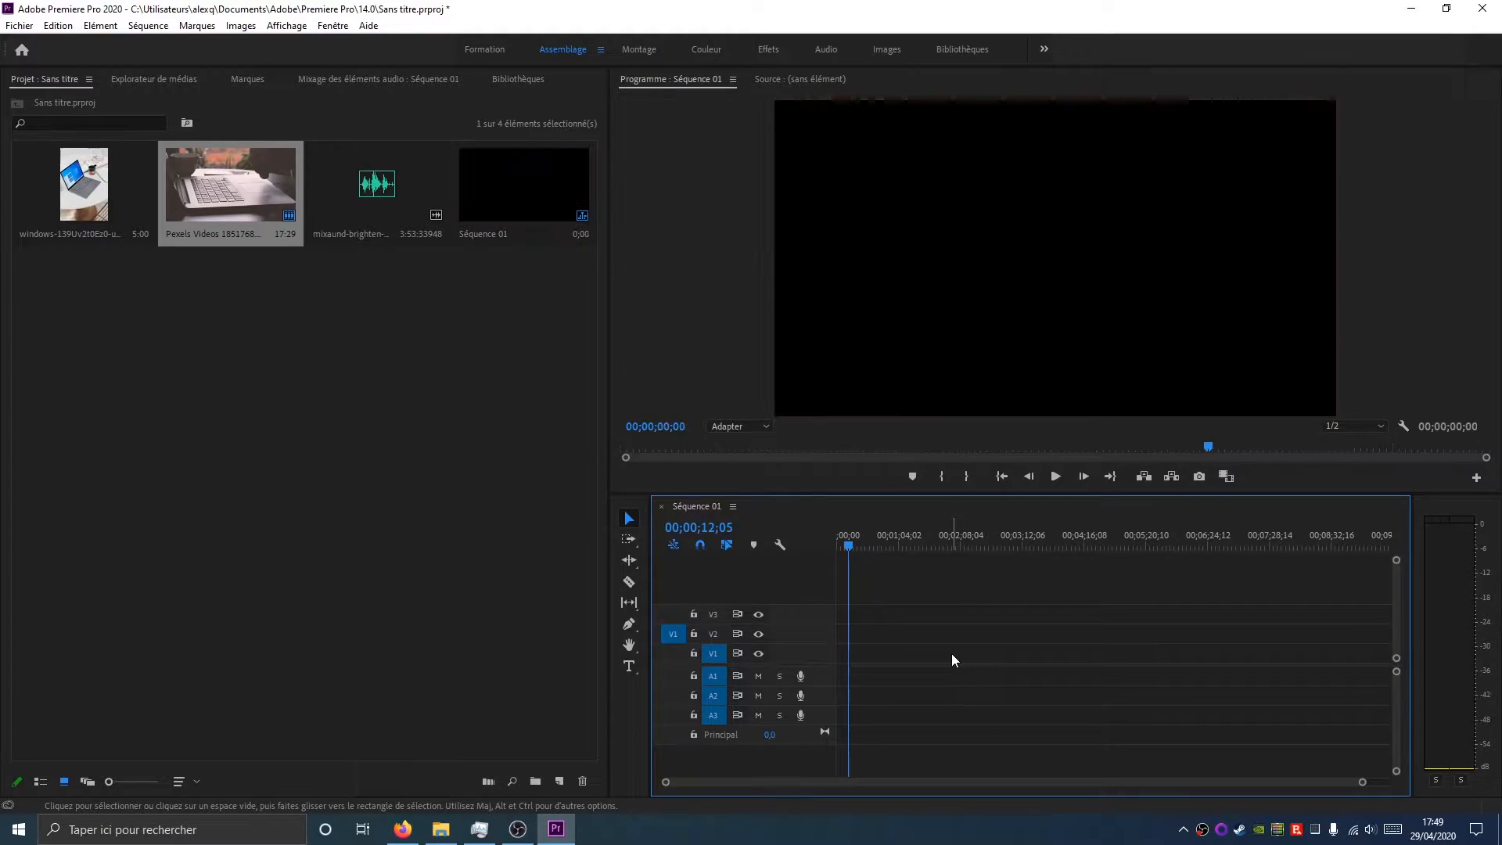
pyautogui.hotkey('ctrl', 'z')
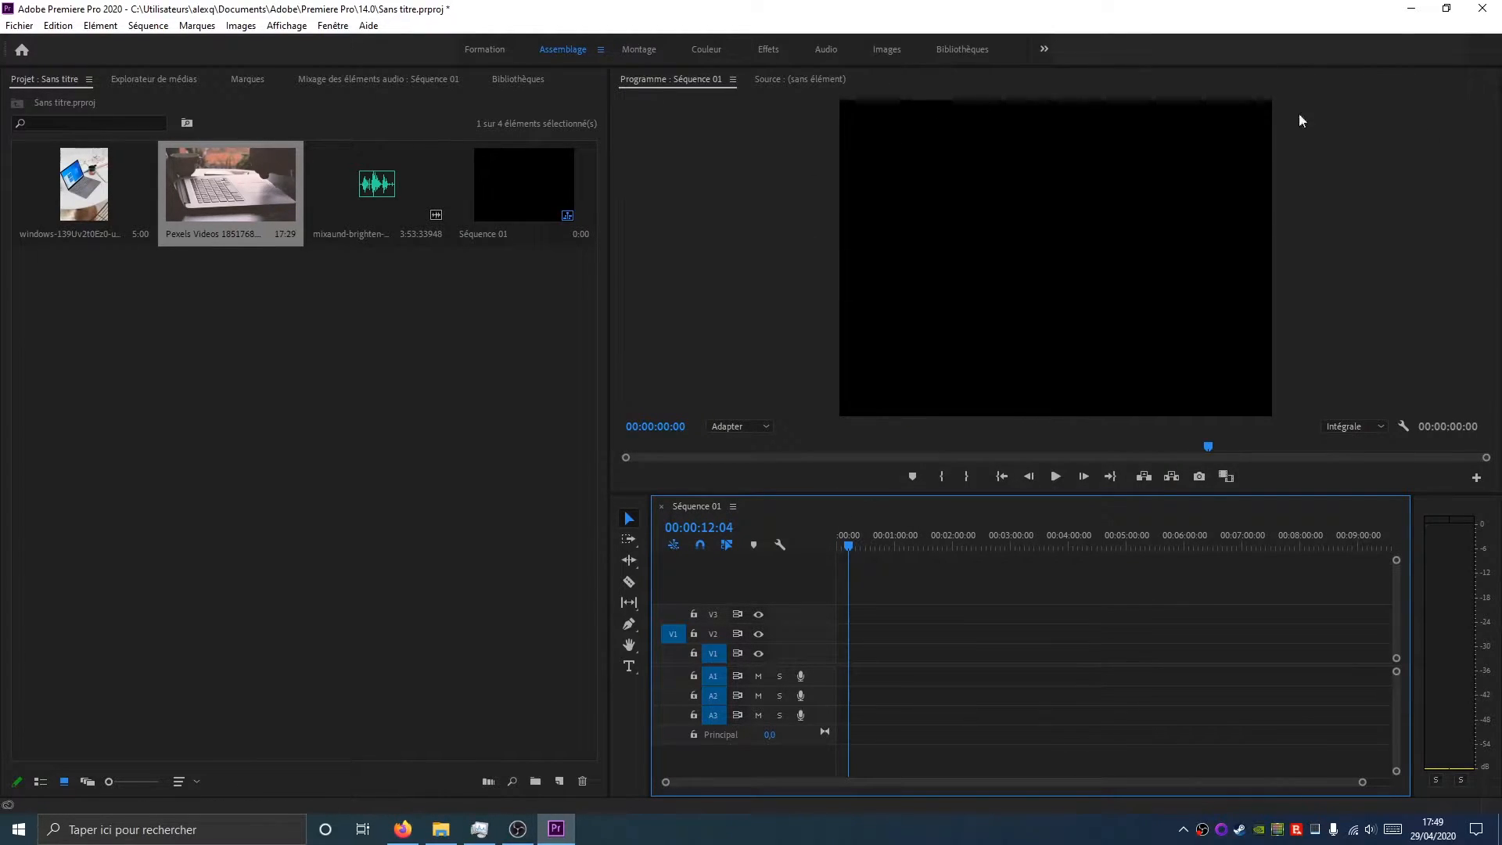
# Add the Pexels video to the V1 track, keeping the existing sequence settings
pyautogui.moveTo(254, 202); pyautogui.dragTo(842, 657)
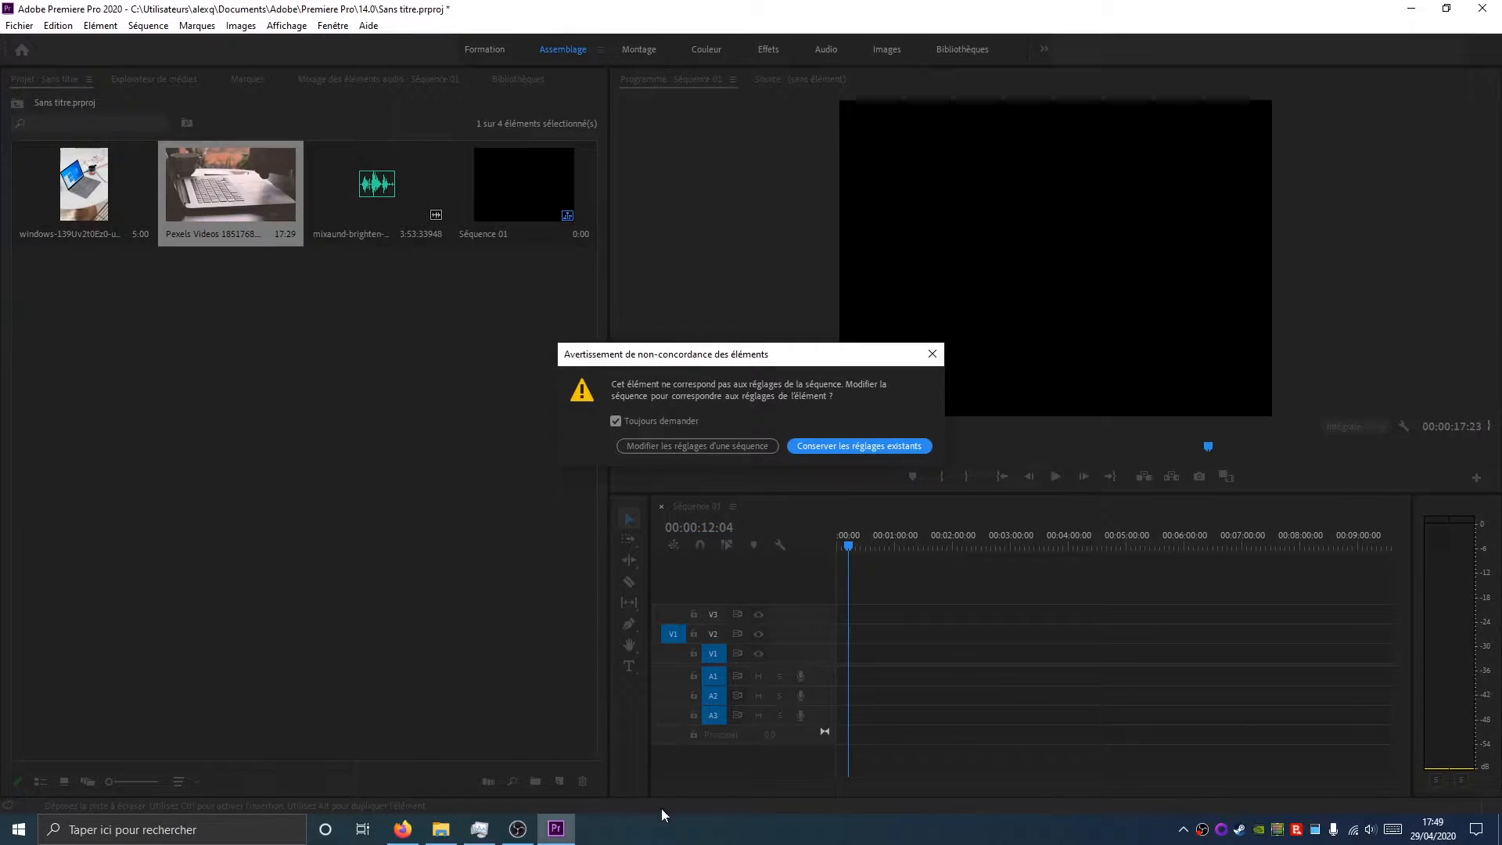
pyautogui.click(834, 445)
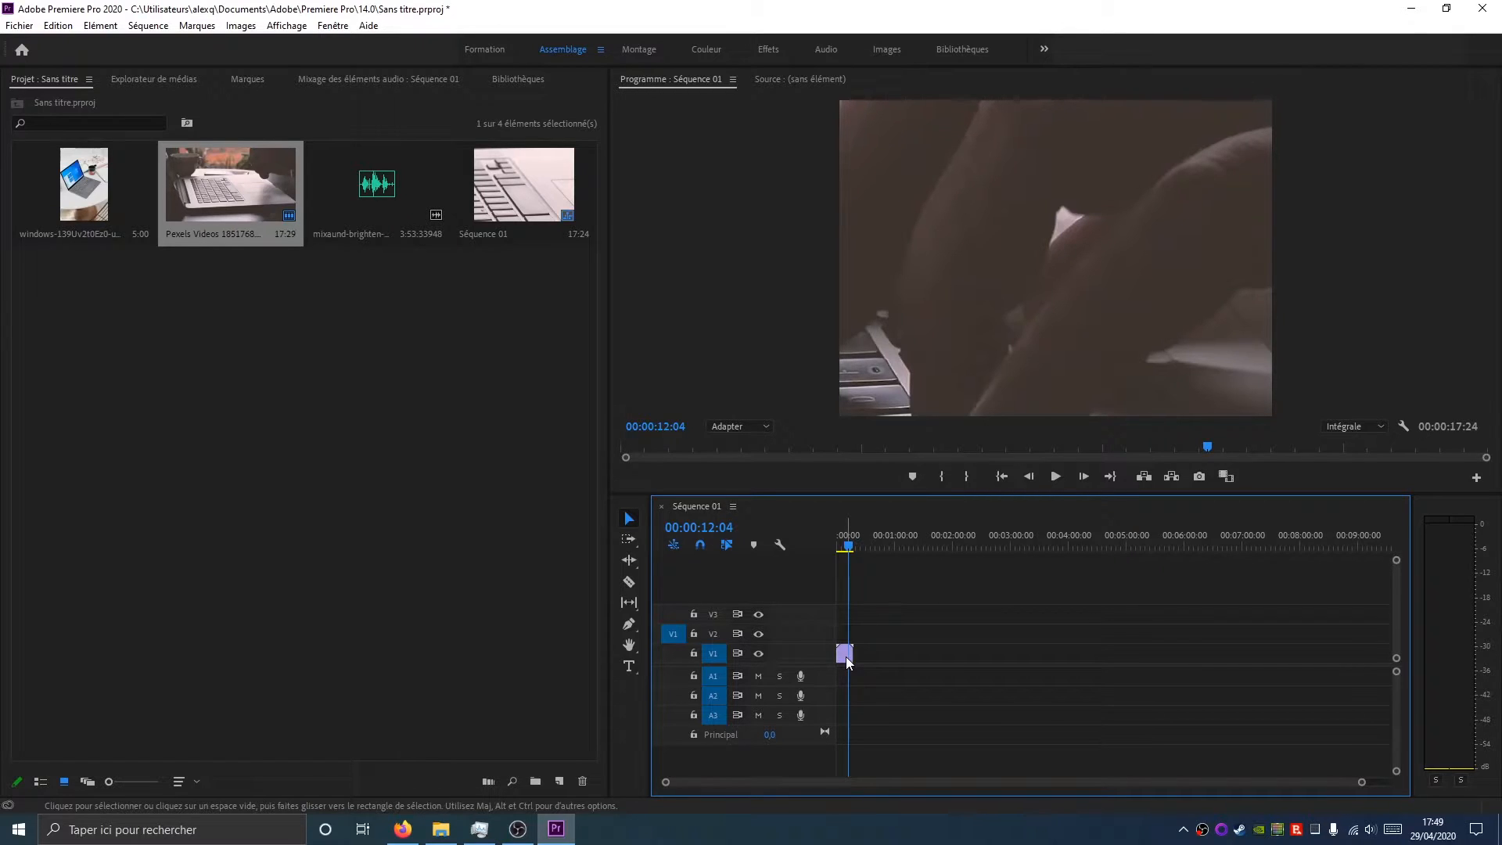
# Replace the clip on V1 with the Pexels video, this time changing the sequence settings to match the clip
pyautogui.press('Delete')
pyautogui.moveTo(235, 180); pyautogui.dragTo(836, 655)
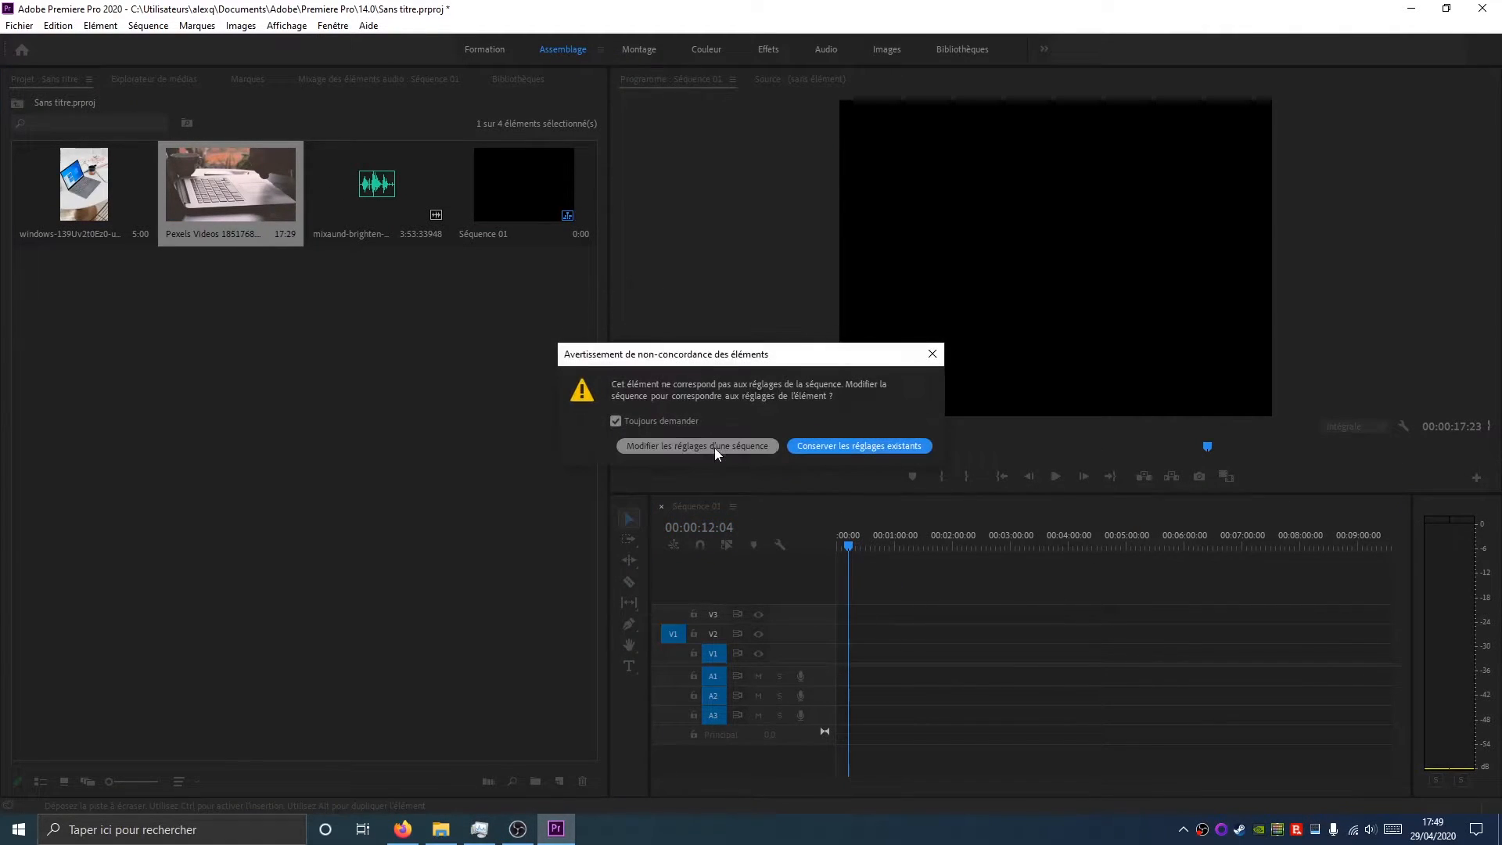
pyautogui.click(715, 447)
pyautogui.moveTo(849, 546)
pyautogui.mouseDown()
pyautogui.moveTo(929, 545)
pyautogui.moveTo(829, 547)
pyautogui.moveTo(843, 556)
pyautogui.mouseUp()
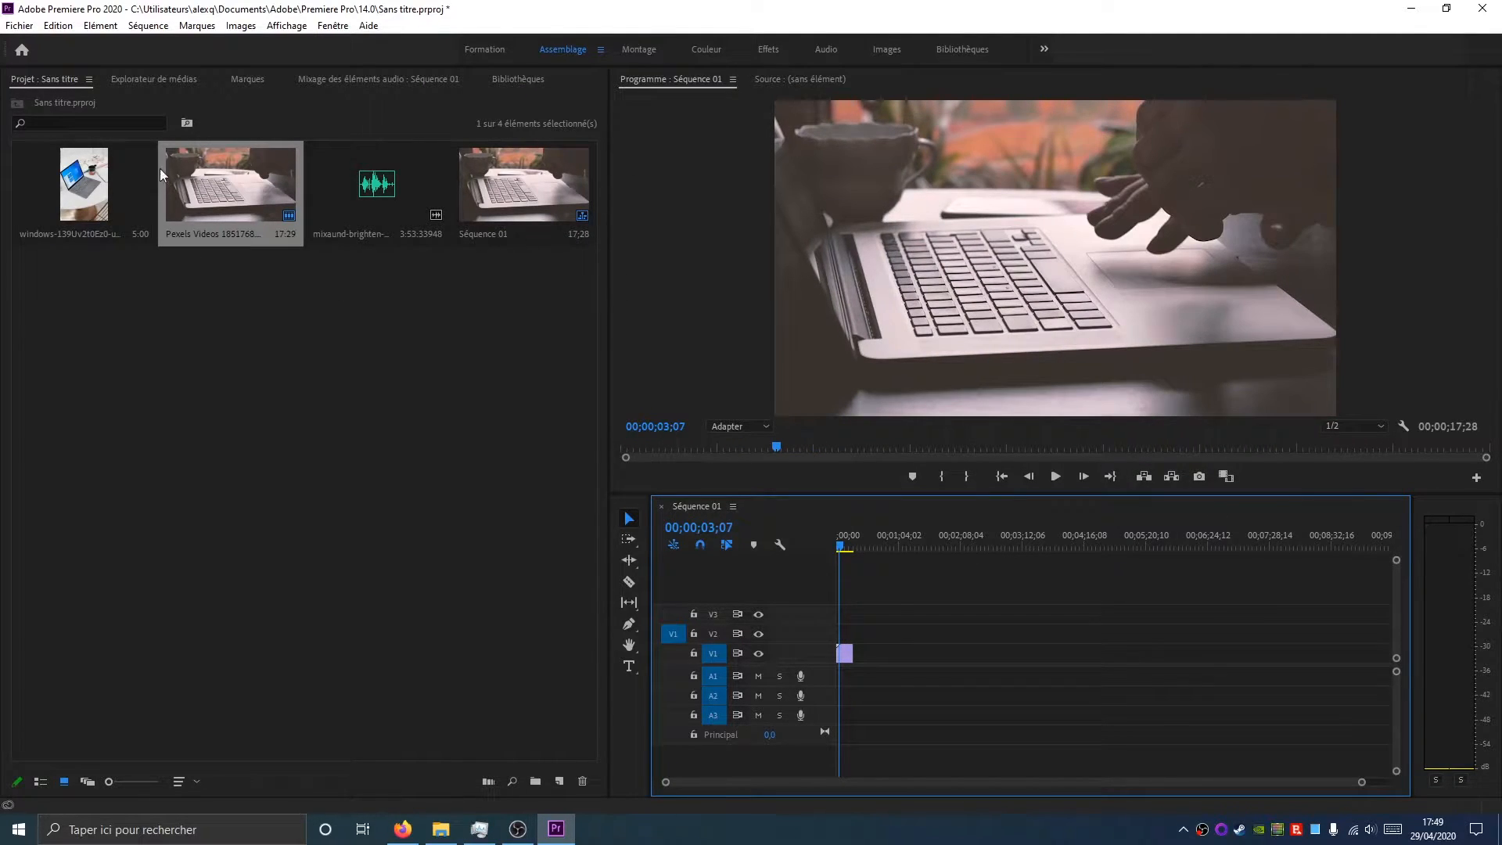
# Switch between the Assemblage and Montage workspaces, ending in the Montage workspace
pyautogui.click(638, 49)
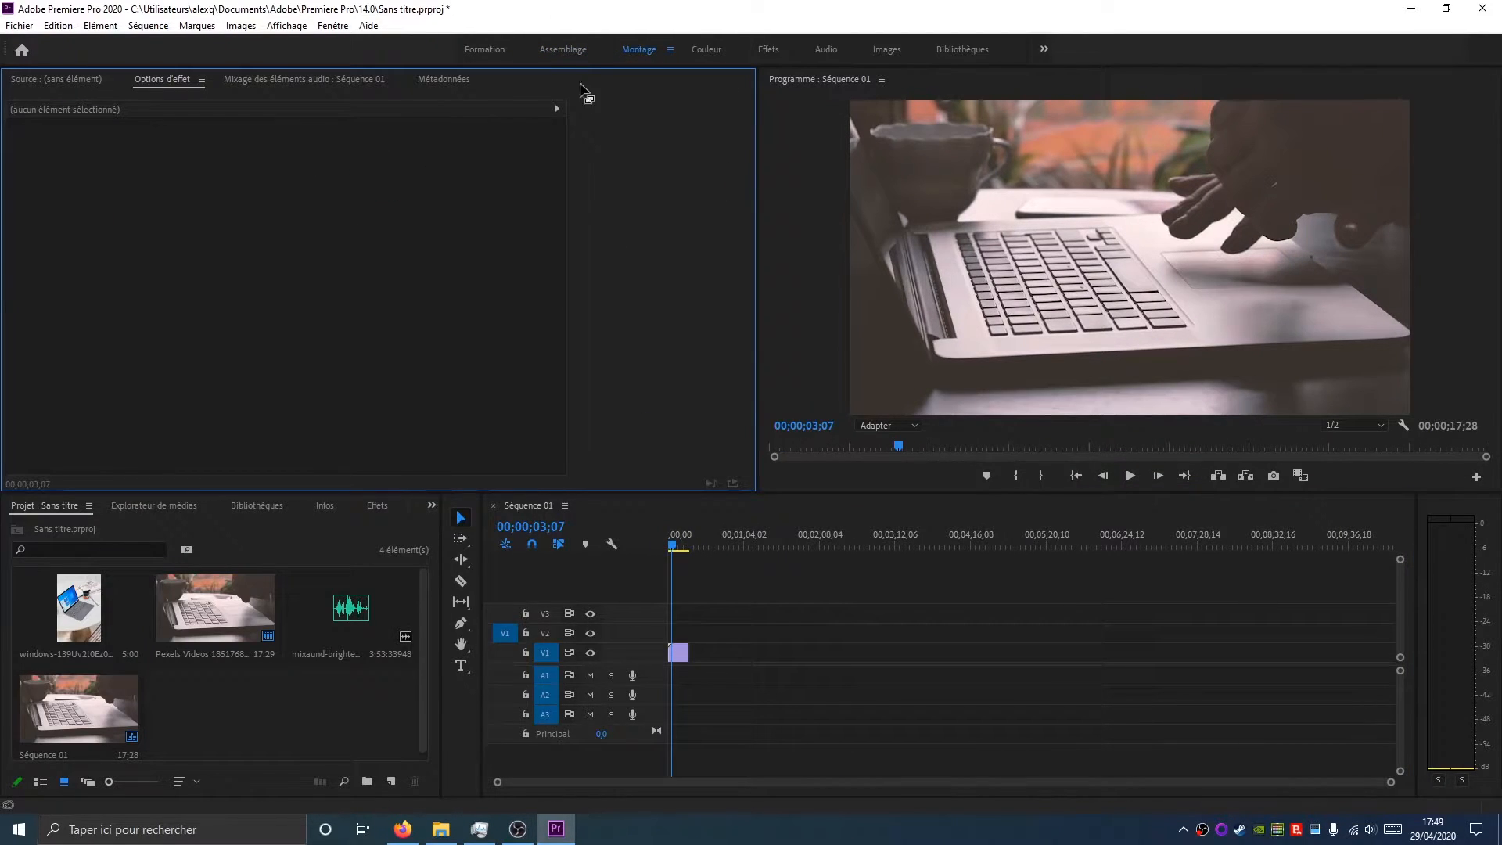
pyautogui.click(571, 57)
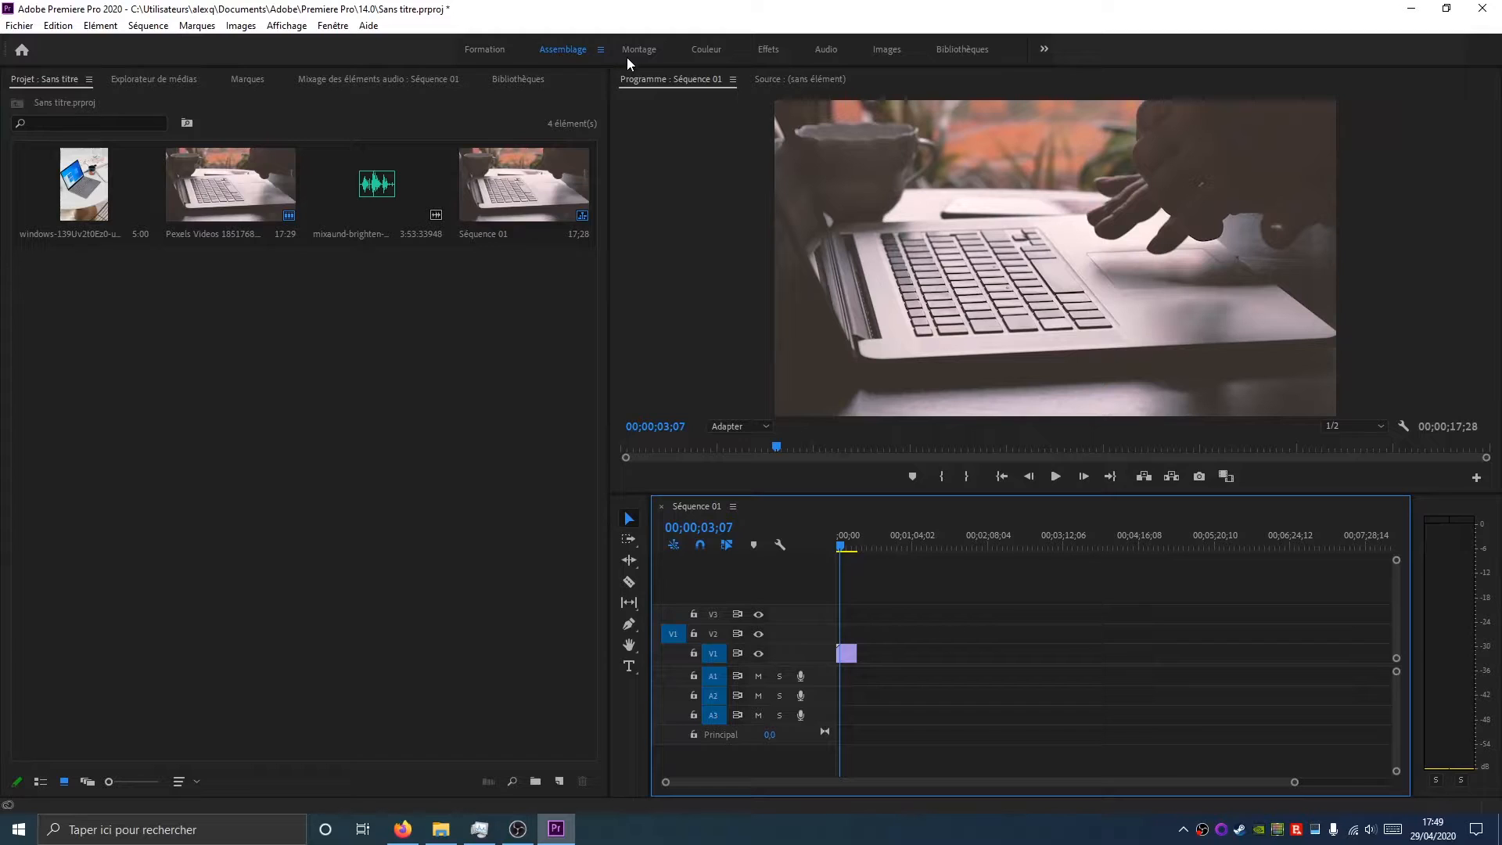
pyautogui.click(632, 57)
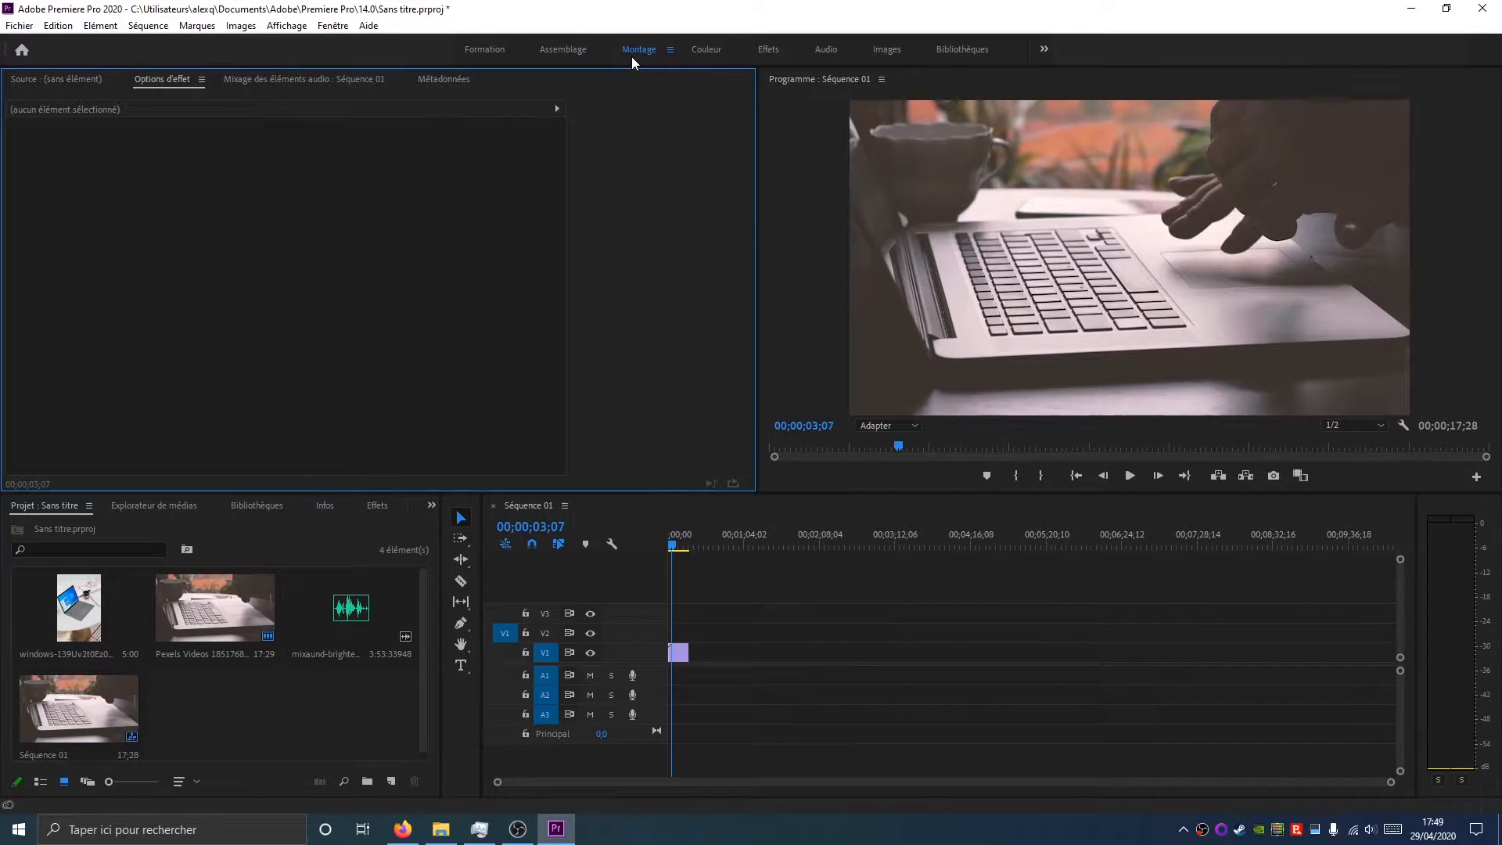
pyautogui.click(568, 49)
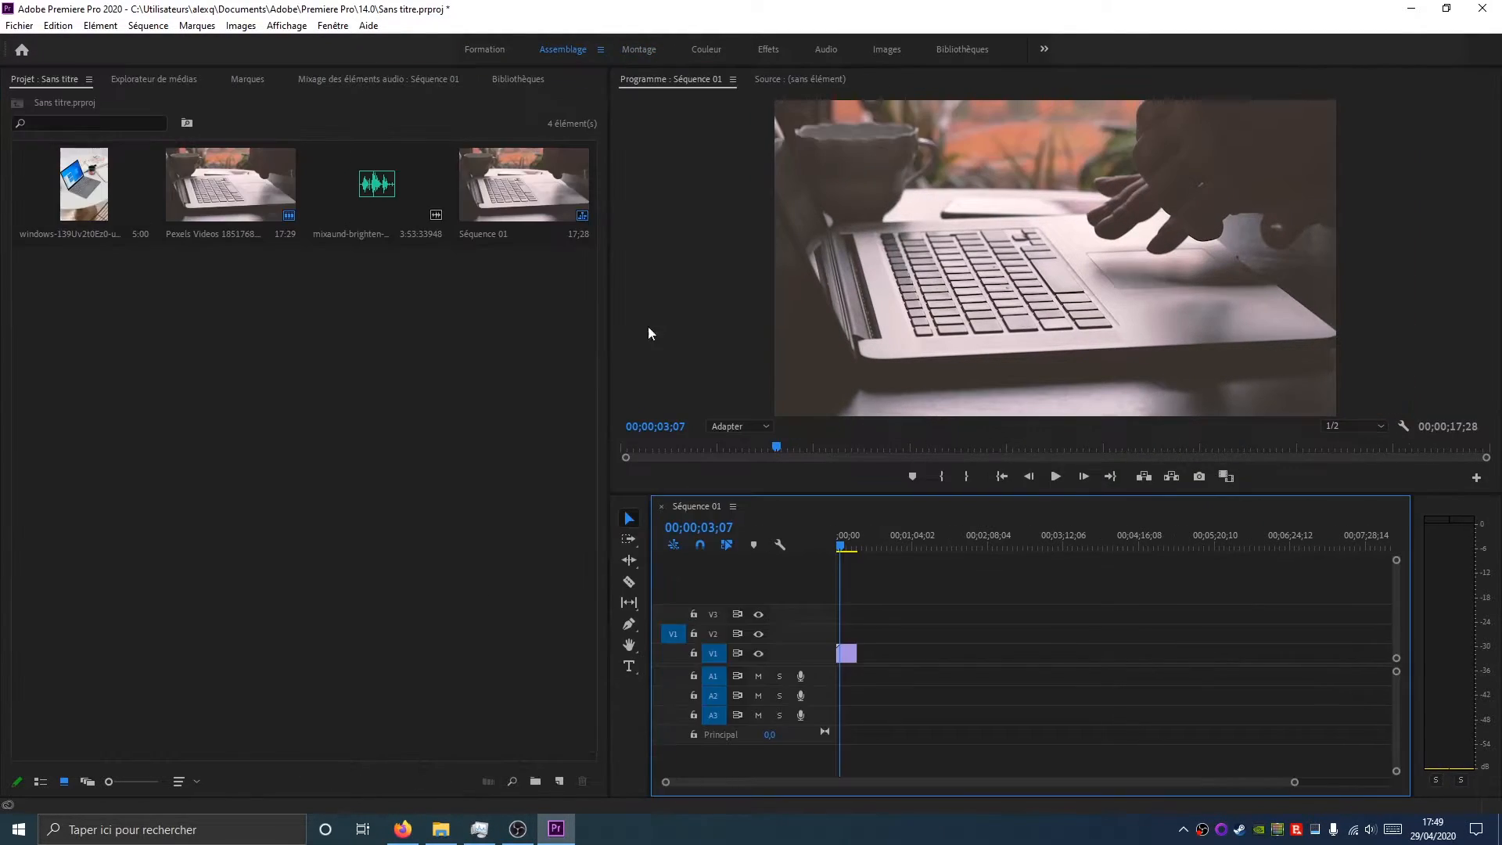
pyautogui.click(638, 50)
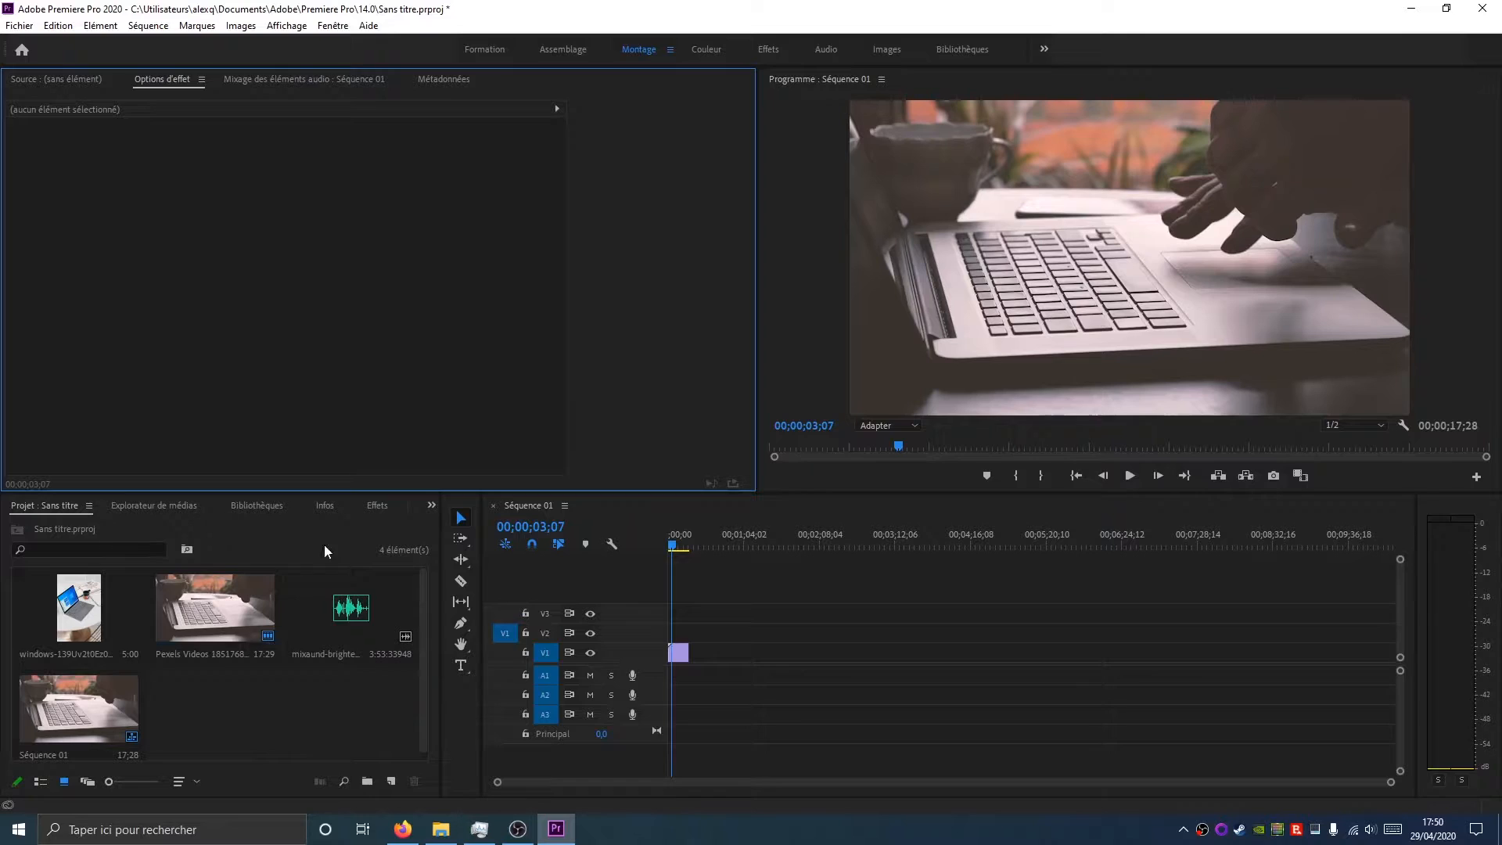
# Add the Windows laptop photo to V1 after the video and play the sequence from there
pyautogui.moveTo(78, 611); pyautogui.dragTo(694, 661)
pyautogui.moveTo(671, 546); pyautogui.dragTo(689, 554)
pyautogui.click(1127, 477)
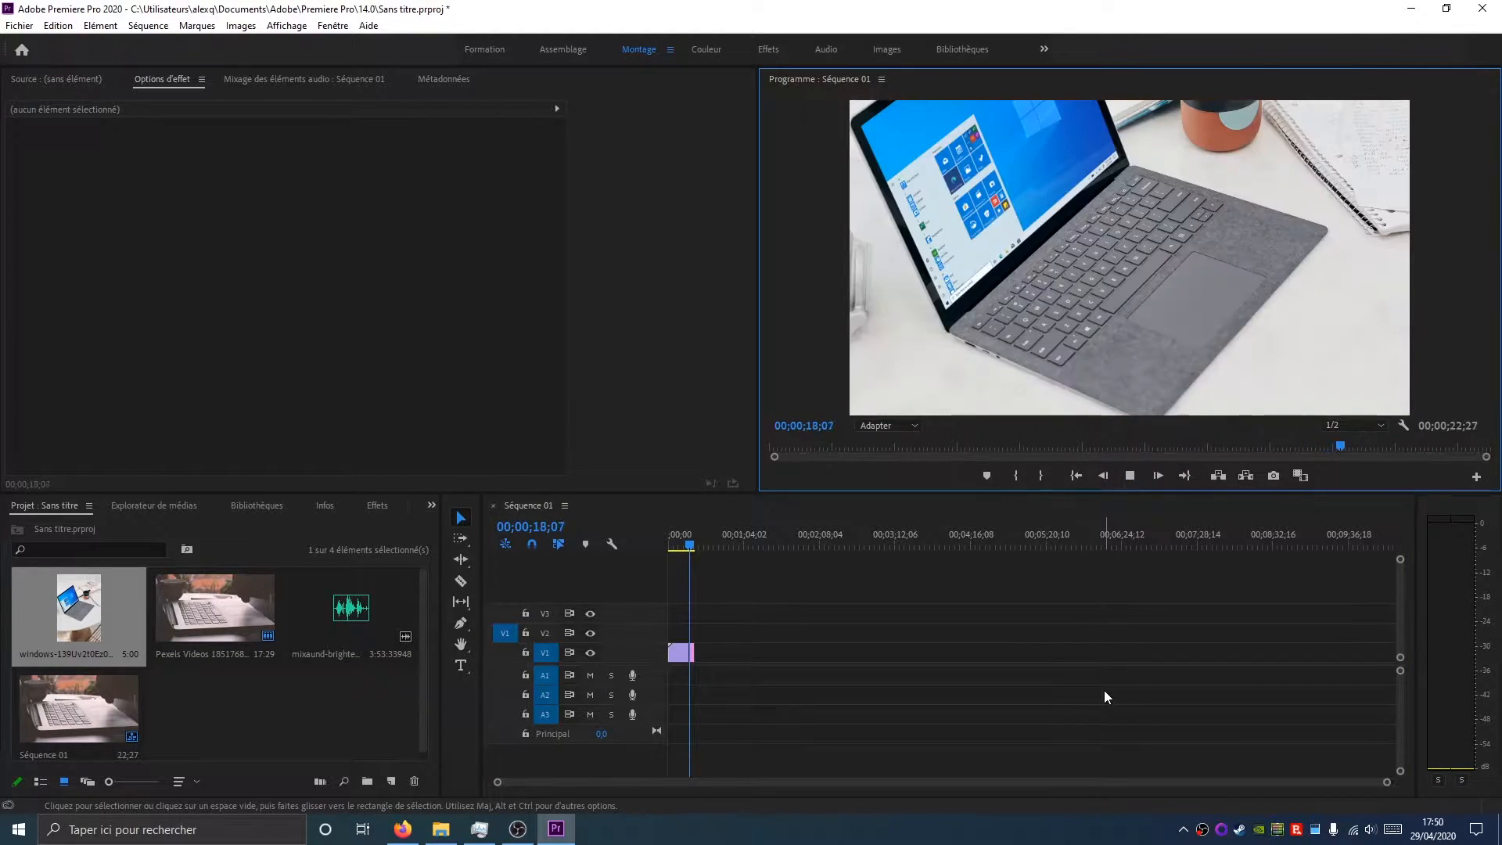
pyautogui.click(1131, 476)
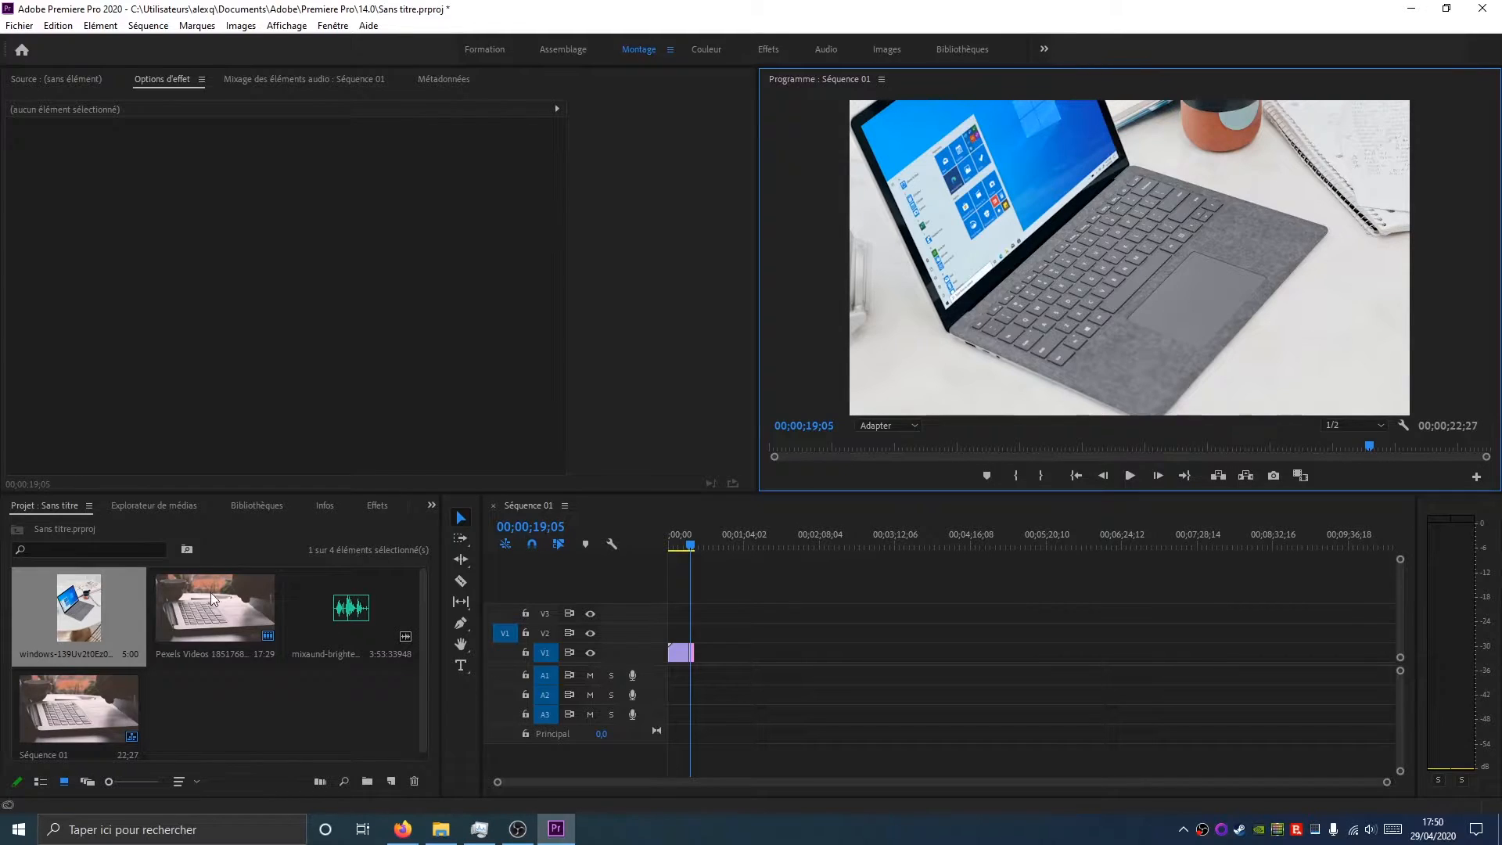
# Open the photo in the Source monitor, then select its timeline clip to show its Effect Controls
pyautogui.doubleClick(80, 613)
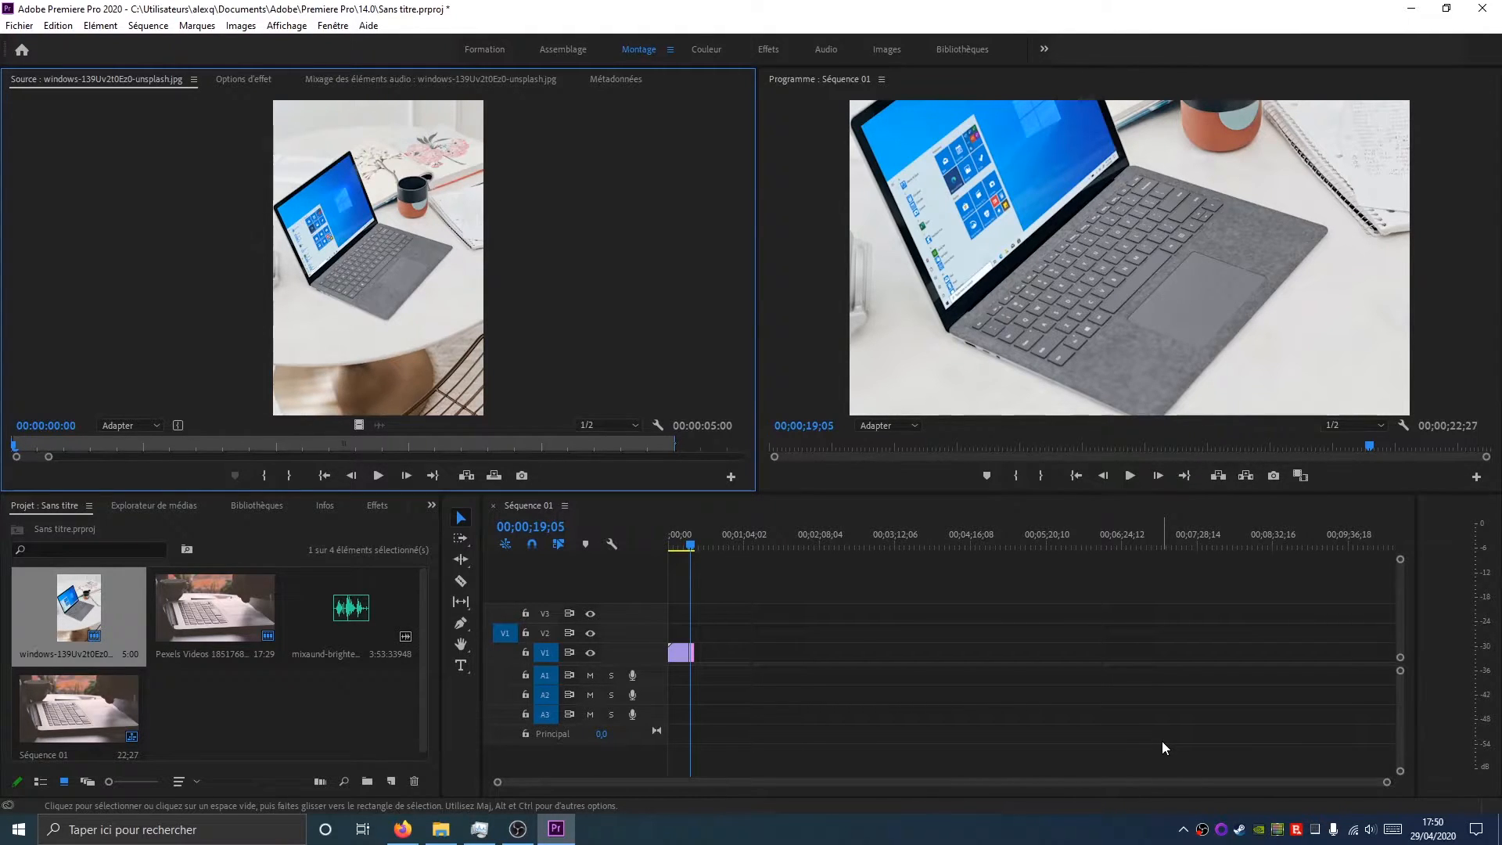
pyautogui.click(687, 543)
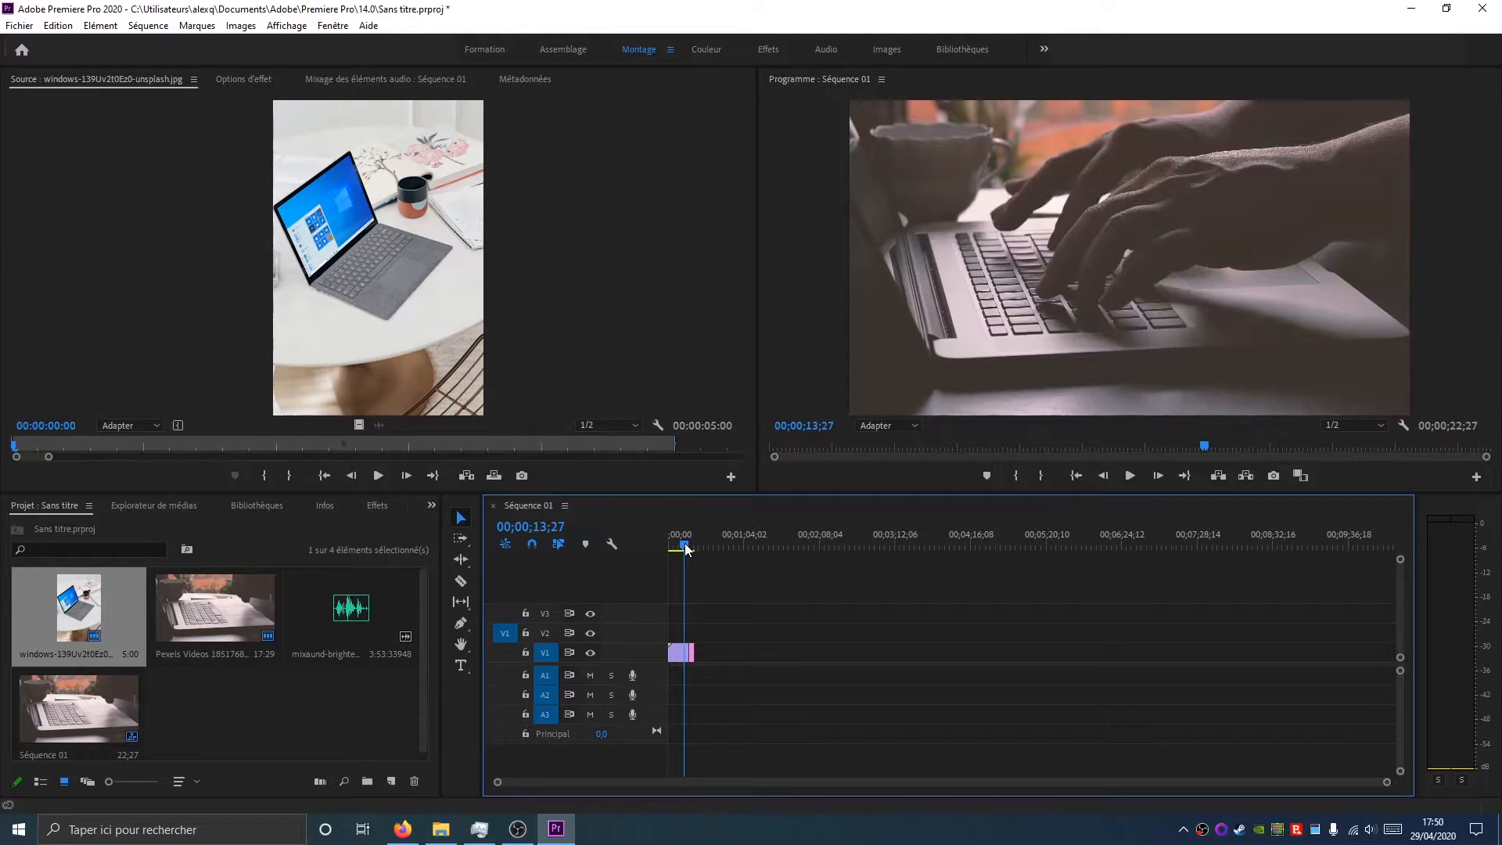
pyautogui.click(235, 82)
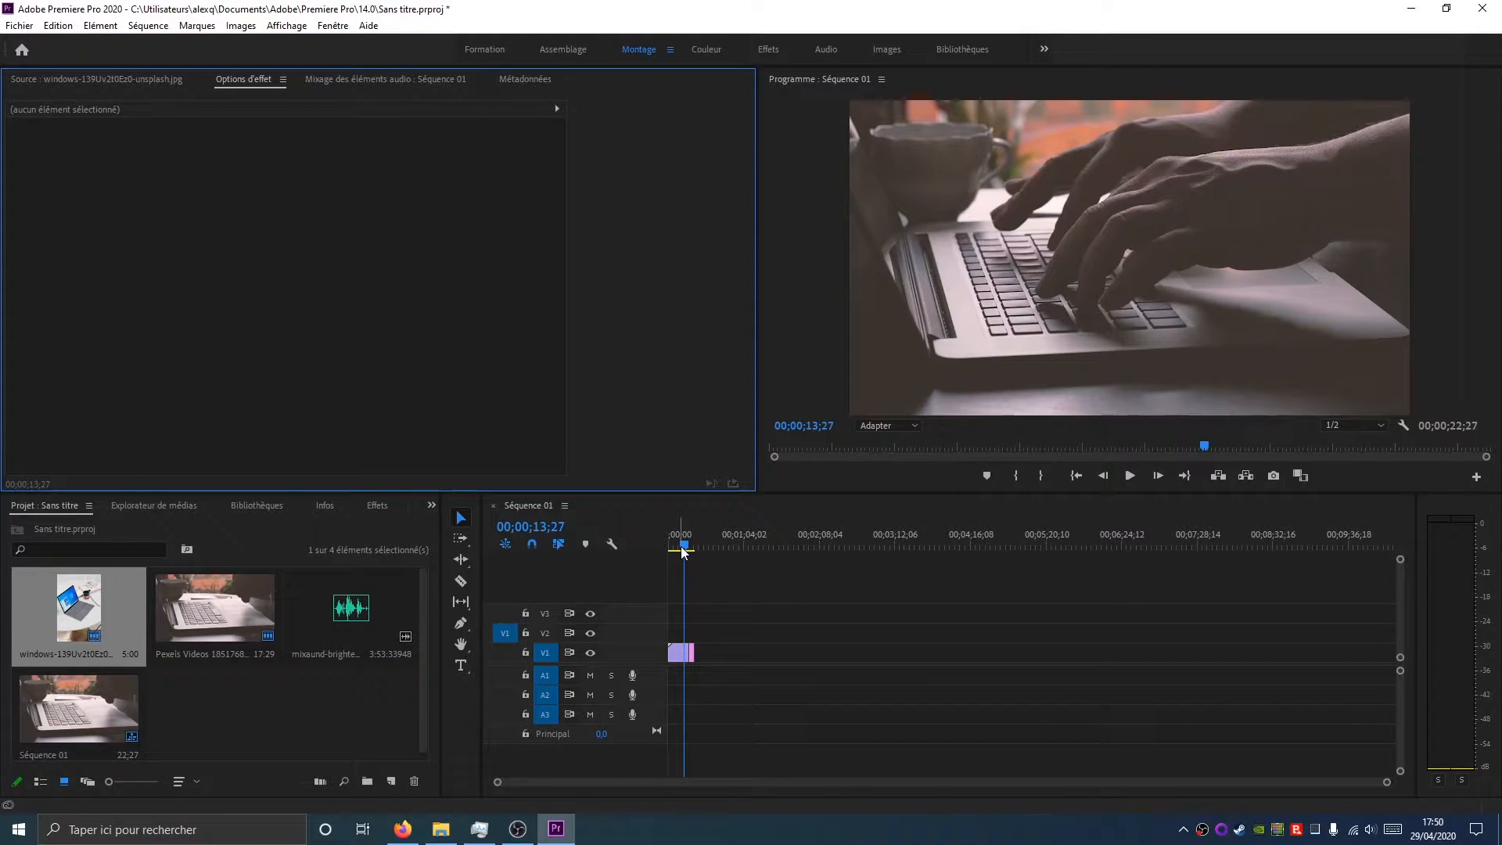
pyautogui.click(692, 654)
pyautogui.moveTo(685, 553); pyautogui.dragTo(691, 552)
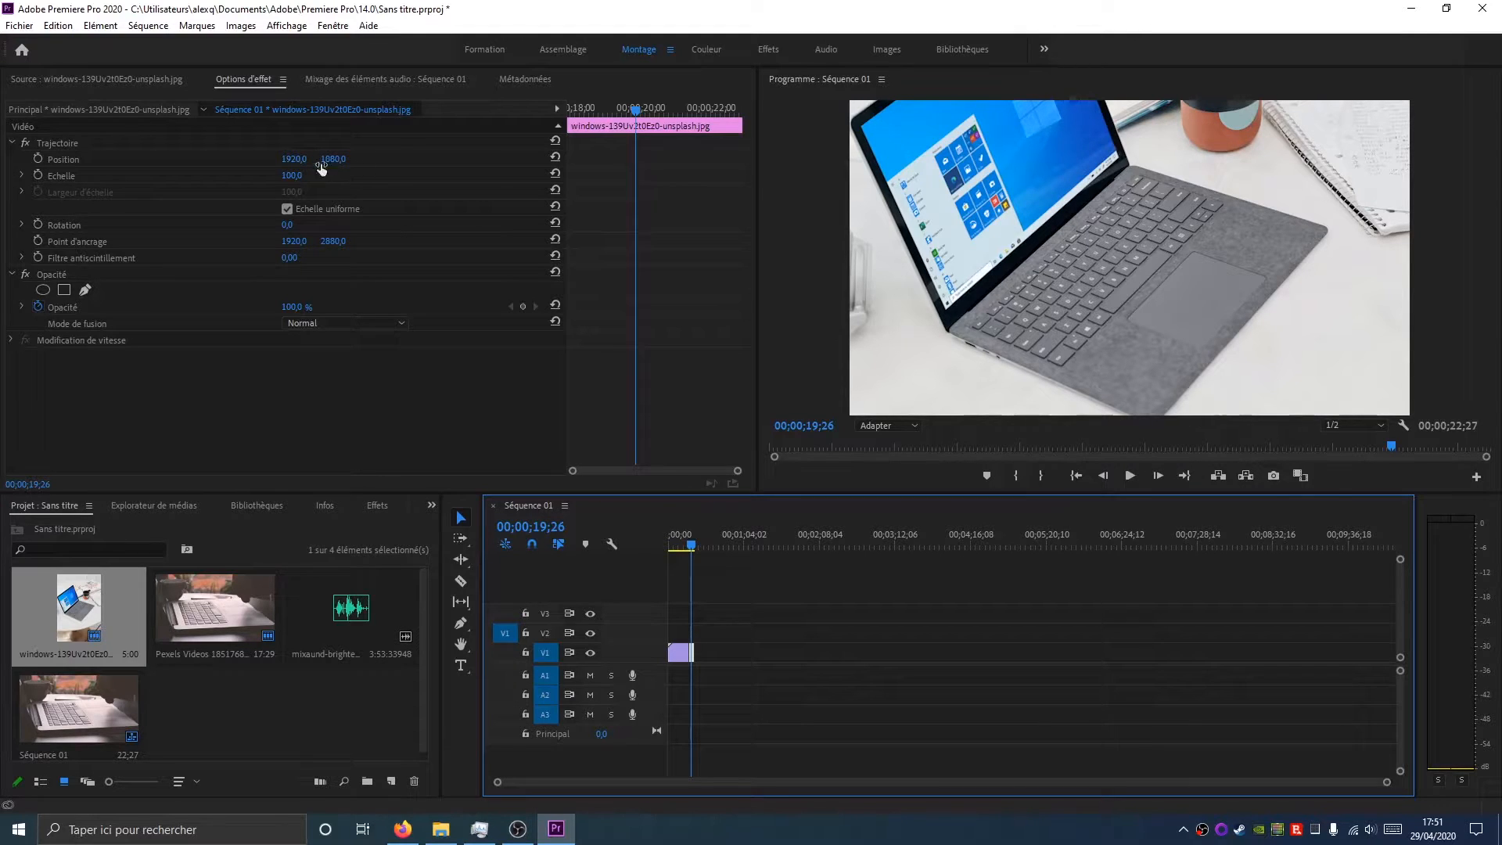
# Scrub the photo's Position values, then reset Position
pyautogui.moveTo(316, 163); pyautogui.dragTo(544, 163)
pyautogui.moveTo(294, 159)
pyautogui.mouseDown()
pyautogui.moveTo(375, 159)
pyautogui.moveTo(282, 159)
pyautogui.moveTo(368, 159)
pyautogui.moveTo(299, 161)
pyautogui.mouseUp()
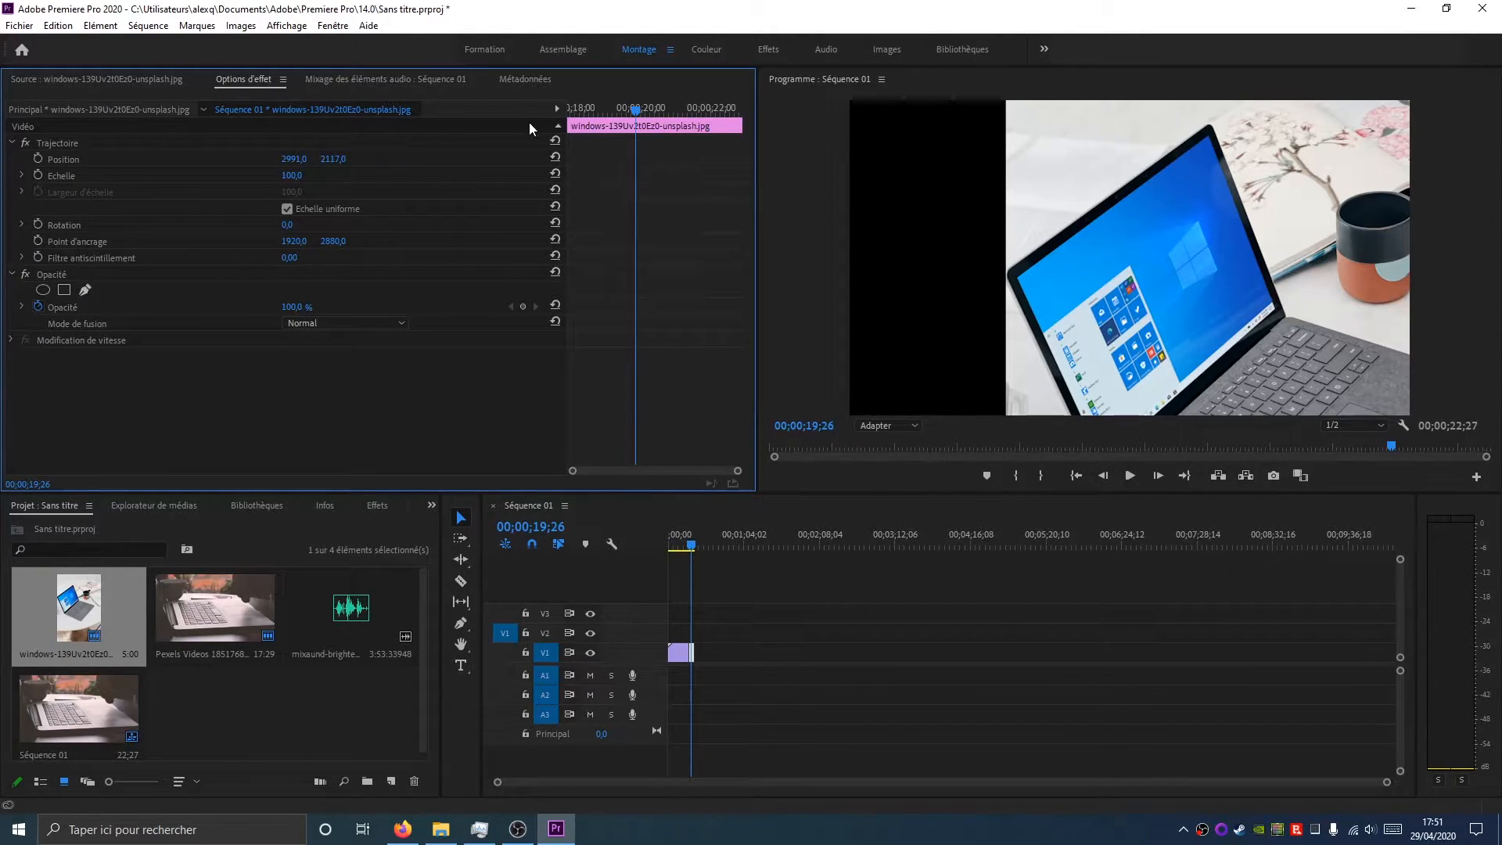
pyautogui.click(557, 157)
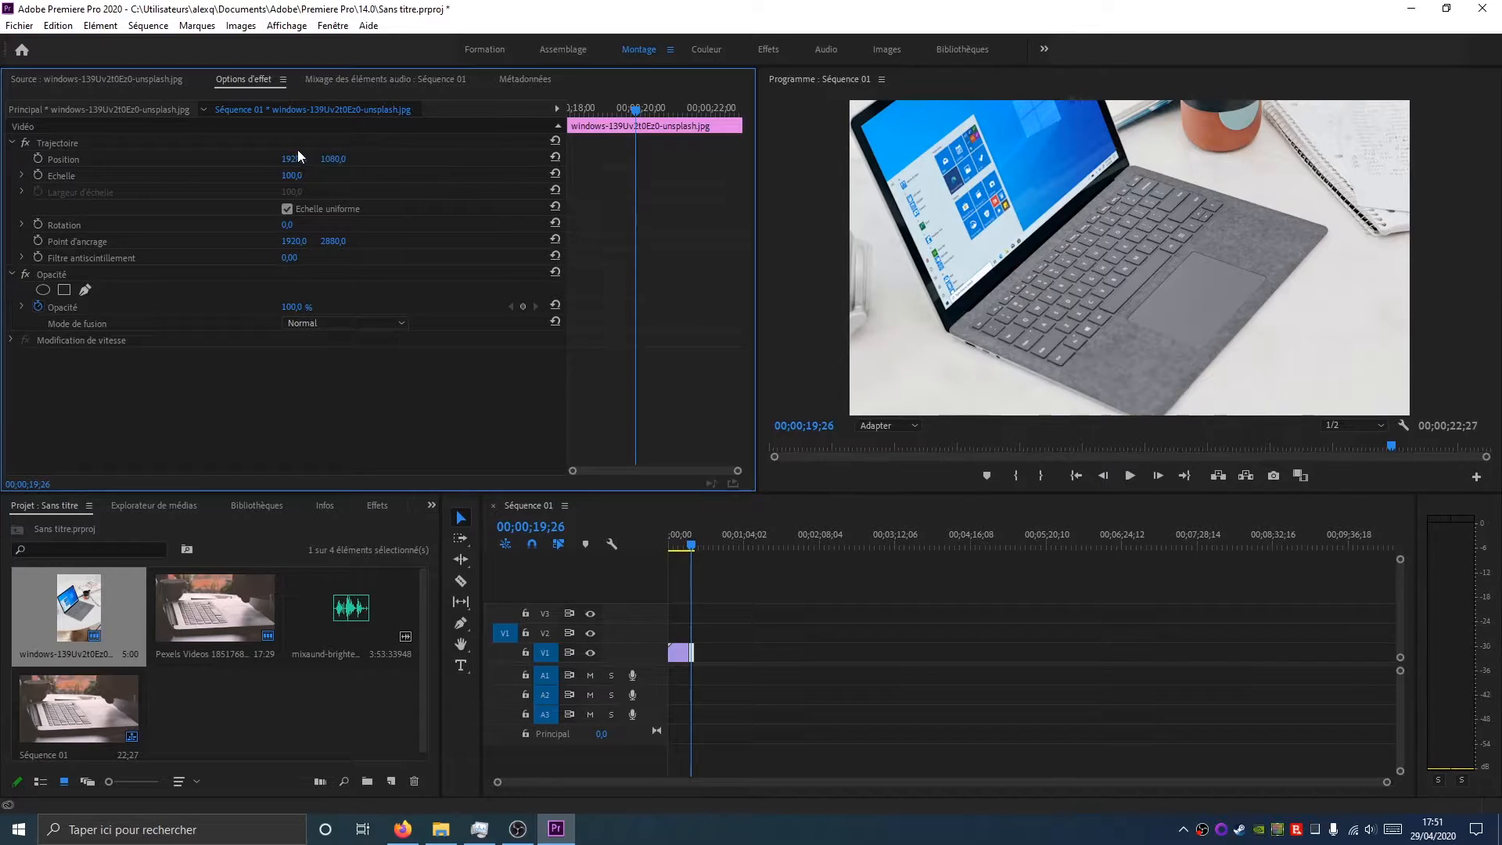
# Try changing the photo's Scale to 38 and its Rotation and Anchor Point, then reset them all
pyautogui.moveTo(291, 176); pyautogui.dragTo(243, 176)
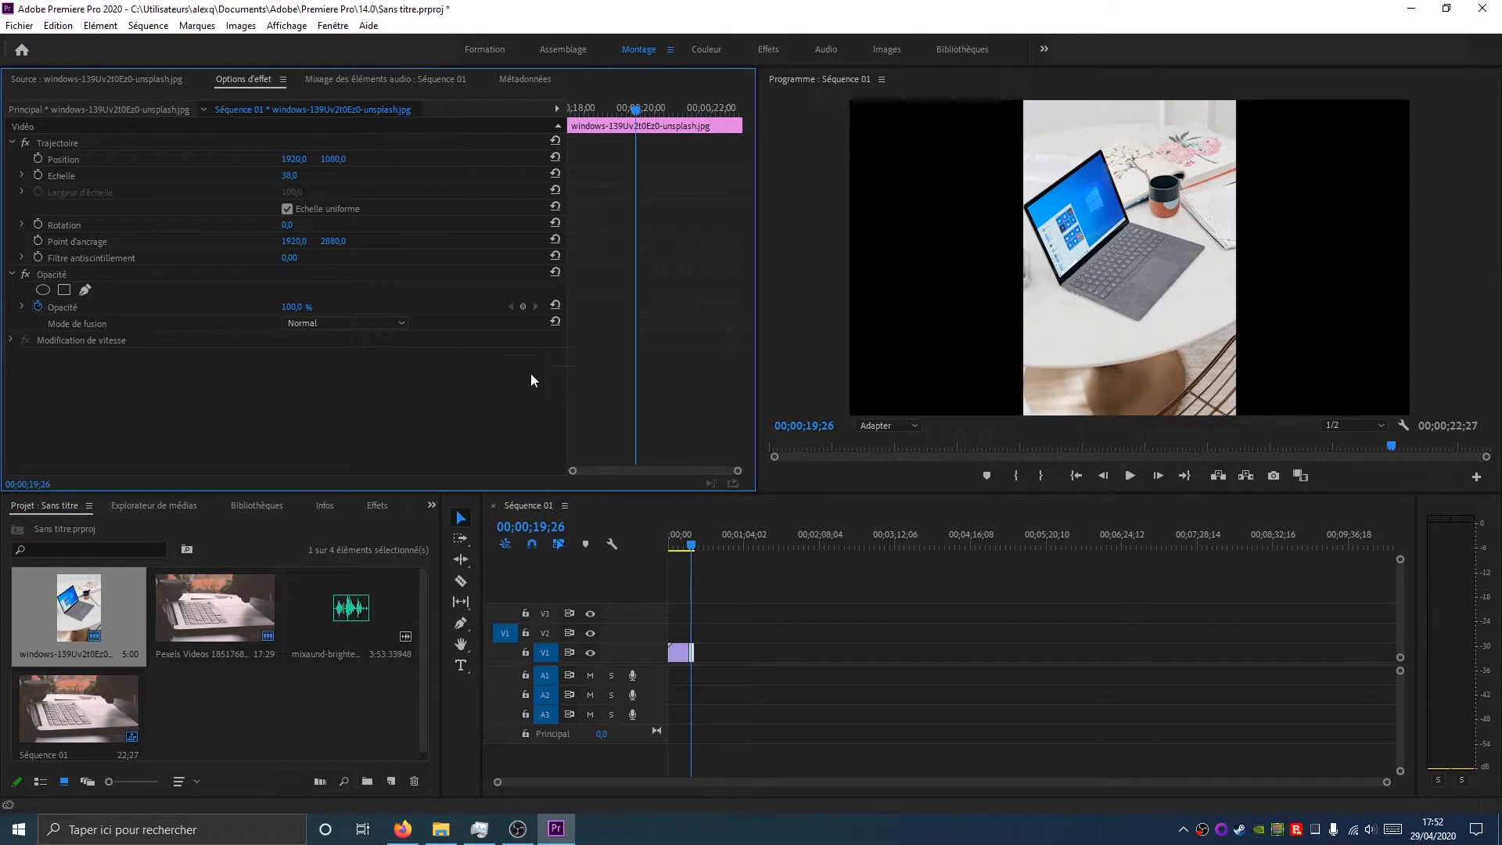
pyautogui.moveTo(290, 226); pyautogui.dragTo(406, 243)
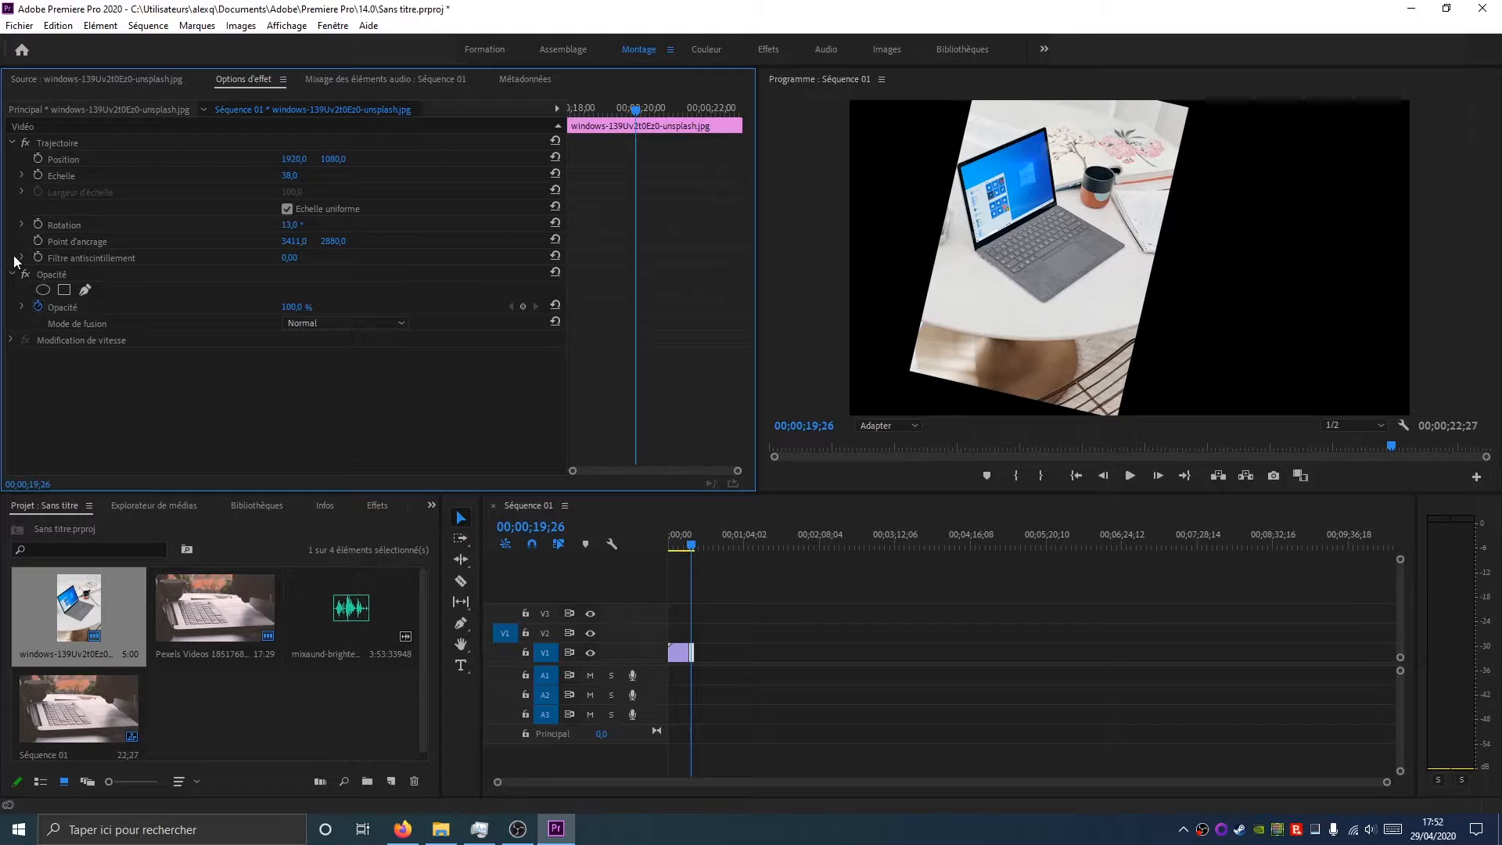
pyautogui.click(86, 241)
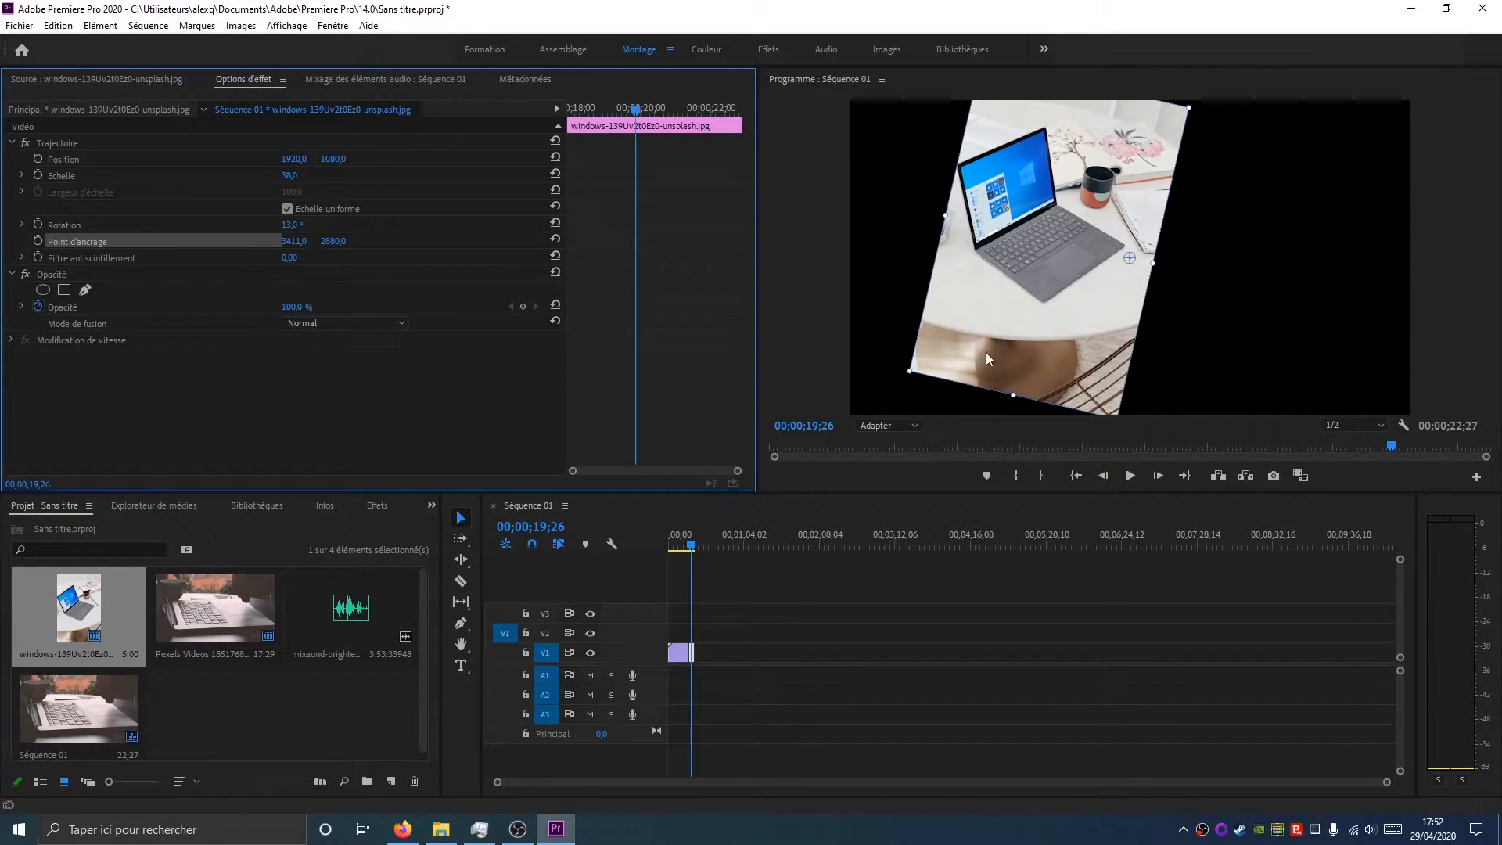
pyautogui.moveTo(295, 225); pyautogui.dragTo(338, 227)
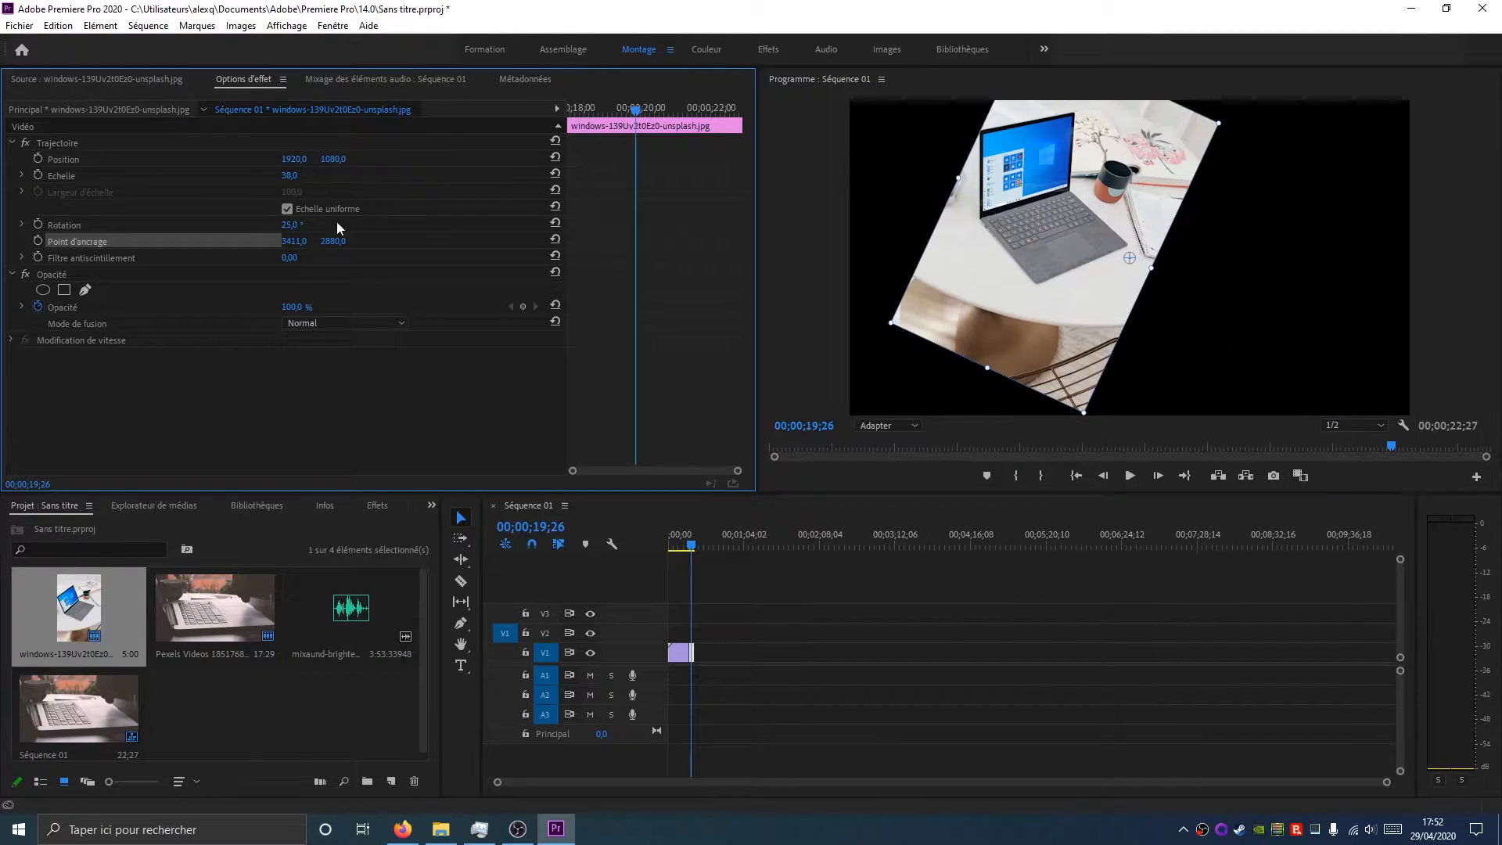
pyautogui.click(556, 238)
pyautogui.moveTo(291, 225)
pyautogui.mouseDown()
pyautogui.moveTo(379, 225)
pyautogui.moveTo(272, 224)
pyautogui.mouseUp()
pyautogui.click(555, 223)
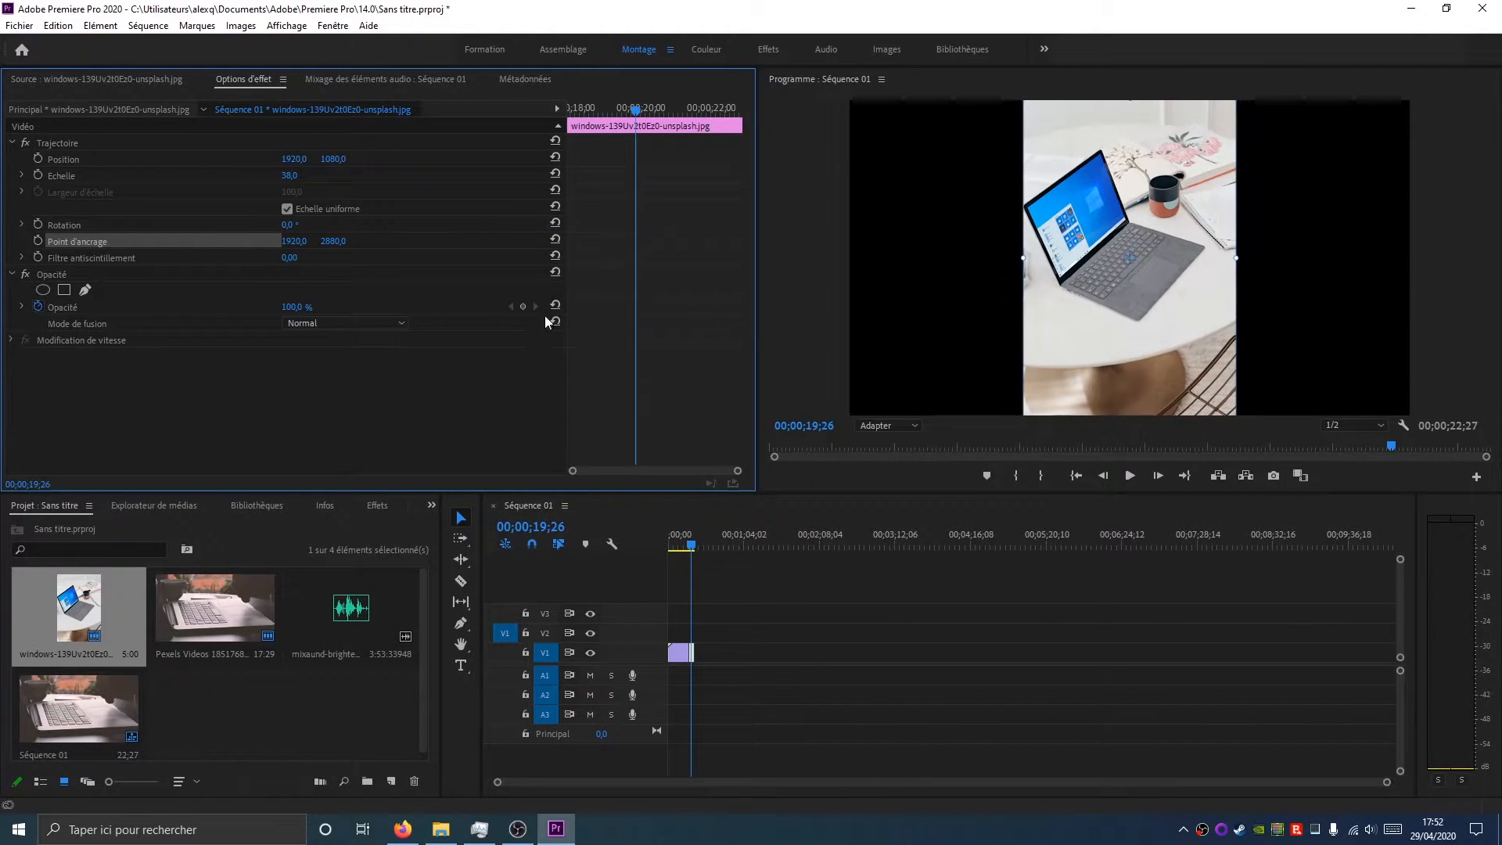
pyautogui.click(555, 173)
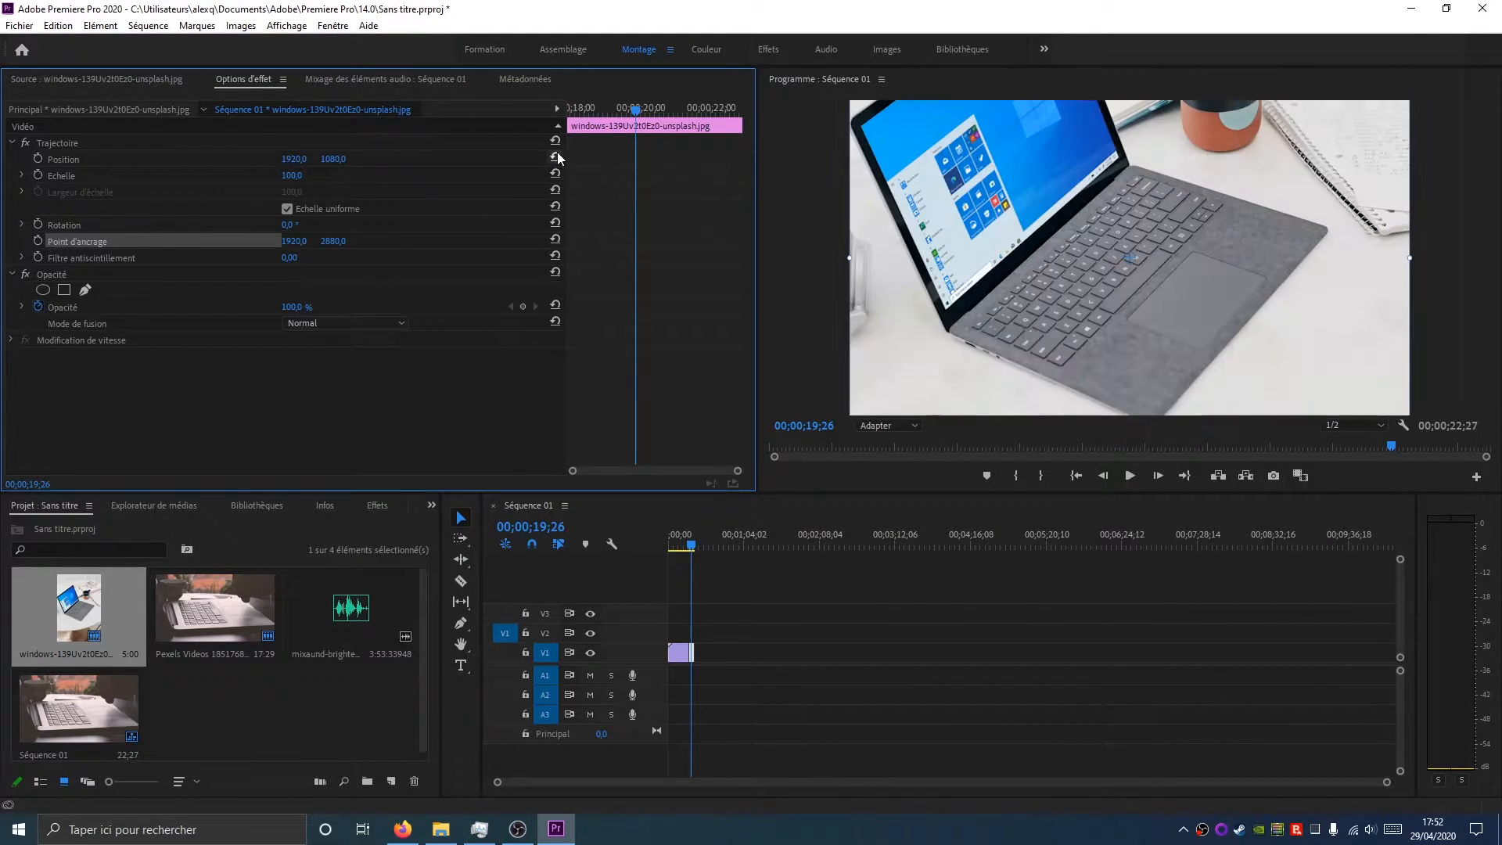
# Lower the photo in the frame by setting its vertical Position to about 2182
pyautogui.moveTo(348, 158); pyautogui.dragTo(1024, 372)
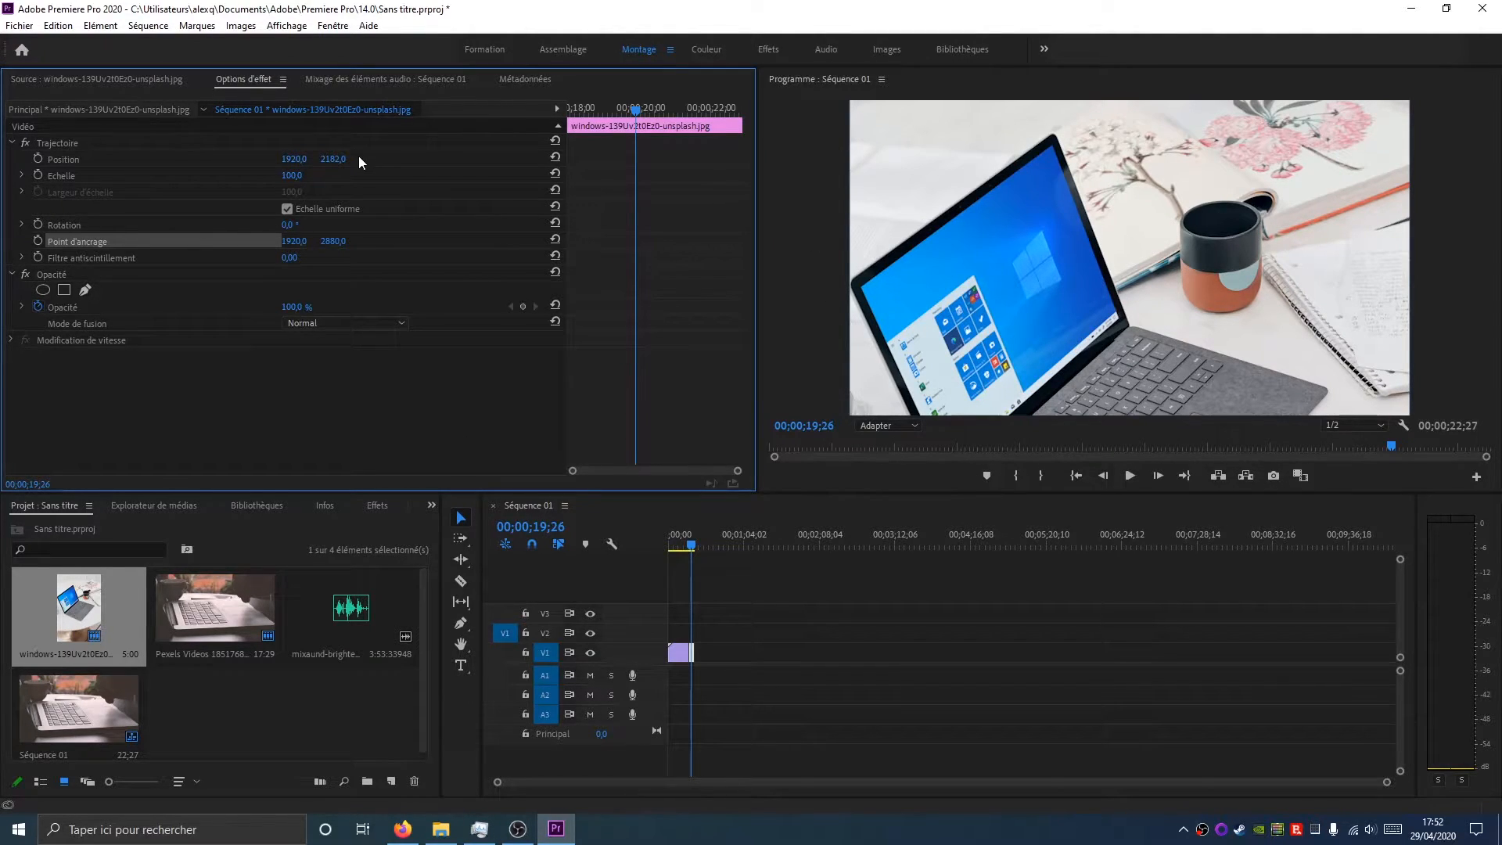
pyautogui.moveTo(294, 307)
pyautogui.mouseDown()
pyautogui.moveTo(235, 306)
pyautogui.moveTo(300, 306)
pyautogui.mouseUp()
pyautogui.click(521, 306)
# Select the video clip, try changing its Position, Scale to 121 and Rotation, then reset them
pyautogui.click(681, 547)
pyautogui.click(683, 658)
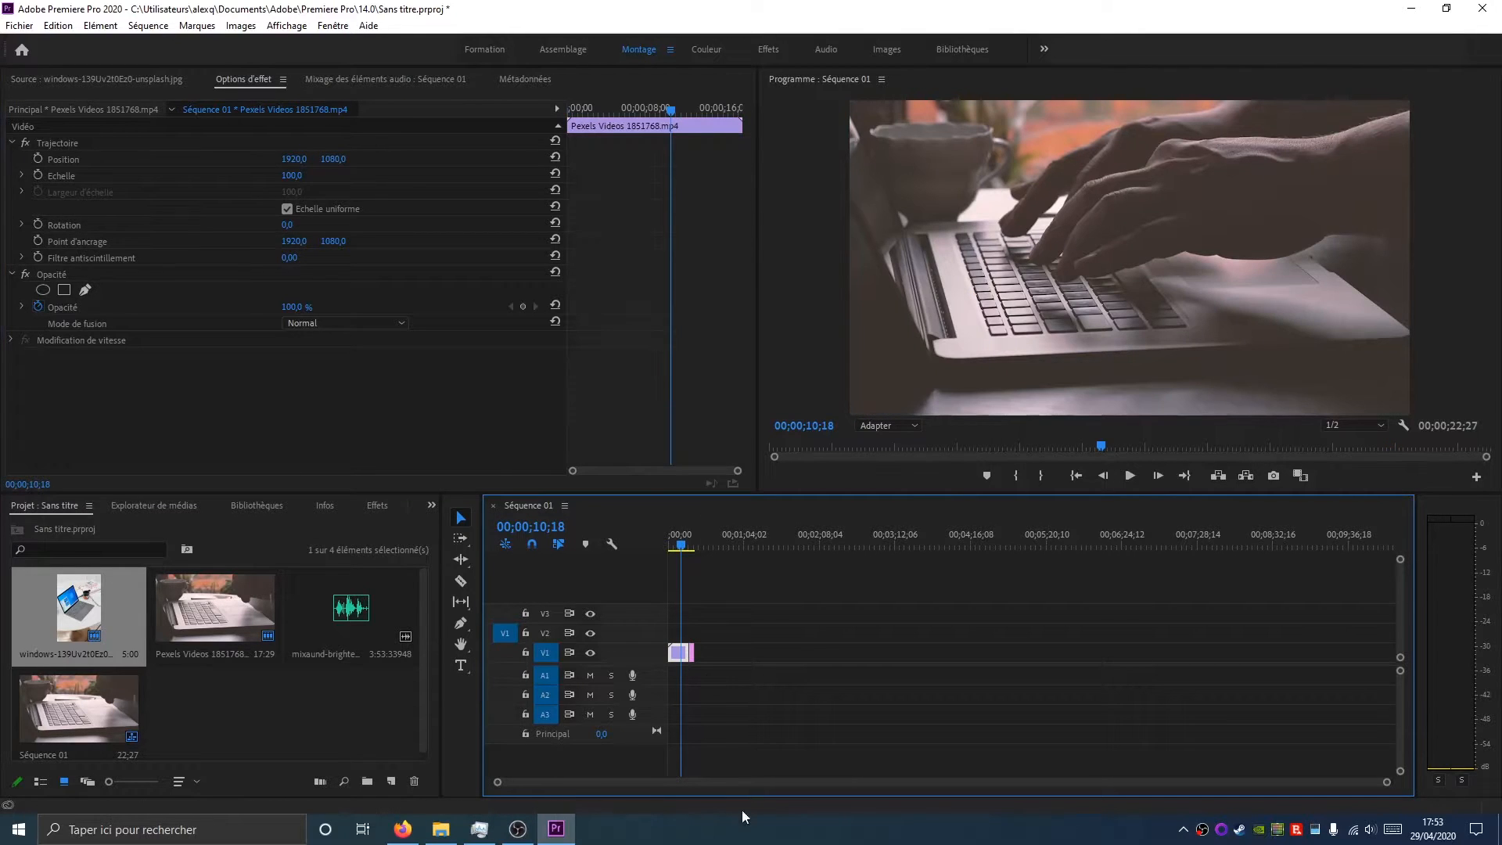
pyautogui.moveTo(292, 176); pyautogui.dragTo(396, 157)
pyautogui.click(285, 230)
pyautogui.moveTo(287, 228); pyautogui.dragTo(492, 230)
pyautogui.click(556, 224)
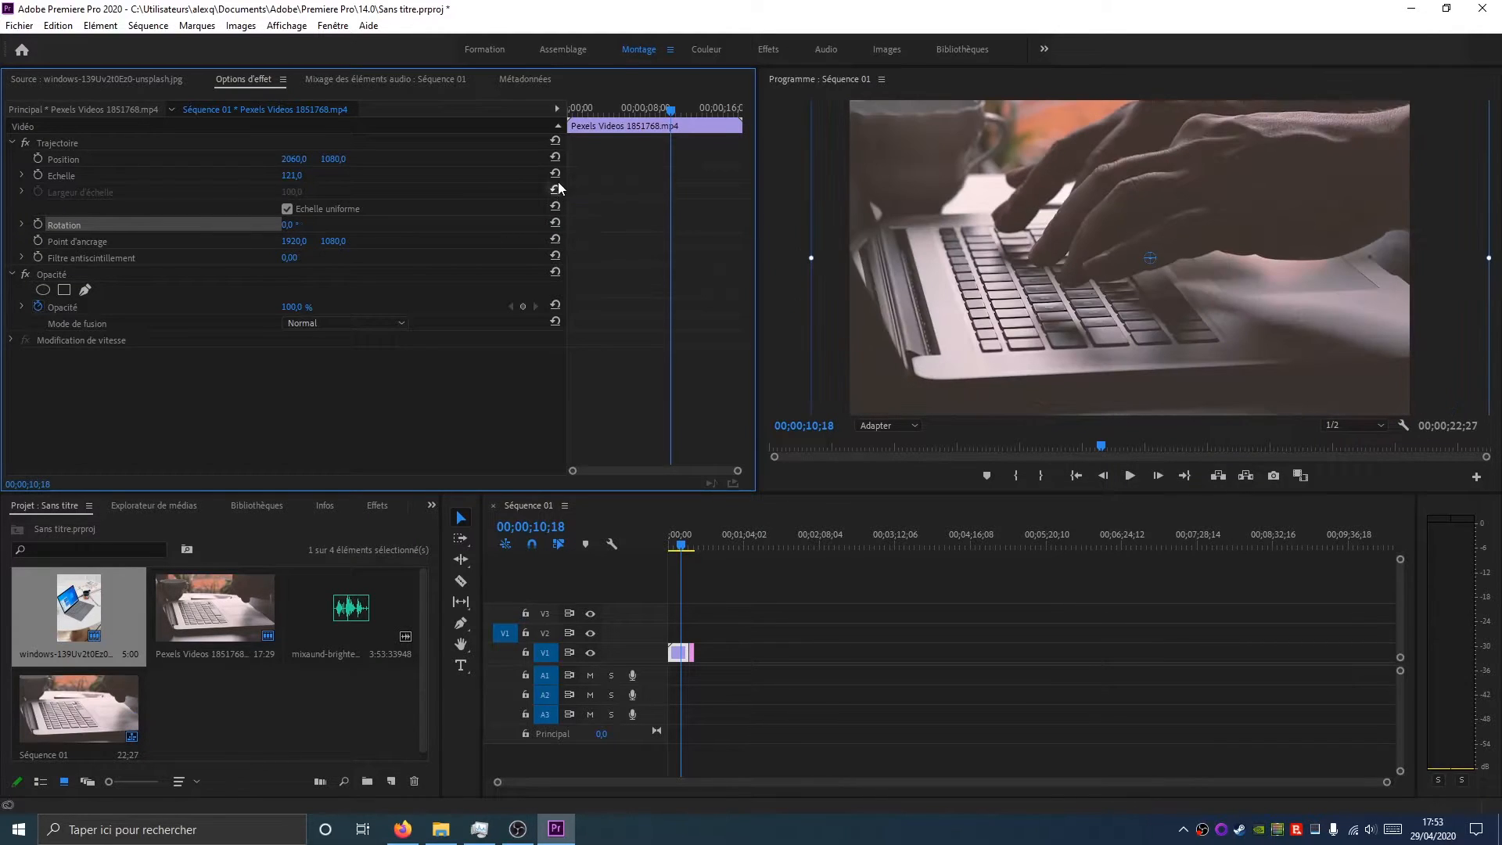
pyautogui.click(556, 173)
pyautogui.click(556, 156)
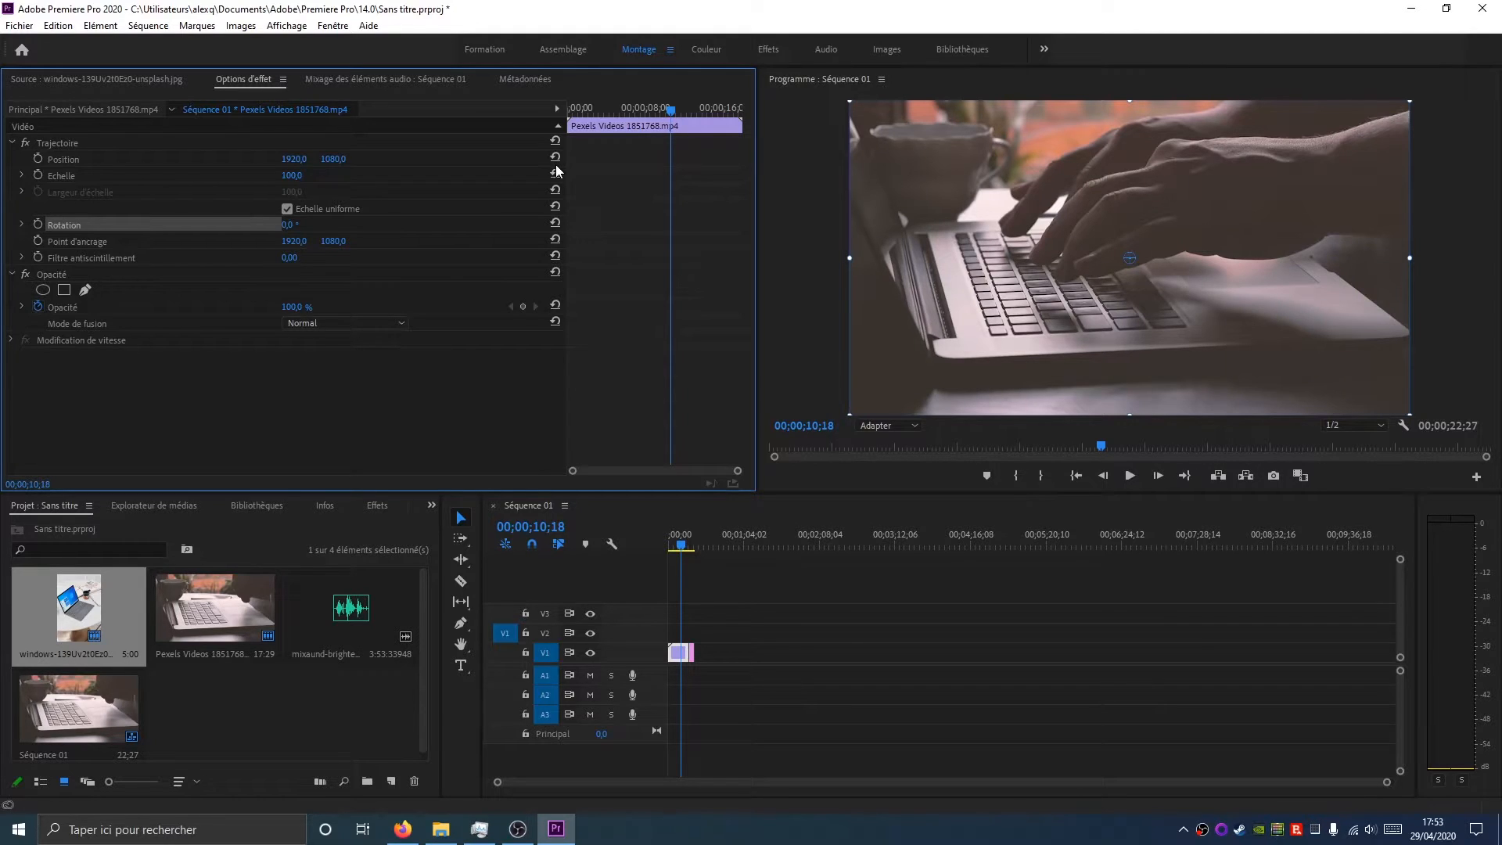
# Enable Rotation keyframing on the video clip at 00;00;04;19
pyautogui.moveTo(683, 546); pyautogui.dragTo(691, 546)
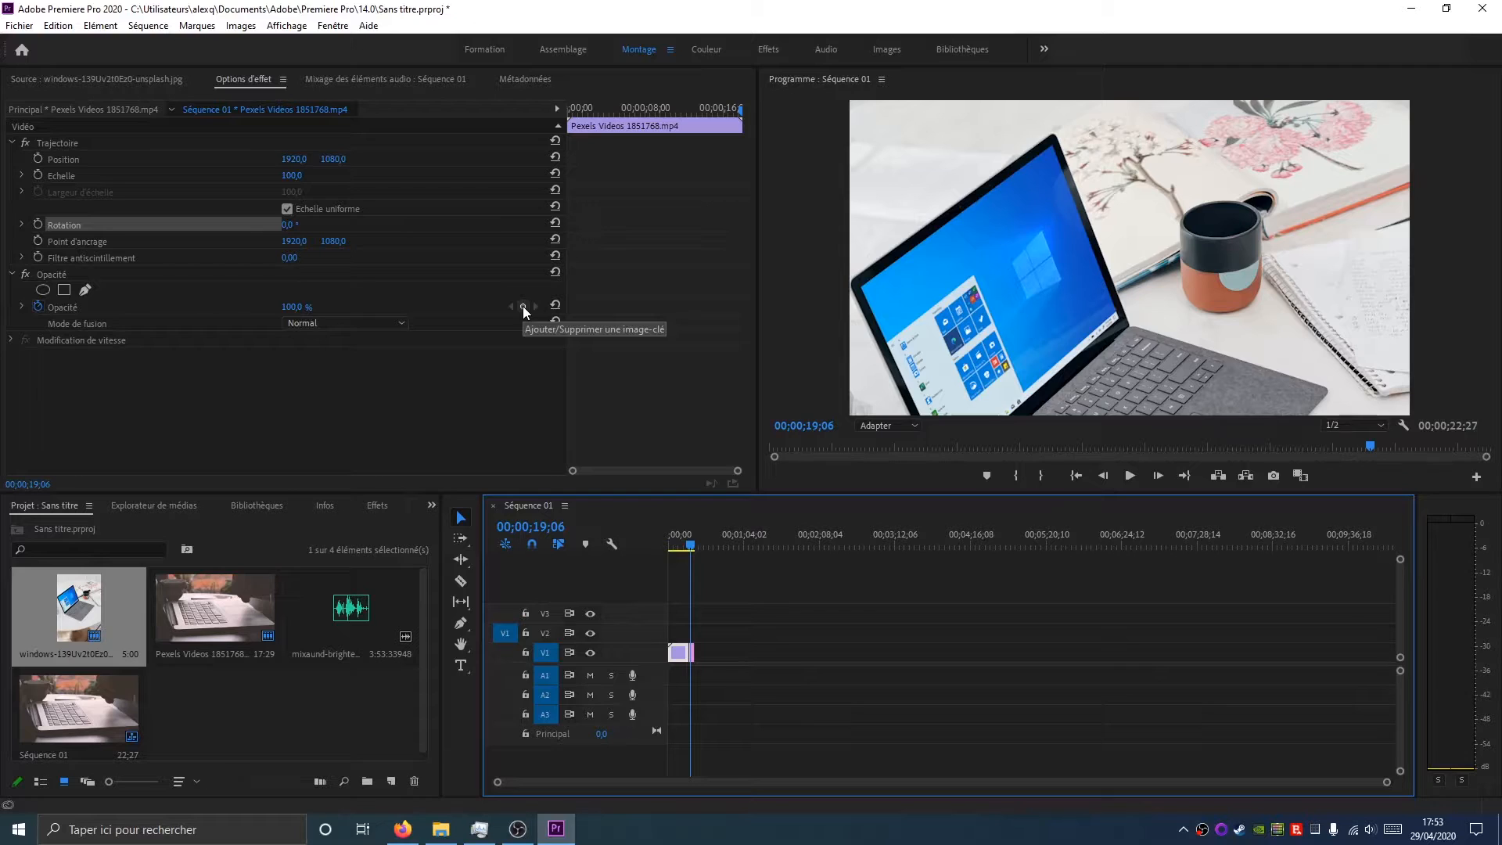
pyautogui.click(628, 109)
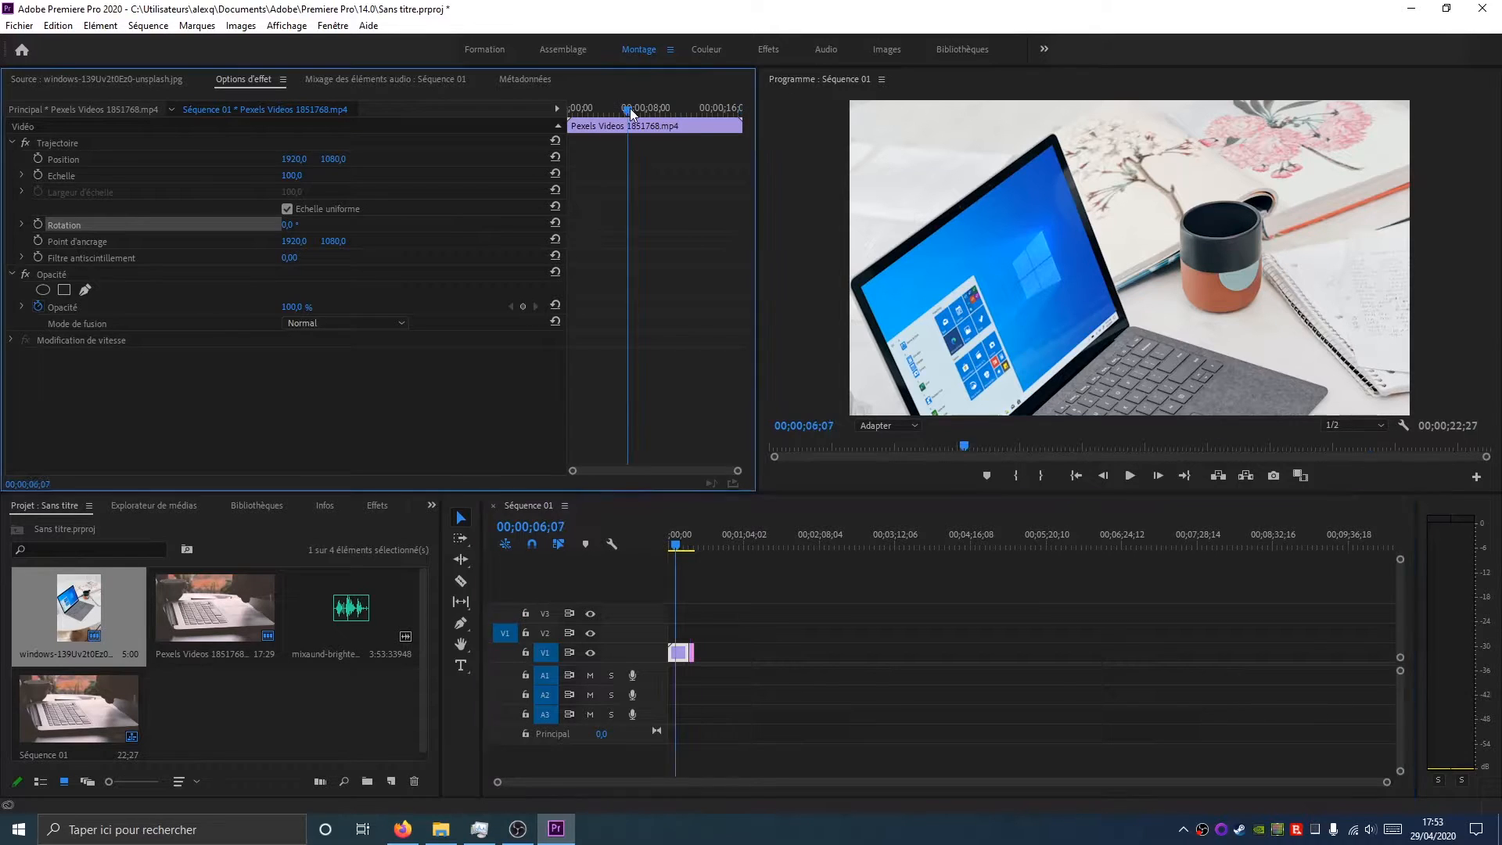
pyautogui.click(671, 547)
pyautogui.click(673, 549)
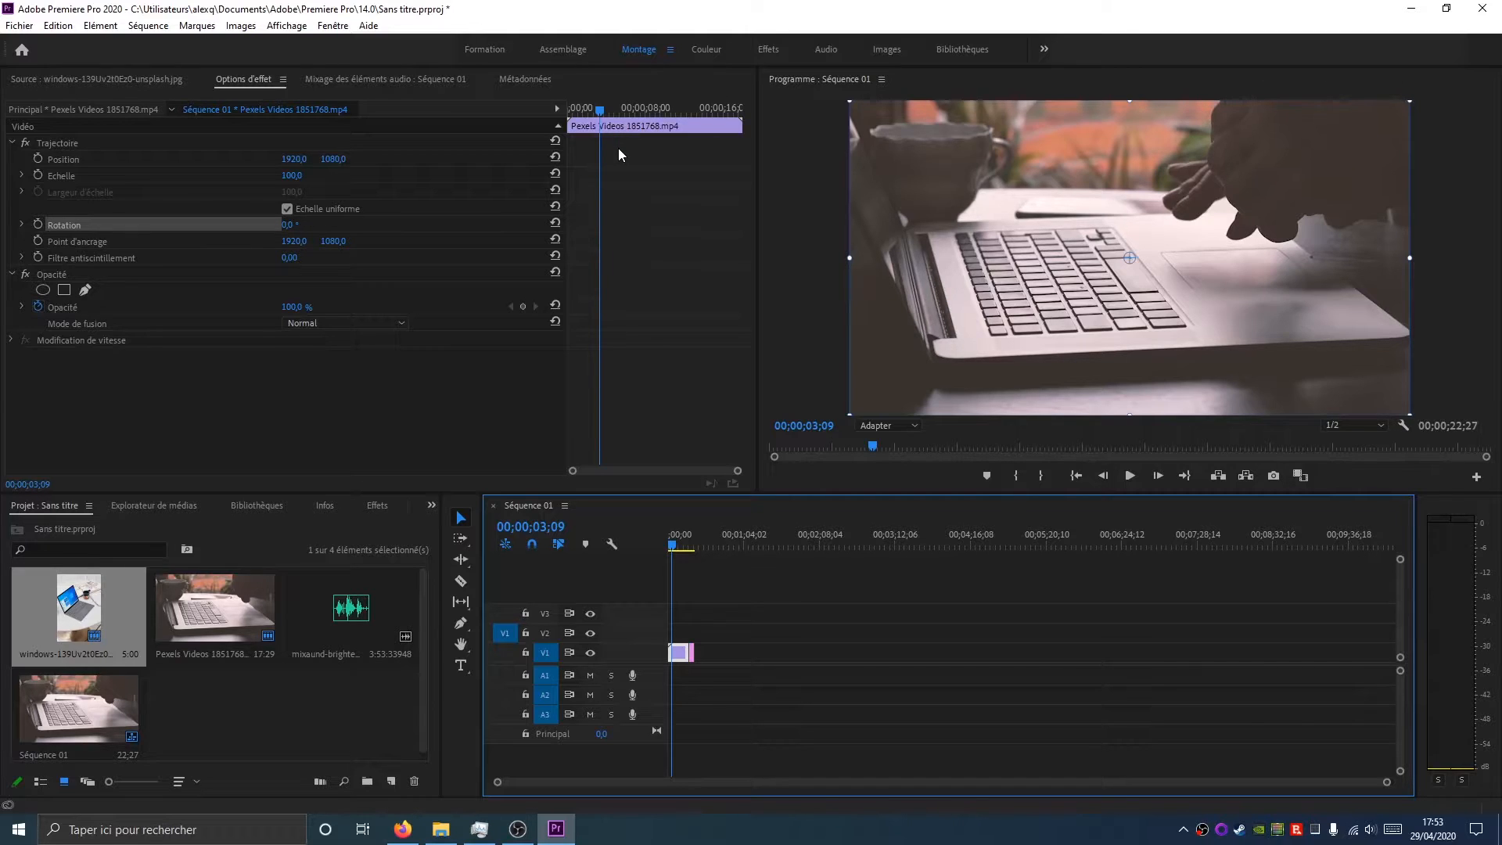
pyautogui.moveTo(600, 111)
pyautogui.mouseDown()
pyautogui.moveTo(576, 115)
pyautogui.moveTo(615, 119)
pyautogui.mouseUp()
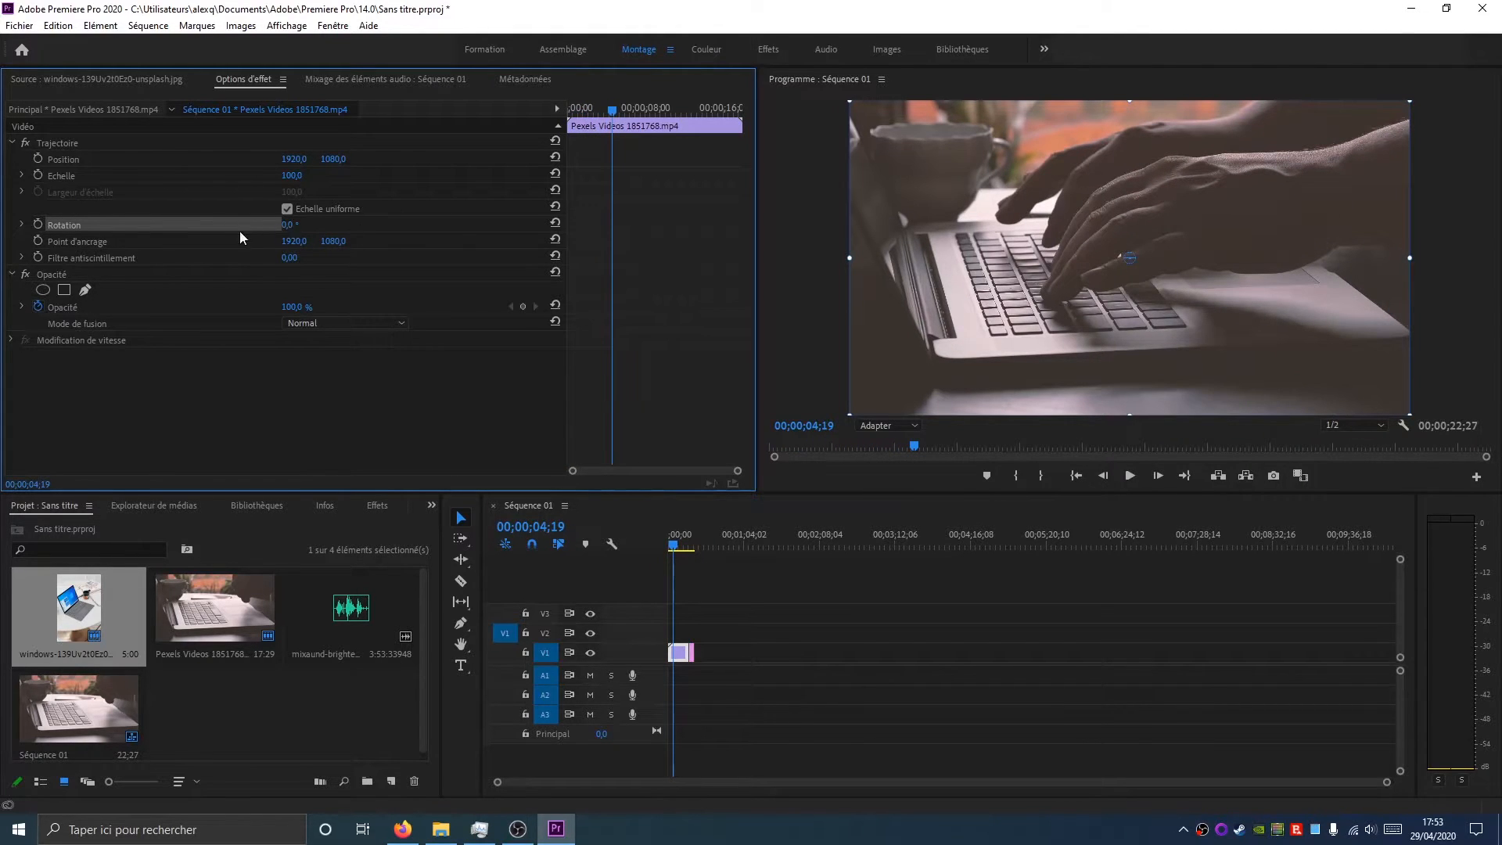
pyautogui.click(38, 225)
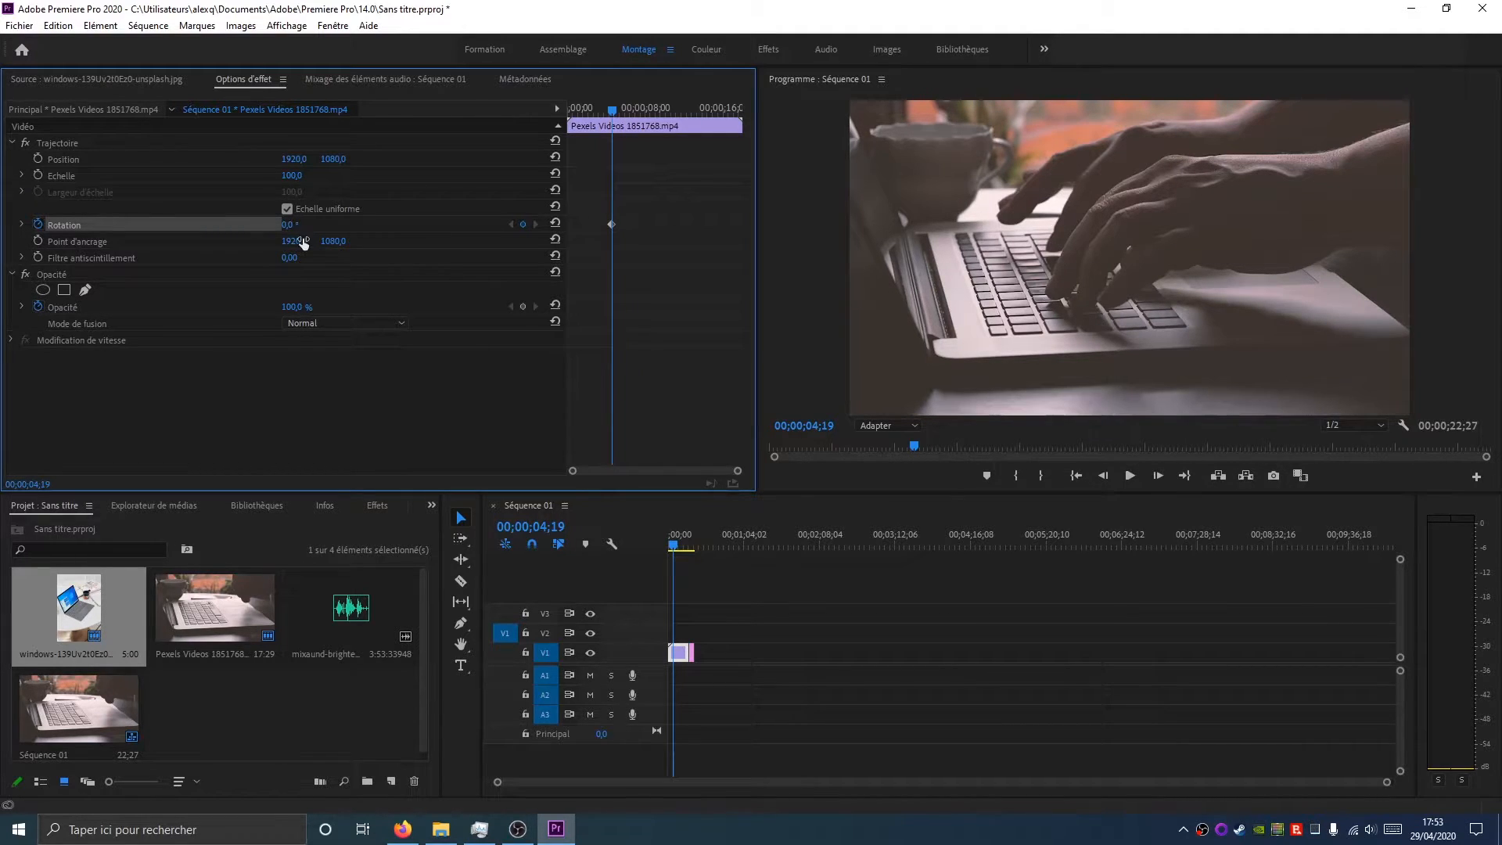
# Add a Rotation keyframe of 25° on the video clip at 00;00;06;27
pyautogui.click(617, 110)
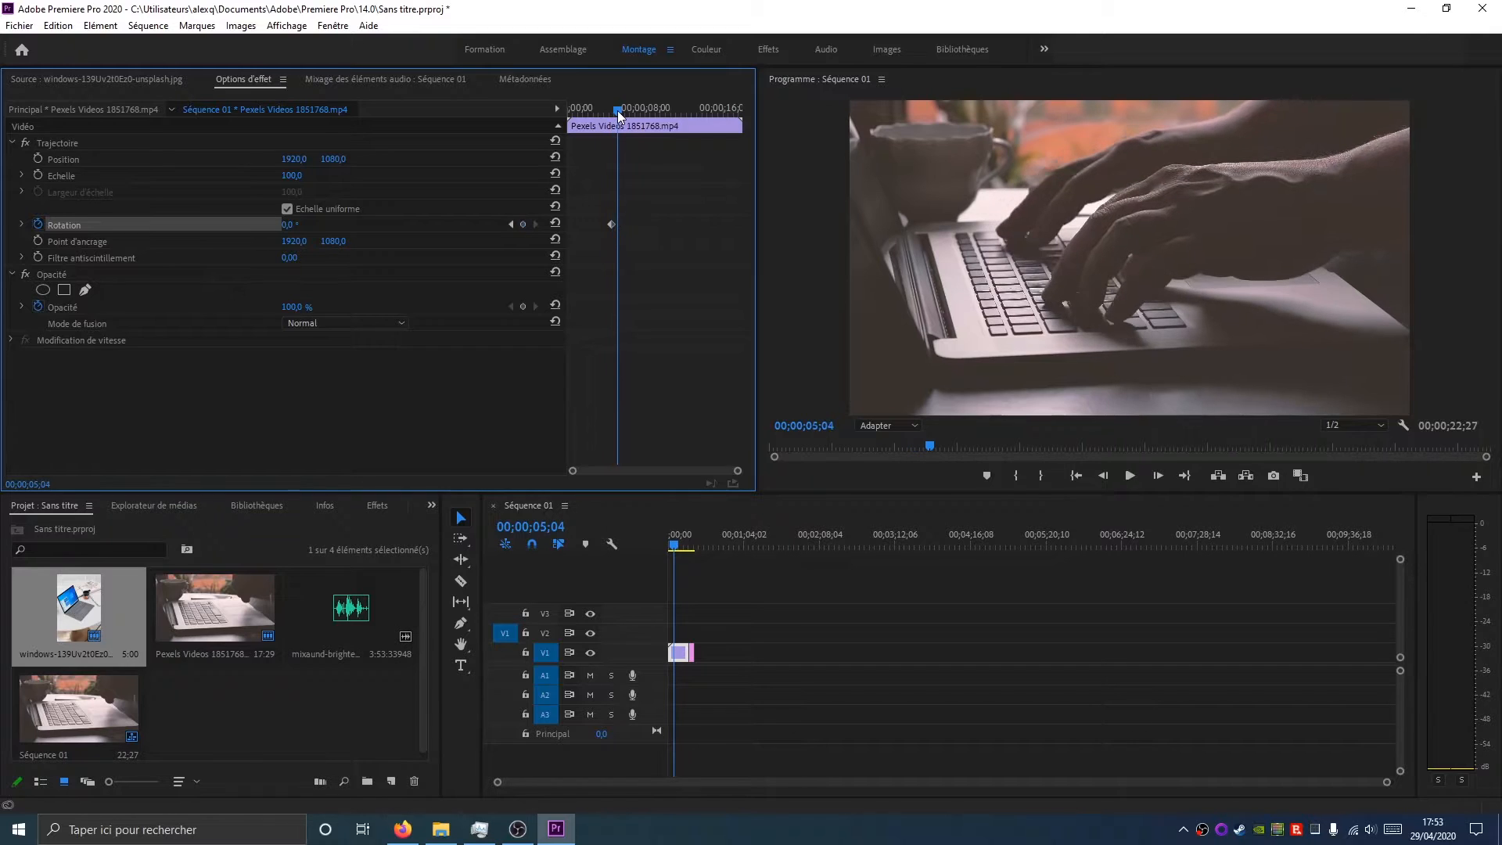
pyautogui.moveTo(618, 113); pyautogui.dragTo(636, 110)
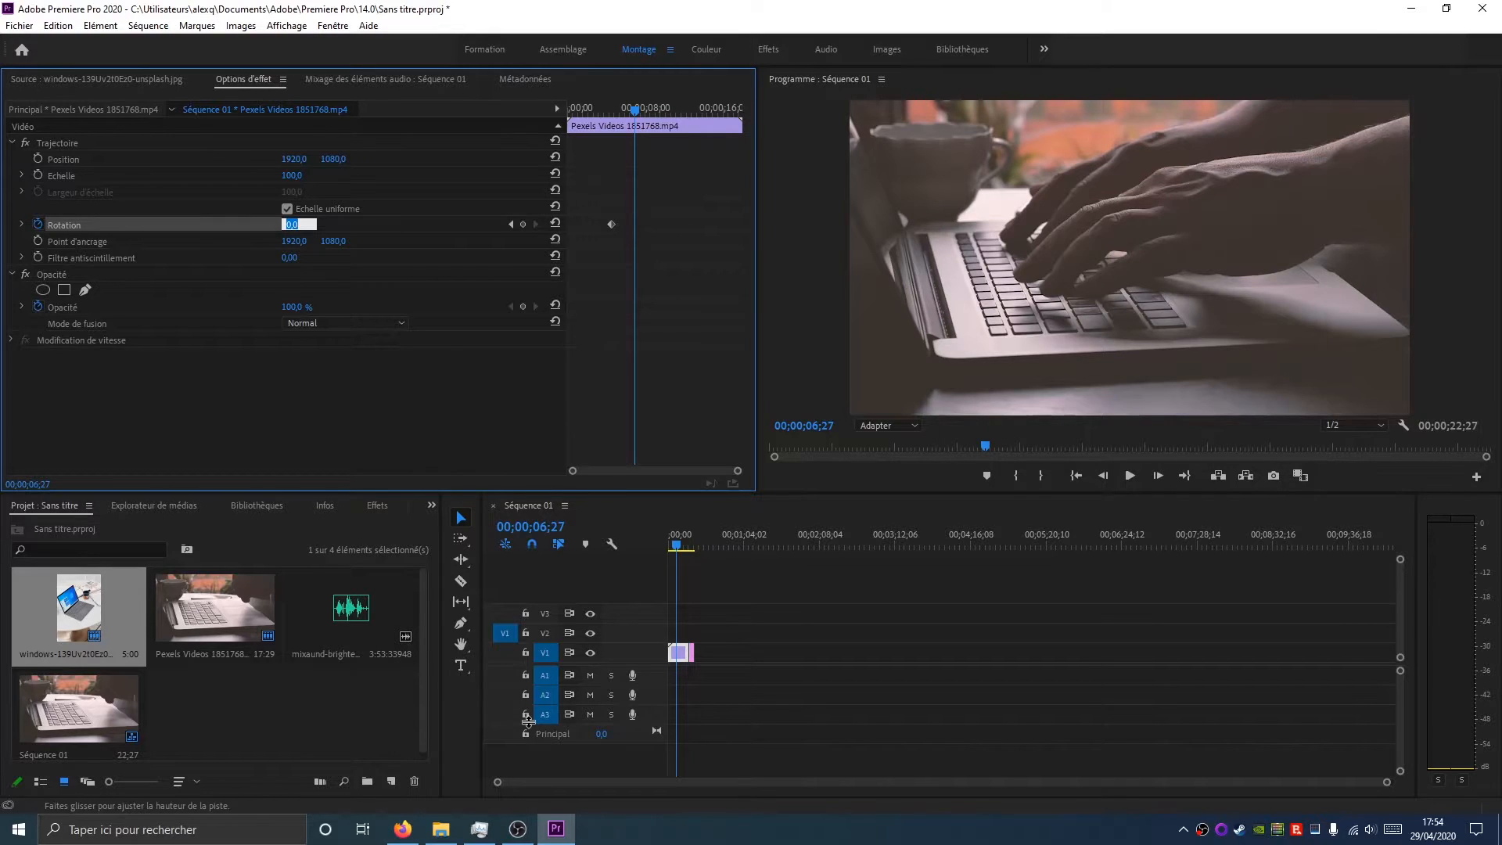
pyautogui.write('25')
pyautogui.press('Return')
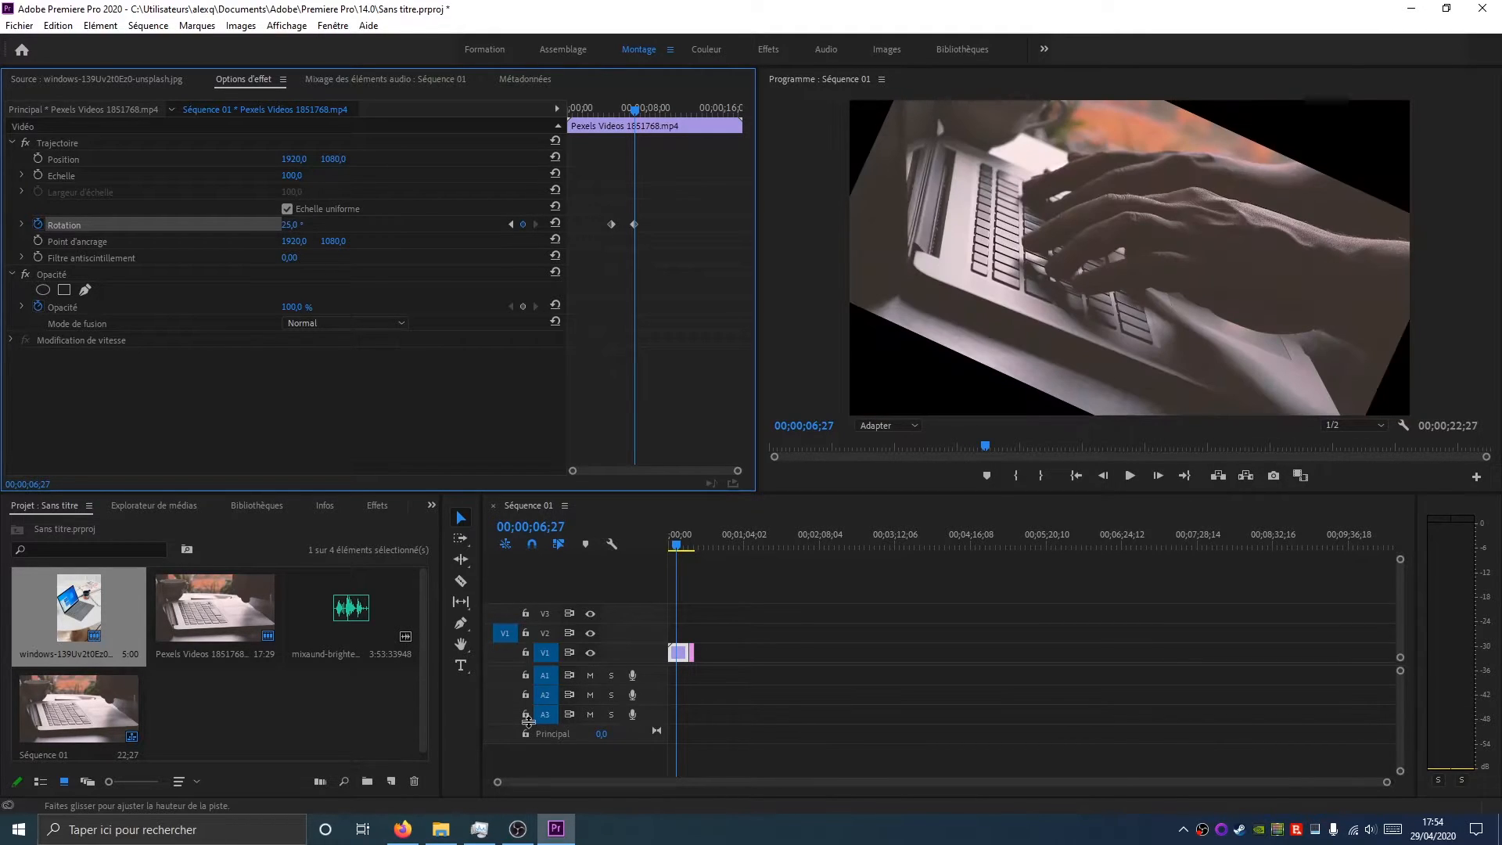
# Add a Rotation keyframe of 0° on the video clip at 00;00;09;25
pyautogui.moveTo(638, 112); pyautogui.dragTo(665, 110)
pyautogui.click(303, 225)
pyautogui.write('0')
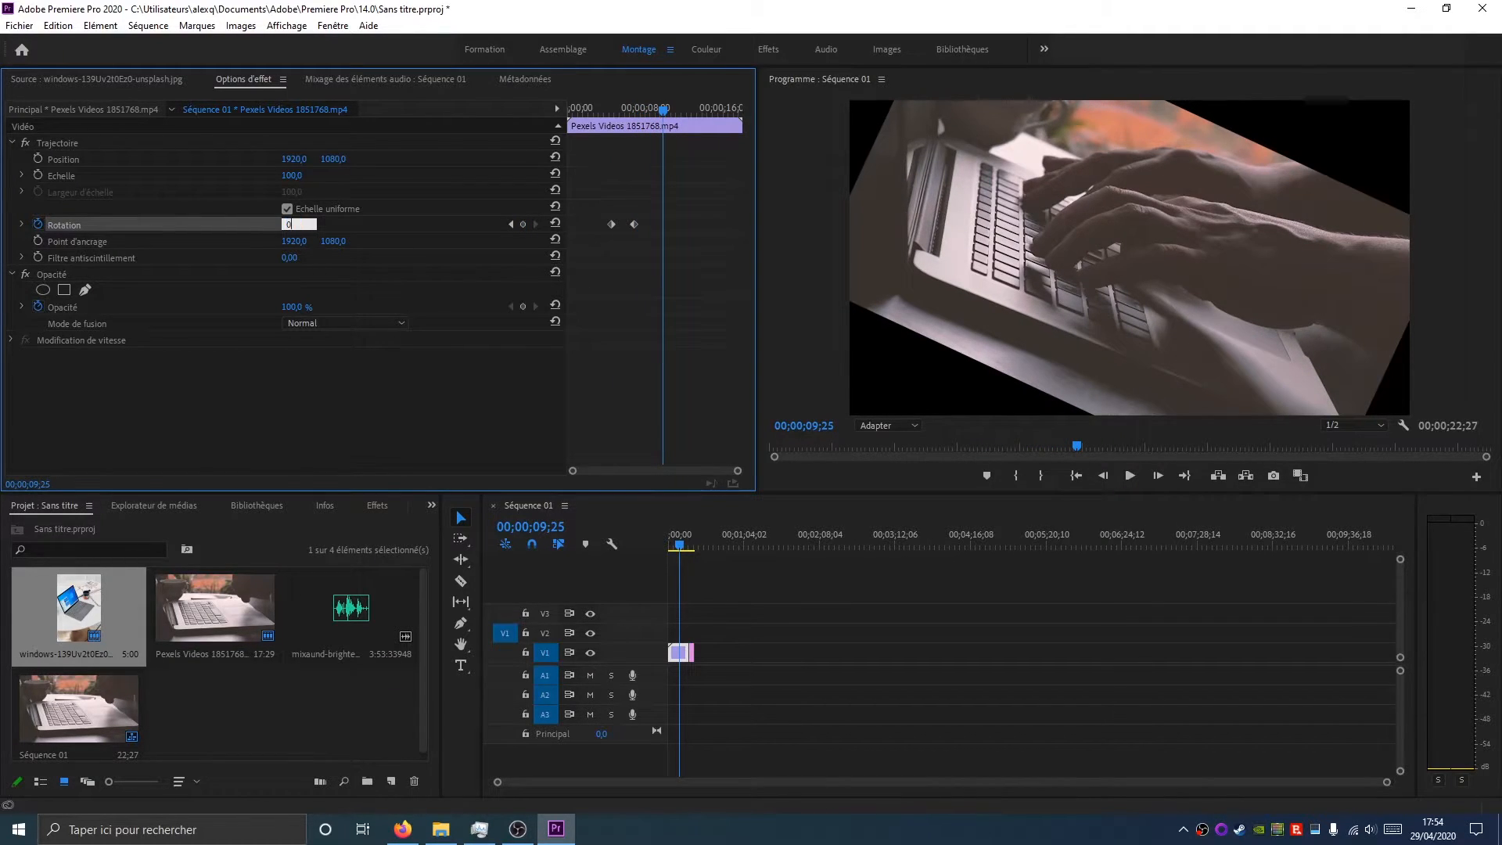
pyautogui.press('Return')
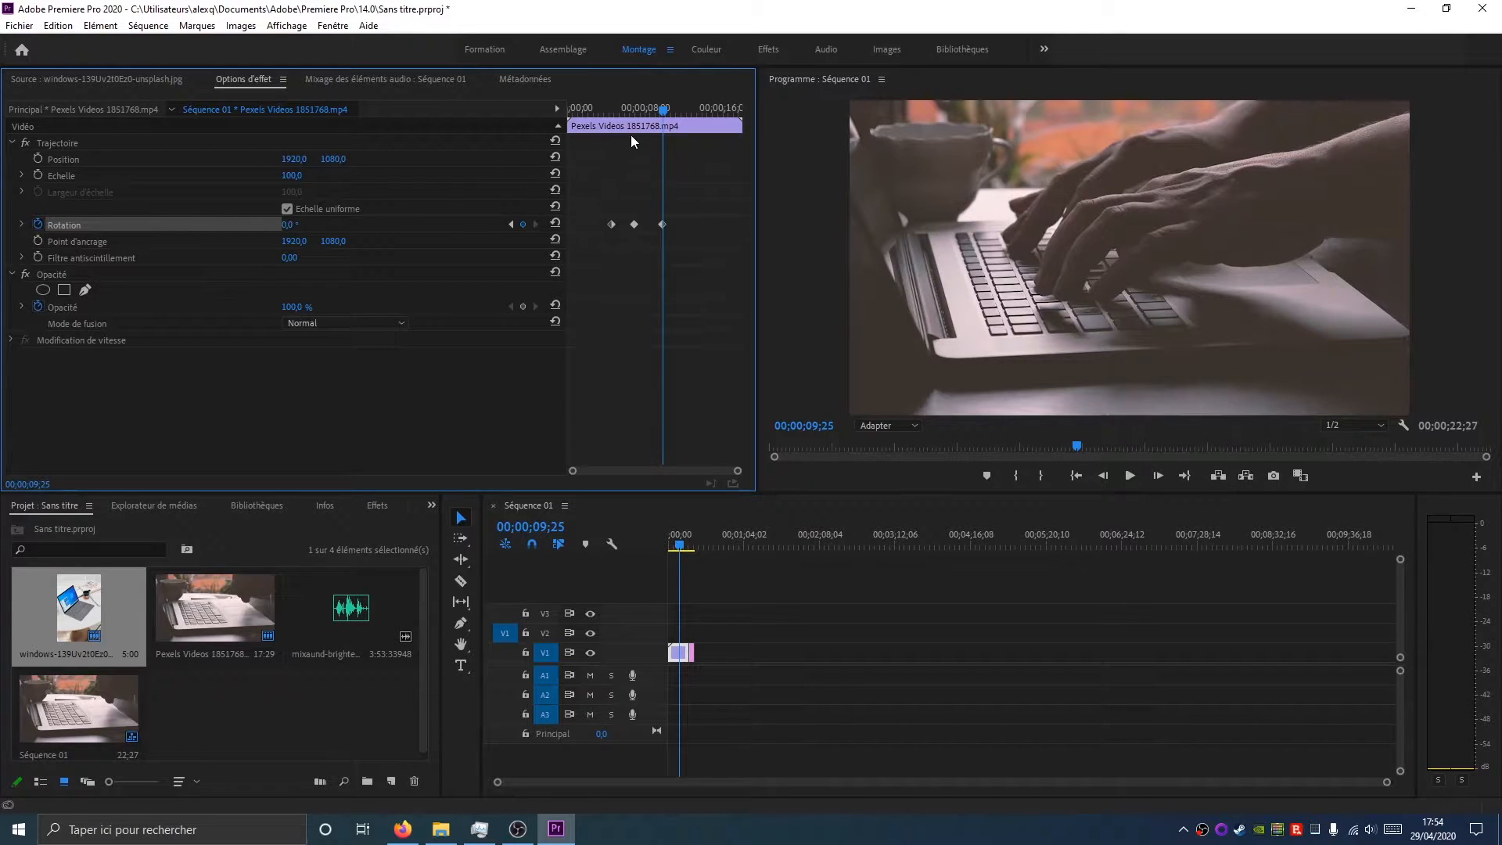
# Step through the video clip's Rotation keyframes one after another
pyautogui.moveTo(664, 110); pyautogui.dragTo(633, 125)
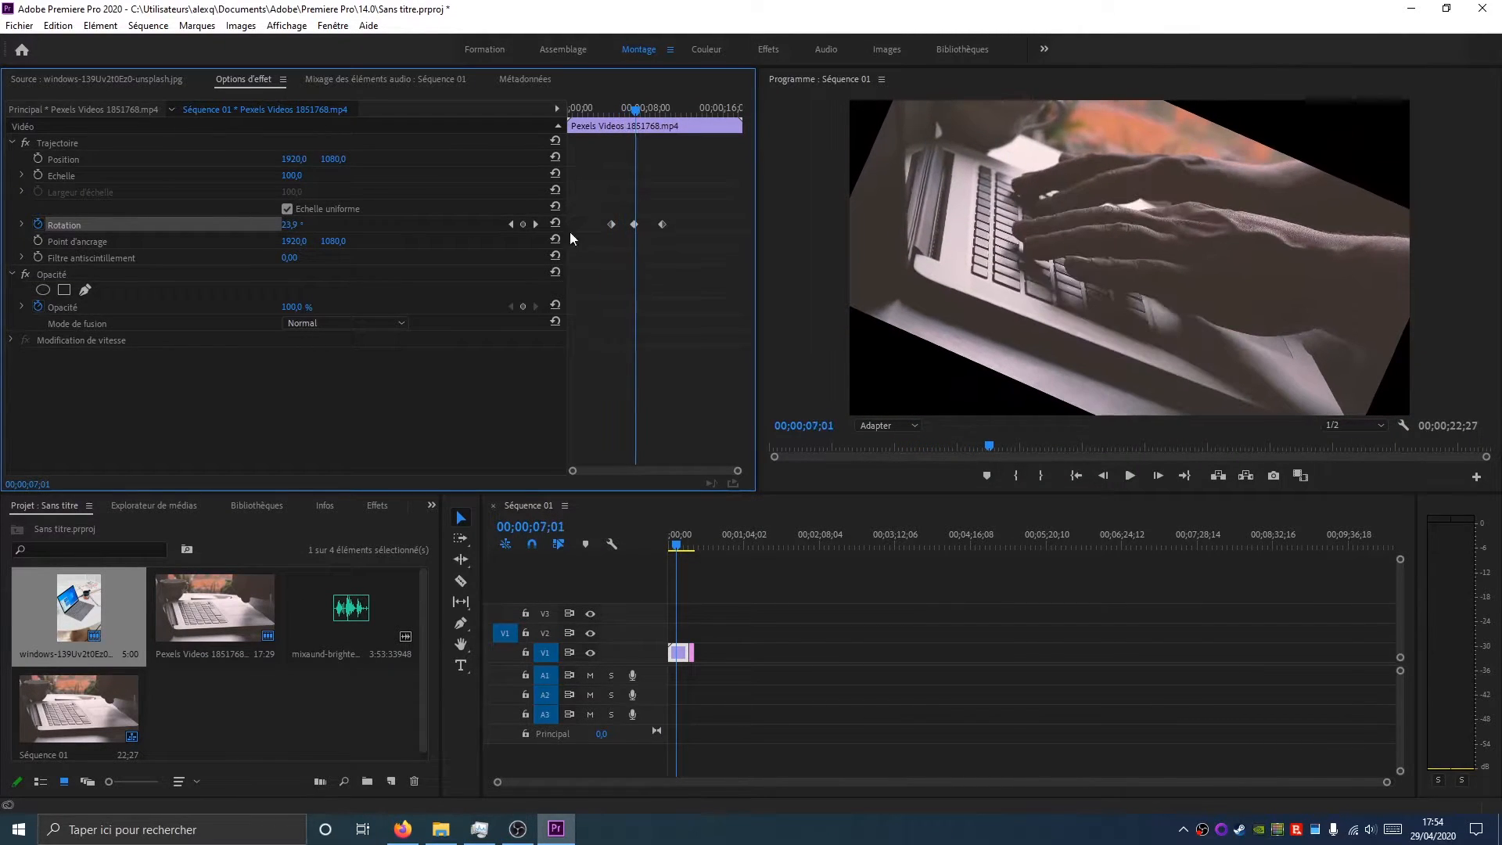
pyautogui.click(509, 225)
pyautogui.click(534, 225)
pyautogui.click(510, 225)
pyautogui.click(510, 225)
pyautogui.click(533, 226)
pyautogui.click(510, 225)
pyautogui.click(533, 225)
pyautogui.click(511, 225)
pyautogui.click(535, 225)
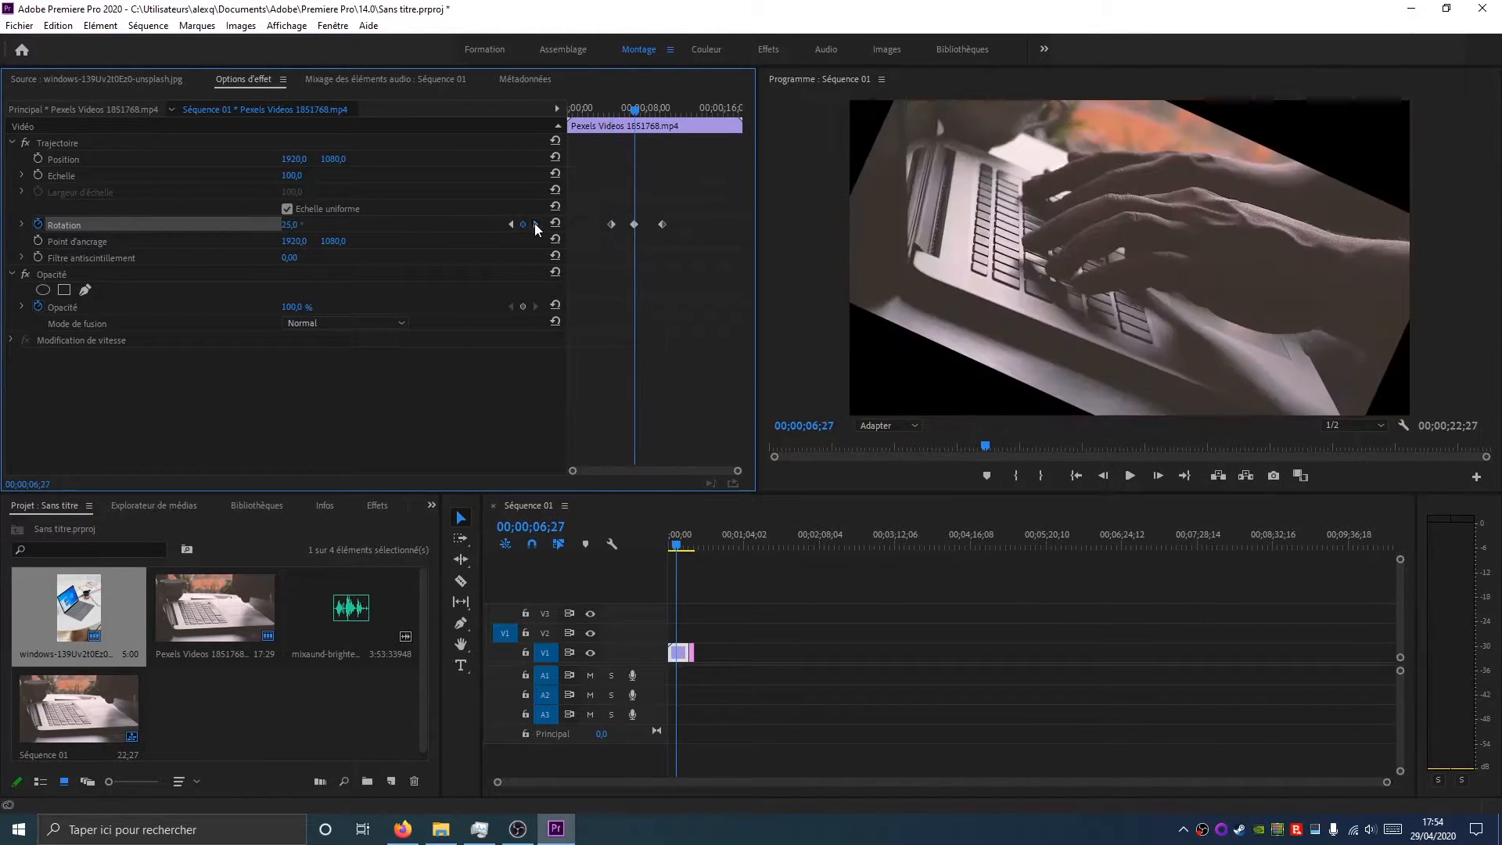
pyautogui.click(535, 225)
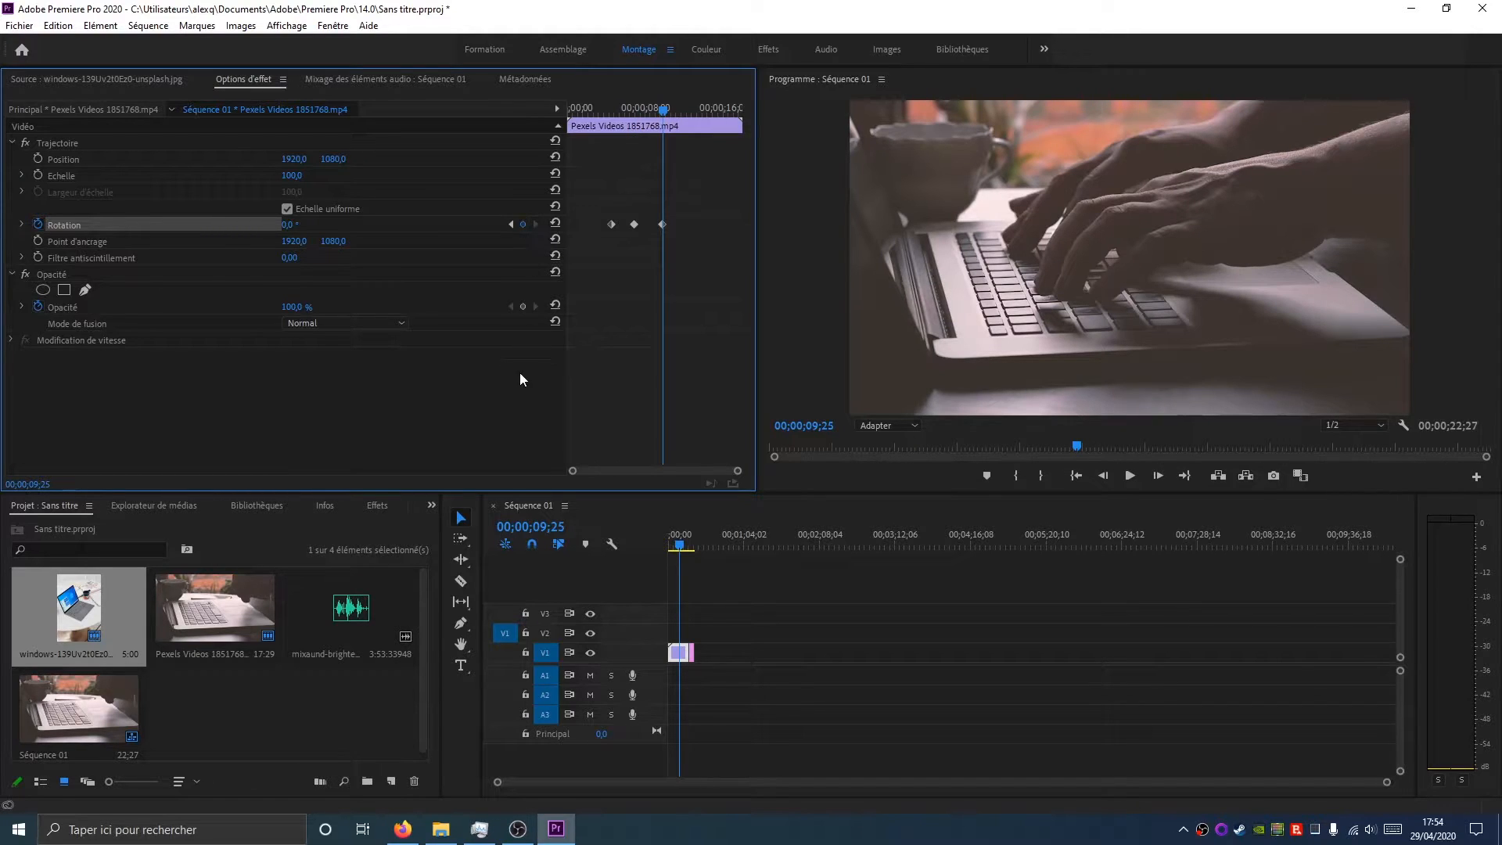
# Remove and re-add the Rotation keyframe at 00;00;09;25, setting its value to 0°
pyautogui.click(523, 225)
pyautogui.click(523, 225)
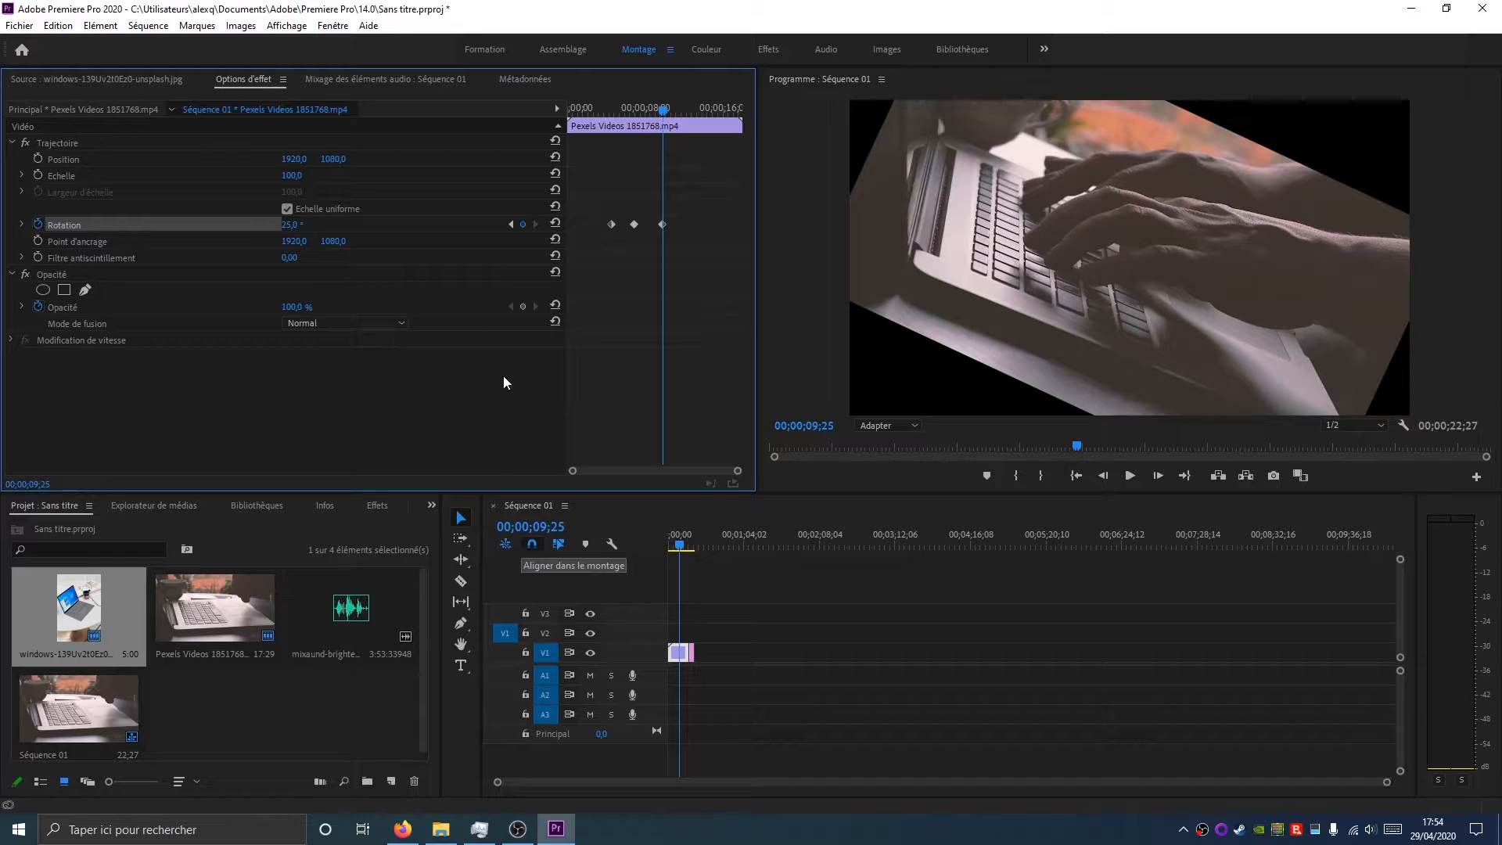
pyautogui.click(294, 225)
pyautogui.press('Return')
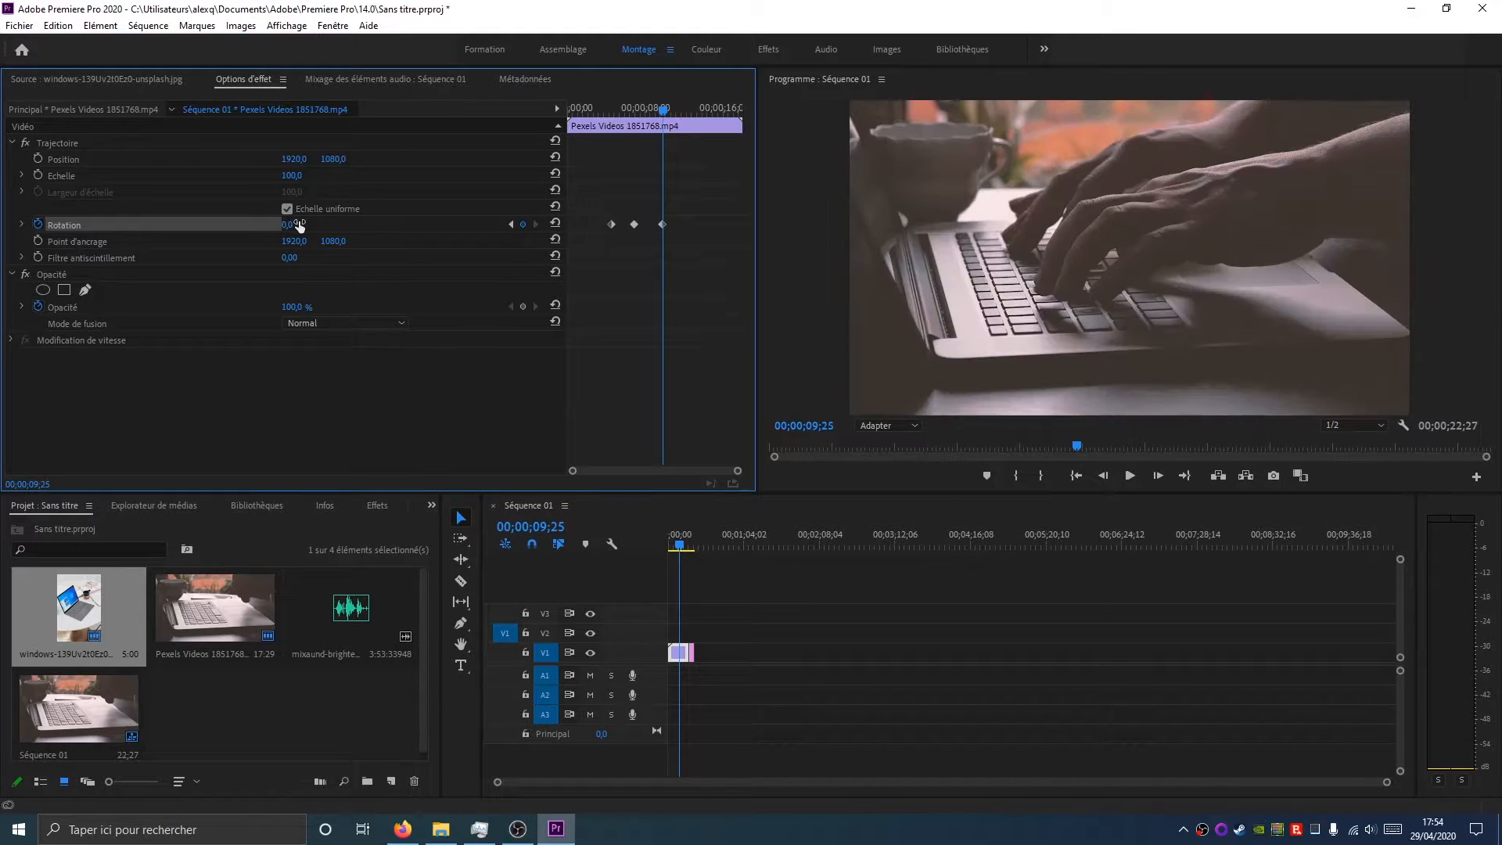
# Expand the Rotation graph and turn the first Rotation keyframe into an eased Bezier curve
pyautogui.click(636, 111)
pyautogui.moveTo(635, 111)
pyautogui.mouseDown()
pyautogui.moveTo(589, 117)
pyautogui.moveTo(630, 121)
pyautogui.mouseUp()
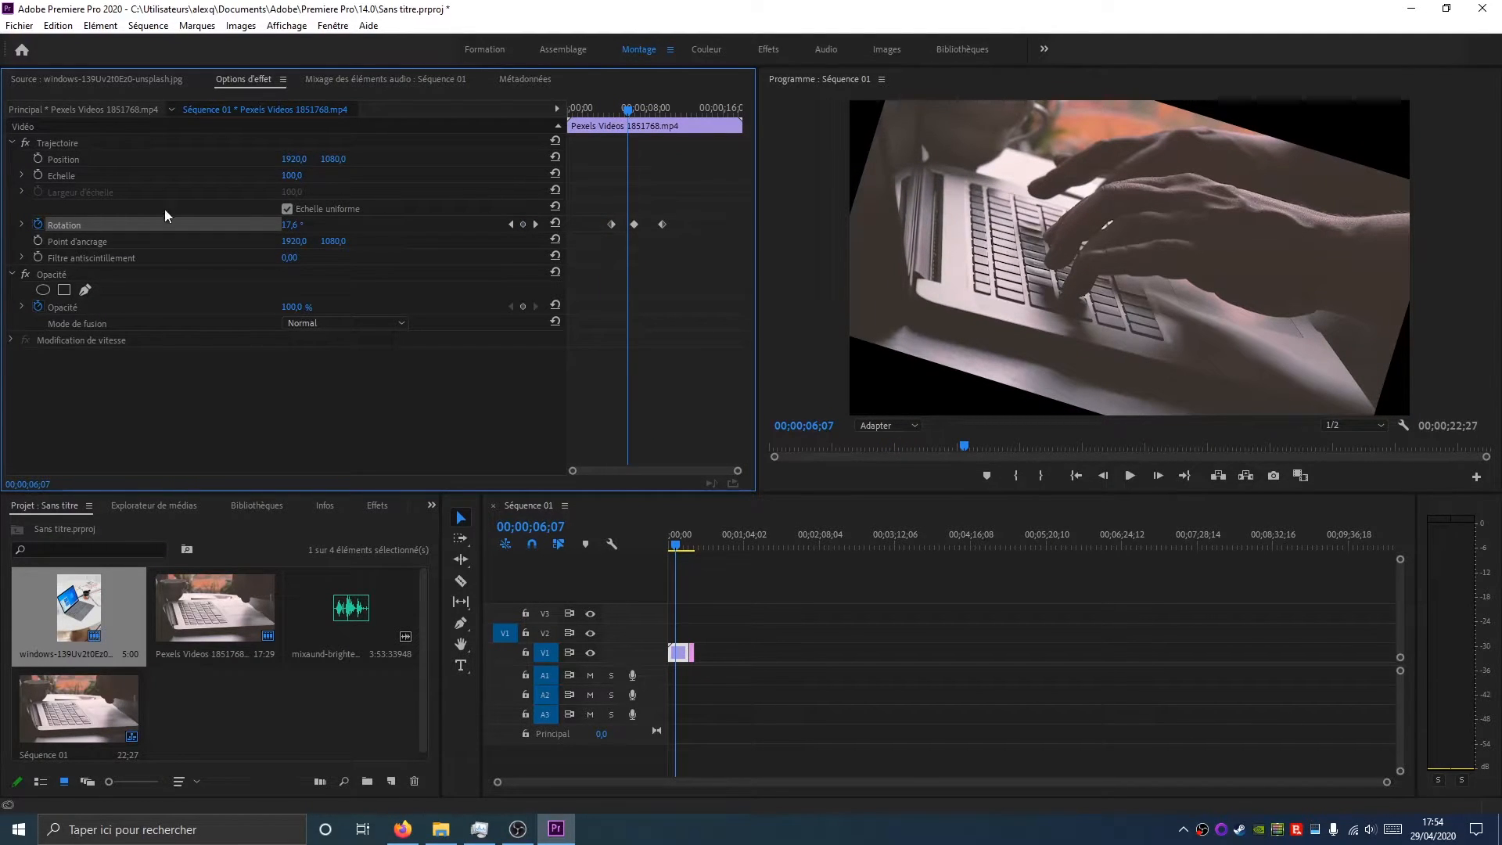
pyautogui.click(22, 224)
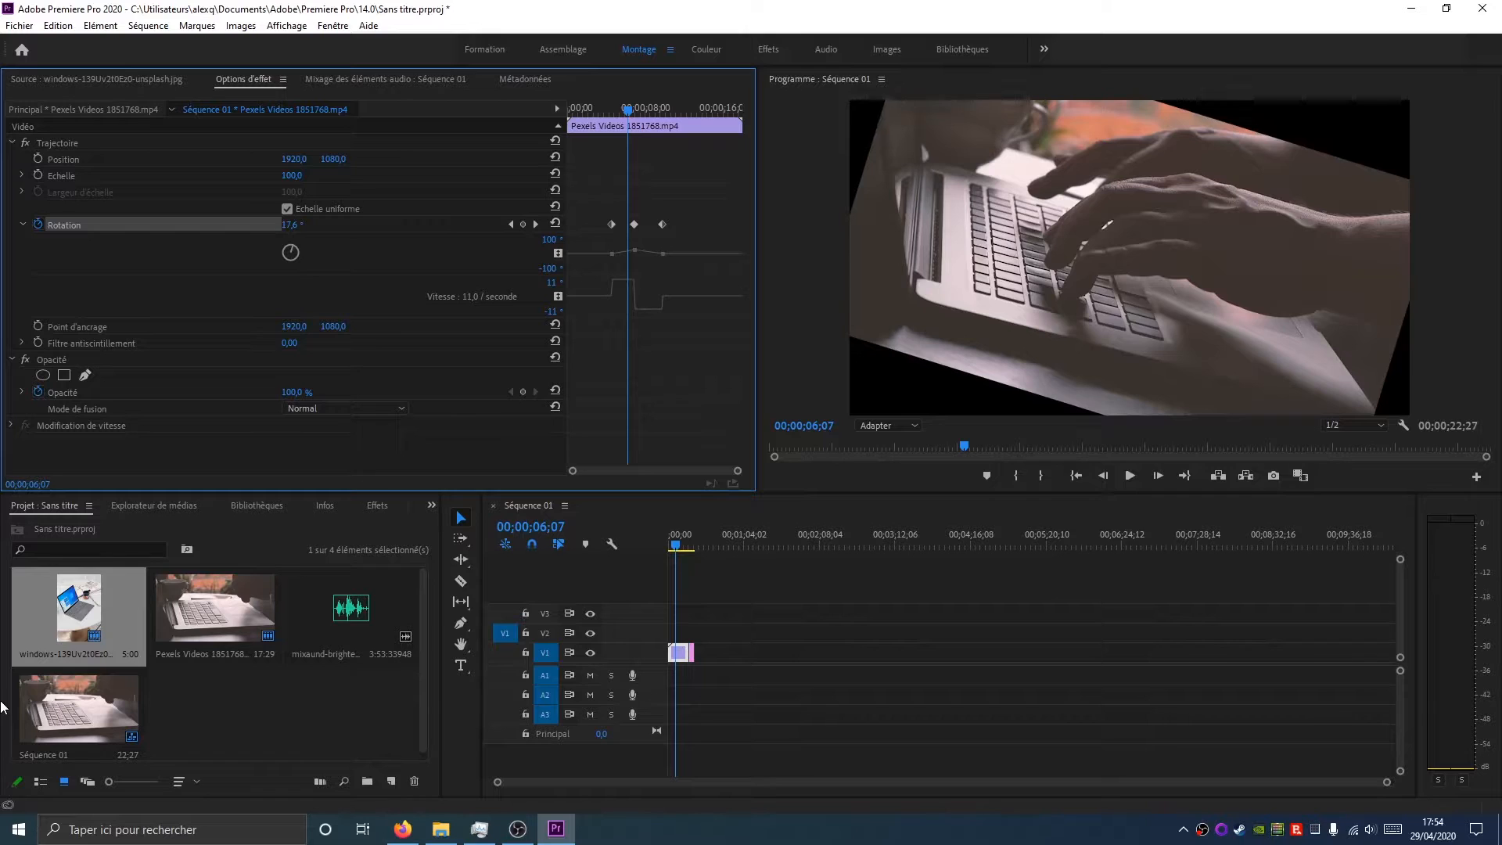
pyautogui.click(614, 255)
pyautogui.moveTo(619, 108); pyautogui.dragTo(635, 145)
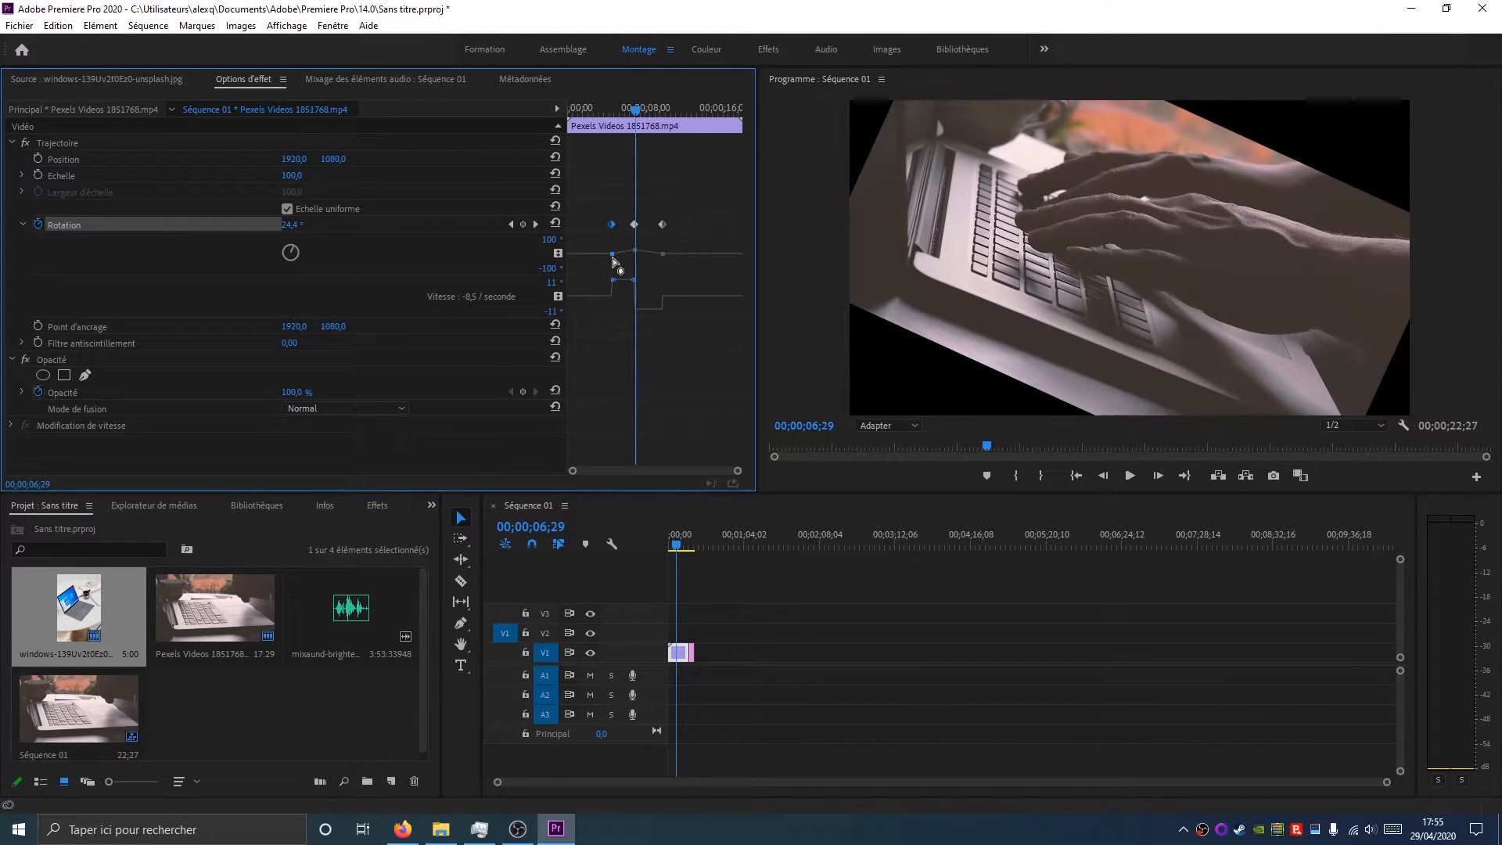
pyautogui.moveTo(737, 470); pyautogui.dragTo(706, 479)
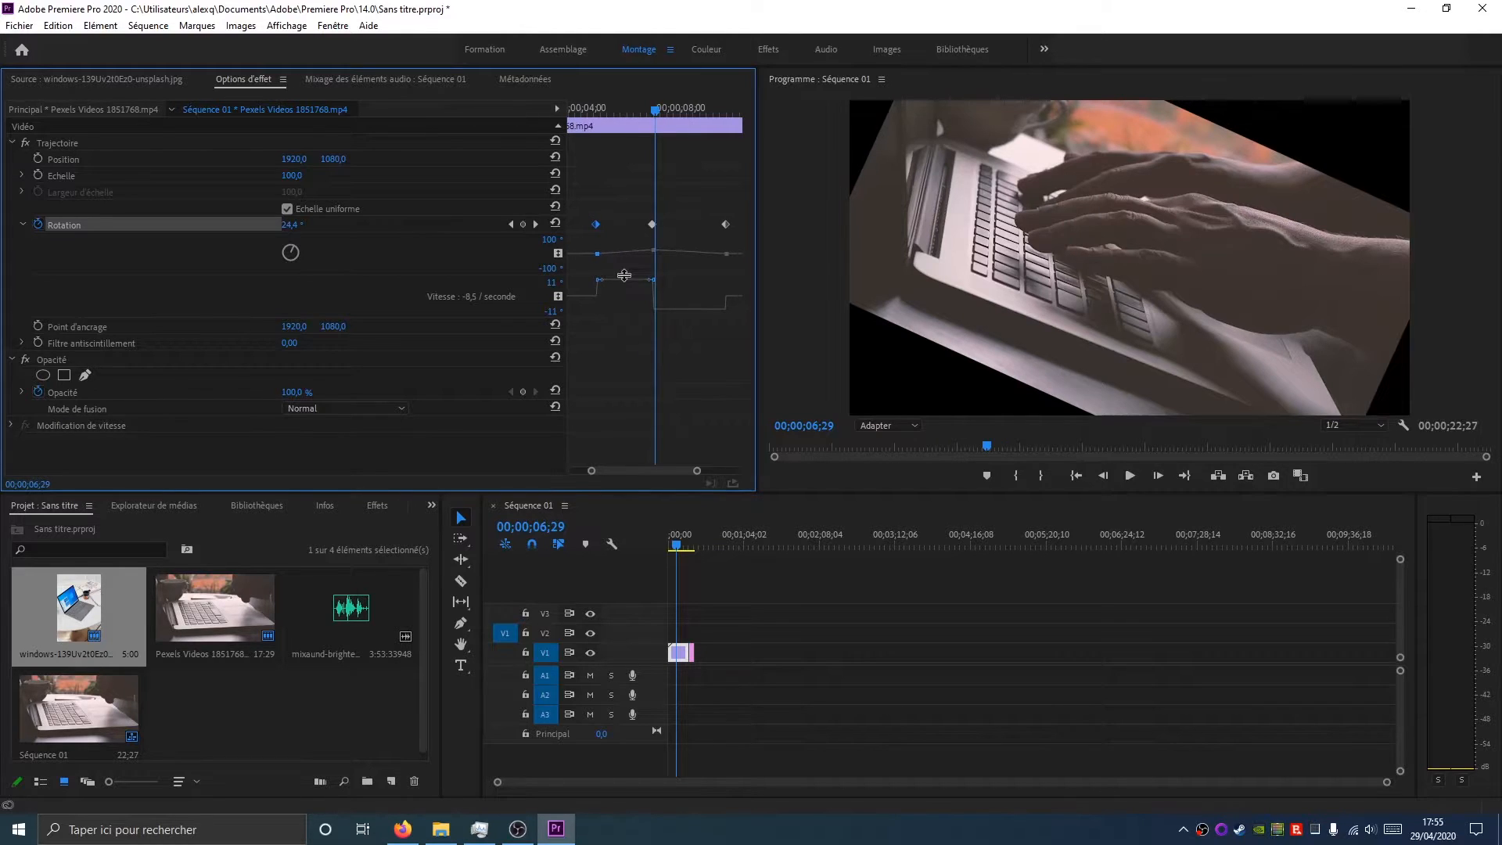
pyautogui.moveTo(599, 280); pyautogui.dragTo(637, 254)
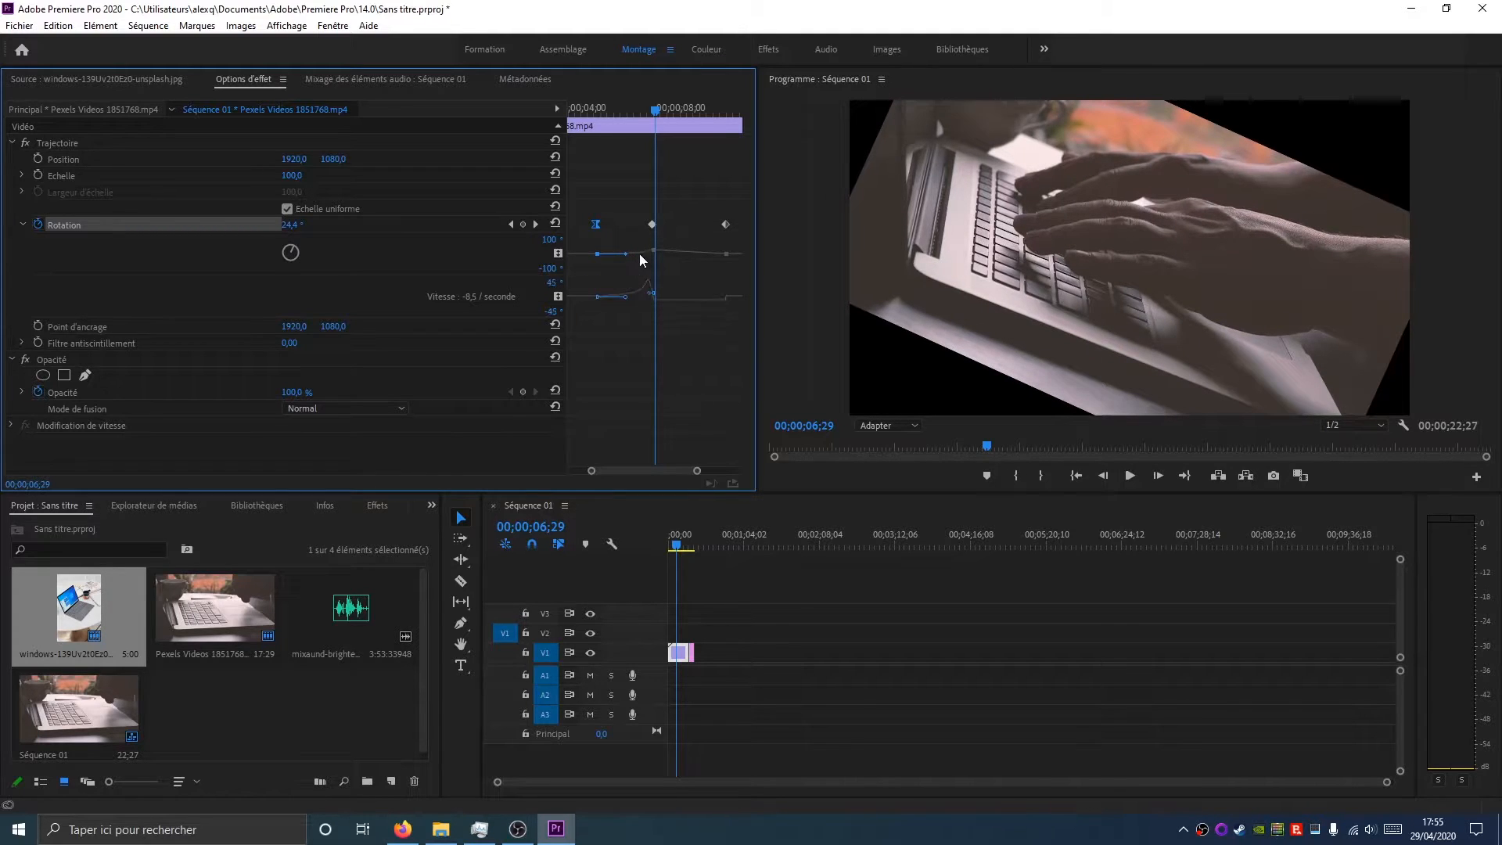
# Ease the last Rotation keyframe by adjusting its Bezier handle in the graph
pyautogui.click(725, 225)
pyautogui.moveTo(723, 300); pyautogui.dragTo(714, 298)
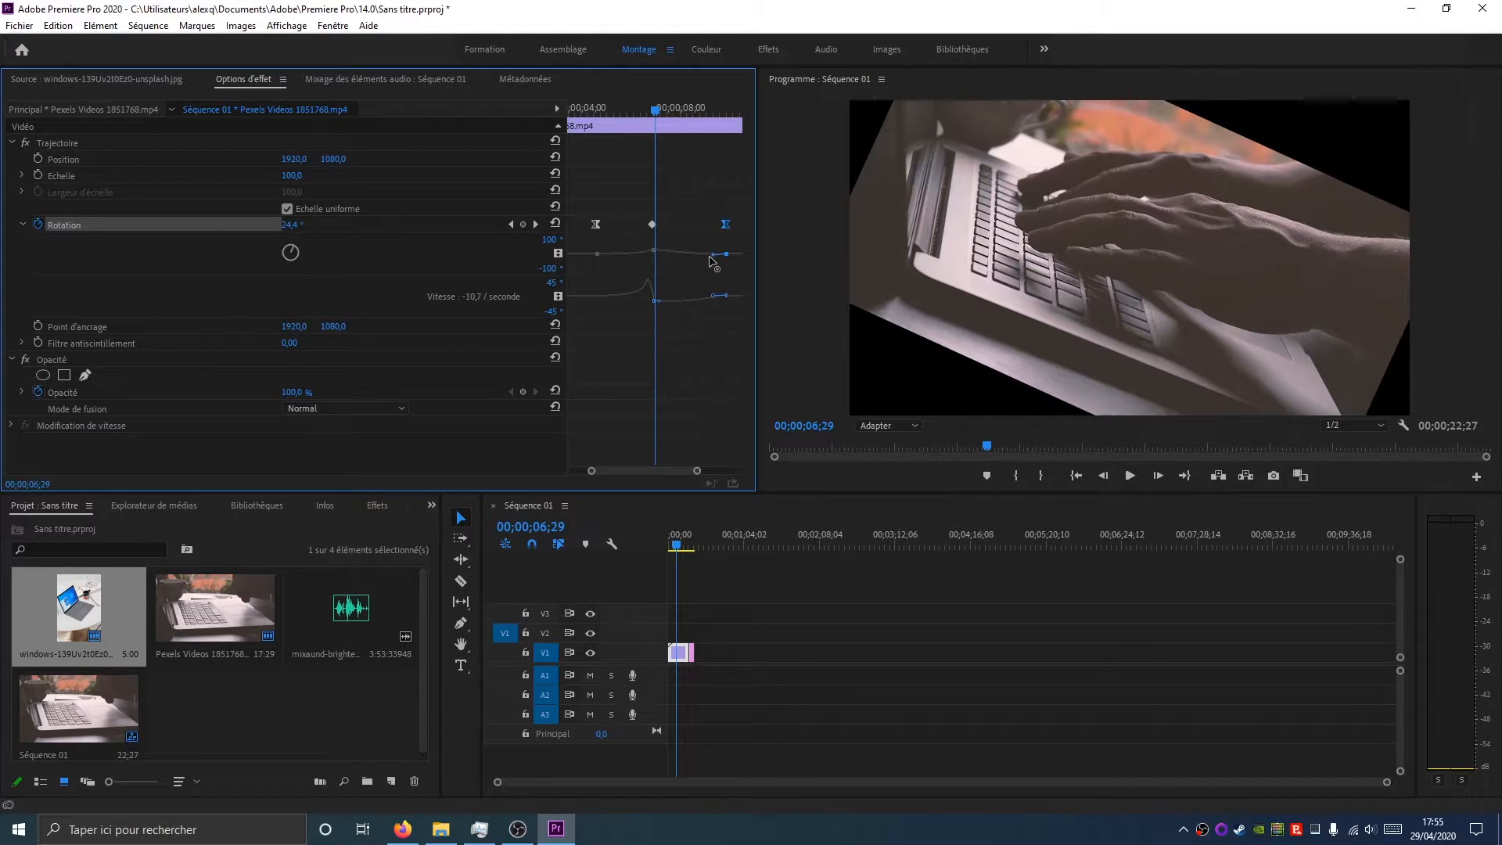
pyautogui.moveTo(714, 254); pyautogui.dragTo(678, 255)
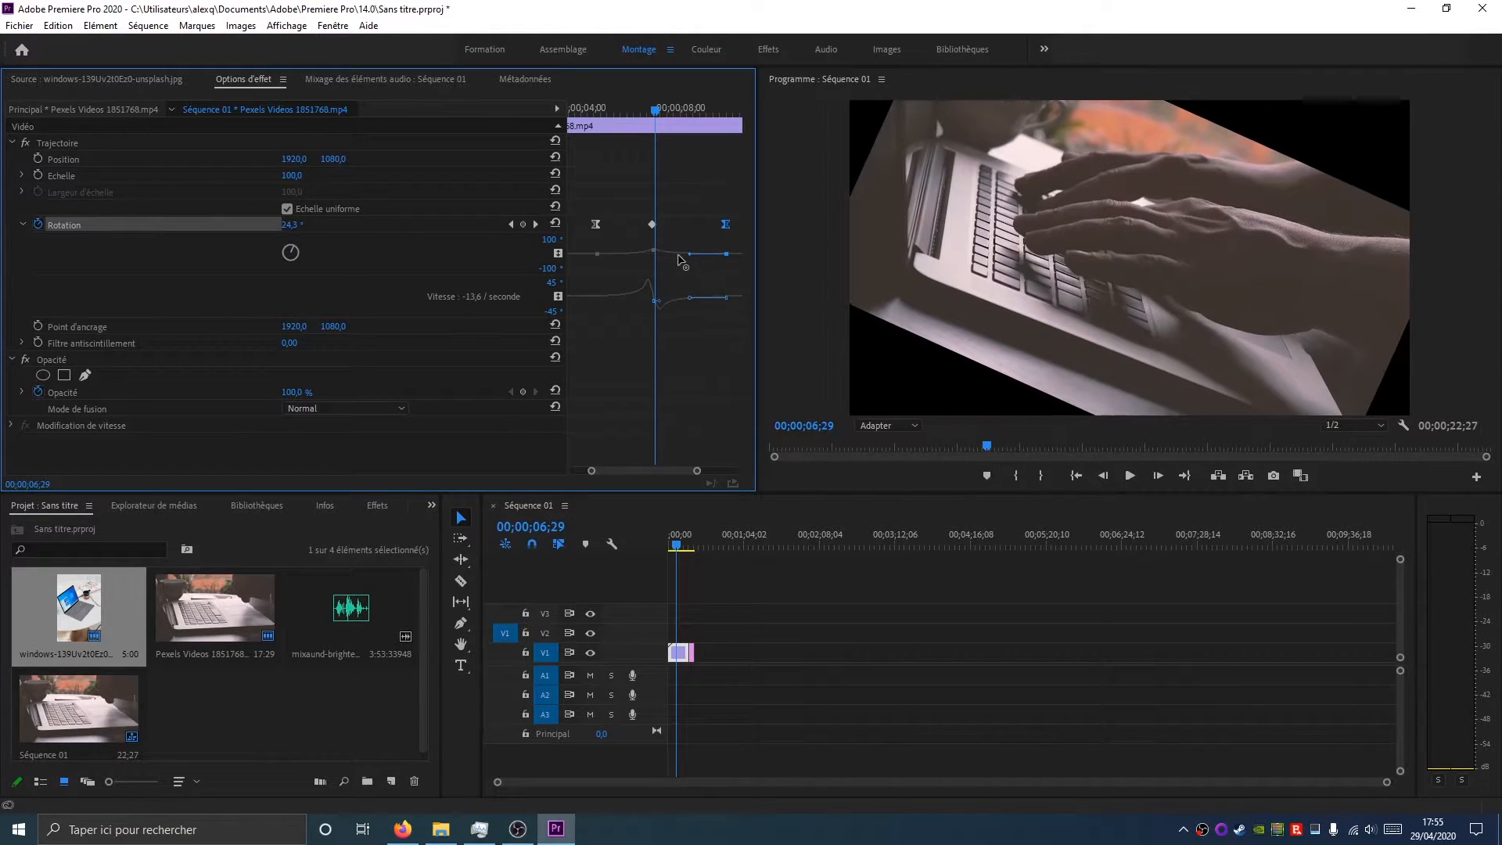
# Play back the sequence from 00;00;02;21 to preview the rotation animation
pyautogui.moveTo(655, 112); pyautogui.dragTo(607, 134)
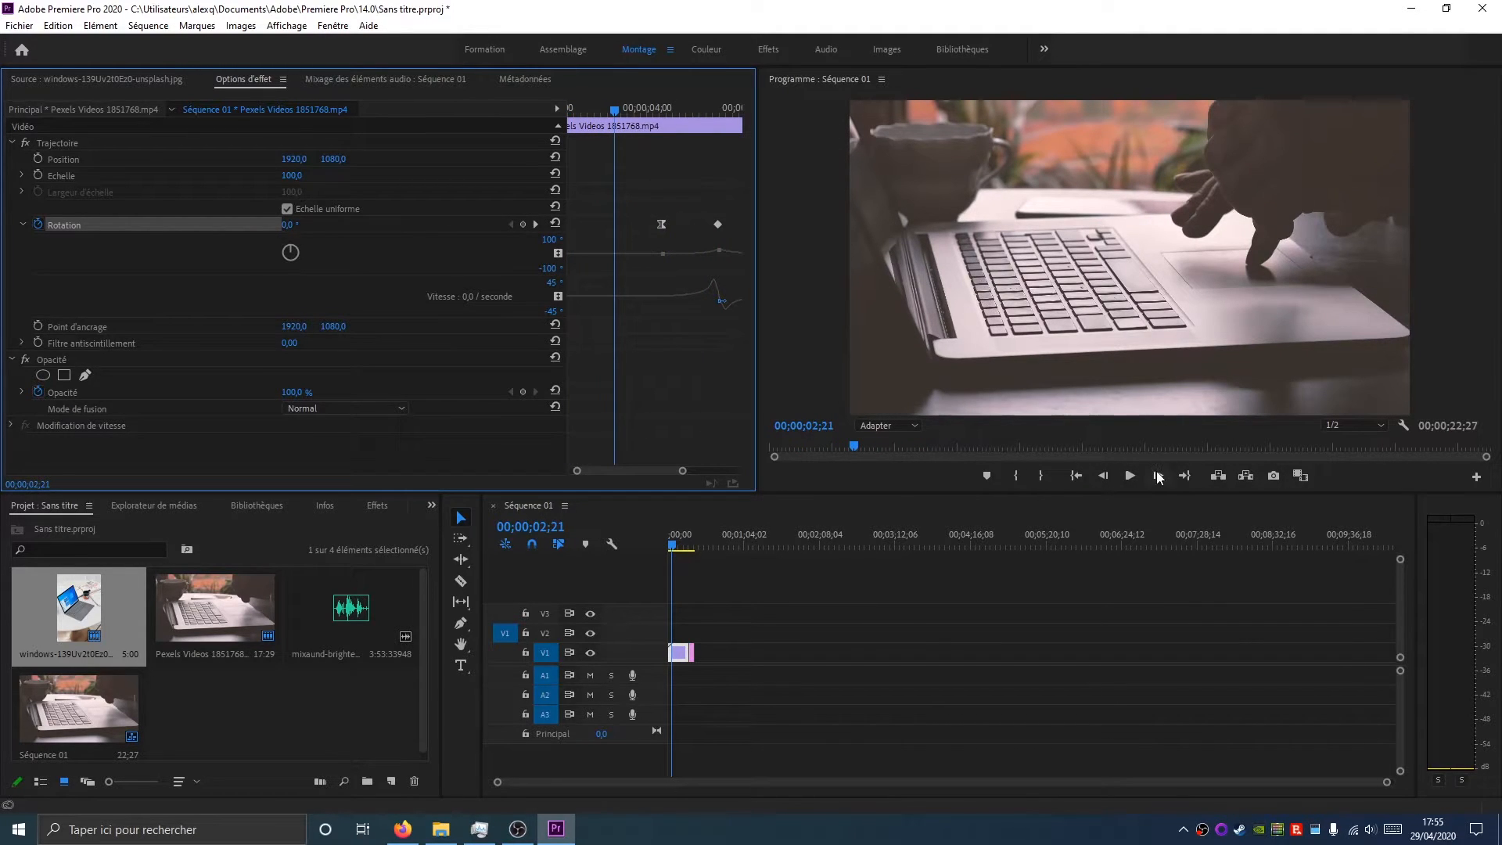
pyautogui.click(1131, 475)
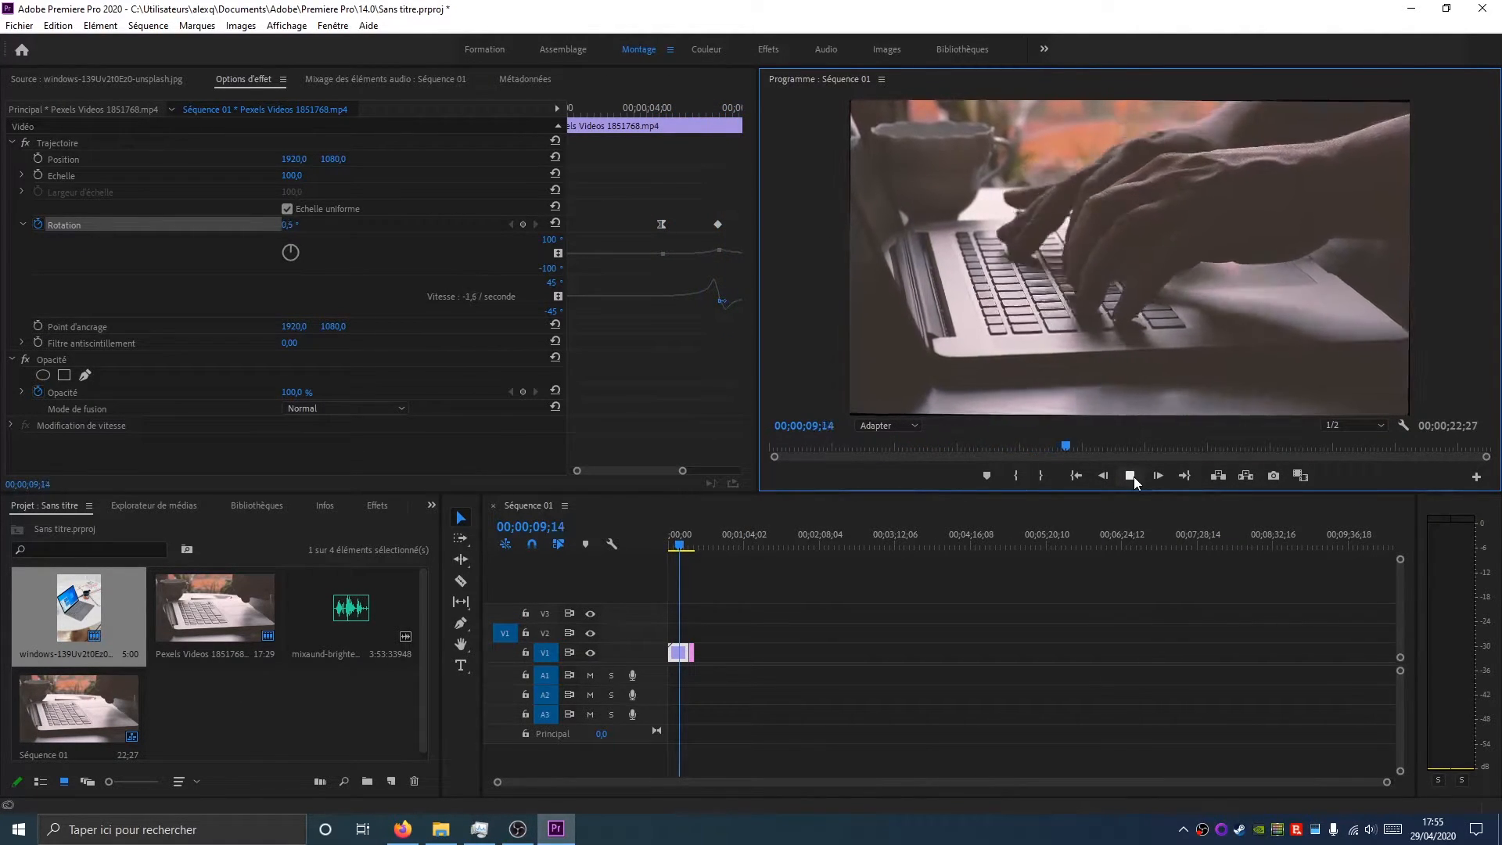
pyautogui.click(1134, 476)
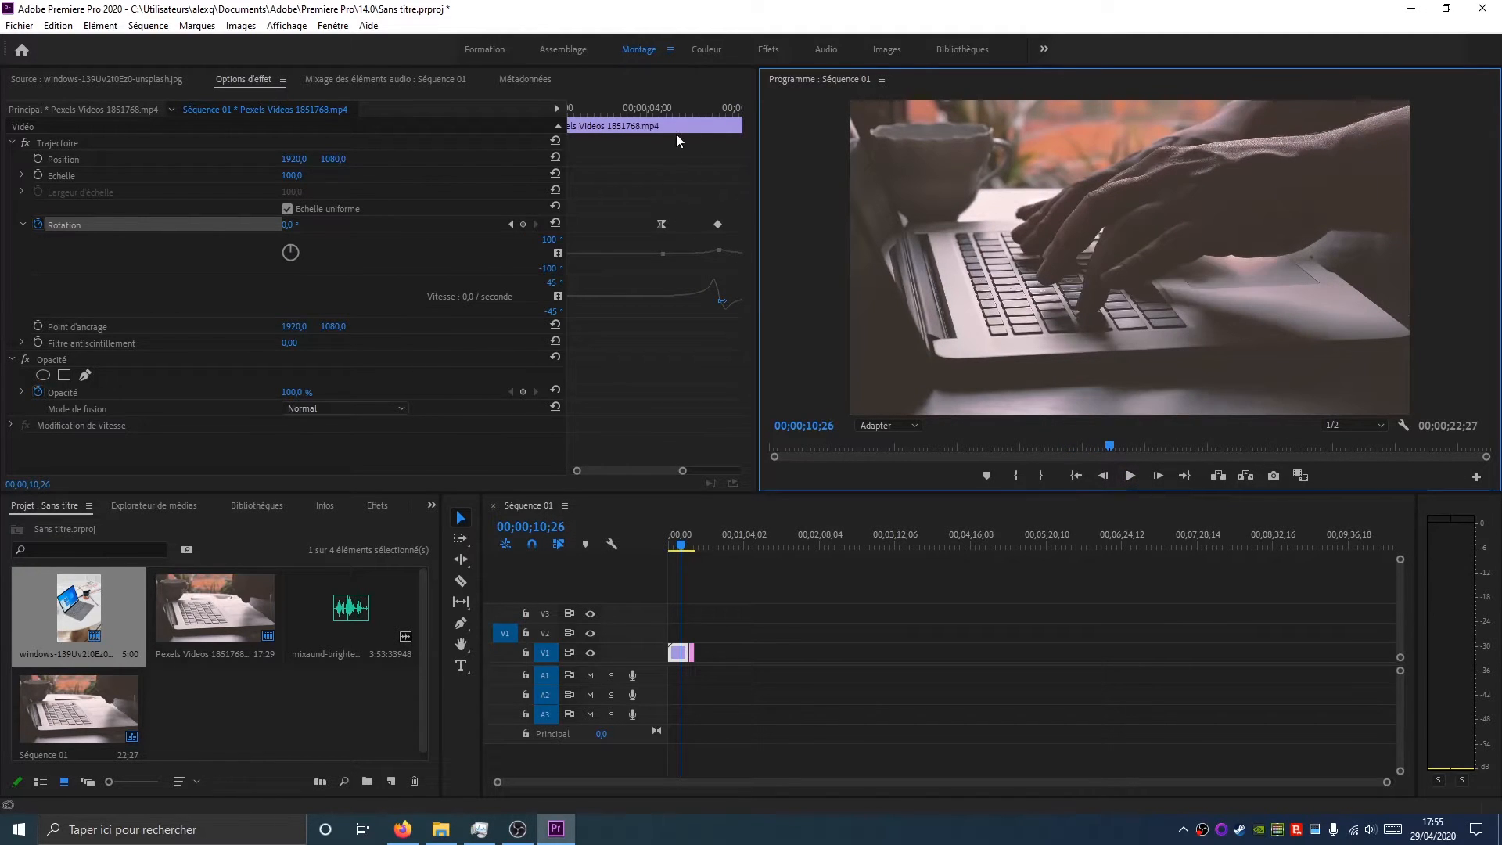
# Remove all Rotation keyframes from the video clip and disable keyframing on its Opacity
pyautogui.moveTo(680, 472); pyautogui.dragTo(756, 469)
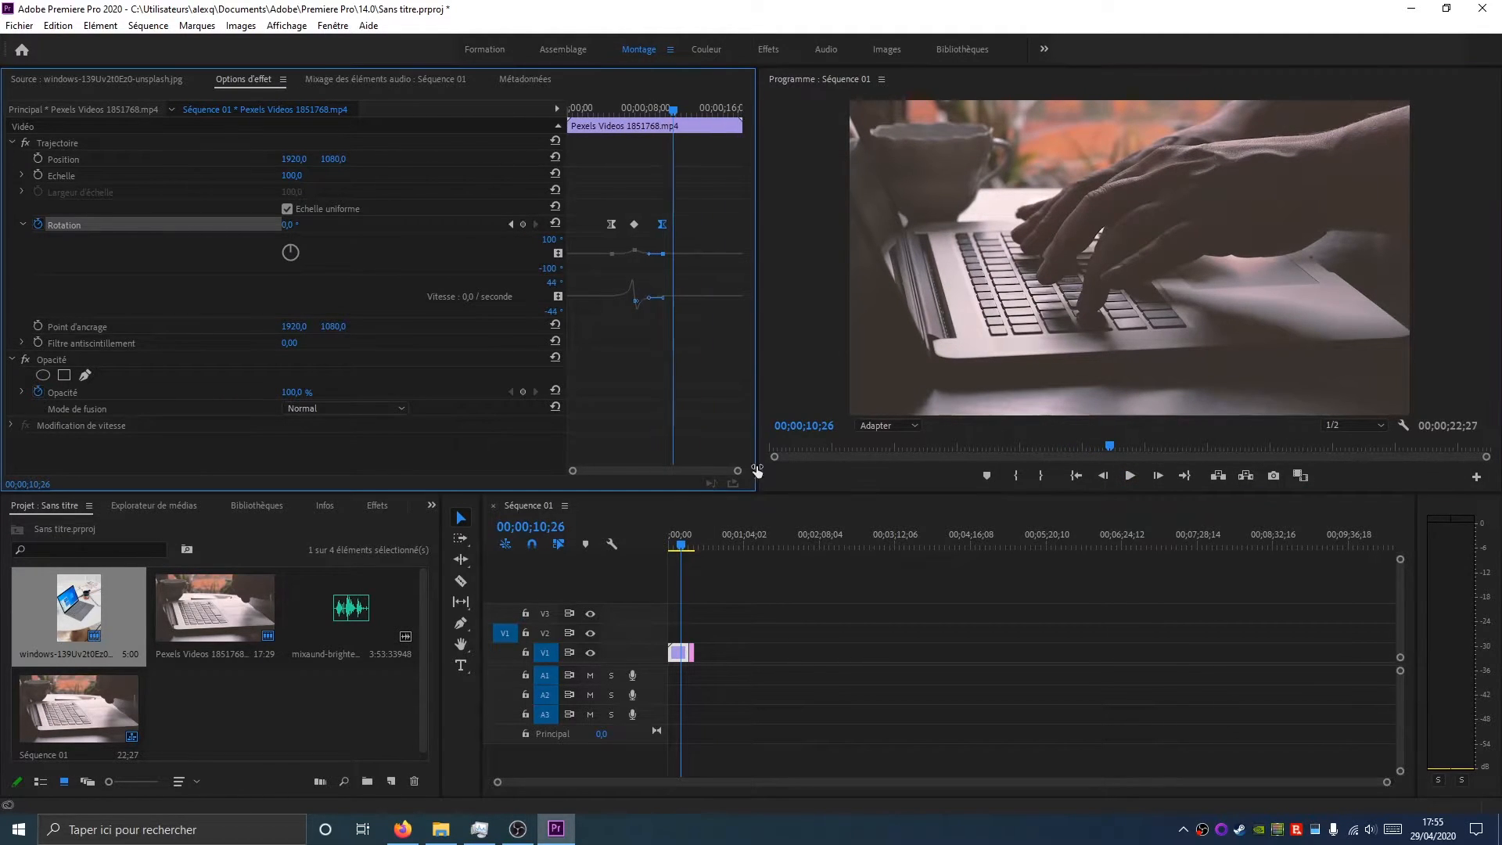
pyautogui.moveTo(586, 179); pyautogui.dragTo(710, 369)
pyautogui.click(379, 508)
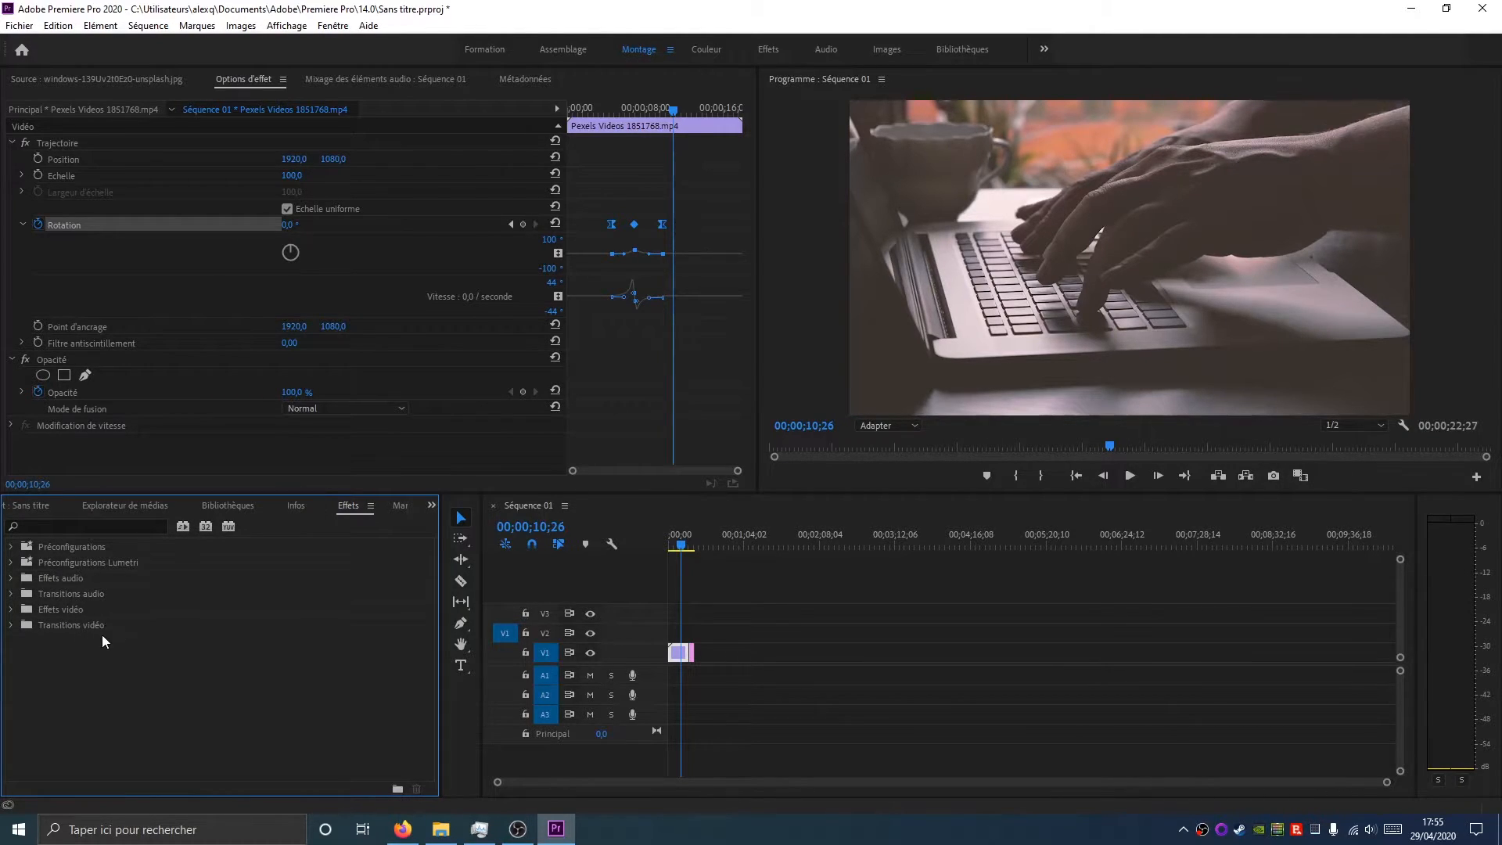
pyautogui.moveTo(591, 194); pyautogui.dragTo(733, 360)
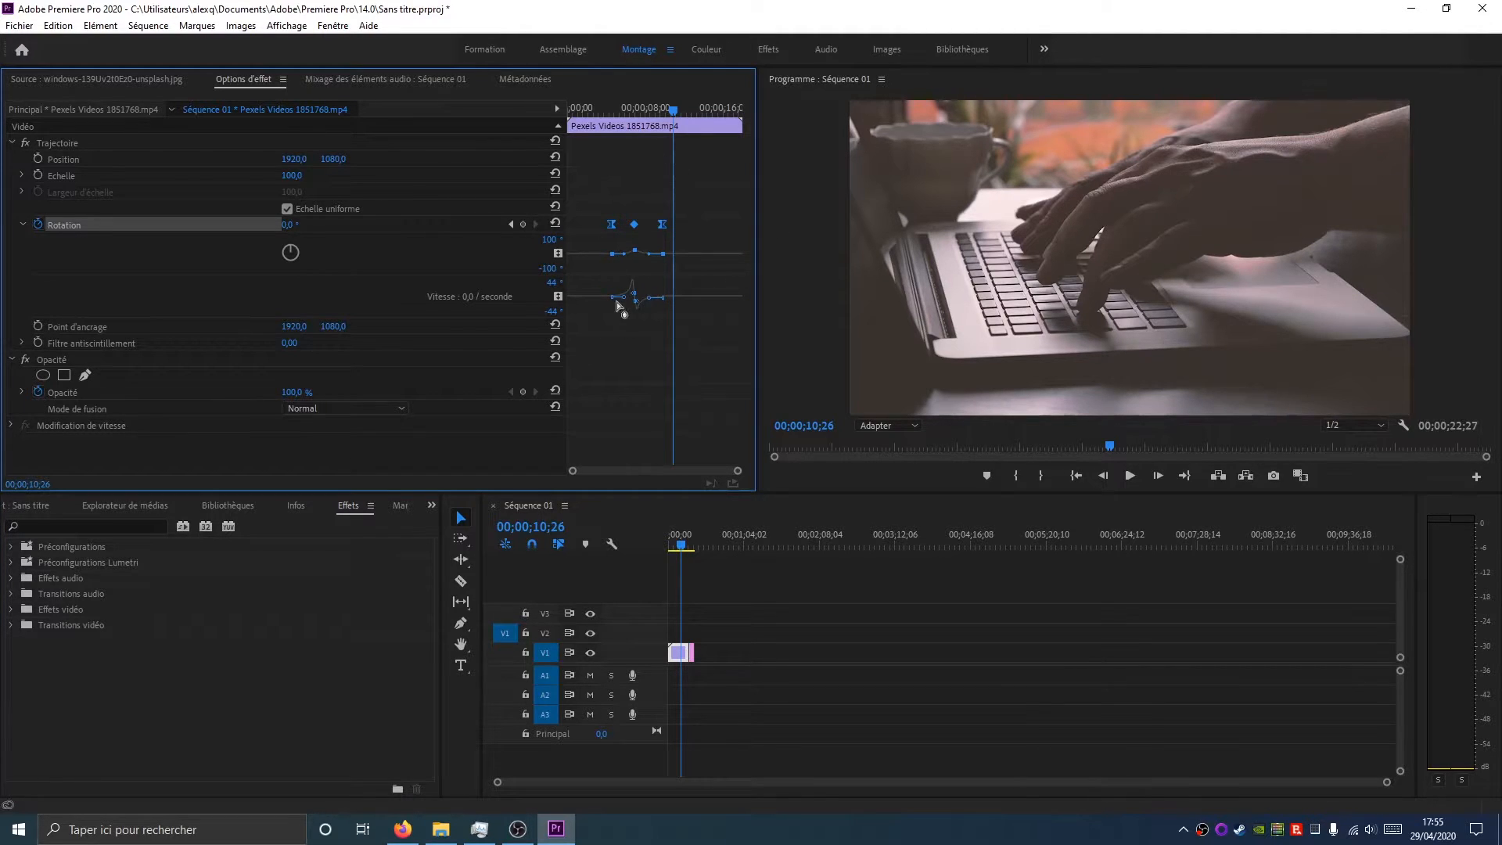
pyautogui.click(690, 655)
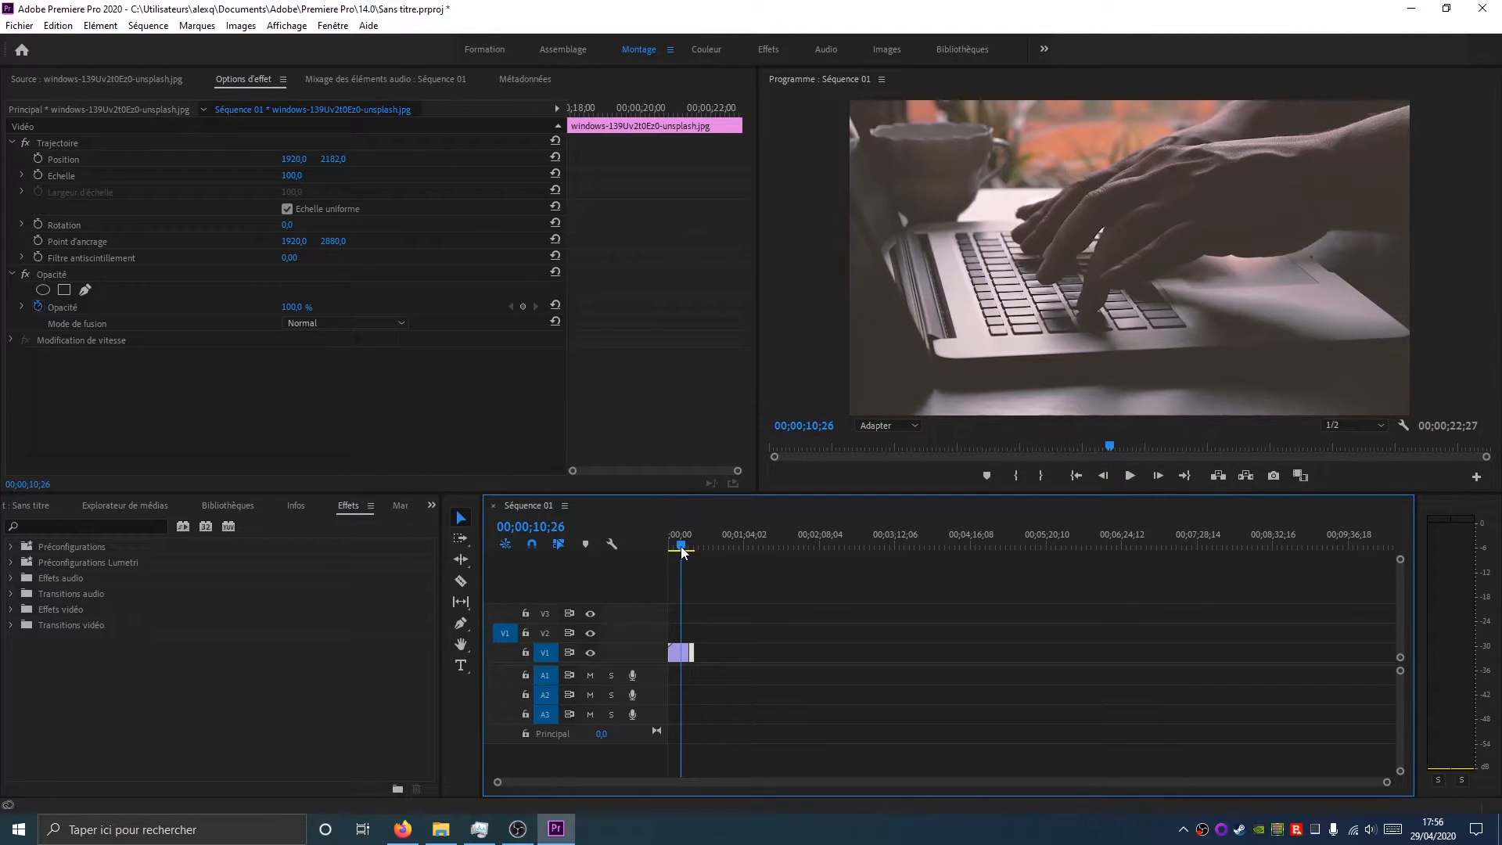
pyautogui.click(678, 653)
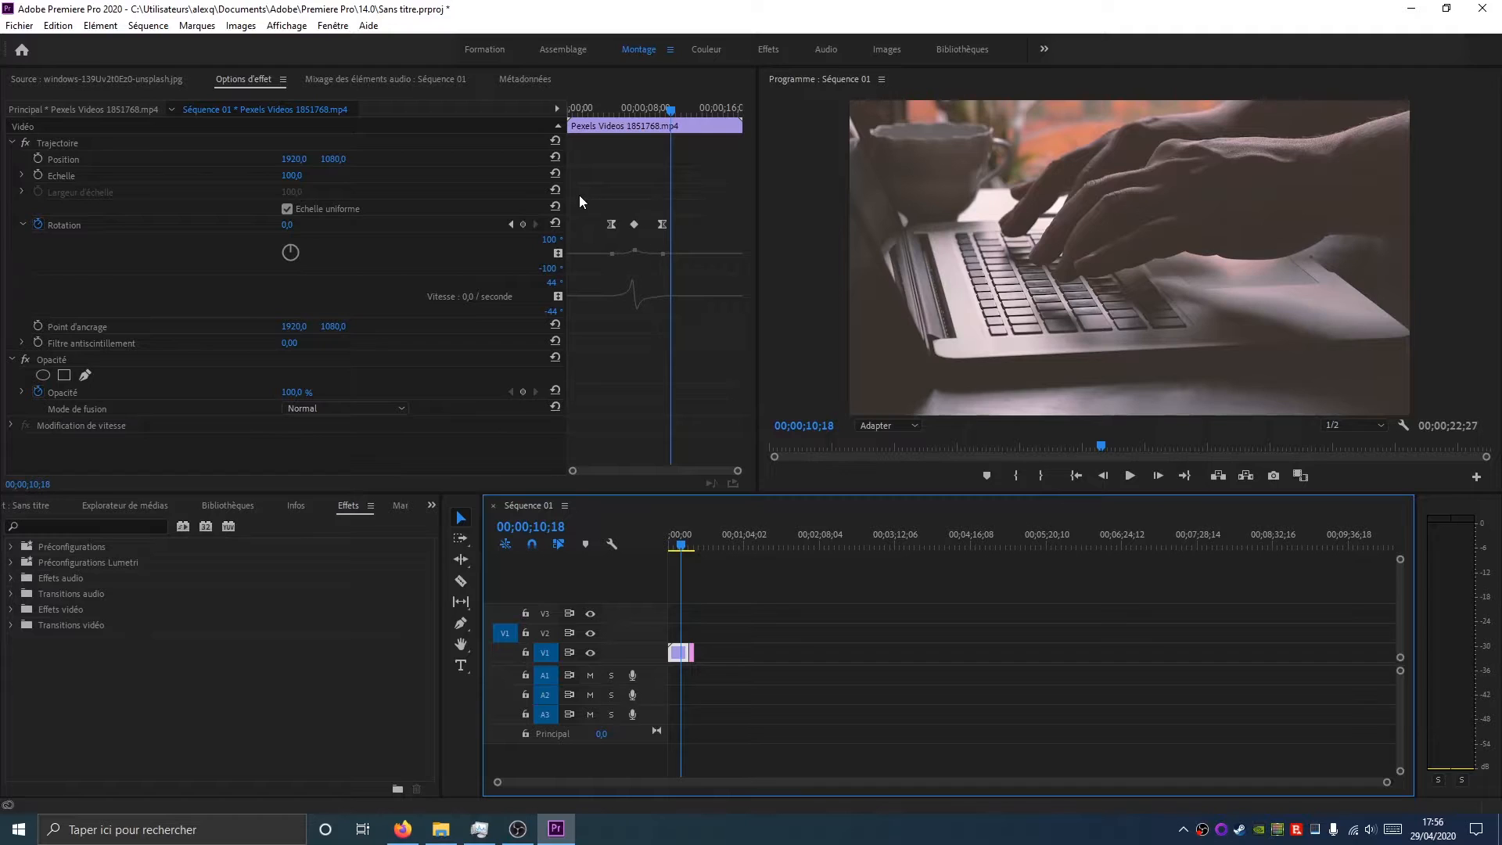
pyautogui.moveTo(580, 196); pyautogui.dragTo(704, 375)
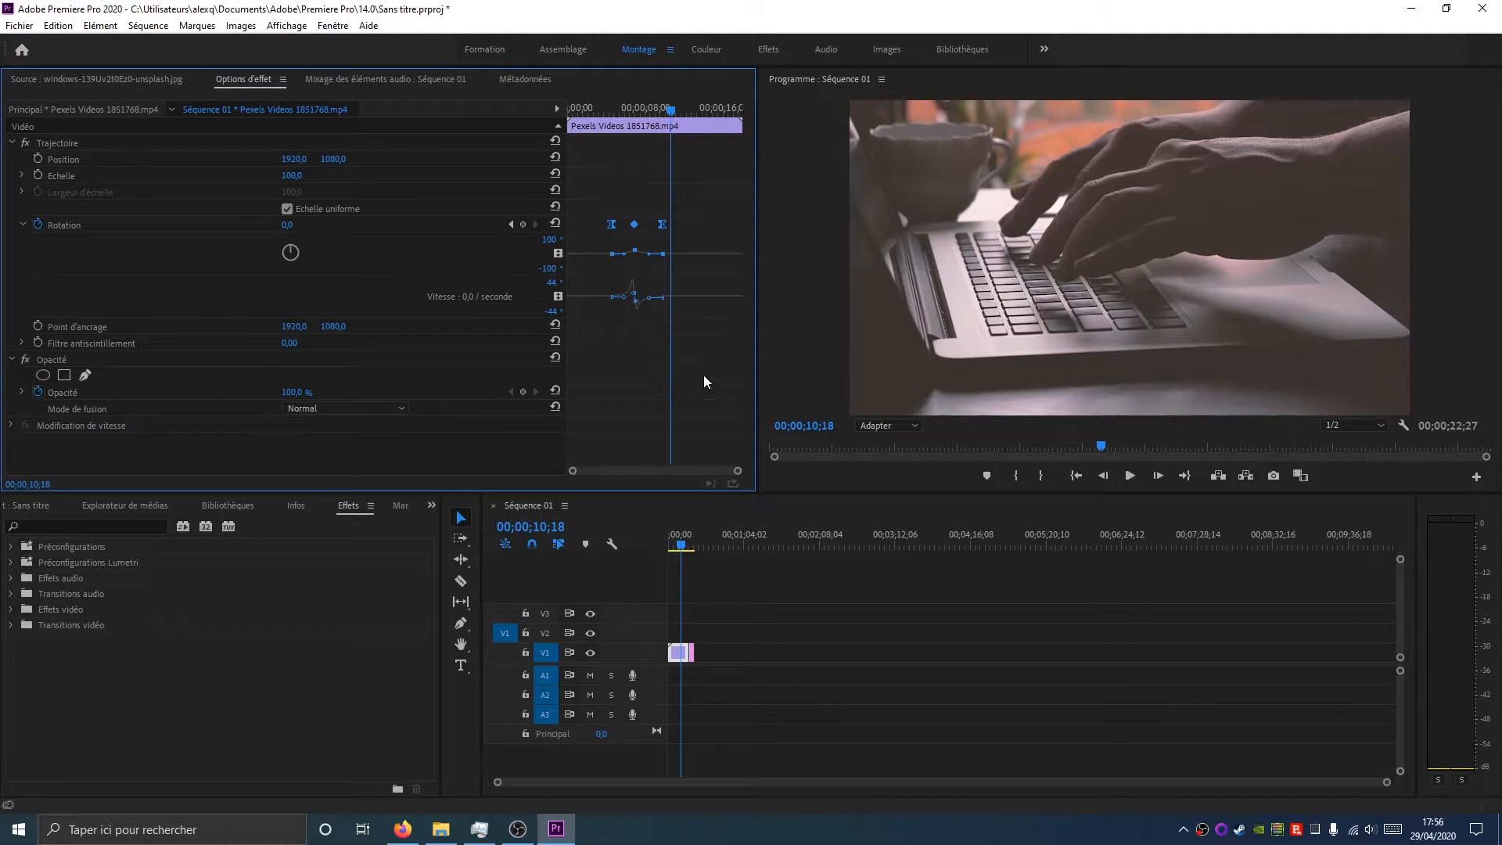
pyautogui.click(554, 225)
pyautogui.click(38, 225)
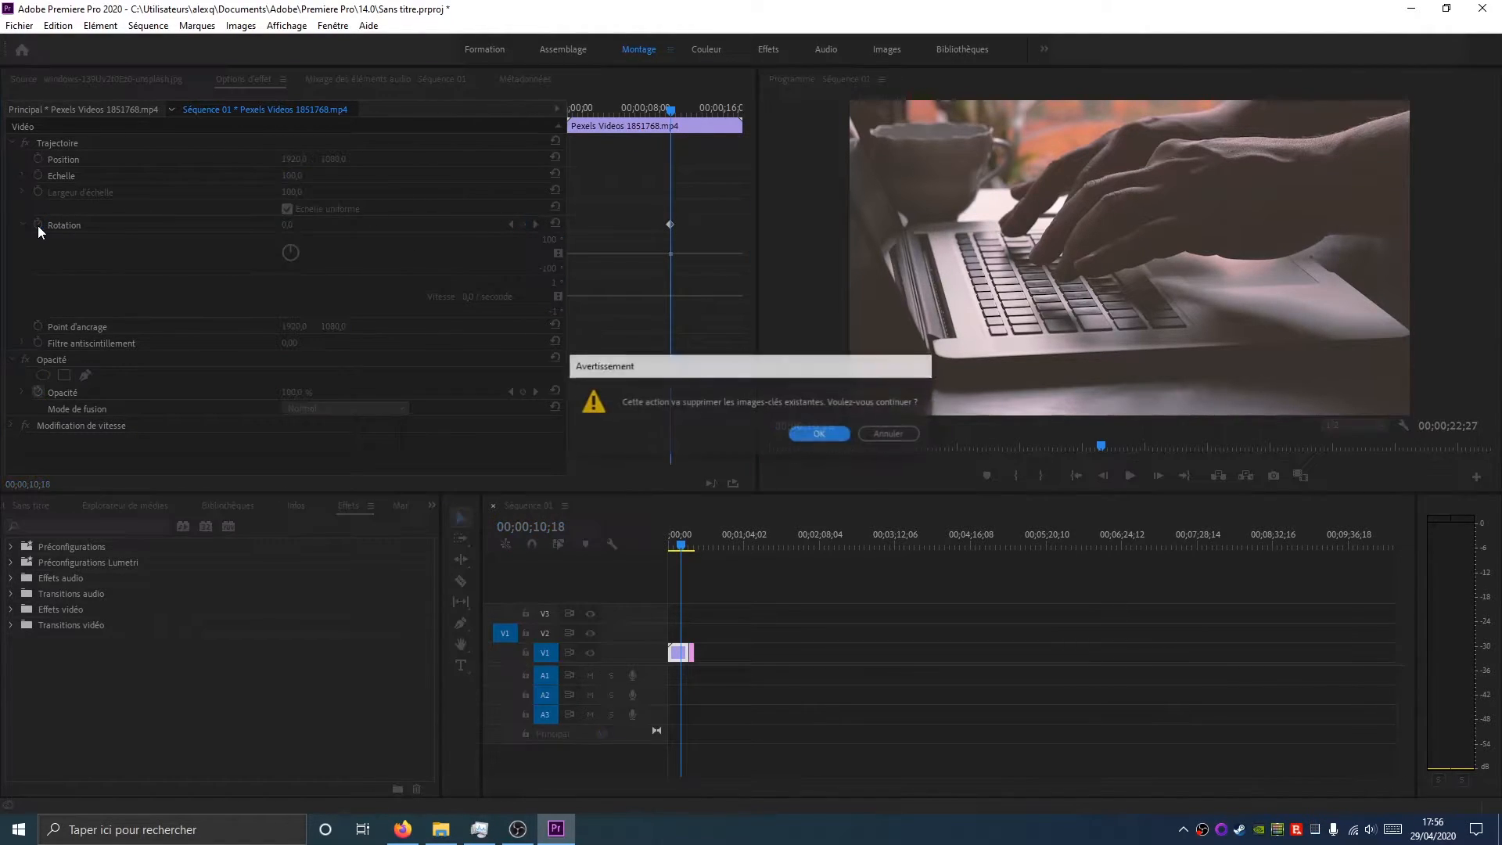
pyautogui.click(832, 433)
pyautogui.click(38, 330)
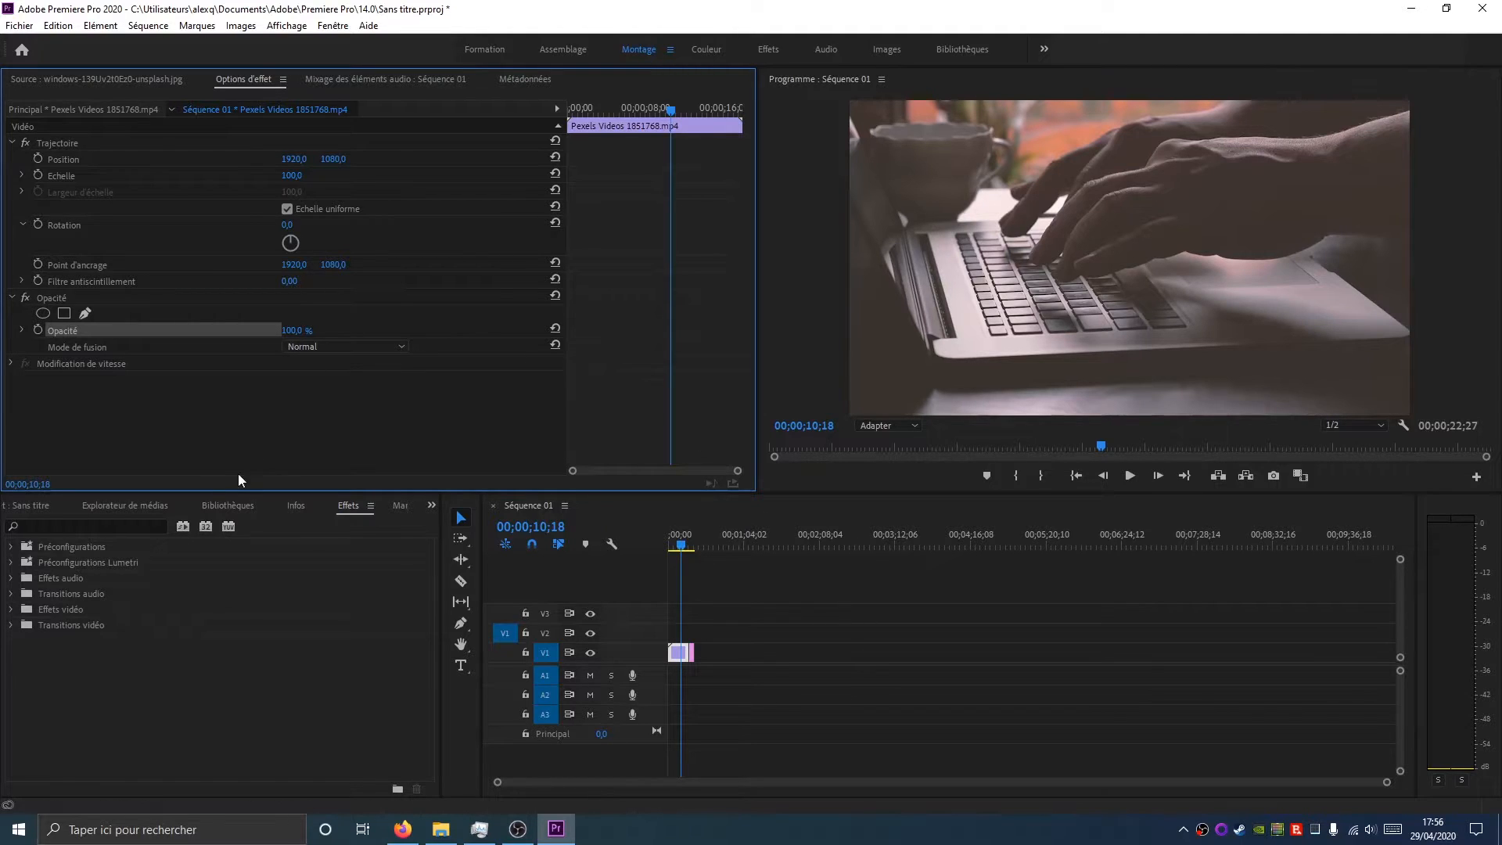
# Add the mixaund-brighten-your-day music clip to audio track A1 at the start of the sequence
pyautogui.click(63, 504)
pyautogui.moveTo(361, 630); pyautogui.dragTo(651, 679)
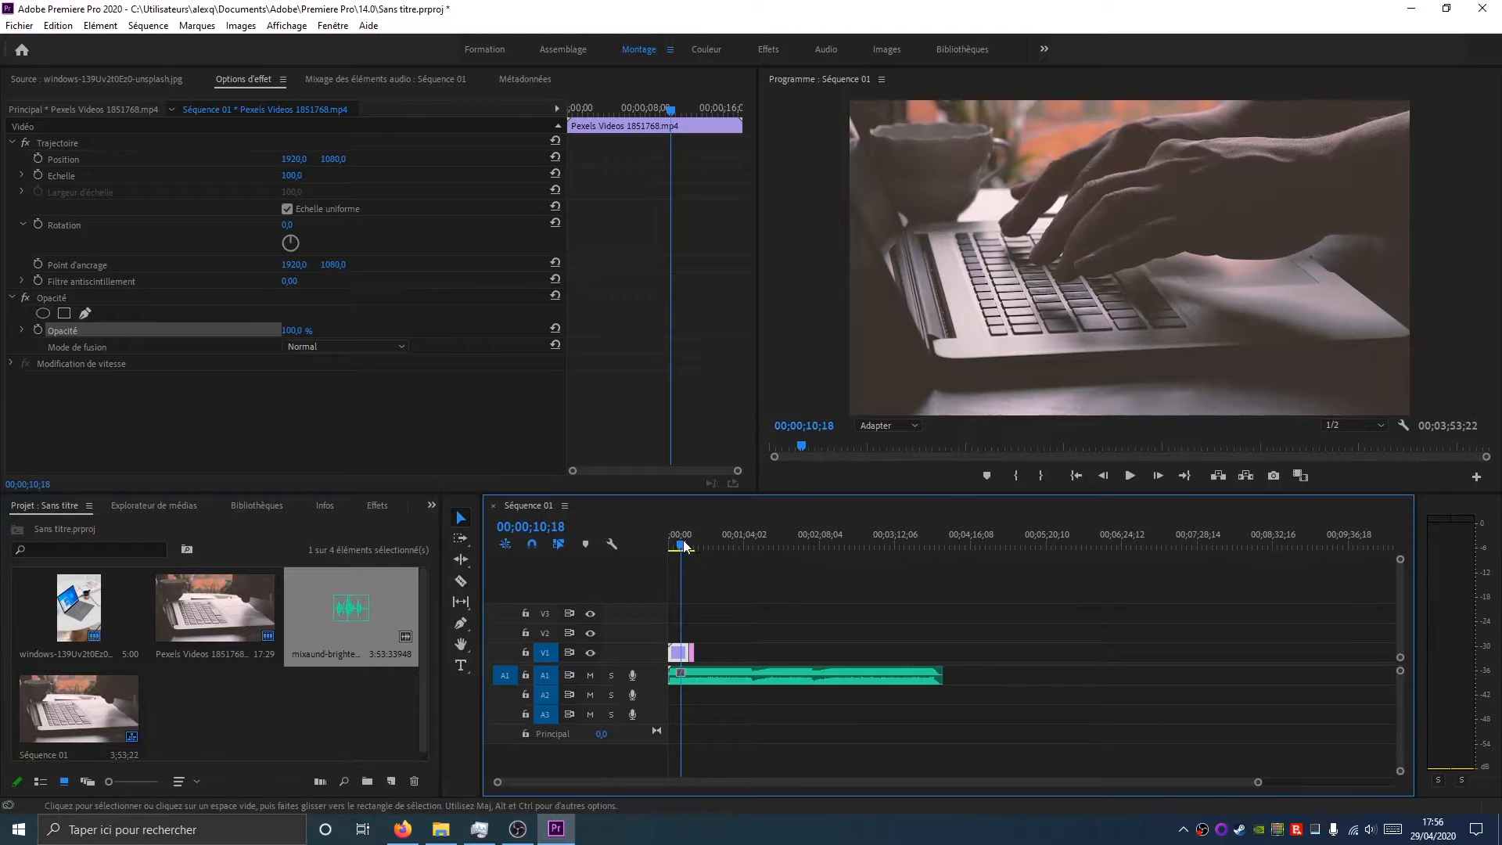
# Play the sequence from the start to preview the video with the music
pyautogui.moveTo(682, 545); pyautogui.dragTo(650, 547)
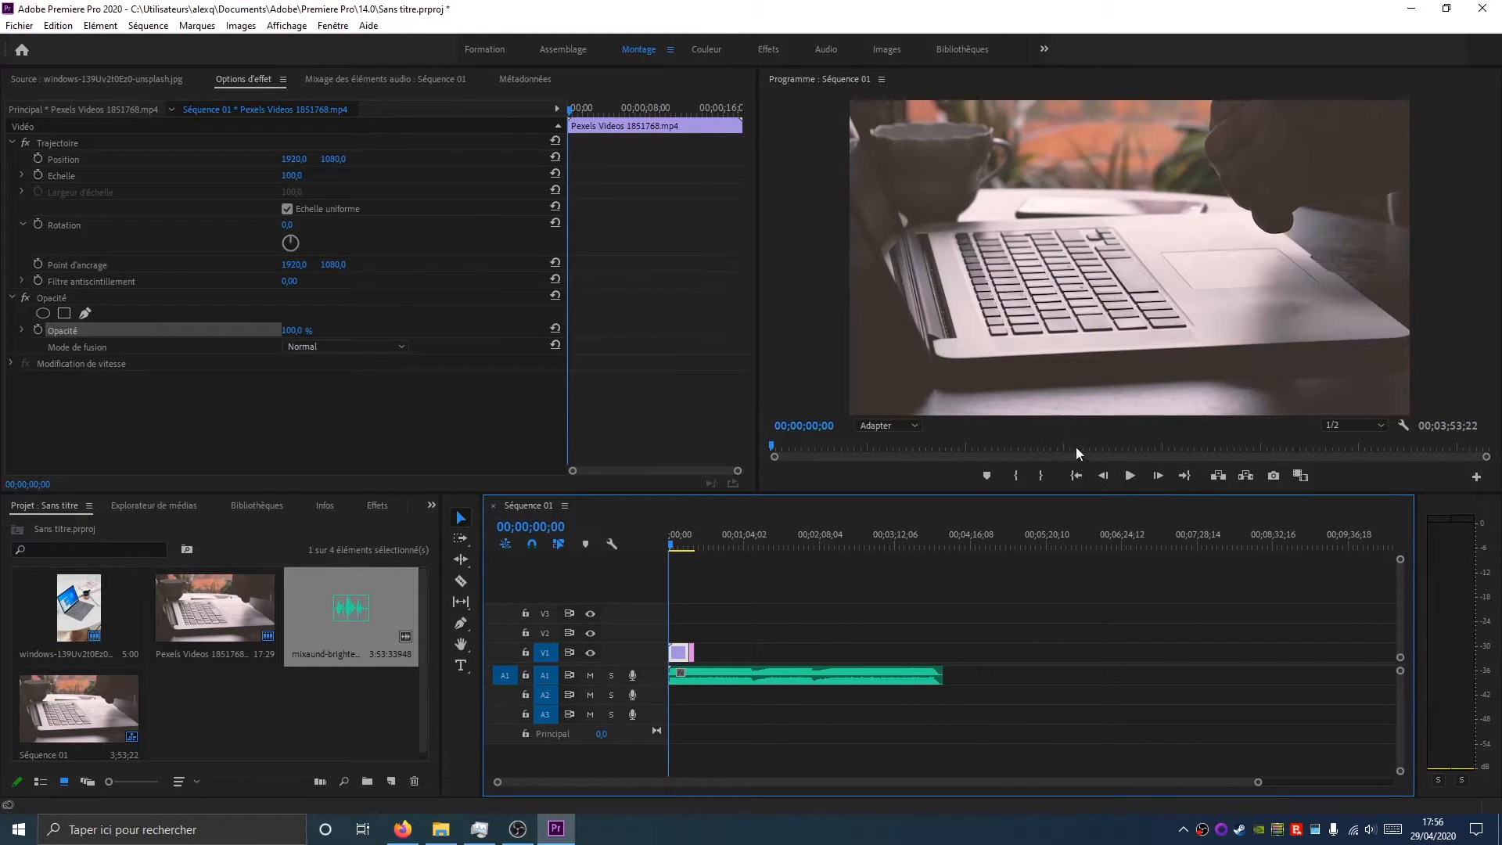
pyautogui.press('XF86AudioLowerVolume')
pyautogui.click(1129, 476)
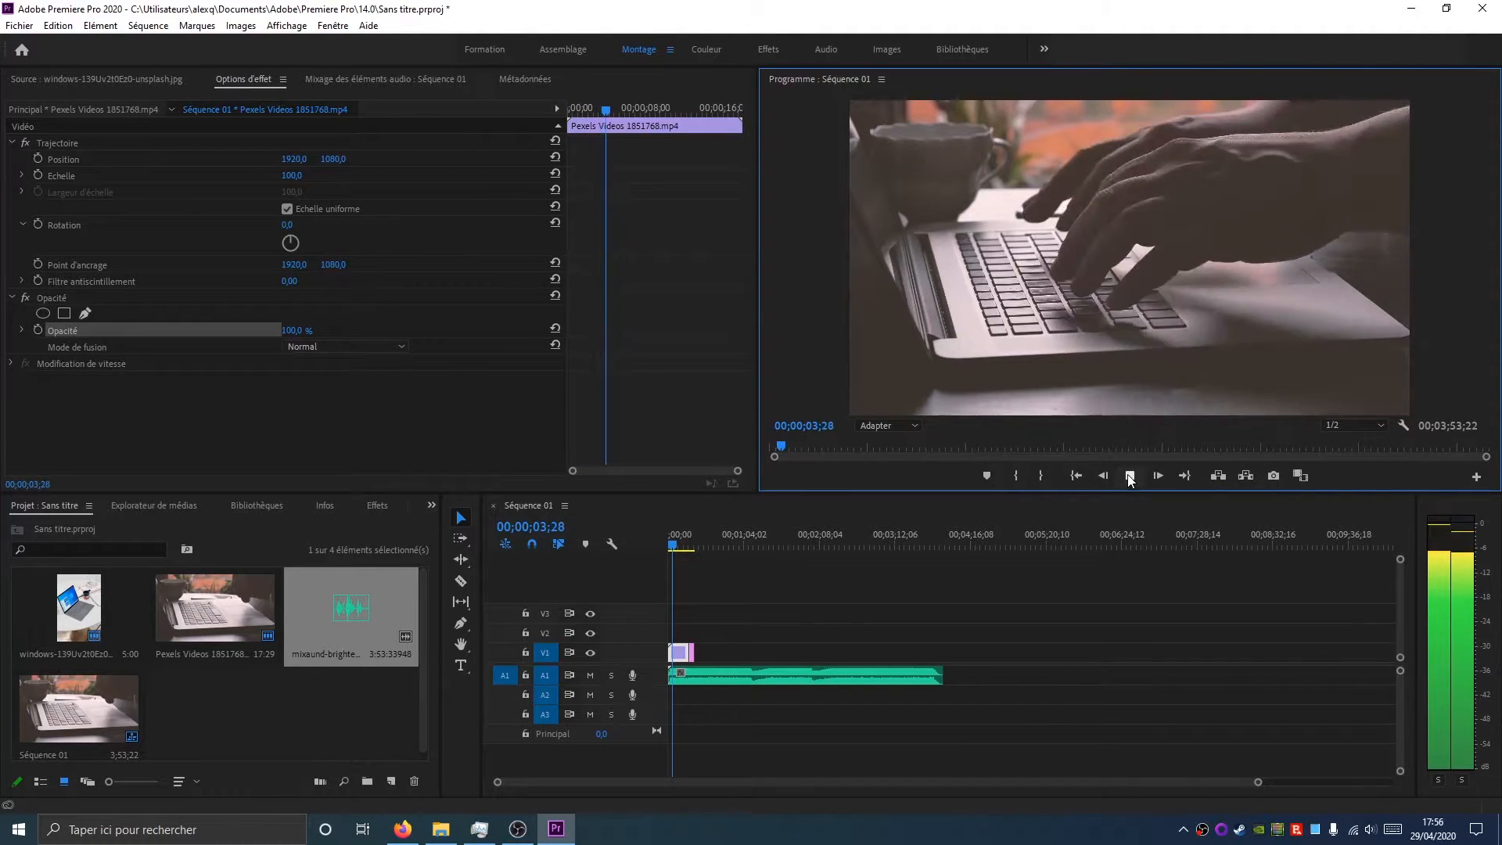
pyautogui.click(1130, 477)
pyautogui.click(688, 545)
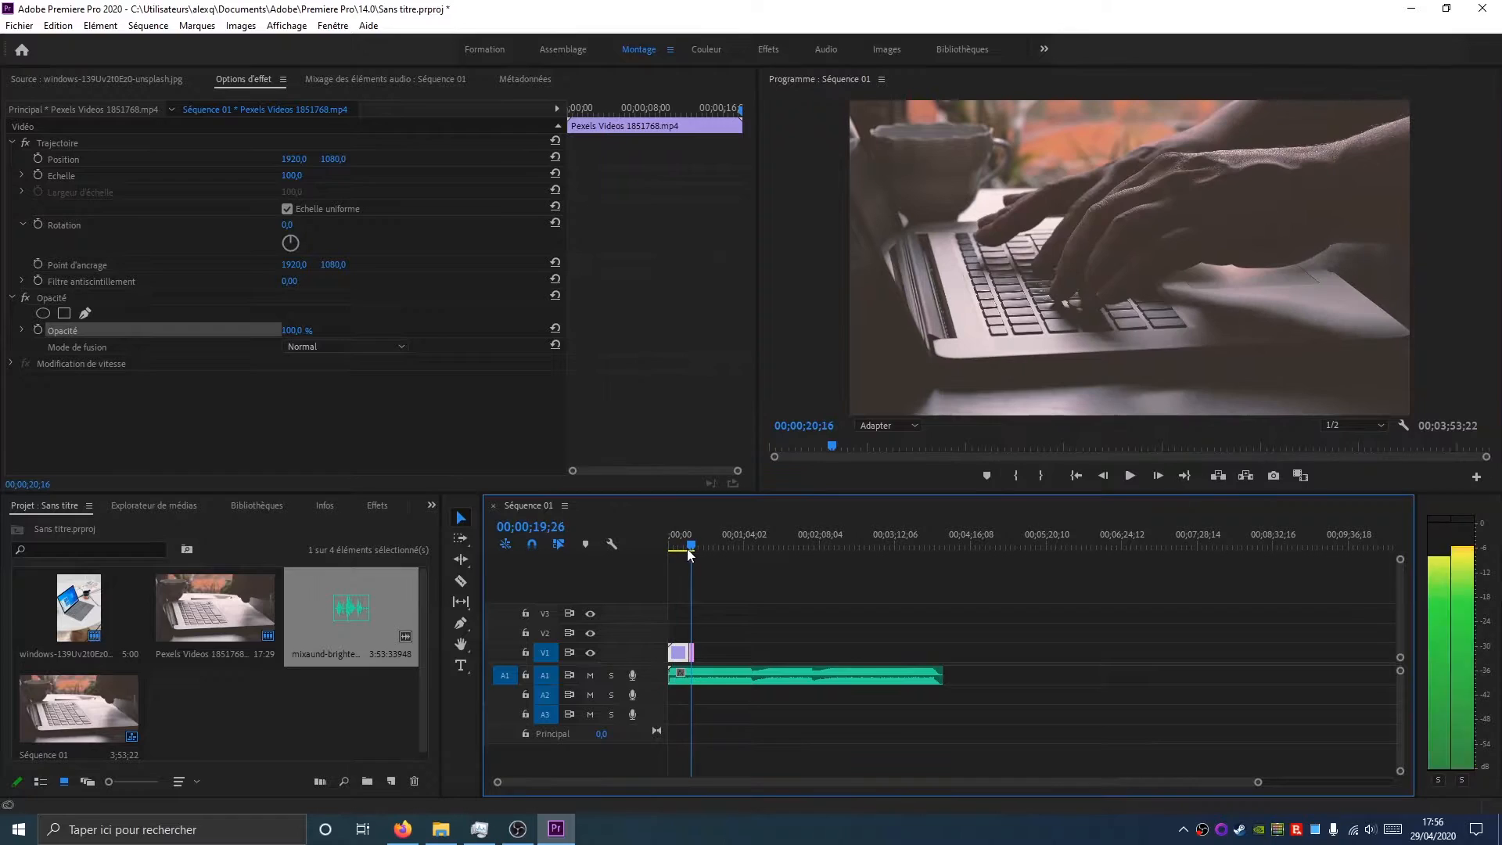
pyautogui.click(798, 632)
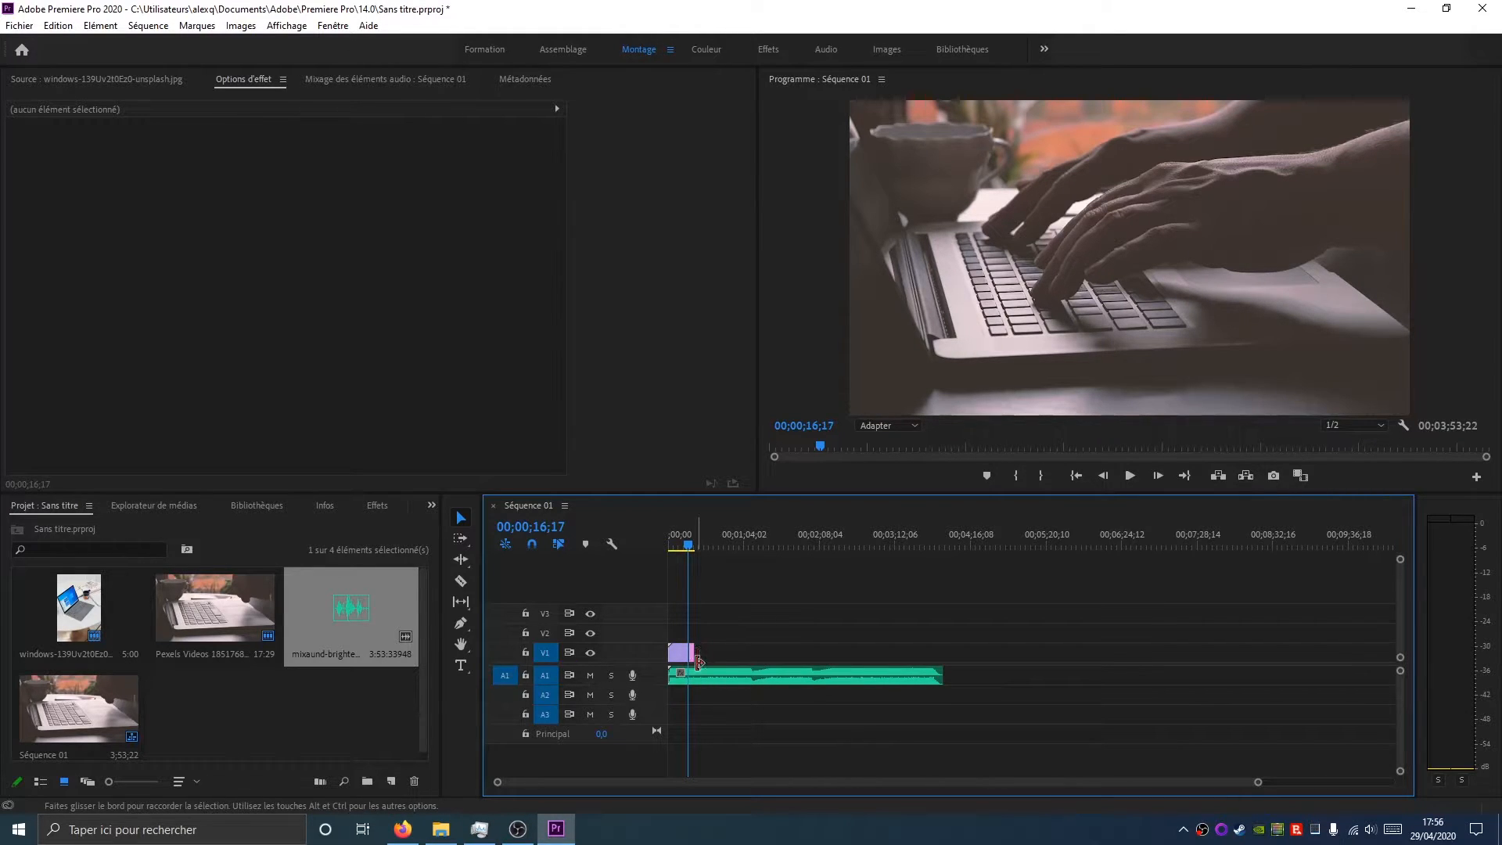
# Move the playhead to the end of the video clips and split the music clip there with the Razor tool
pyautogui.press('Down')
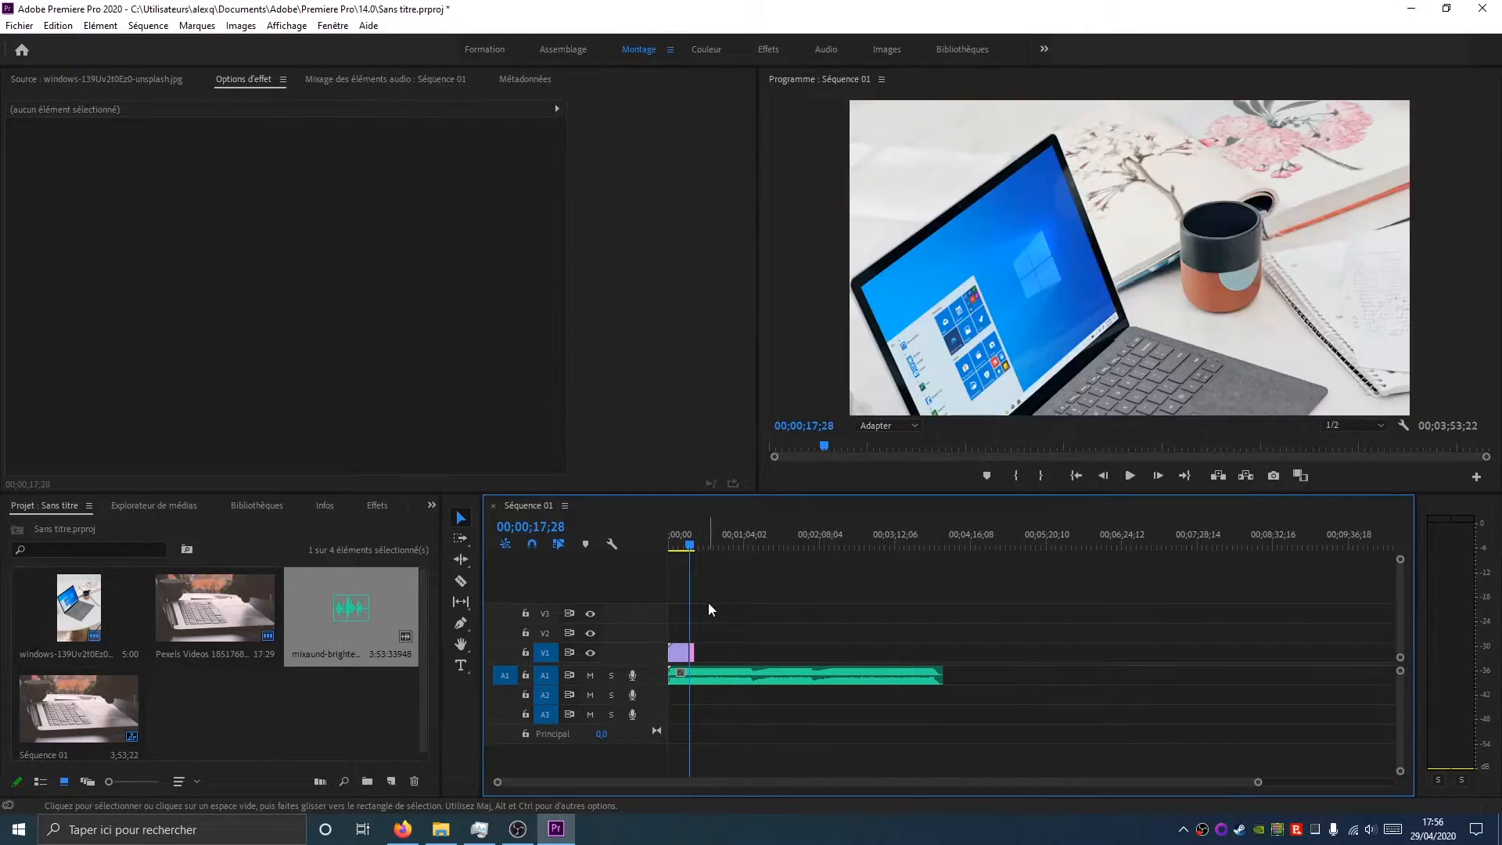
pyautogui.press('Down')
pyautogui.moveTo(1257, 782); pyautogui.dragTo(851, 786)
pyautogui.moveTo(1019, 797)
pyautogui.mouseDown()
pyautogui.moveTo(1040, 795)
pyautogui.moveTo(992, 791)
pyautogui.mouseUp()
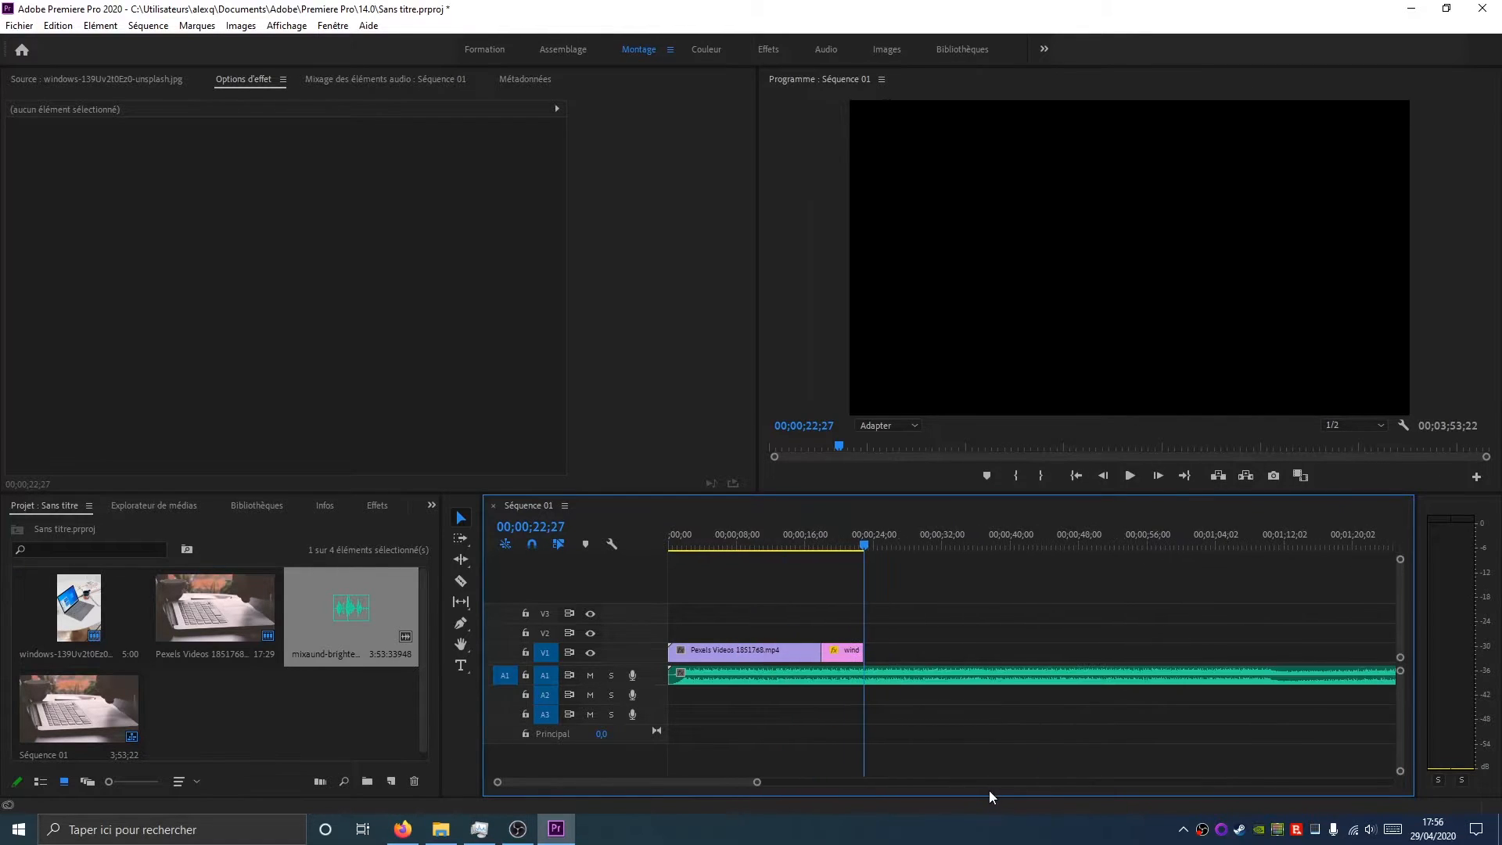
pyautogui.moveTo(628, 783); pyautogui.dragTo(581, 806)
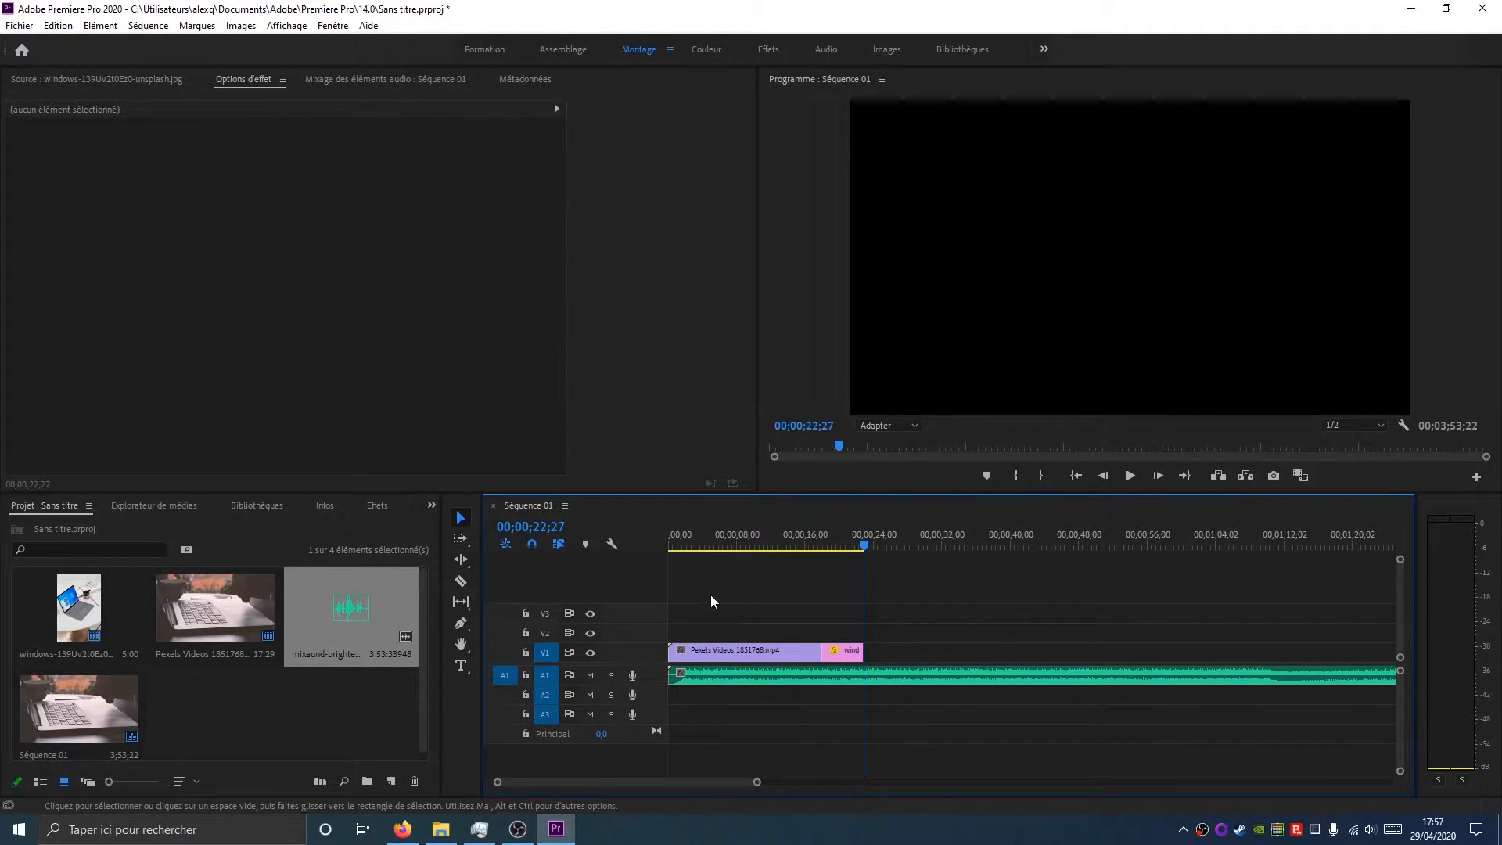
pyautogui.moveTo(724, 648); pyautogui.dragTo(967, 734)
pyautogui.click(975, 651)
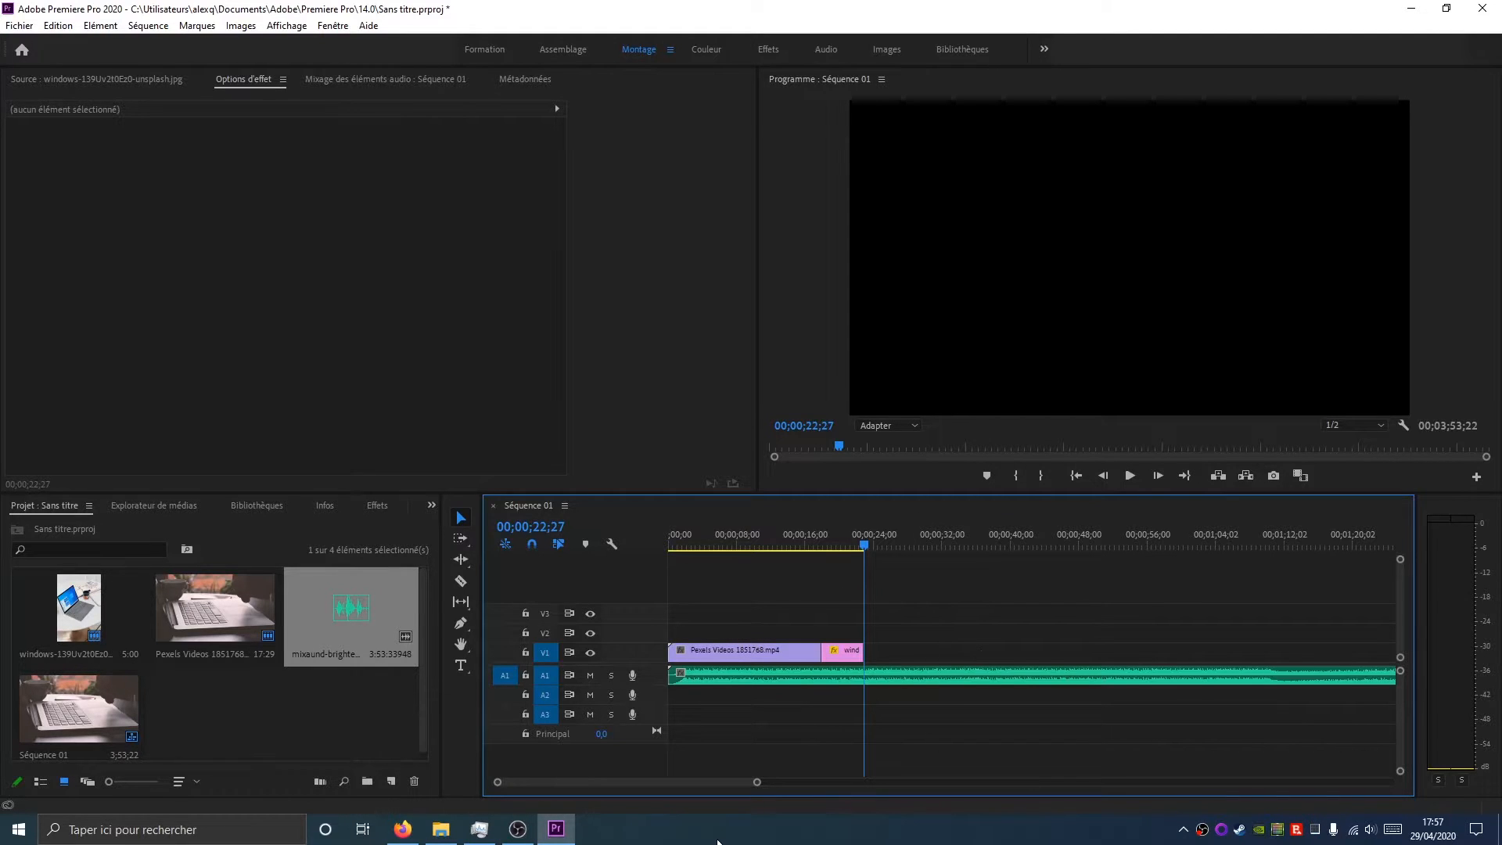
pyautogui.click(463, 582)
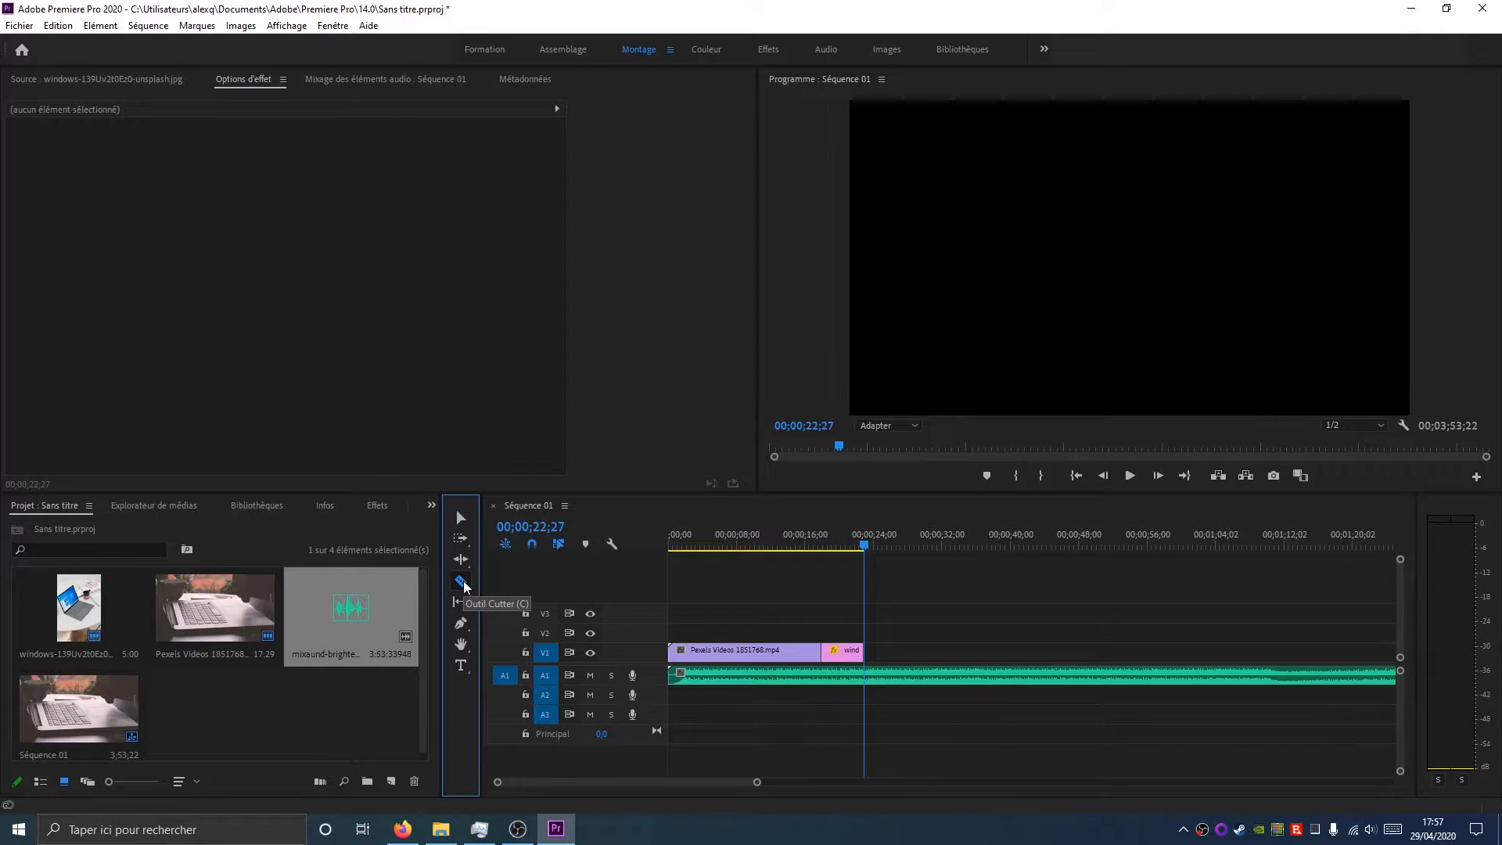
pyautogui.click(869, 683)
# Delete the part of the music clip after the cut so it ends with the video
pyautogui.press('v')
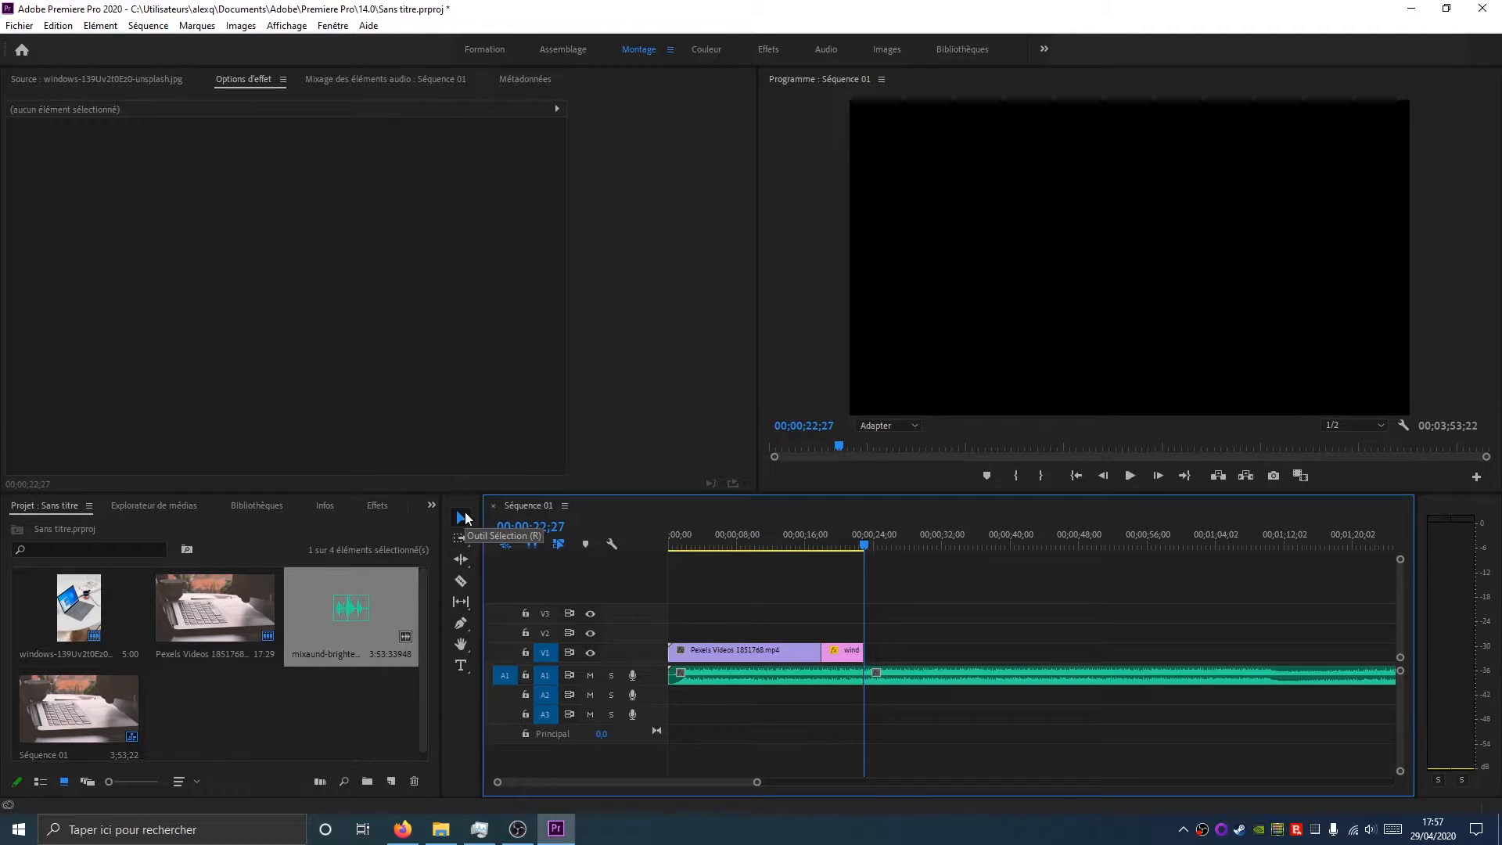
pyautogui.moveTo(942, 679); pyautogui.dragTo(975, 674)
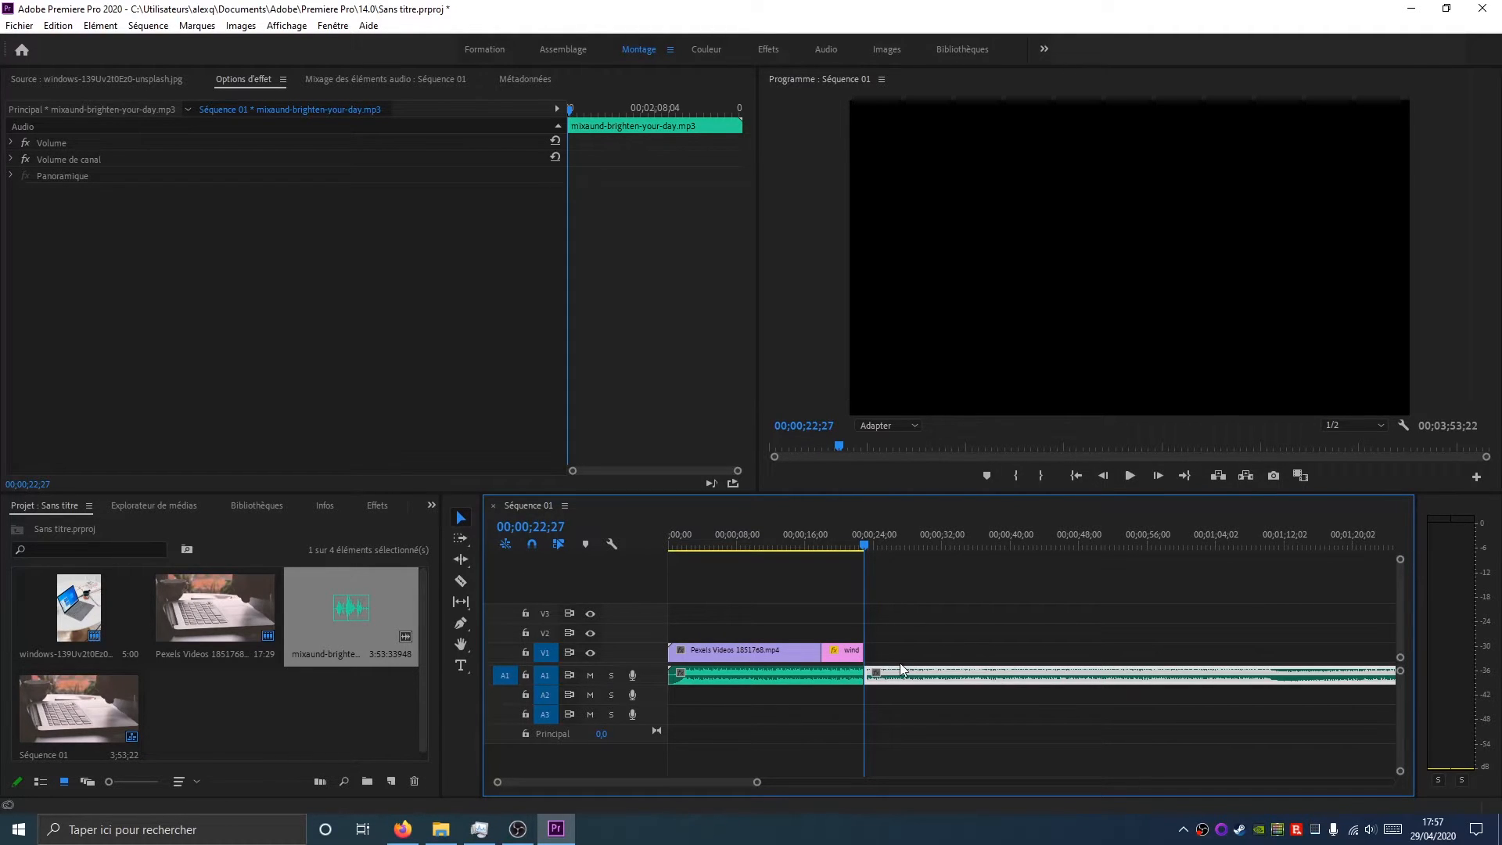
pyautogui.click(931, 623)
pyautogui.click(935, 675)
pyautogui.press('Delete')
pyautogui.press('c')
pyautogui.press('r')
pyautogui.press('c')
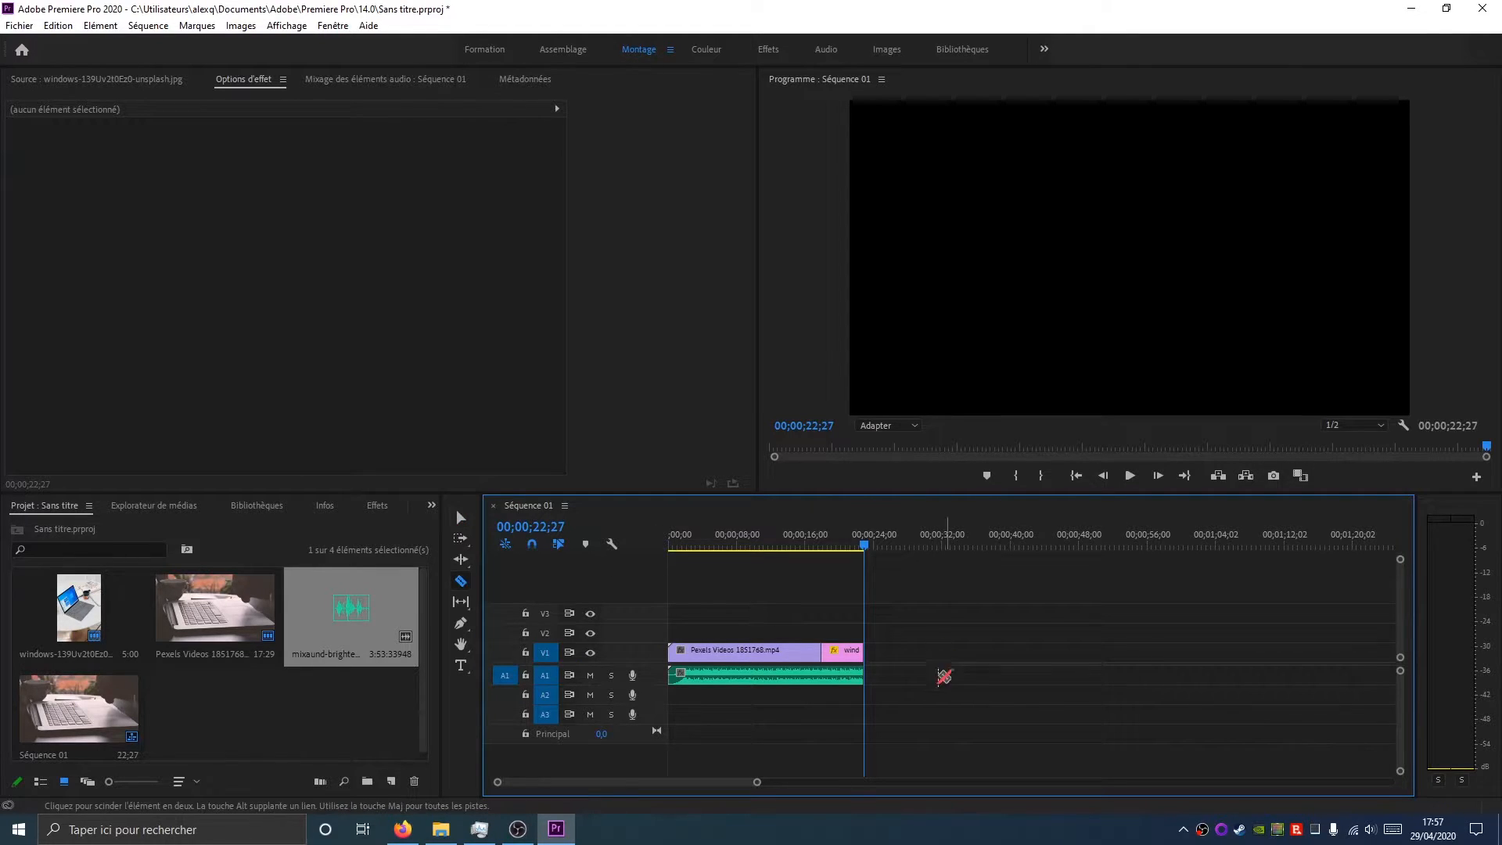
pyautogui.press('v')
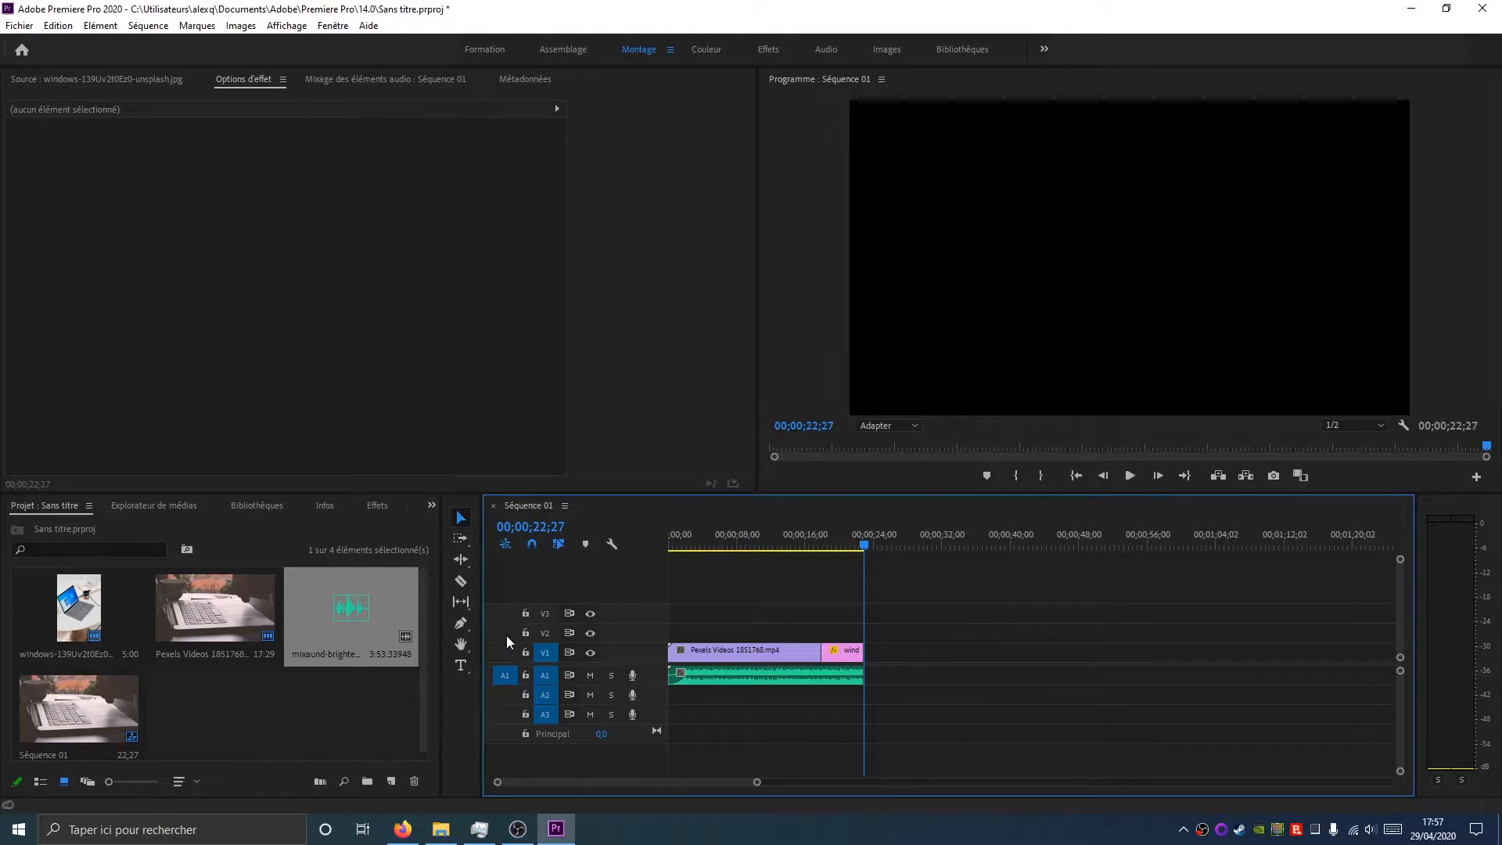
# Save the project
pyautogui.hotkey('ctrl', 's')
pyautogui.scroll(-1, 987, 631)
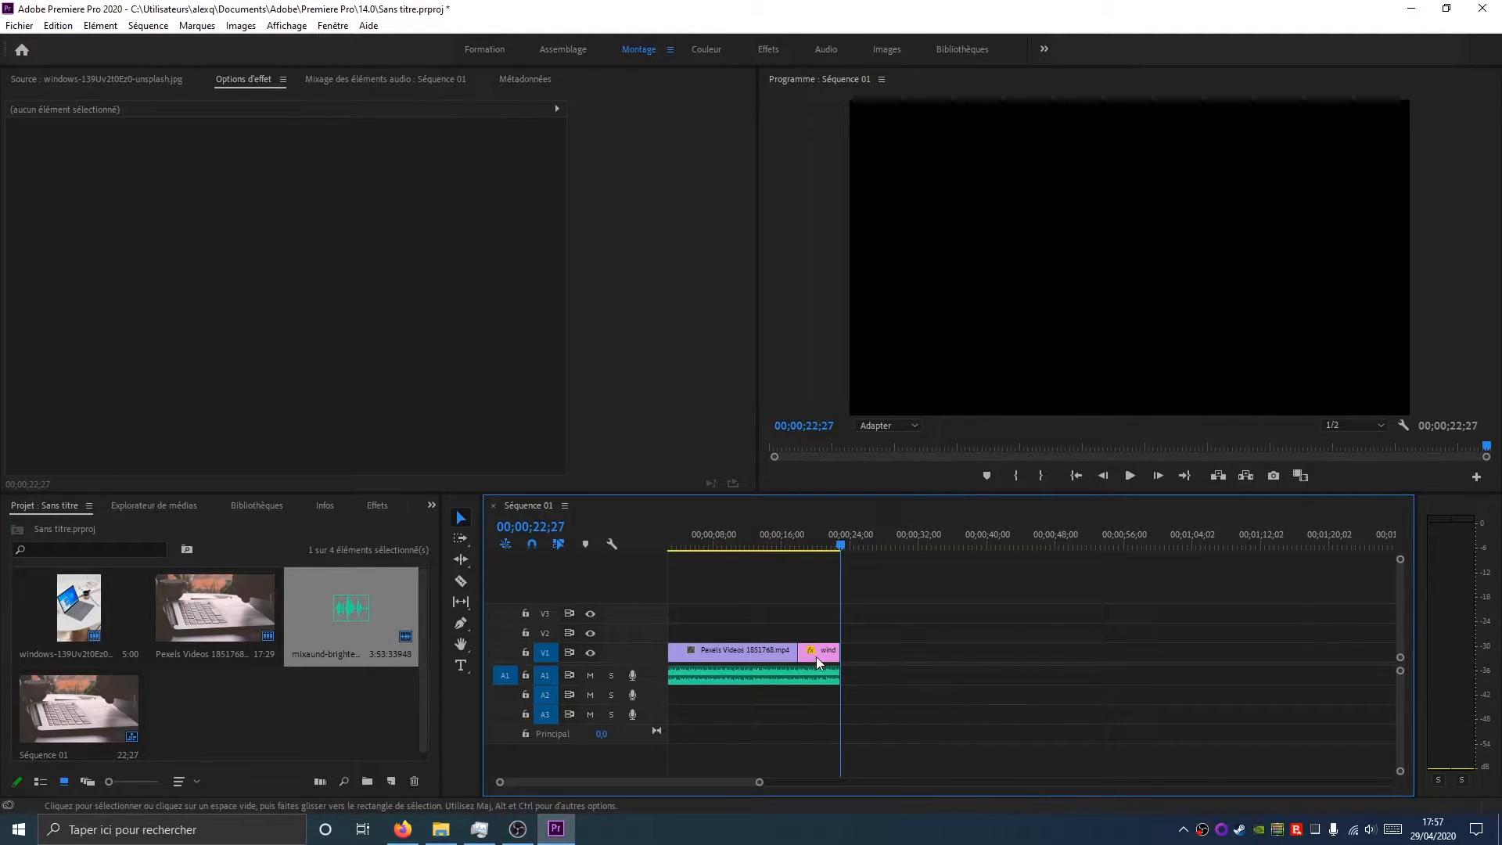
# Lengthen the windows image clip on V1 and move it further along the track
pyautogui.moveTo(861, 562); pyautogui.dragTo(767, 584)
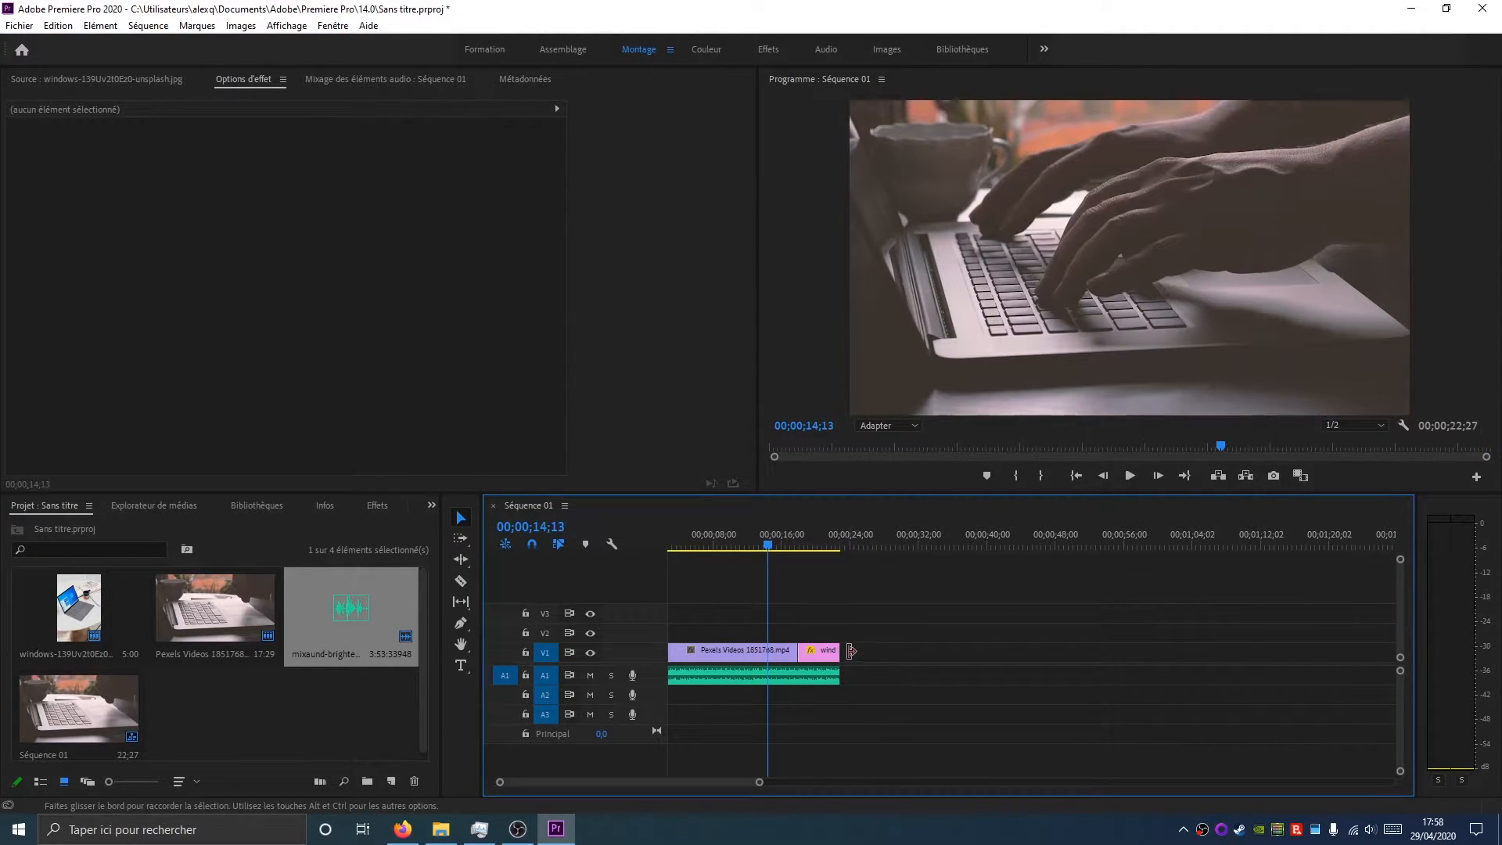
pyautogui.moveTo(845, 647); pyautogui.dragTo(855, 651)
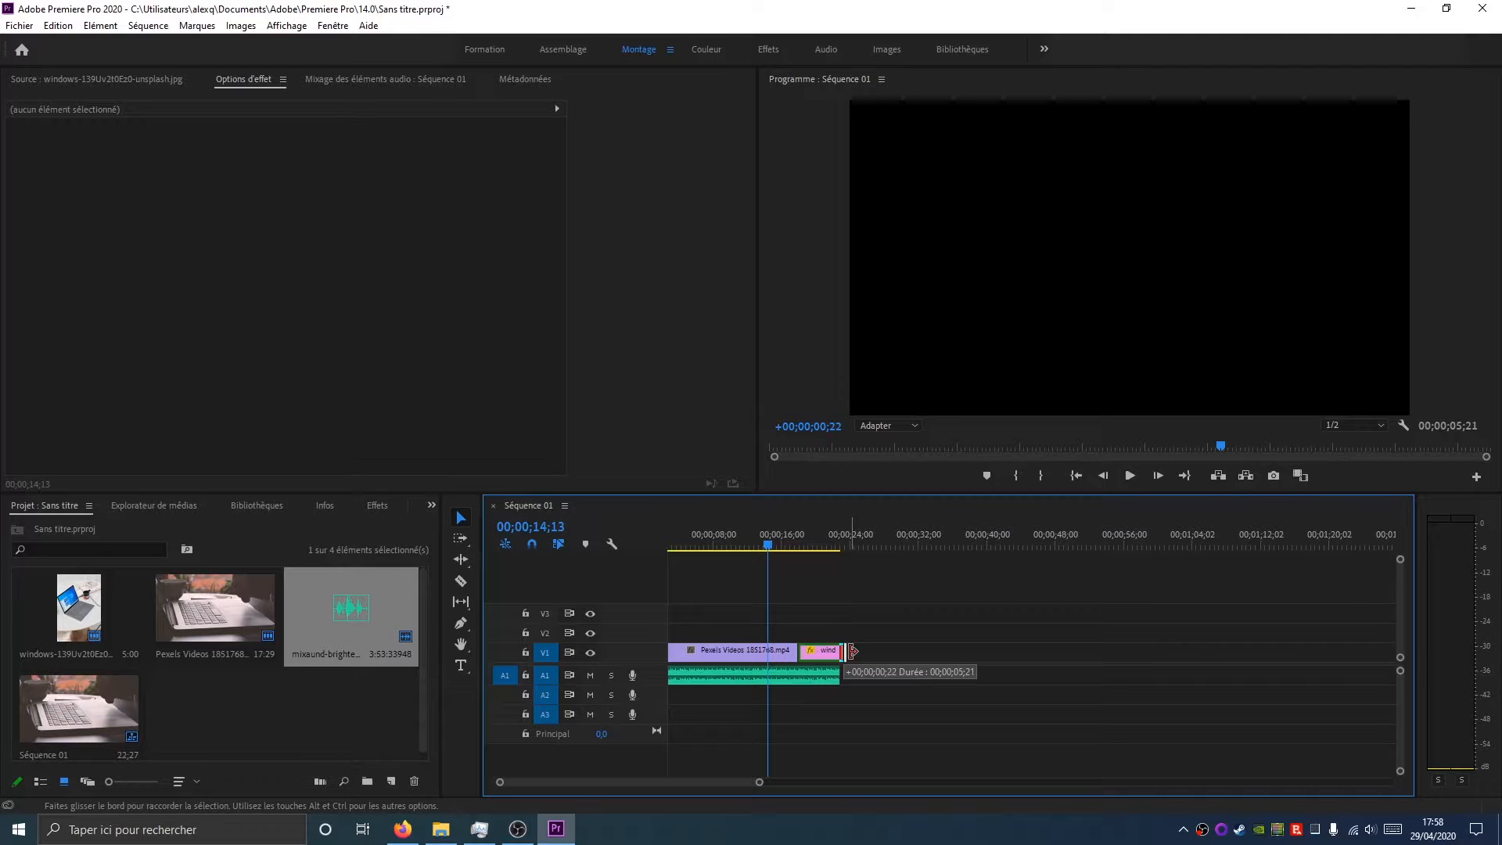
pyautogui.moveTo(852, 650); pyautogui.dragTo(1067, 650)
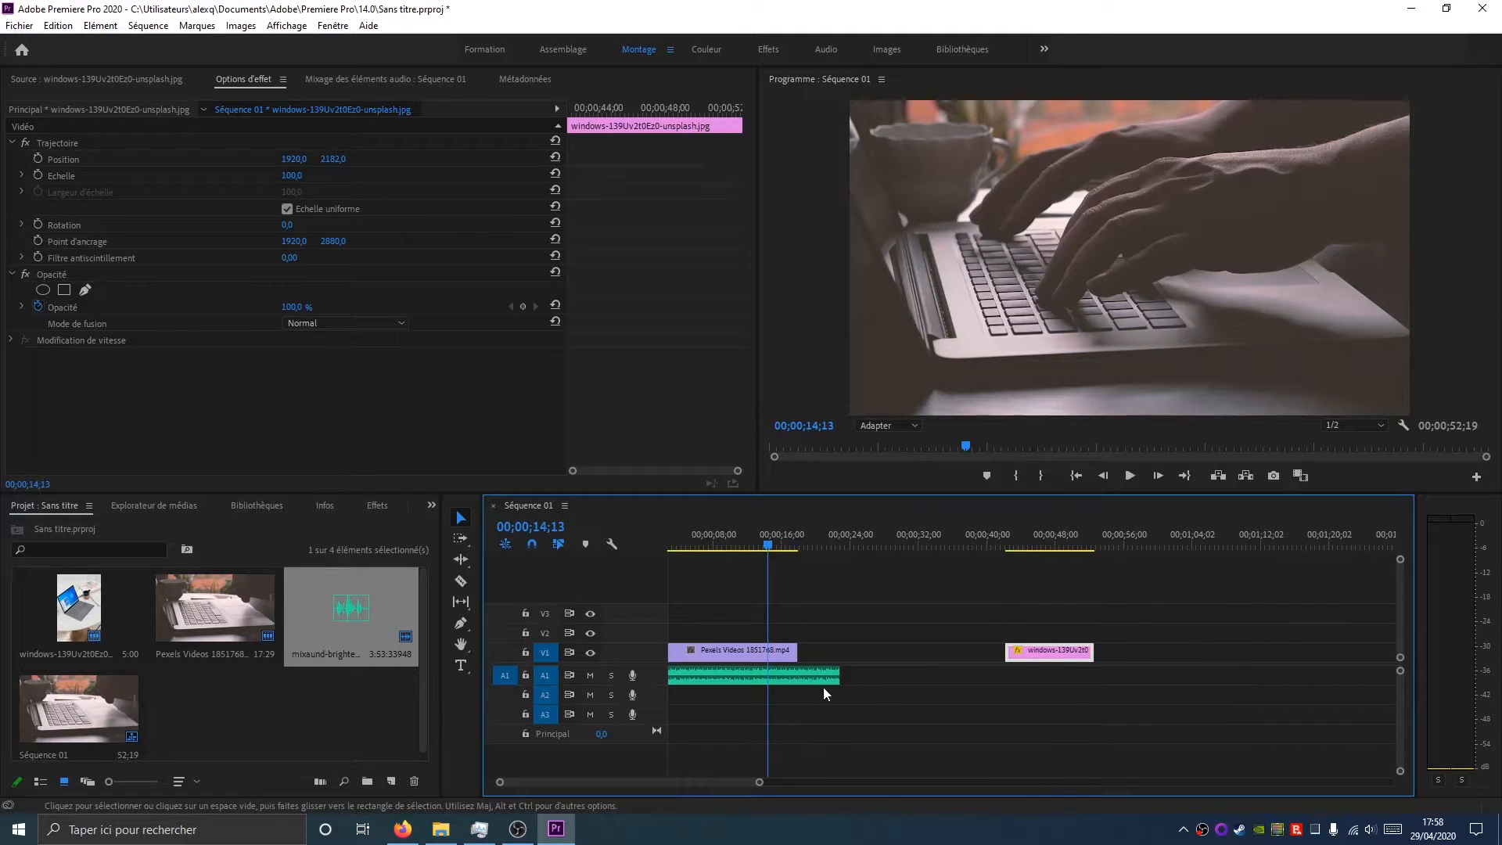
# Extend the music clip on A1 and try to lengthen the end of the Pexels video clip
pyautogui.moveTo(841, 677); pyautogui.dragTo(950, 682)
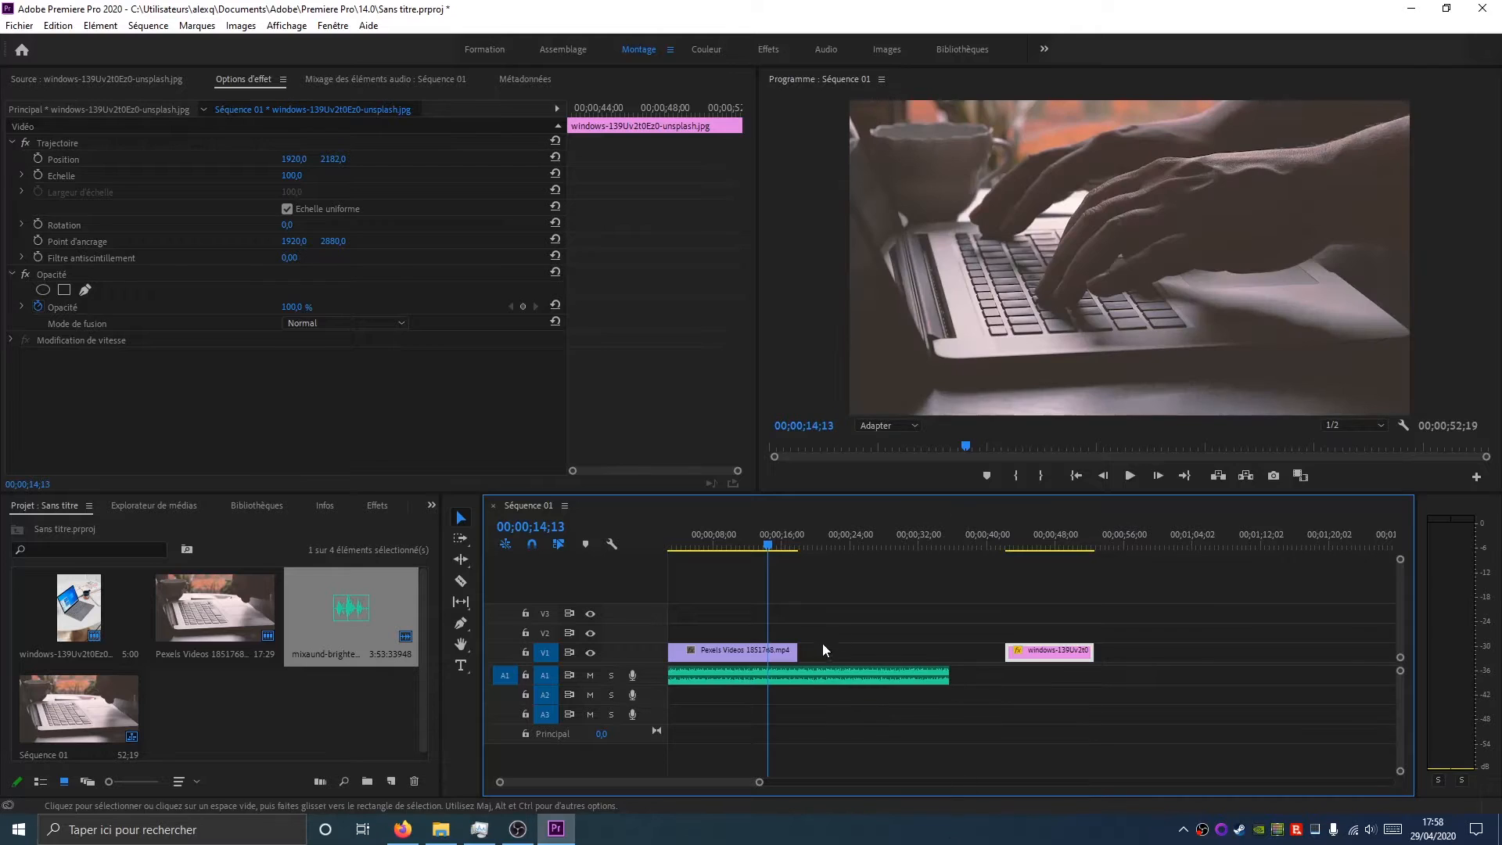
pyautogui.moveTo(801, 650); pyautogui.dragTo(904, 651)
pyautogui.moveTo(804, 649); pyautogui.dragTo(884, 652)
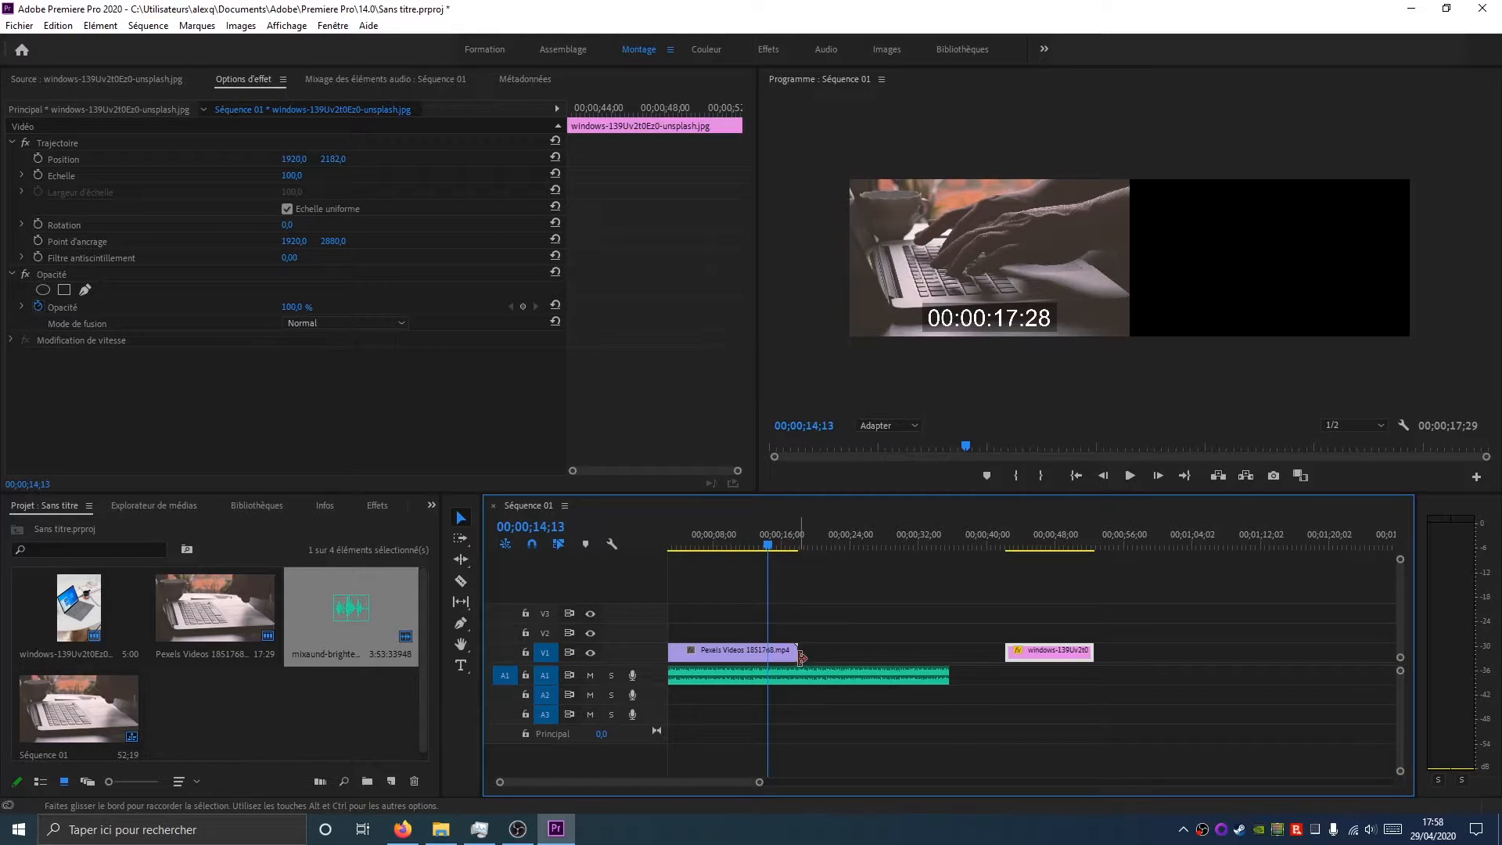
# Lengthen the windows image clip at both ends and extend the music clip beyond it
pyautogui.click(800, 550)
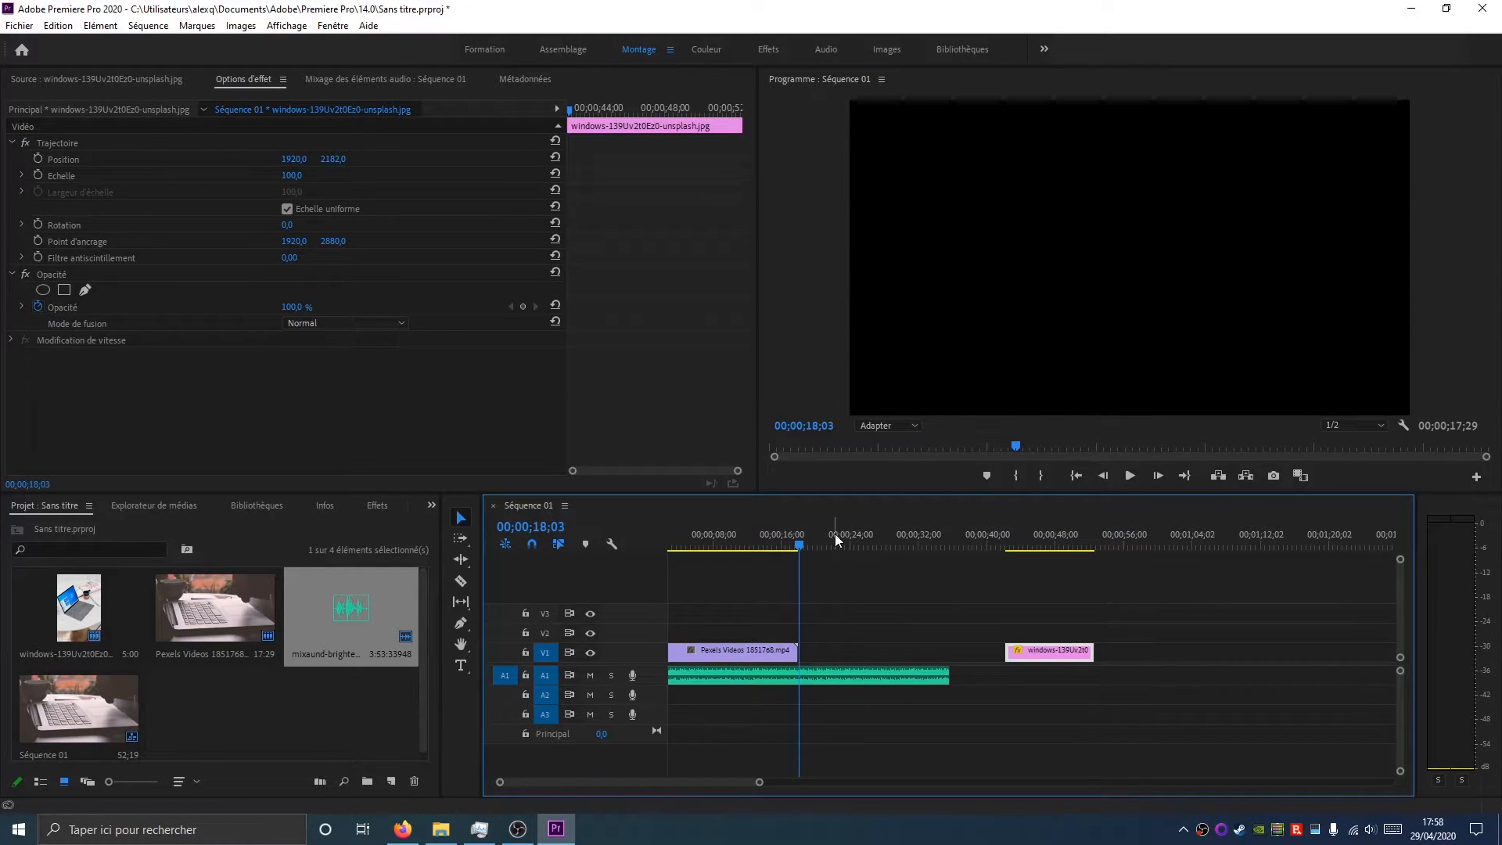
pyautogui.moveTo(1088, 651)
pyautogui.mouseDown()
pyautogui.moveTo(986, 651)
pyautogui.moveTo(1066, 651)
pyautogui.mouseUp()
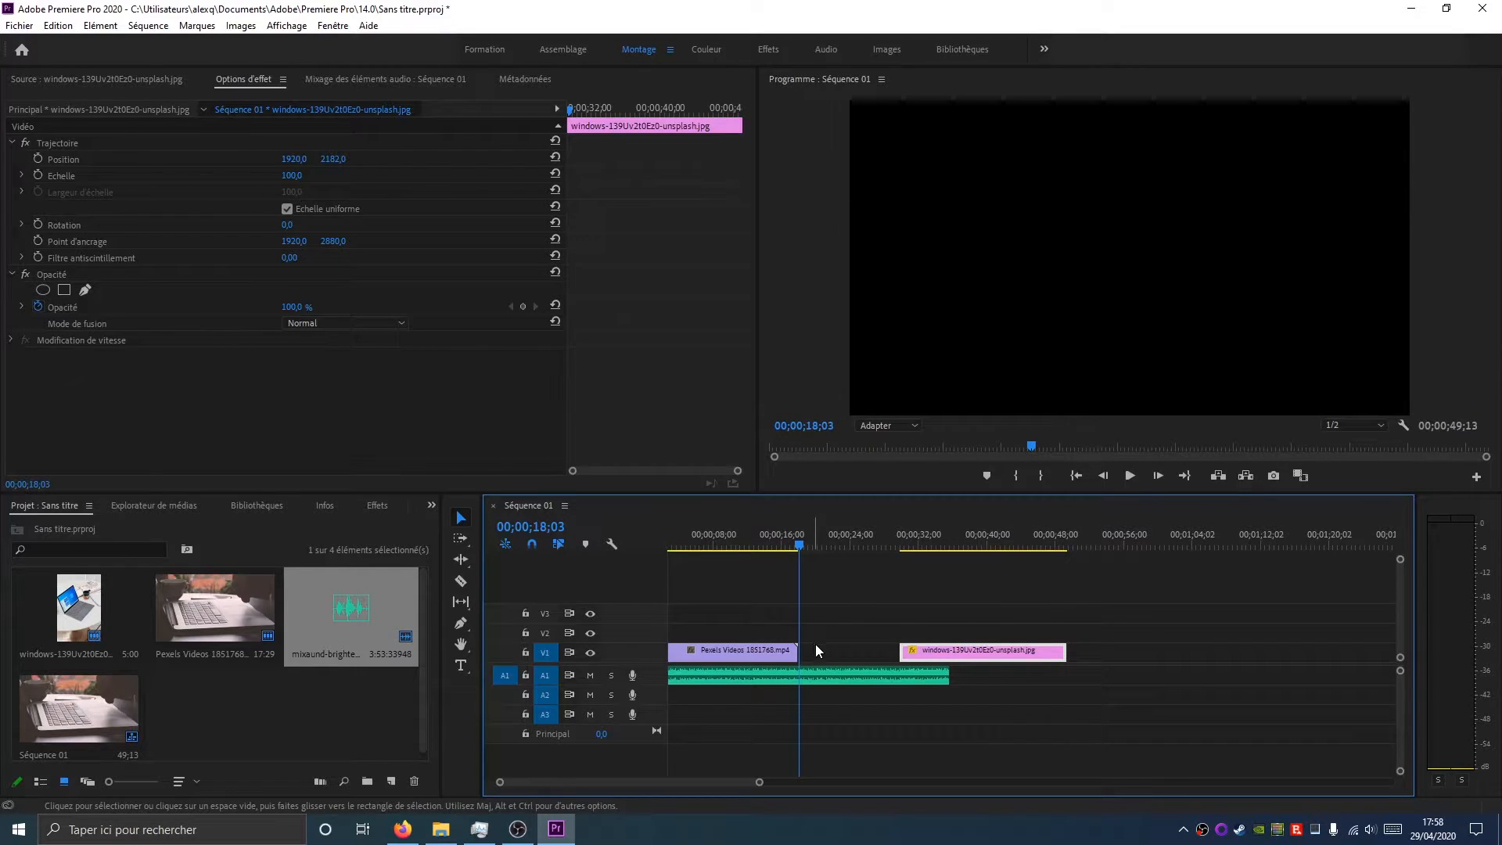
pyautogui.click(1026, 530)
pyautogui.moveTo(1065, 651); pyautogui.dragTo(1117, 651)
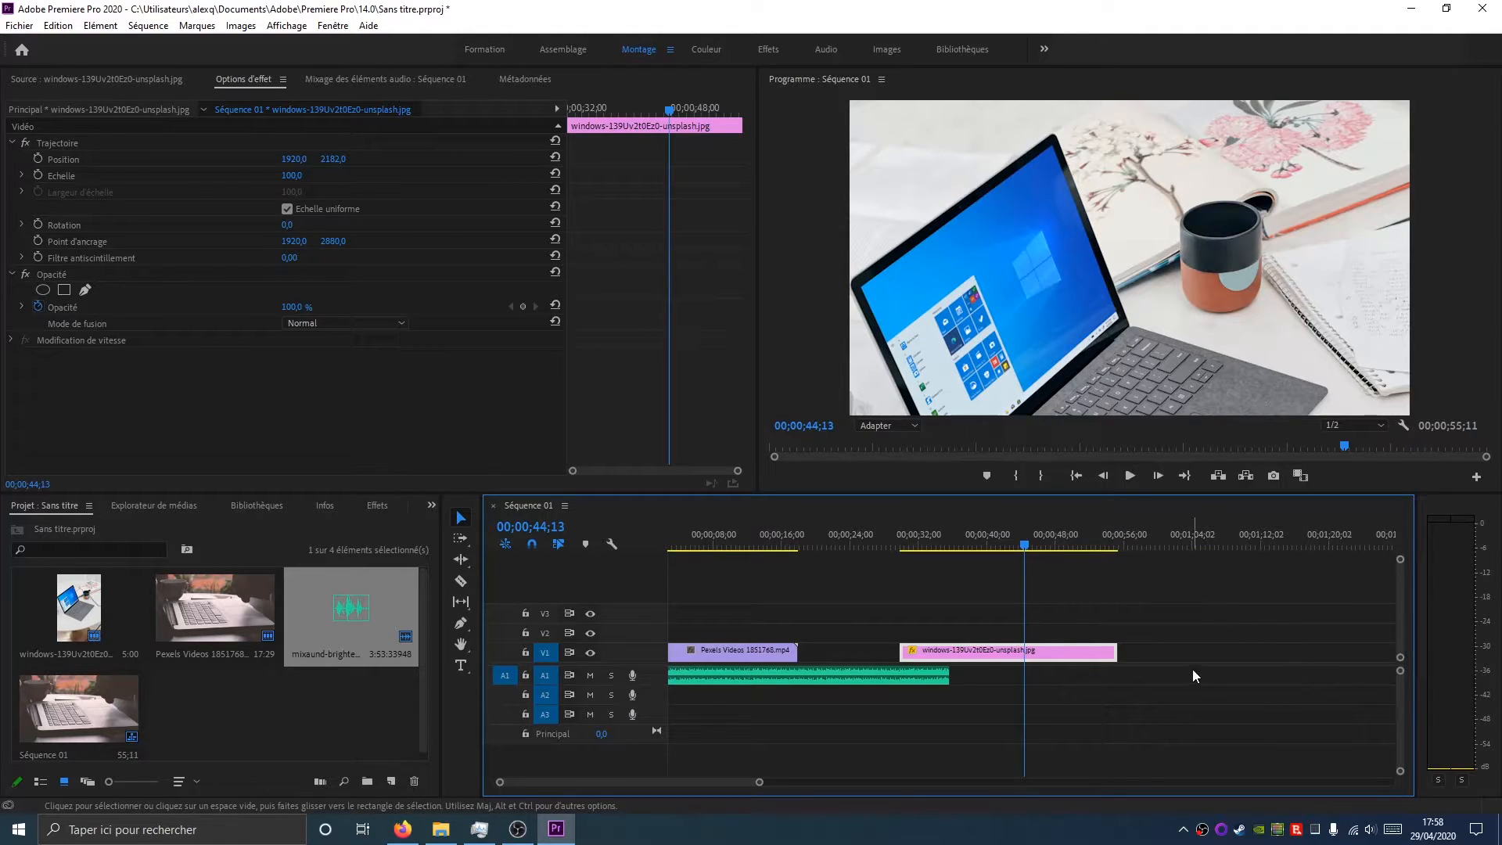
pyautogui.moveTo(949, 676); pyautogui.dragTo(1210, 677)
# Extend the music clip much further along A1 in the zoomed-out timeline
pyautogui.moveTo(760, 782); pyautogui.dragTo(1027, 784)
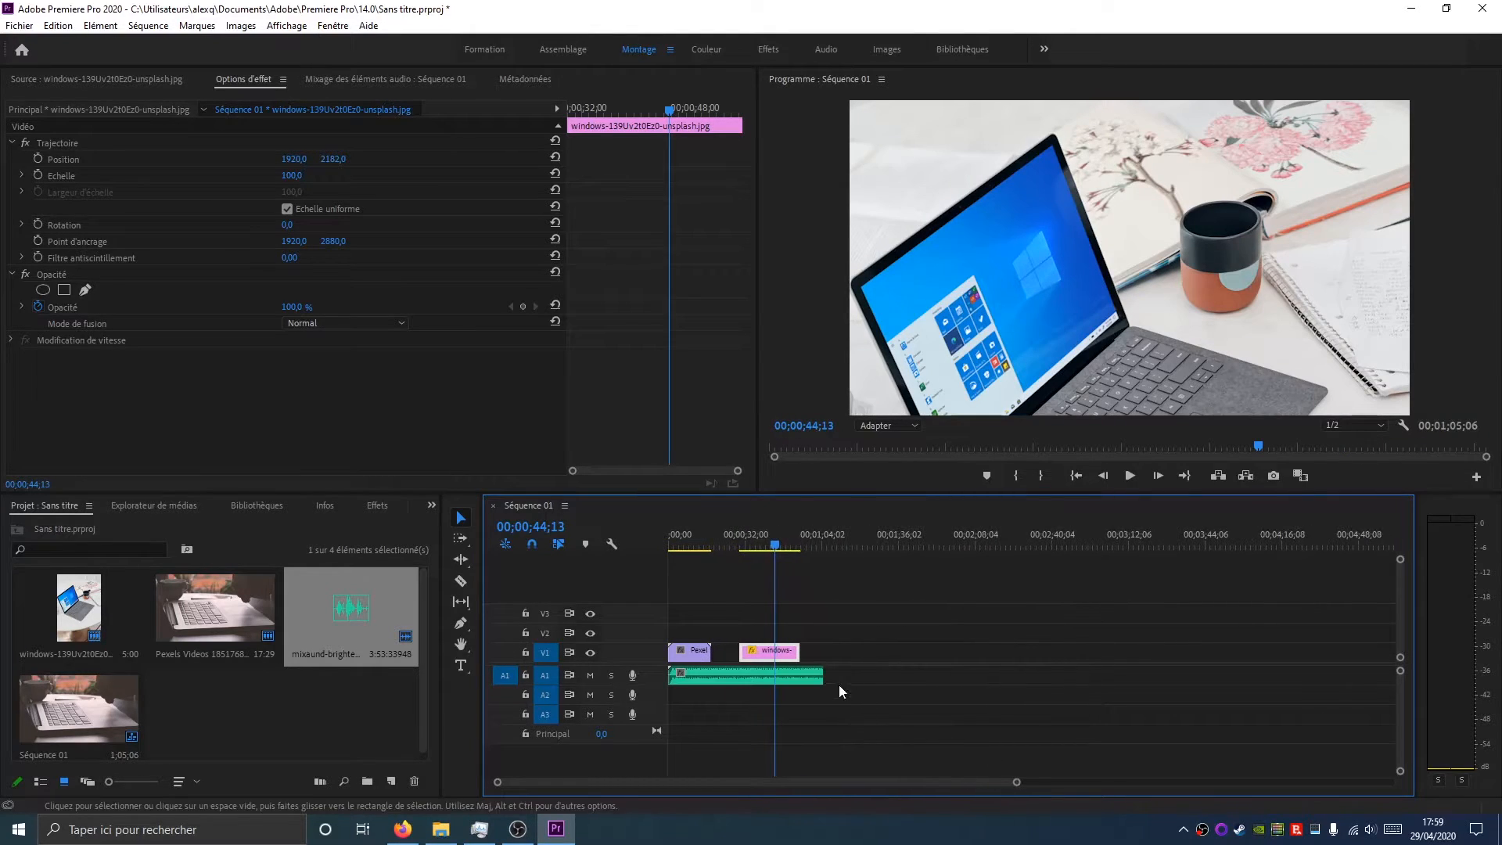
pyautogui.moveTo(826, 676); pyautogui.dragTo(1226, 678)
pyautogui.moveTo(1020, 784); pyautogui.dragTo(1090, 782)
pyautogui.moveTo(988, 675); pyautogui.dragTo(1217, 676)
pyautogui.moveTo(992, 675); pyautogui.dragTo(732, 677)
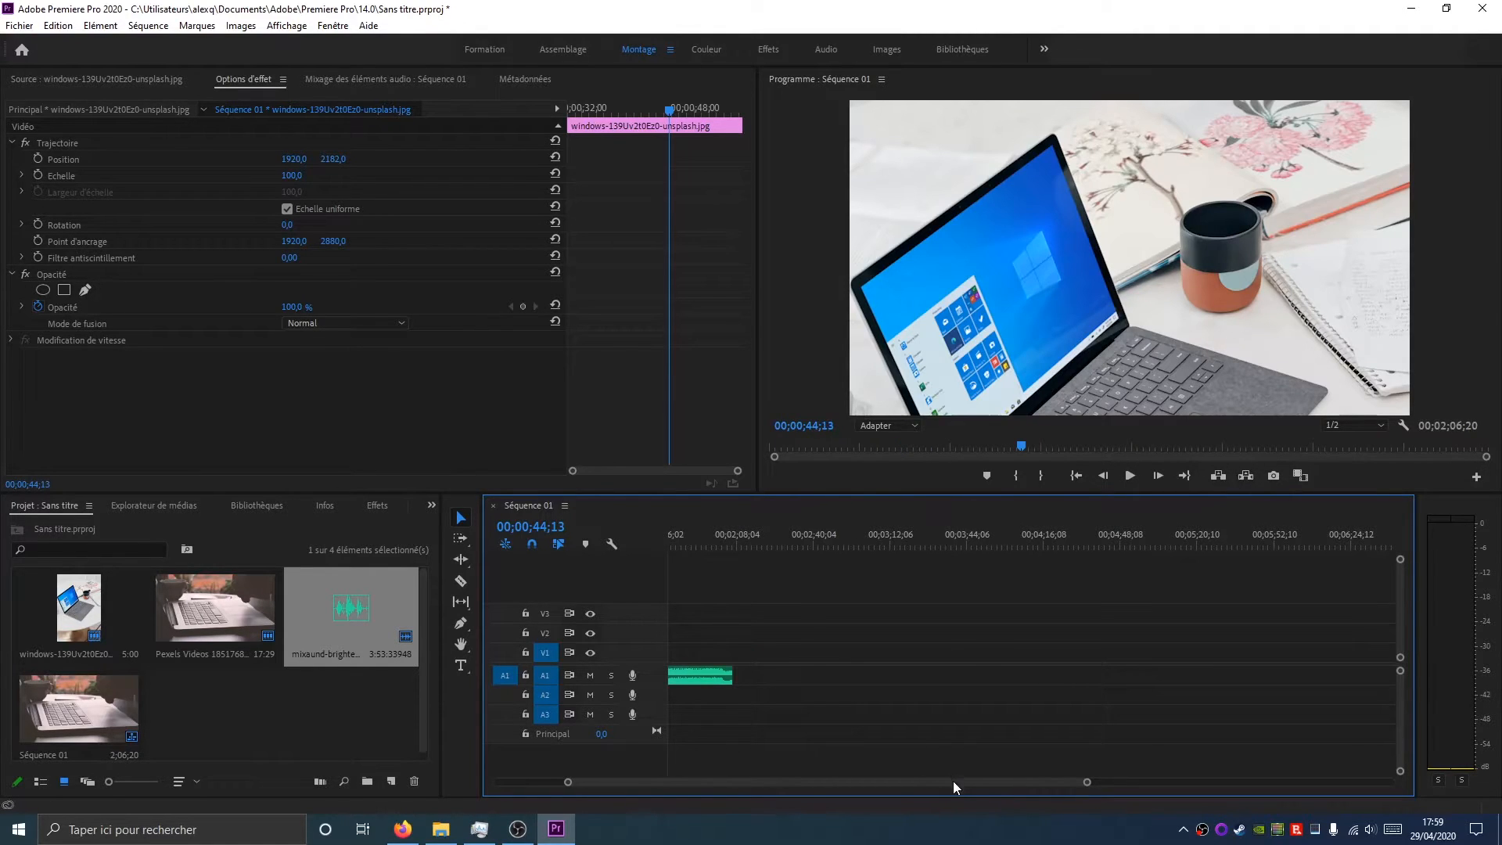
pyautogui.moveTo(953, 782); pyautogui.dragTo(702, 782)
# Move the windows image clip right after the video clip and trim the music to end with it
pyautogui.moveTo(789, 663); pyautogui.dragTo(731, 660)
pyautogui.click(742, 546)
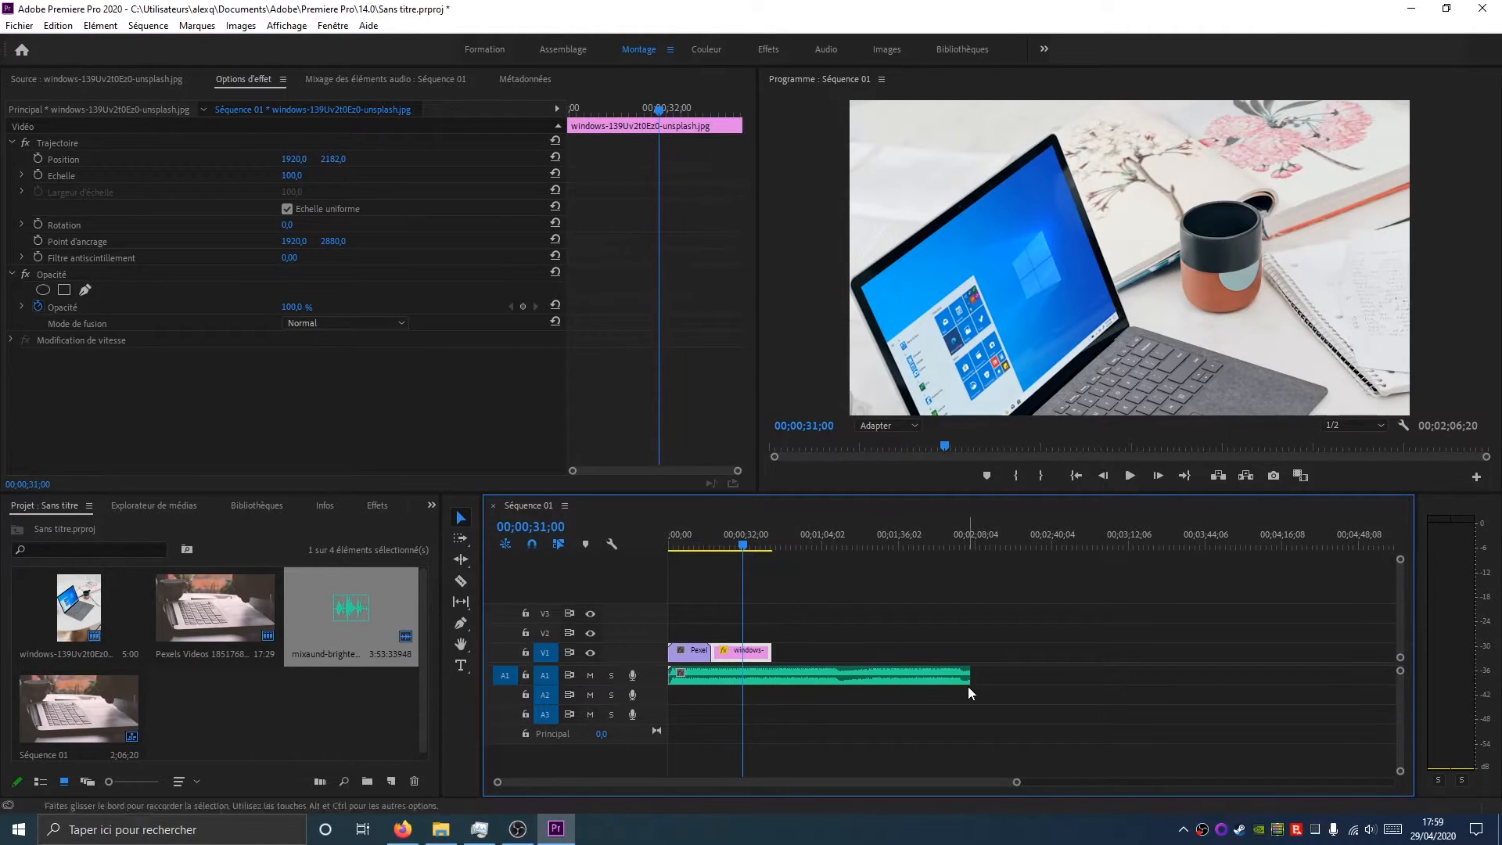
pyautogui.moveTo(971, 676); pyautogui.dragTo(887, 676)
pyautogui.moveTo(773, 671)
pyautogui.mouseDown()
pyautogui.moveTo(1058, 679)
pyautogui.moveTo(771, 680)
pyautogui.mouseUp()
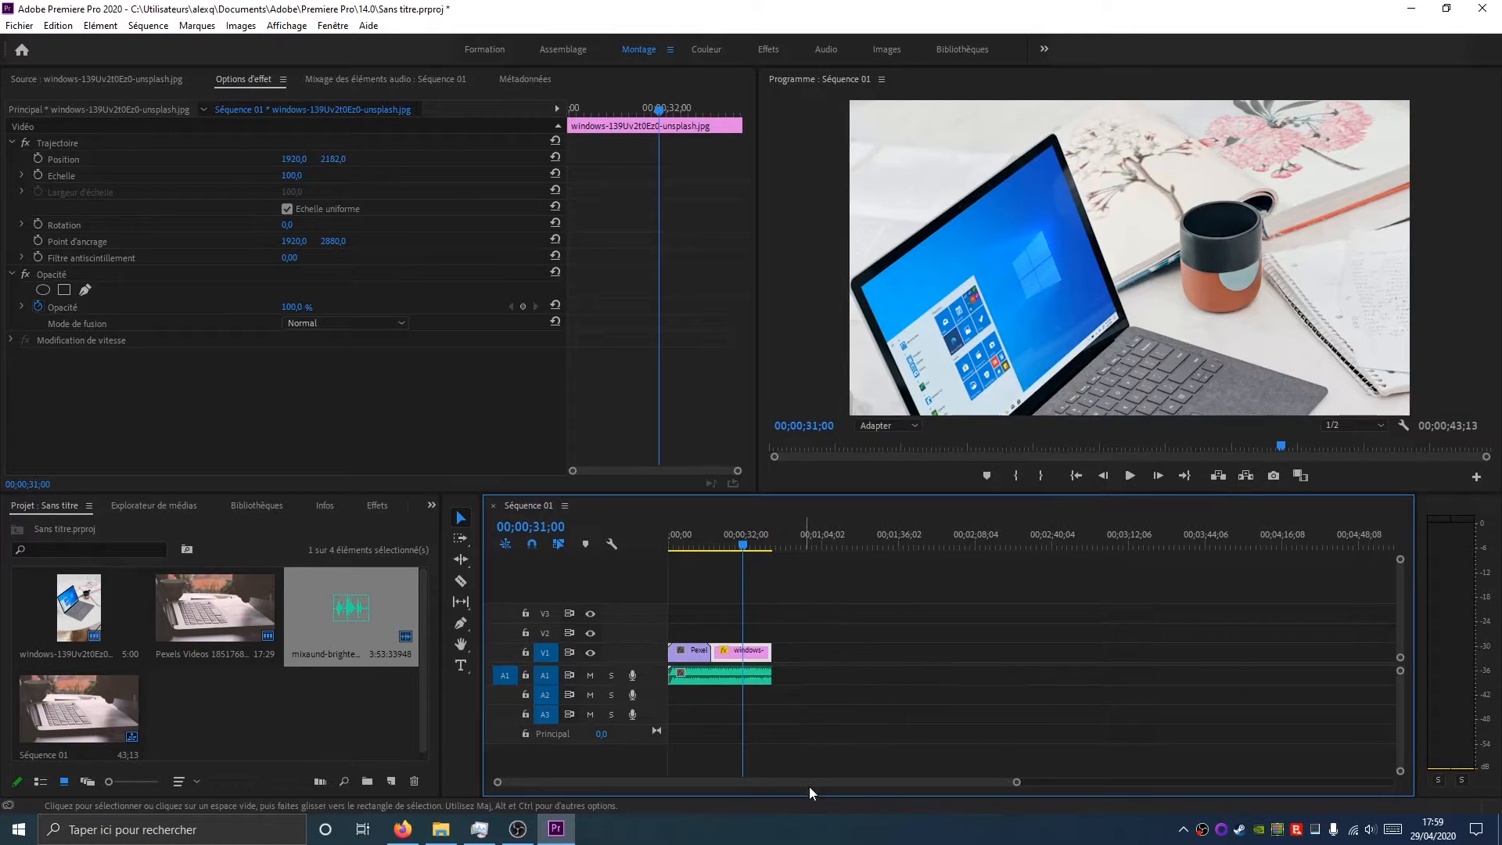
# Switch to the Effects workspace, passing through the Montage and Color workspaces
pyautogui.click(853, 662)
pyautogui.moveTo(743, 546); pyautogui.dragTo(764, 548)
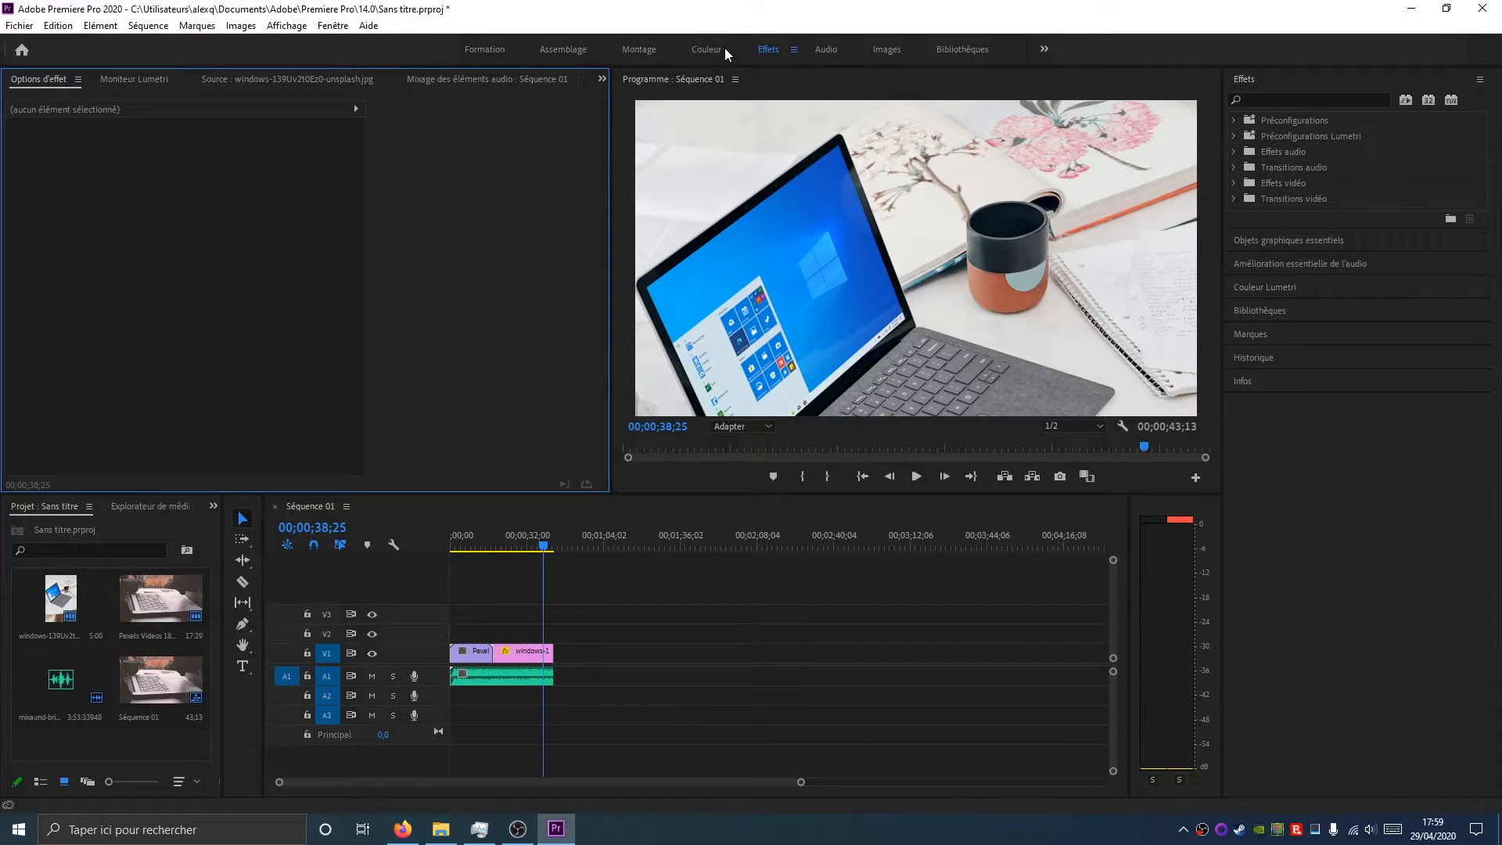
pyautogui.click(654, 47)
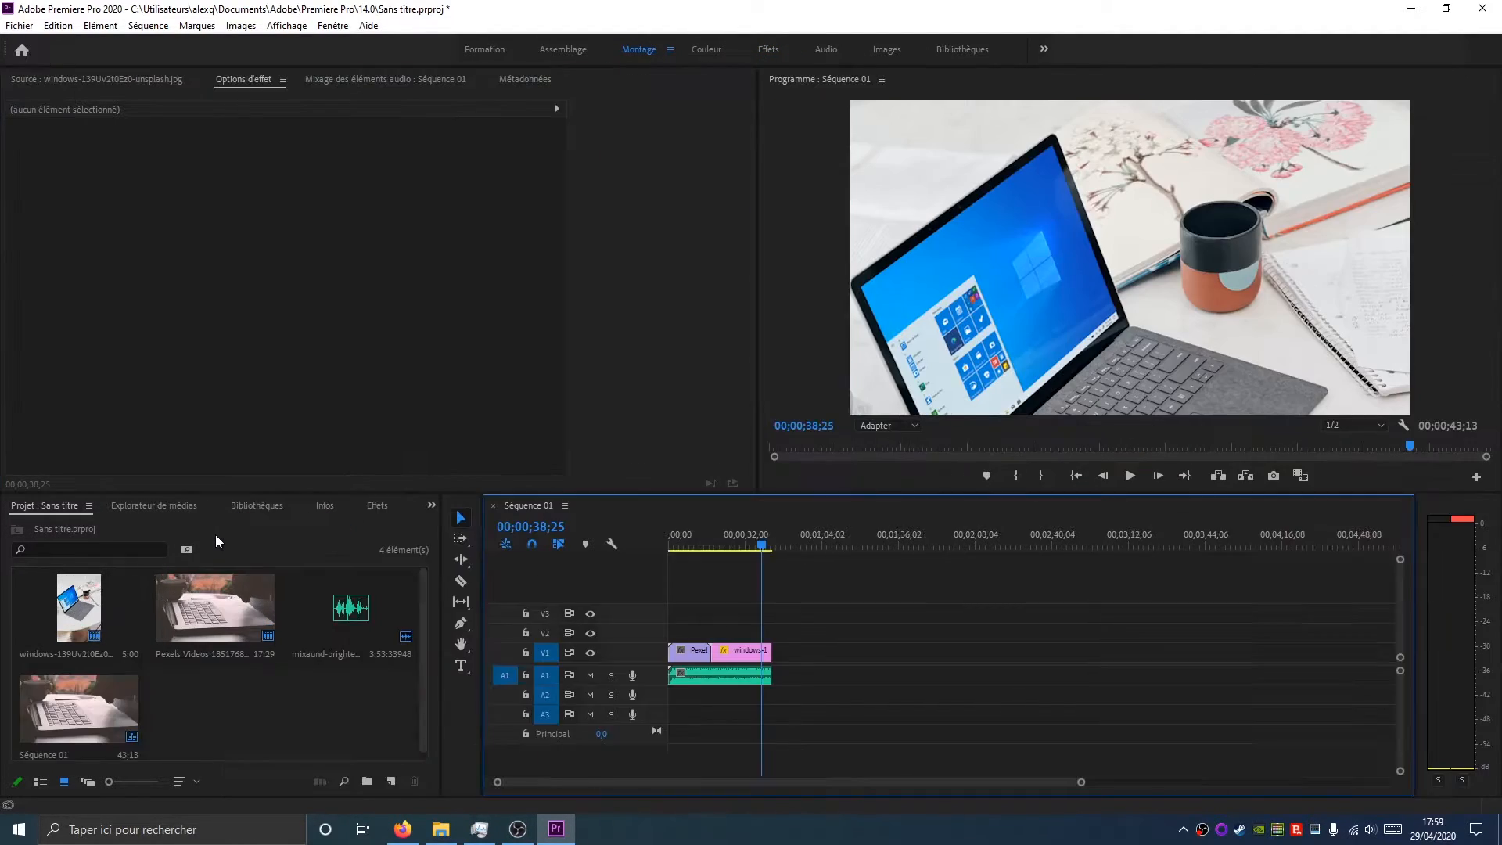
pyautogui.click(377, 505)
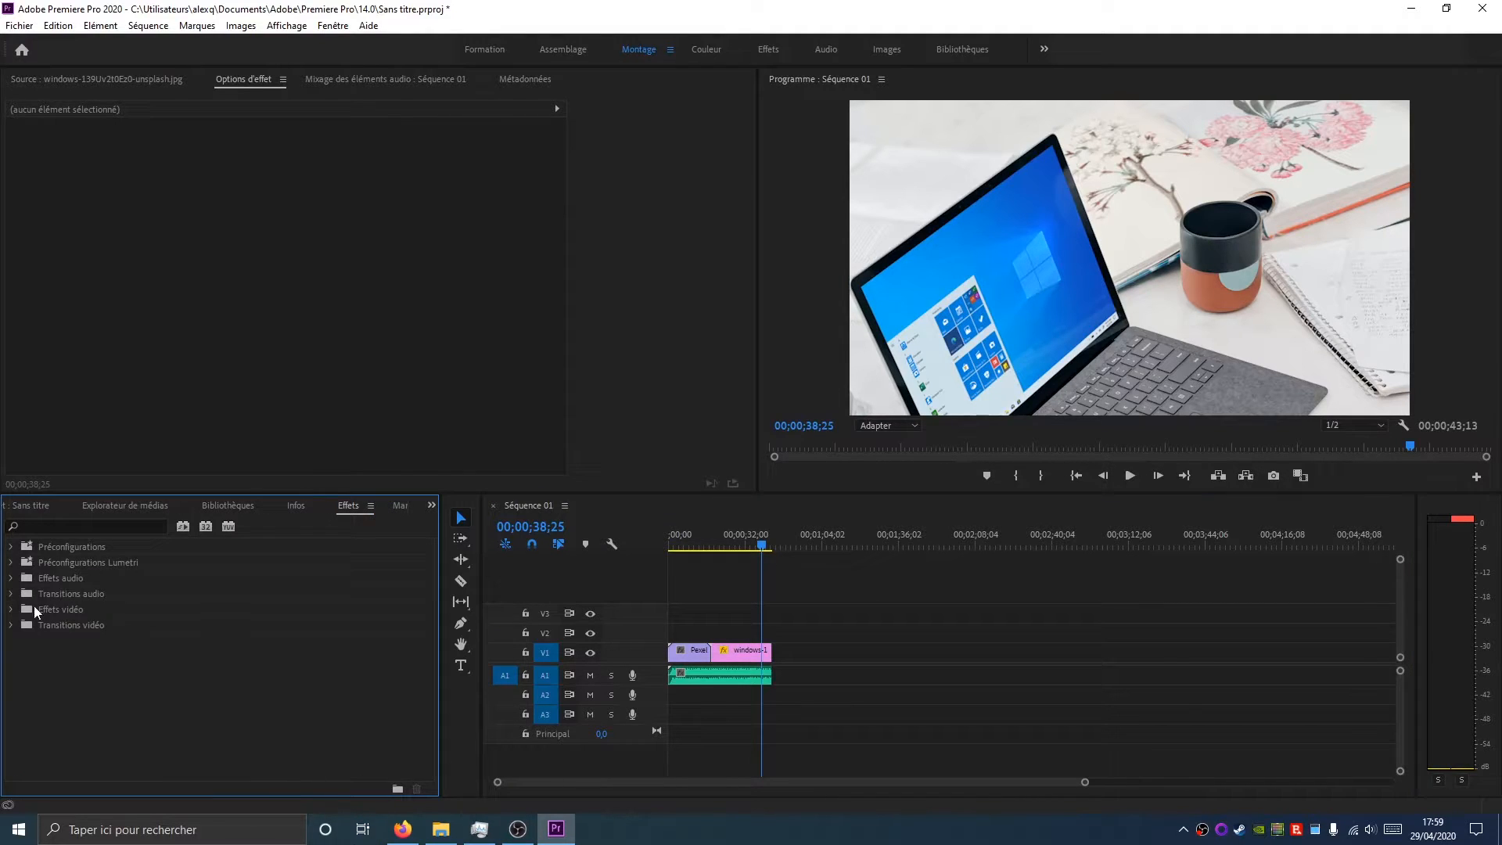
pyautogui.click(768, 50)
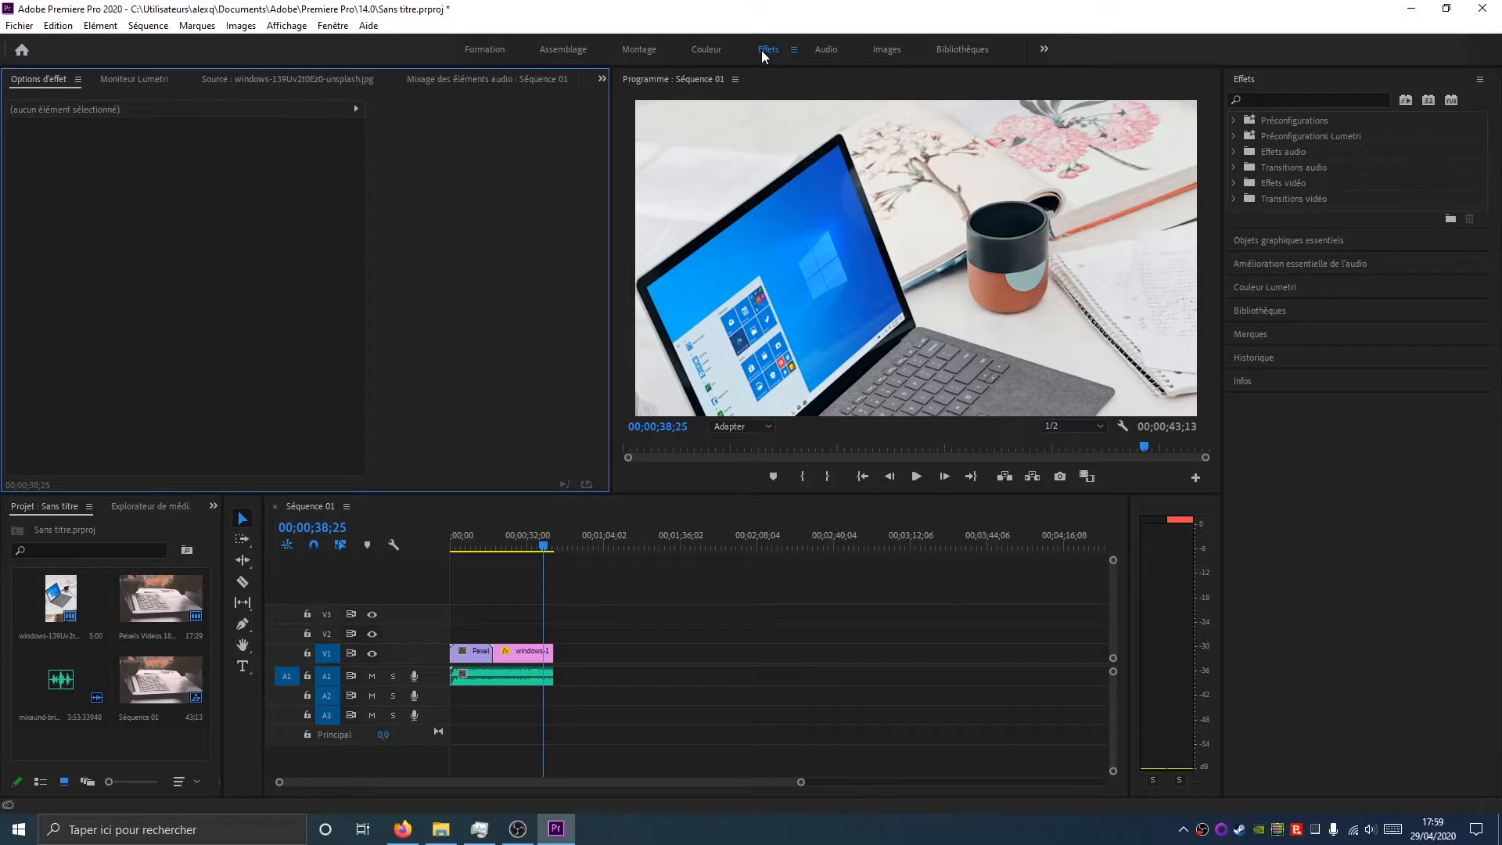
pyautogui.click(710, 44)
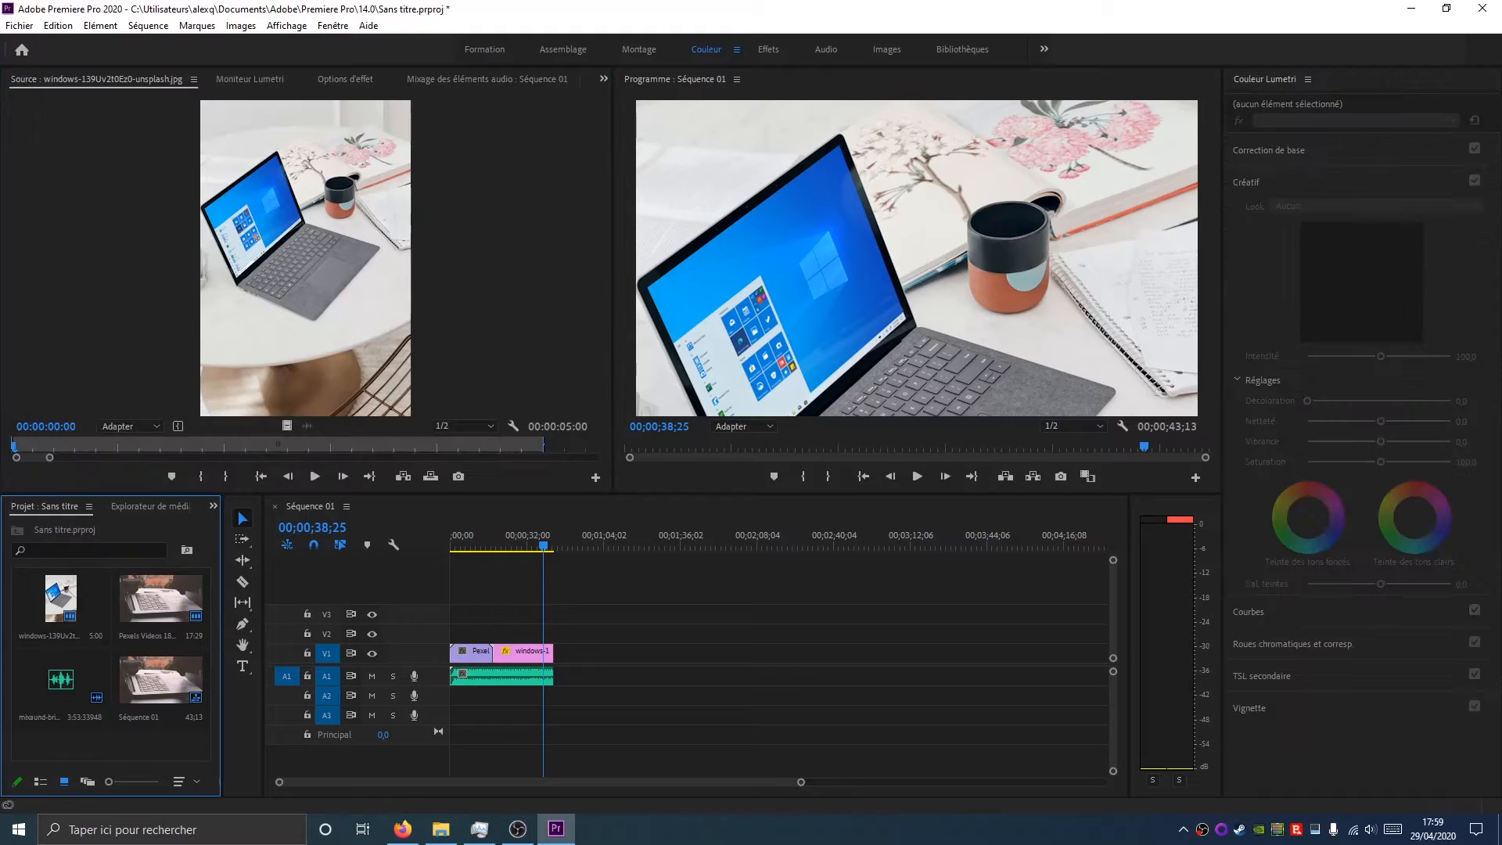
pyautogui.click(769, 54)
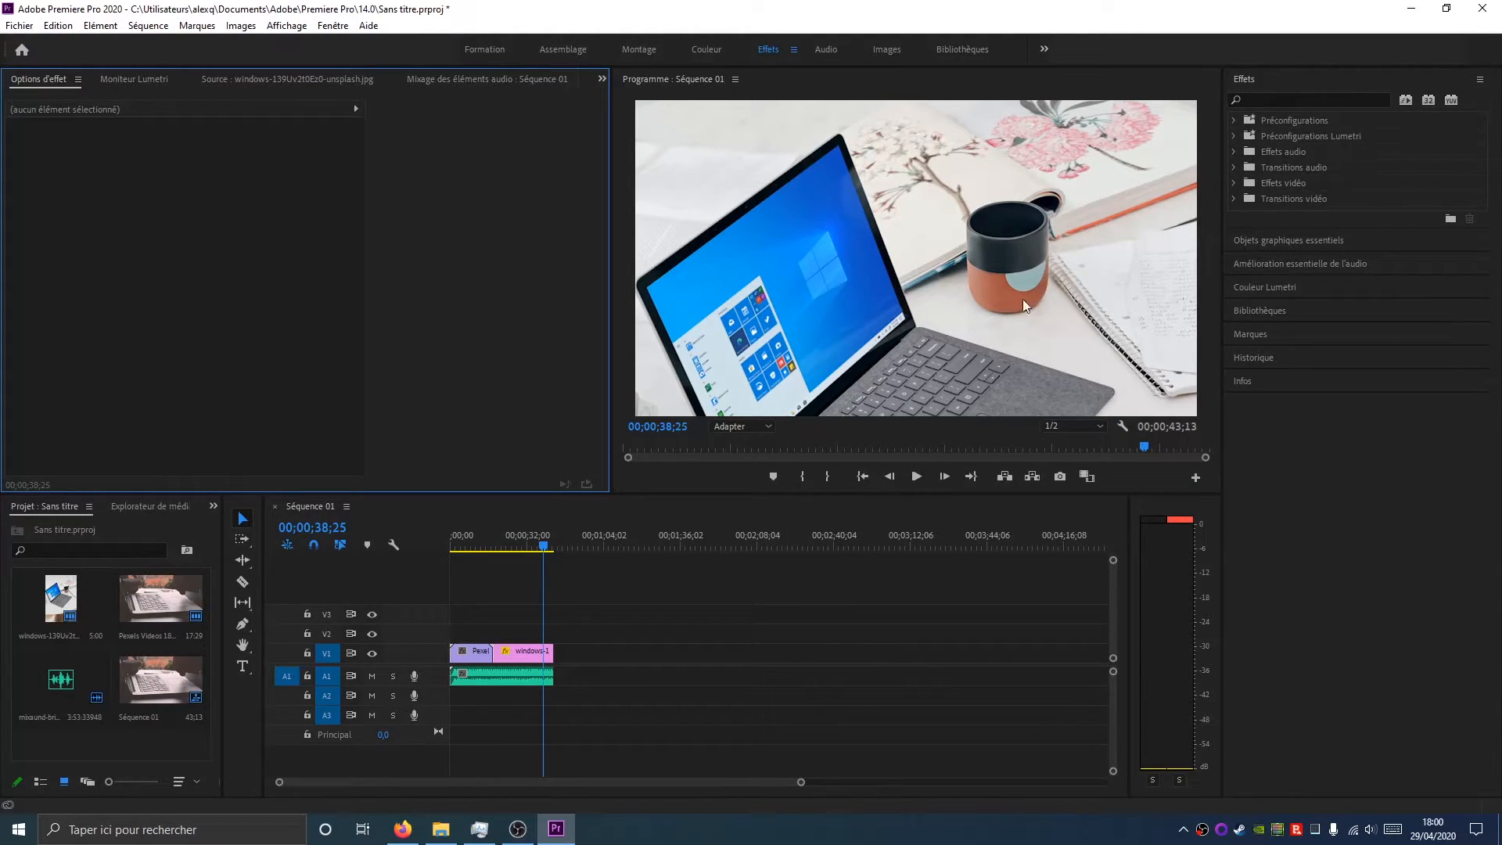
# Select the windows image clip in the timeline to show its effect controls
pyautogui.click(214, 507)
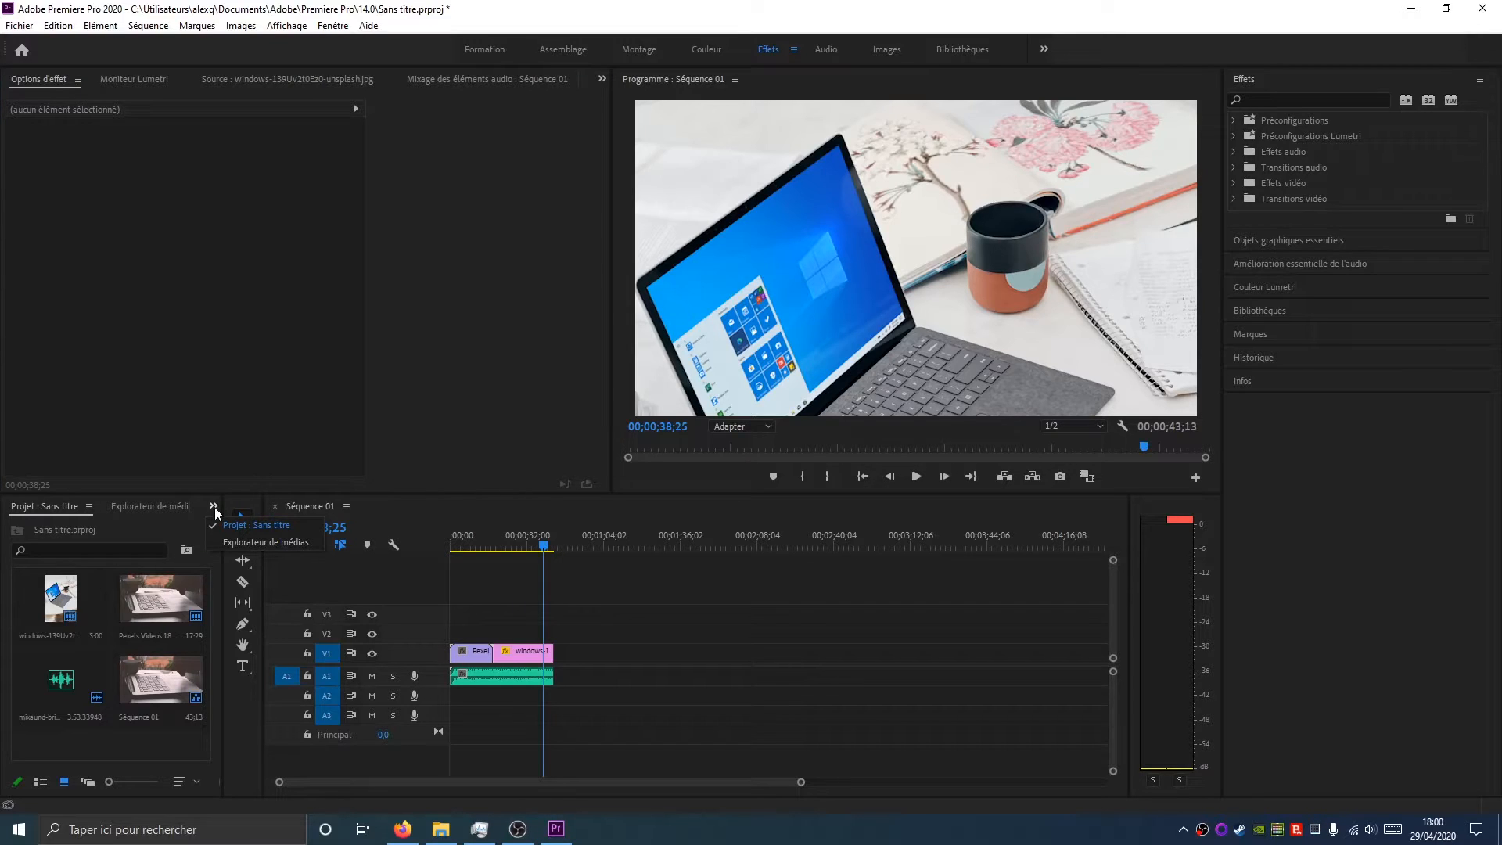
pyautogui.click(1422, 152)
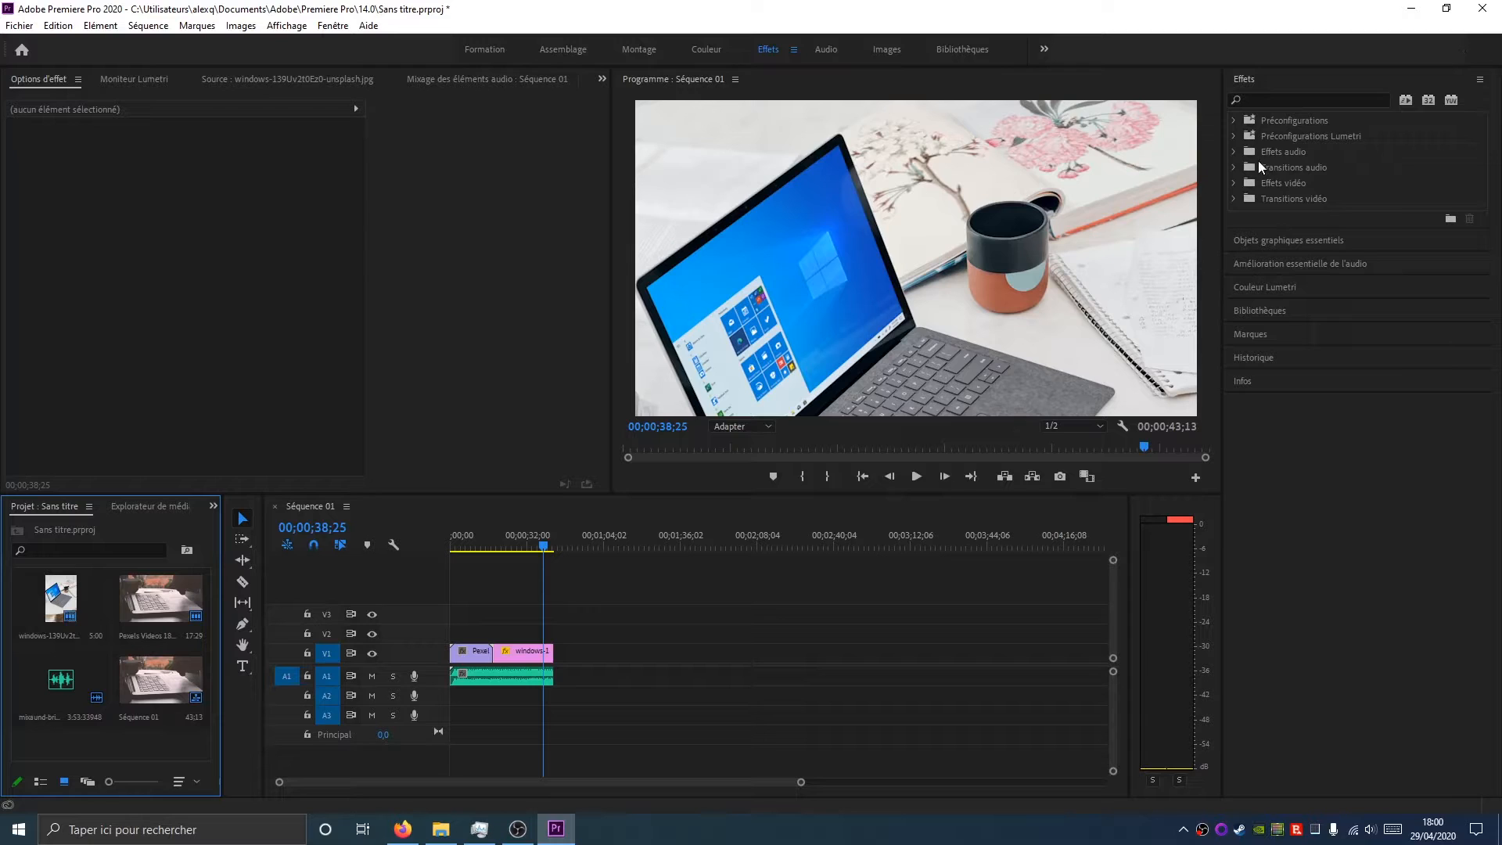
pyautogui.moveTo(543, 547); pyautogui.dragTo(486, 565)
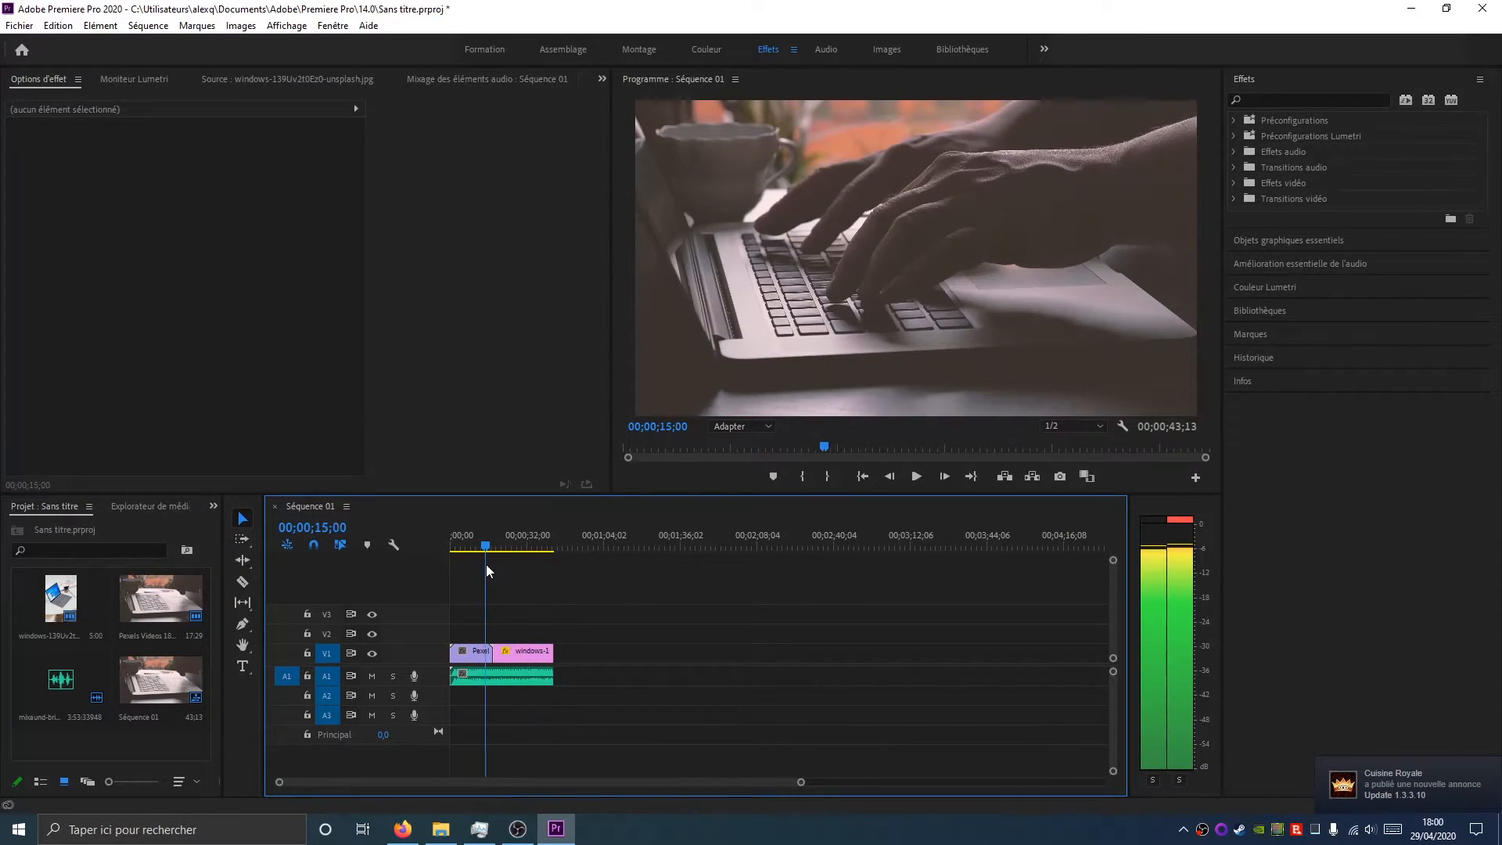
pyautogui.click(474, 654)
pyautogui.click(504, 656)
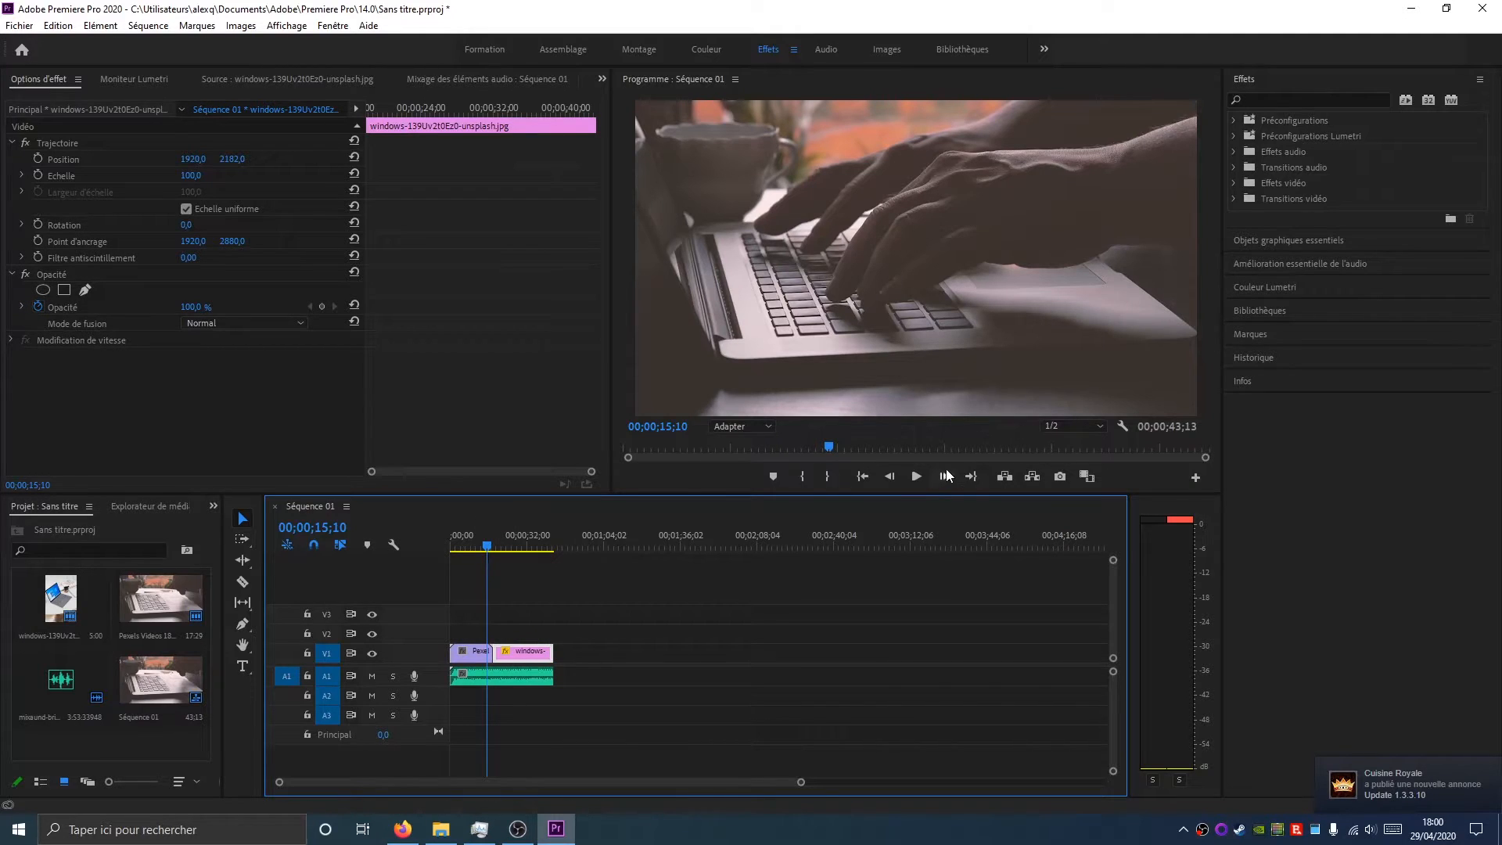
# Play the sequence across the cut between the video and the image clip
pyautogui.click(916, 476)
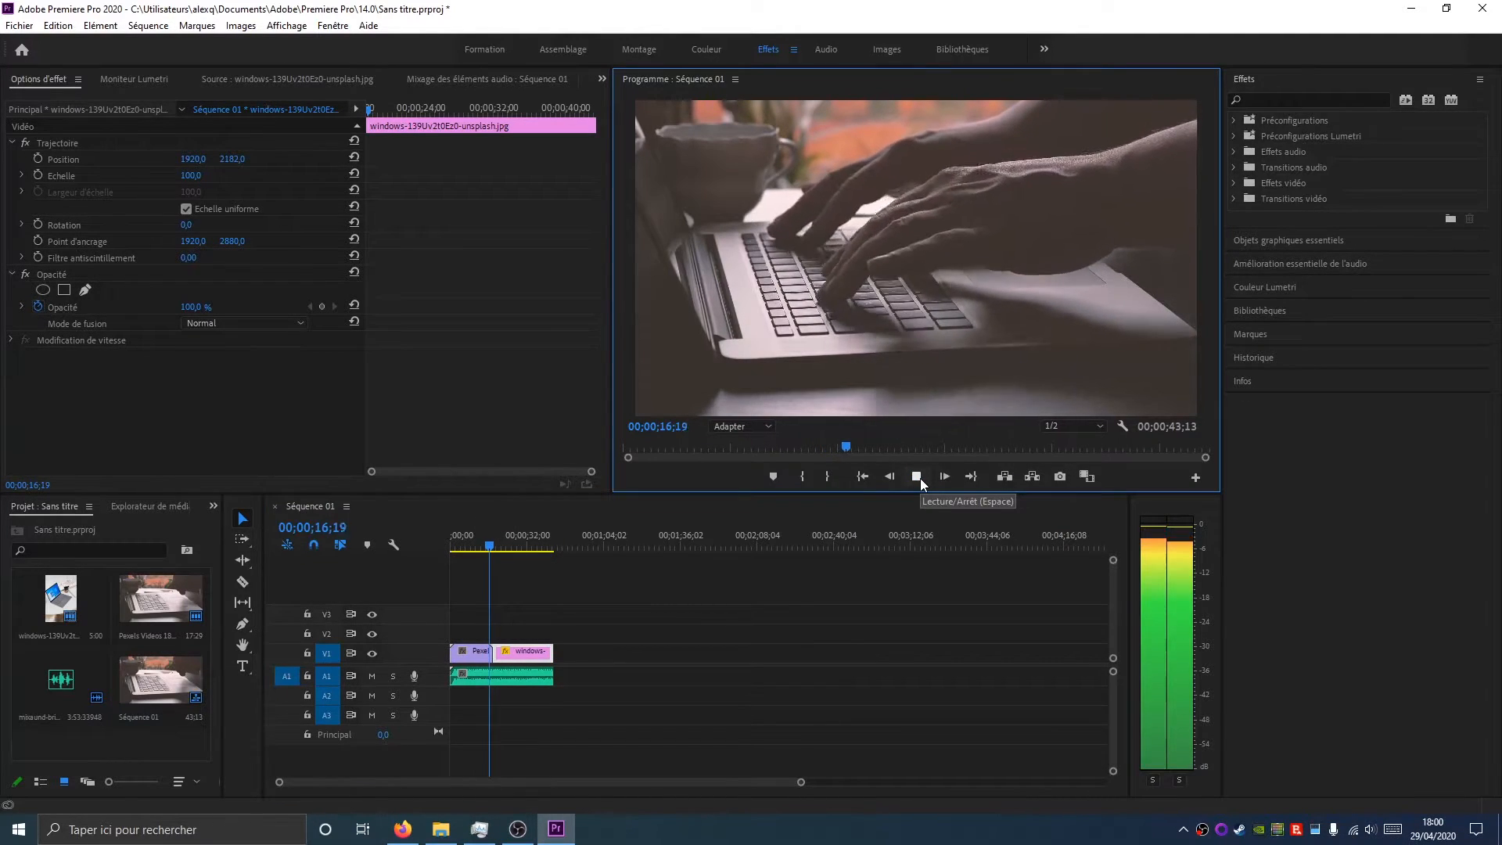
pyautogui.click(917, 476)
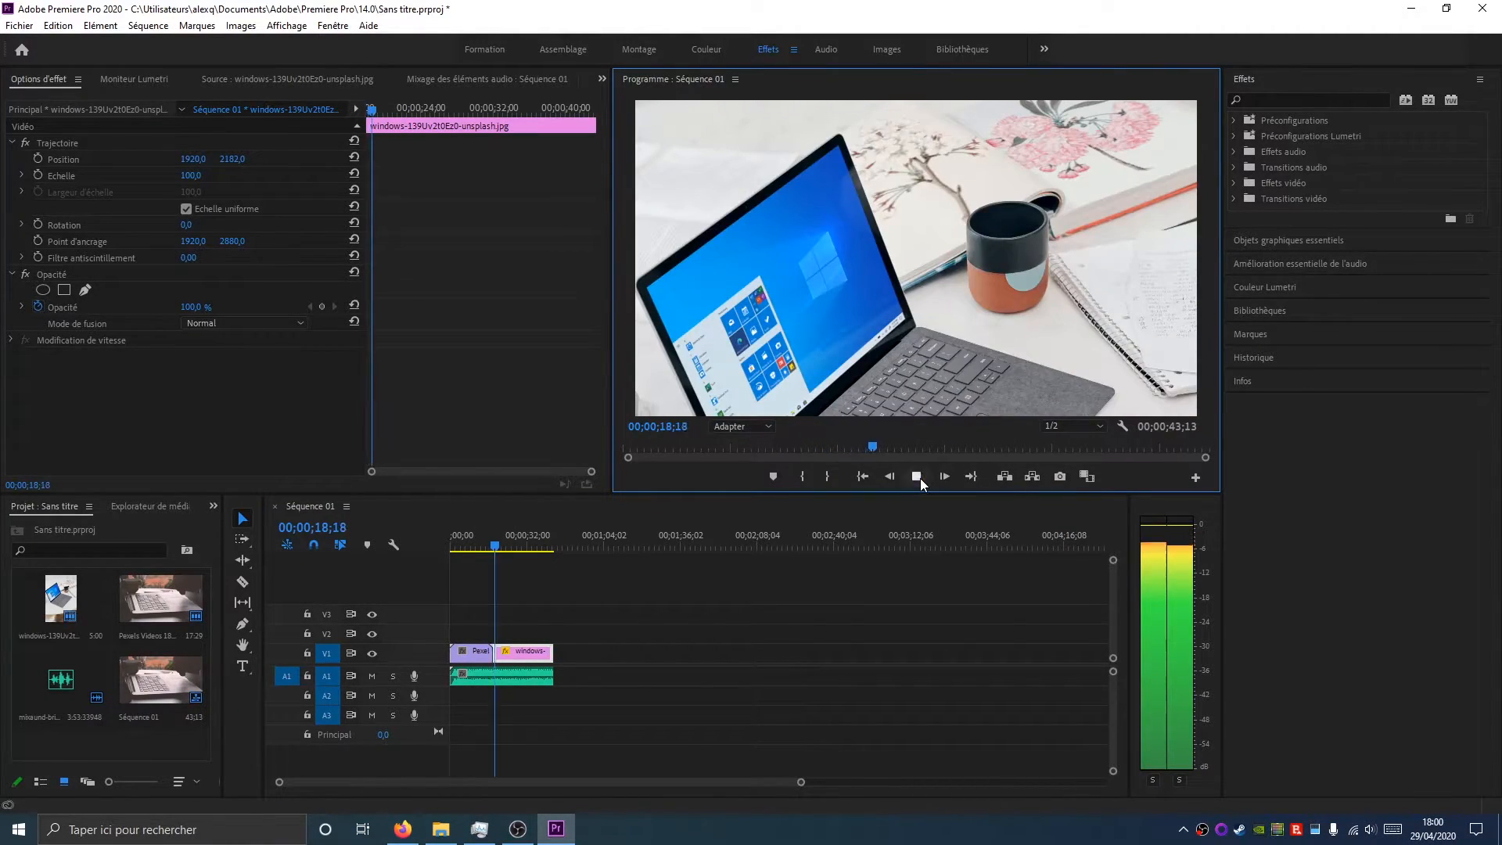
# Apply the Fondu enchaîné video transition to the cut between the video clip and the windows image clip
pyautogui.click(1234, 151)
pyautogui.click(1233, 151)
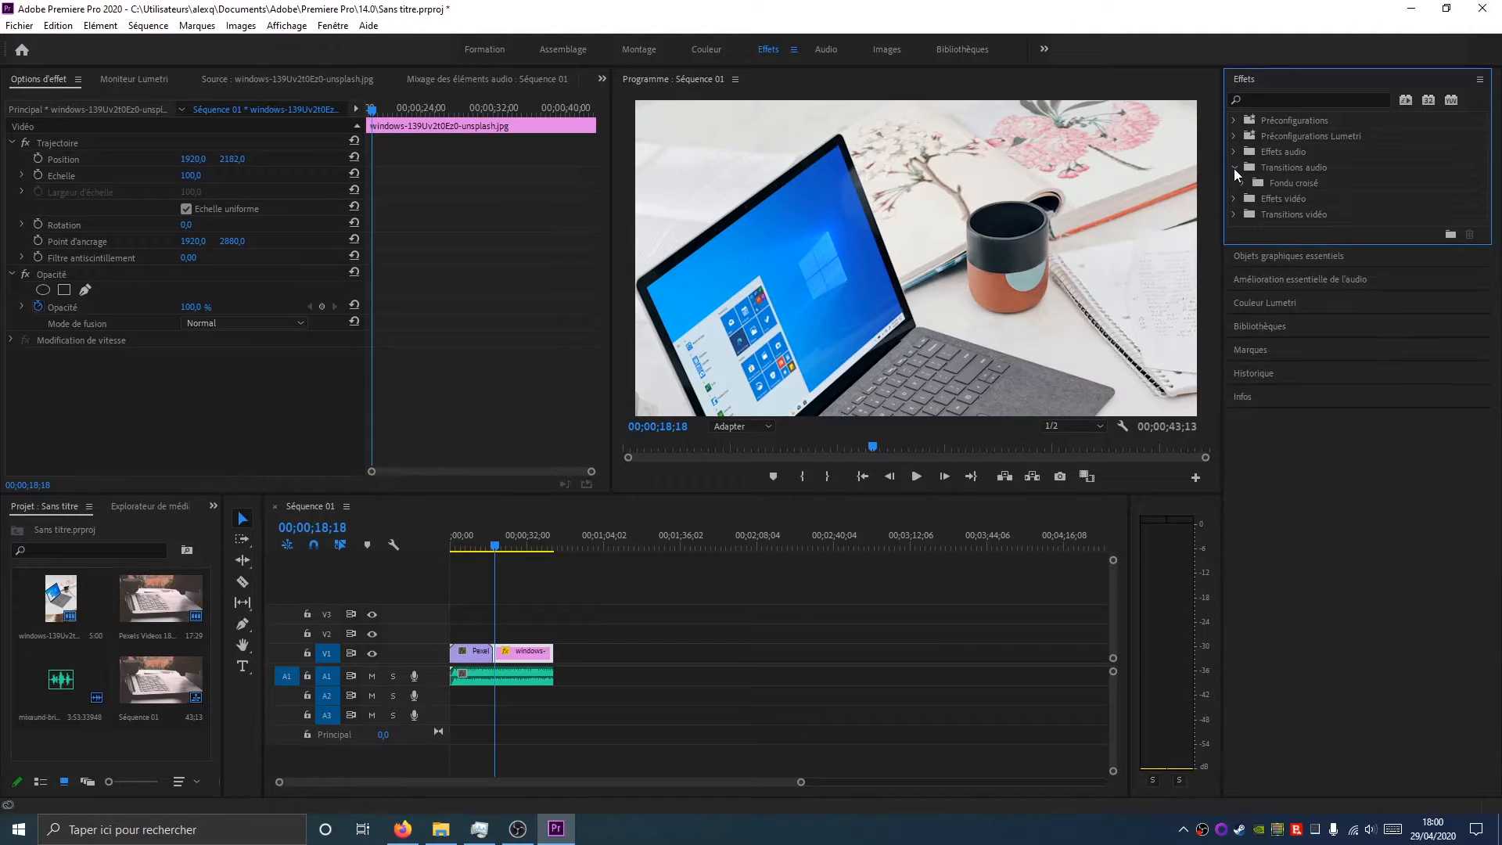
pyautogui.click(1234, 198)
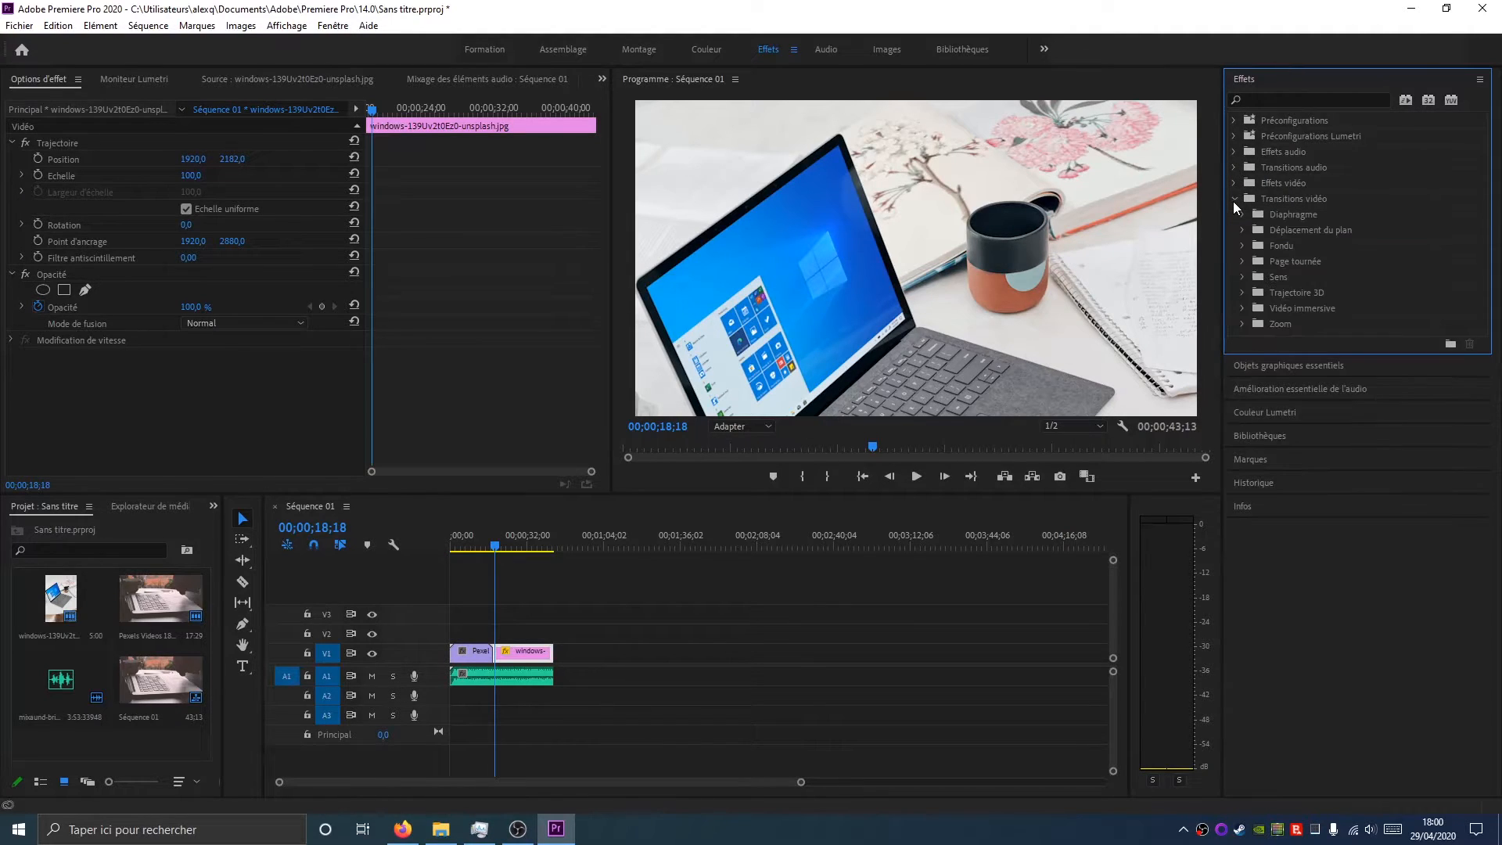
pyautogui.click(1243, 246)
pyautogui.moveTo(1298, 321); pyautogui.dragTo(494, 654)
# Play back the sequence across the new transition and through to the end of the sequence
pyautogui.moveTo(493, 547); pyautogui.dragTo(487, 548)
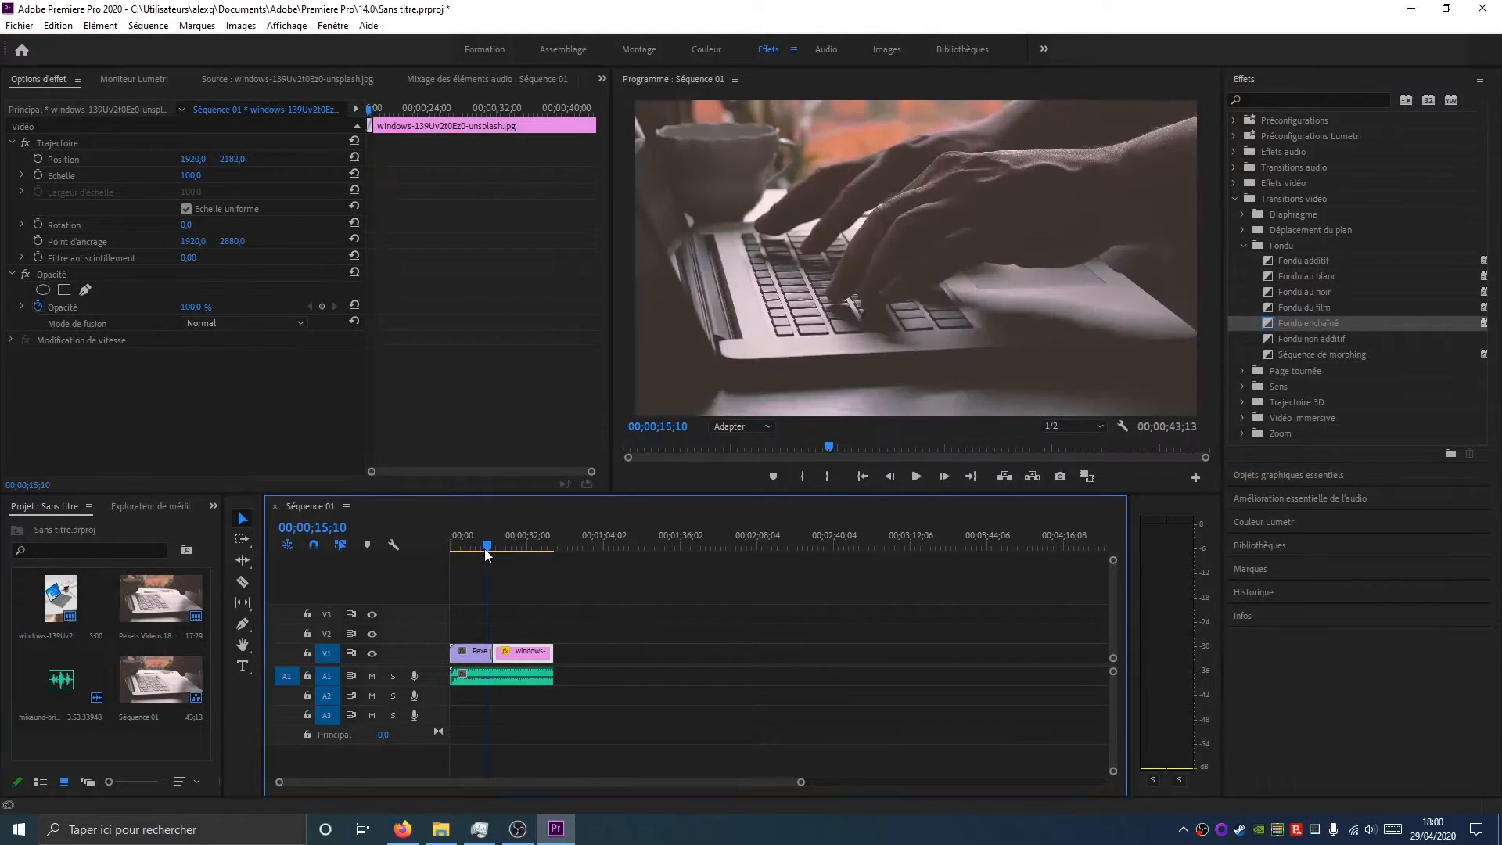
pyautogui.click(916, 476)
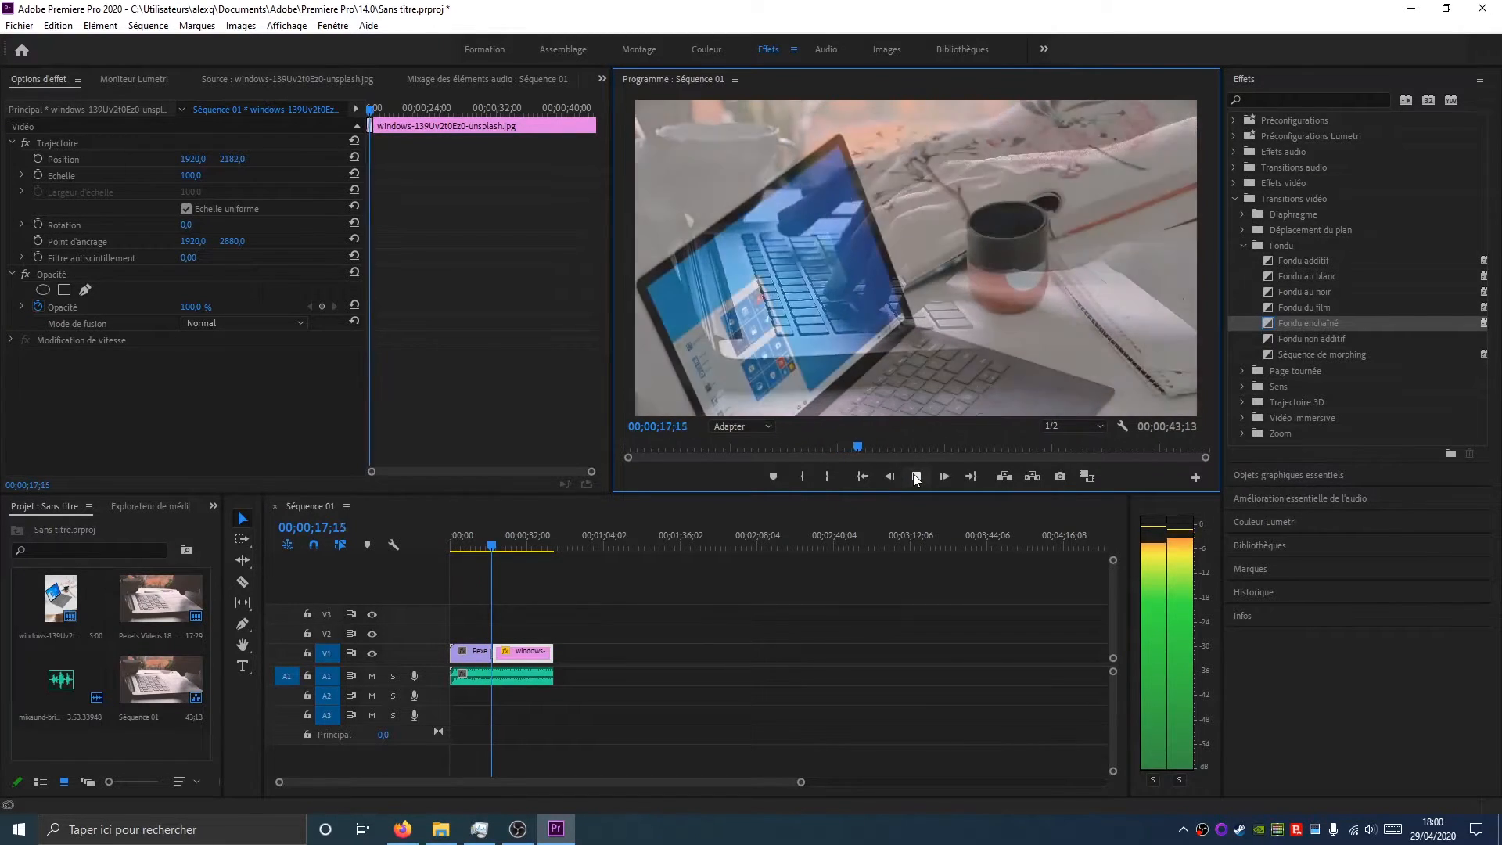
pyautogui.click(916, 477)
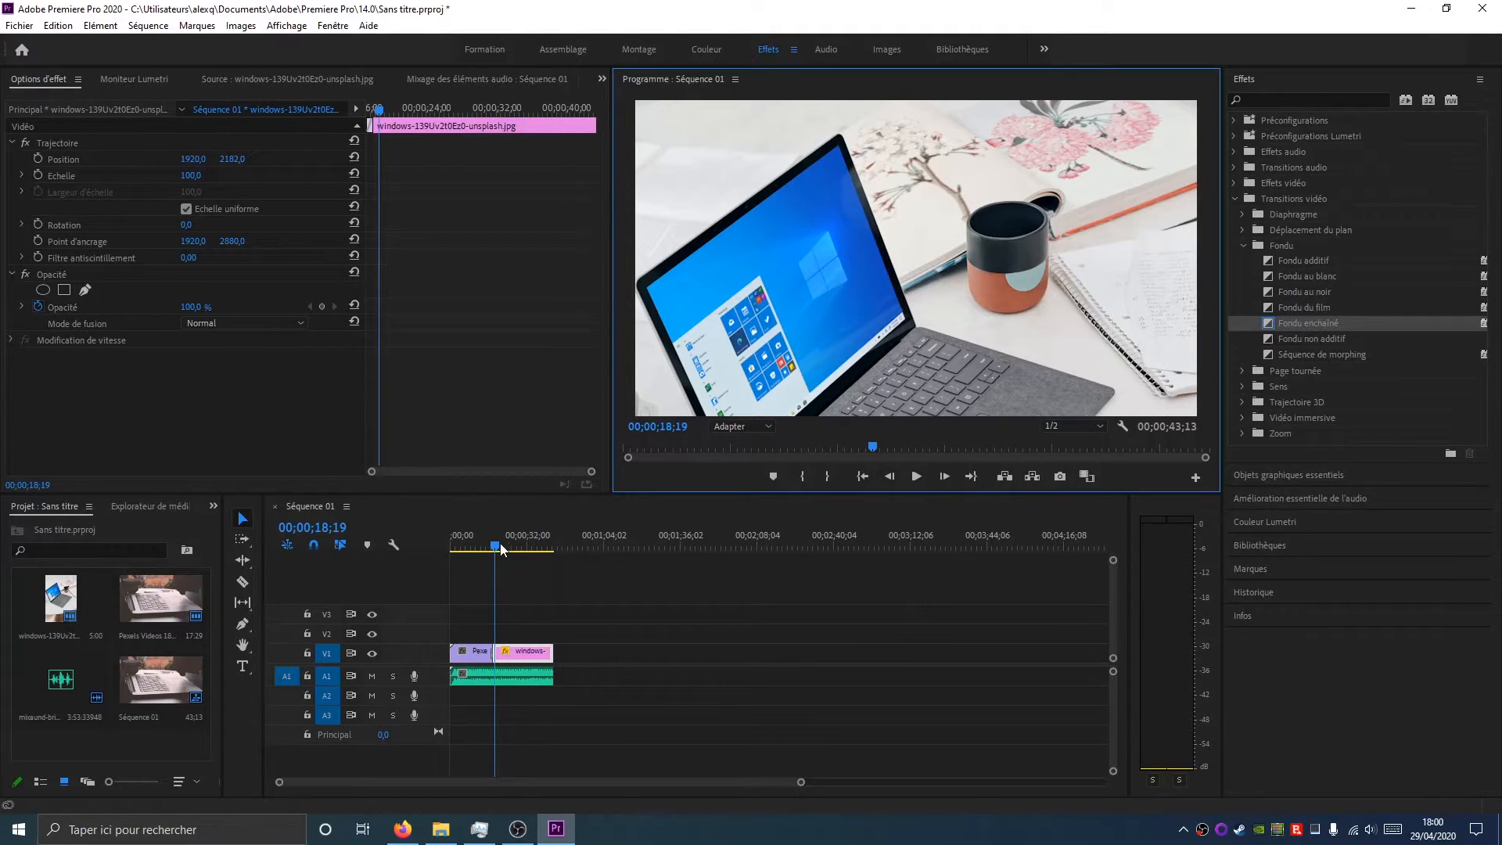
pyautogui.moveTo(499, 543); pyautogui.dragTo(551, 552)
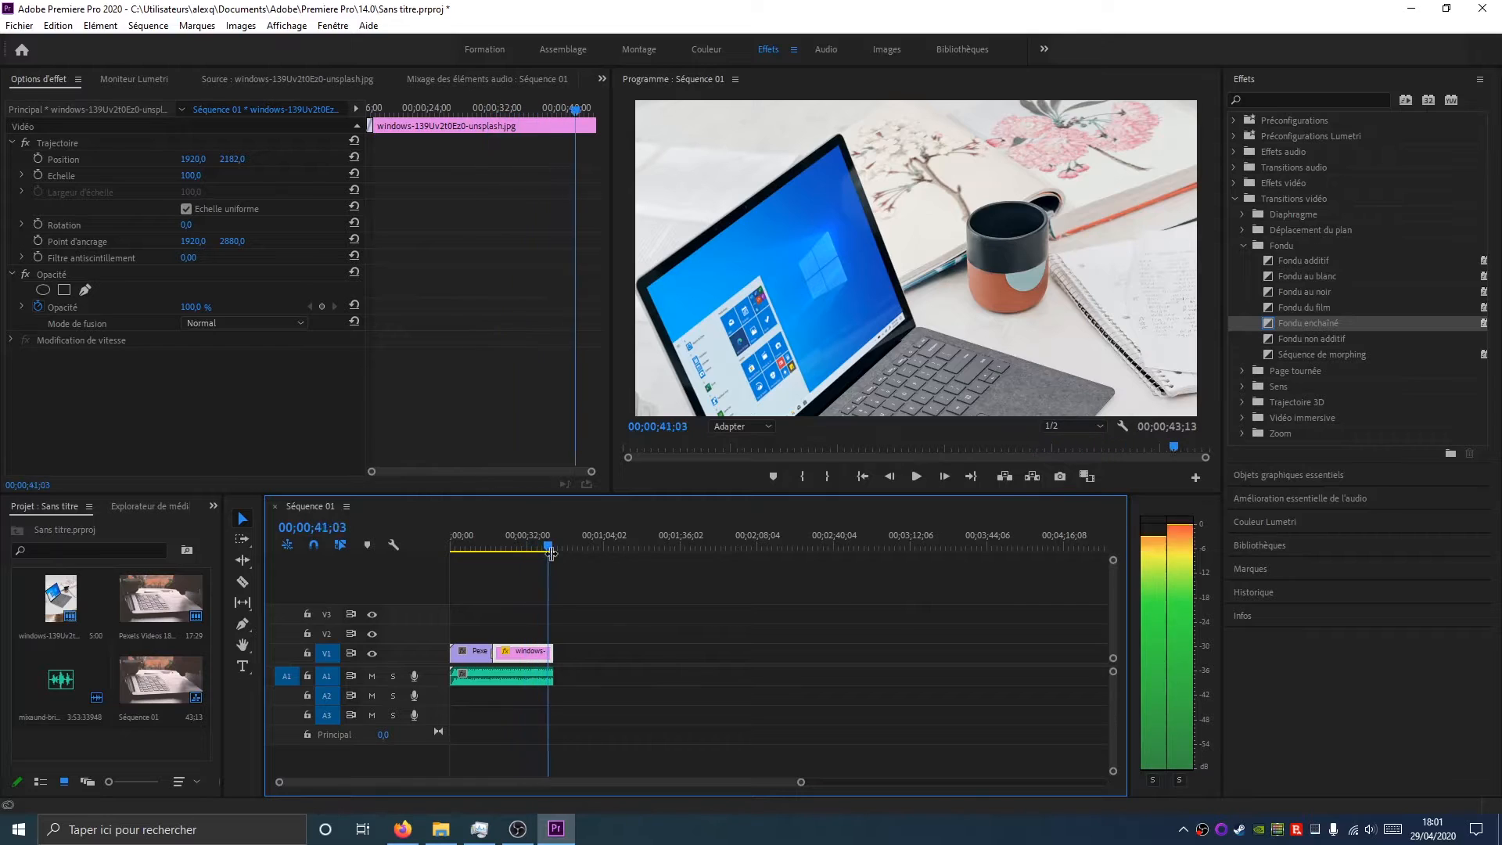
pyautogui.click(917, 477)
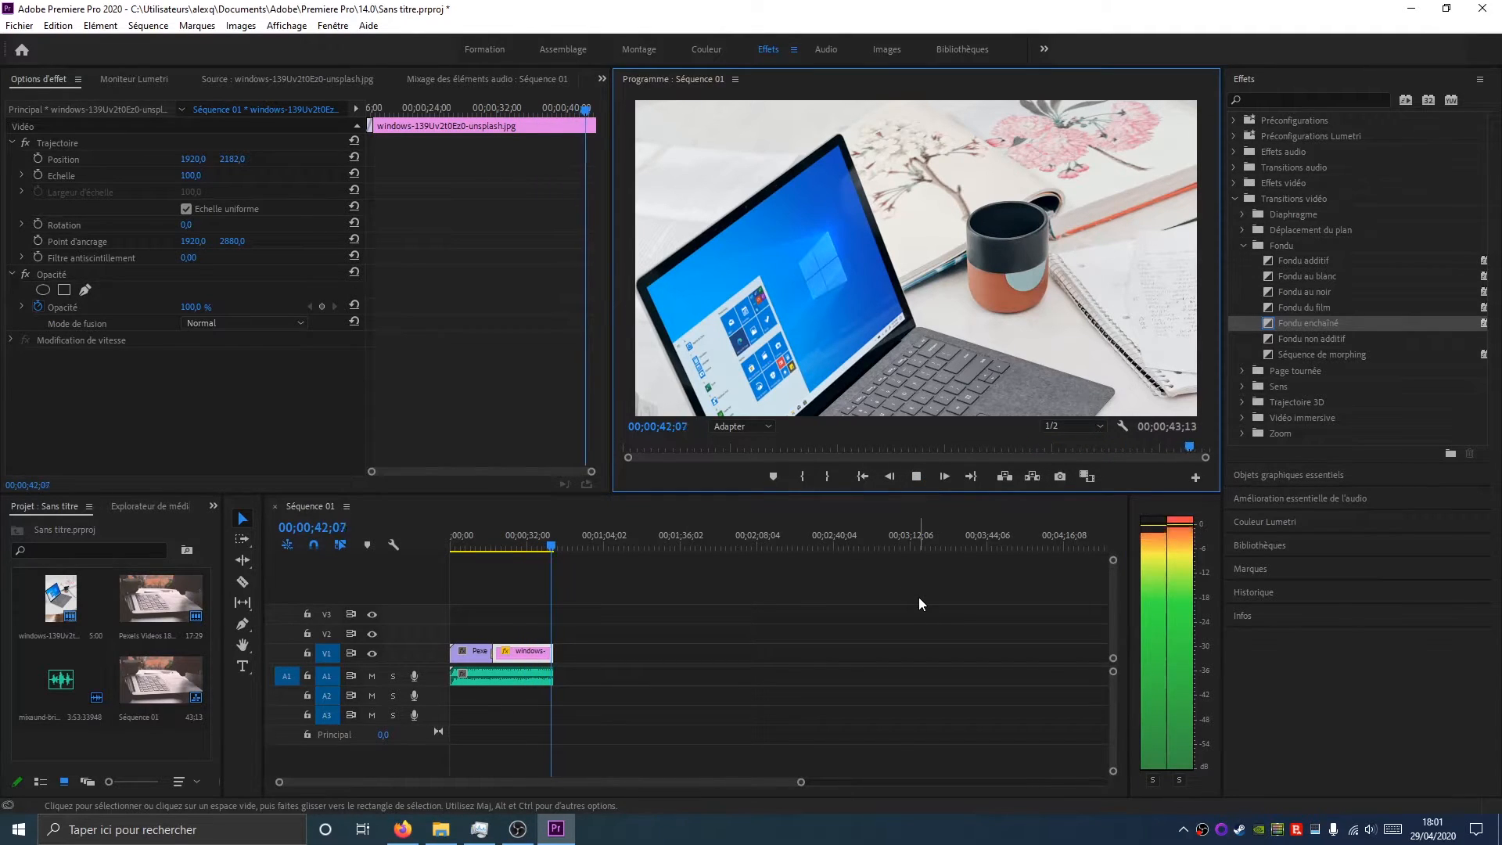
pyautogui.click(923, 471)
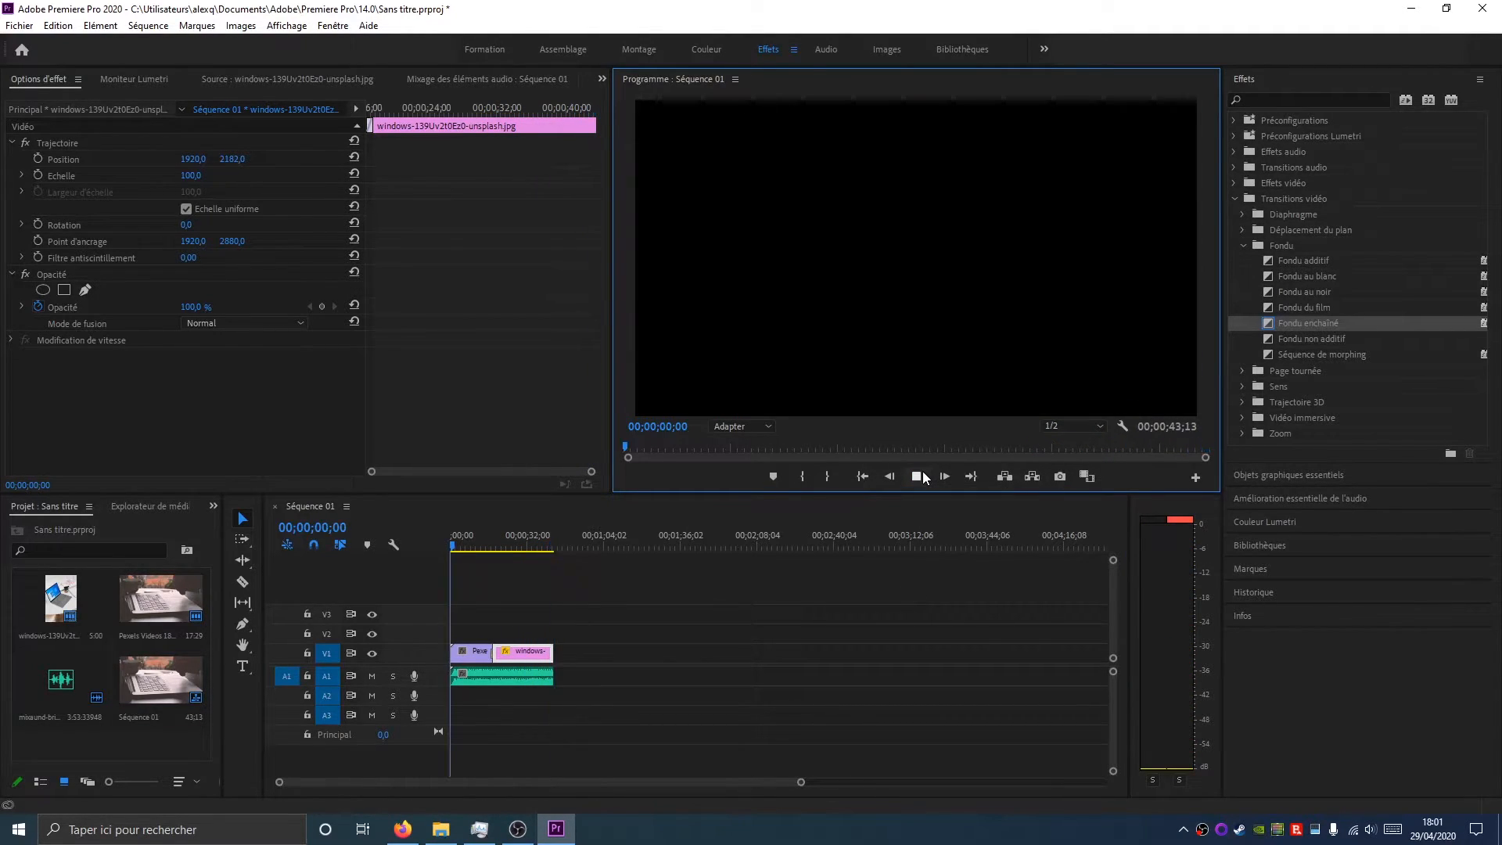
pyautogui.click(559, 547)
pyautogui.click(553, 550)
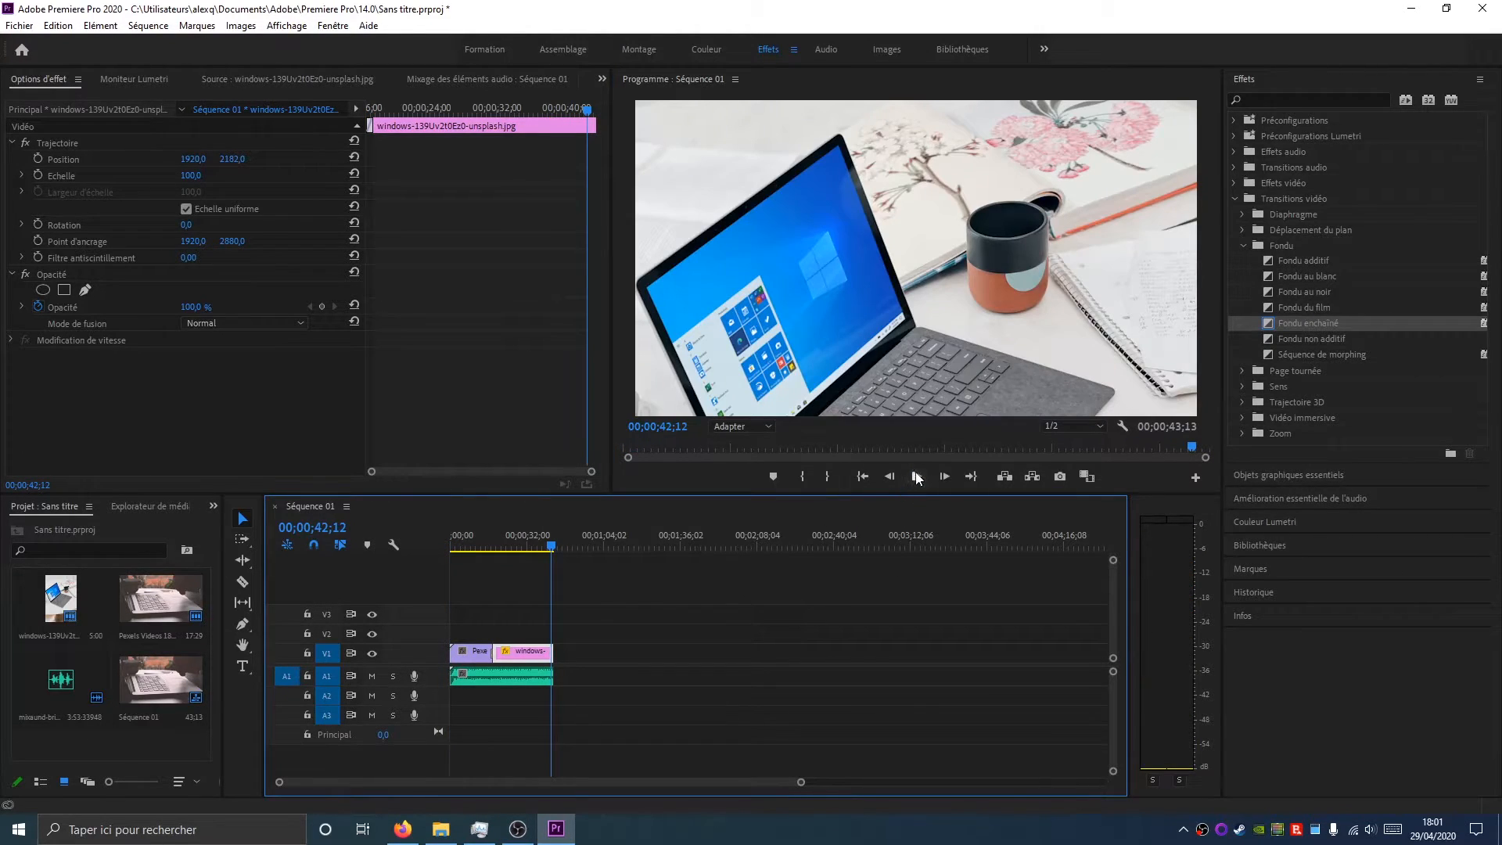
pyautogui.click(917, 477)
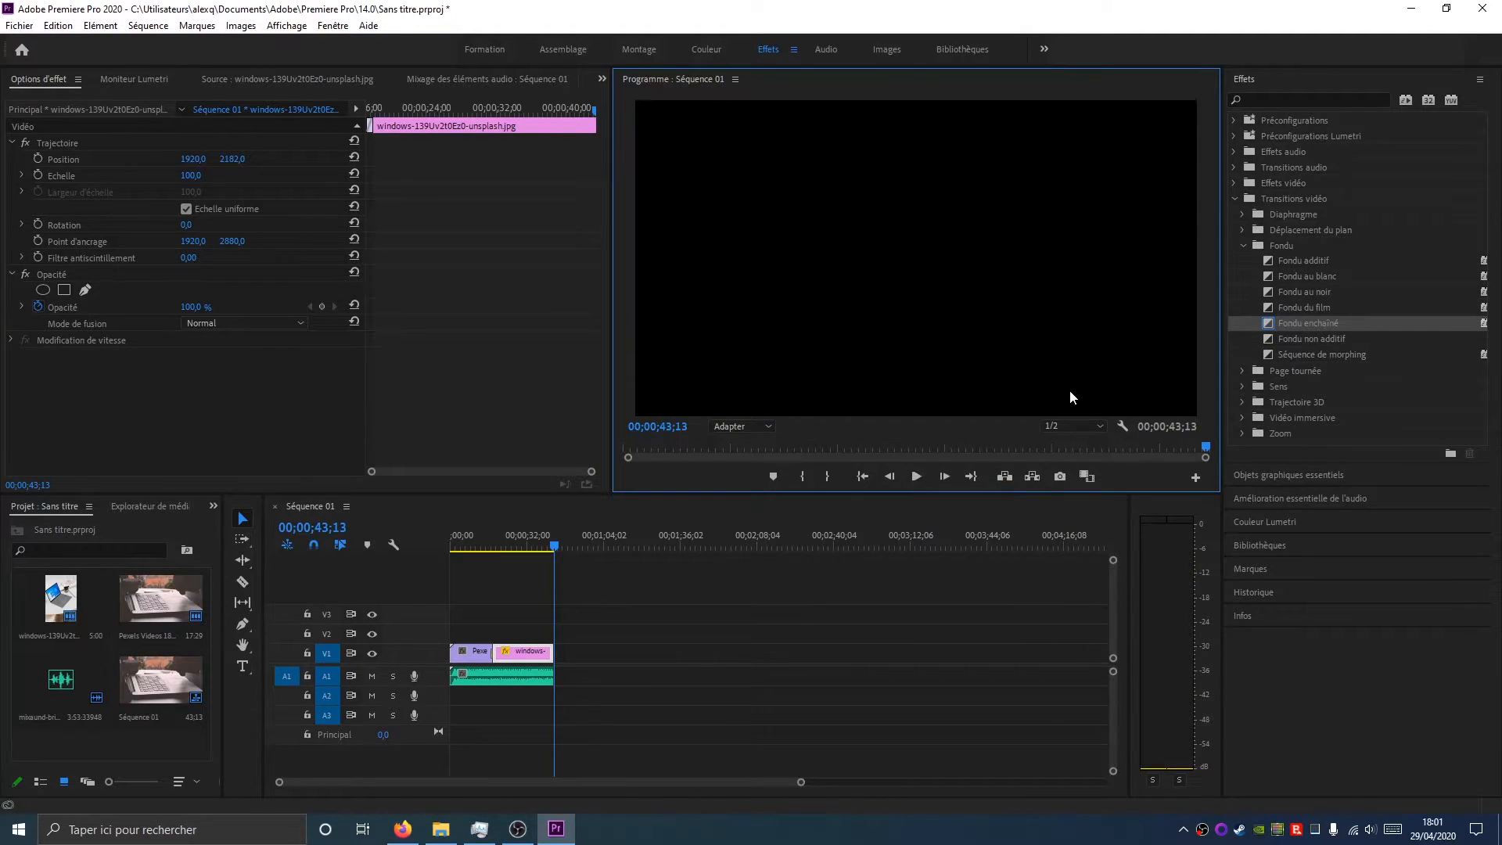
# Add a Fondu enchaîné transition to the end of the windows image clip and play it back
pyautogui.moveTo(1290, 321); pyautogui.dragTo(552, 658)
pyautogui.click(552, 543)
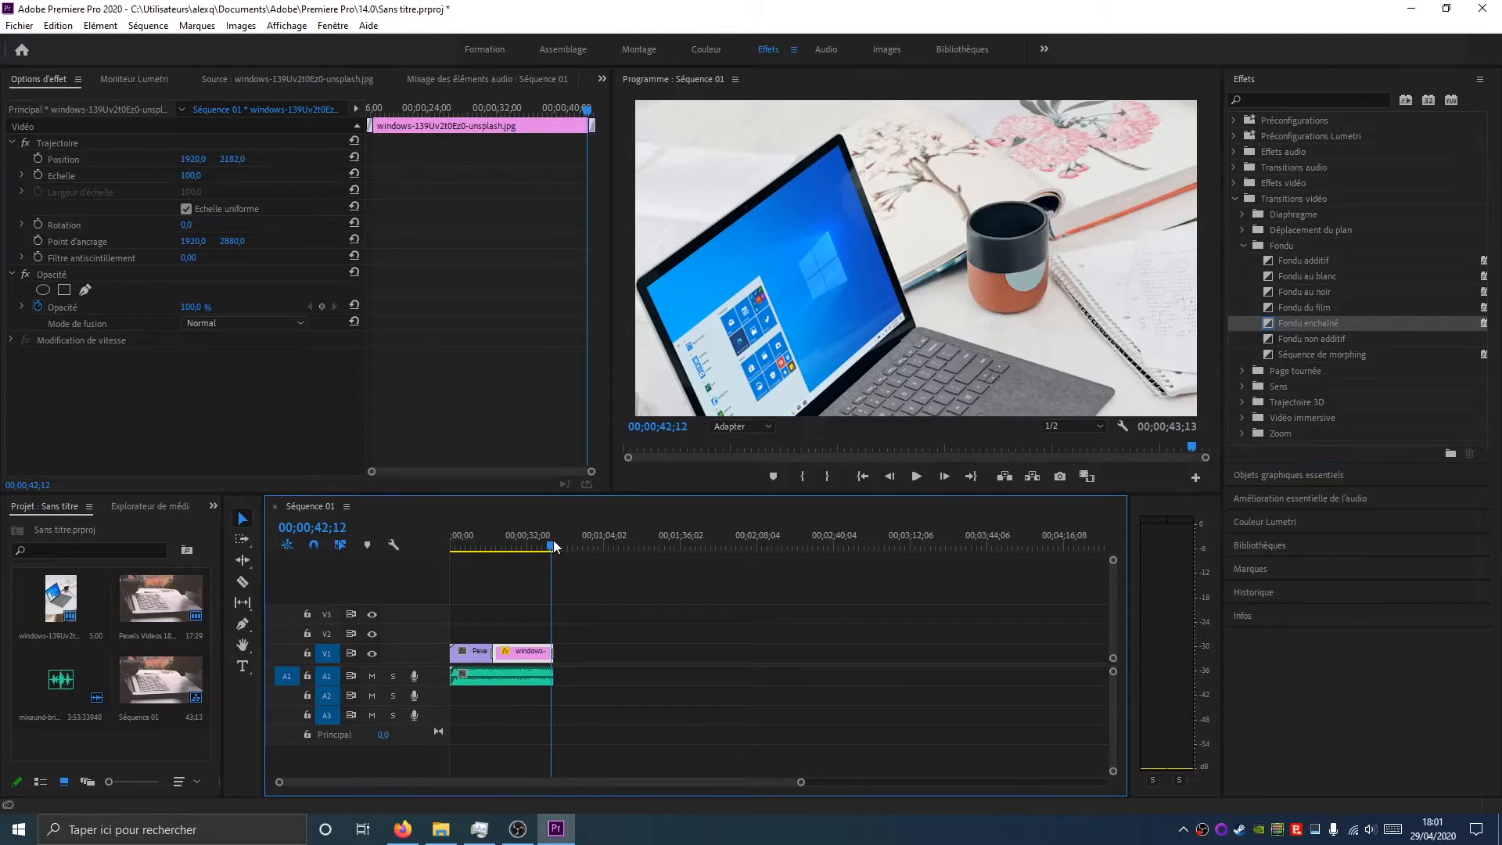
pyautogui.click(920, 478)
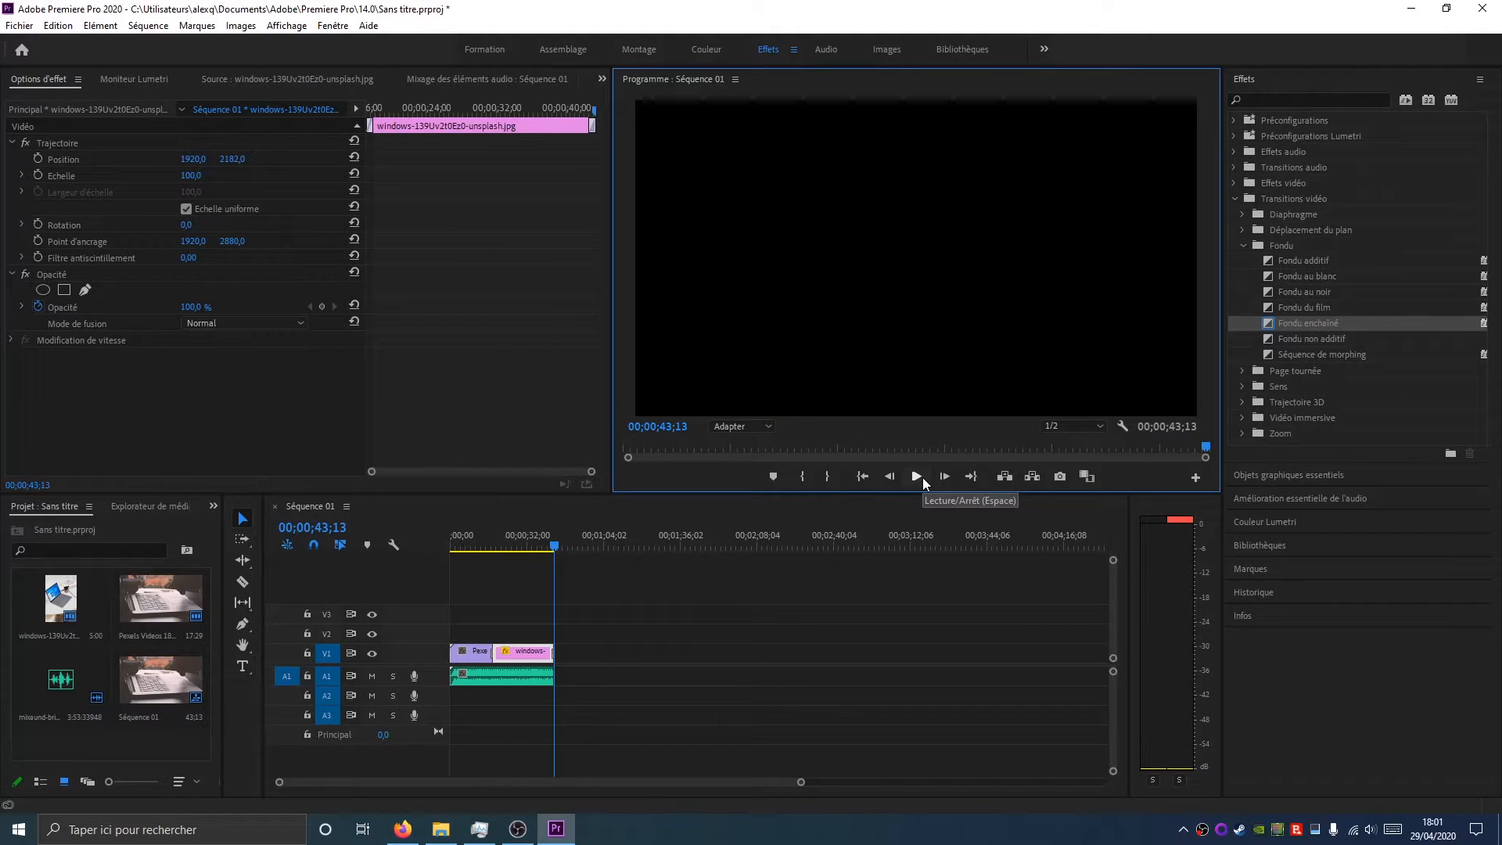
# Add a Fondu enchaîné transition to the start of the video clip and preview the opening
pyautogui.moveTo(535, 540); pyautogui.dragTo(423, 548)
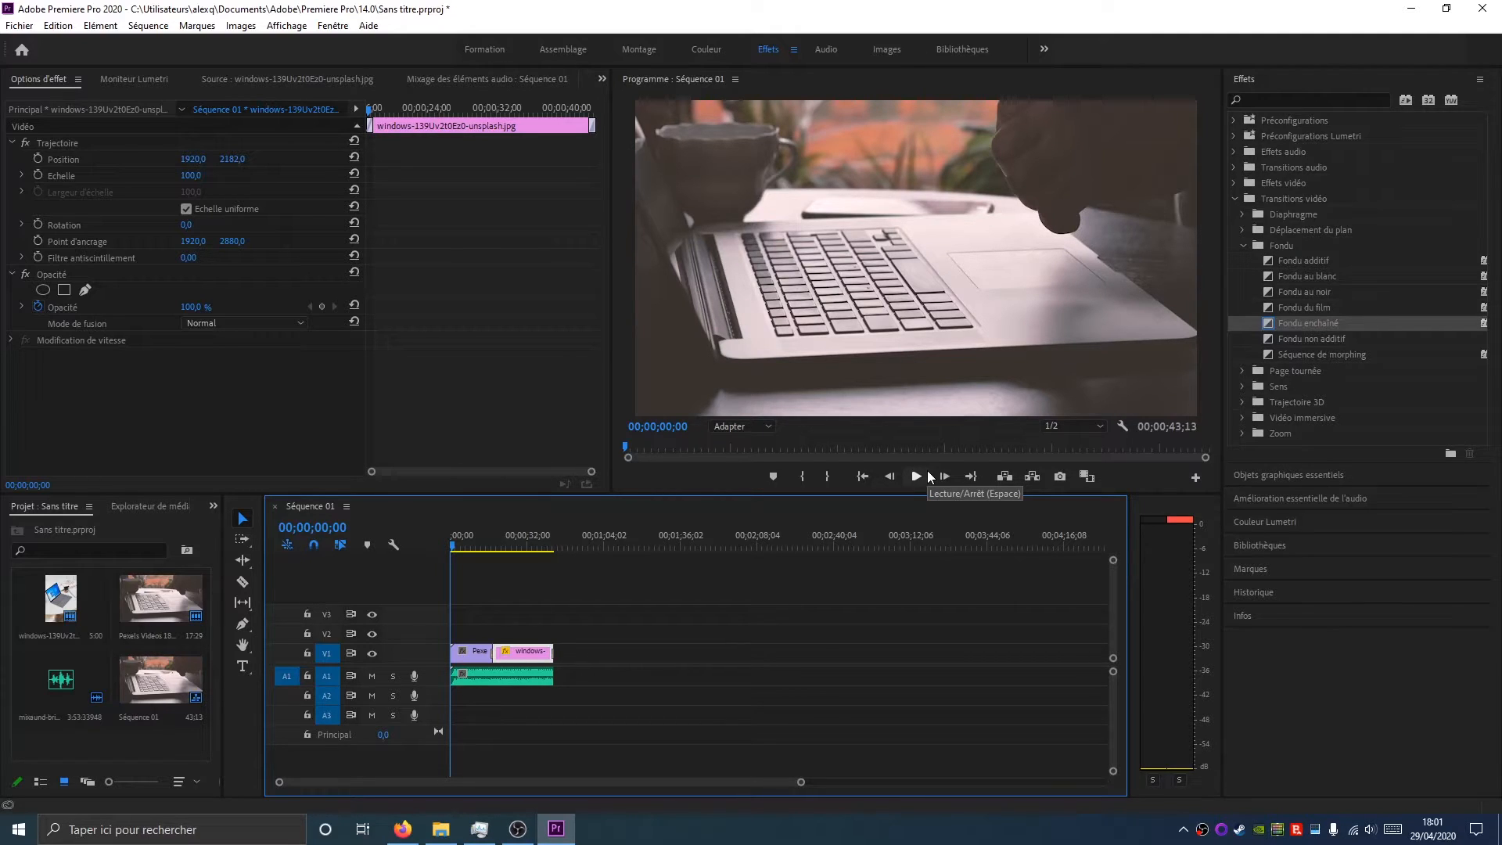
pyautogui.click(929, 474)
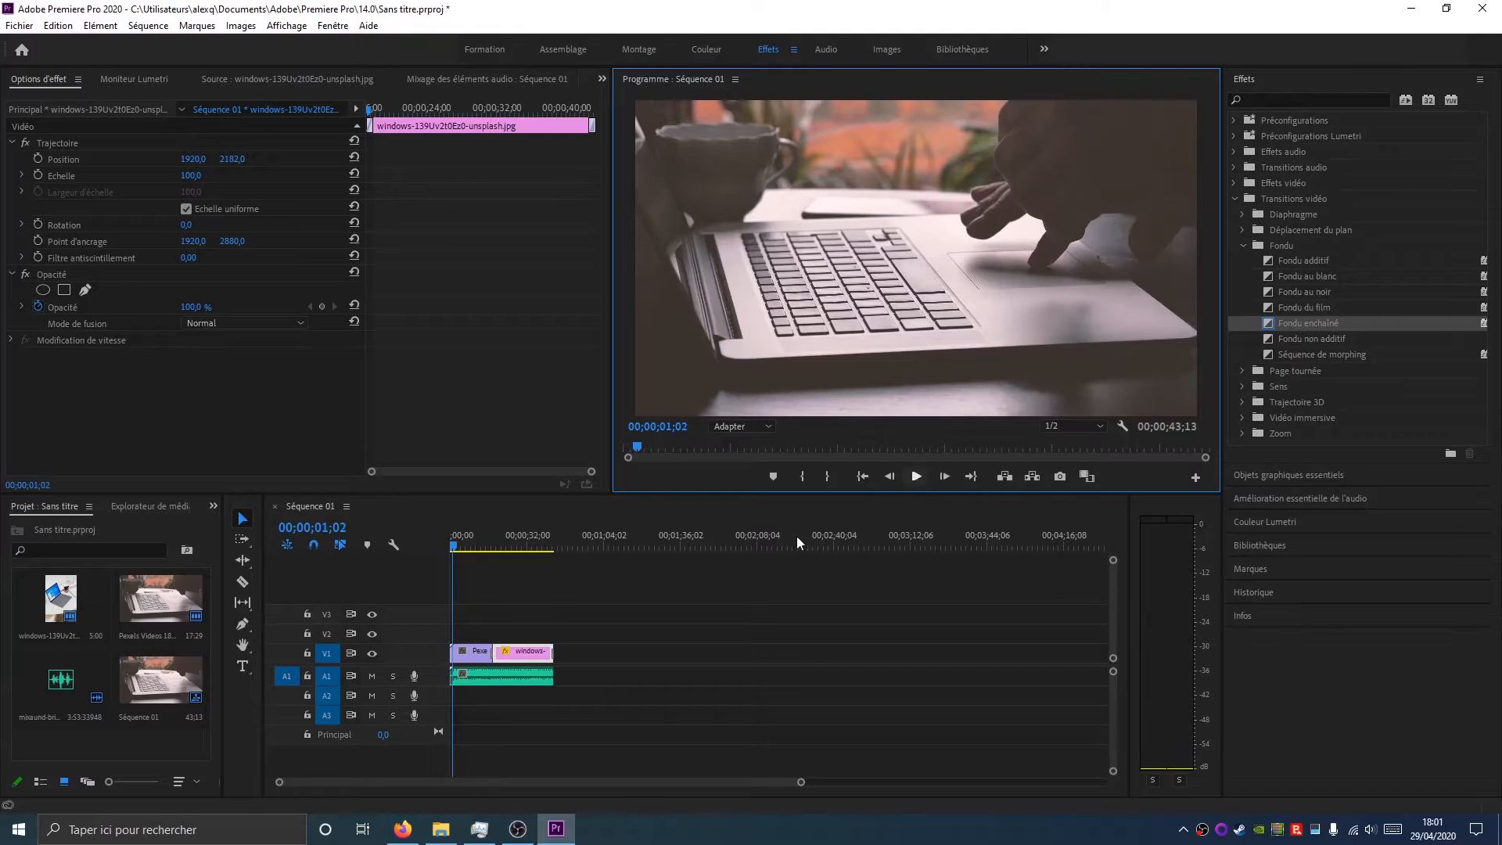
pyautogui.moveTo(455, 545); pyautogui.dragTo(448, 549)
pyautogui.click(1293, 327)
pyautogui.moveTo(1292, 333); pyautogui.dragTo(461, 654)
pyautogui.click(916, 475)
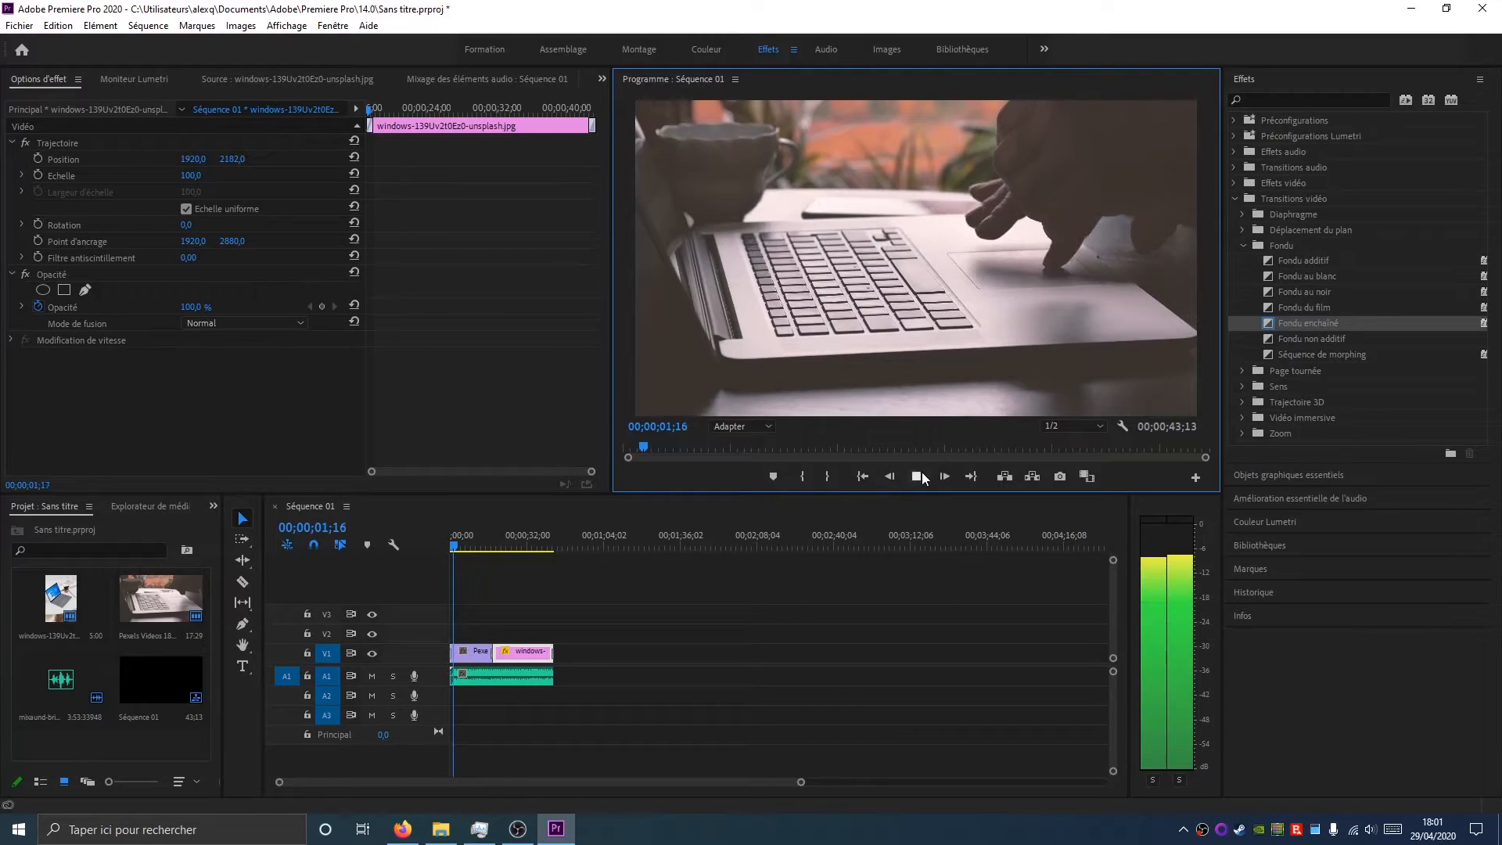
pyautogui.click(919, 476)
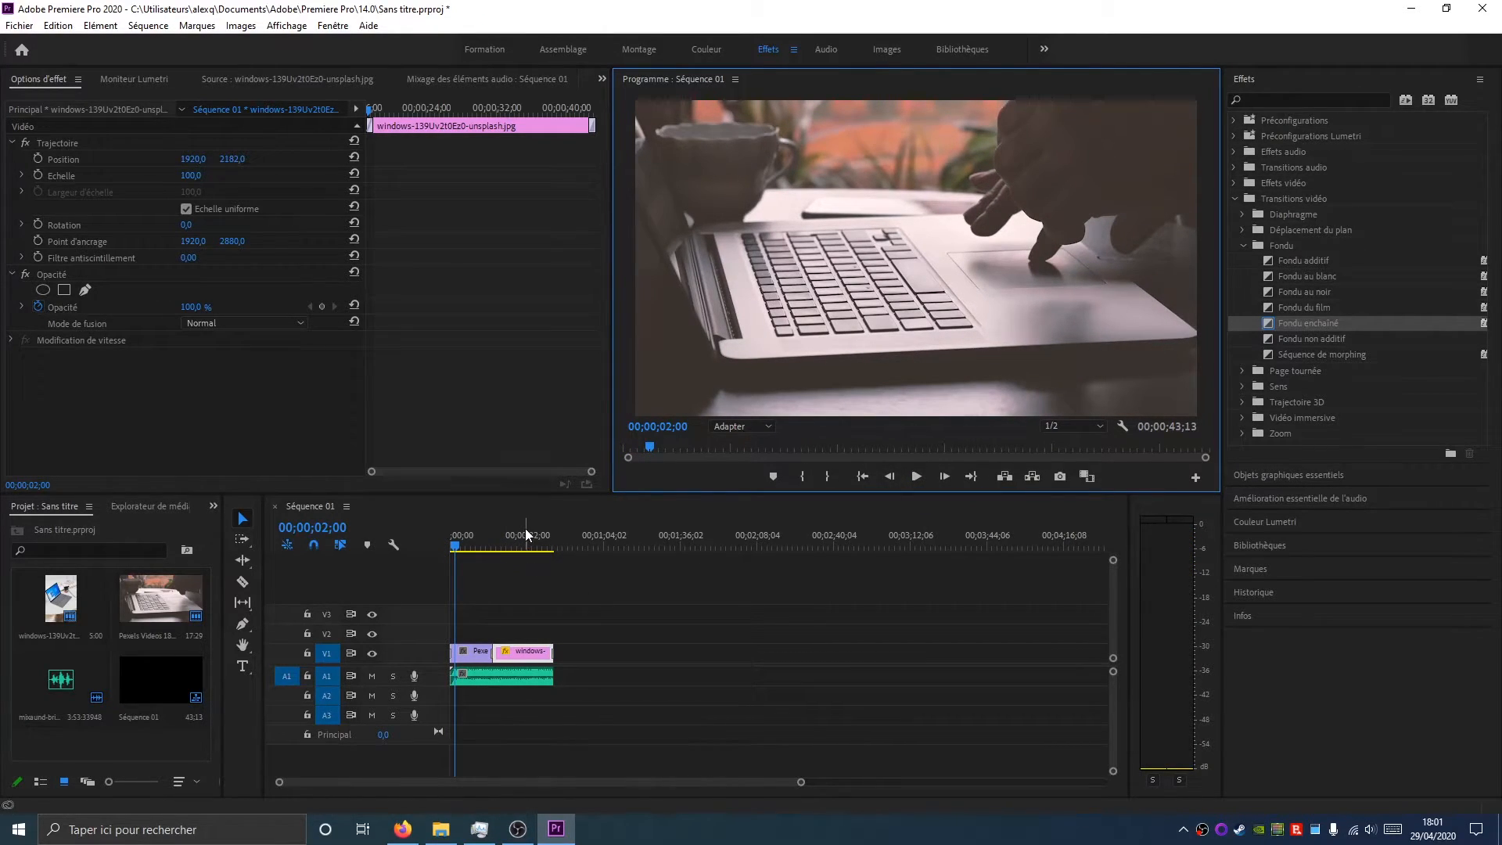
# Play the sequence again from near its end
pyautogui.click(541, 529)
pyautogui.moveTo(542, 529); pyautogui.dragTo(545, 532)
pyautogui.click(917, 476)
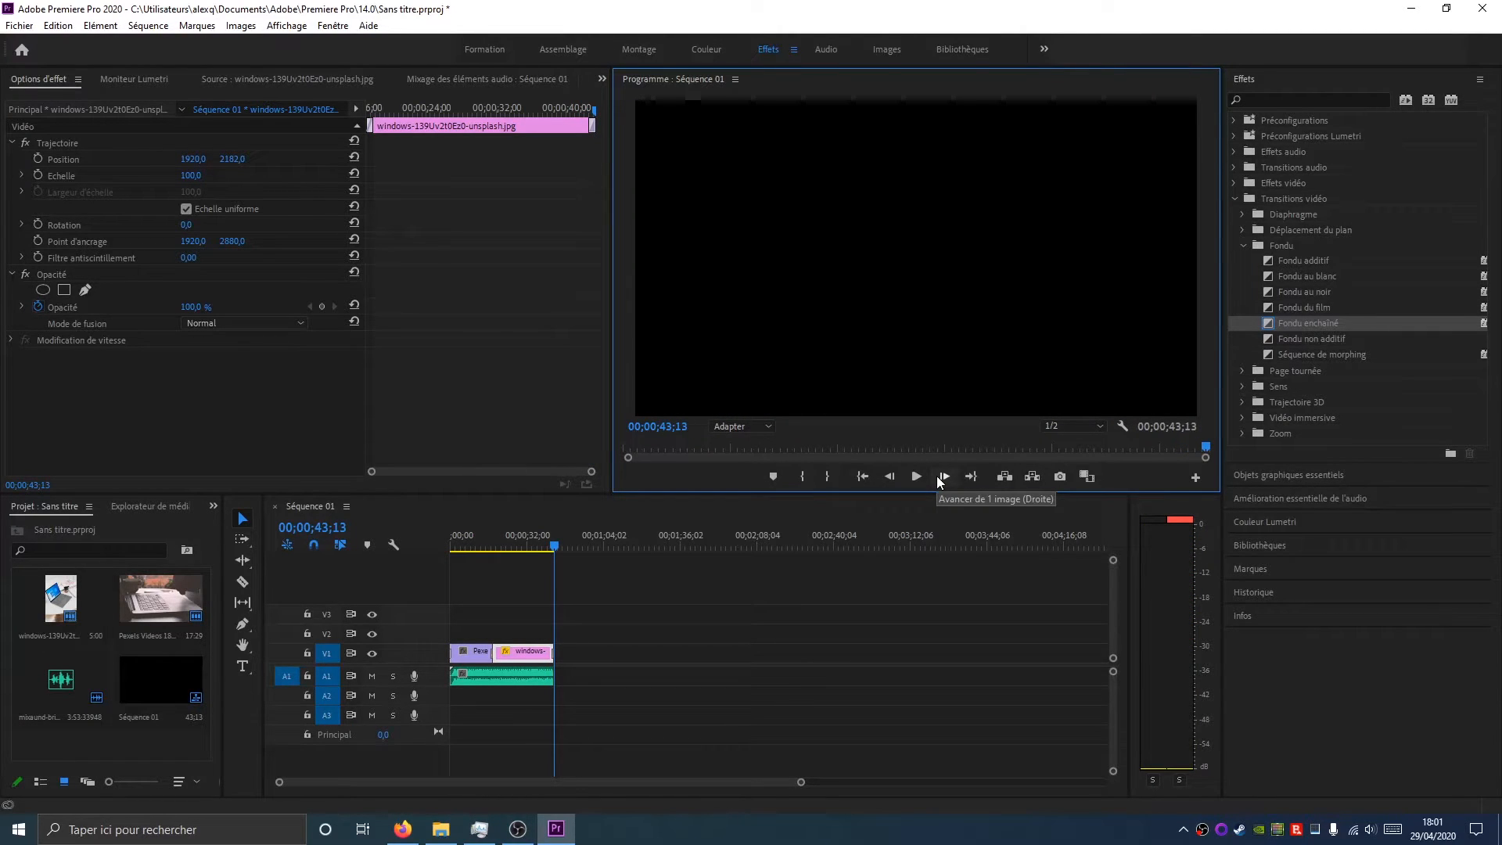
# Apply the Puissance constante crossfade audio transition to the end of the music clip
pyautogui.click(1236, 166)
pyautogui.click(1242, 183)
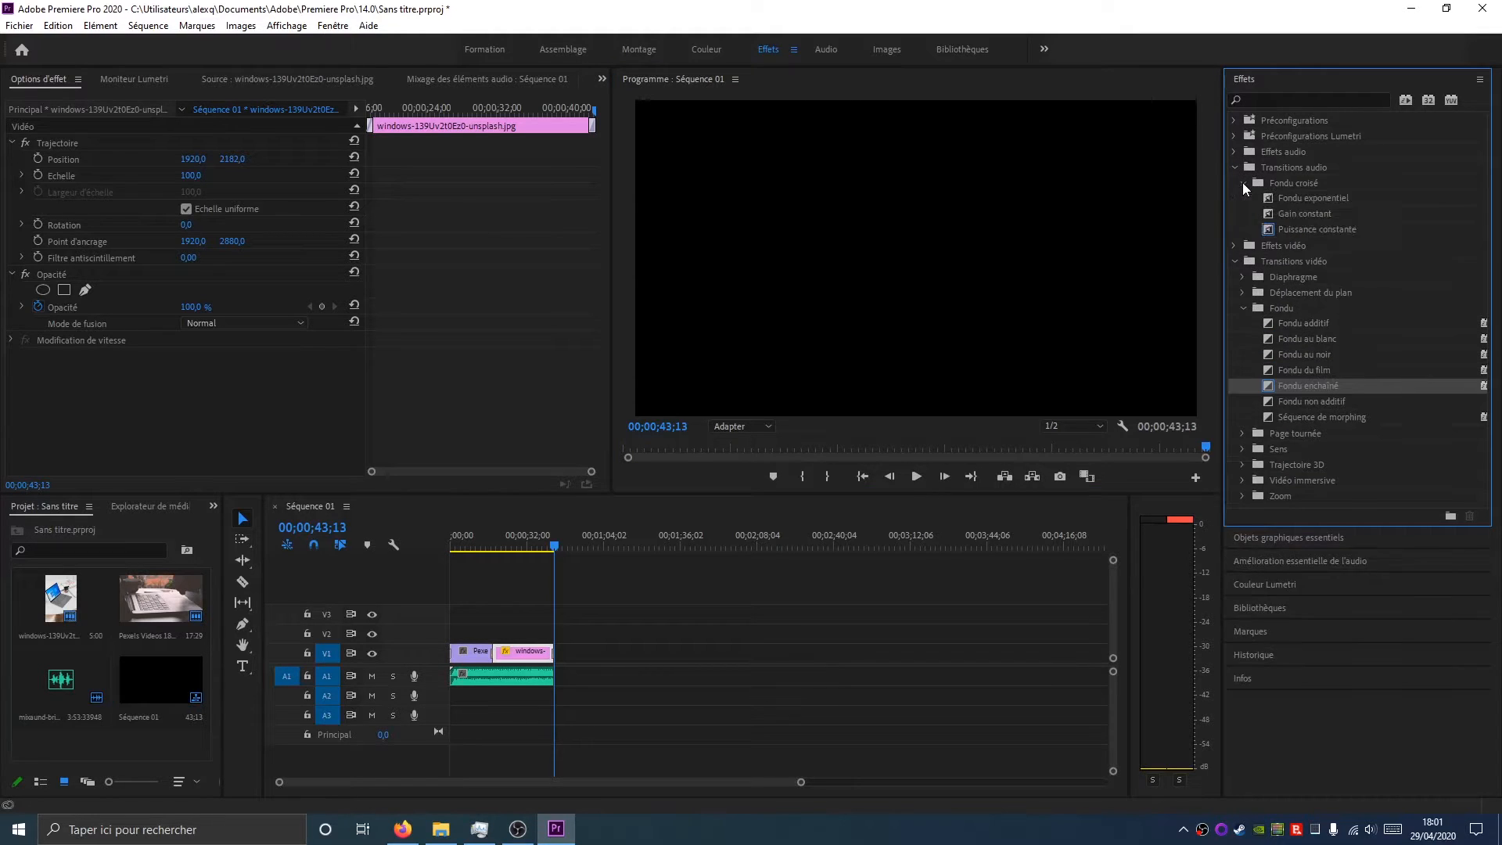
pyautogui.click(1312, 229)
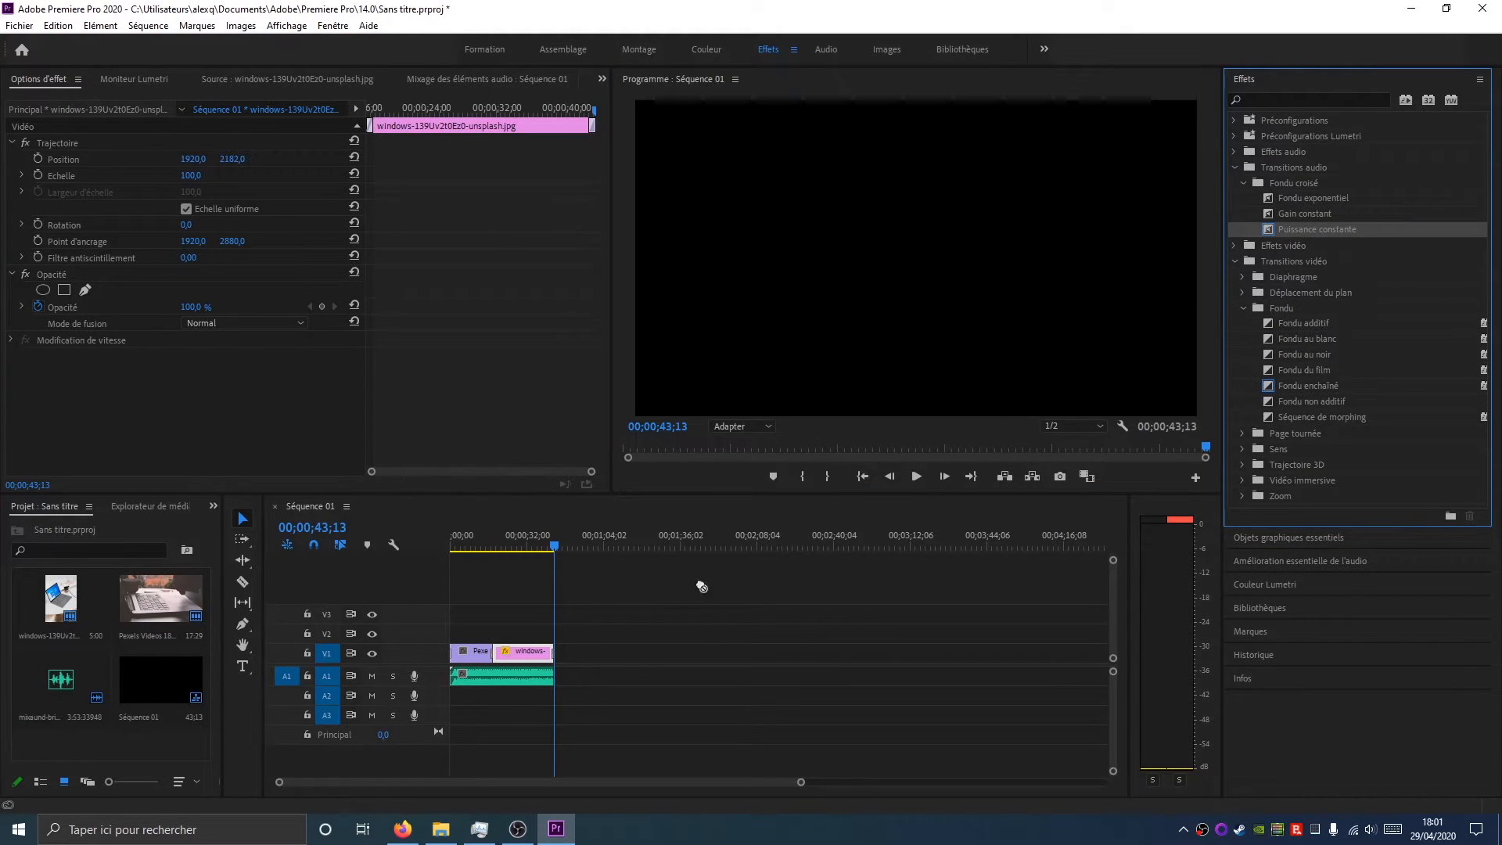
pyautogui.click(543, 540)
pyautogui.click(916, 476)
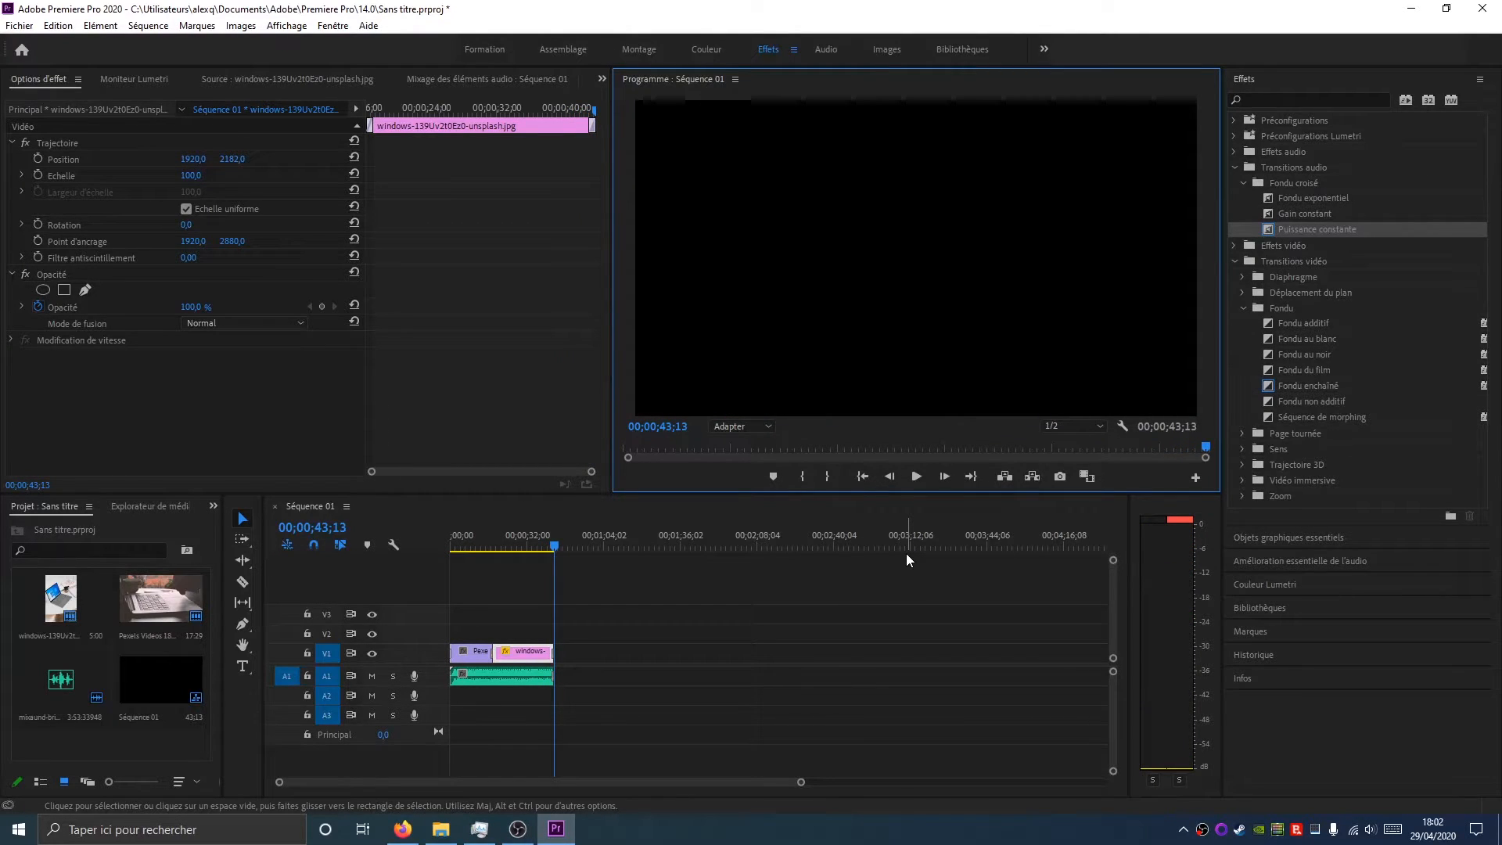
pyautogui.moveTo(802, 784); pyautogui.dragTo(605, 784)
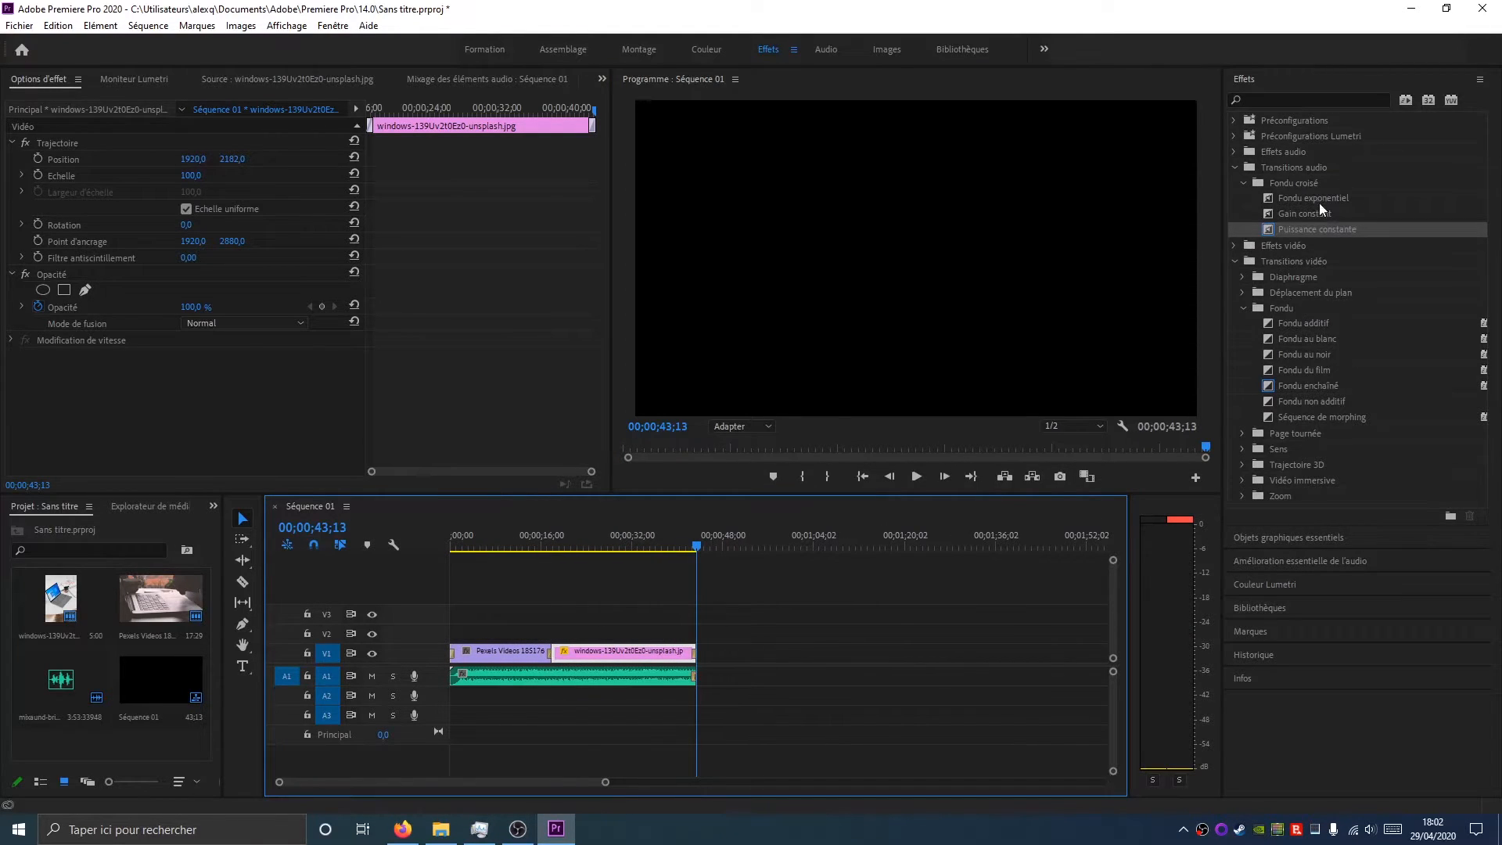
pyautogui.click(694, 658)
pyautogui.moveTo(604, 782); pyautogui.dragTo(493, 782)
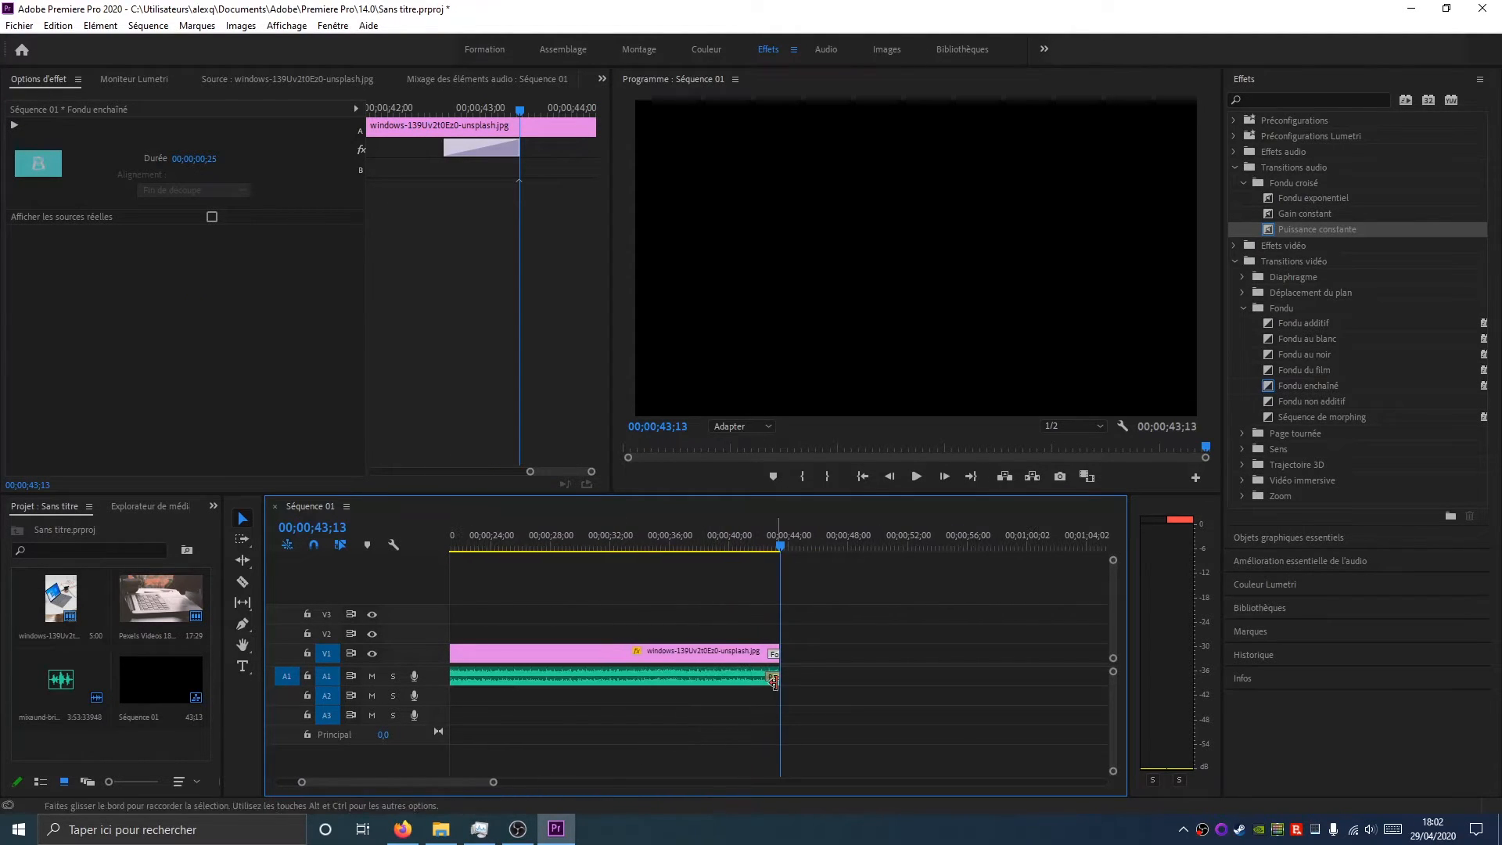
pyautogui.click(773, 679)
# Select the ending Fondu enchaîné transition and toggle Afficher les sources réelles on and off
pyautogui.click(715, 653)
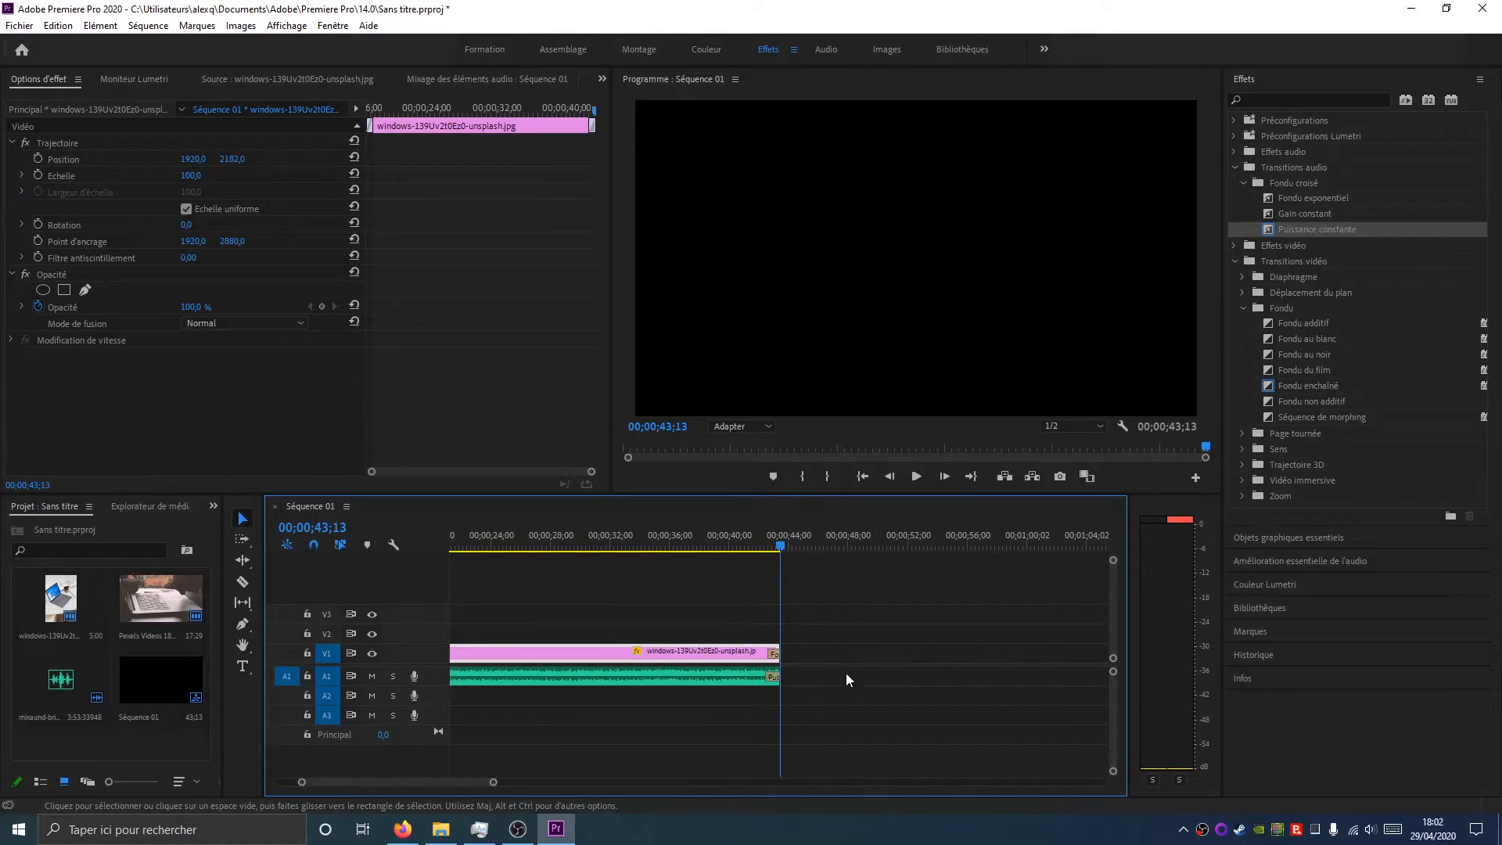
pyautogui.click(774, 655)
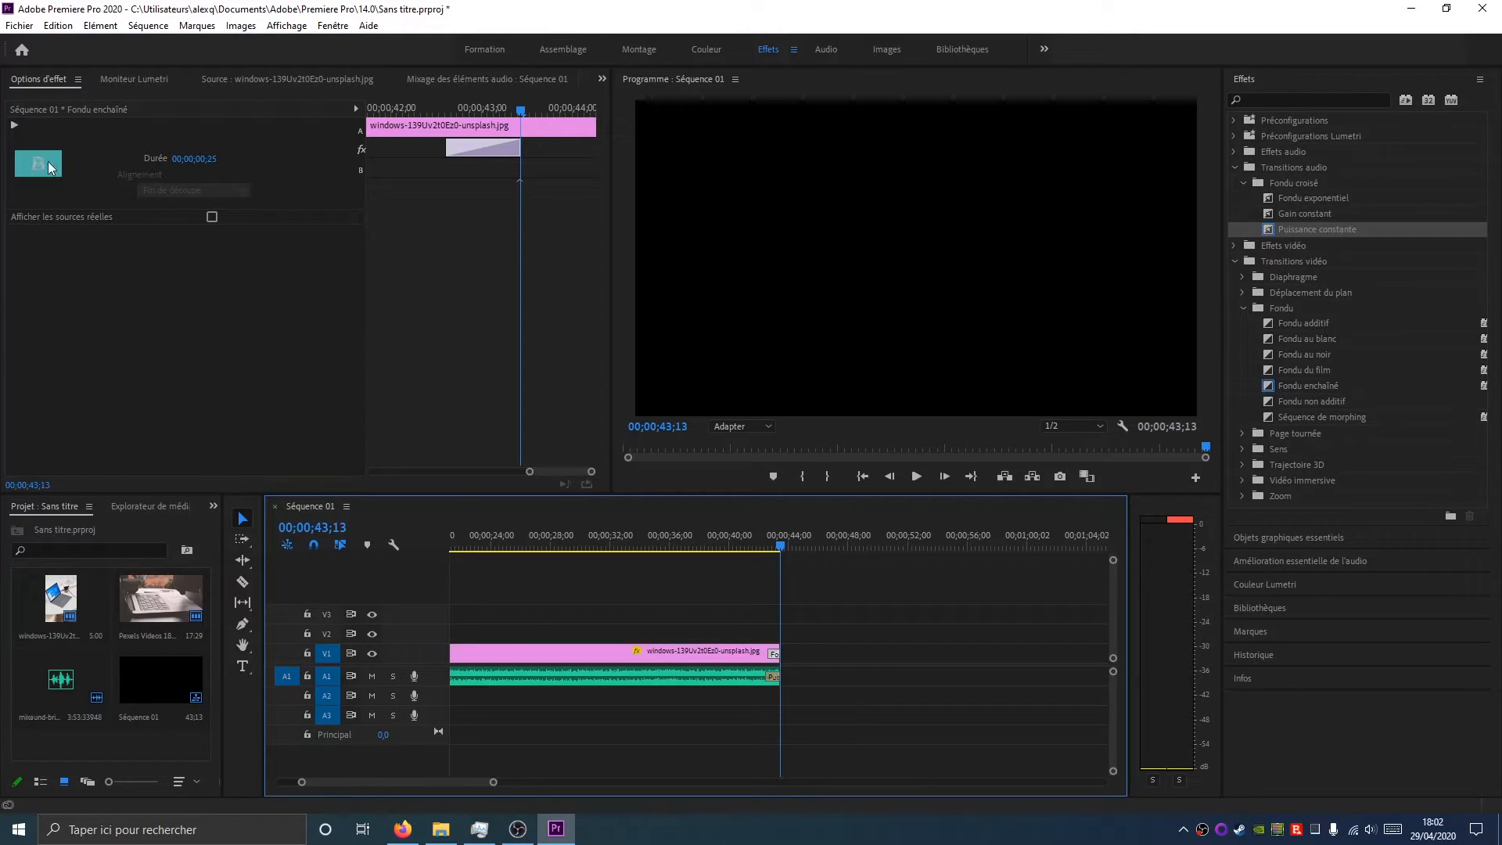
pyautogui.click(212, 218)
pyautogui.click(212, 218)
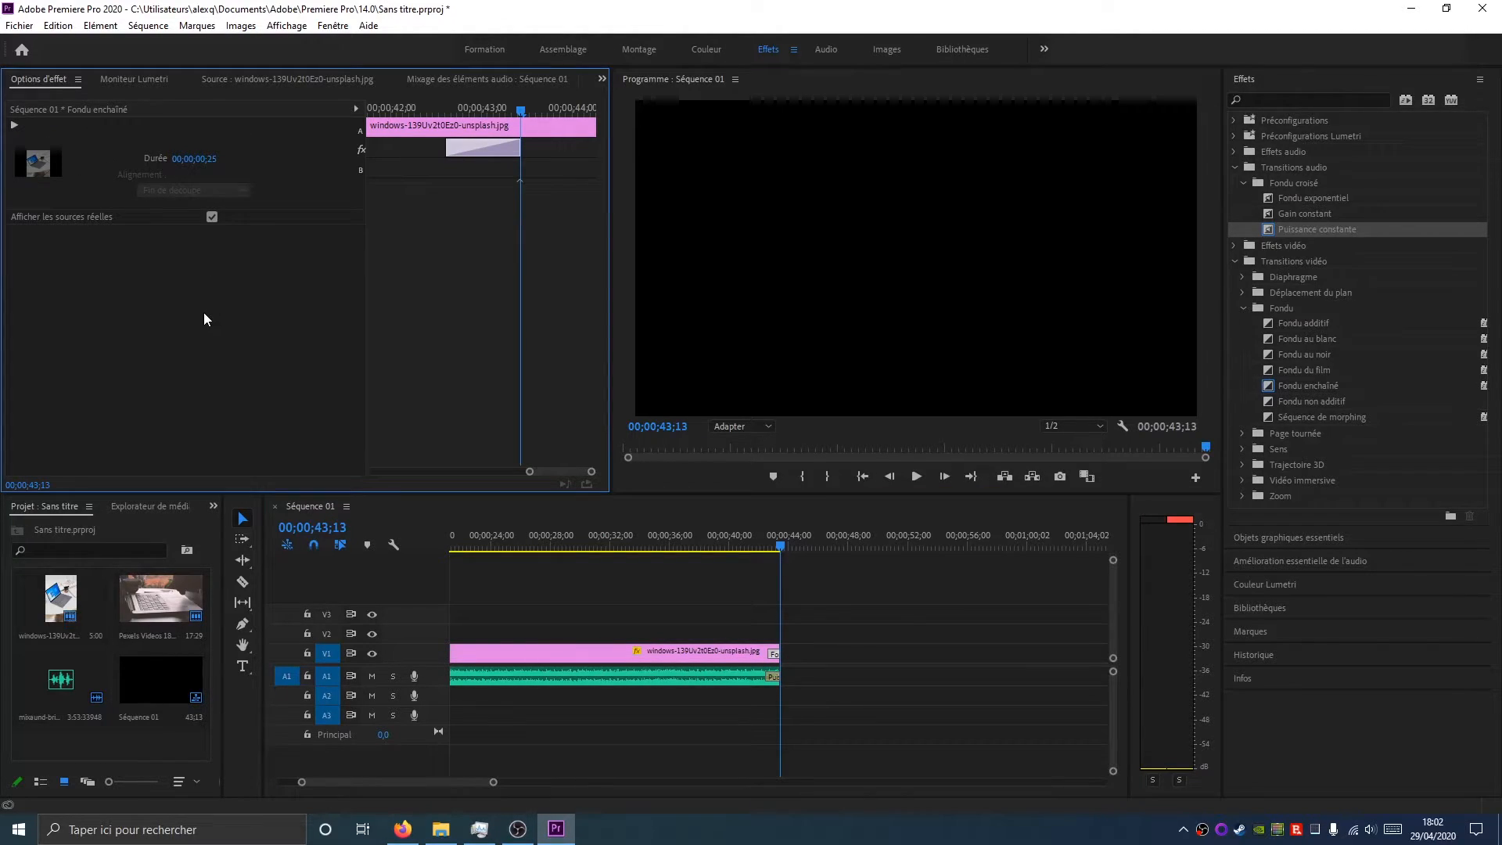
pyautogui.click(213, 218)
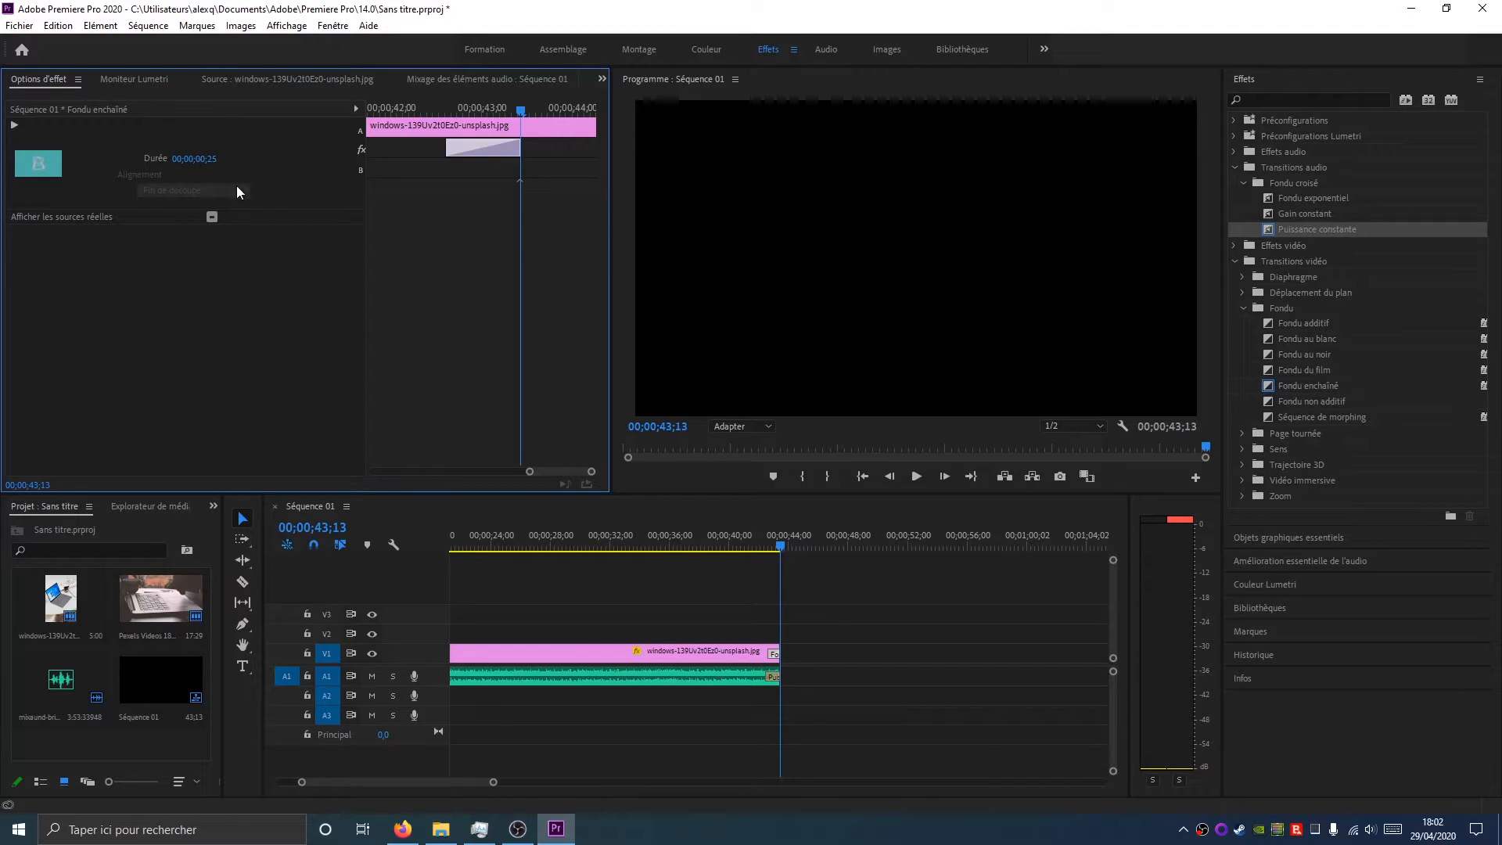
# Lengthen the ending audio and video transitions to about 6 seconds each
pyautogui.click(771, 657)
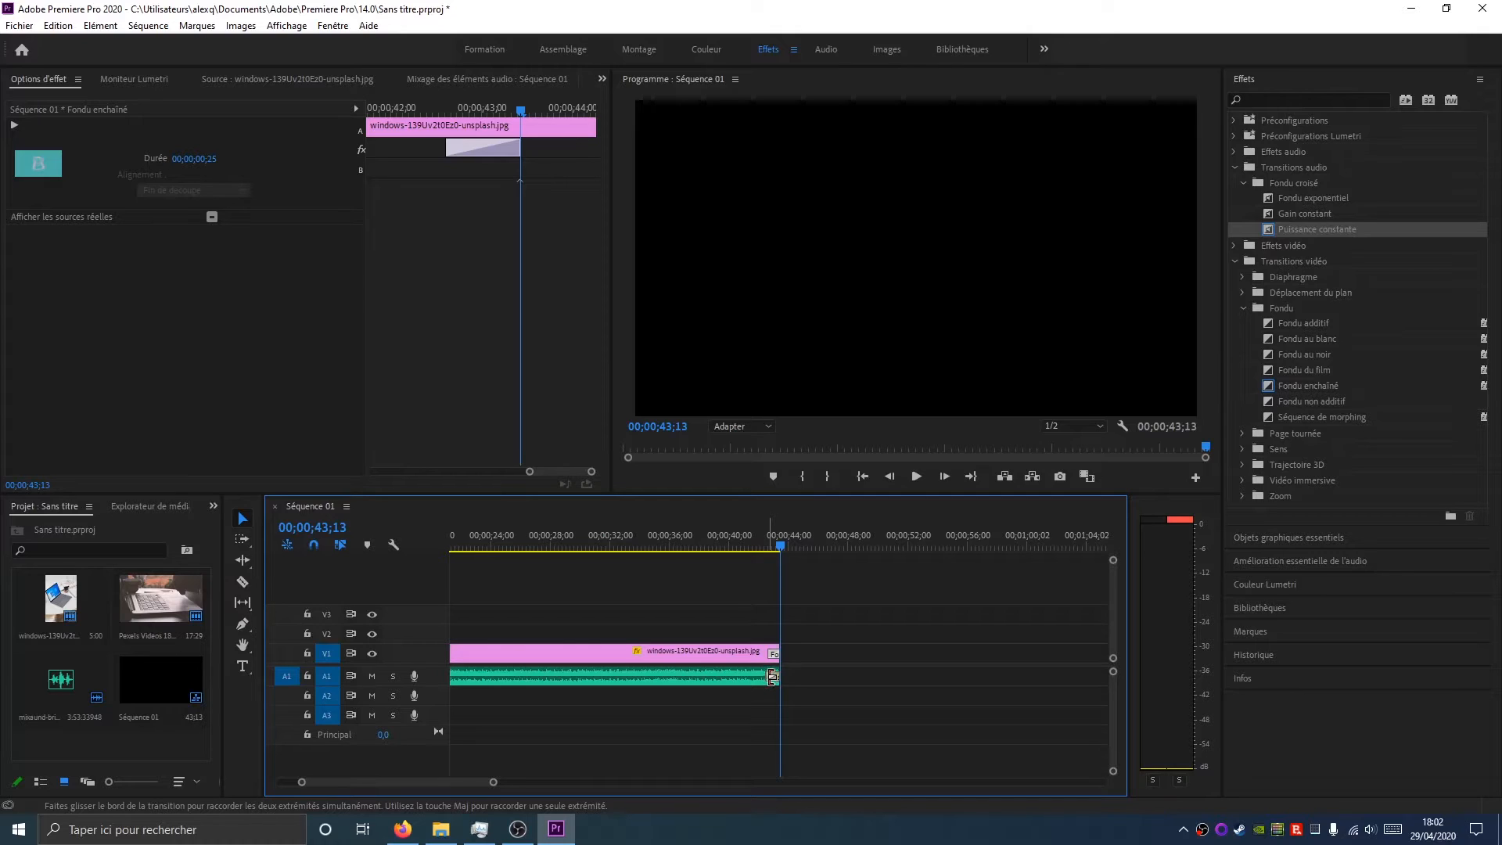
pyautogui.moveTo(772, 674); pyautogui.dragTo(687, 675)
pyautogui.click(766, 655)
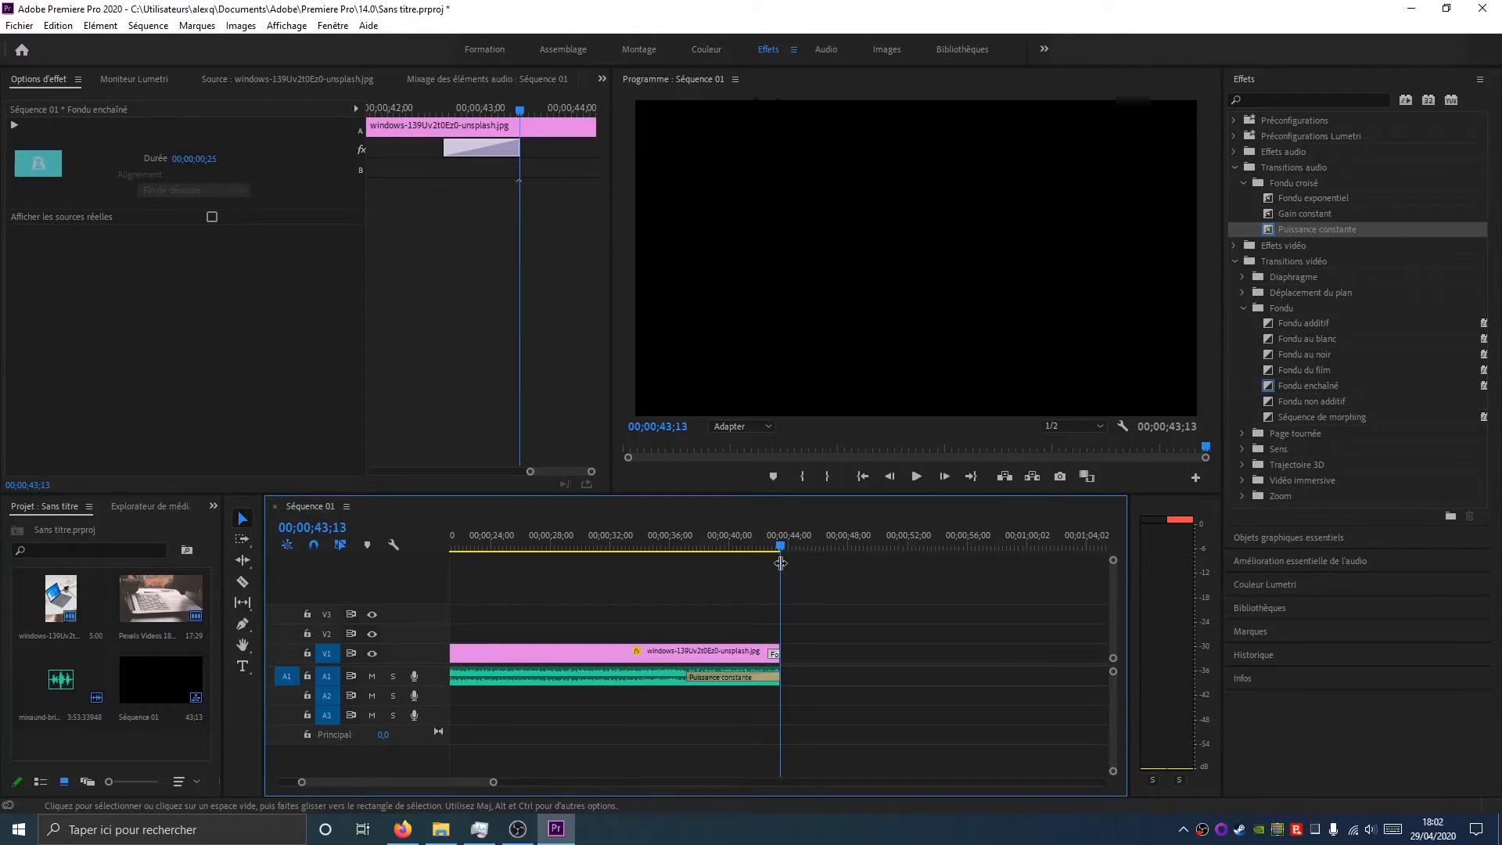
pyautogui.moveTo(489, 781); pyautogui.dragTo(459, 786)
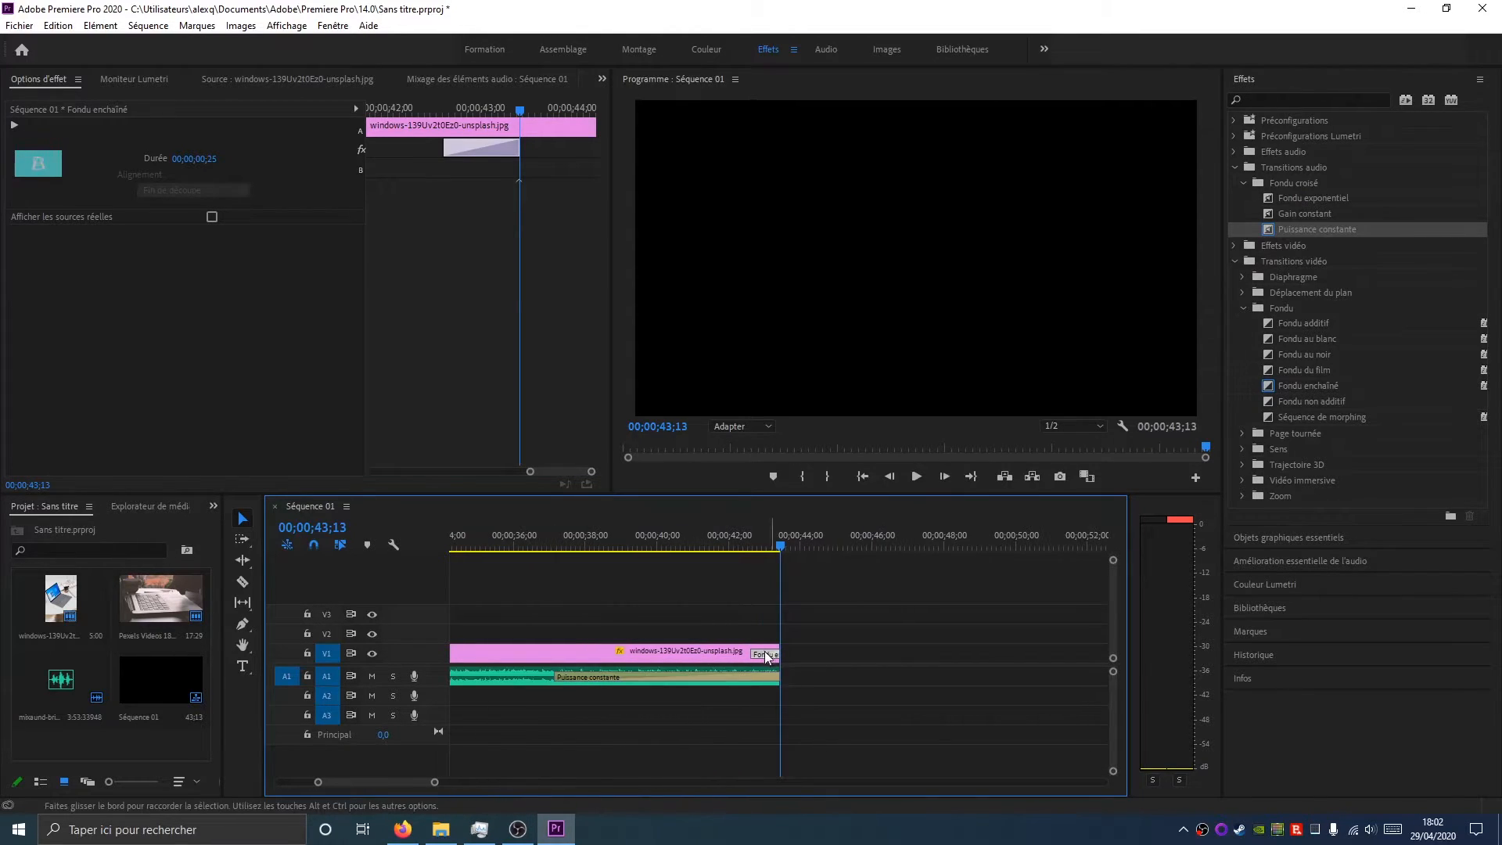
pyautogui.moveTo(752, 652); pyautogui.dragTo(556, 652)
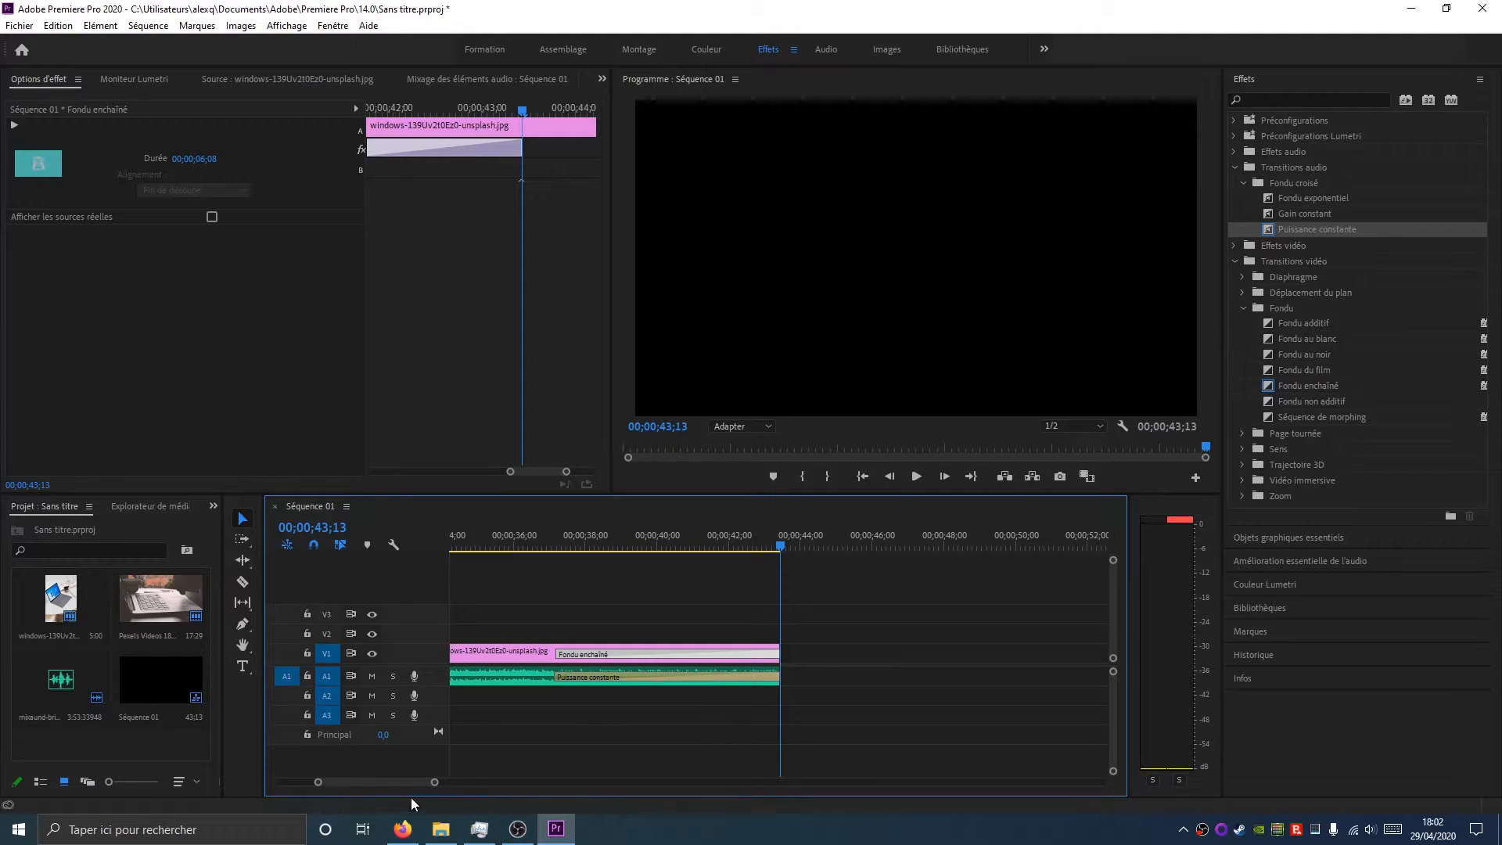
pyautogui.moveTo(434, 781); pyautogui.dragTo(550, 794)
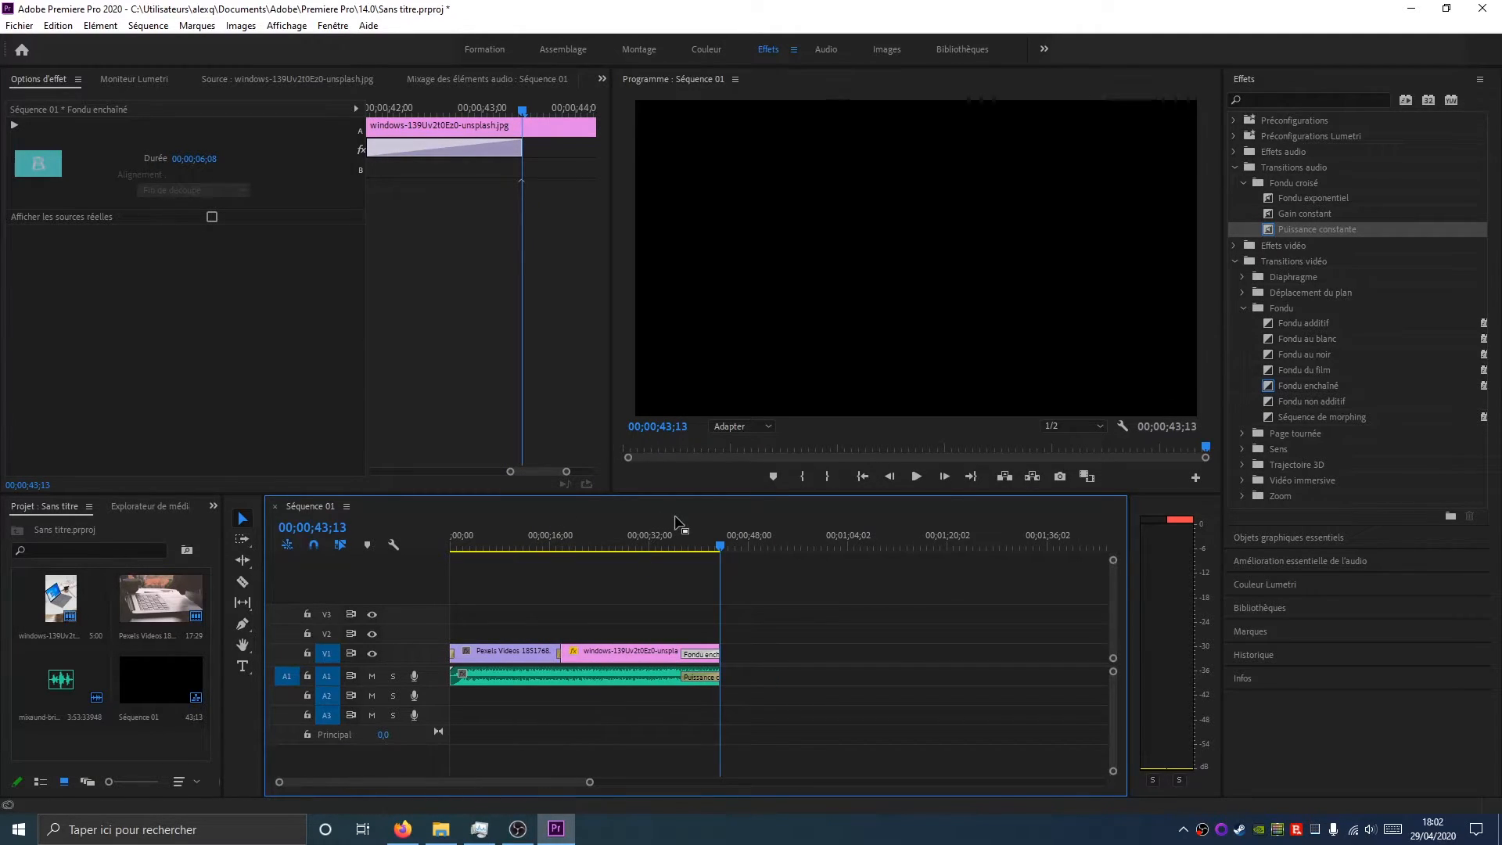
# Play the sequence and select the ending audio transition to check its settings
pyautogui.click(677, 540)
pyautogui.click(916, 477)
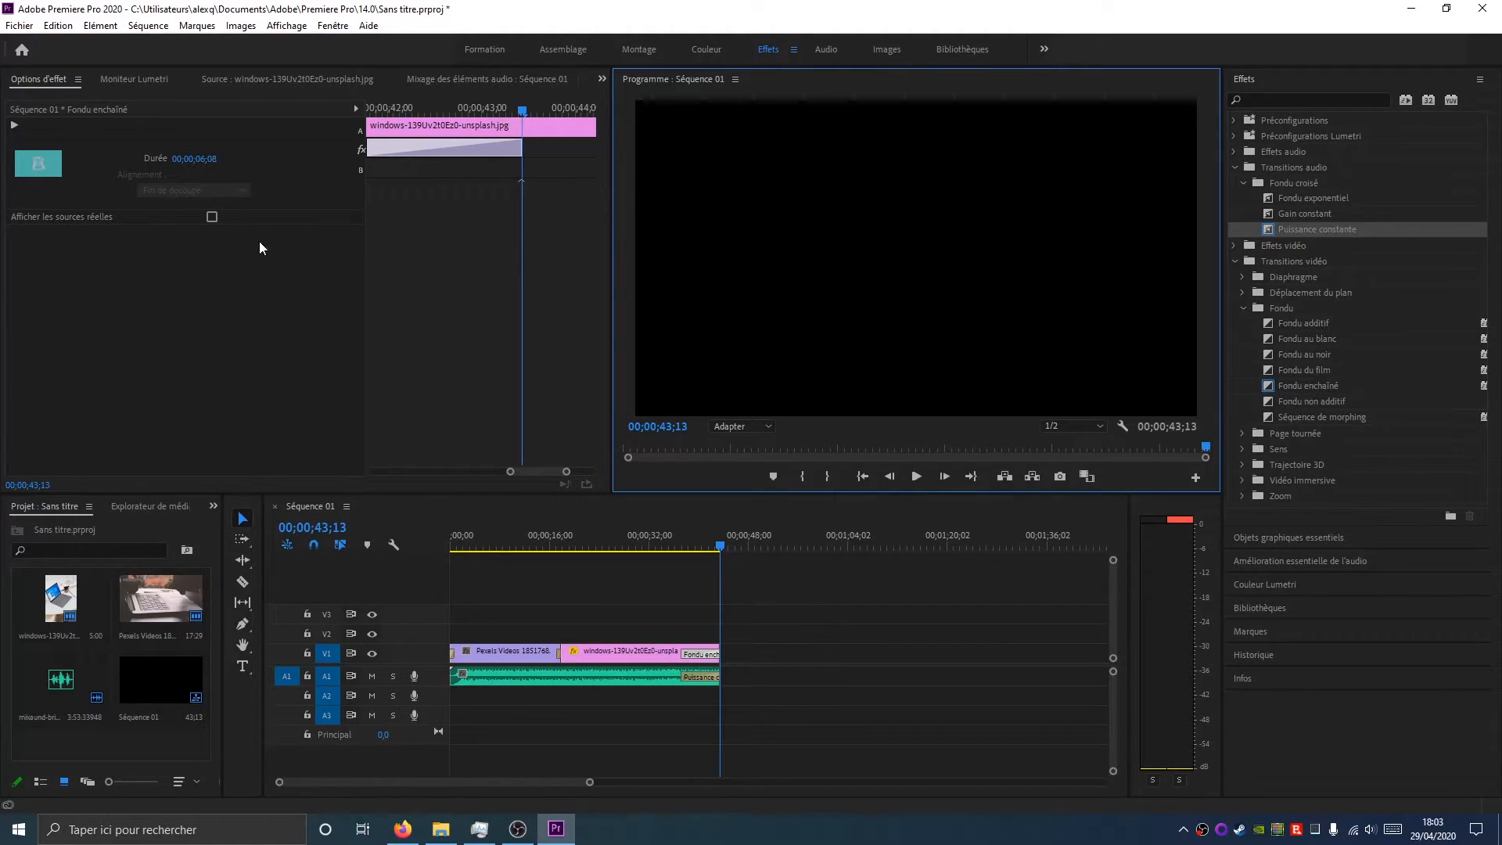
pyautogui.click(706, 678)
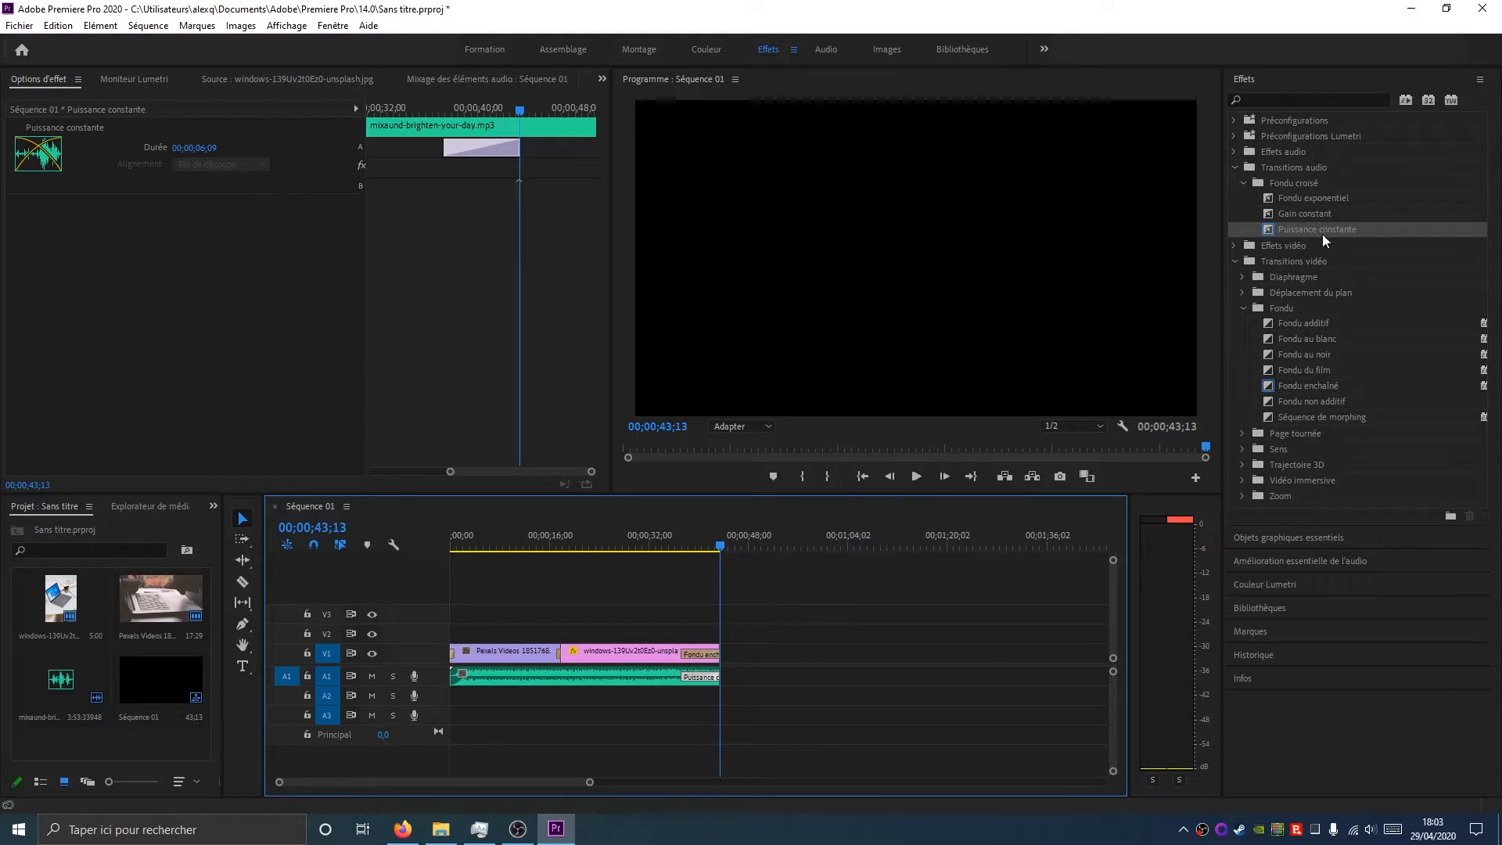
# Apply the Miroir effect from the Déformation video effects to the photo clip
pyautogui.click(1233, 246)
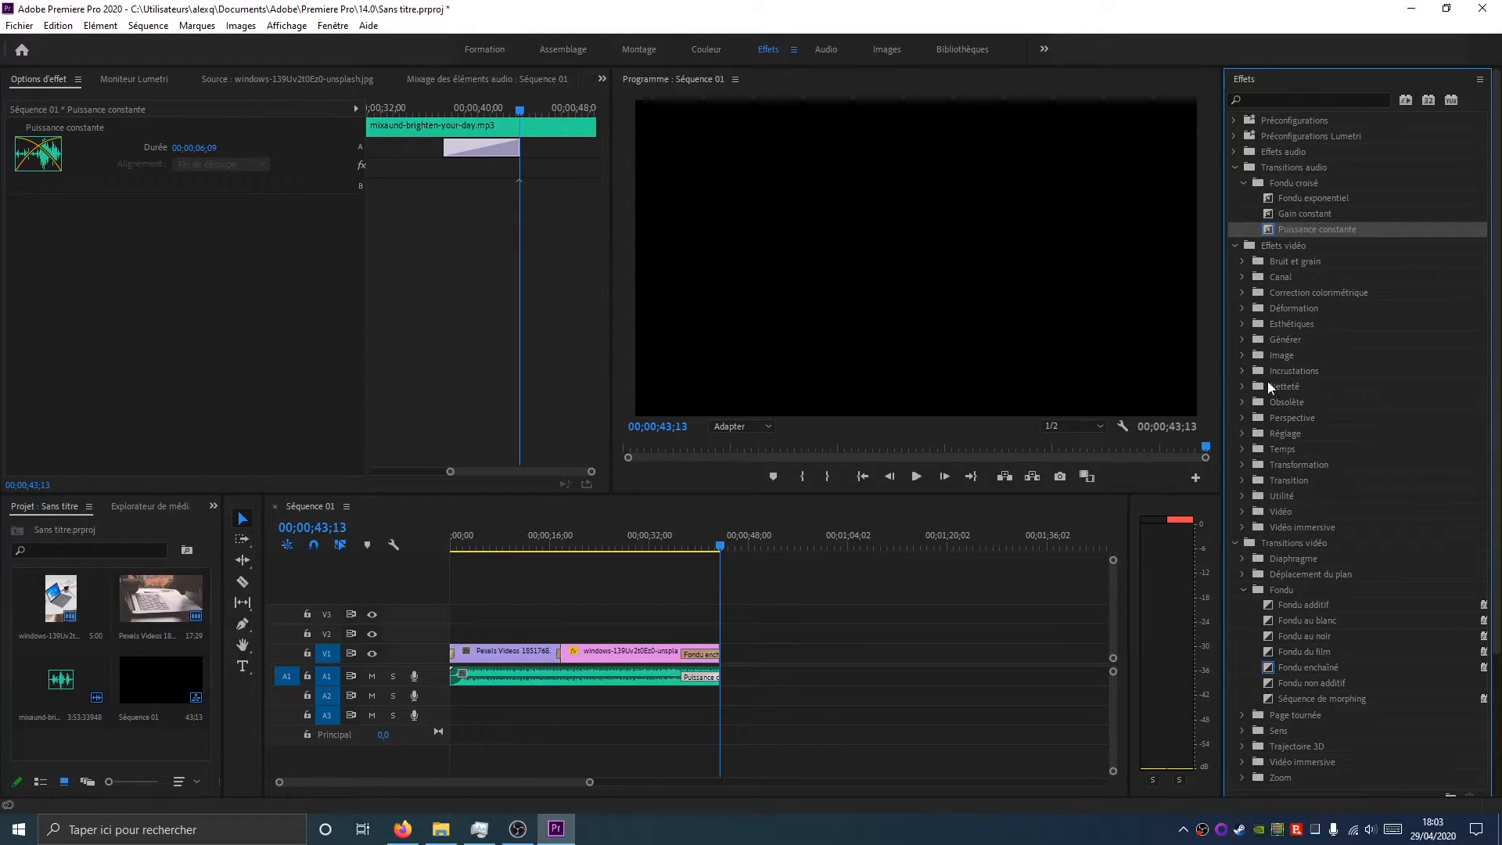
pyautogui.click(1244, 308)
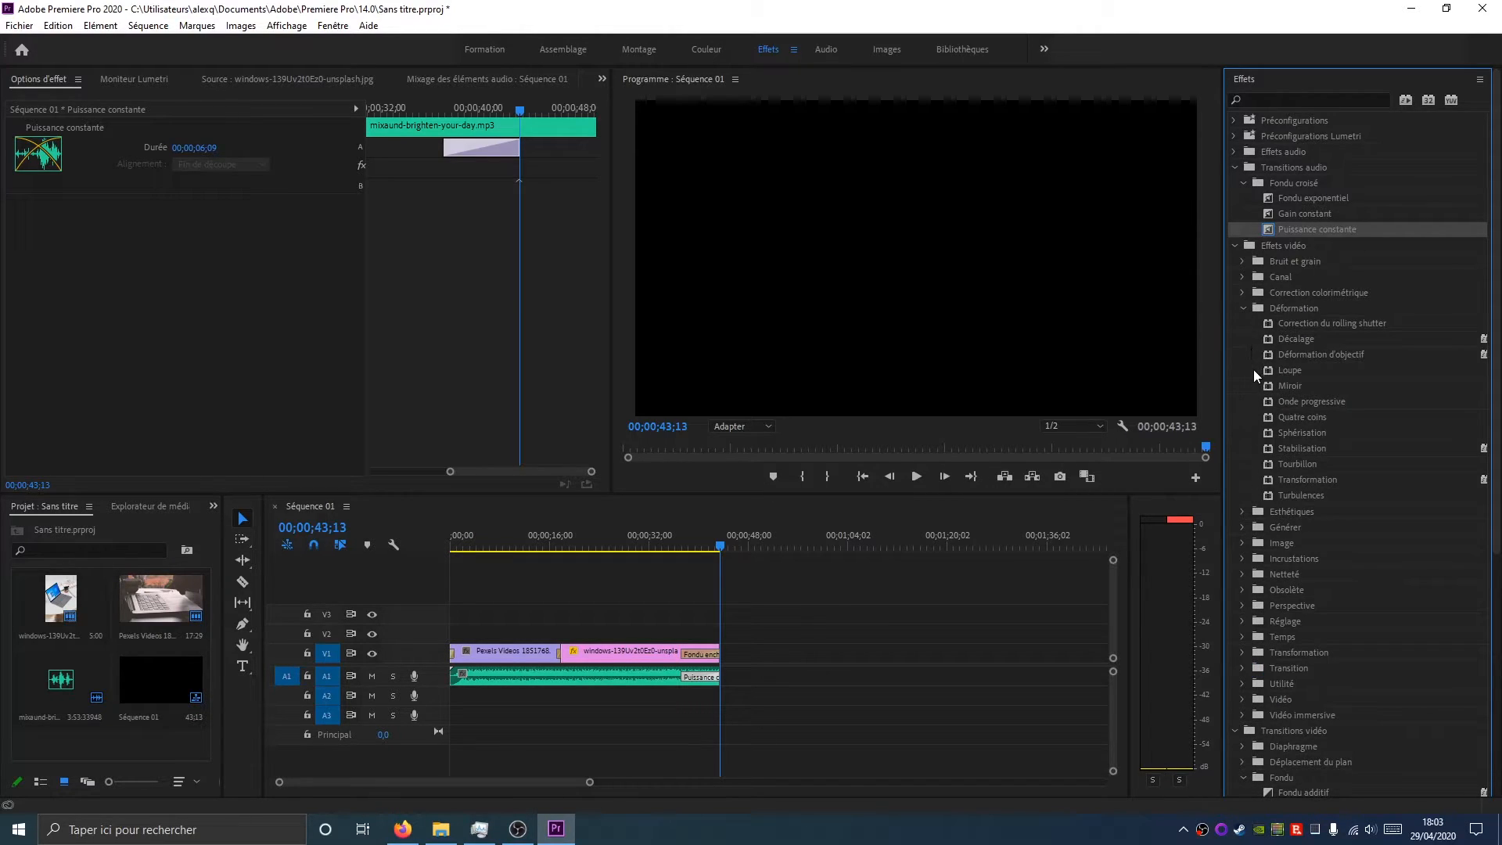
pyautogui.click(1302, 385)
pyautogui.scroll(-1, 1311, 448)
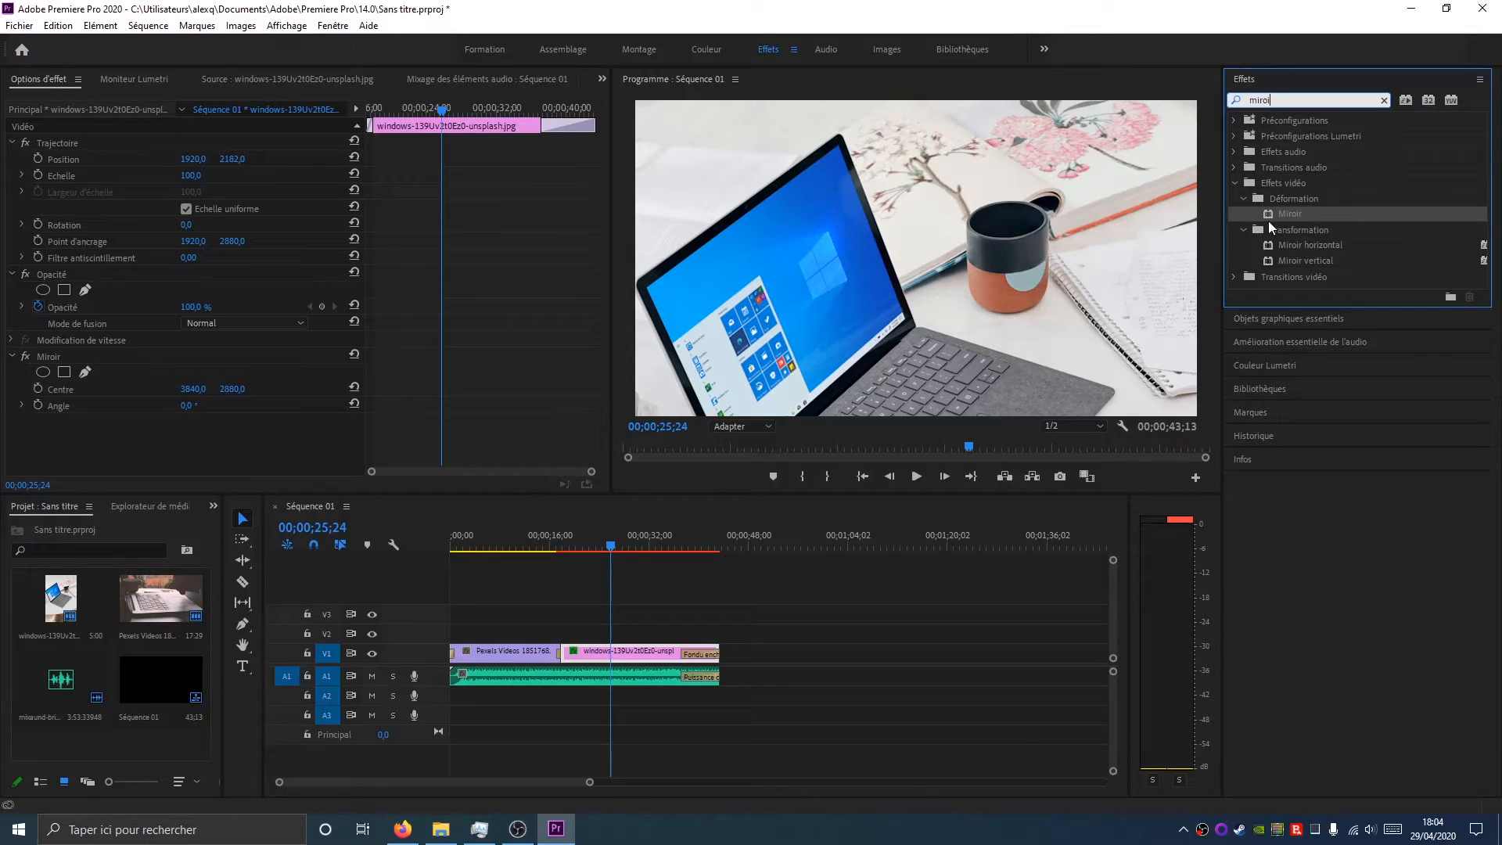
# Apply the Miroir horizontal transformation effect to the photo clip
pyautogui.click(1303, 259)
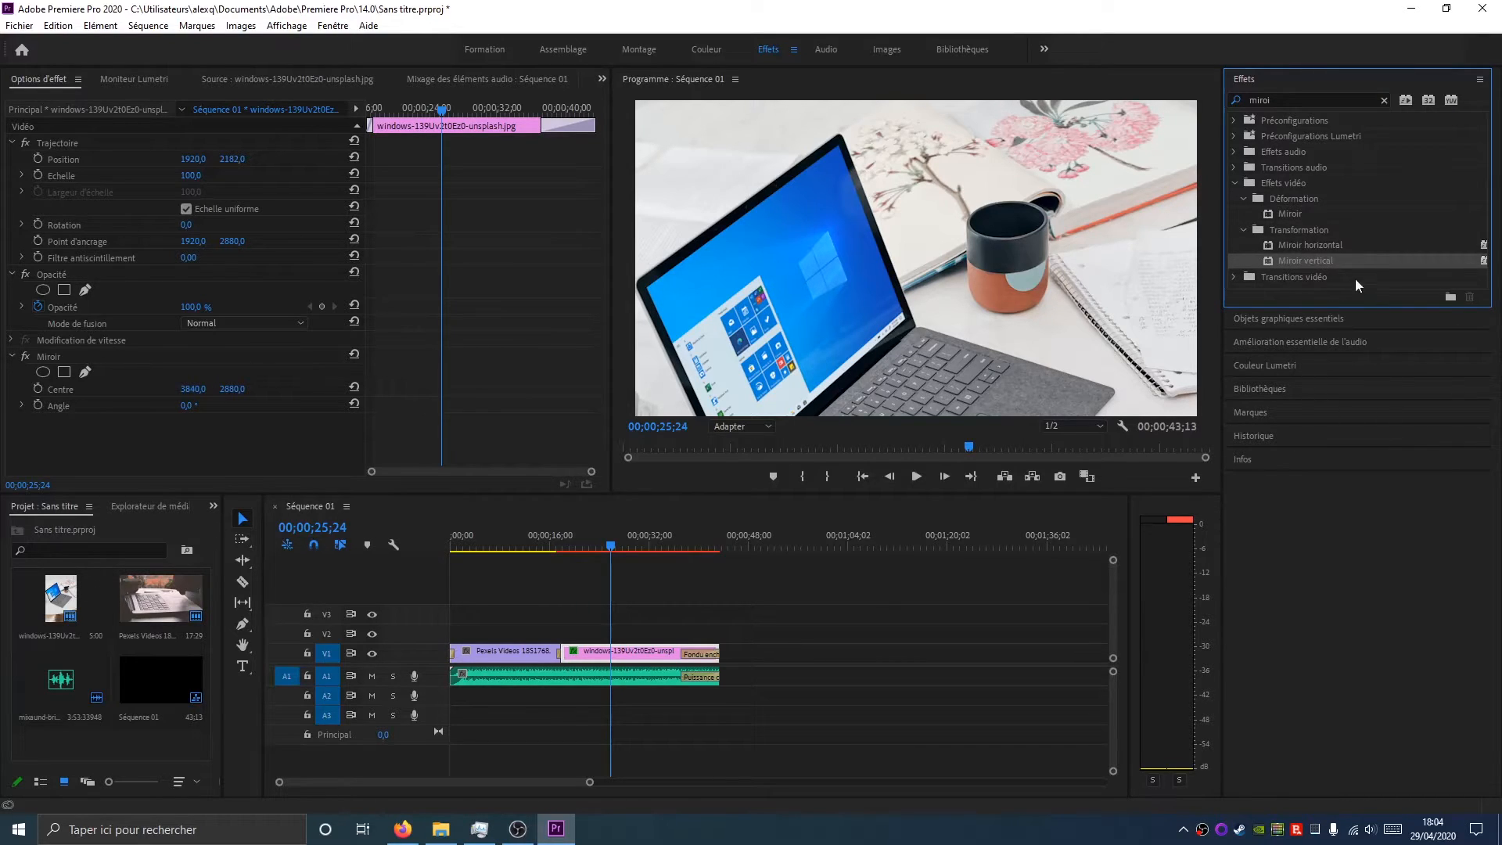
pyautogui.moveTo(1327, 246); pyautogui.dragTo(638, 653)
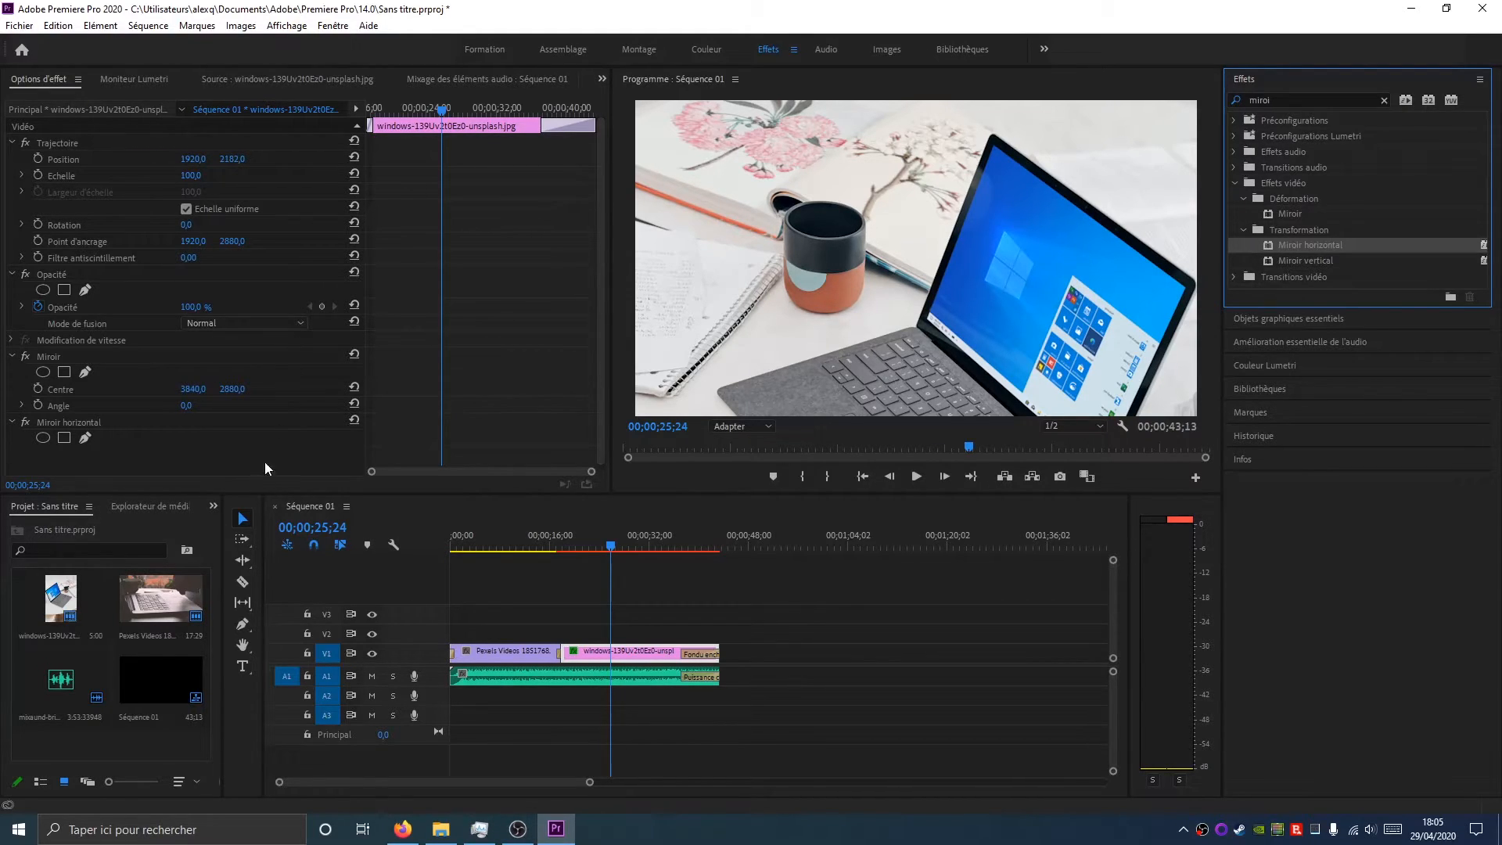
# Delete the Miroir effect from the photo clip
pyautogui.click(65, 361)
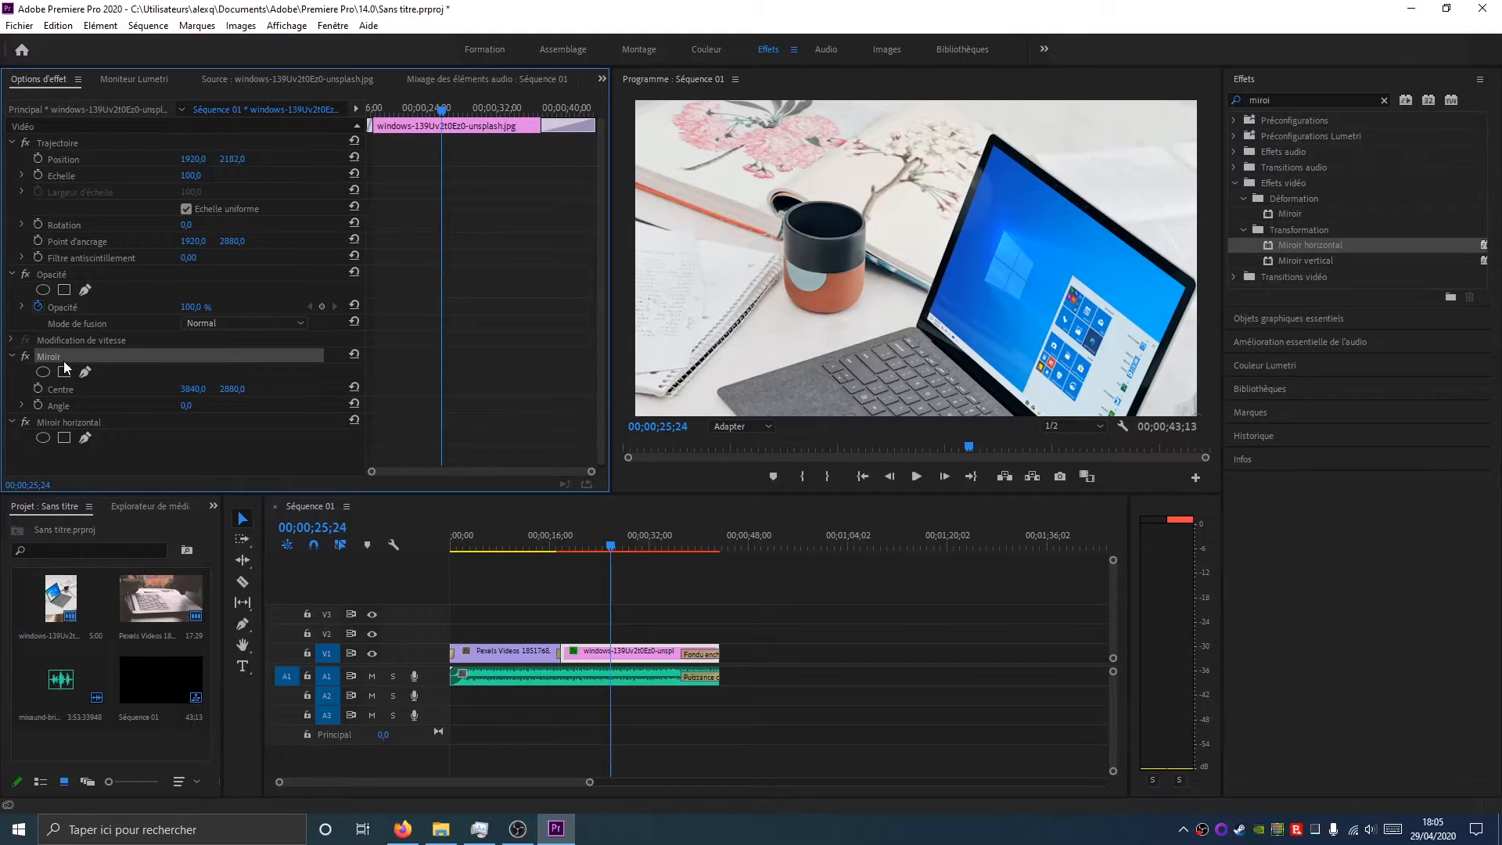
pyautogui.press('Delete')
pyautogui.click(66, 360)
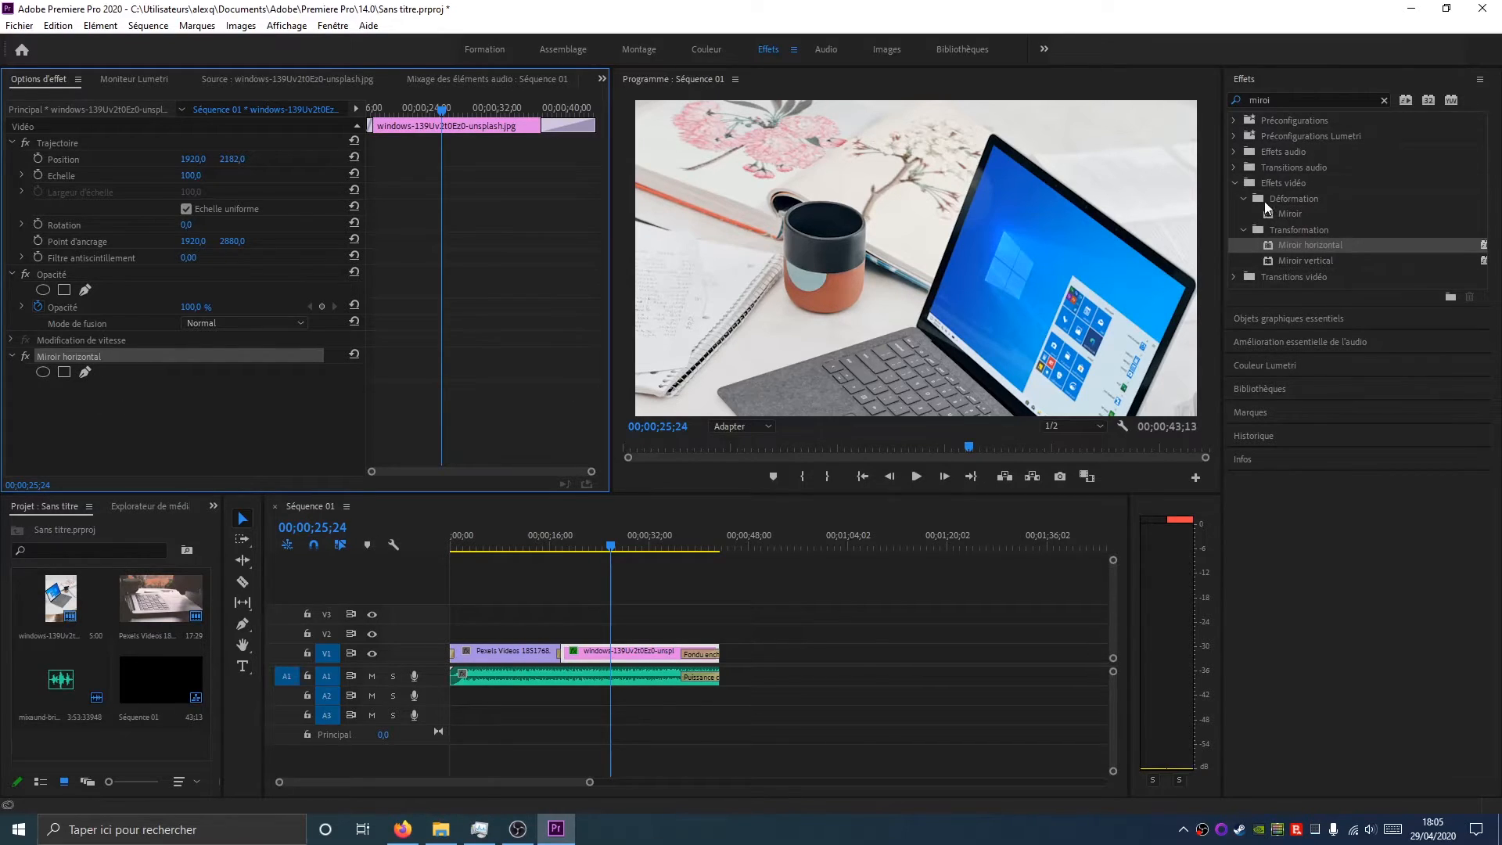
# Clear the effects search and apply the Décalage distortion effect to the photo clip
pyautogui.click(1383, 101)
pyautogui.click(1233, 168)
pyautogui.click(1235, 199)
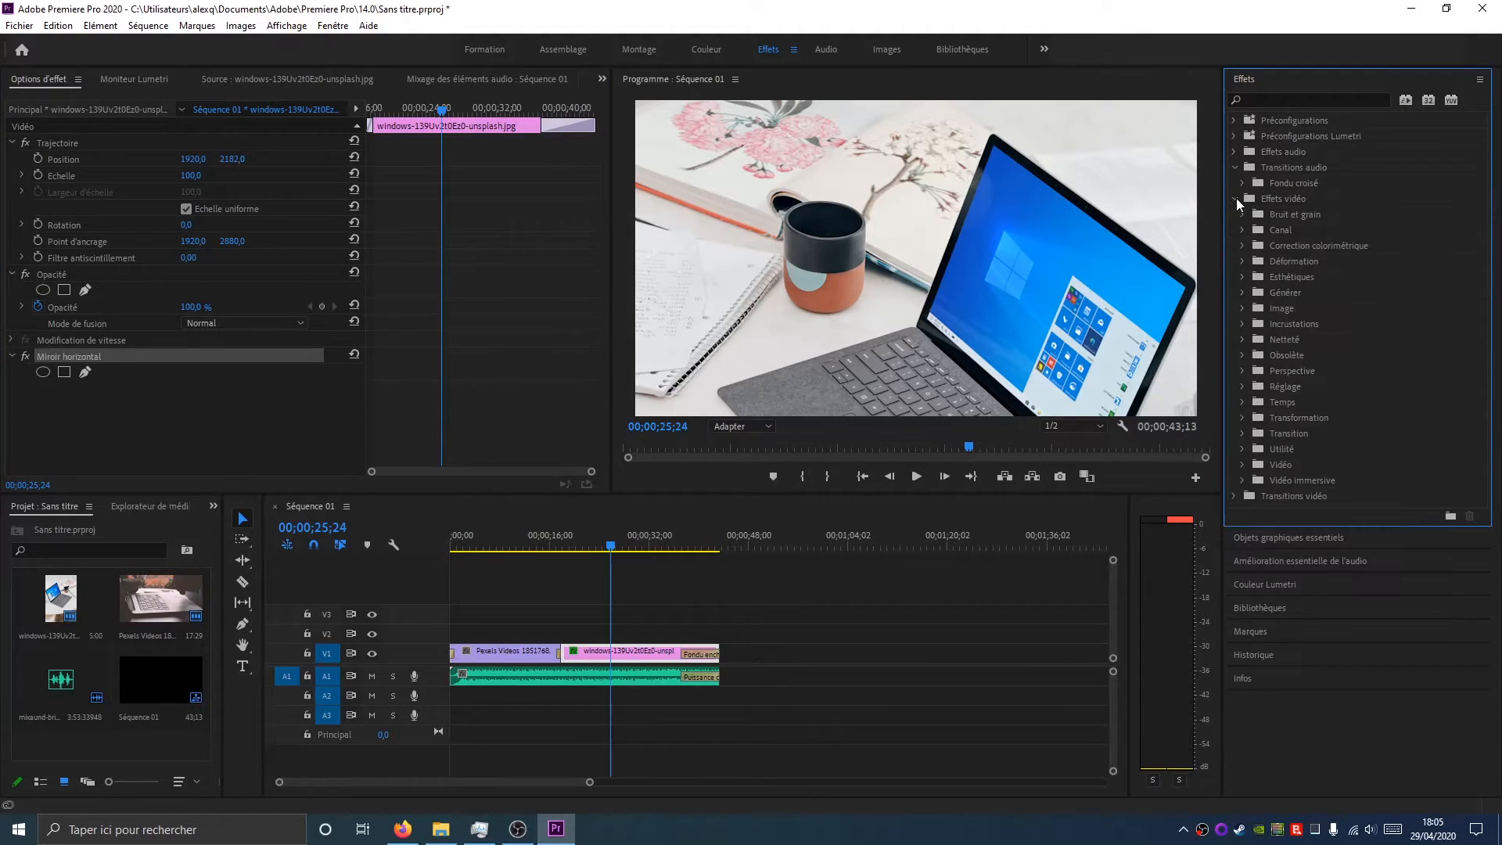
pyautogui.click(1243, 260)
pyautogui.click(1304, 293)
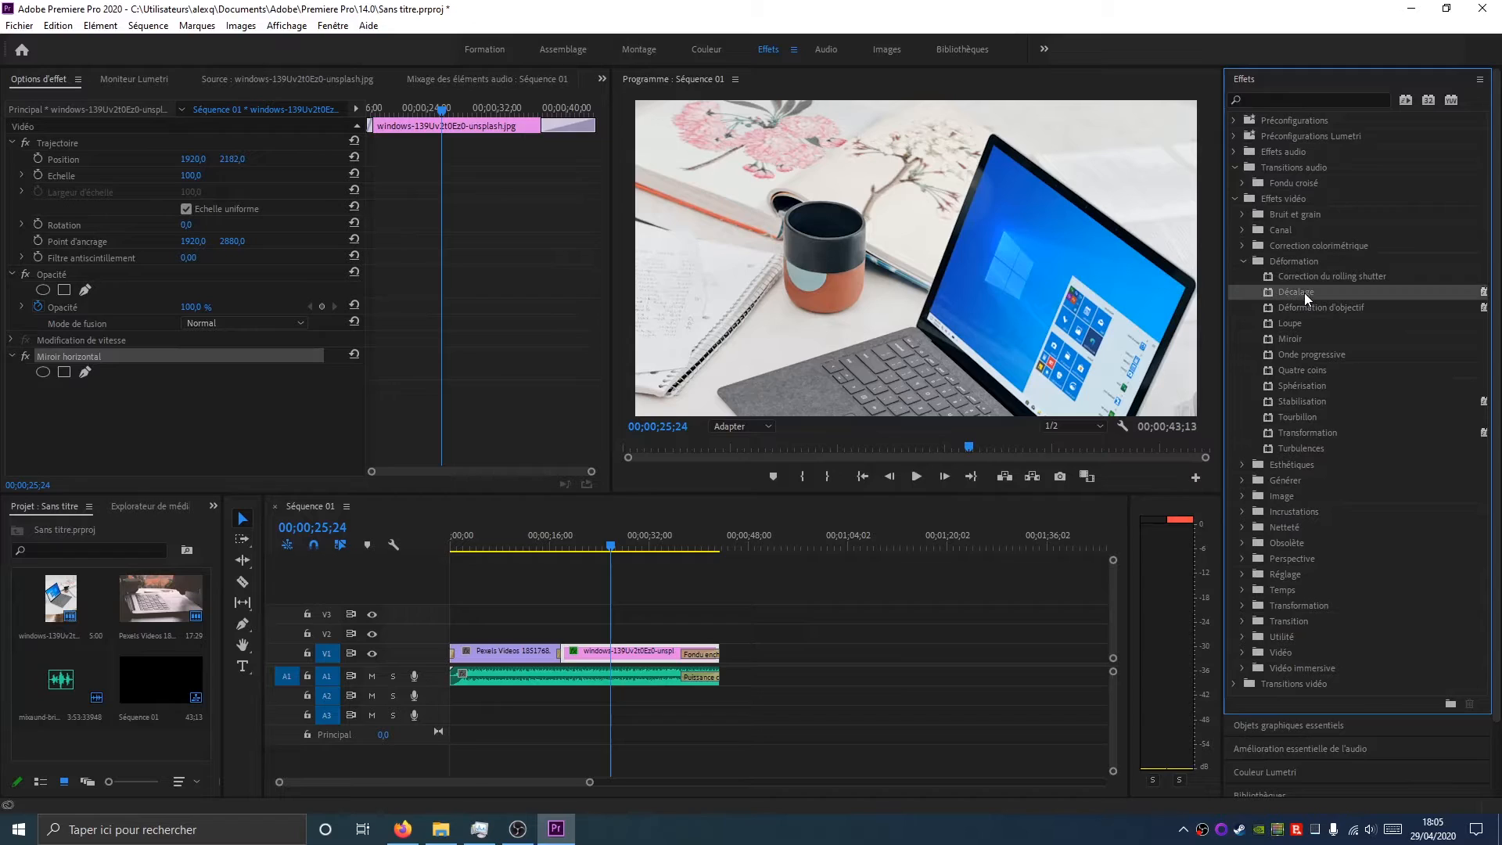
pyautogui.moveTo(1304, 293); pyautogui.dragTo(638, 651)
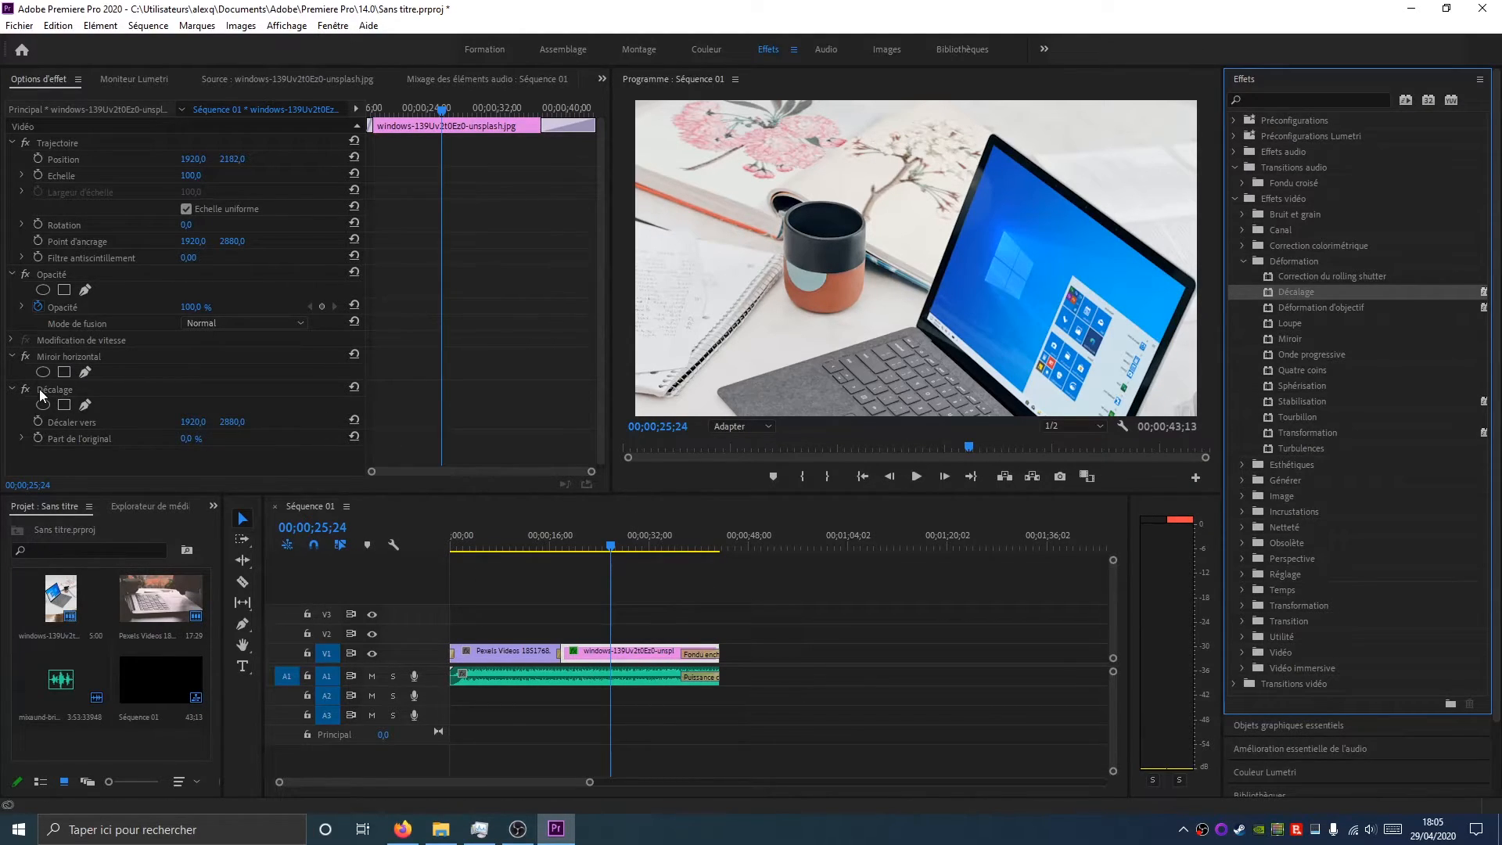
# Toggle the Décalage effect on and off, then delete it from the clip
pyautogui.click(45, 390)
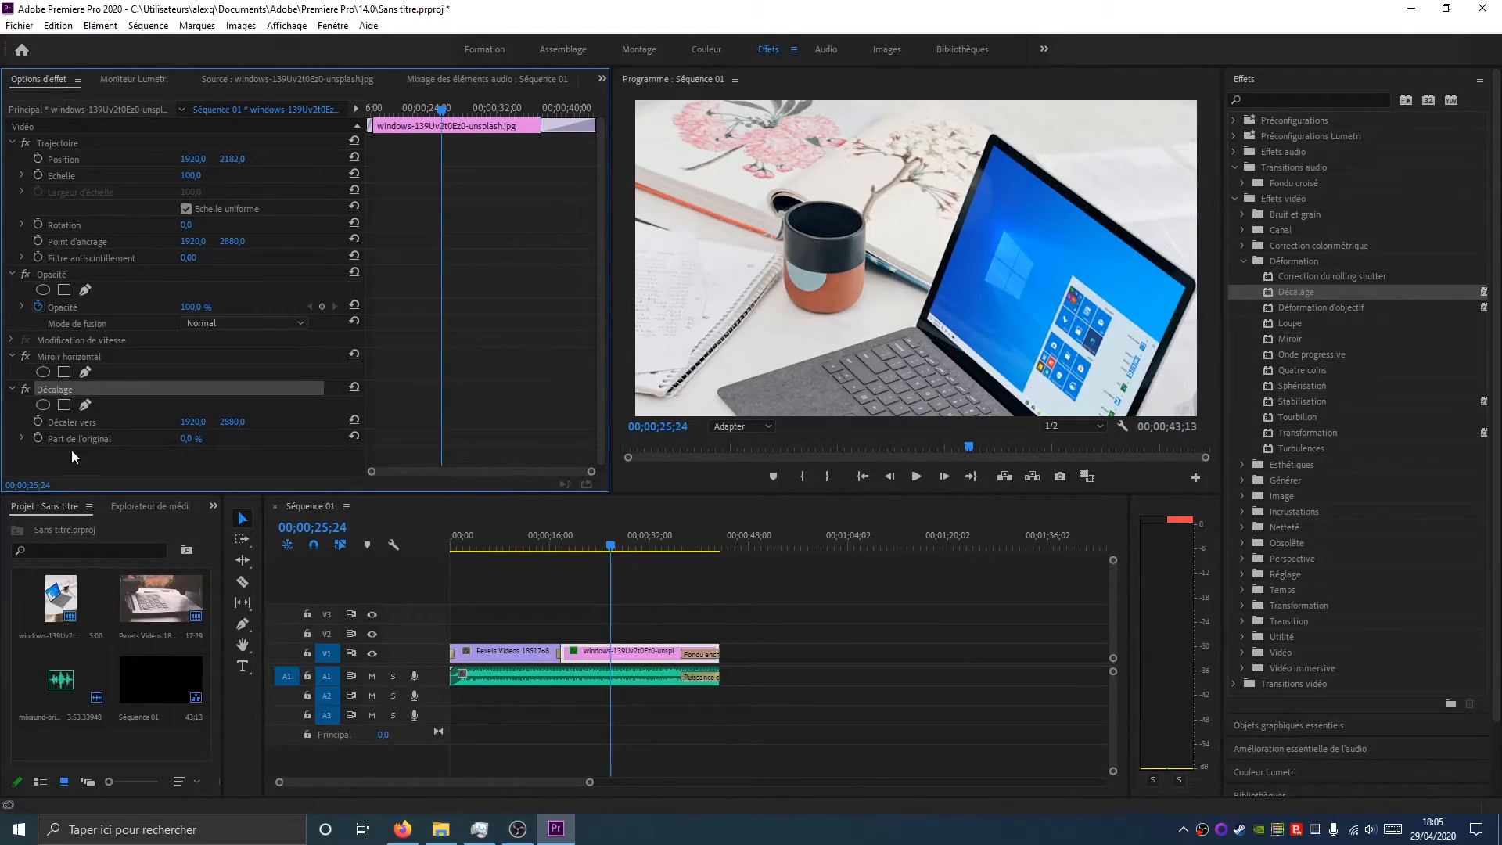
pyautogui.click(26, 389)
pyautogui.click(26, 390)
pyautogui.click(26, 390)
pyautogui.click(26, 390)
pyautogui.press('Delete')
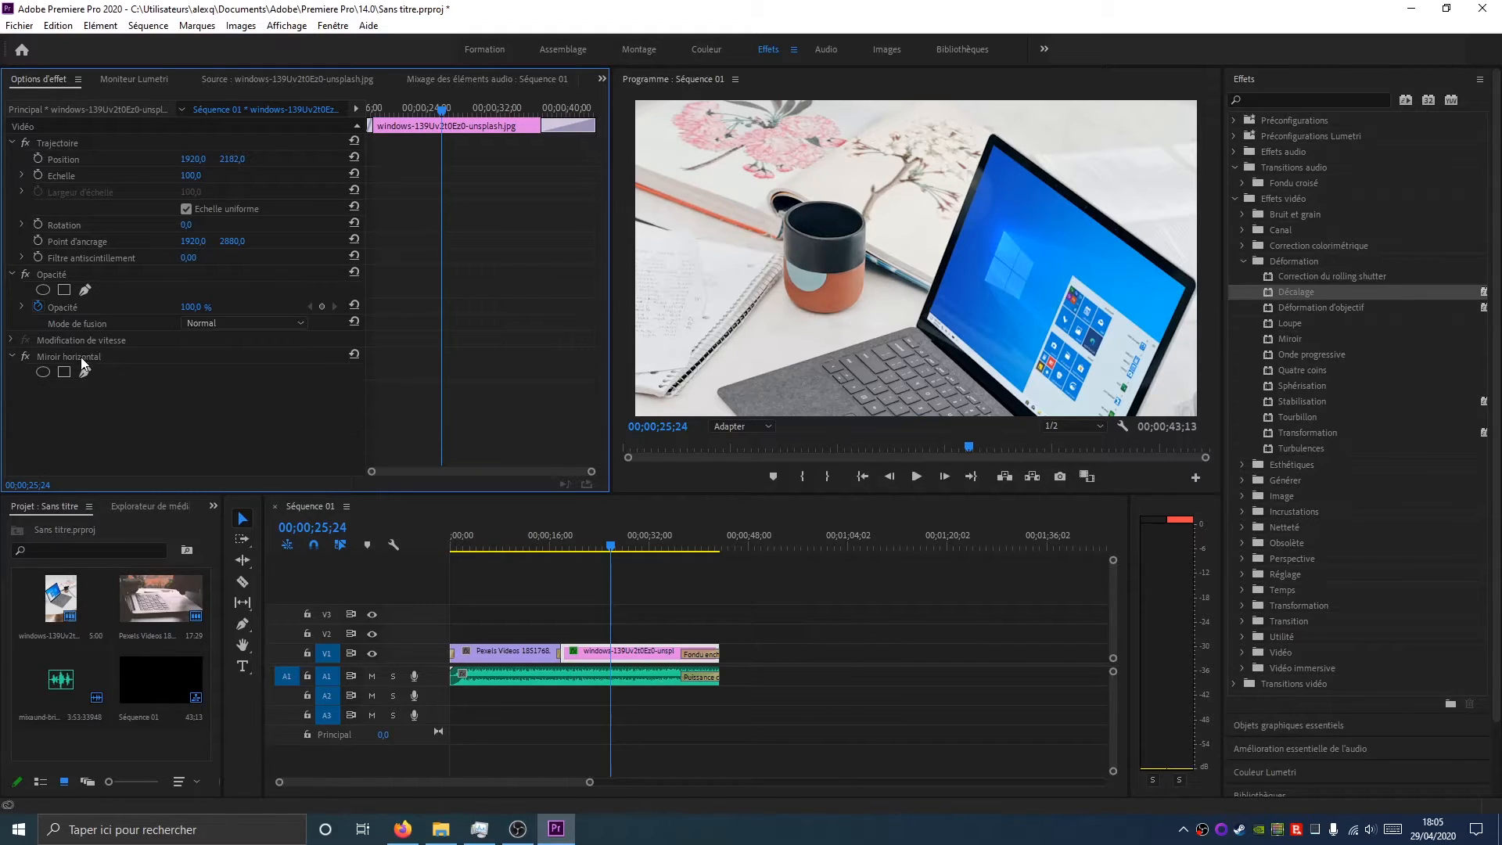
# Toggle the Miroir horizontal effect on and off, finishing with it disabled
pyautogui.click(69, 357)
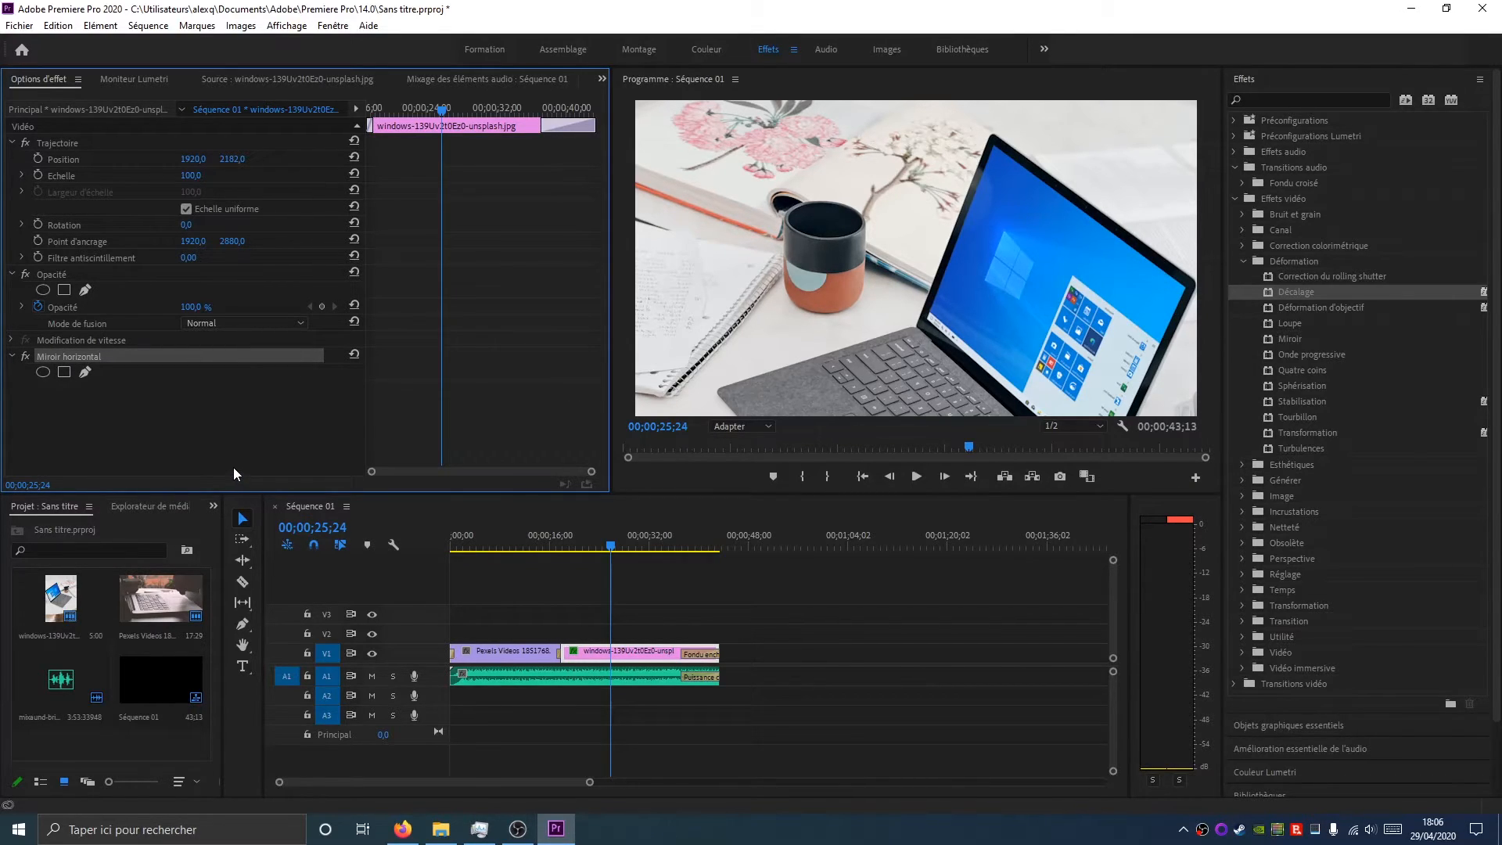
pyautogui.click(25, 357)
pyautogui.click(25, 357)
pyautogui.click(26, 357)
pyautogui.click(25, 357)
pyautogui.click(25, 356)
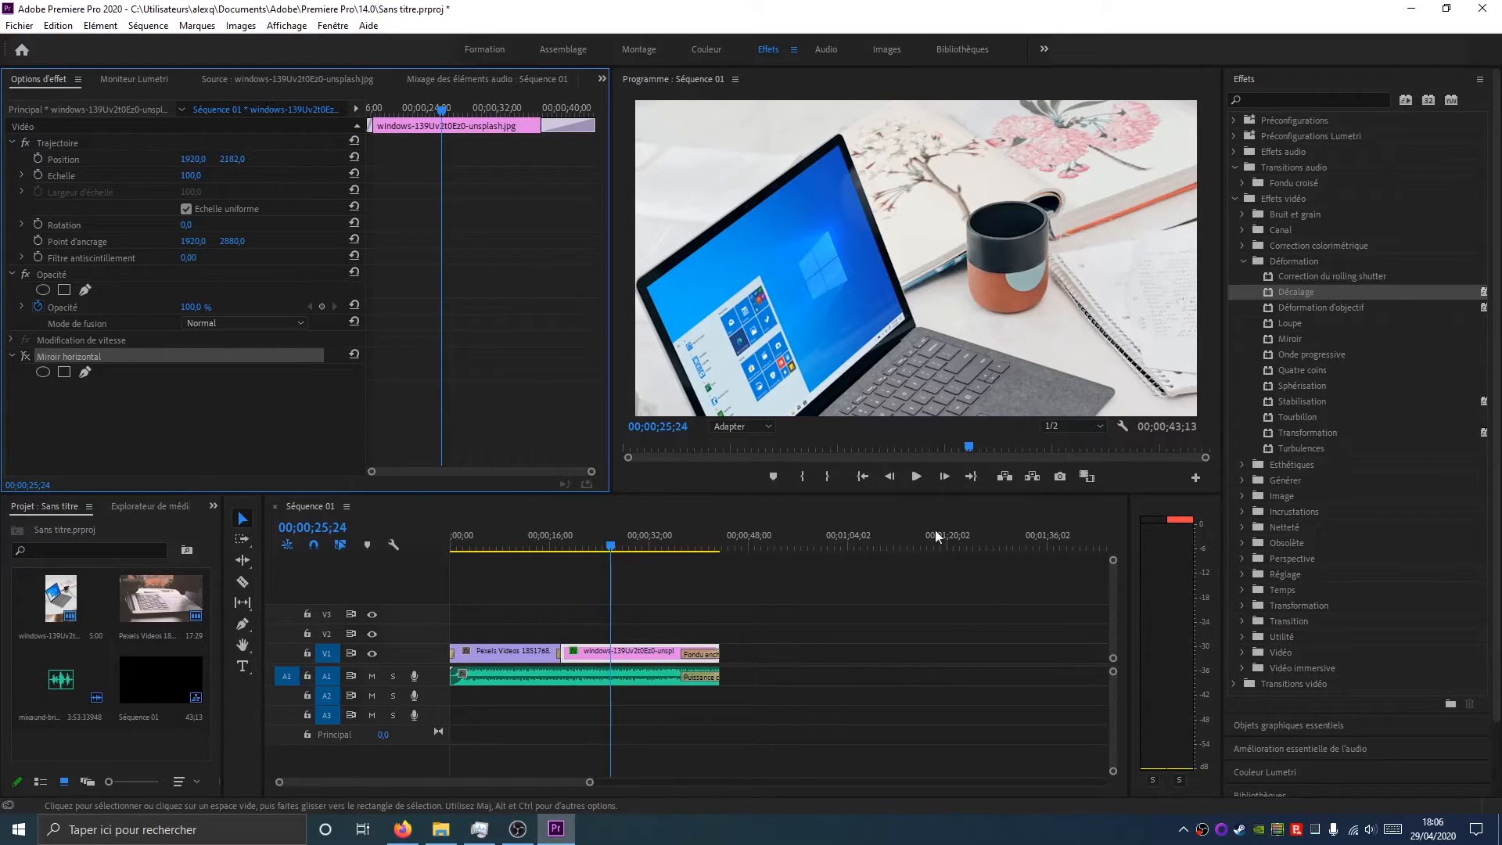
# Play the sequence from the start and stop around 32 seconds
pyautogui.moveTo(615, 546); pyautogui.dragTo(443, 570)
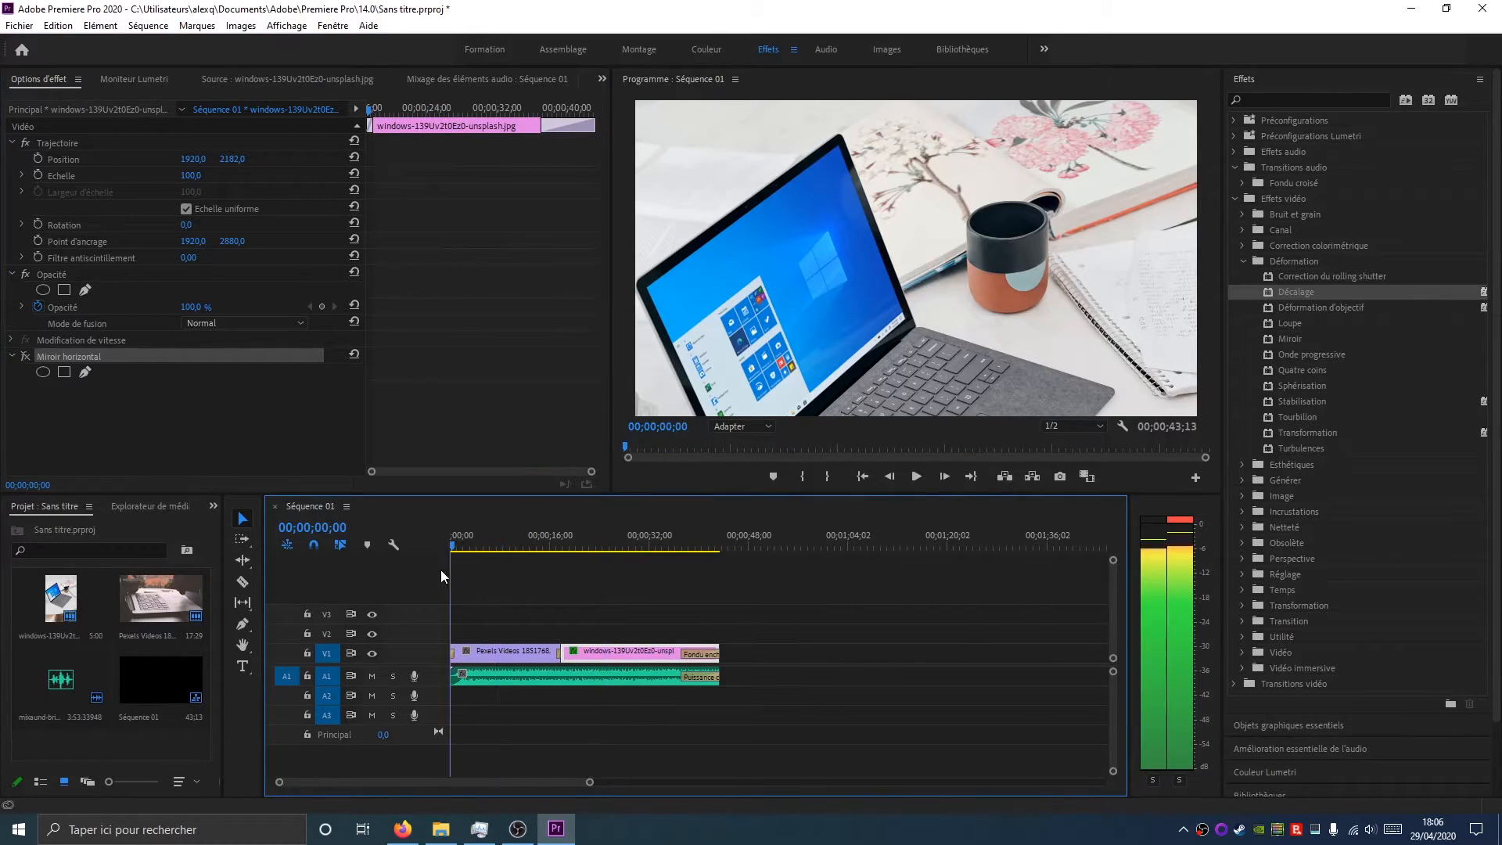
pyautogui.click(916, 476)
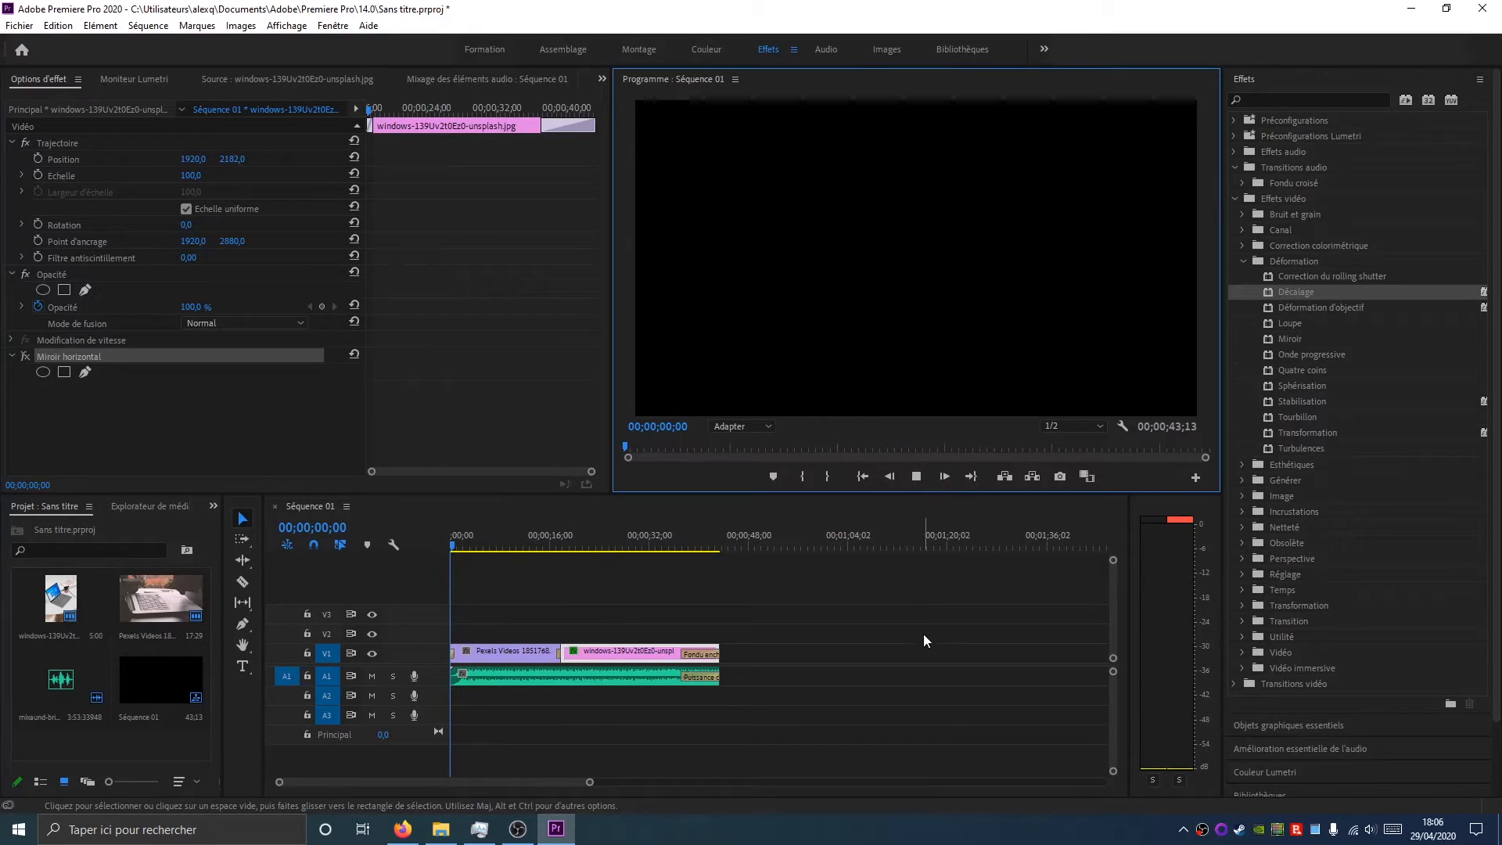
pyautogui.click(916, 477)
pyautogui.click(650, 540)
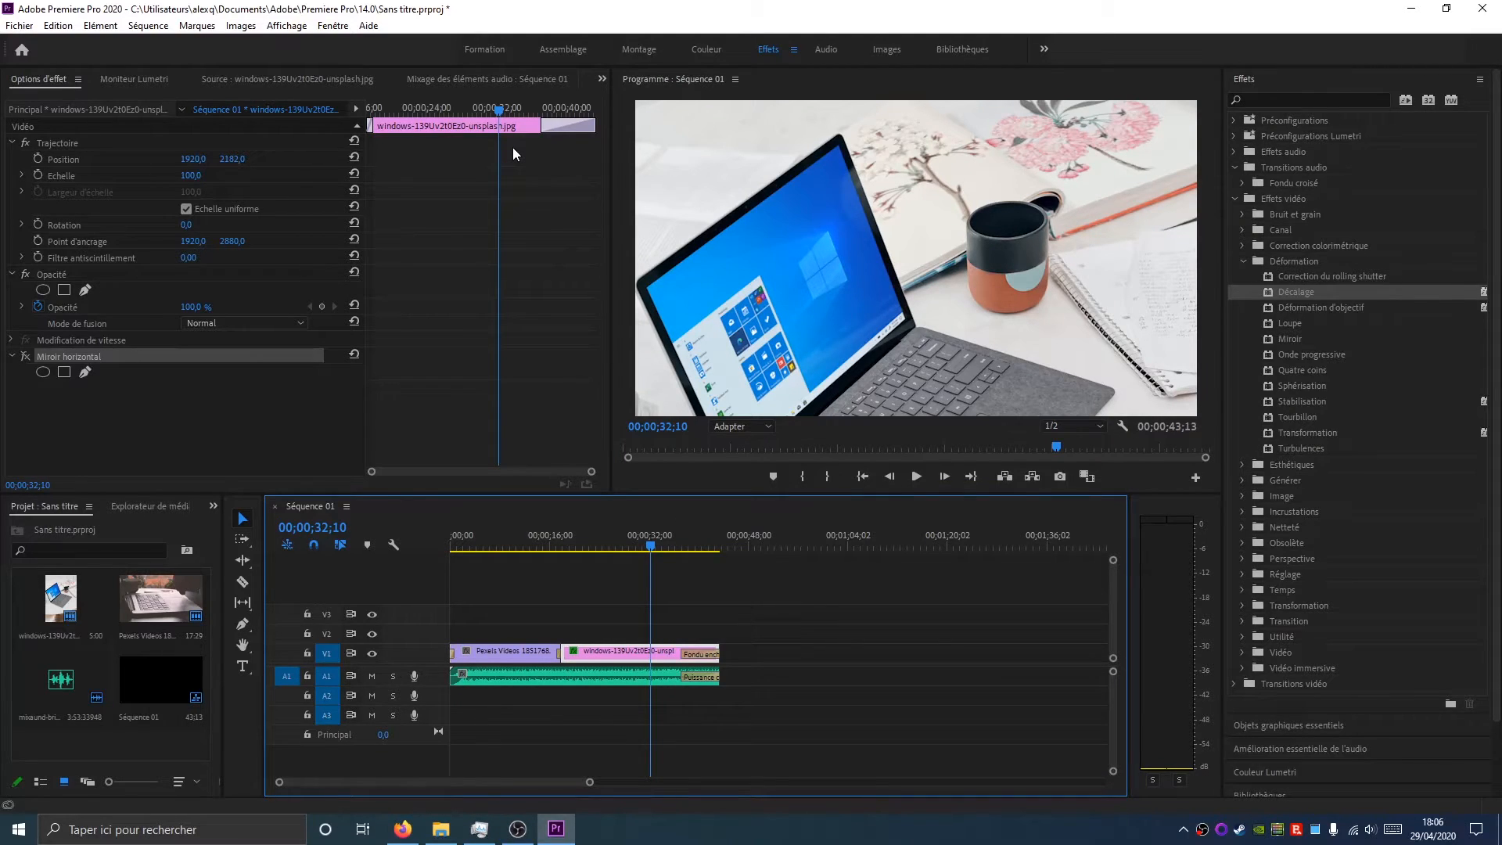
# Switch to the Audio workspace and open the audio track mixer
pyautogui.click(823, 50)
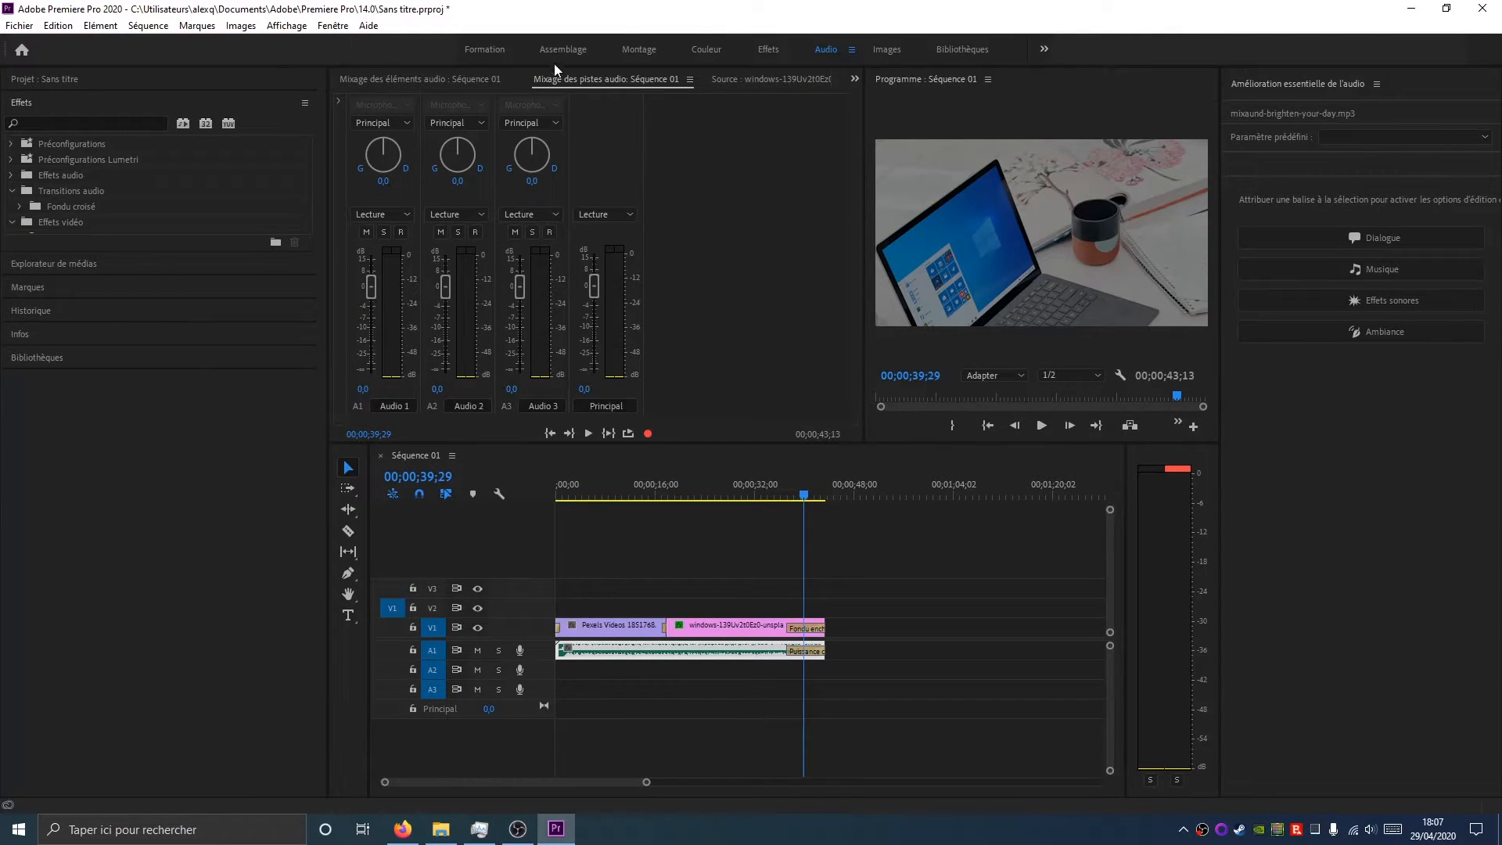
pyautogui.click(407, 79)
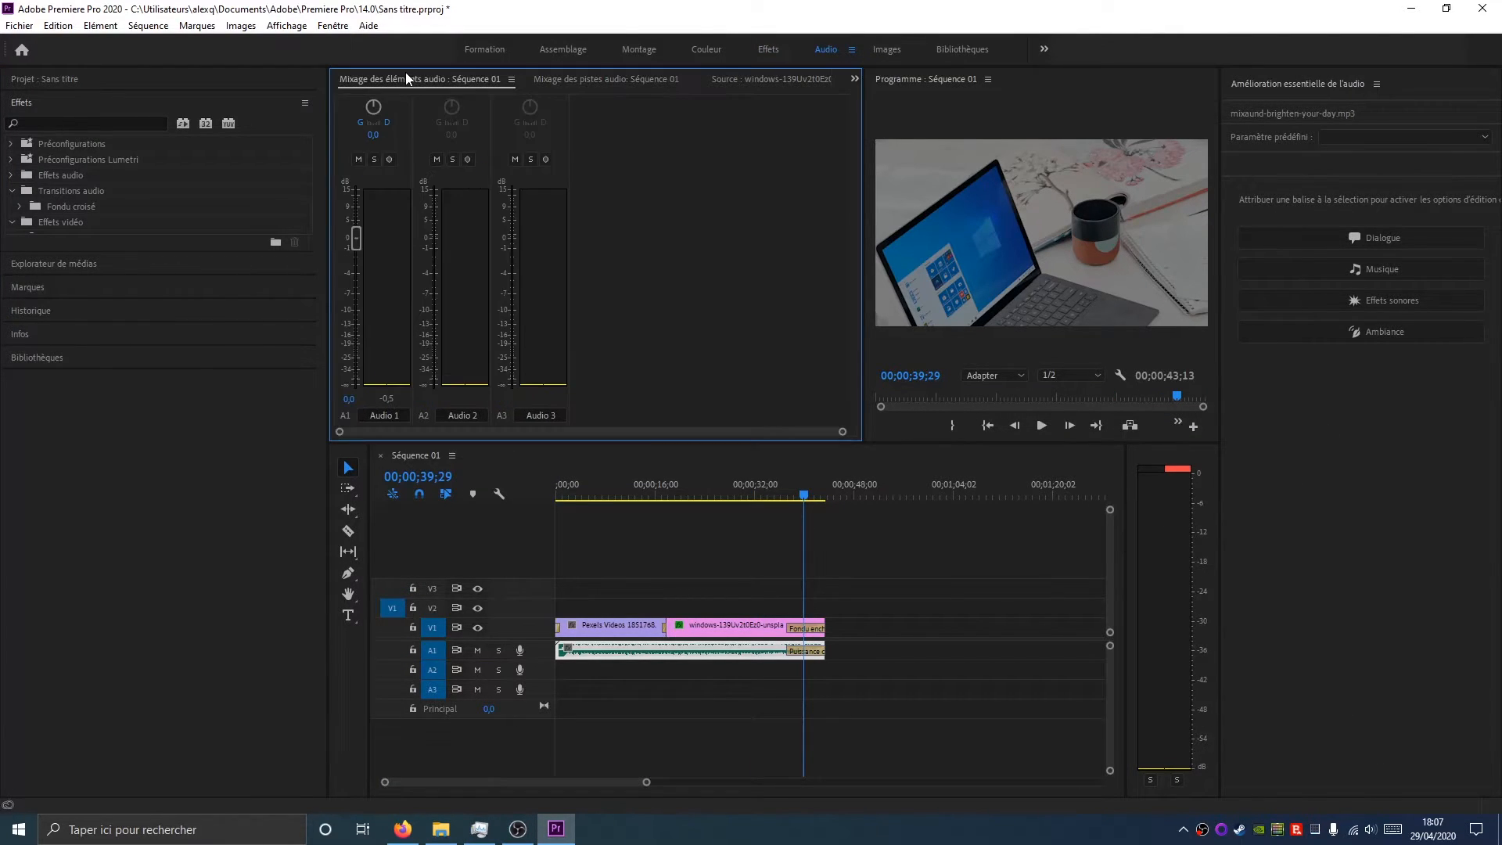
pyautogui.click(639, 82)
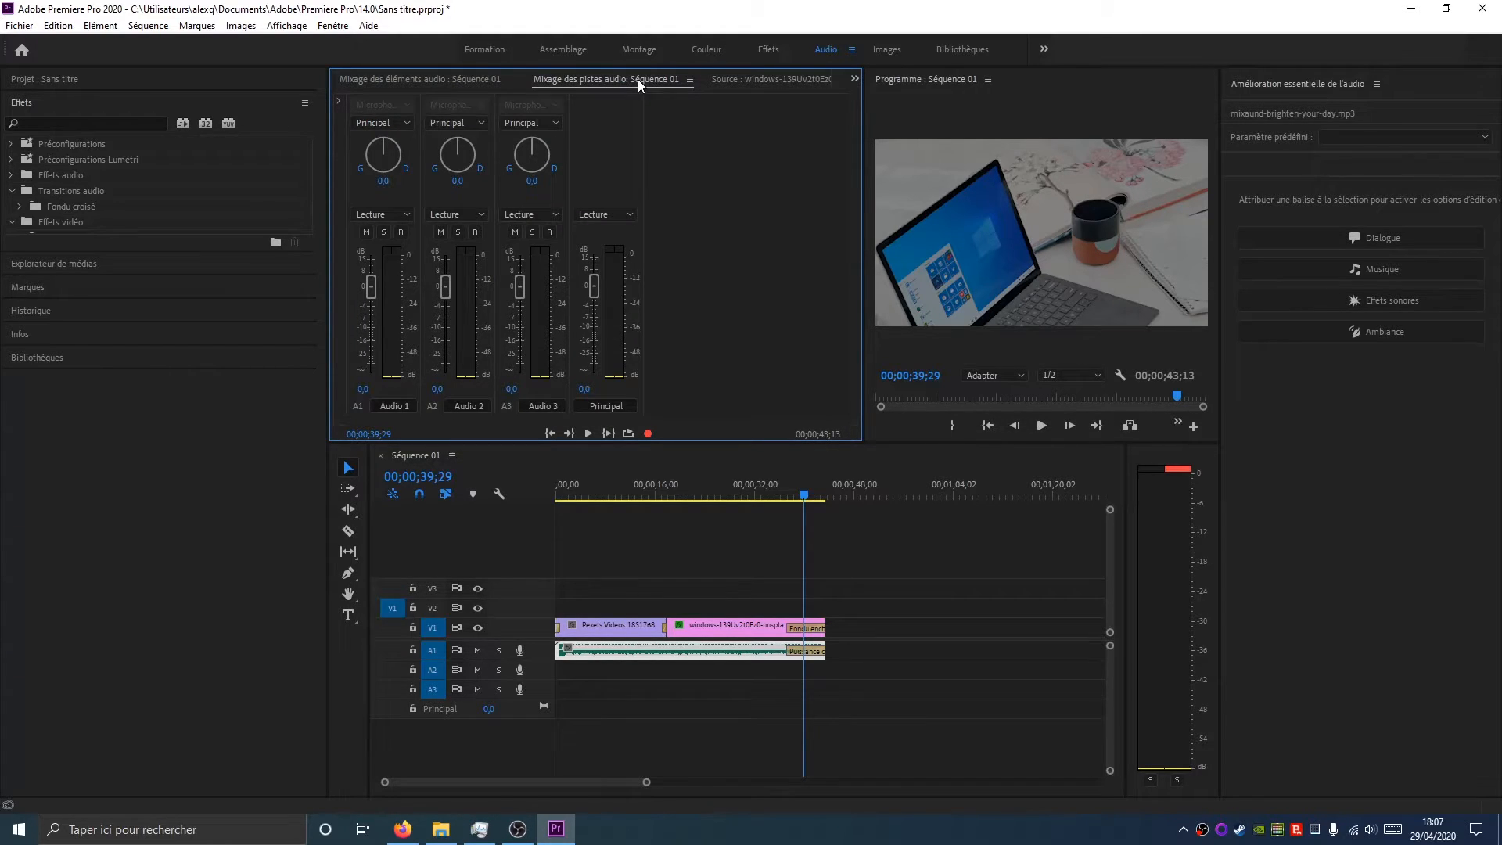
# Play the sequence and lower the Principal master fader to -8,7
pyautogui.click(732, 489)
pyautogui.click(1041, 425)
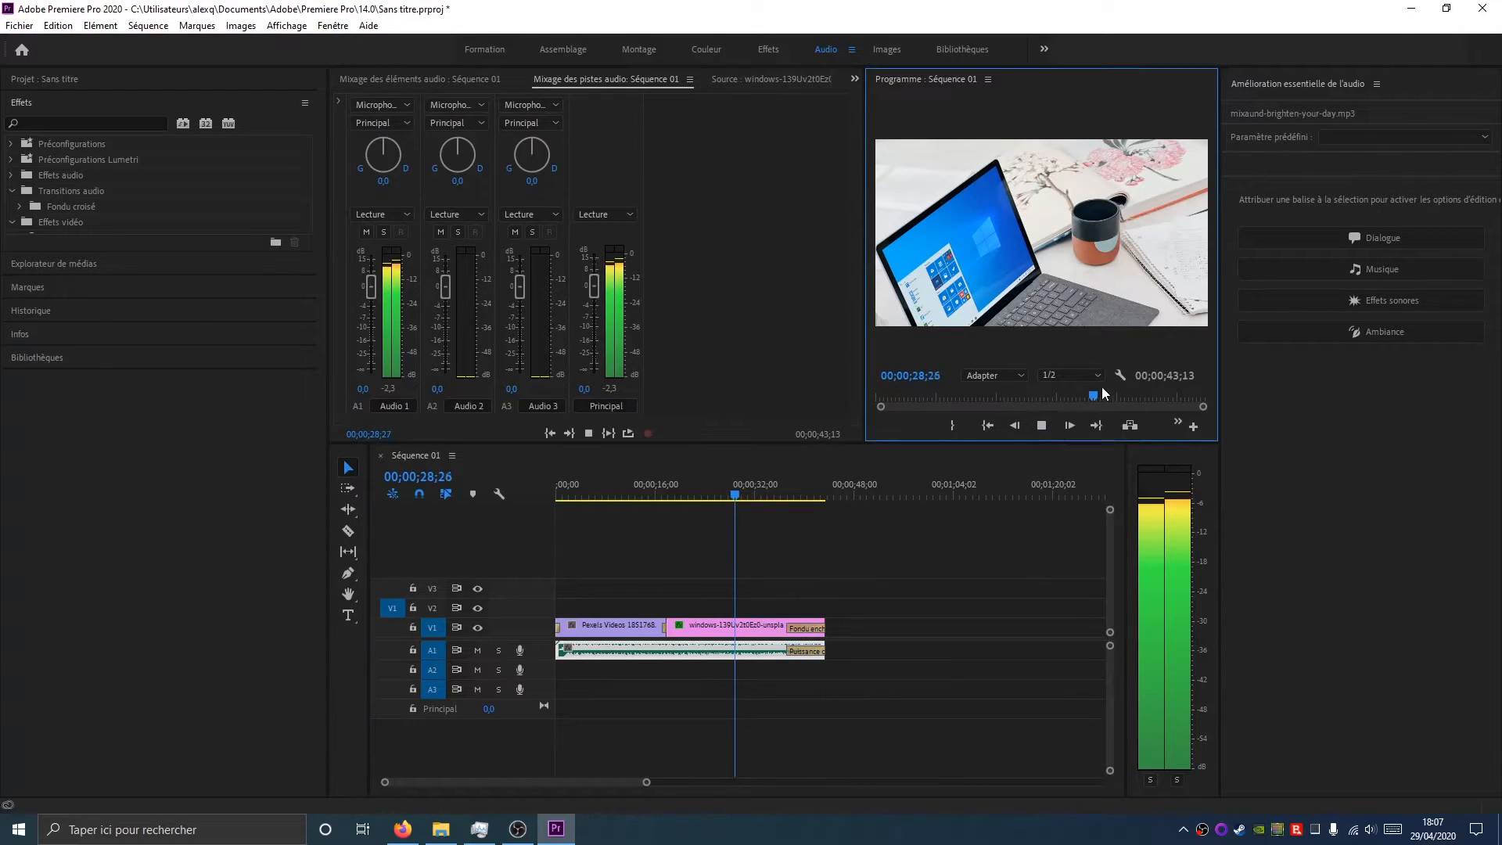
pyautogui.moveTo(596, 294); pyautogui.dragTo(595, 320)
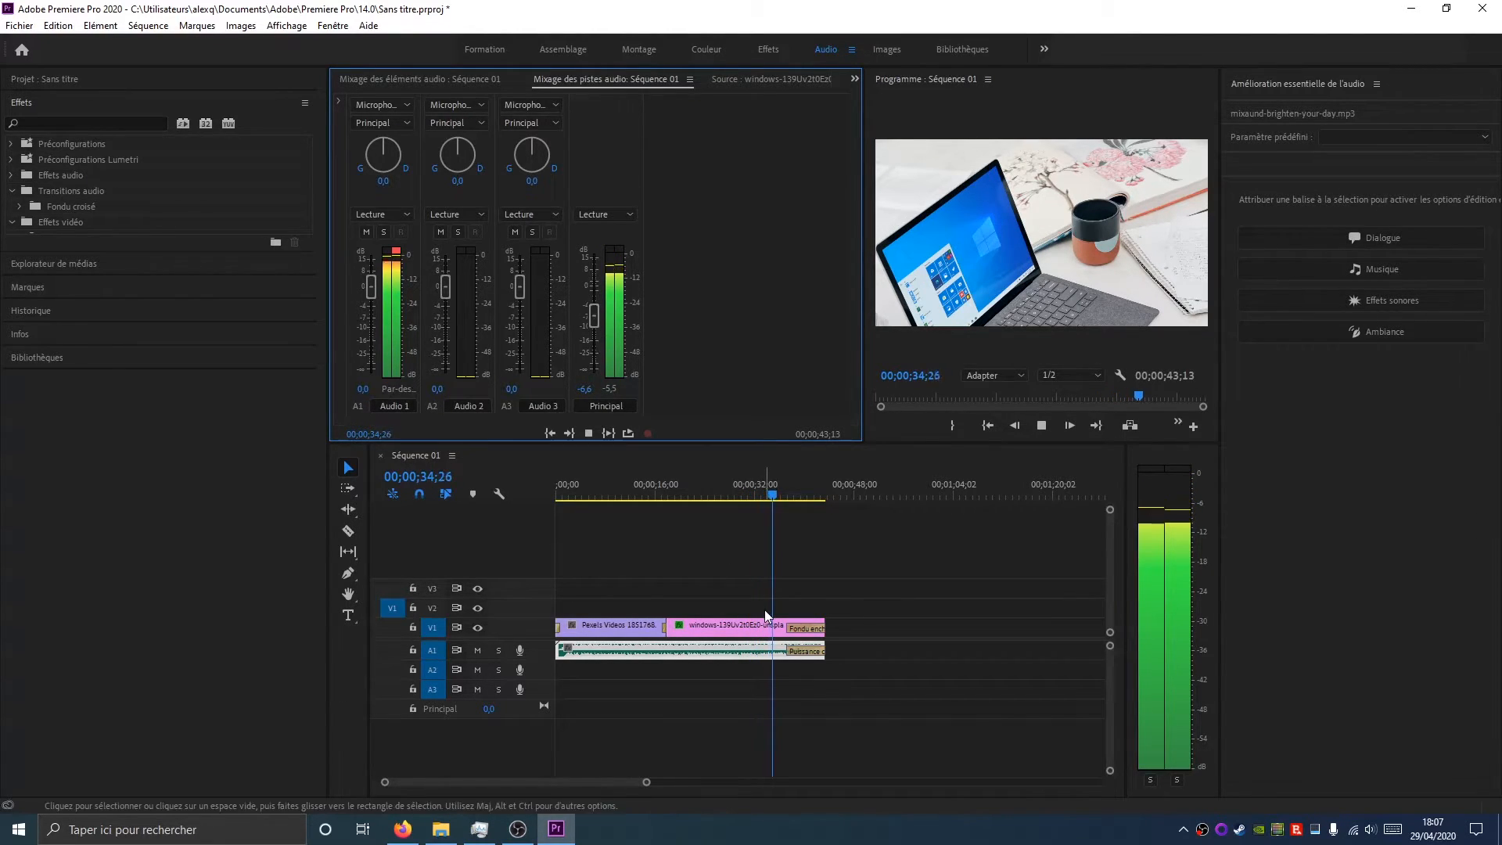
pyautogui.moveTo(593, 317); pyautogui.dragTo(594, 323)
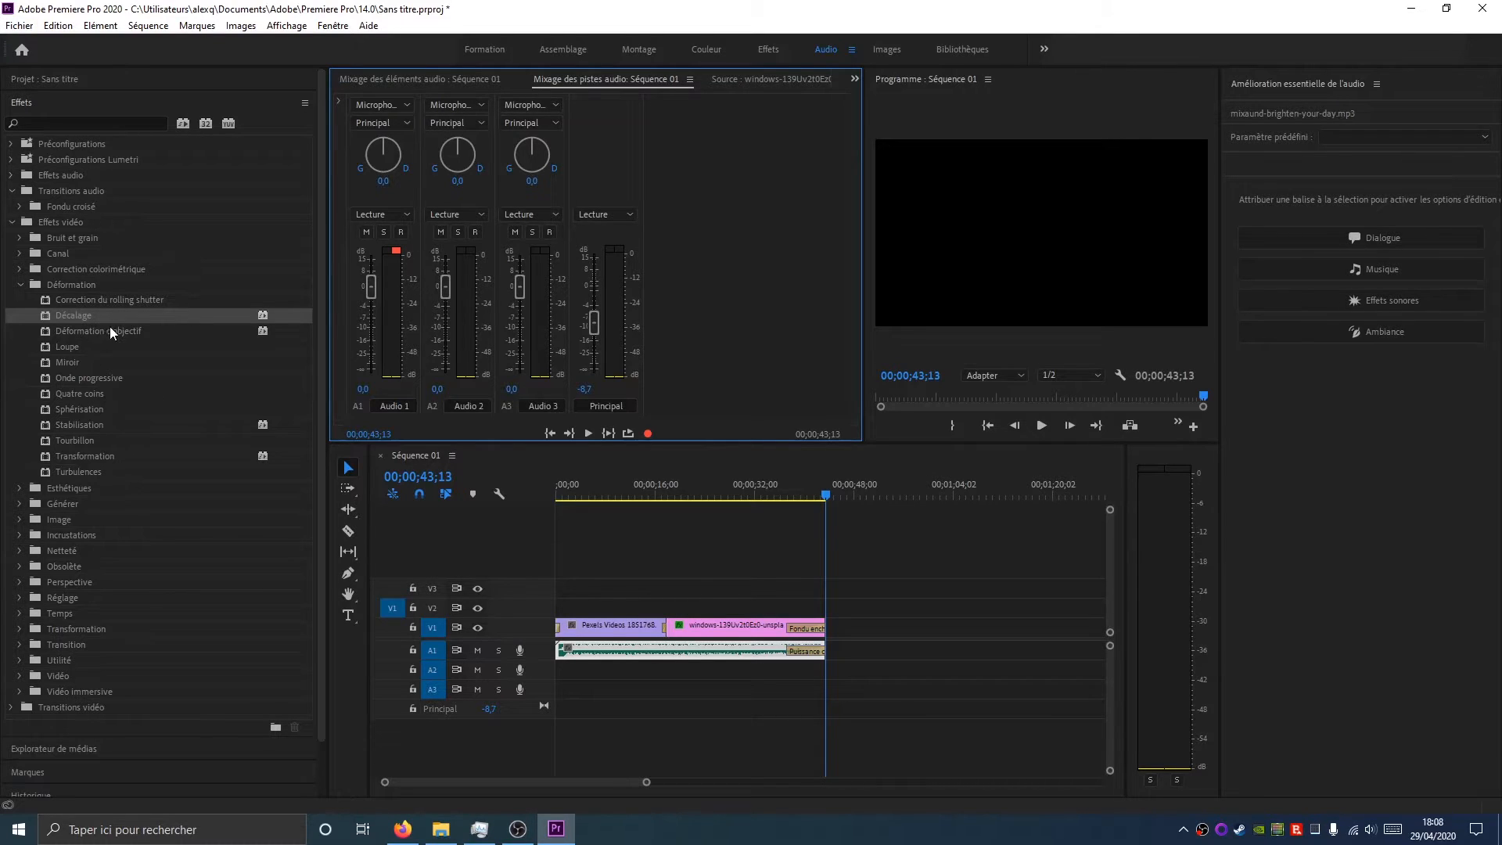
# Collapse the video effect folders and expand the Effets audio folder
pyautogui.click(12, 222)
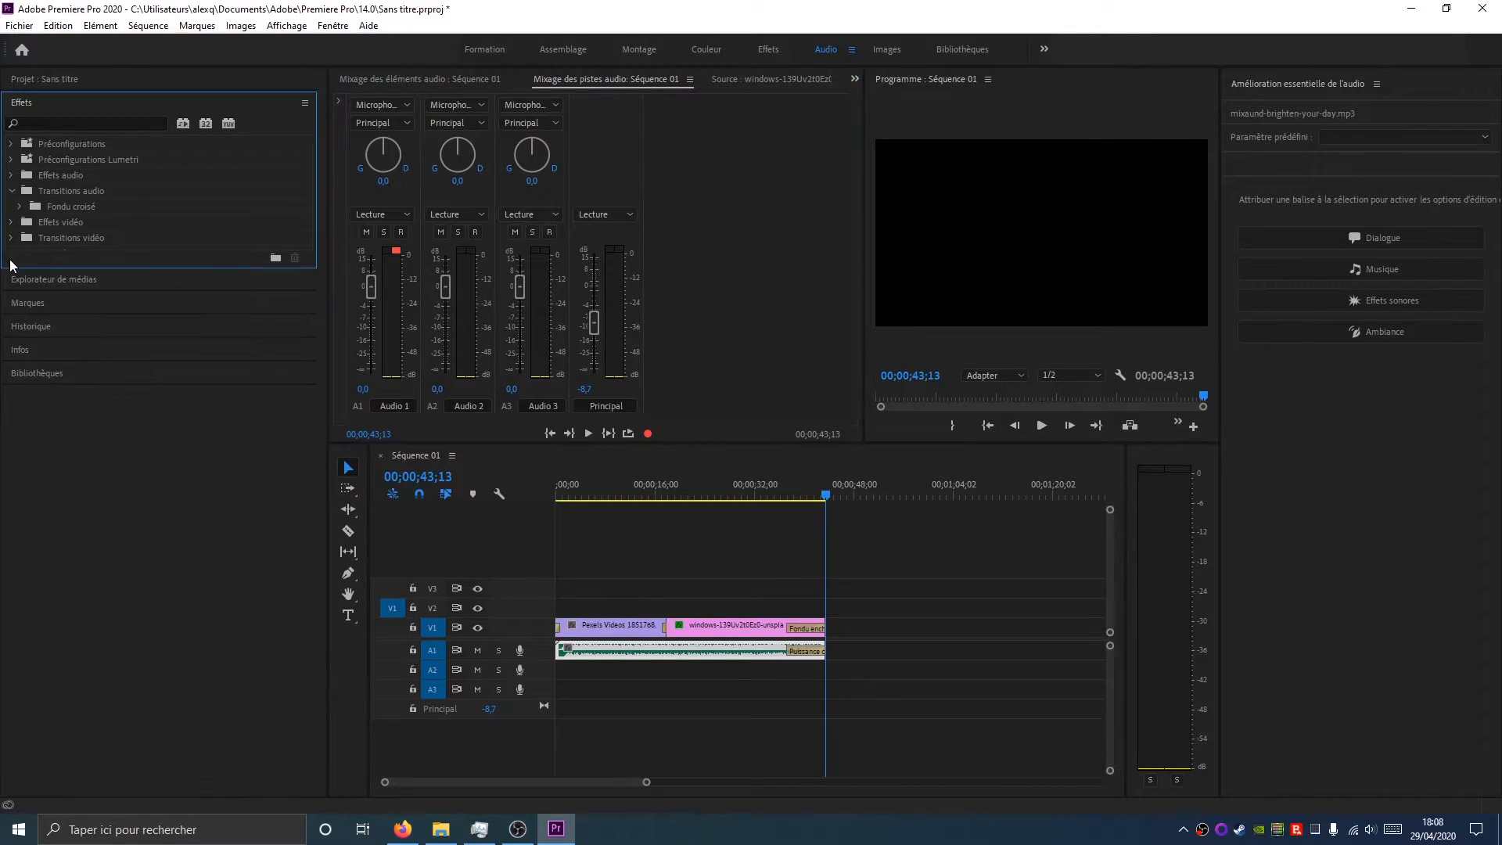
pyautogui.click(11, 191)
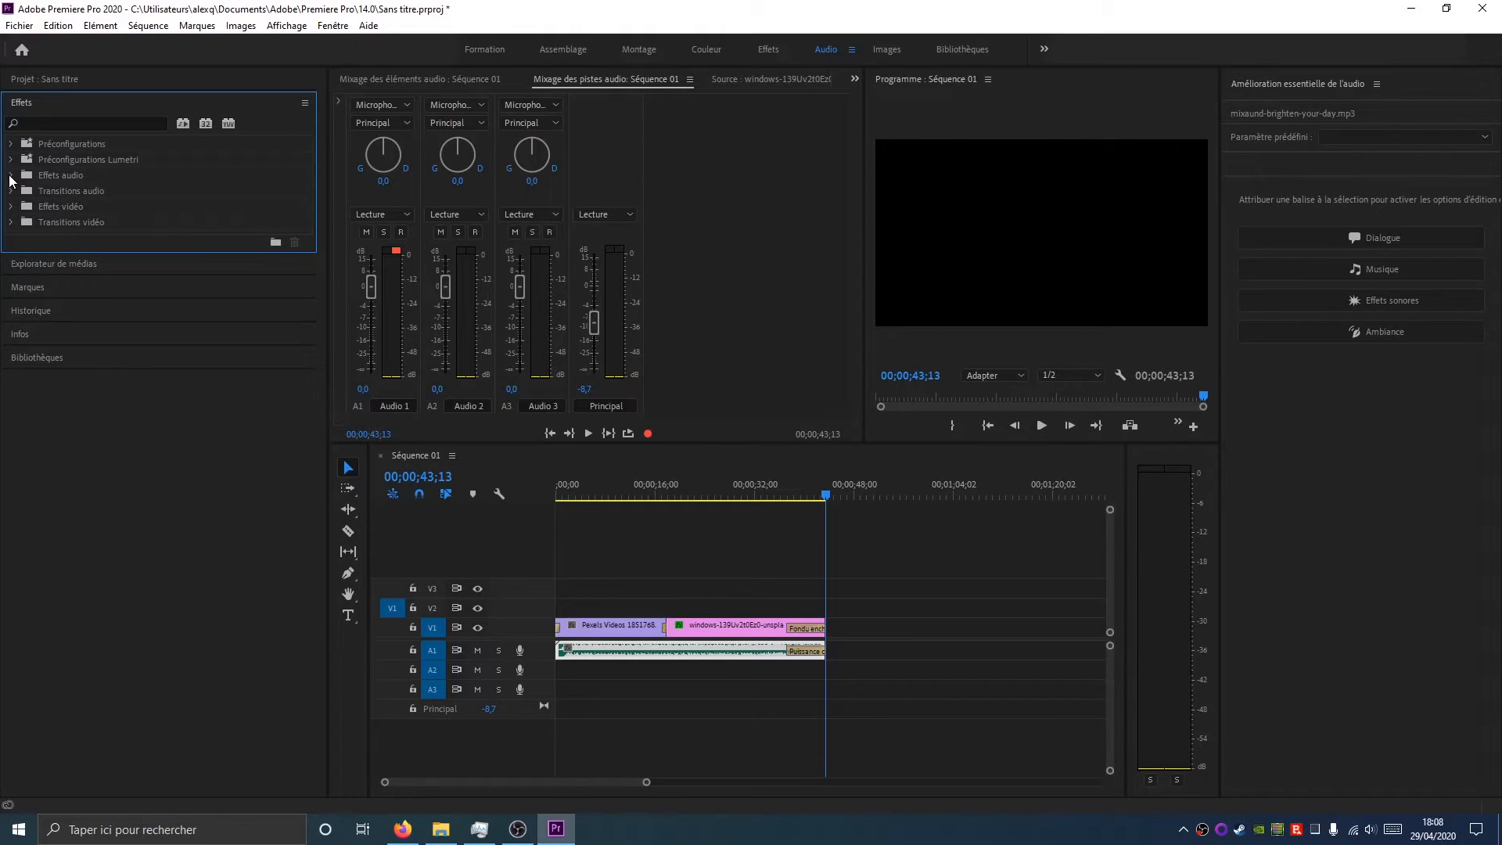
pyautogui.click(10, 175)
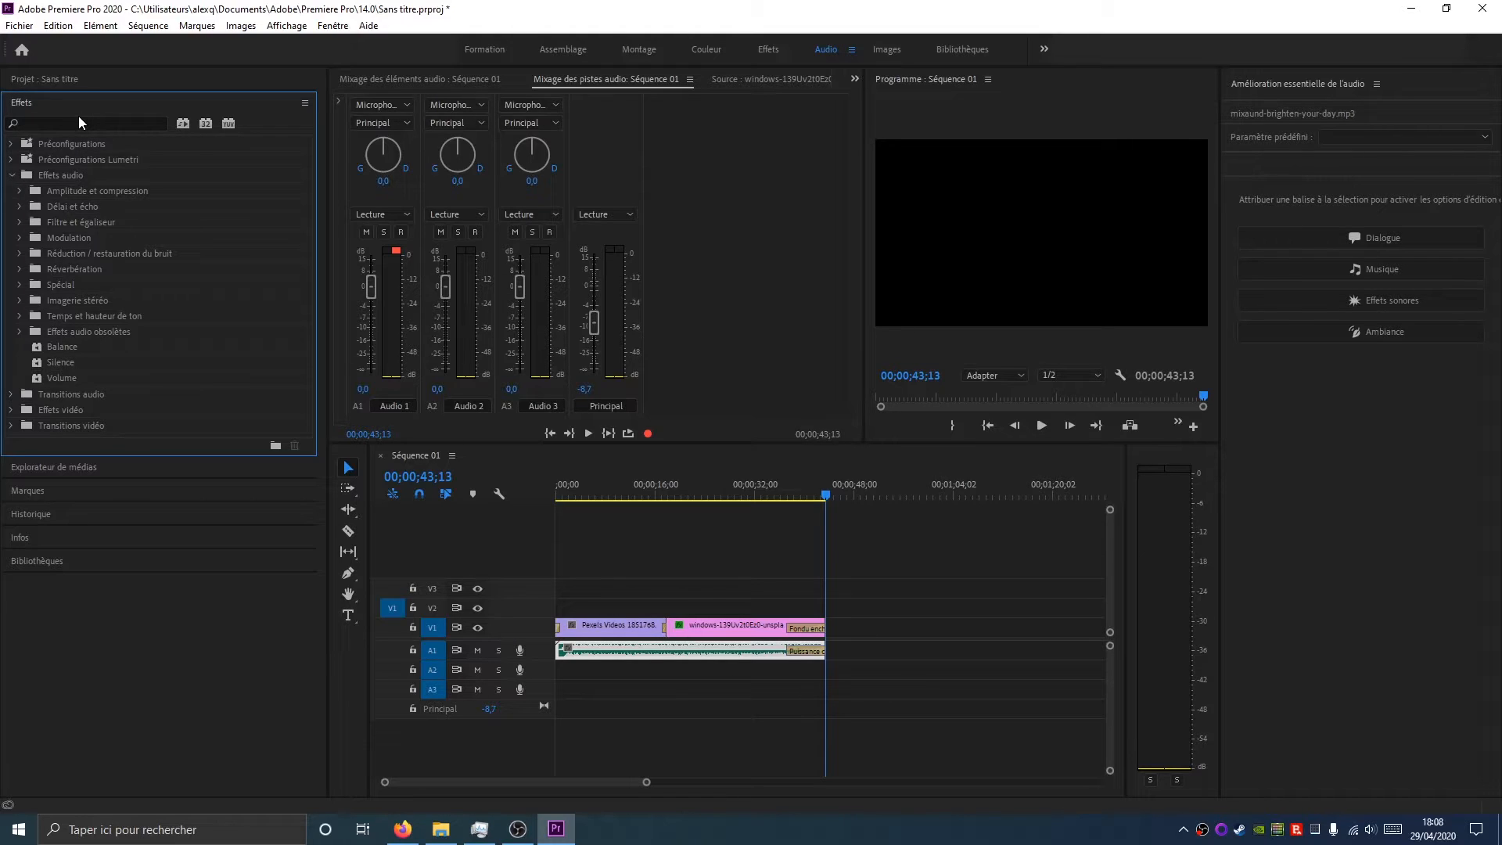
# Switch to the Images workspace, browse the graphics templates, and open the Modifier tab
pyautogui.click(887, 50)
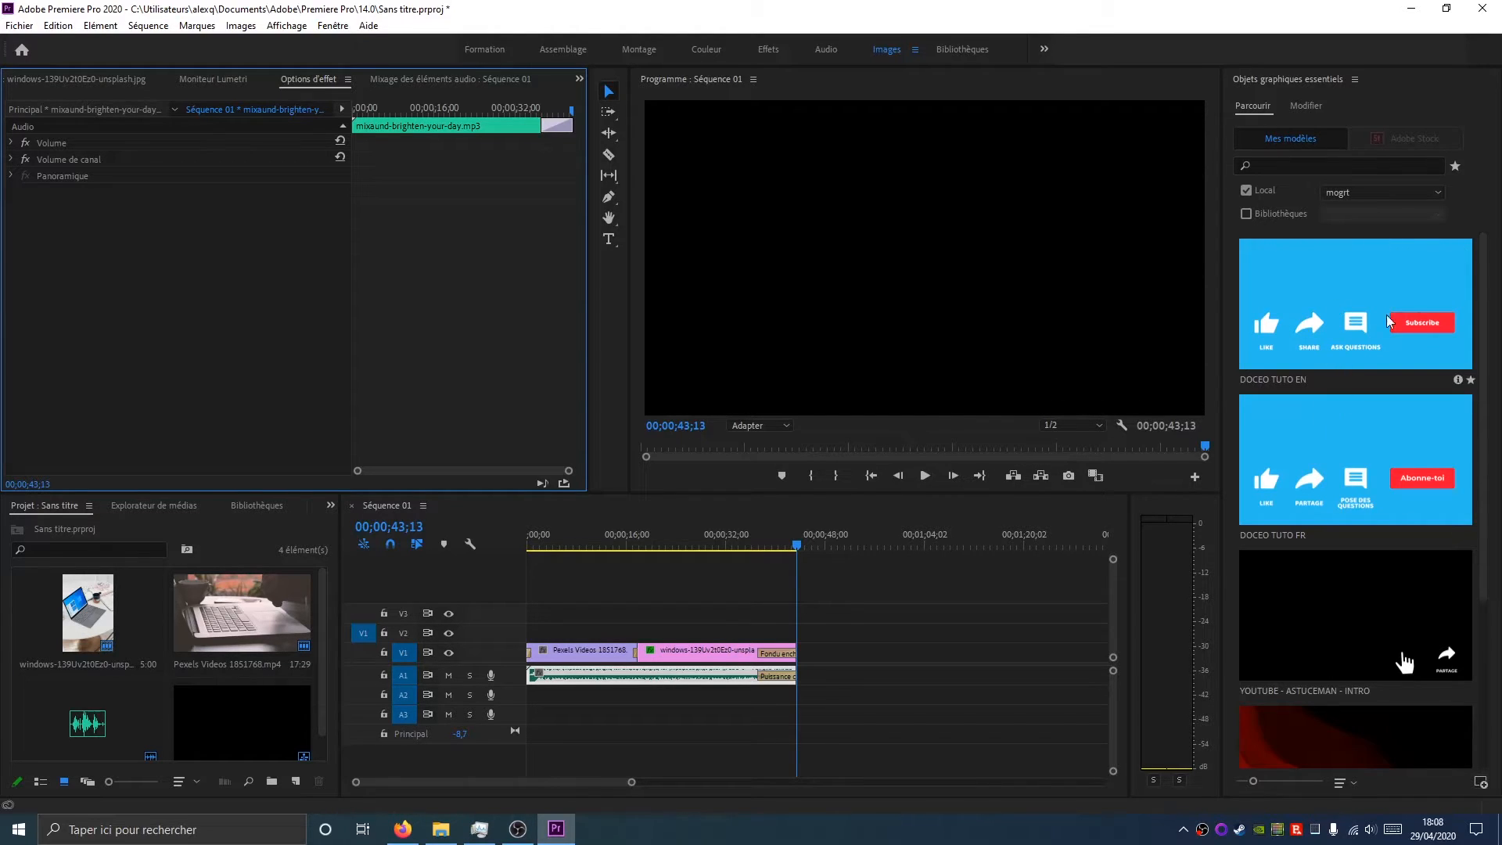
pyautogui.scroll(-1, 1487, 371)
pyautogui.scroll(-5, 1487, 371)
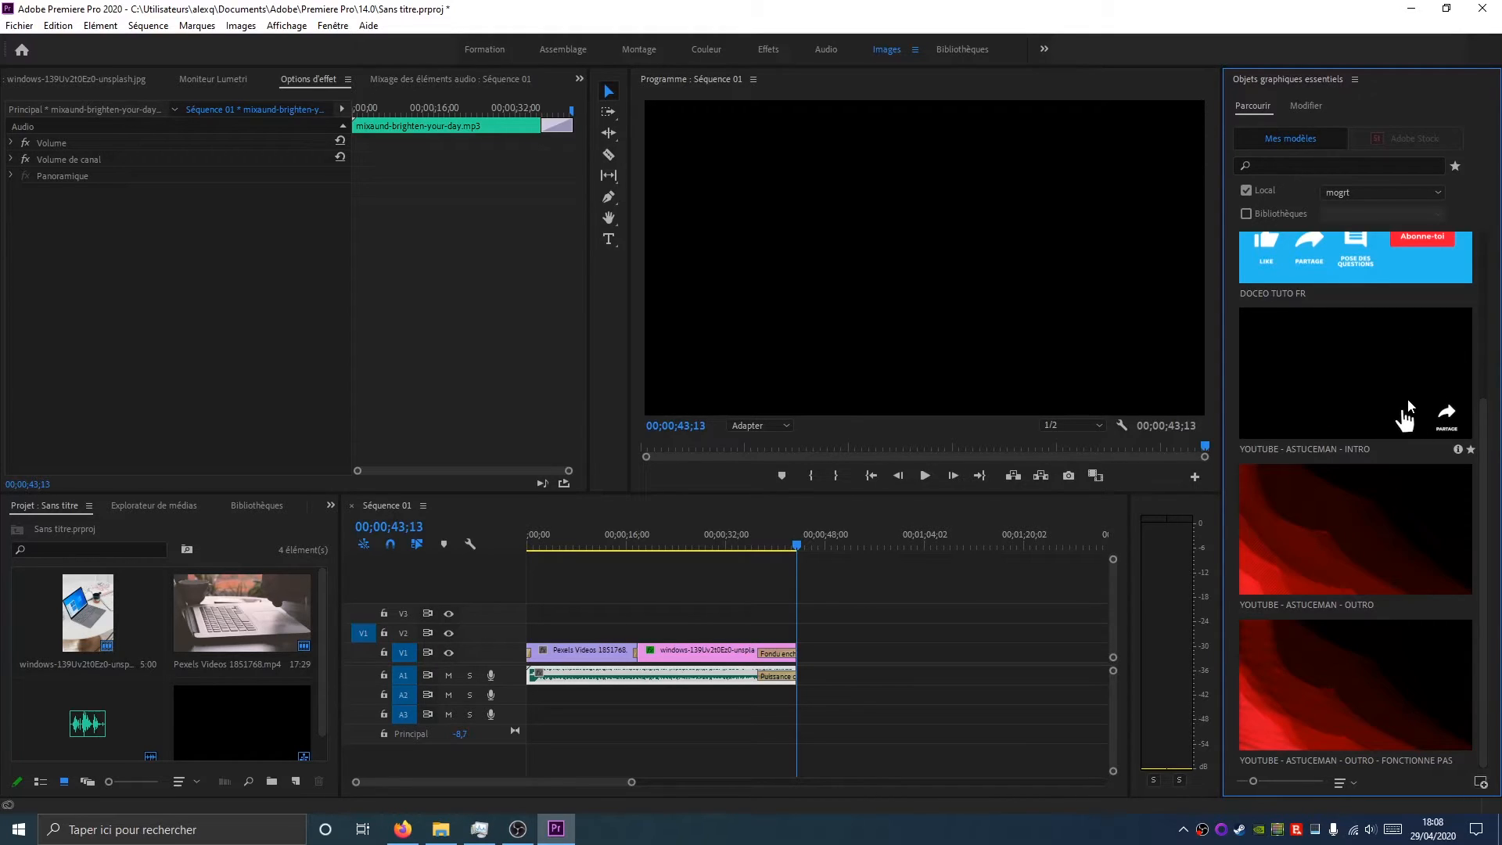
pyautogui.scroll(6, 1333, 423)
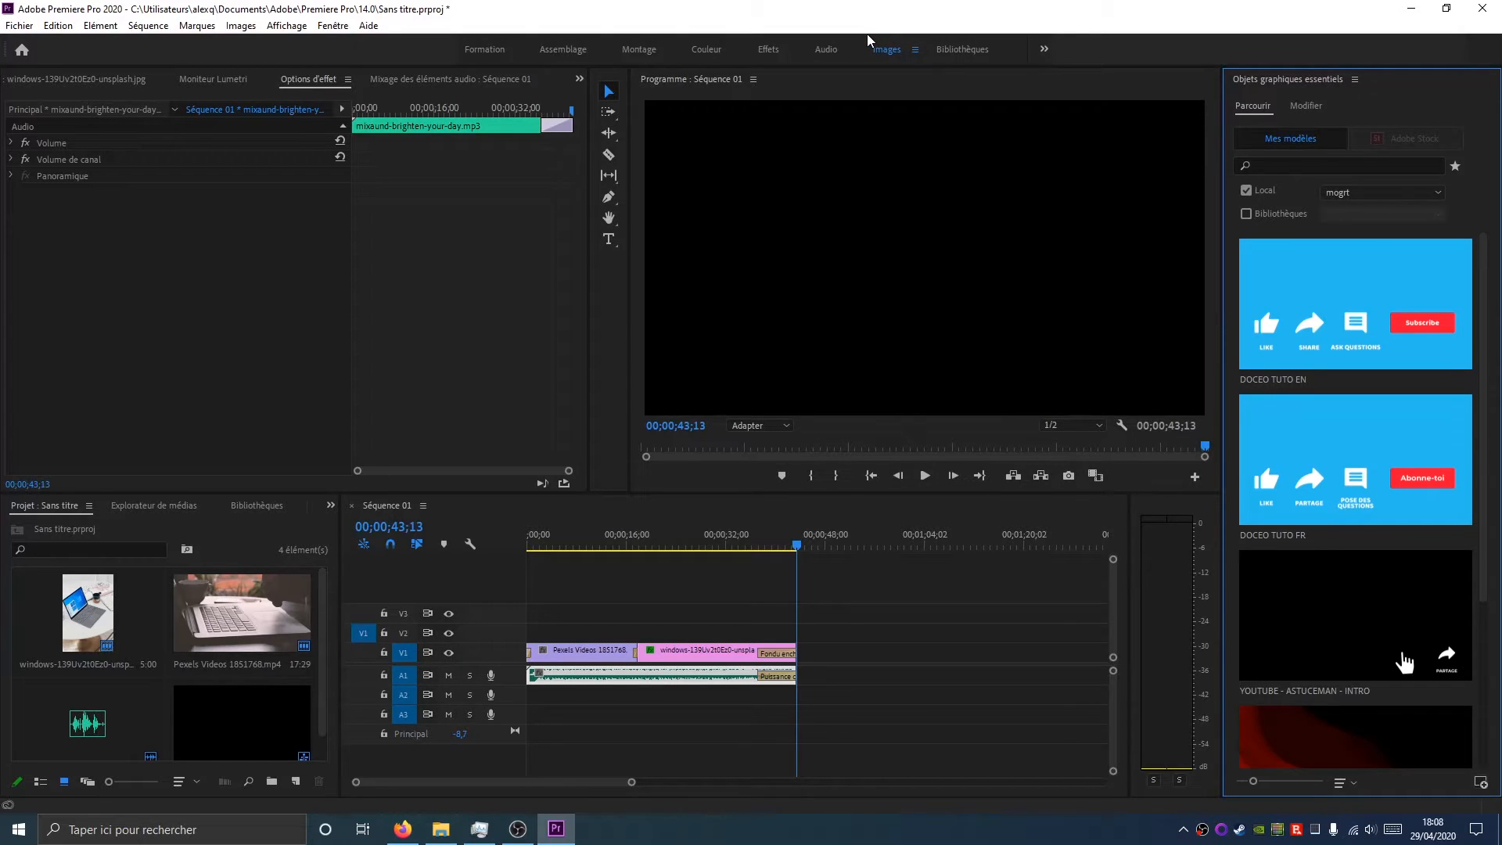
pyautogui.click(1306, 107)
# Create a text box in the program monitor with the Type tool and write PC Portable
pyautogui.click(608, 239)
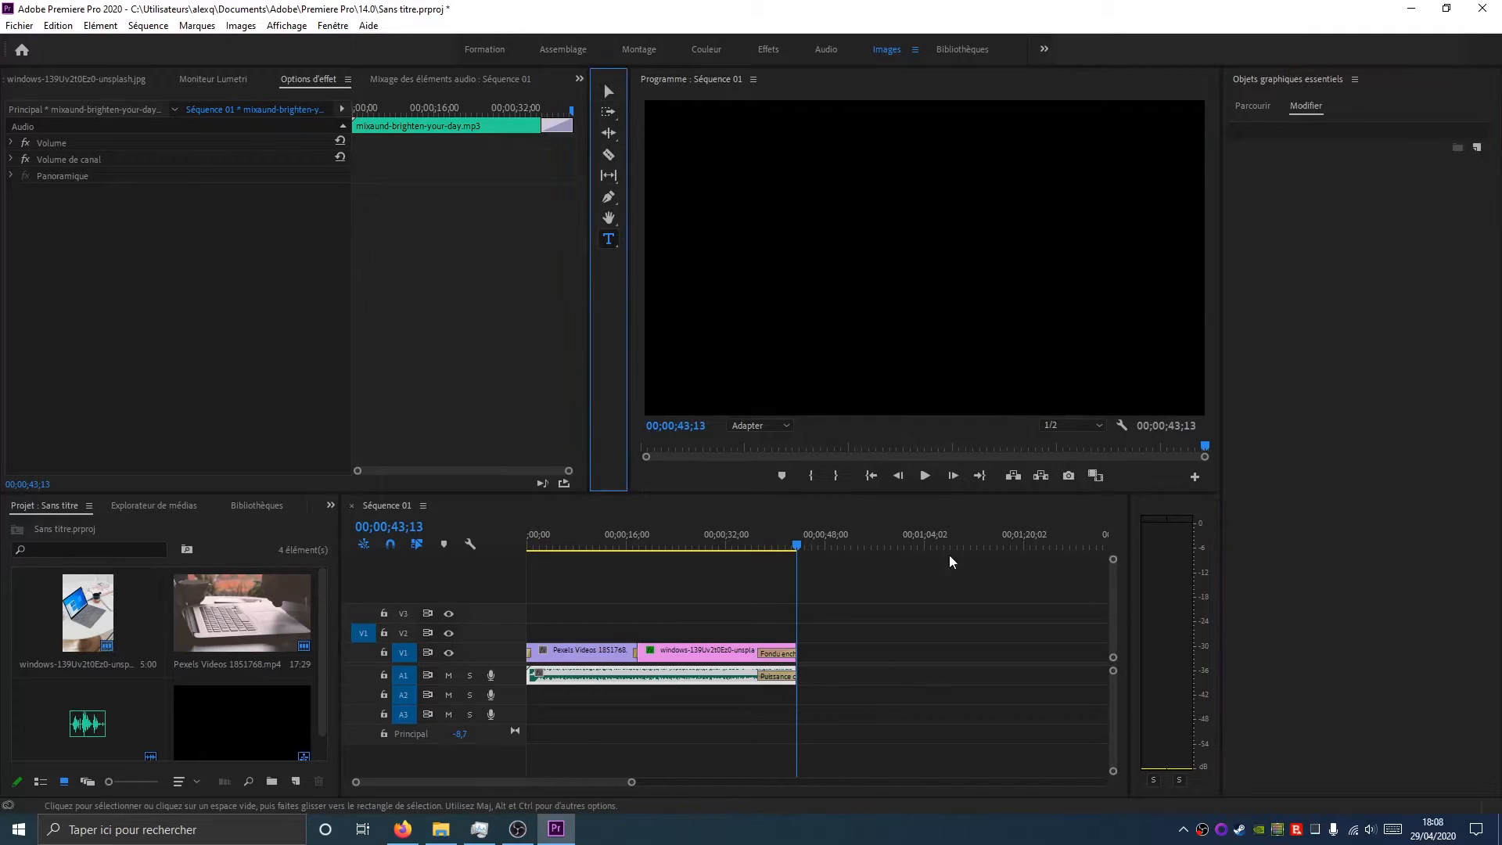
pyautogui.moveTo(714, 145); pyautogui.dragTo(1041, 328)
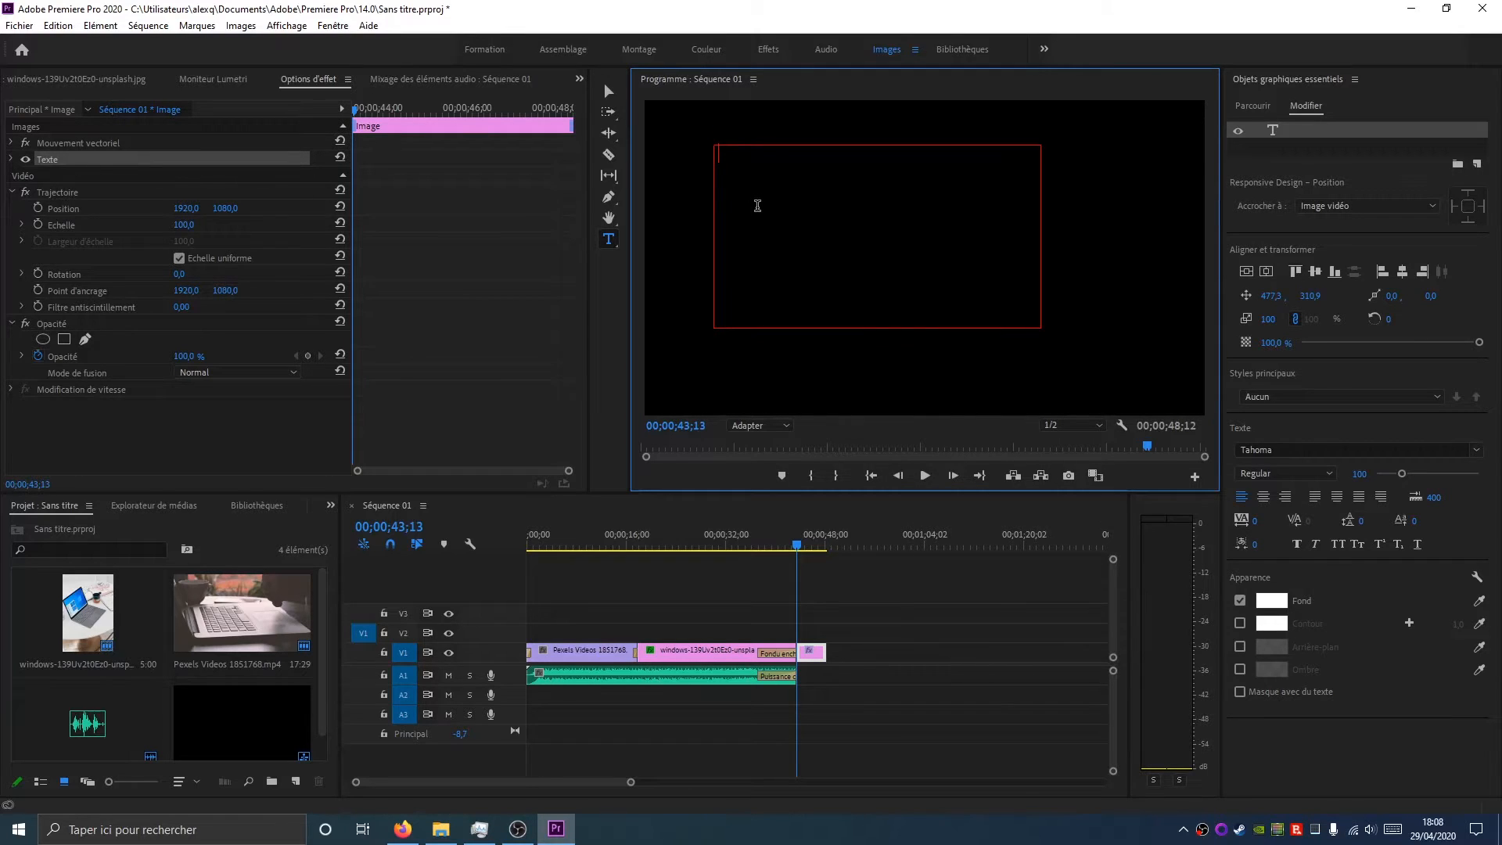
pyautogui.write('PC Portabel')
pyautogui.press('BackSpace')
pyautogui.press('BackSpace')
pyautogui.write('le')
pyautogui.moveTo(805, 166); pyautogui.dragTo(648, 157)
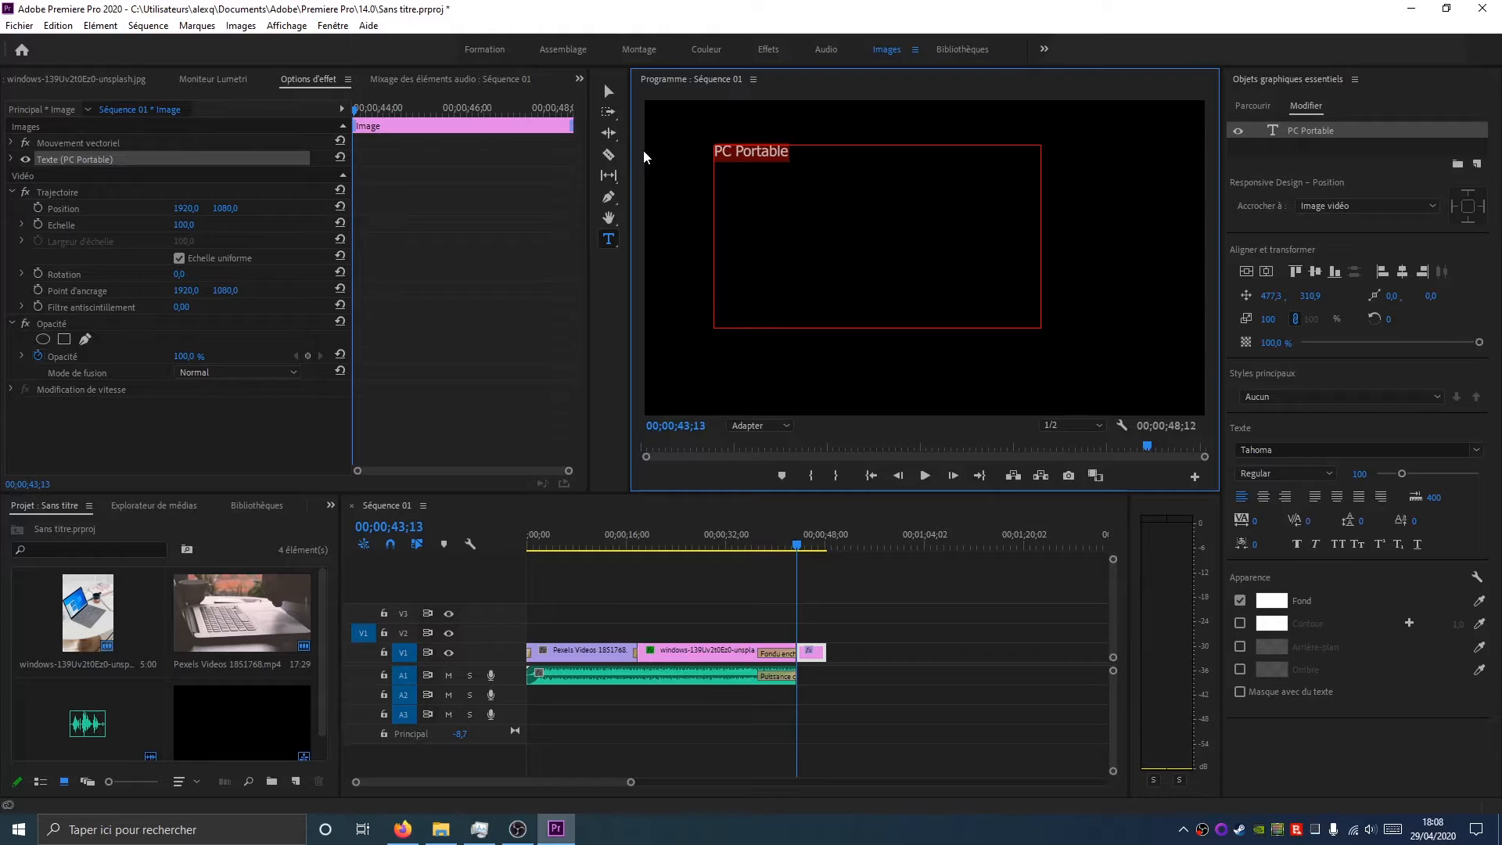
# Set the title's font to Baloo and its font size to 300
pyautogui.click(1286, 450)
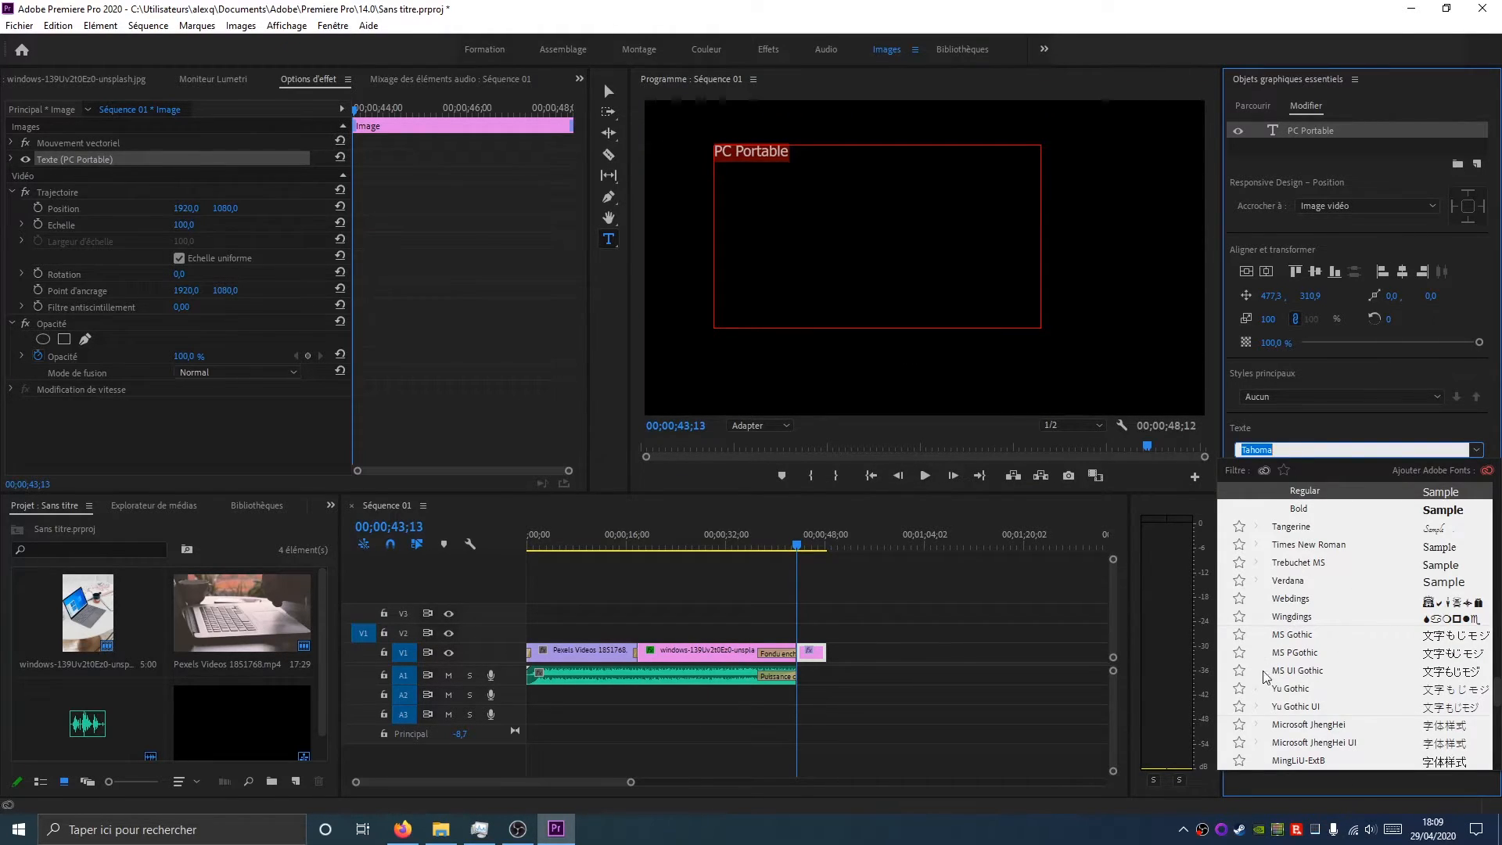
pyautogui.scroll(-3, 1329, 656)
pyautogui.scroll(-10, 1329, 656)
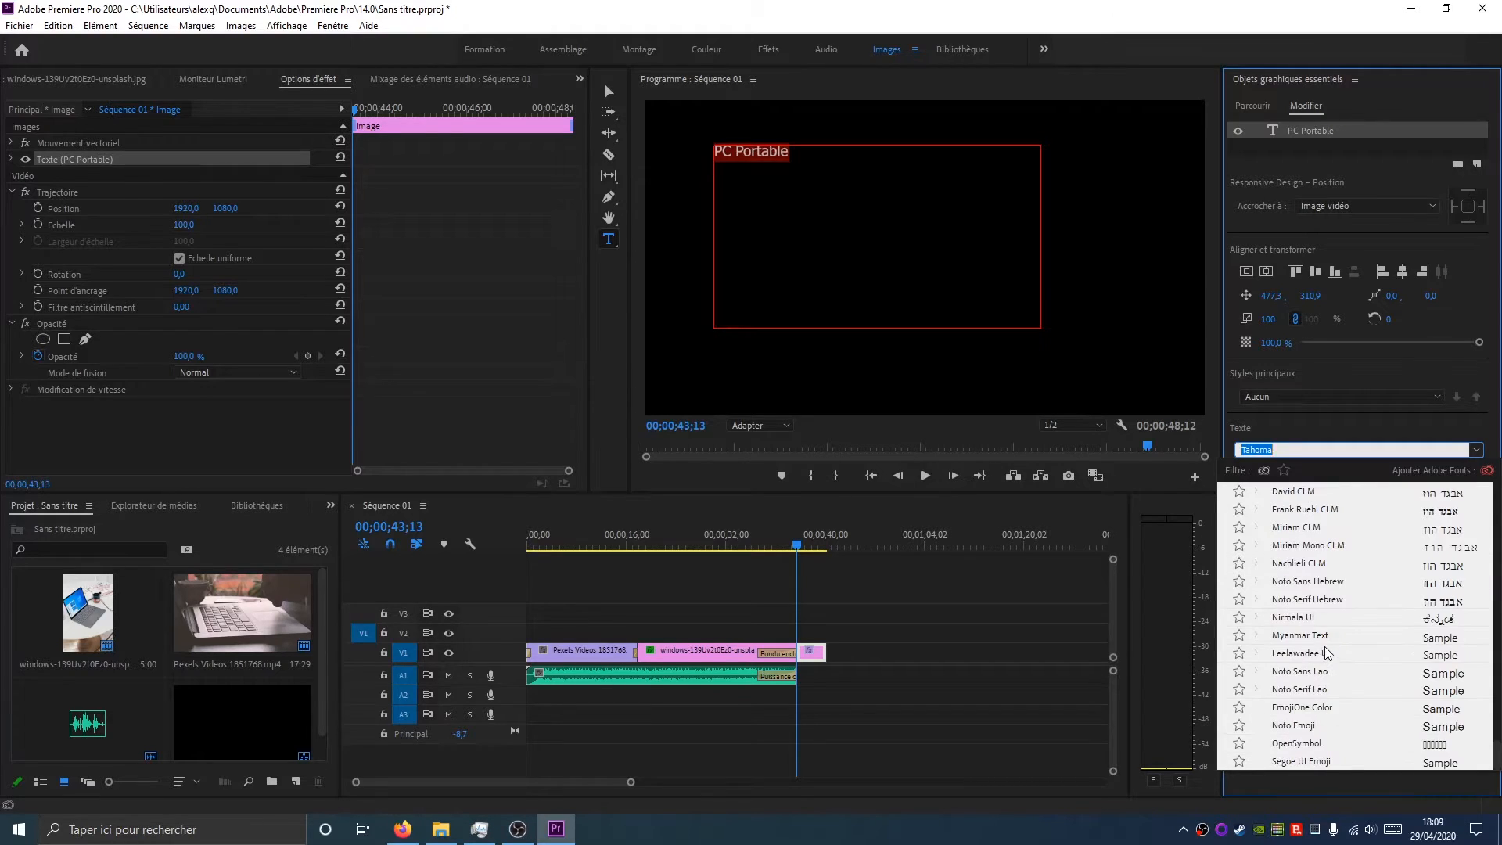
pyautogui.scroll(10, 1329, 653)
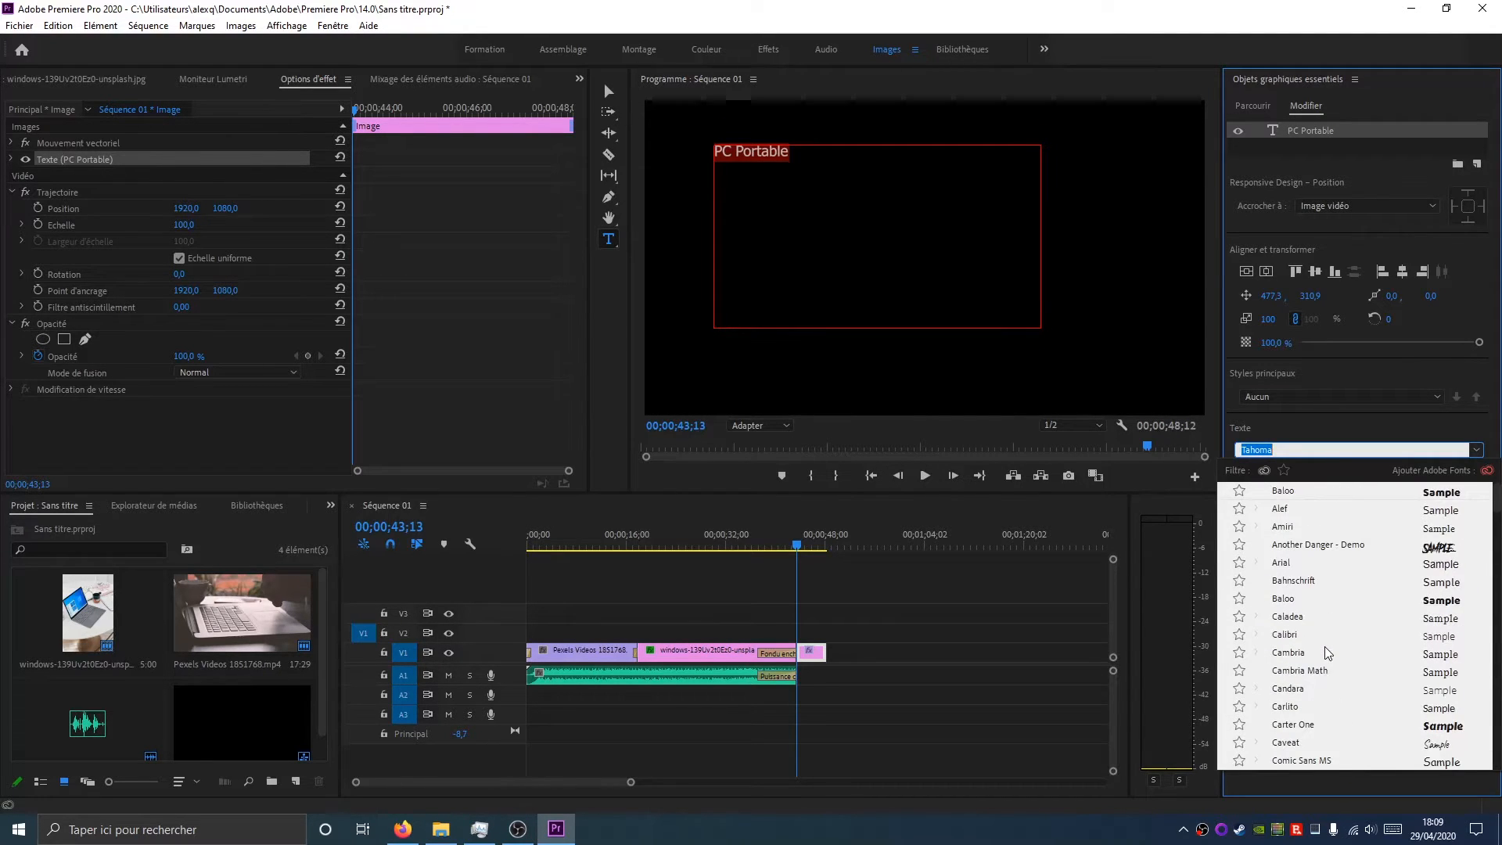
pyautogui.scroll(-3, 1290, 667)
pyautogui.scroll(3, 1289, 666)
pyautogui.click(1287, 492)
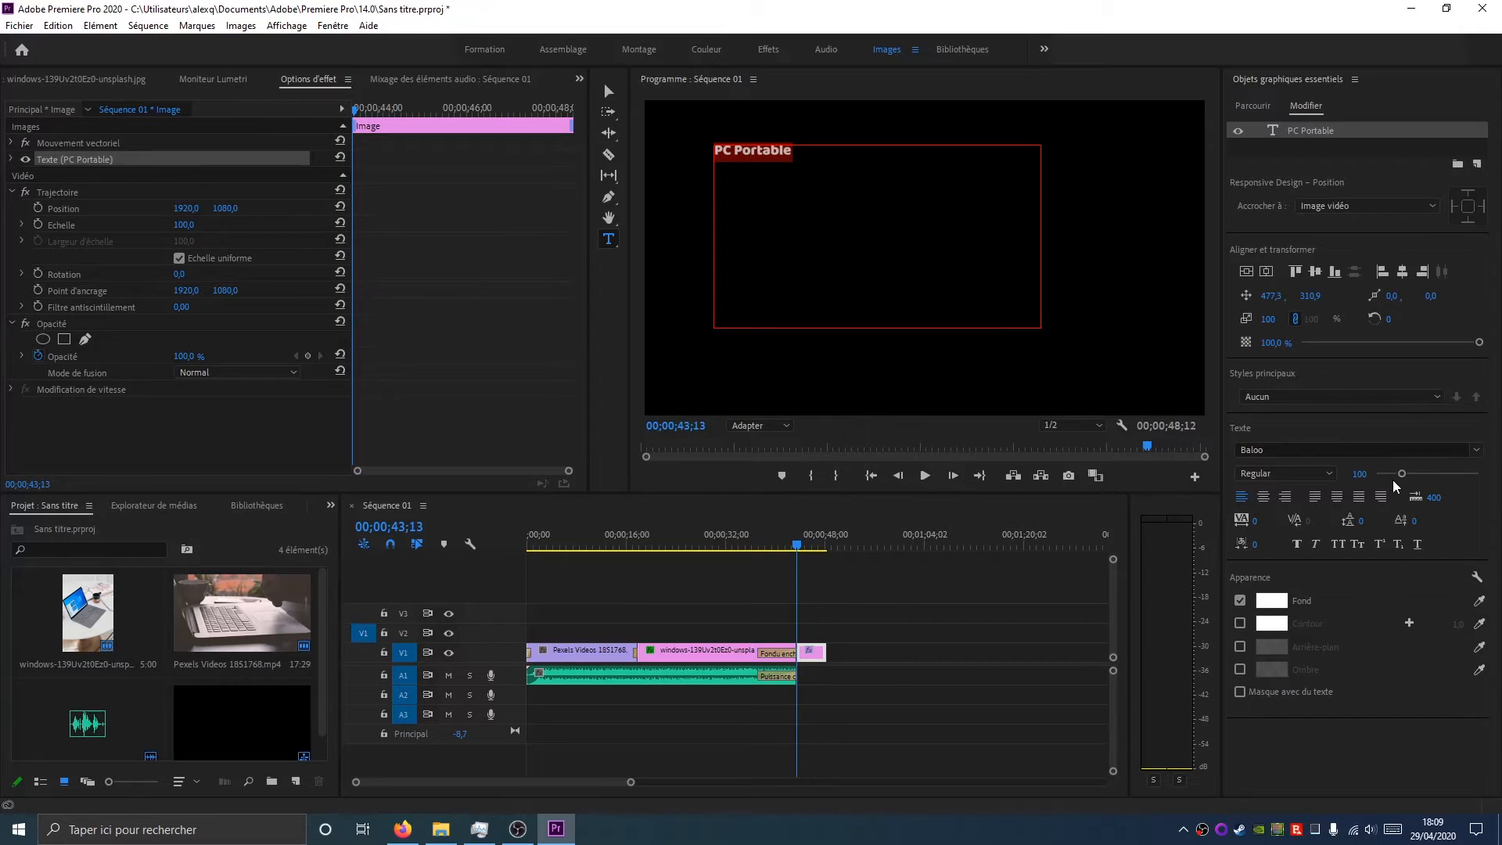
pyautogui.click(1359, 473)
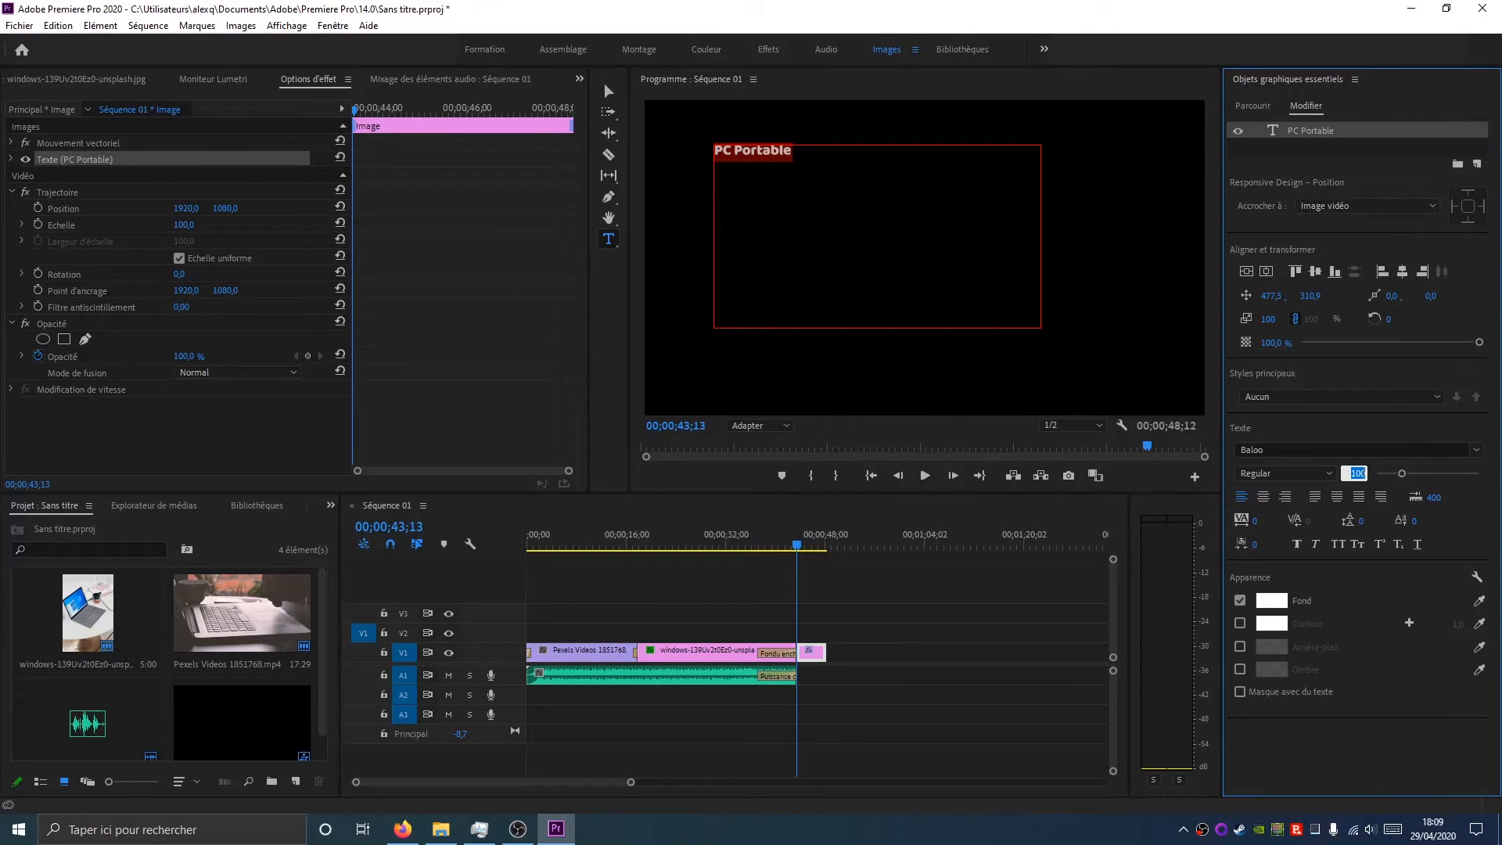
pyautogui.write('300')
pyautogui.press('Return')
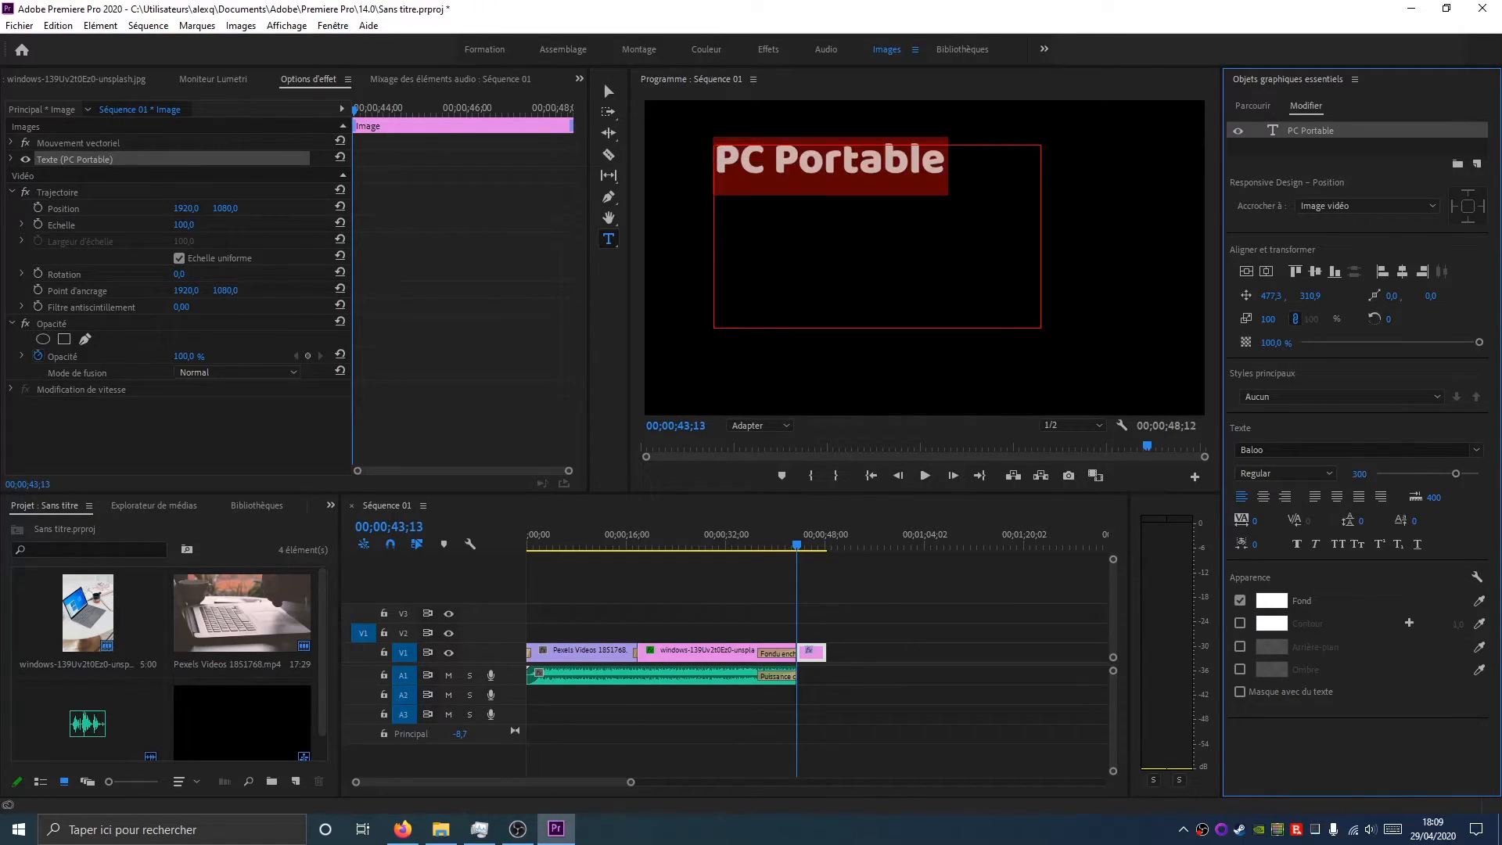
# Centre-align the title text and centre it horizontally and vertically in the frame
pyautogui.click(1263, 497)
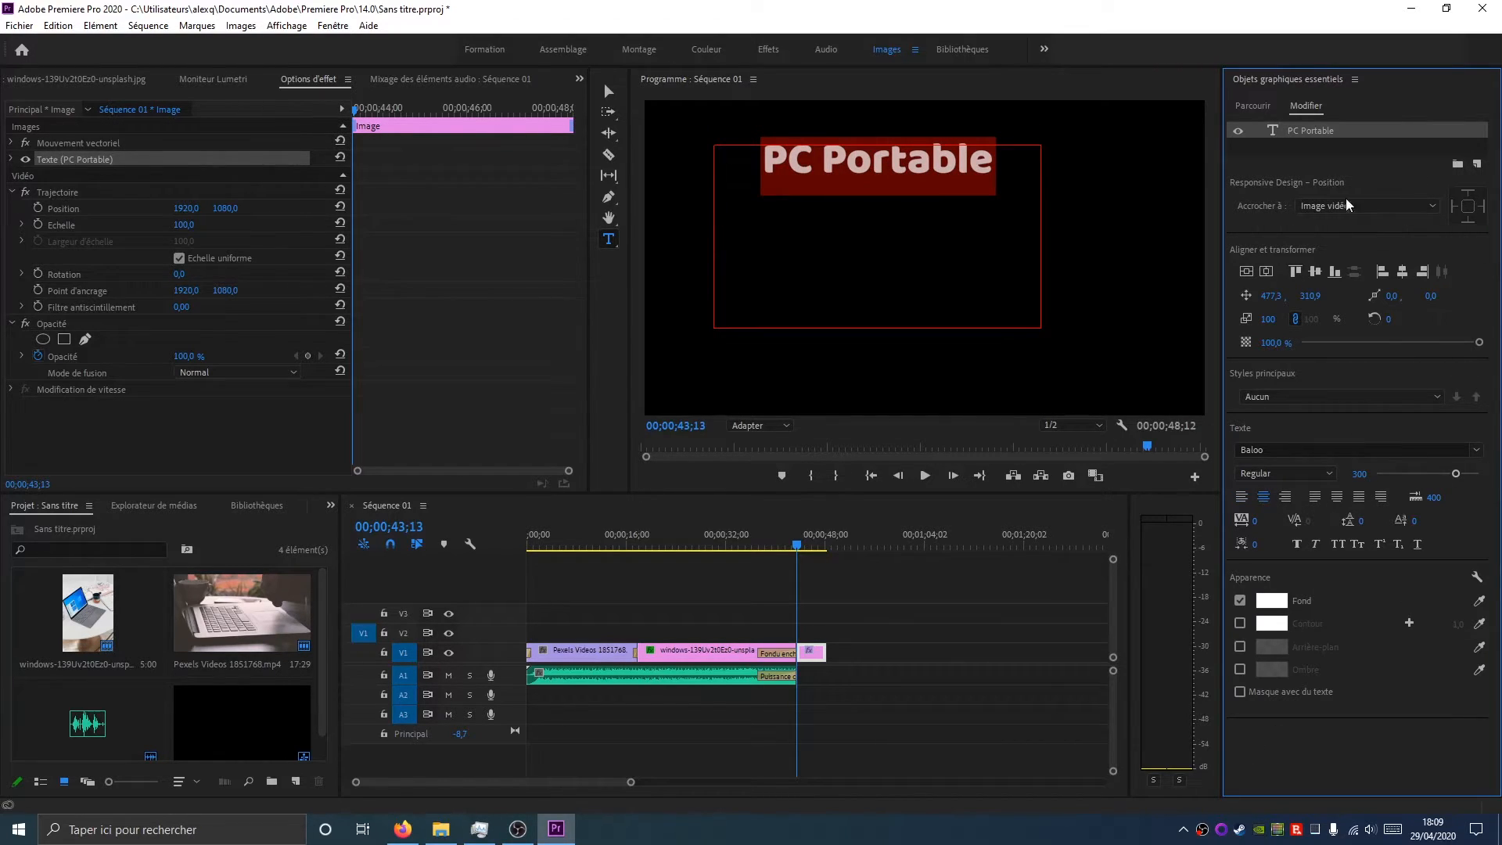
pyautogui.click(1267, 272)
pyautogui.click(1246, 272)
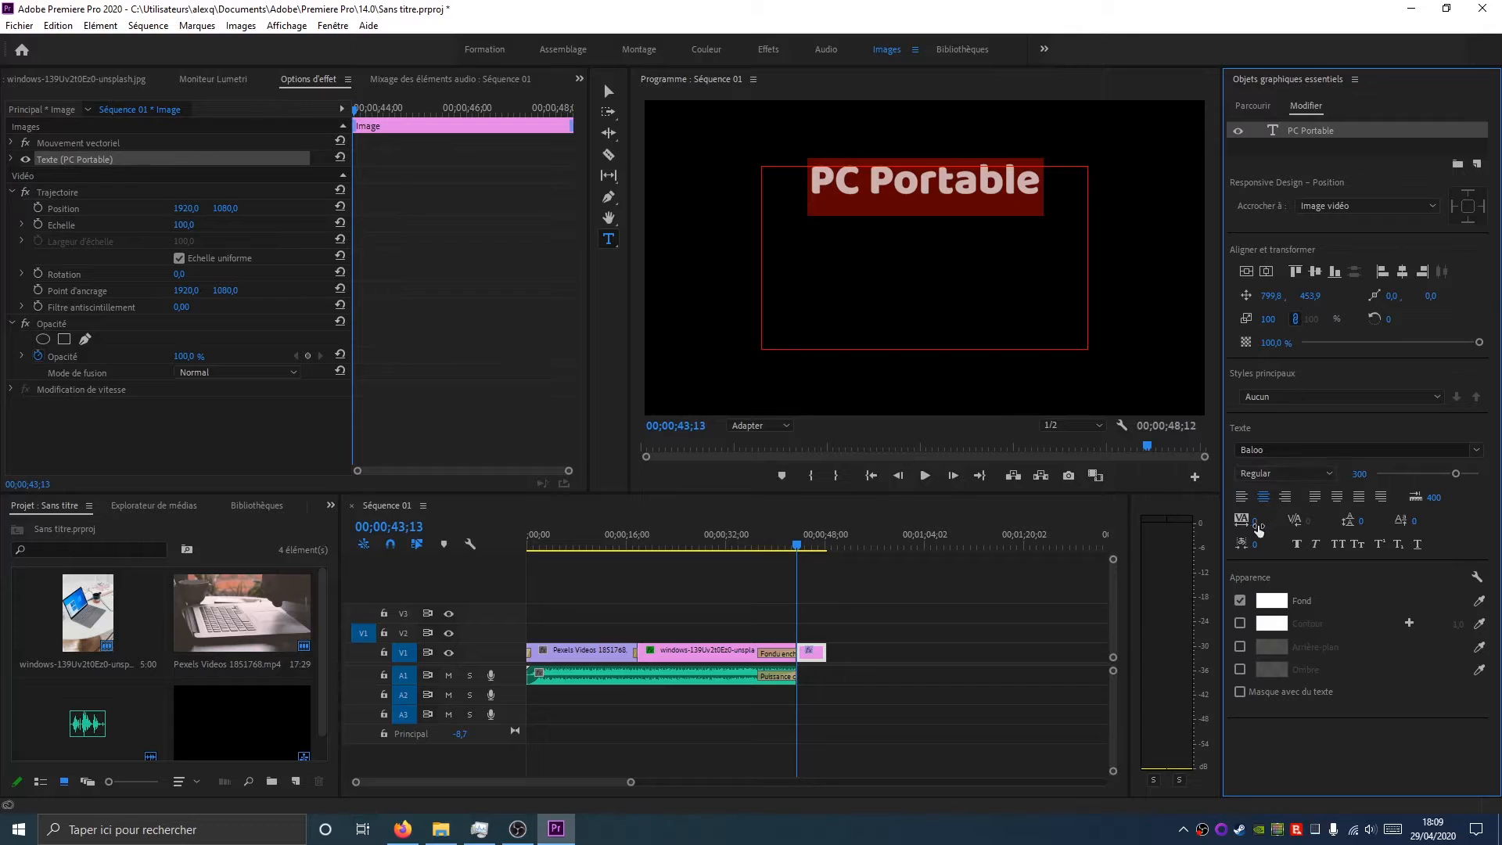
# Set the title's fill colour to cyan 00D8FF and leave text editing
pyautogui.click(1272, 600)
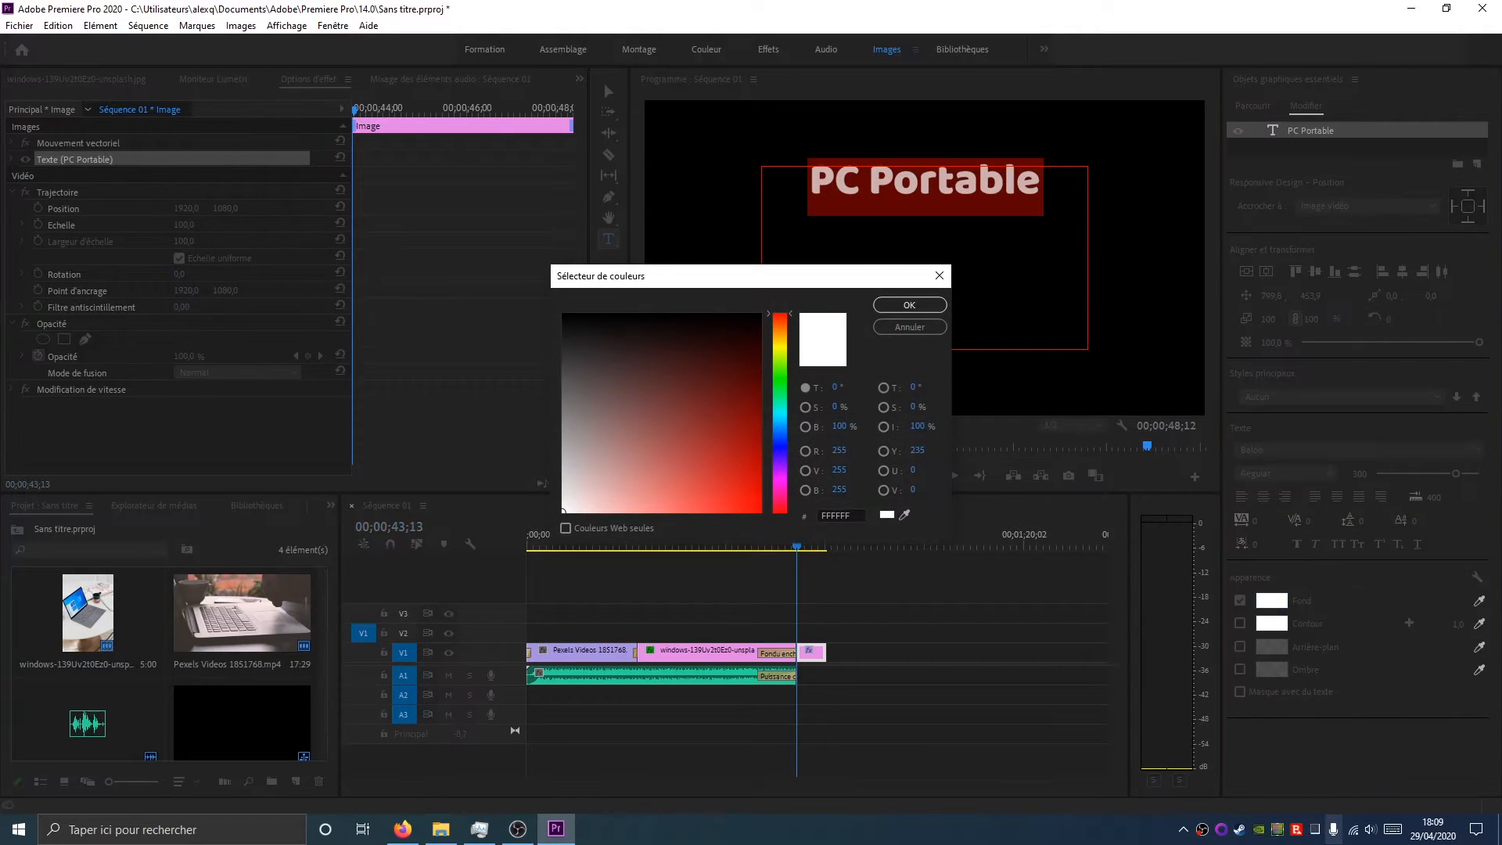
pyautogui.moveTo(740, 426)
pyautogui.mouseDown()
pyautogui.moveTo(749, 460)
pyautogui.moveTo(685, 416)
pyautogui.mouseUp()
pyautogui.moveTo(784, 428)
pyautogui.mouseDown()
pyautogui.moveTo(785, 413)
pyautogui.moveTo(759, 513)
pyautogui.mouseUp()
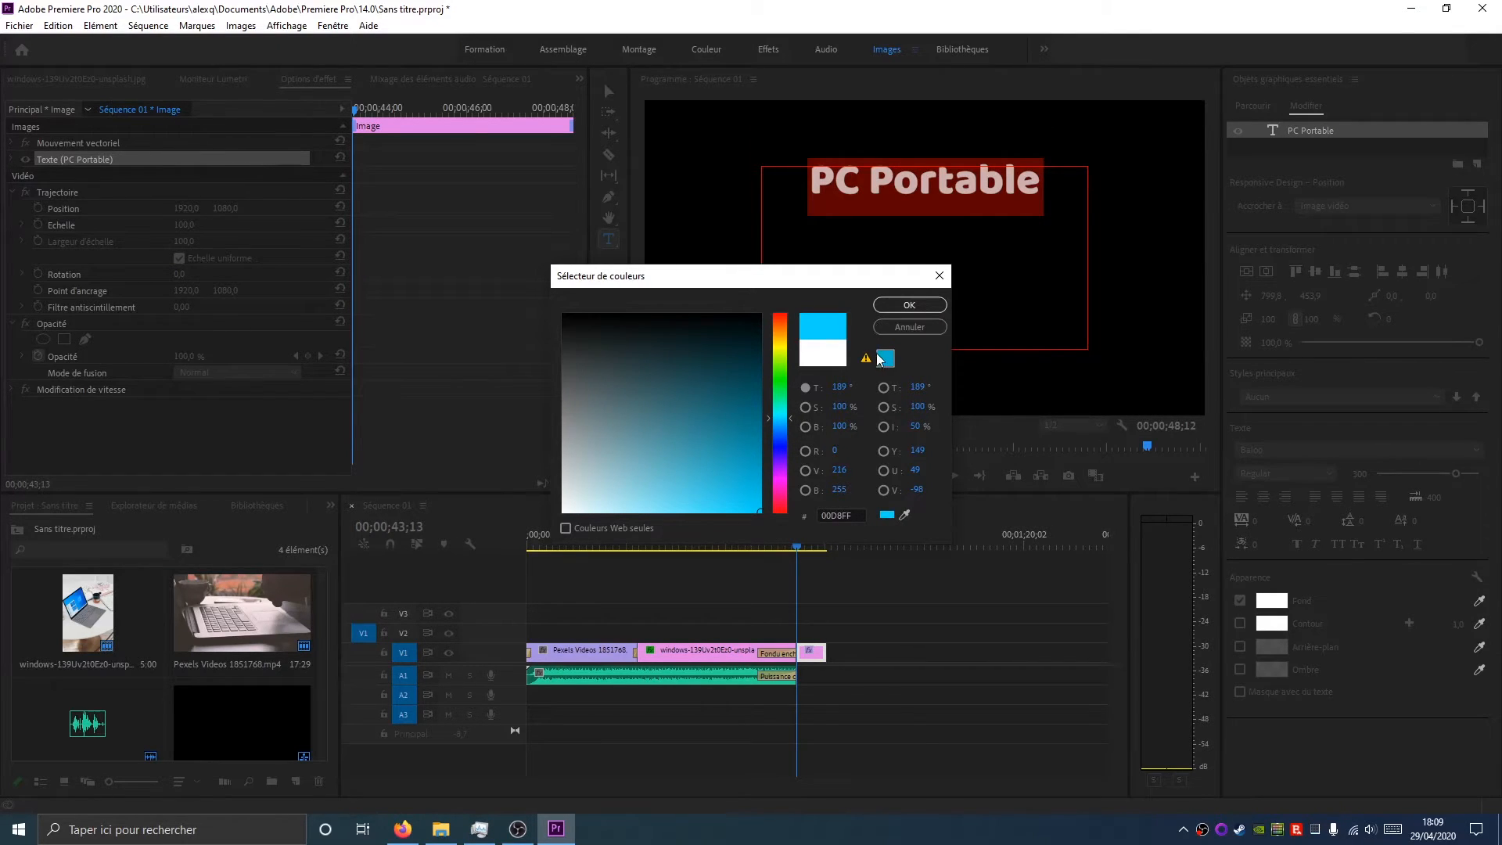
pyautogui.click(909, 305)
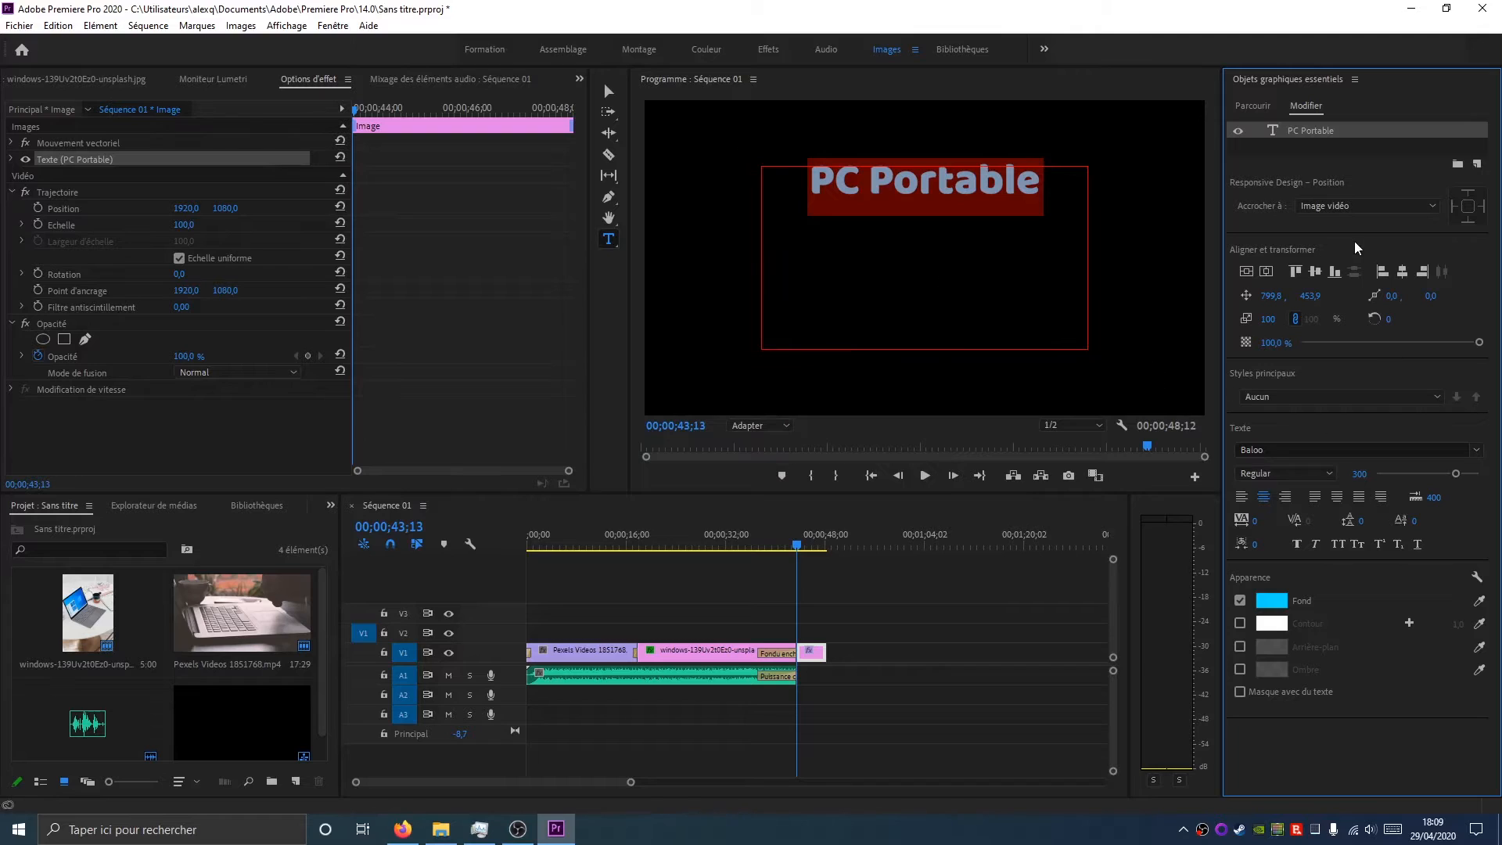
pyautogui.press('Escape')
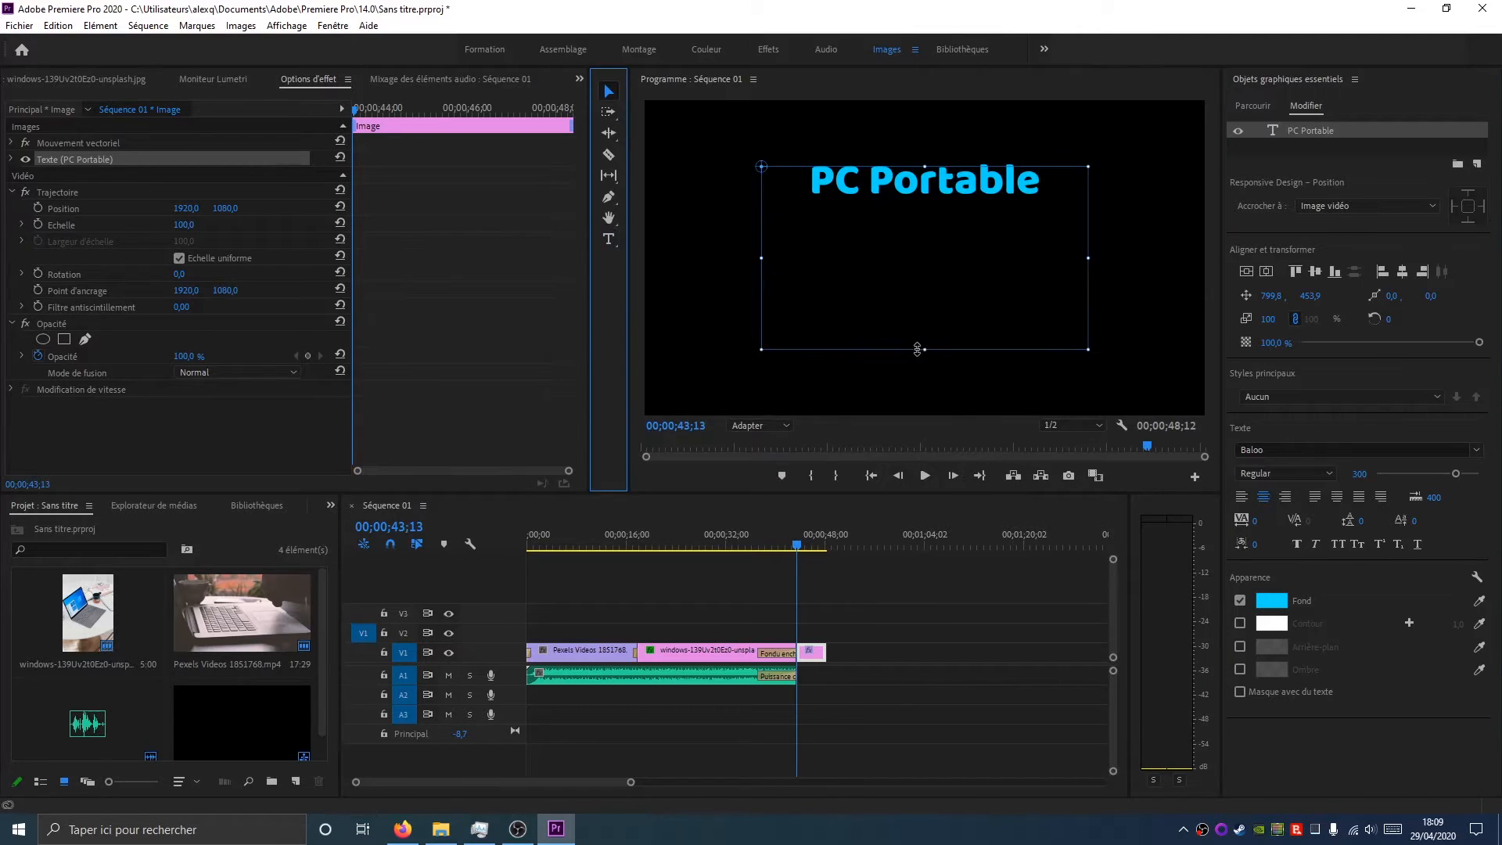
# Shrink the text box to fit the title and re-centre it in the frame
pyautogui.moveTo(923, 350); pyautogui.dragTo(872, 199)
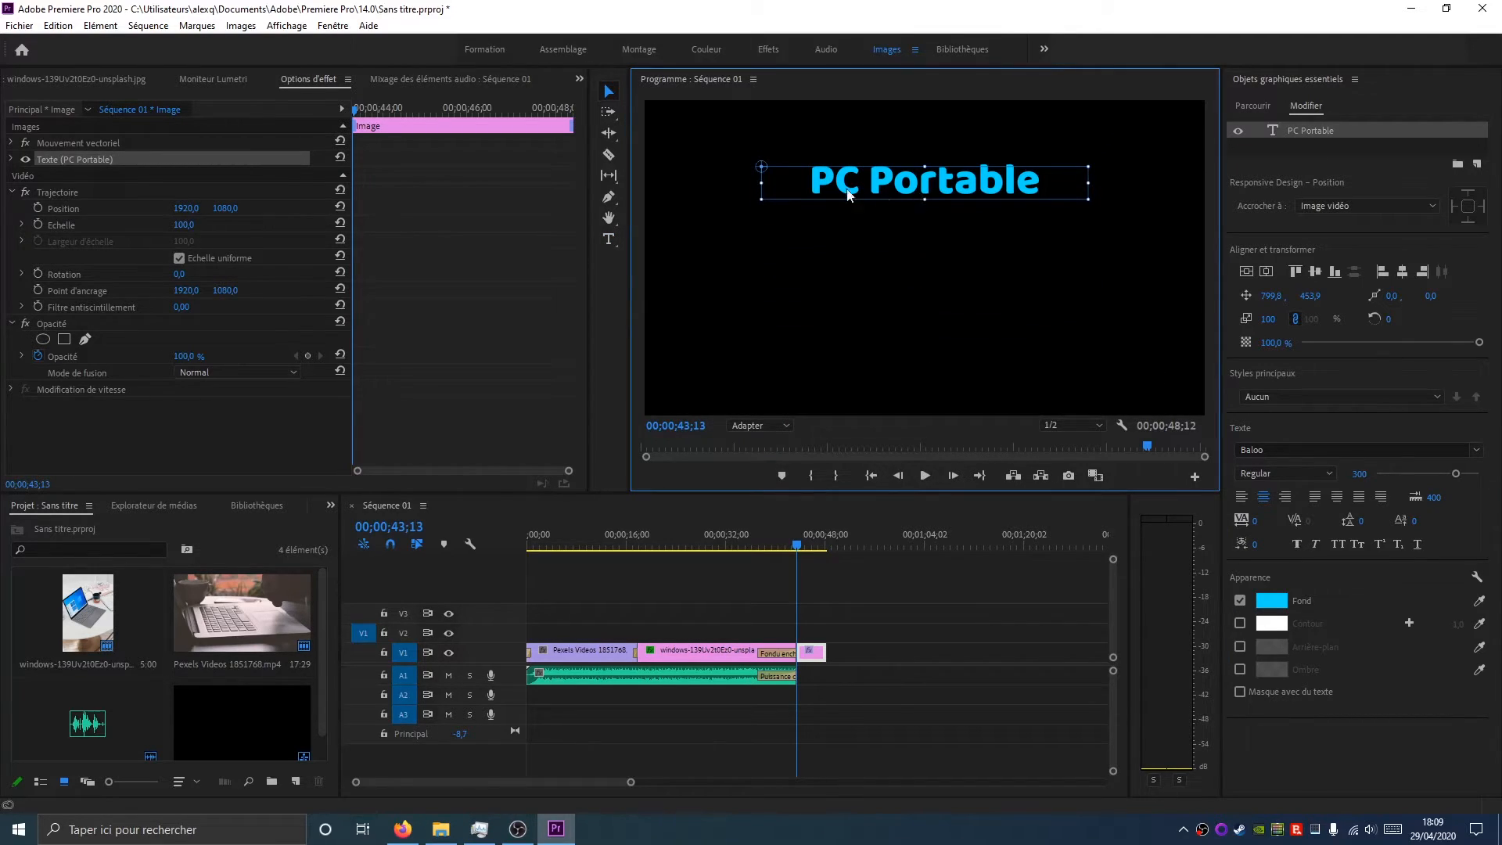
pyautogui.moveTo(760, 183); pyautogui.dragTo(967, 183)
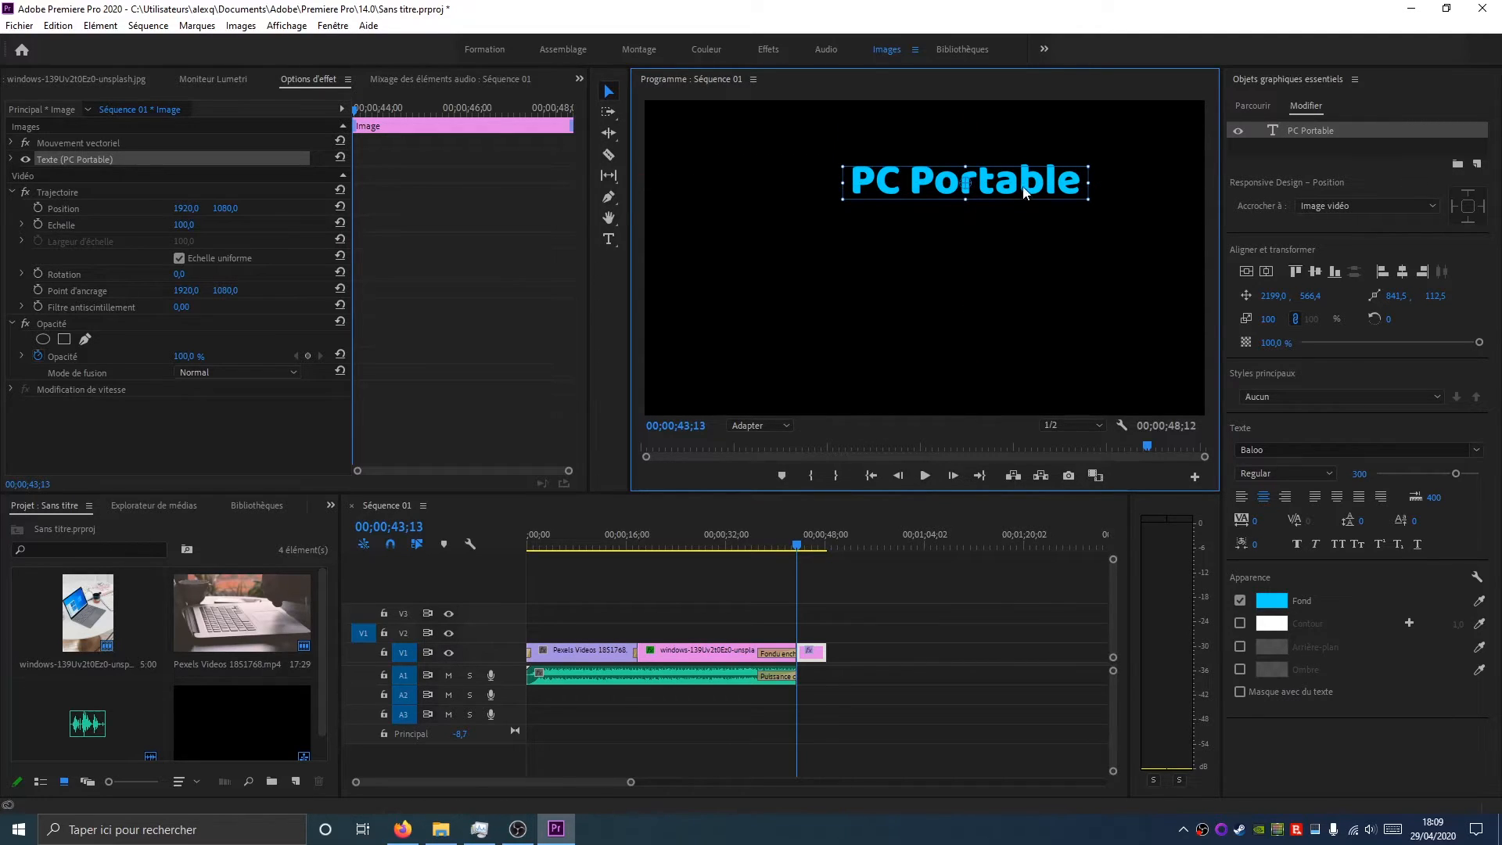
pyautogui.click(1245, 270)
pyautogui.click(1245, 270)
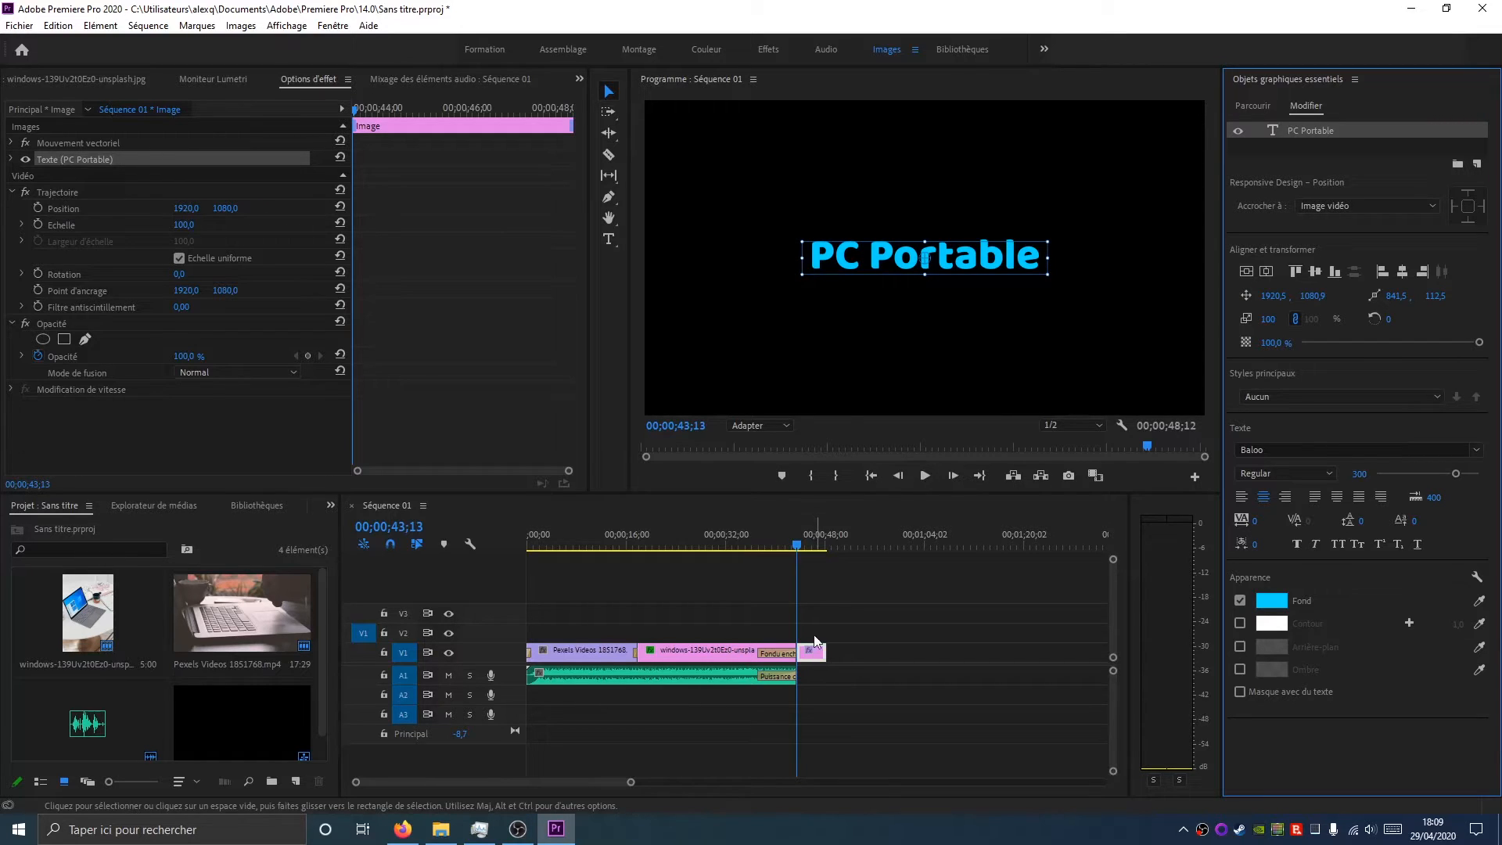
# Move the PC Portable title clip onto track V2 above the photo clip
pyautogui.moveTo(798, 548); pyautogui.dragTo(740, 547)
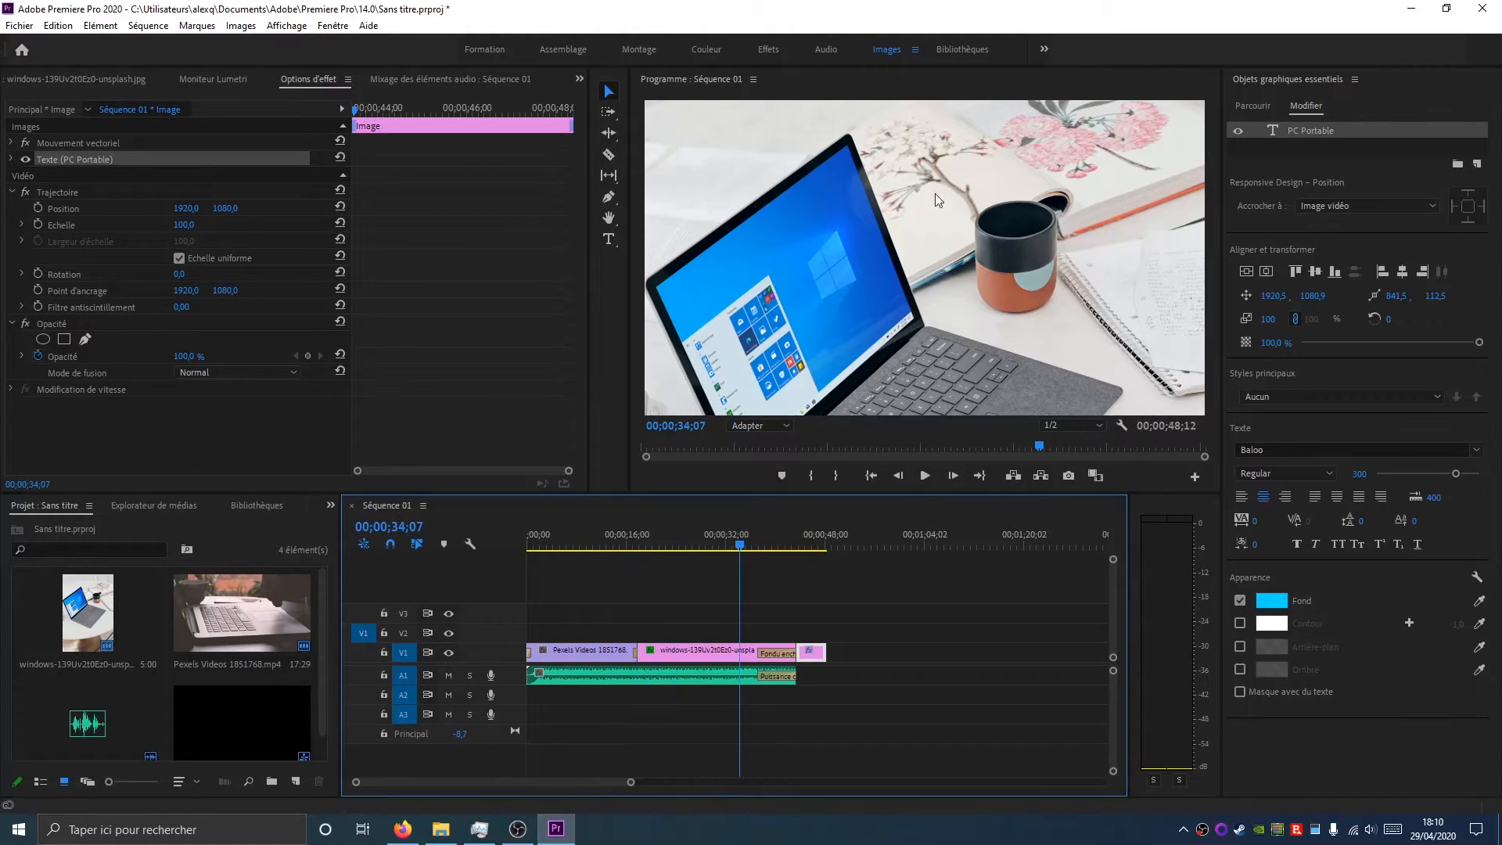
pyautogui.moveTo(812, 654)
pyautogui.mouseDown()
pyautogui.moveTo(747, 626)
pyautogui.moveTo(663, 636)
pyautogui.moveTo(796, 631)
pyautogui.mouseUp()
pyautogui.moveTo(741, 547); pyautogui.dragTo(710, 583)
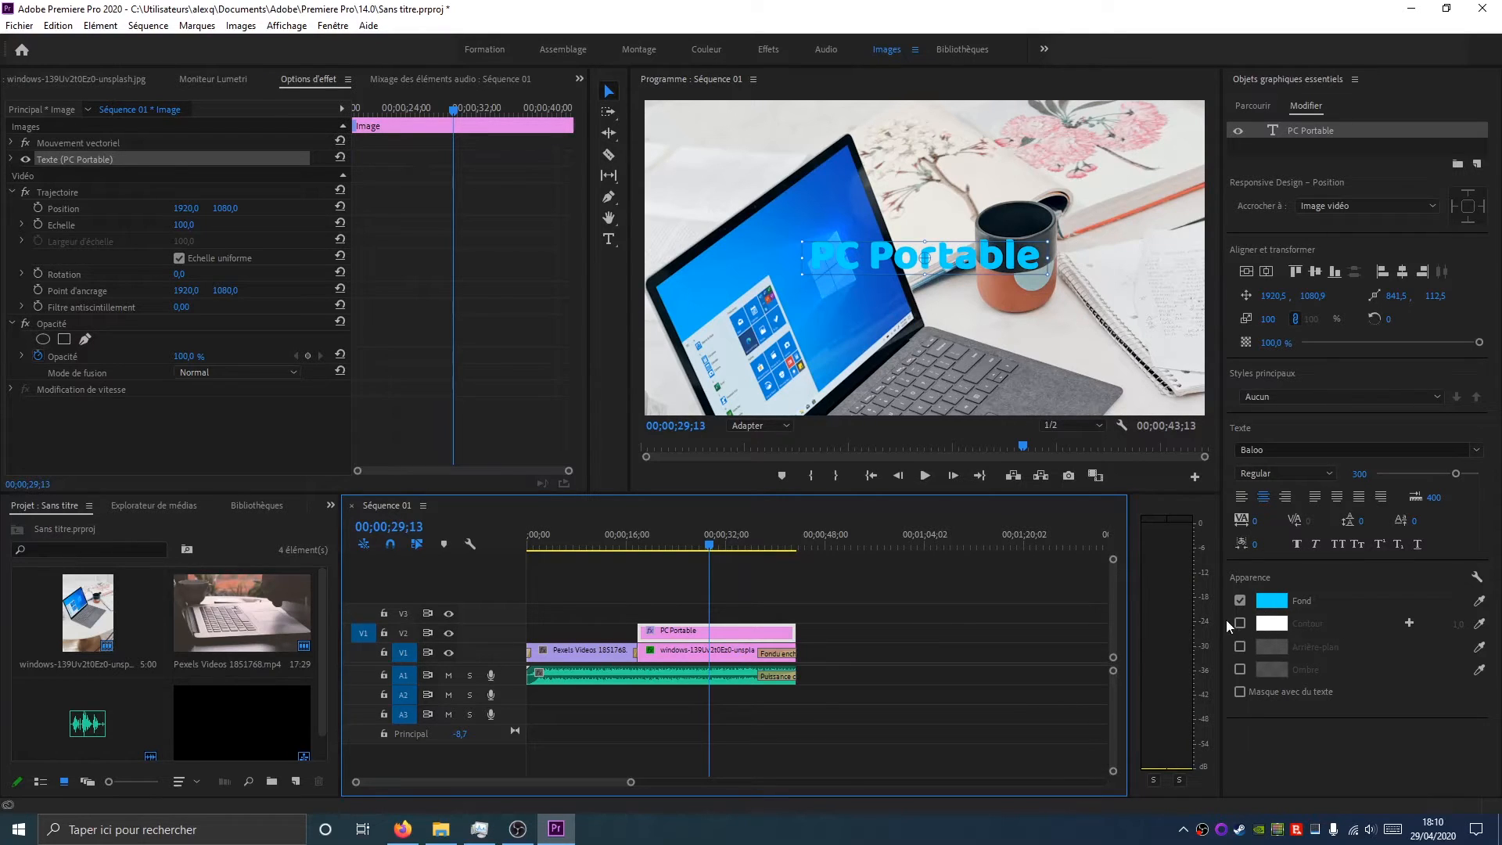
# Enable a red stroke on the title and set its width to 52
pyautogui.click(1241, 624)
pyautogui.click(1269, 626)
pyautogui.click(760, 512)
pyautogui.click(910, 305)
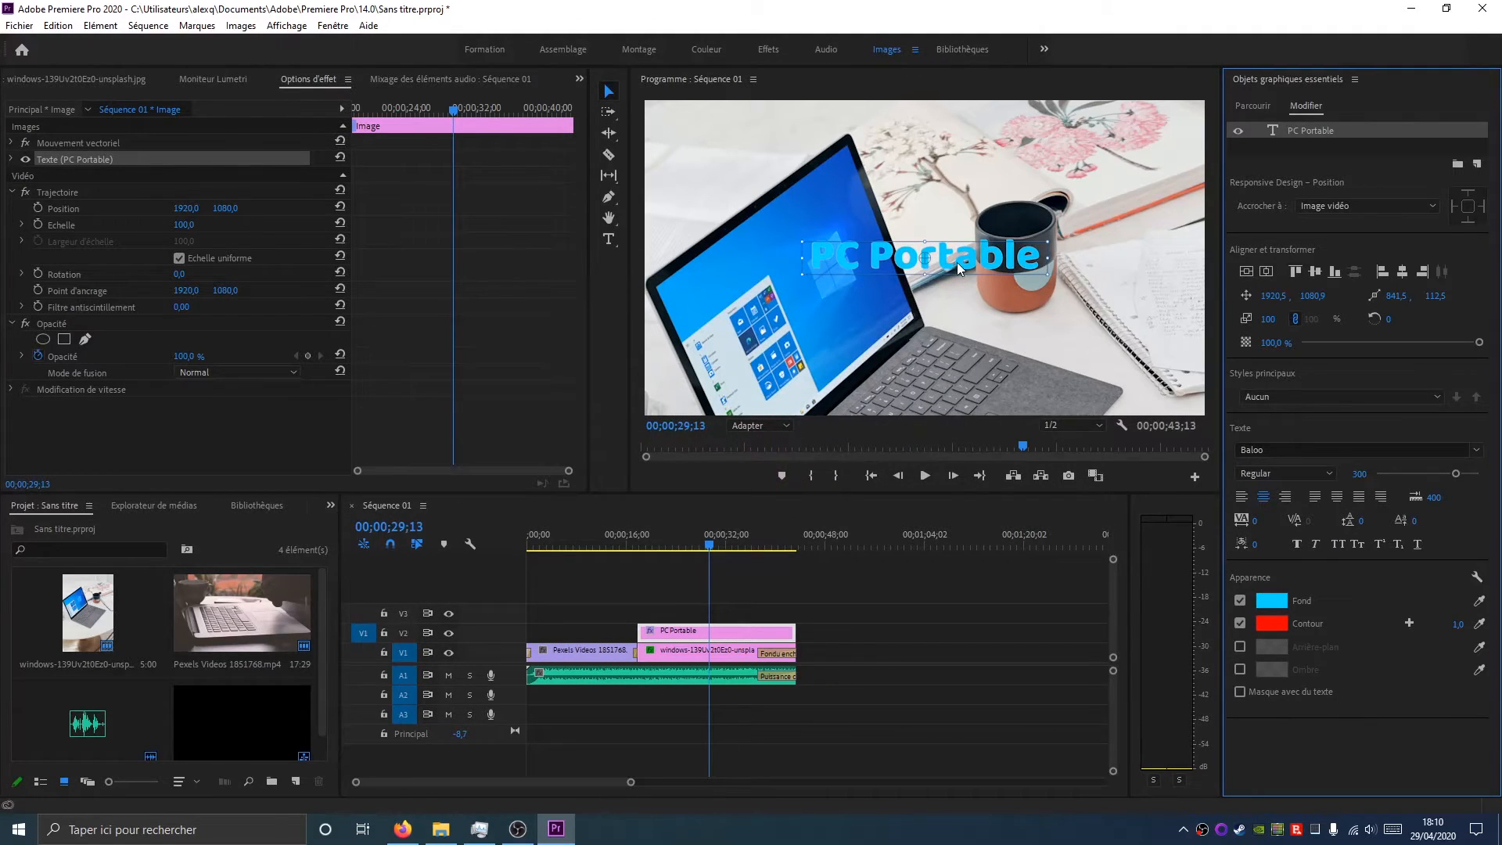
pyautogui.moveTo(1459, 633); pyautogui.dragTo(1499, 632)
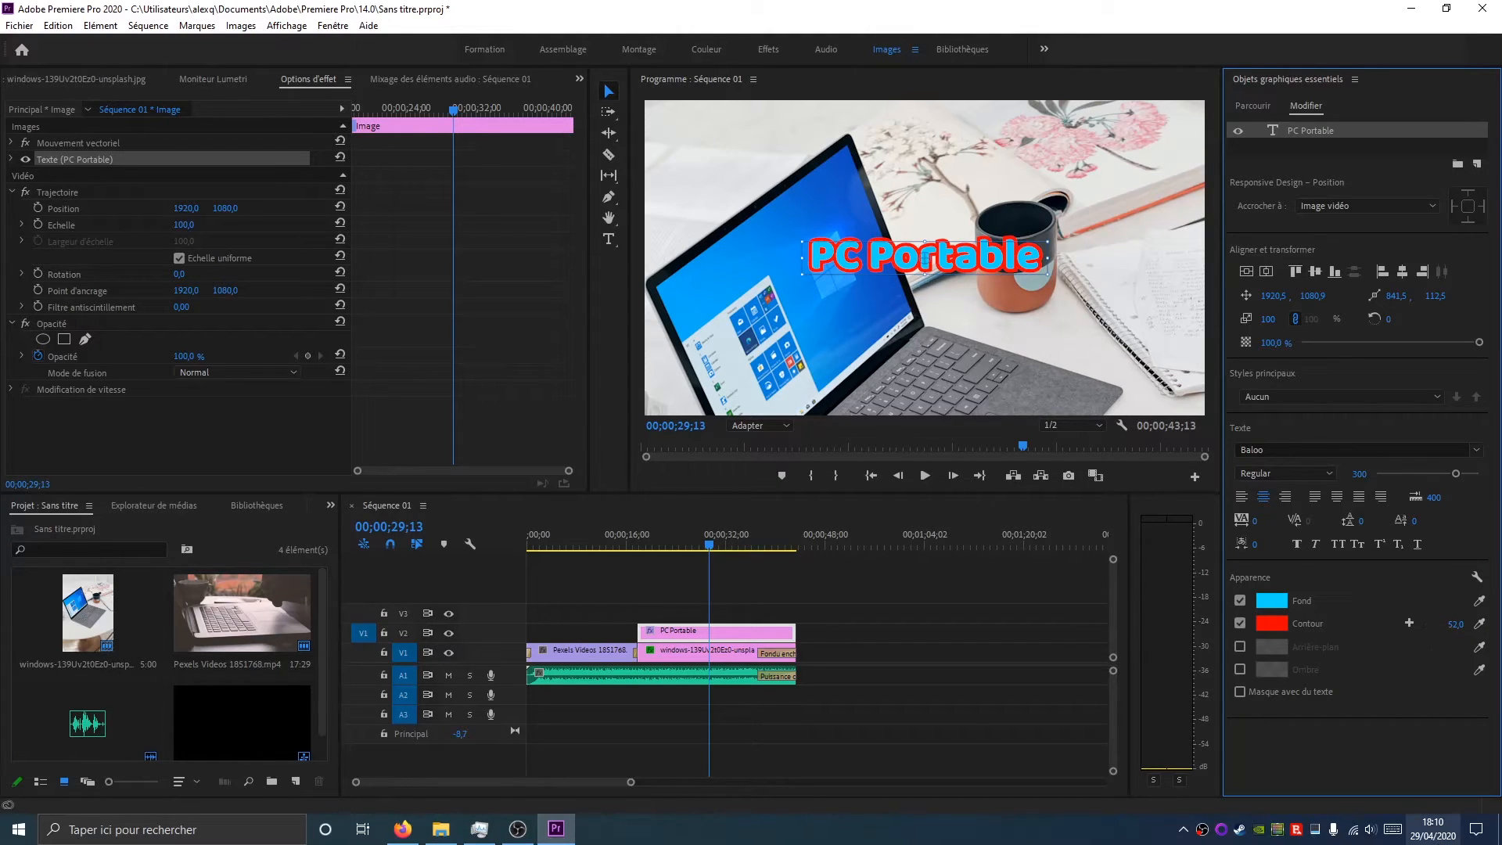
# Enable the title's drop shadow with 100% opacity, distance 67 and size 17
pyautogui.click(1240, 669)
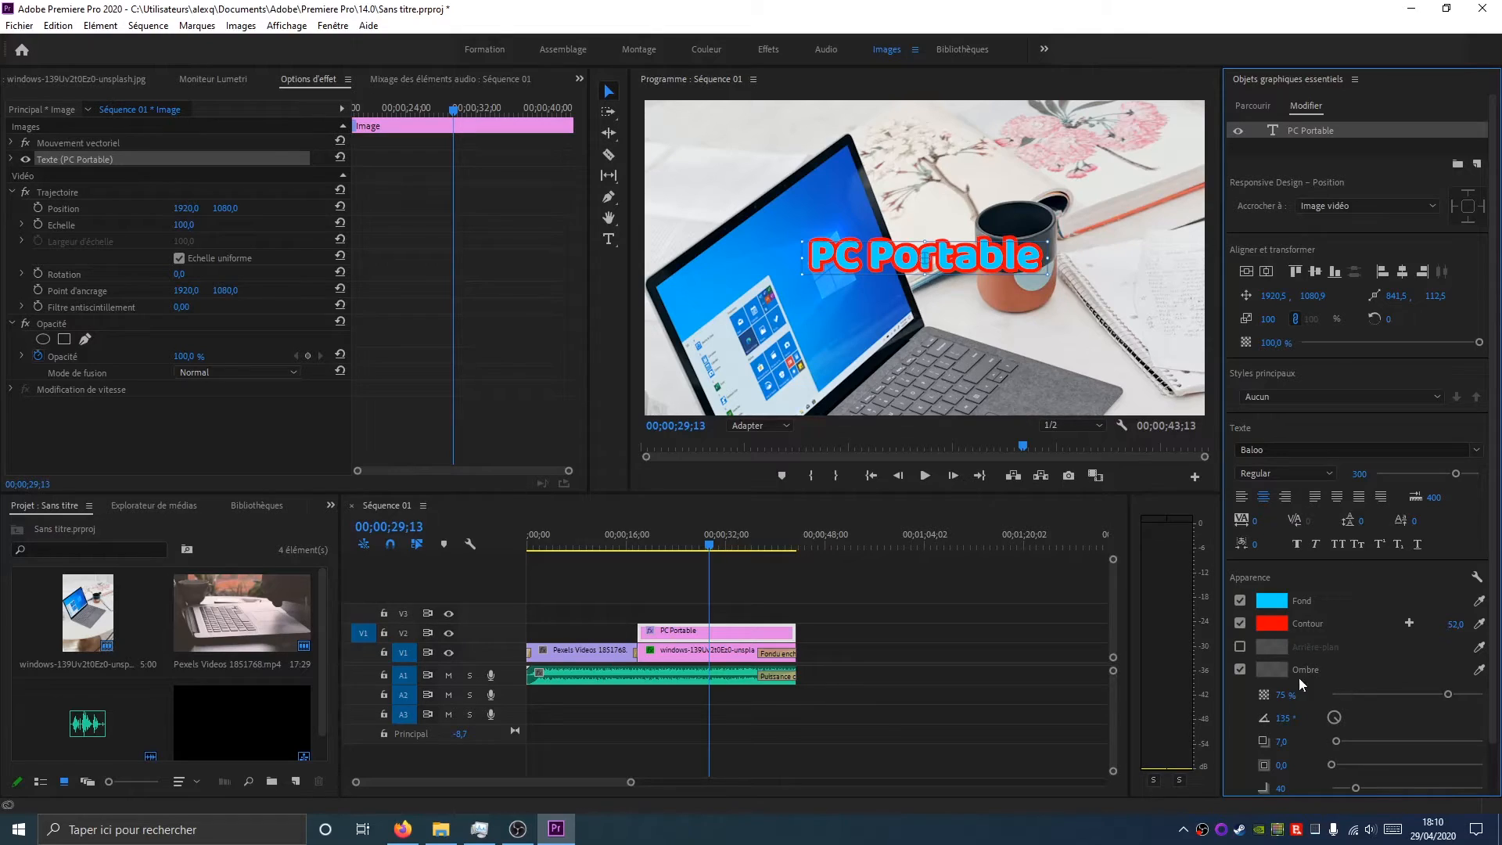
pyautogui.moveTo(1448, 694); pyautogui.dragTo(1483, 694)
pyautogui.moveTo(1336, 740); pyautogui.dragTo(1356, 764)
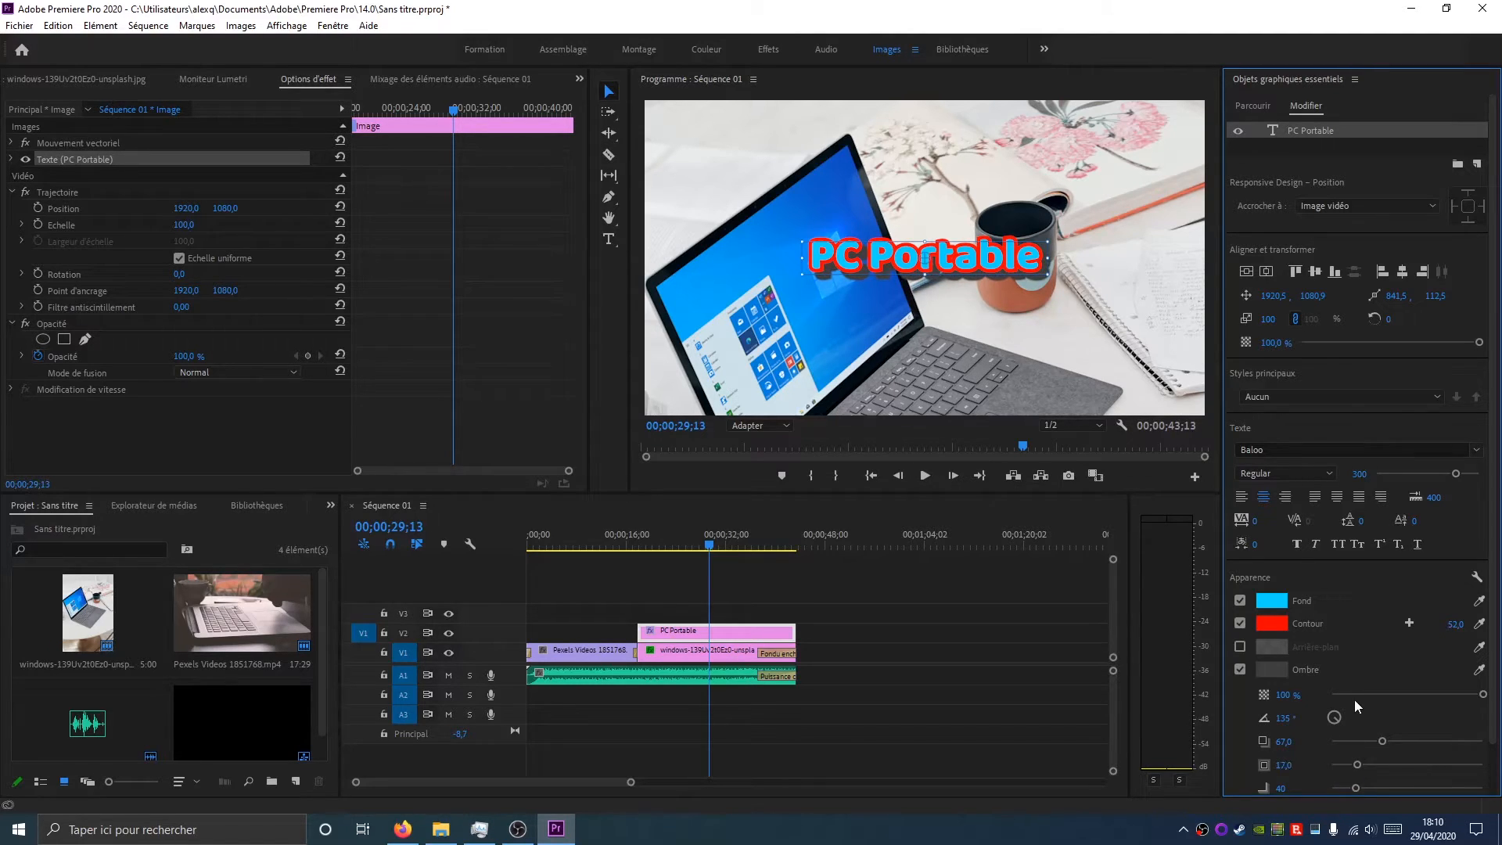
pyautogui.scroll(-2, 1433, 700)
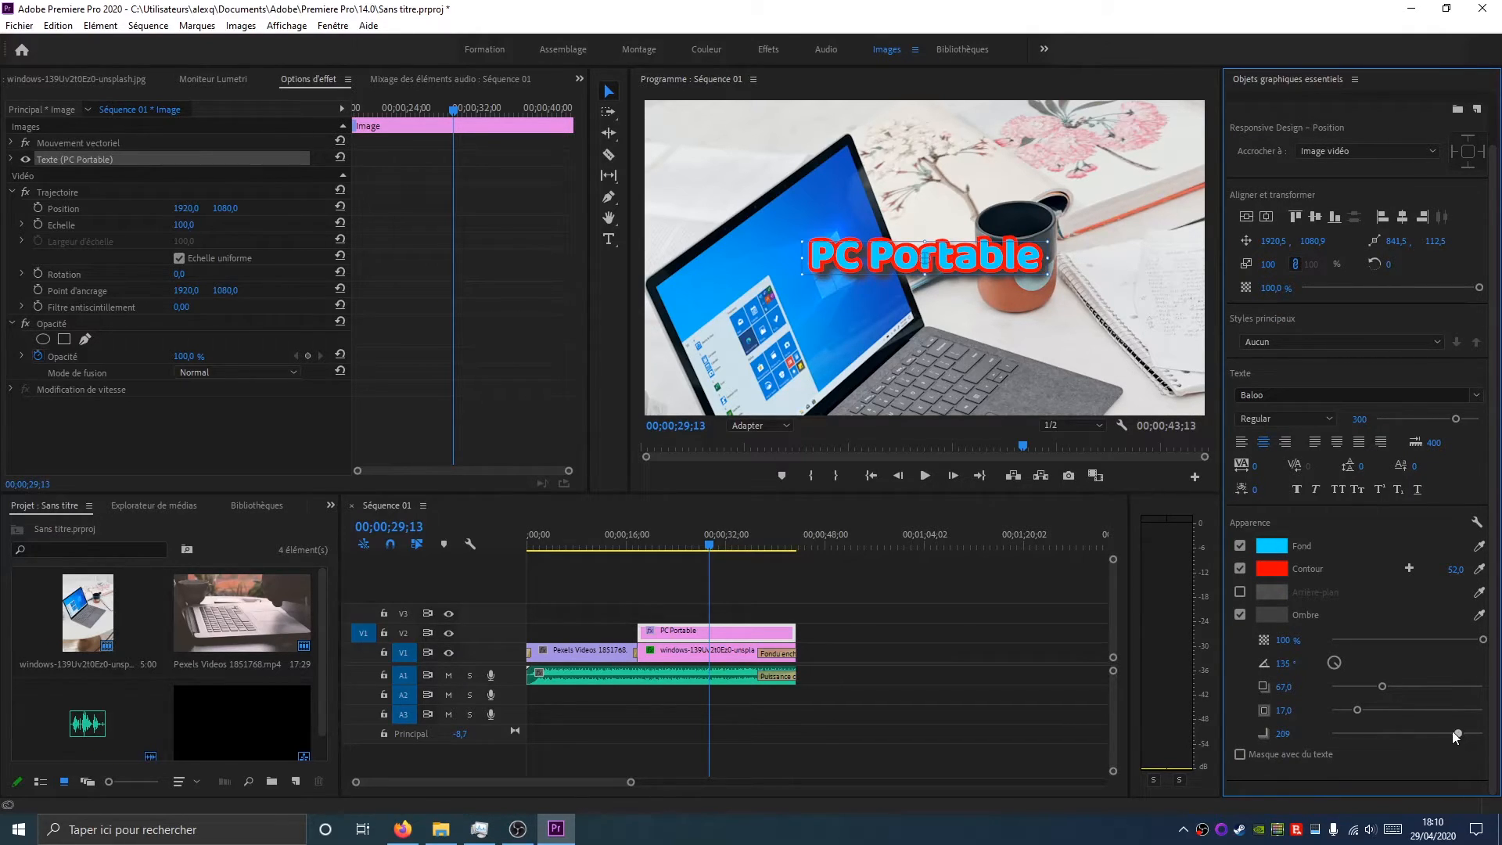
# Set the shadow colour to yellow FFF000
pyautogui.click(1269, 617)
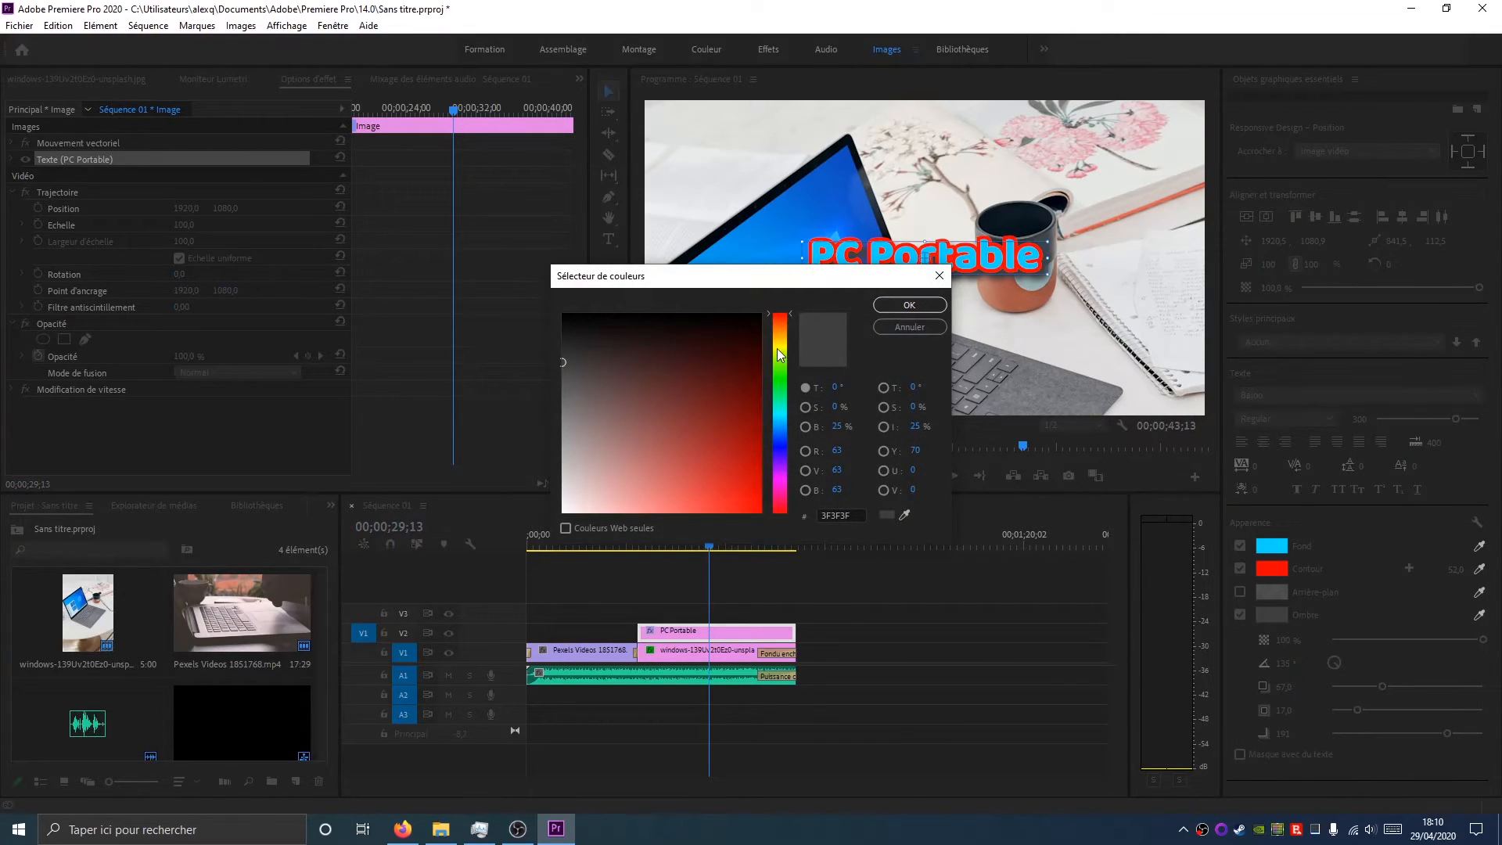
pyautogui.moveTo(777, 349); pyautogui.dragTo(778, 345)
pyautogui.click(759, 512)
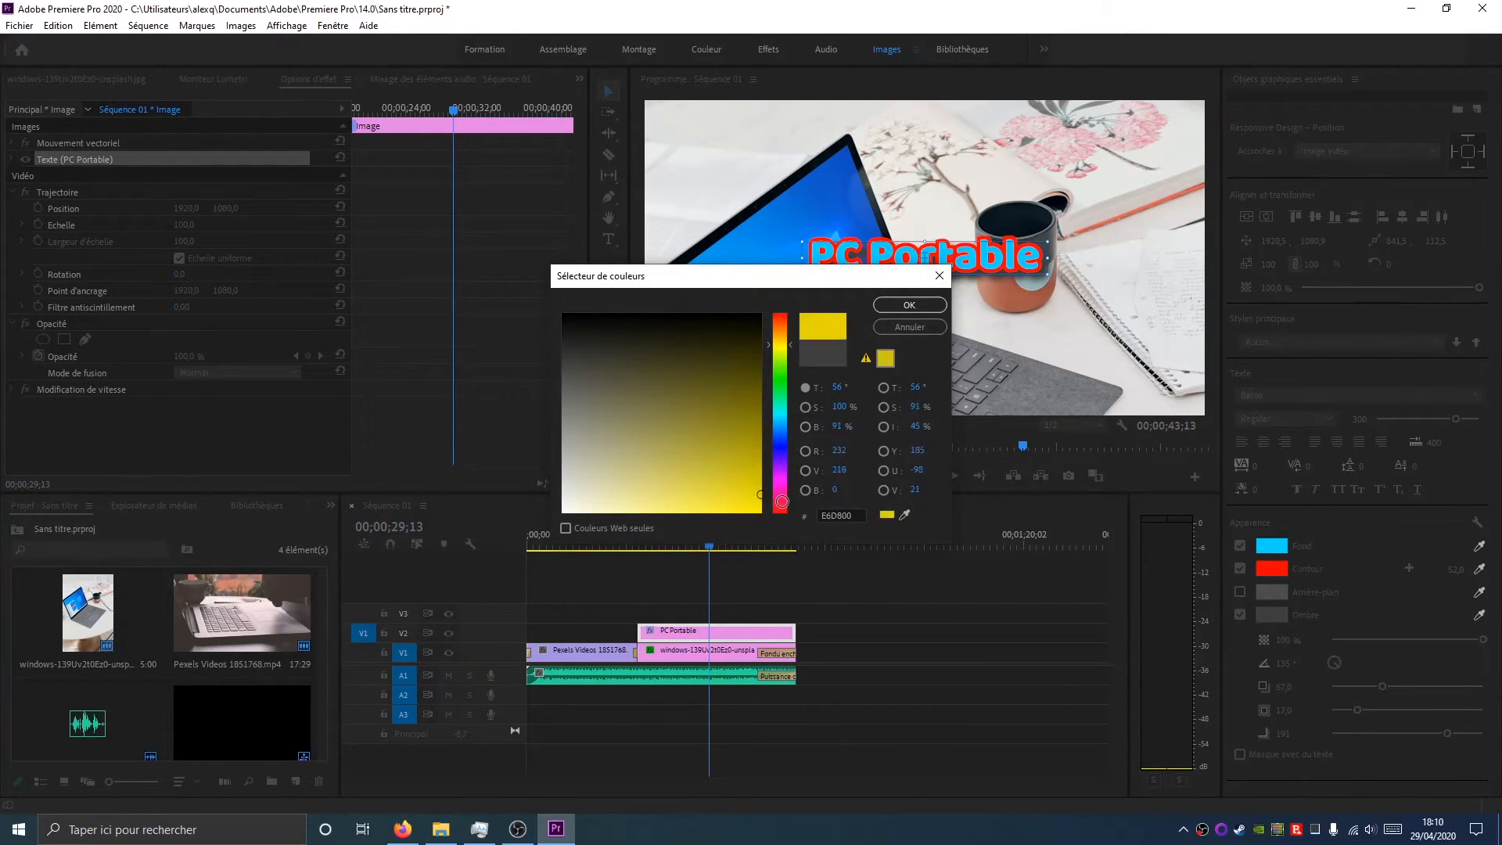
pyautogui.click(900, 305)
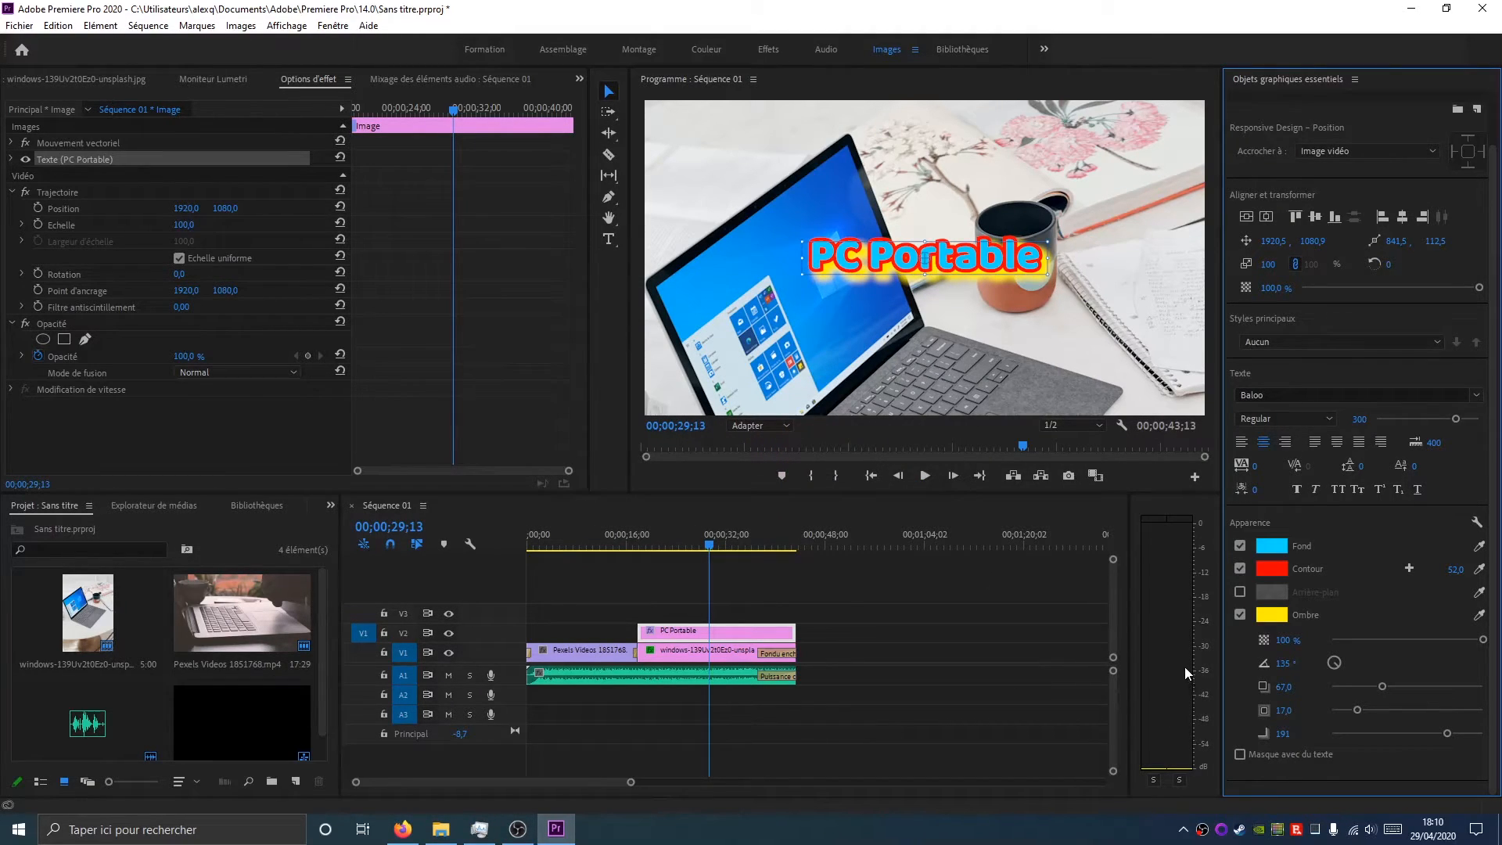
# Play the sequence to preview the styled title over the photo
pyautogui.moveTo(712, 548); pyautogui.dragTo(604, 547)
pyautogui.click(924, 476)
pyautogui.click(965, 665)
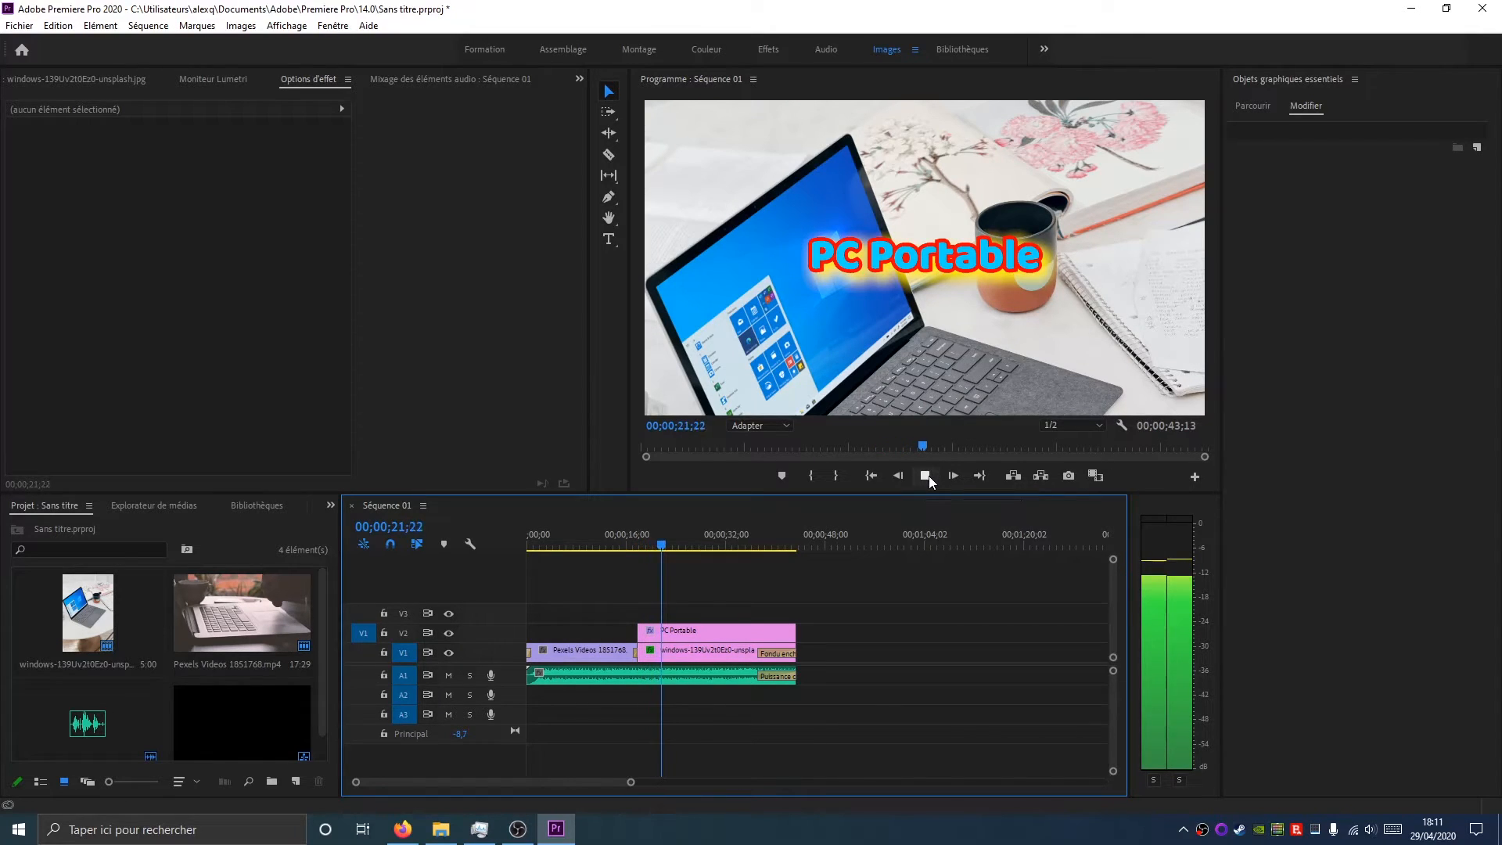
pyautogui.click(926, 476)
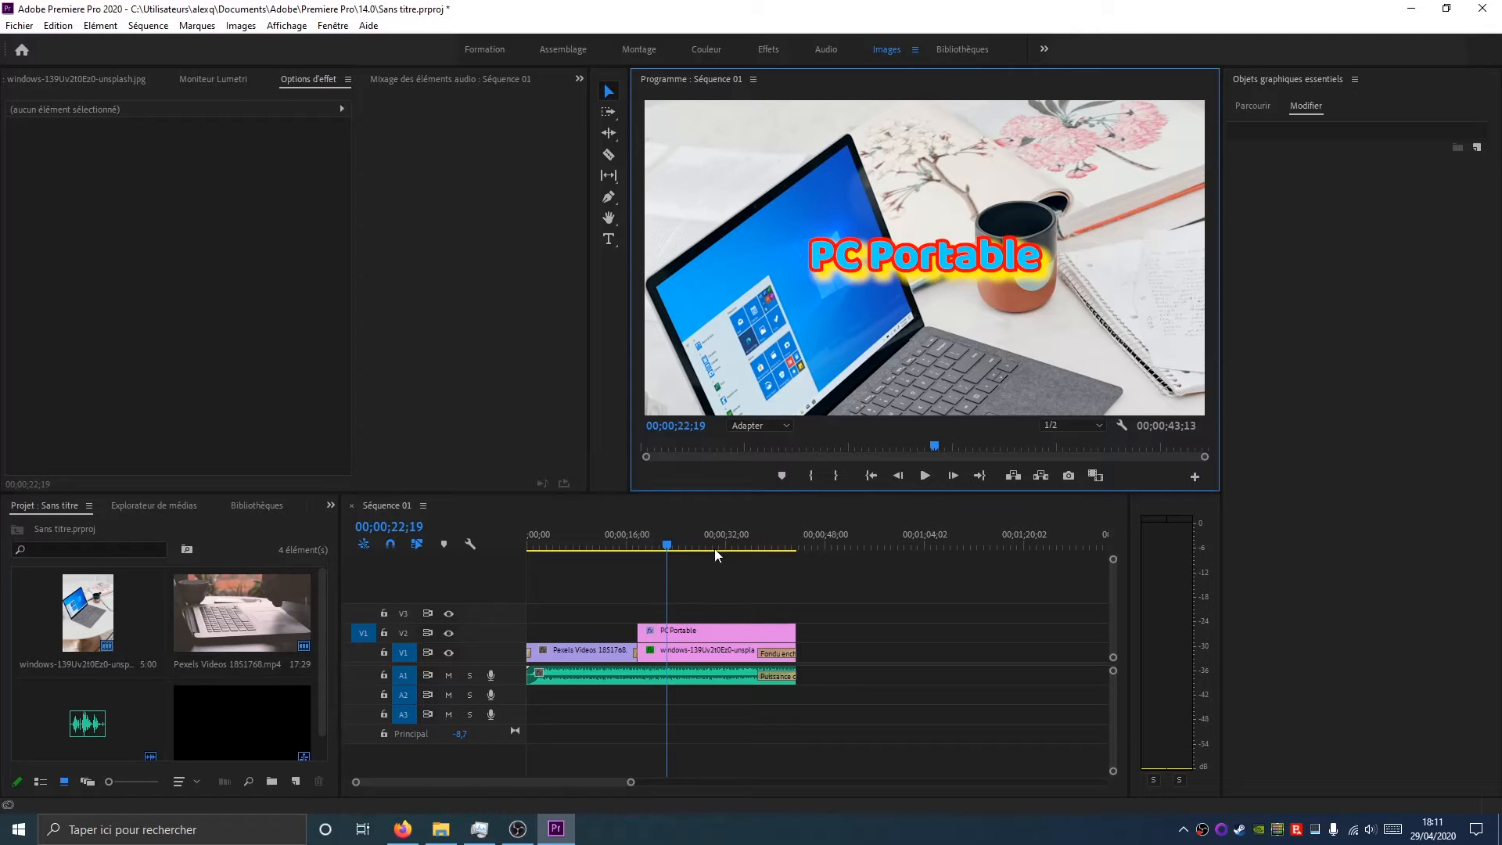
pyautogui.moveTo(669, 545); pyautogui.dragTo(749, 551)
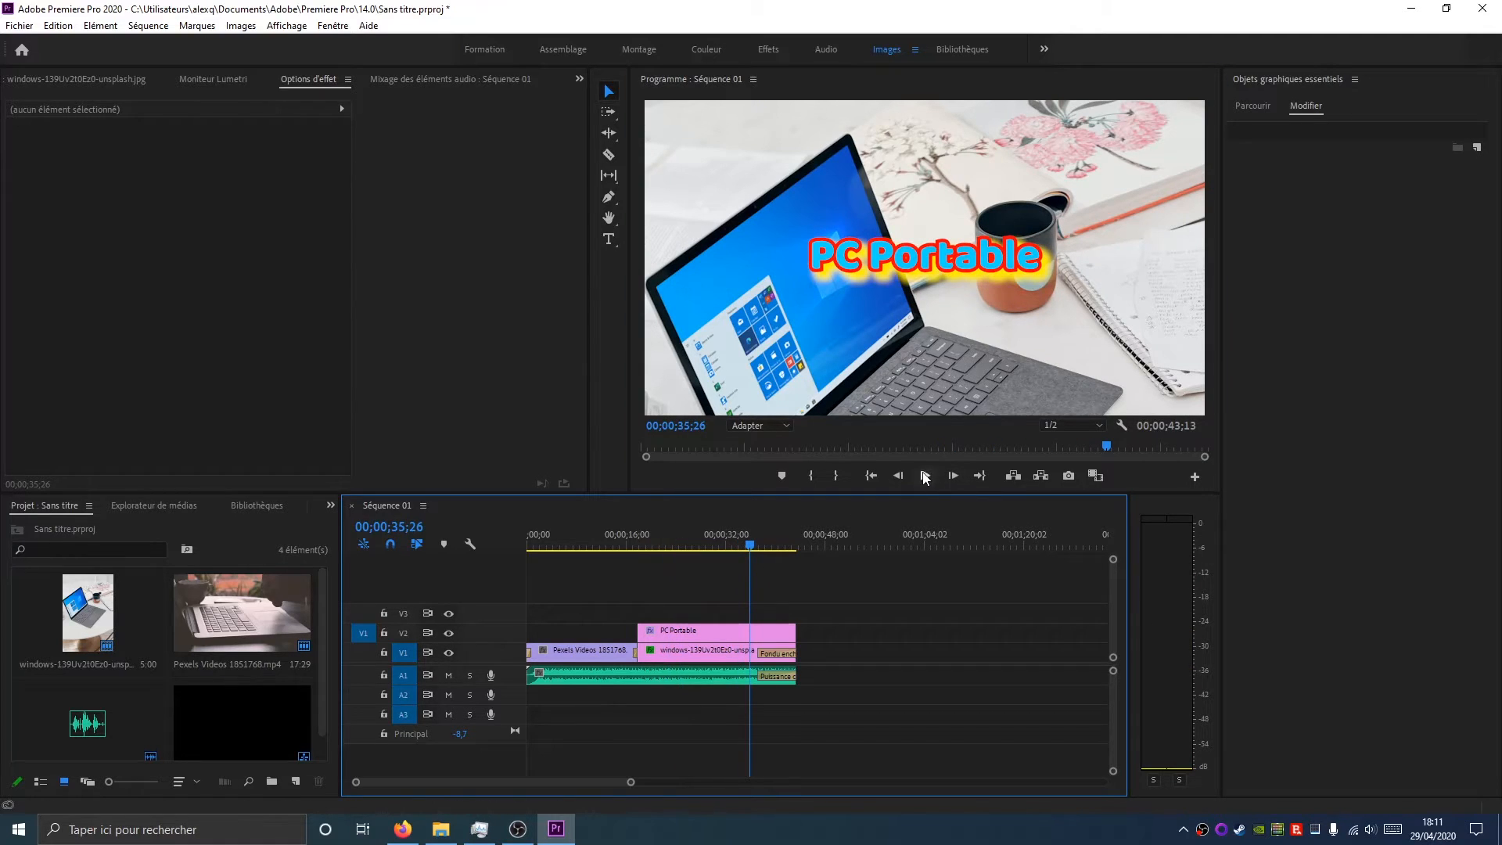
pyautogui.click(926, 475)
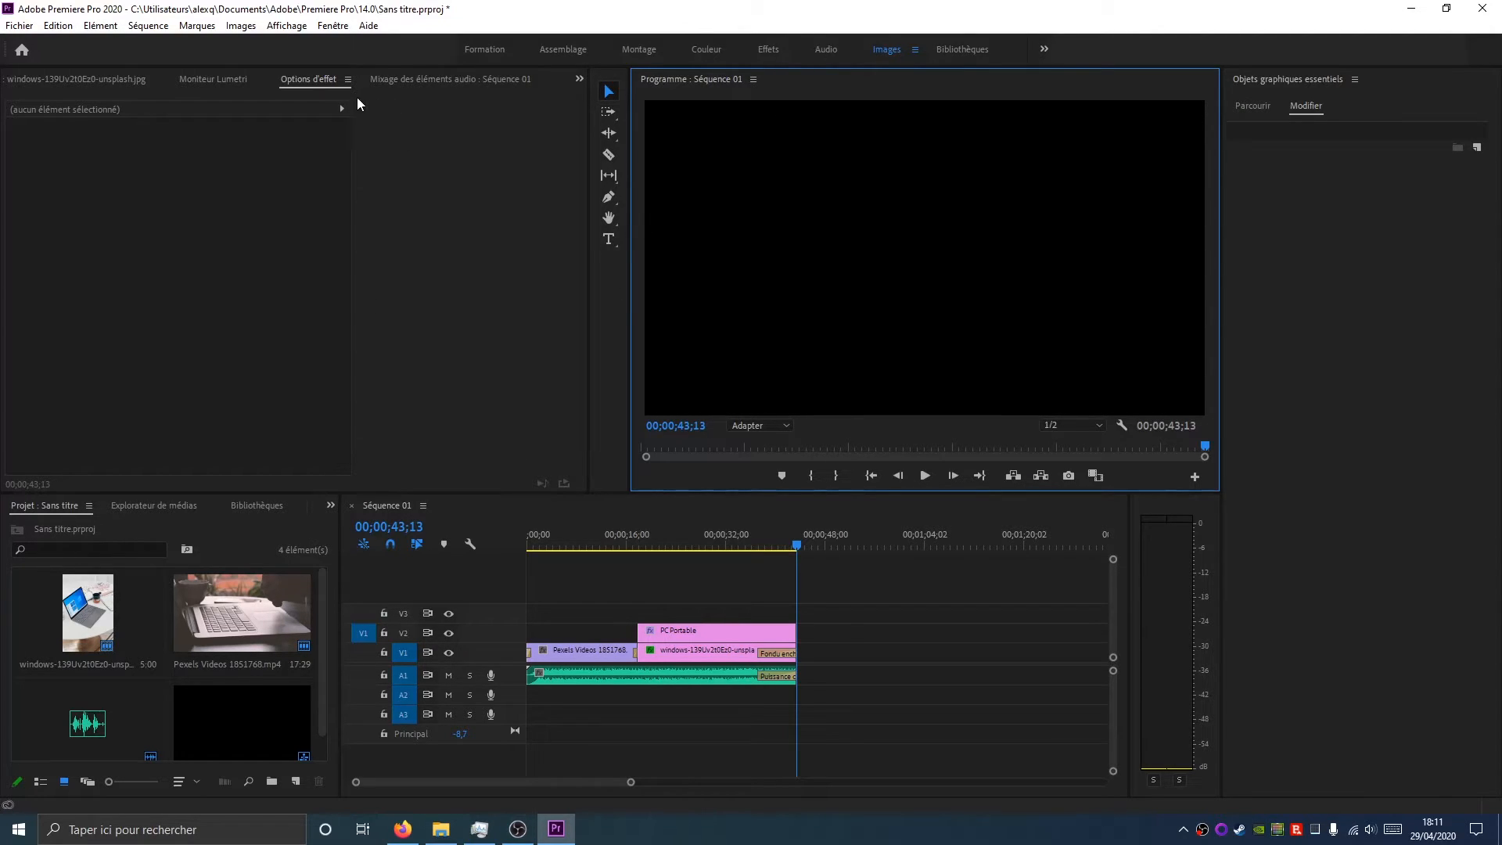
# Apply the Fondu enchaîné video transition to the end of the title clip
pyautogui.click(327, 504)
pyautogui.click(350, 591)
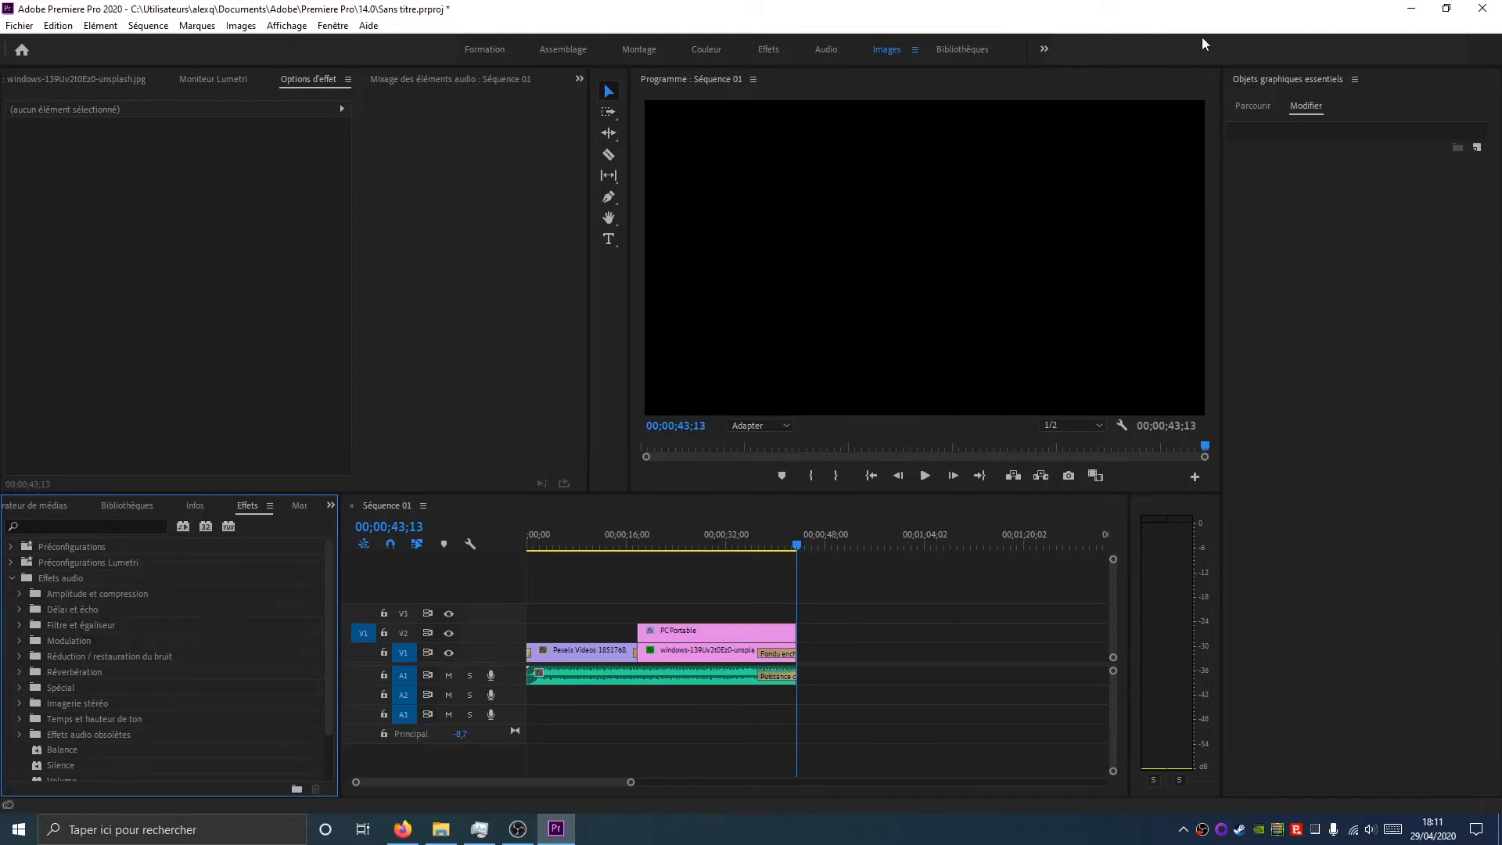
pyautogui.scroll(-2, 123, 704)
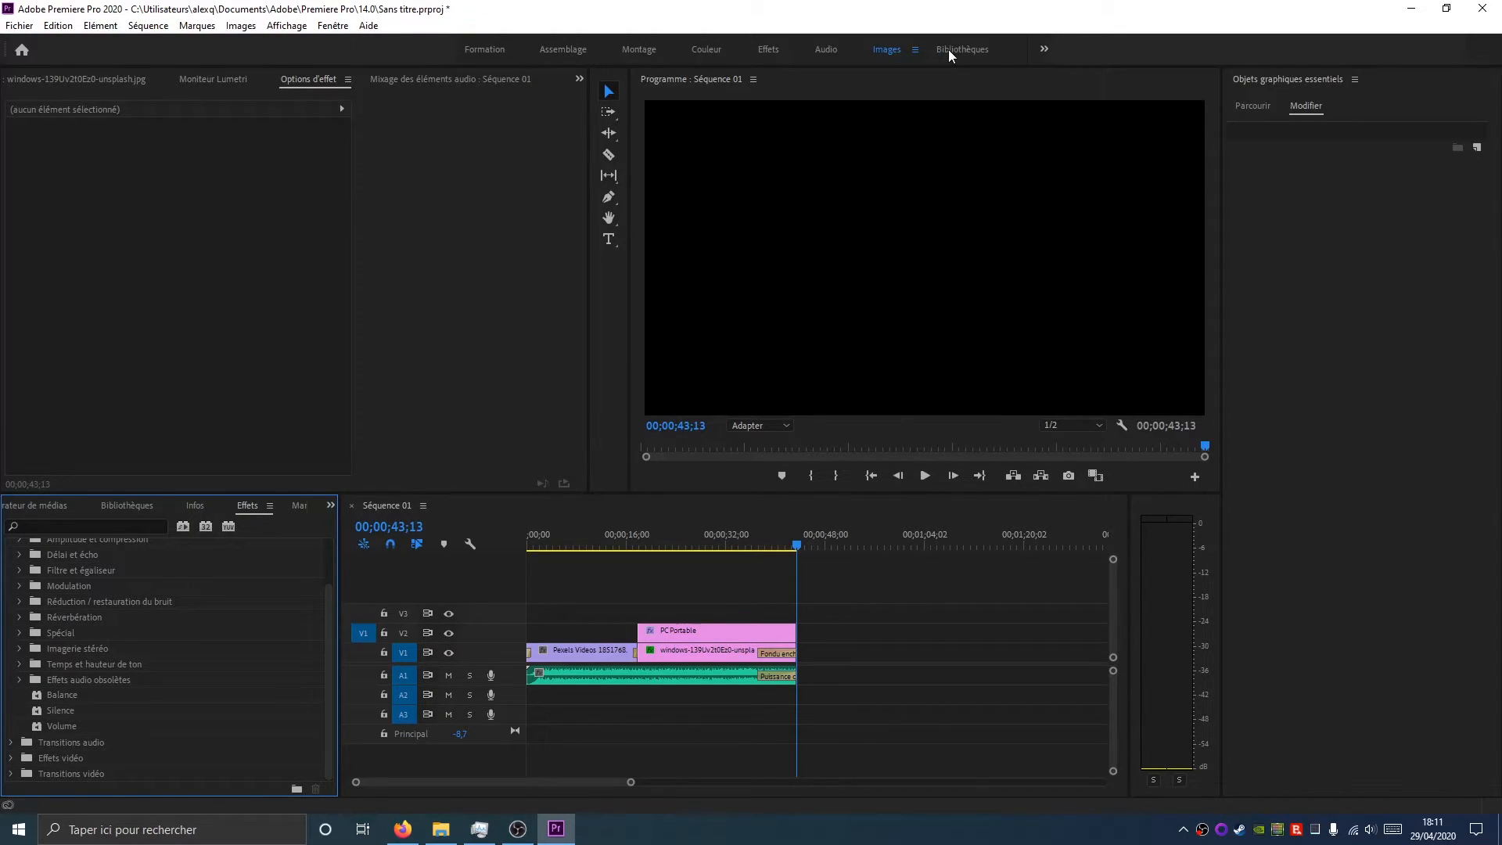
pyautogui.click(11, 756)
pyautogui.scroll(-5, 30, 743)
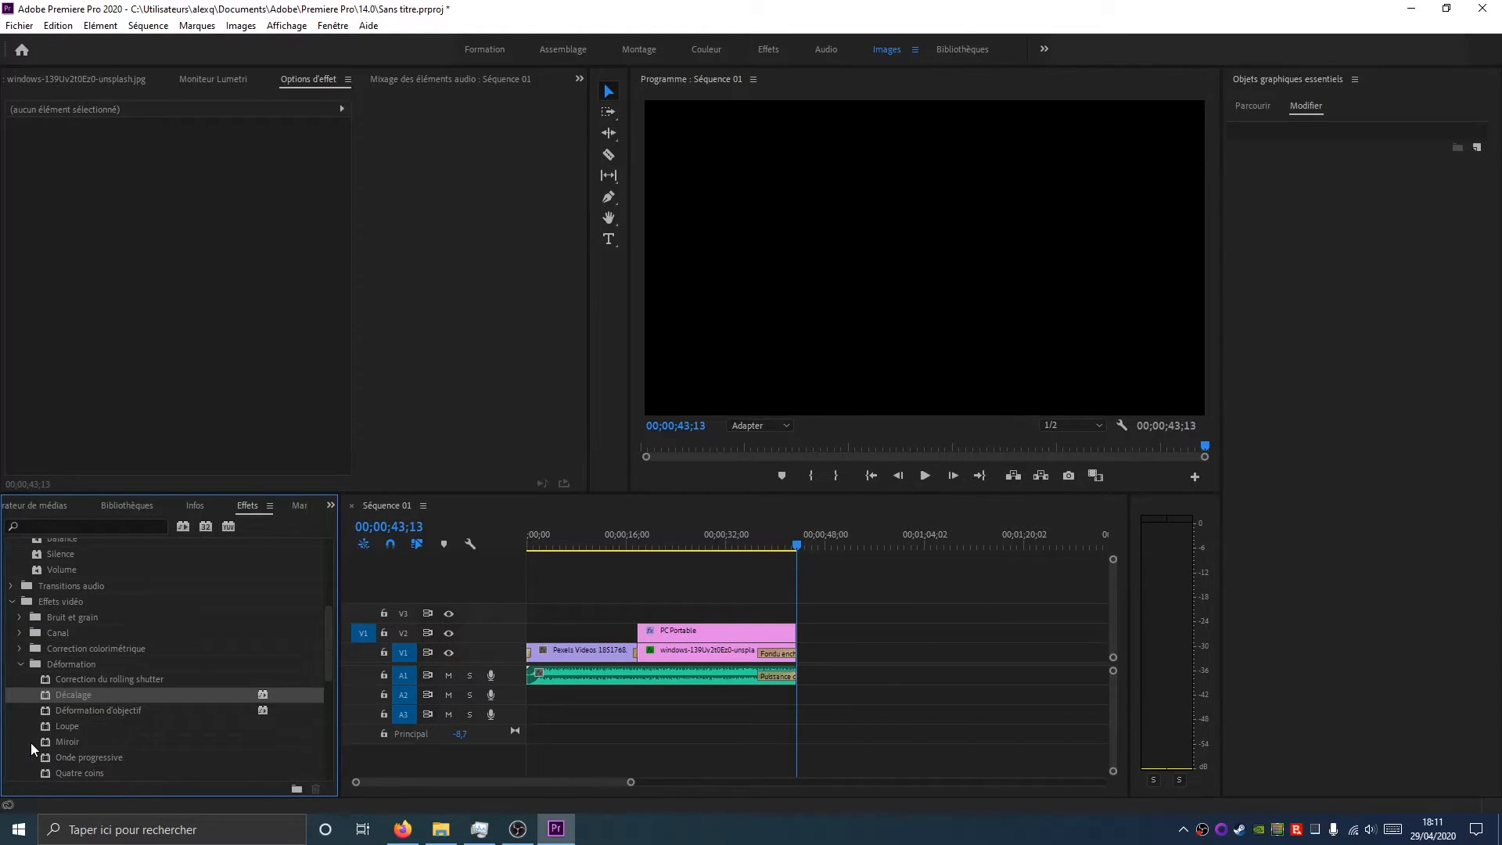
pyautogui.click(12, 601)
pyautogui.click(12, 618)
pyautogui.scroll(6, 41, 706)
pyautogui.scroll(-4, 26, 669)
pyautogui.click(19, 700)
pyautogui.scroll(-2, 68, 741)
pyautogui.moveTo(93, 744); pyautogui.dragTo(795, 635)
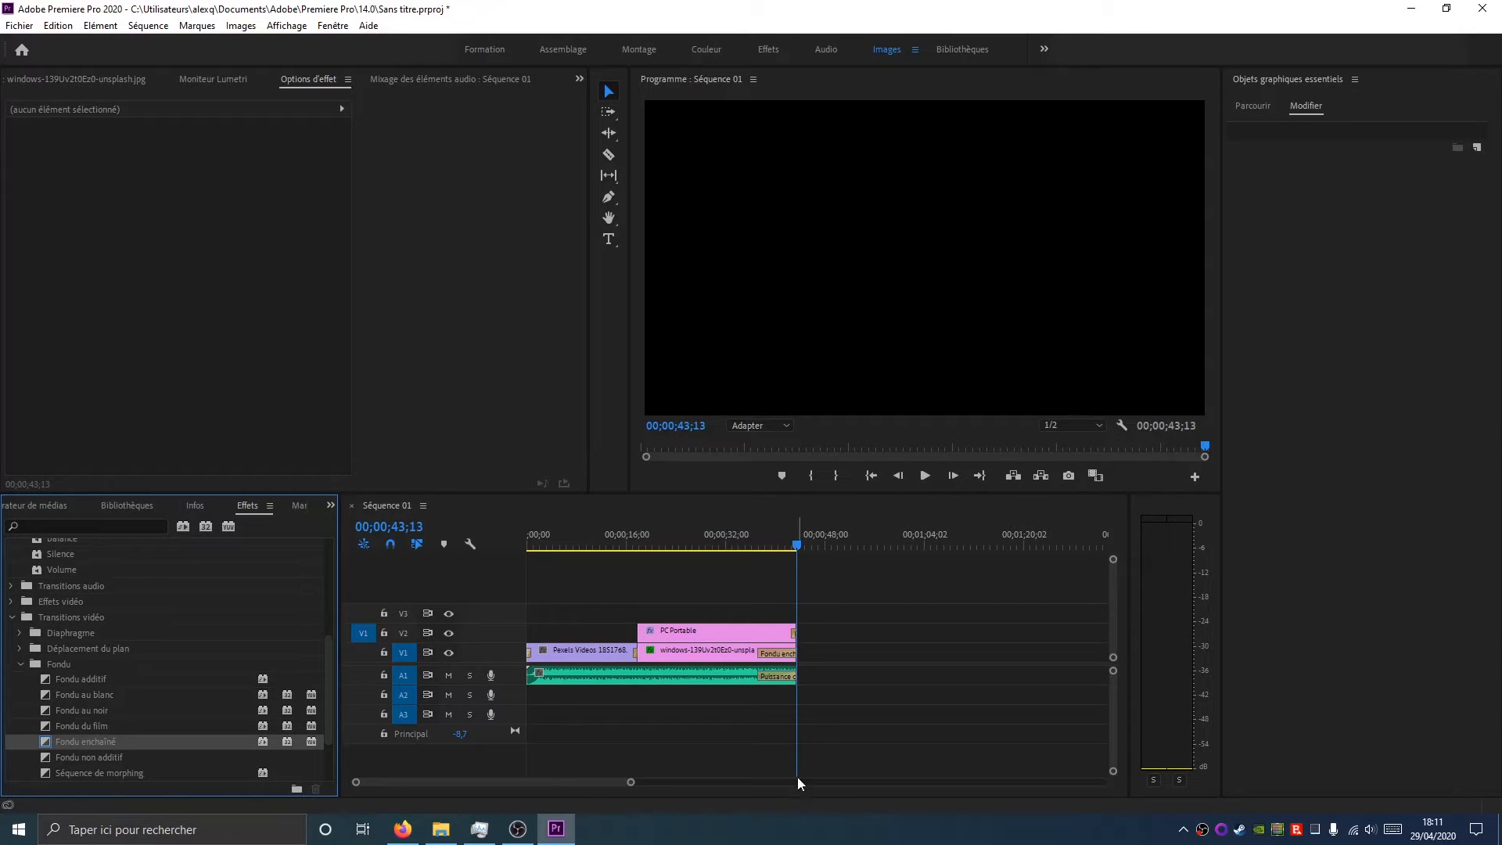
# Scrub through the sequence to preview the title's fade-out
pyautogui.moveTo(797, 545); pyautogui.dragTo(612, 556)
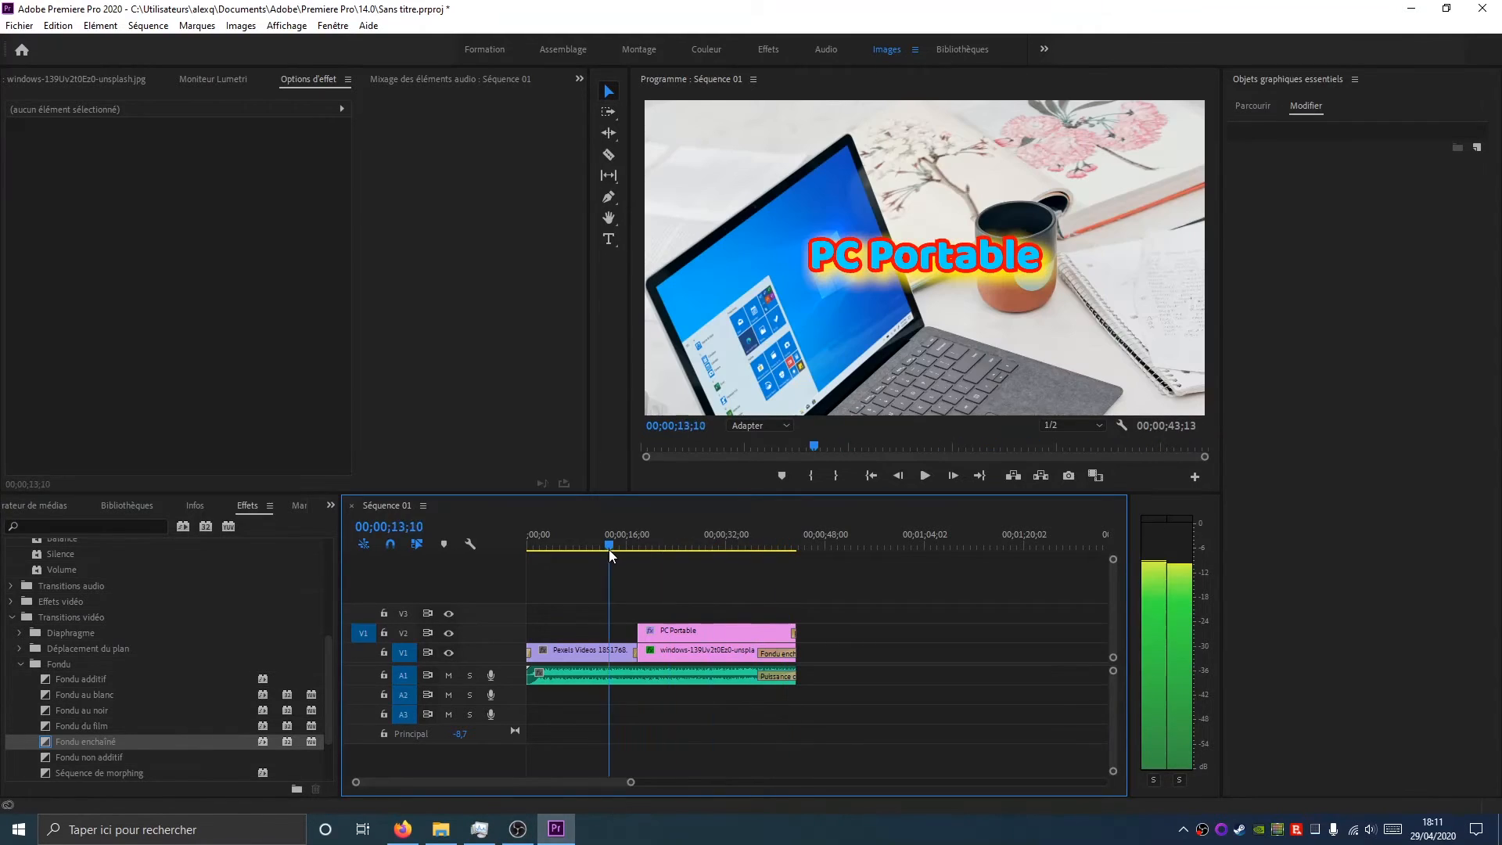
pyautogui.click(669, 547)
pyautogui.click(776, 531)
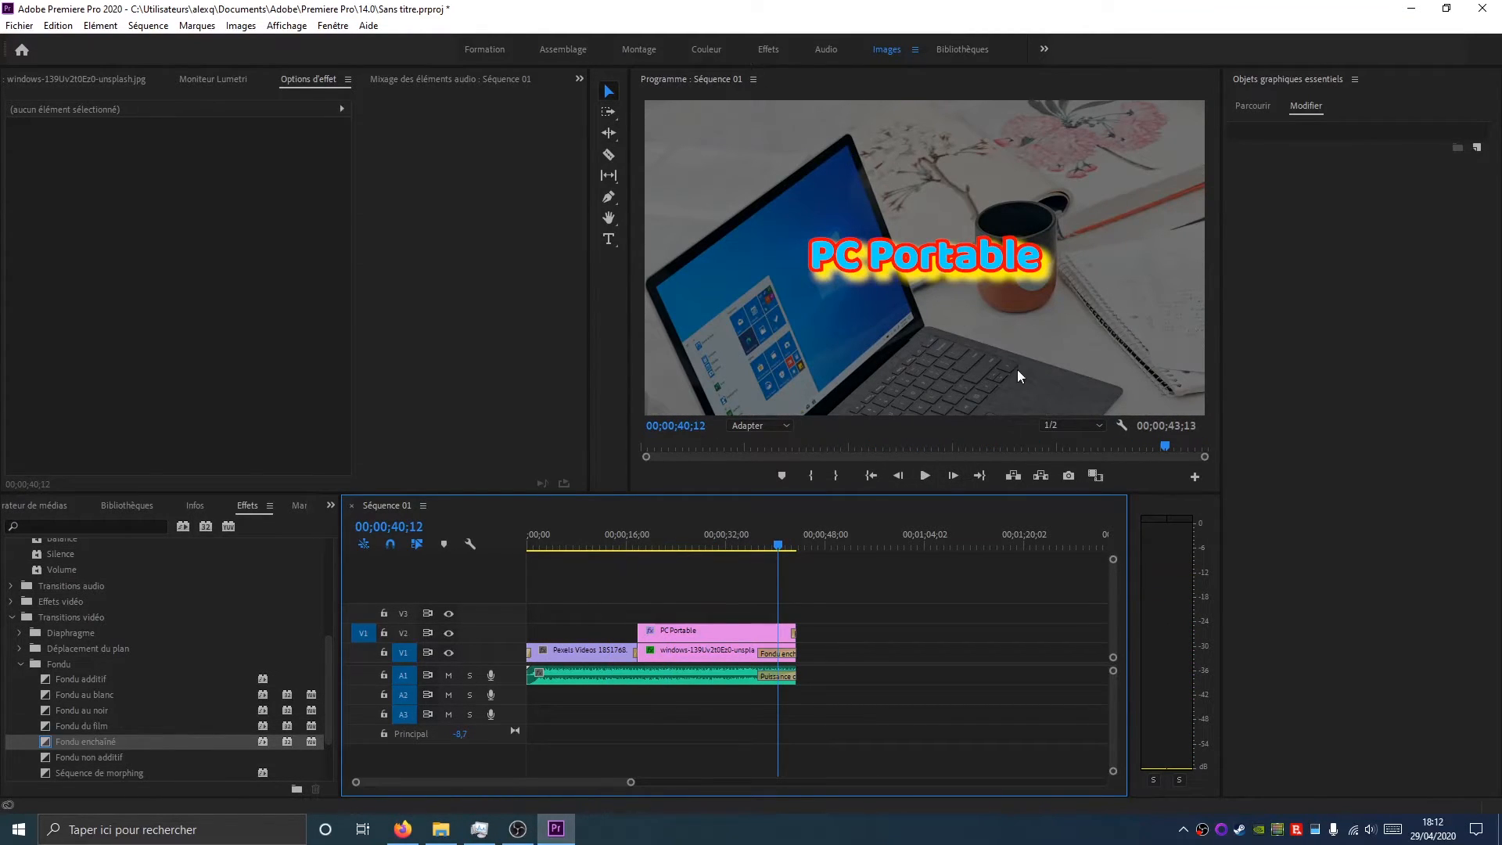
# Browse all local motion graphics templates and place the Incrustation en direct classique template on V1 after the photo clip
pyautogui.click(1252, 106)
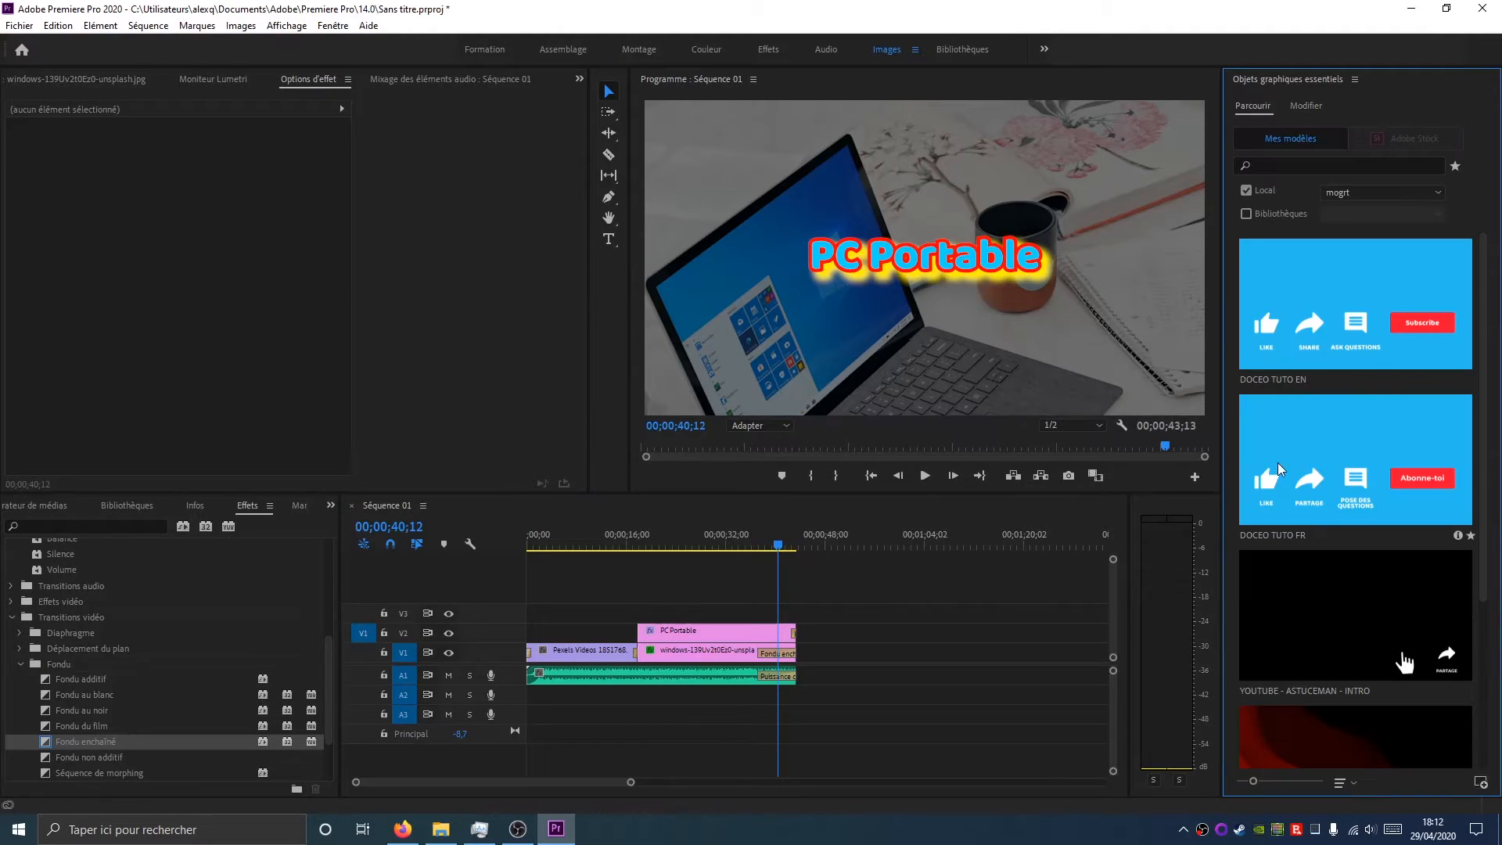
pyautogui.click(1377, 195)
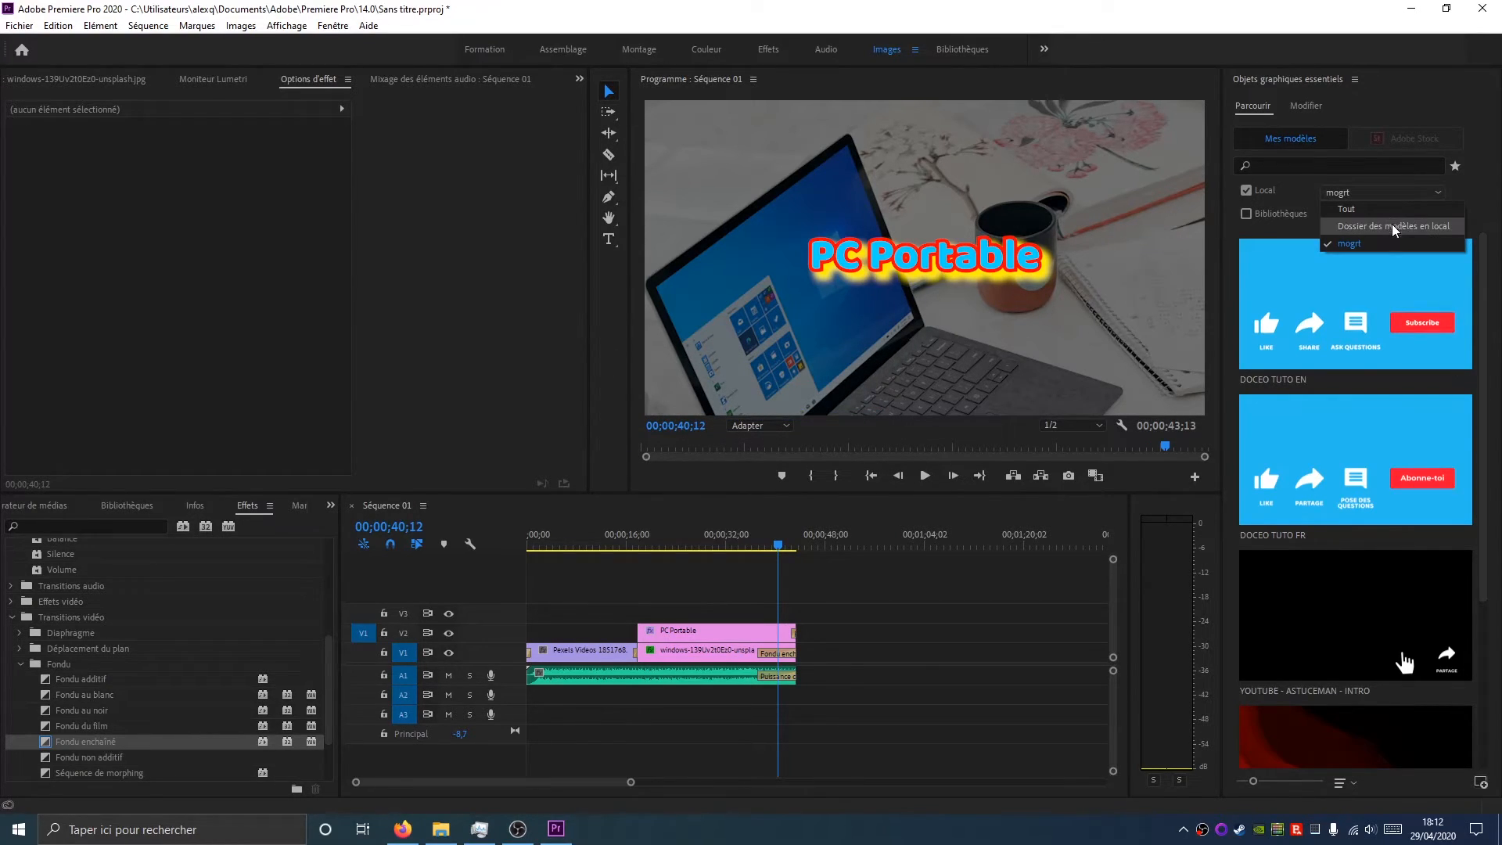
pyautogui.click(1393, 227)
pyautogui.scroll(-10, 1486, 283)
pyautogui.scroll(-1, 1491, 331)
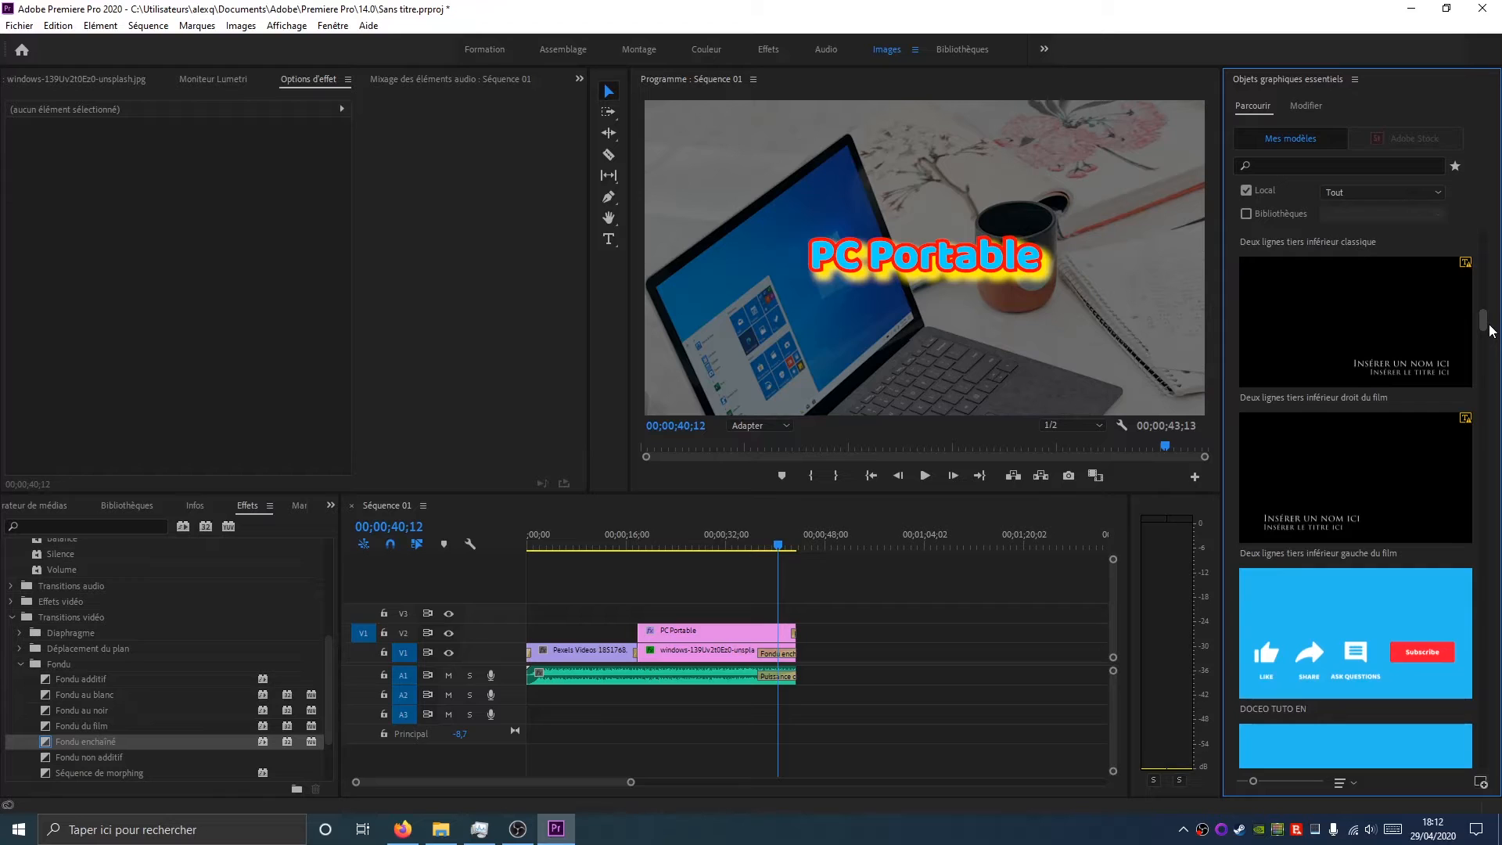
pyautogui.scroll(-7, 1485, 327)
pyautogui.scroll(-6, 1471, 360)
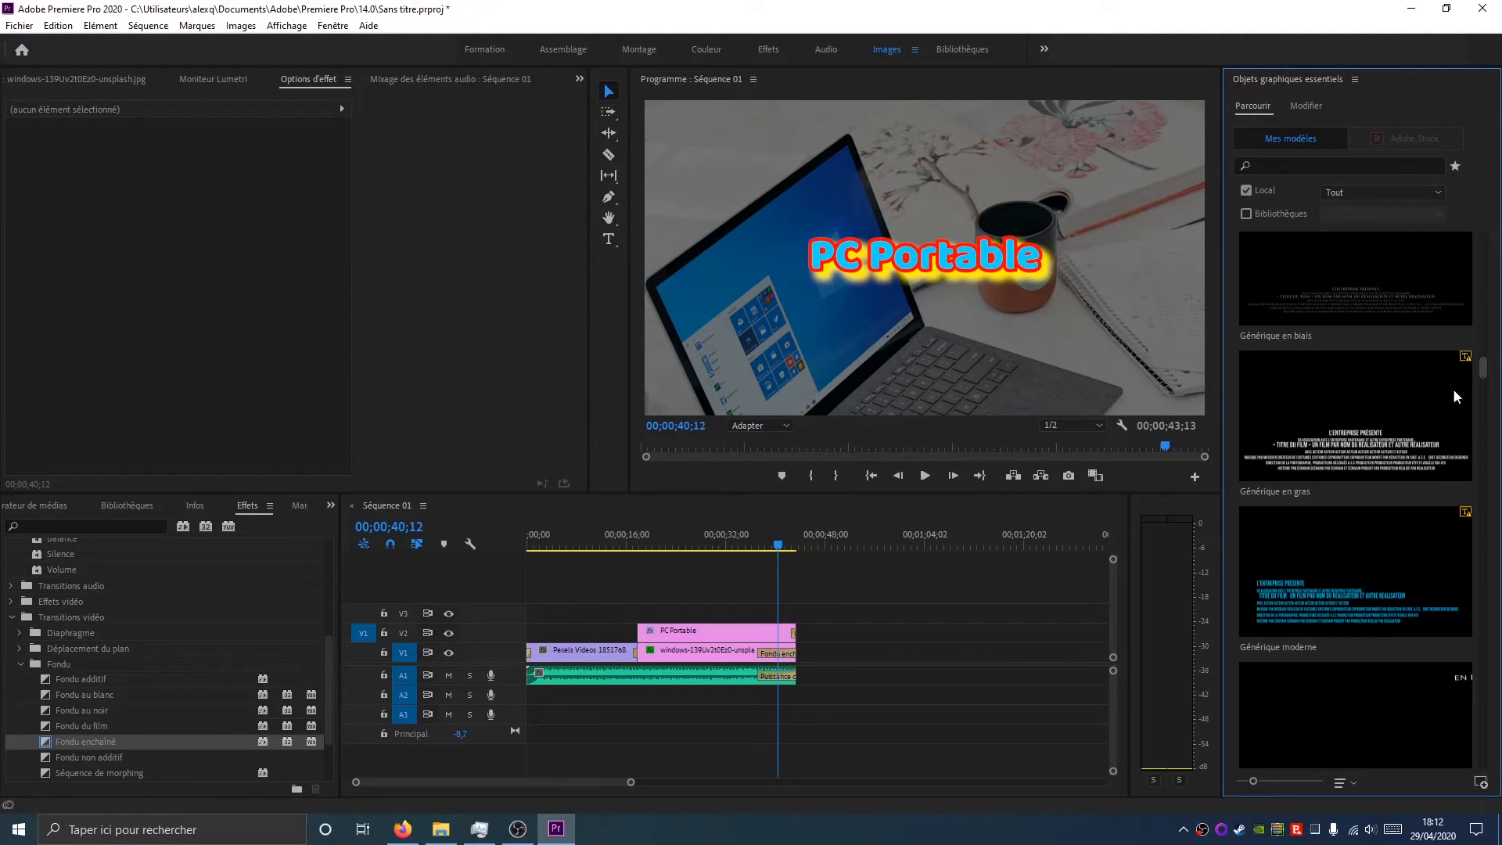
pyautogui.click(1484, 389)
pyautogui.moveTo(1399, 312); pyautogui.dragTo(812, 659)
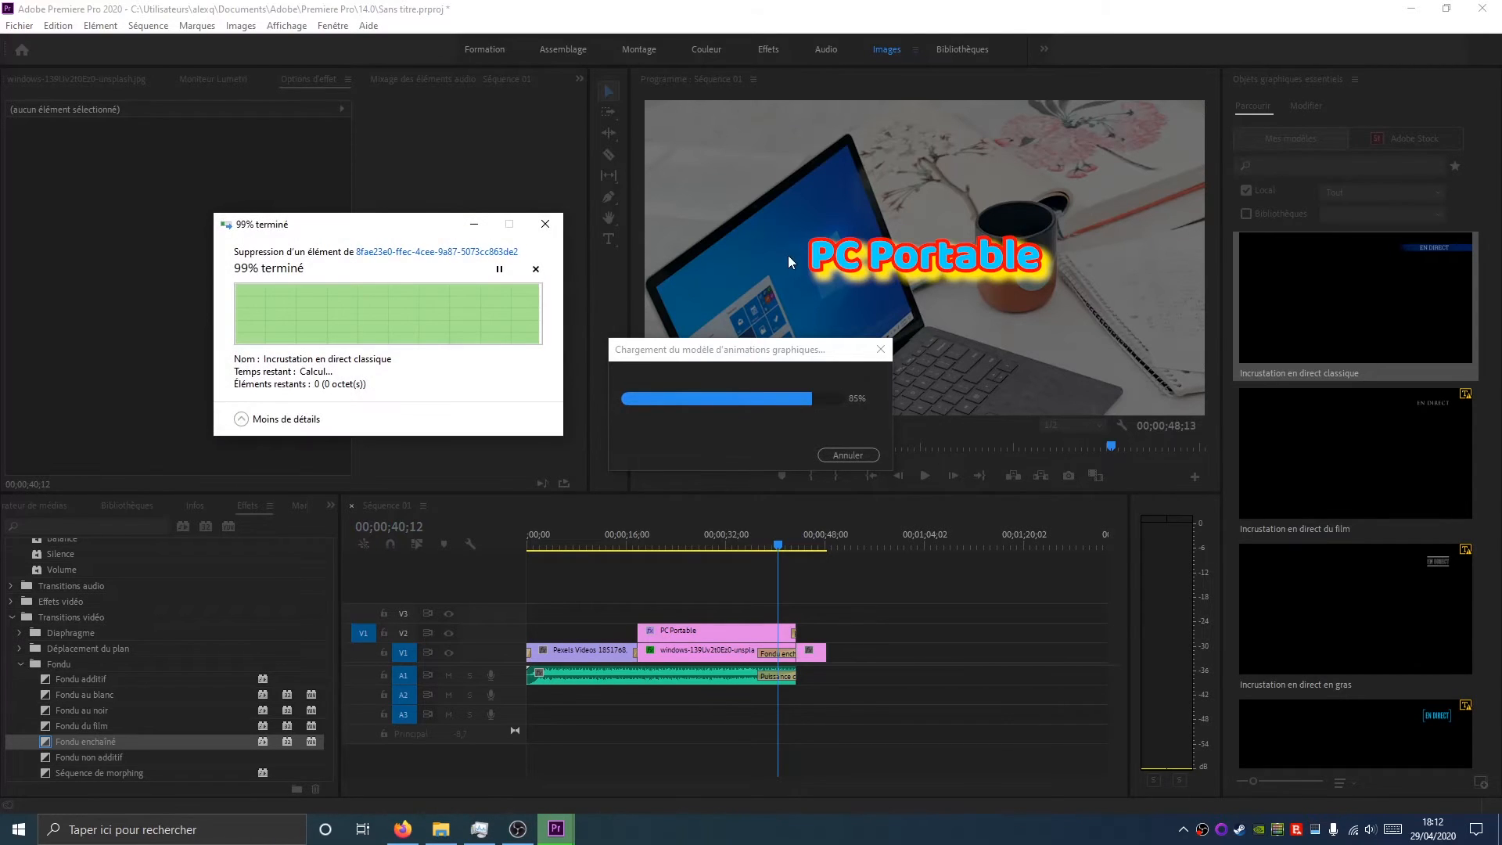
# Select the new live graphic's shape layer and turn off its stroke
pyautogui.click(1305, 107)
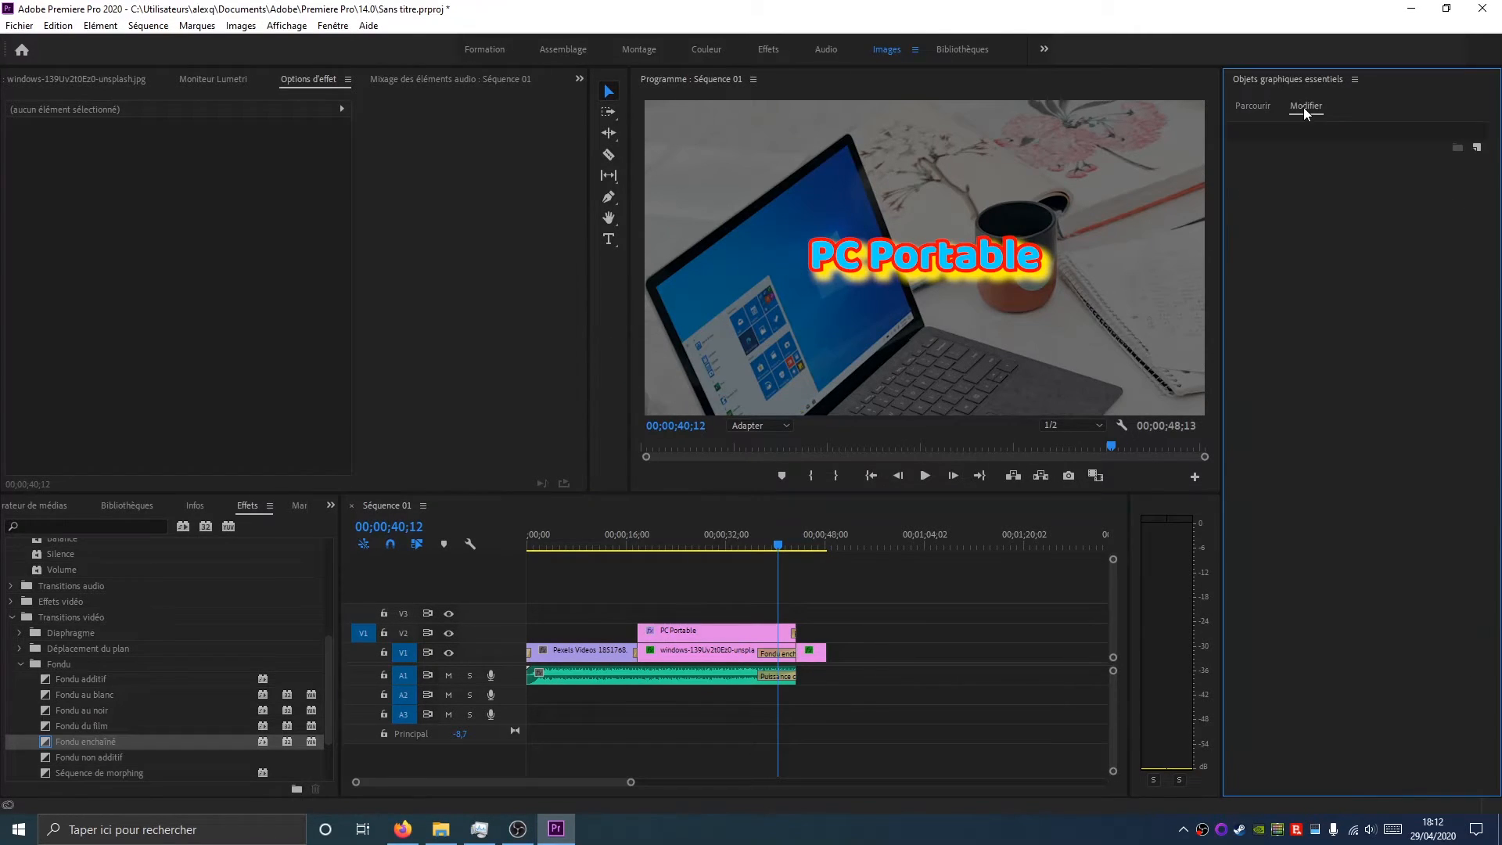
pyautogui.click(809, 535)
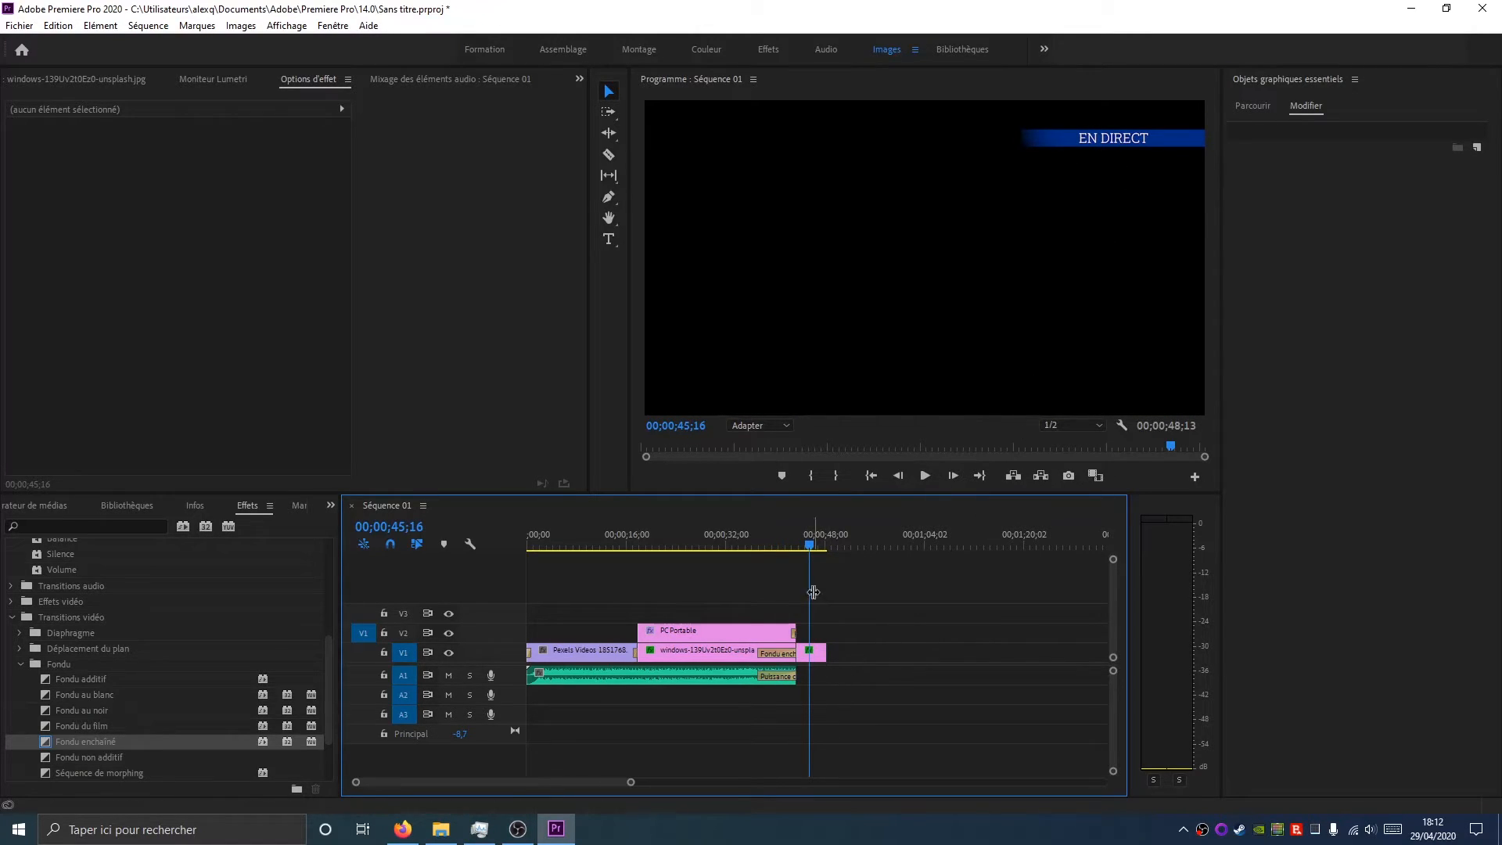
pyautogui.moveTo(810, 543); pyautogui.dragTo(822, 545)
pyautogui.click(815, 650)
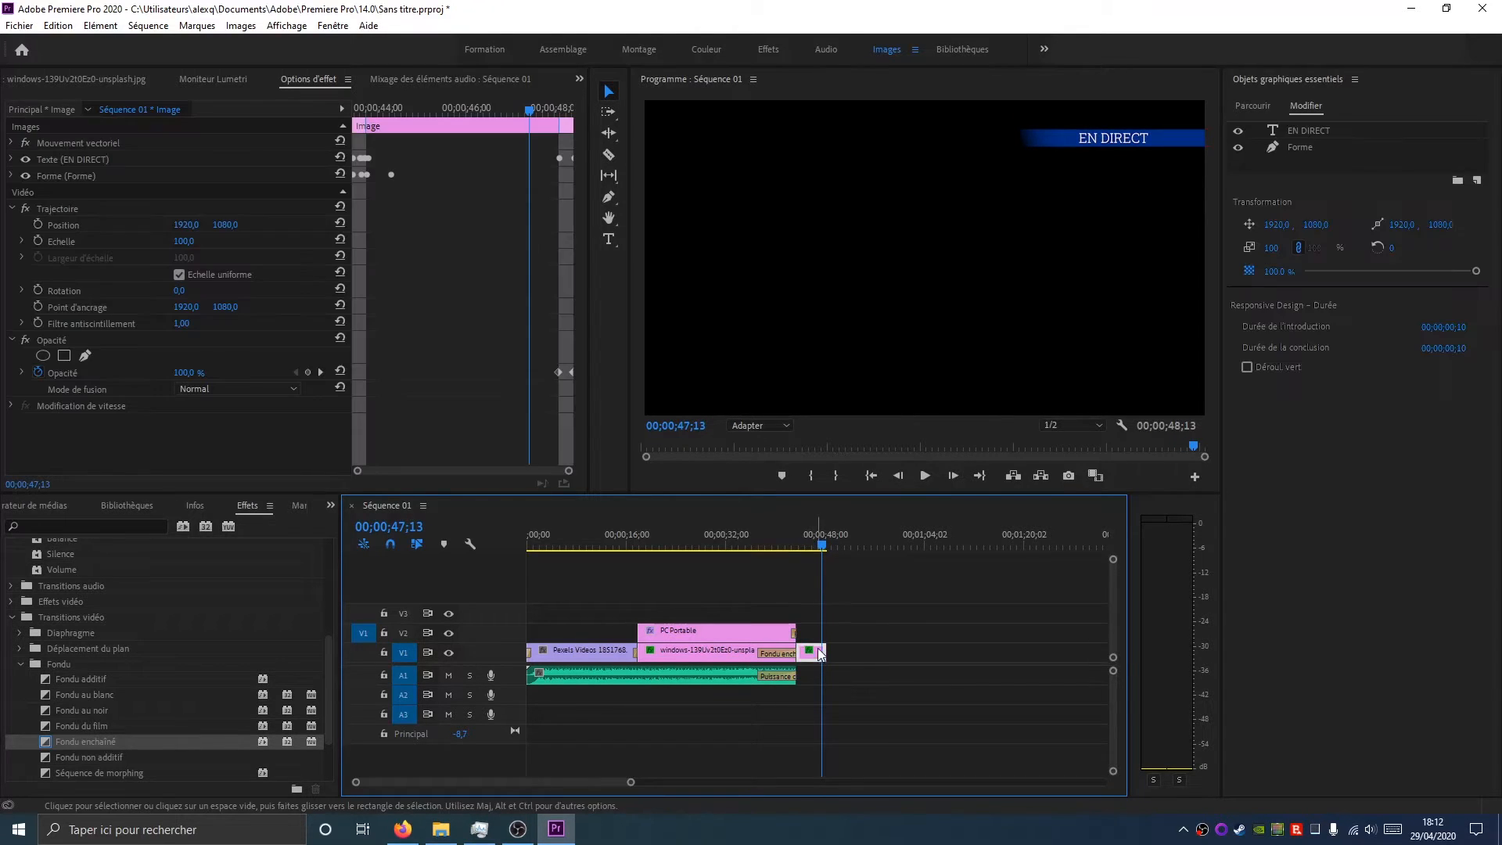
pyautogui.click(1311, 146)
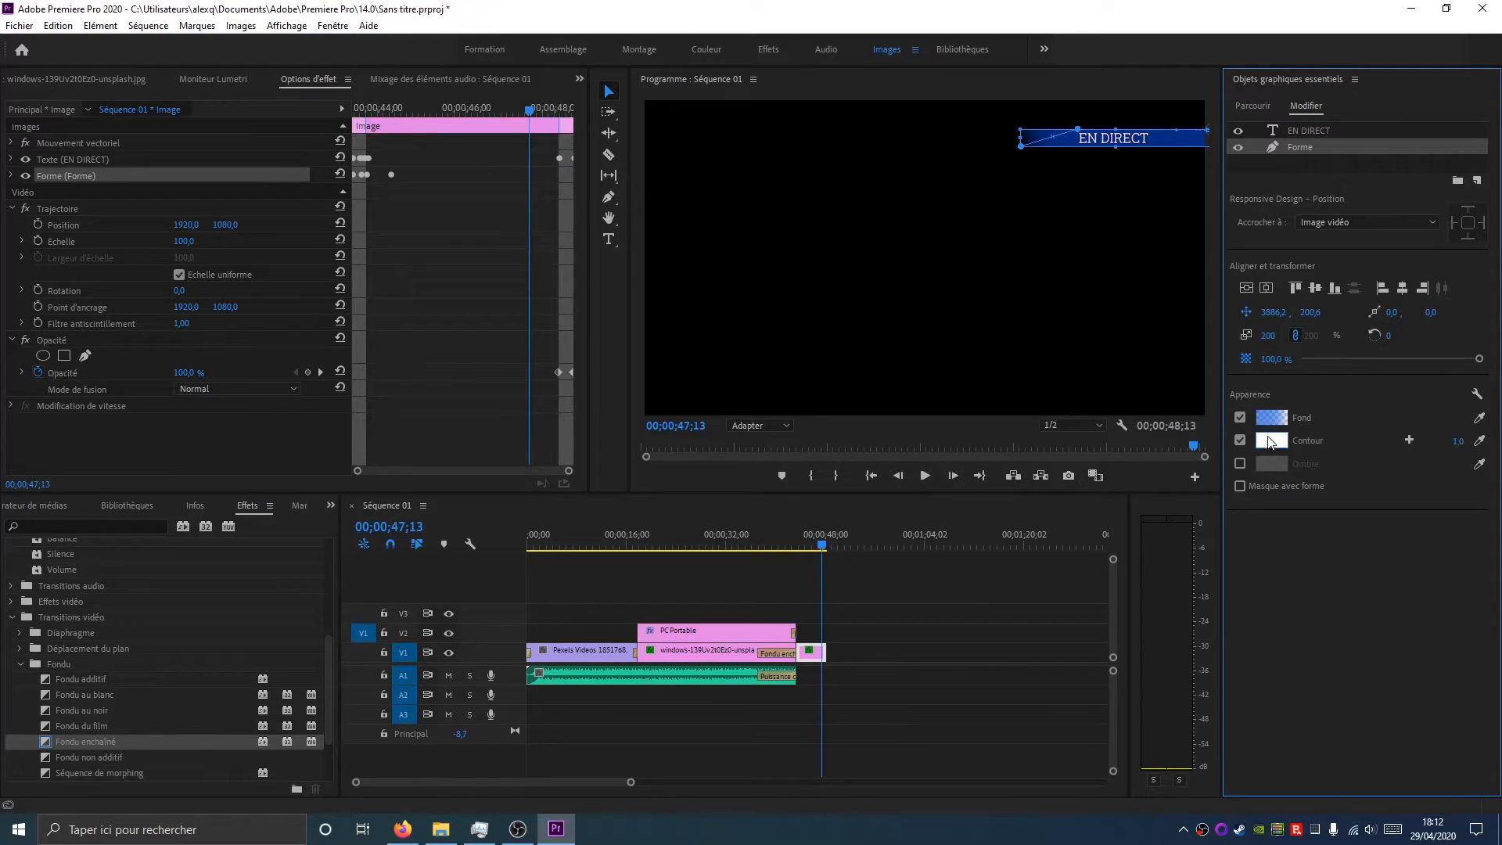
pyautogui.click(1240, 439)
# Set the shape's fill to a linear gradient running from red to green 0AD900
pyautogui.click(12, 177)
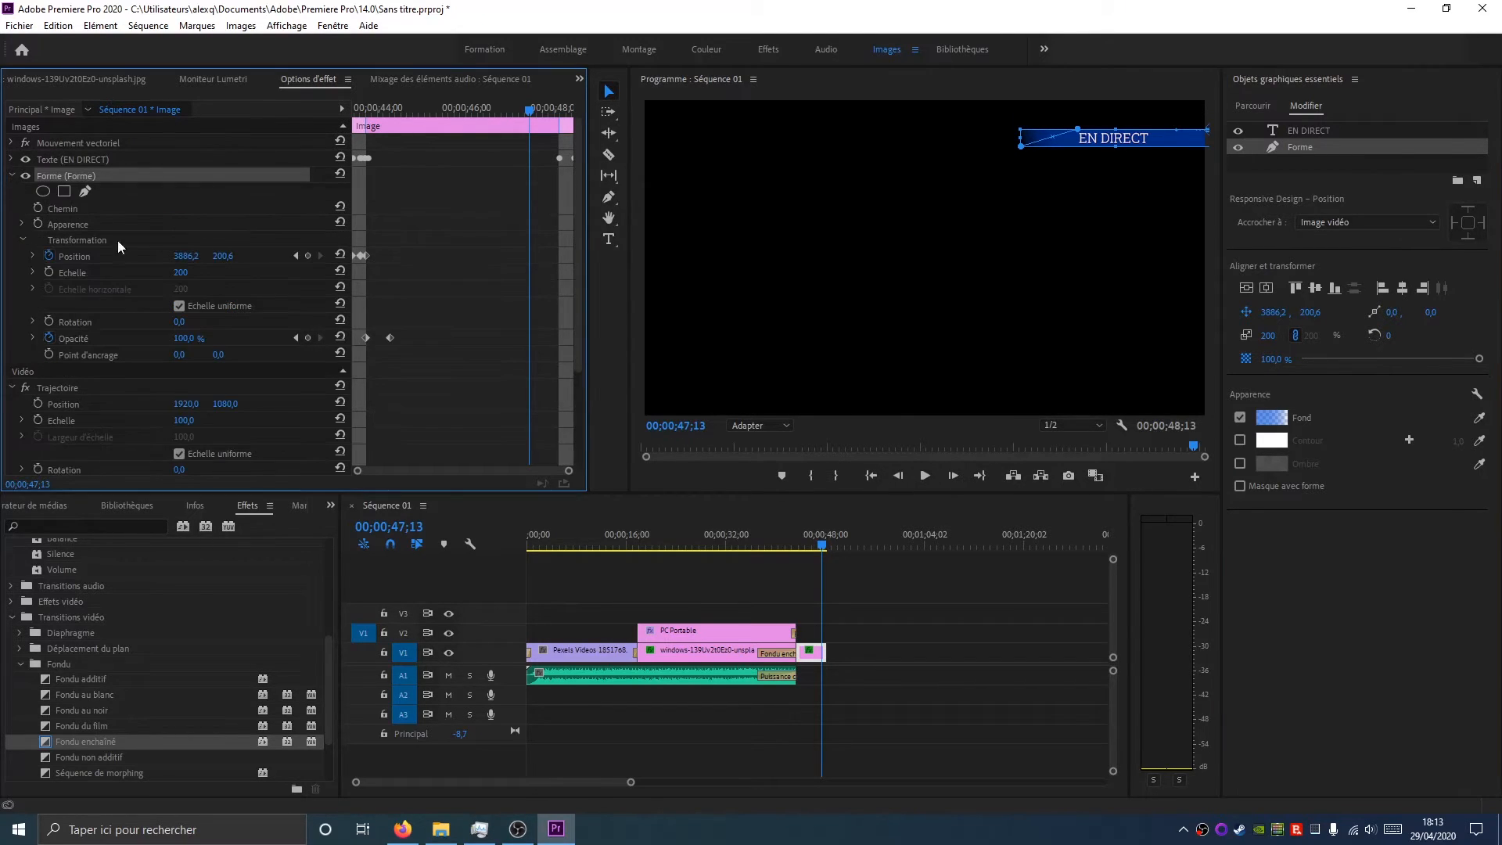
pyautogui.scroll(-2, 272, 305)
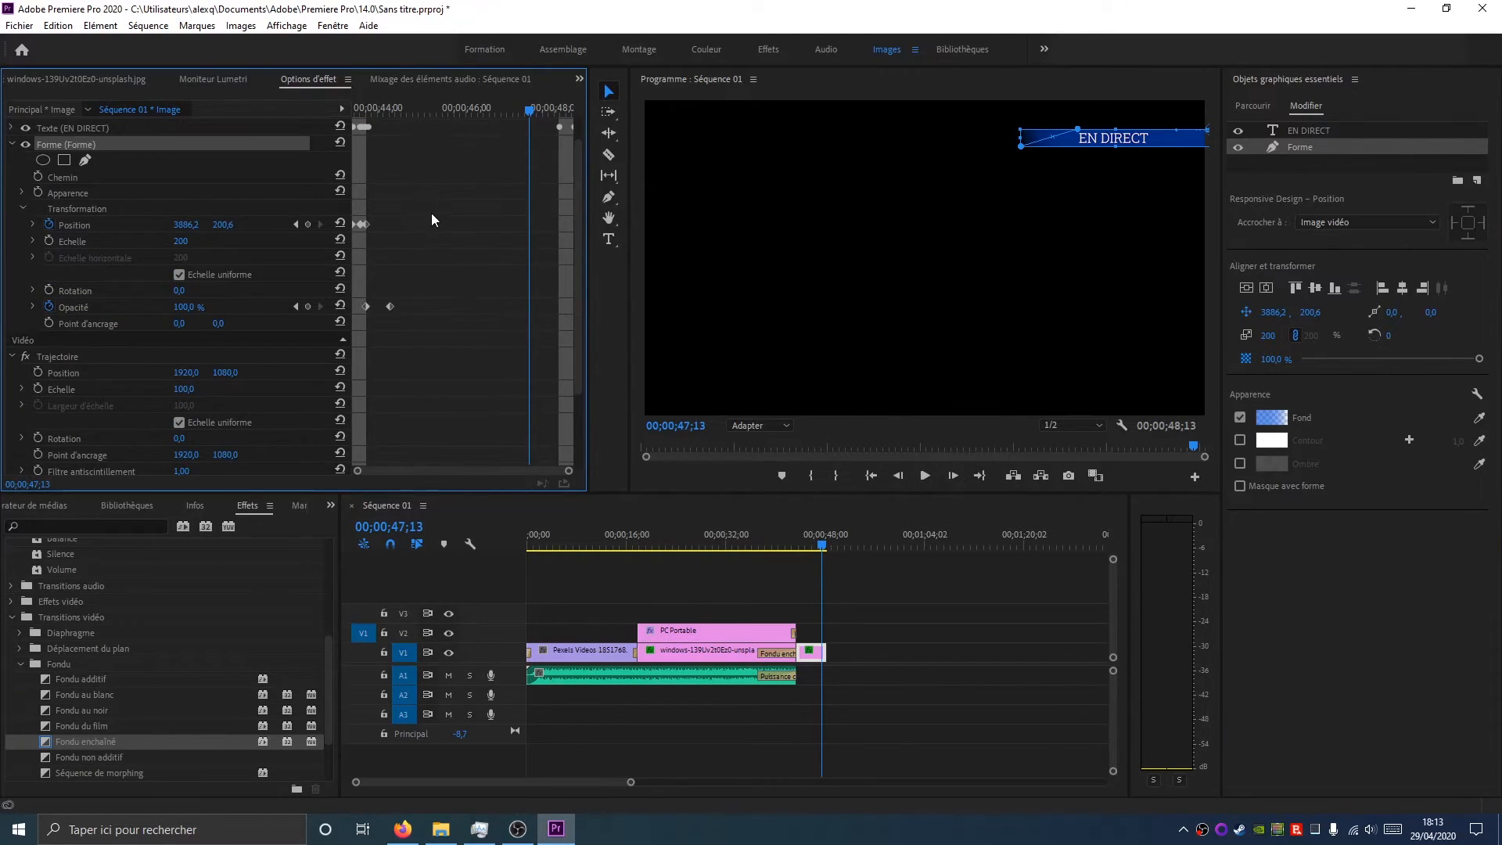
pyautogui.scroll(2, 579, 193)
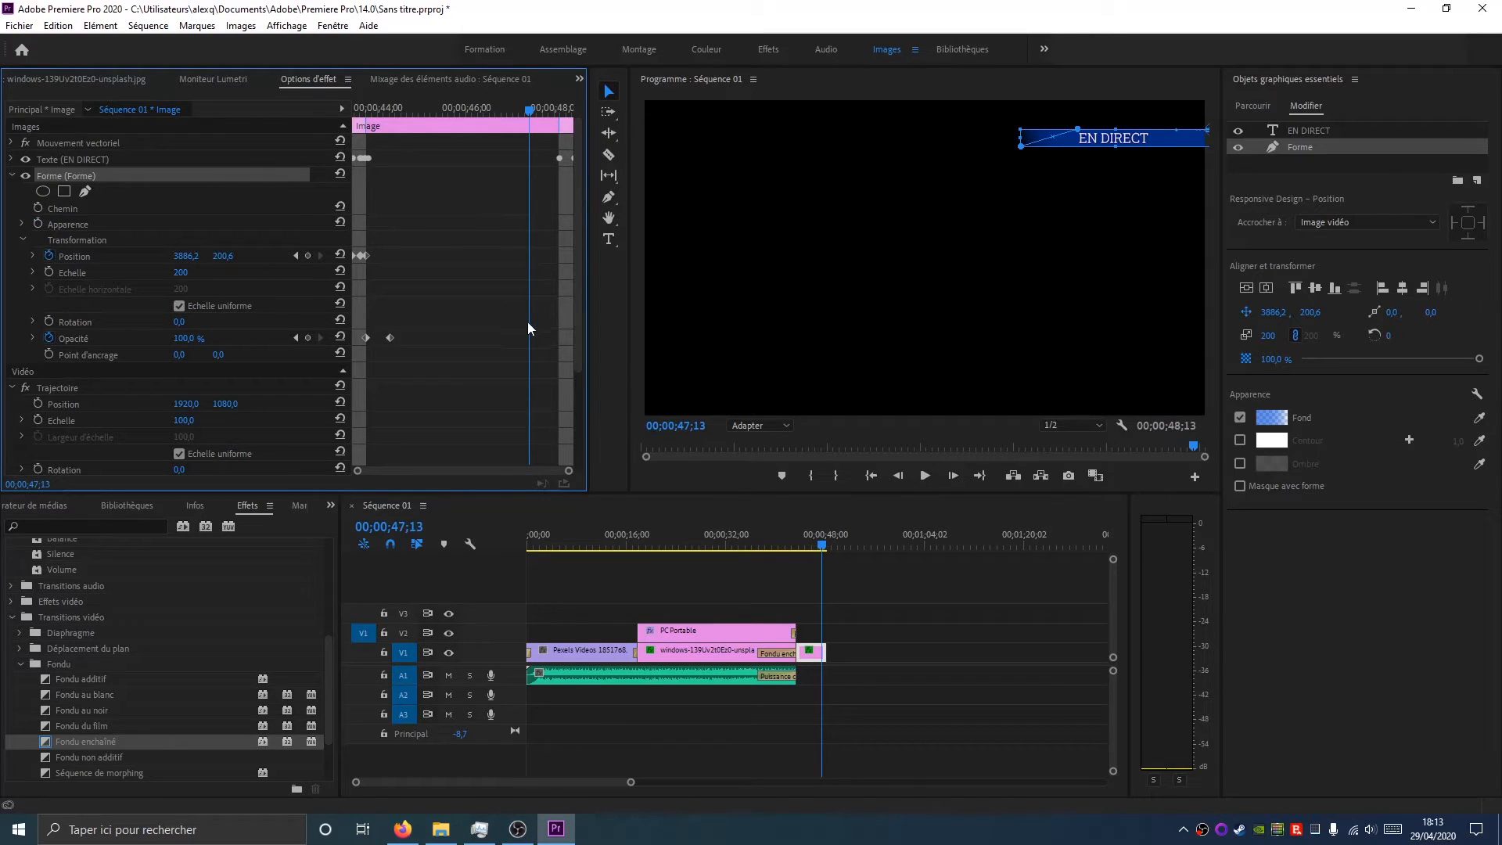
pyautogui.scroll(-4, 488, 368)
pyautogui.scroll(2, 122, 287)
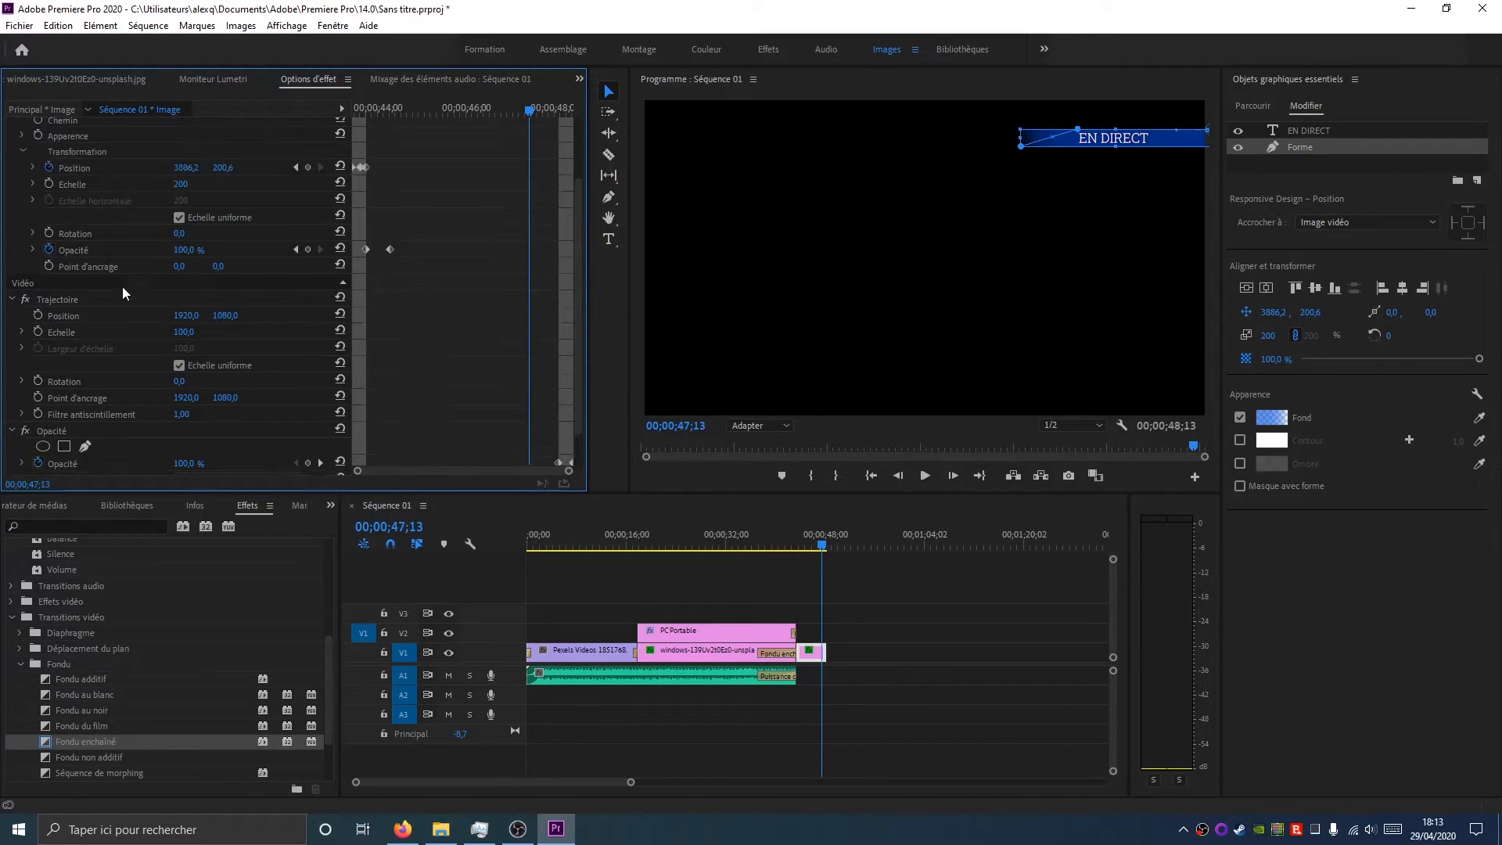
pyautogui.scroll(3, 53, 208)
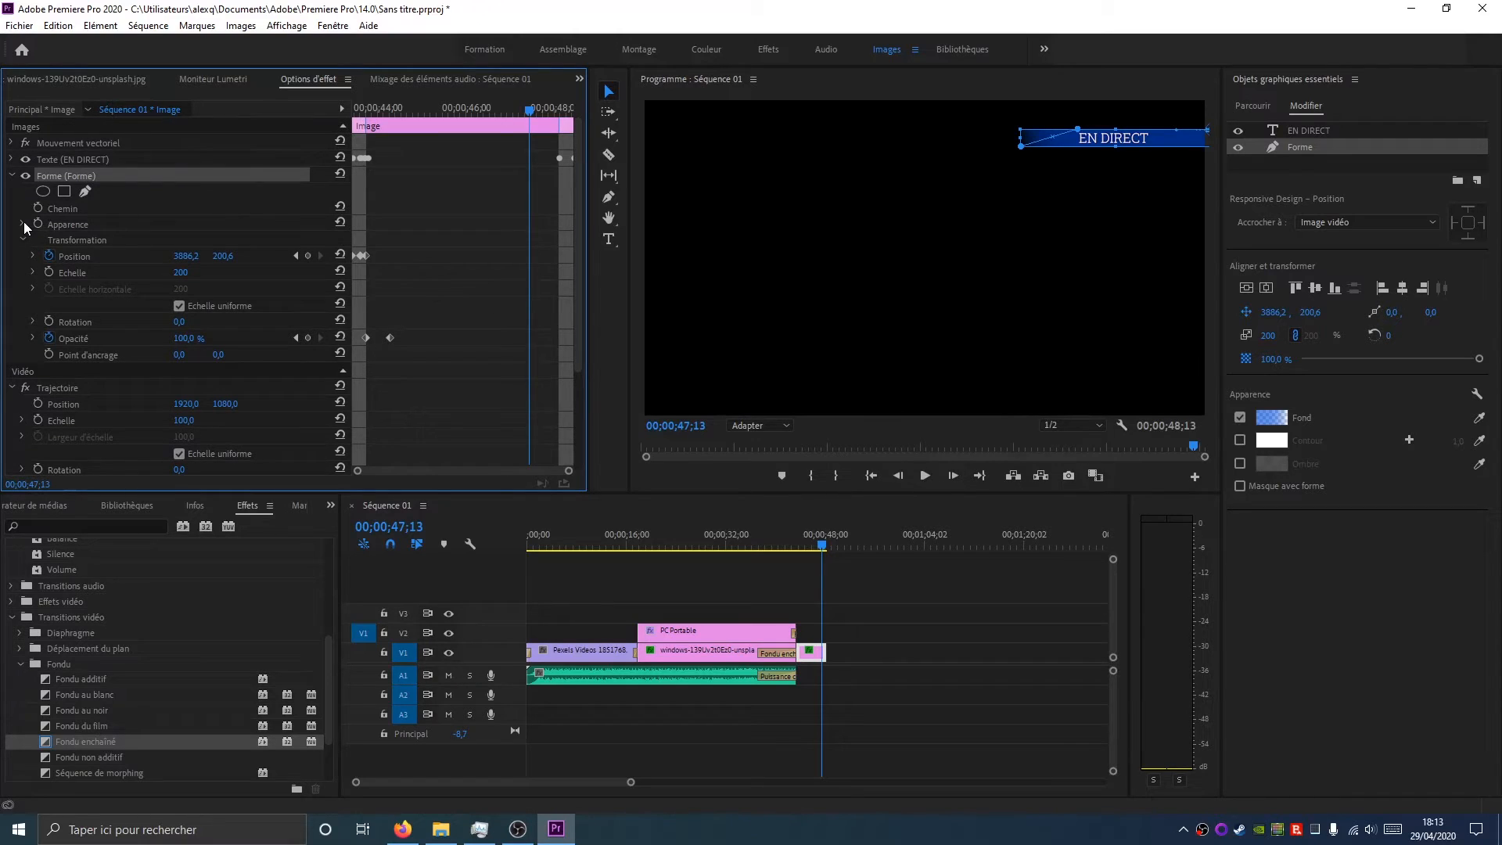
pyautogui.click(23, 224)
pyautogui.click(81, 249)
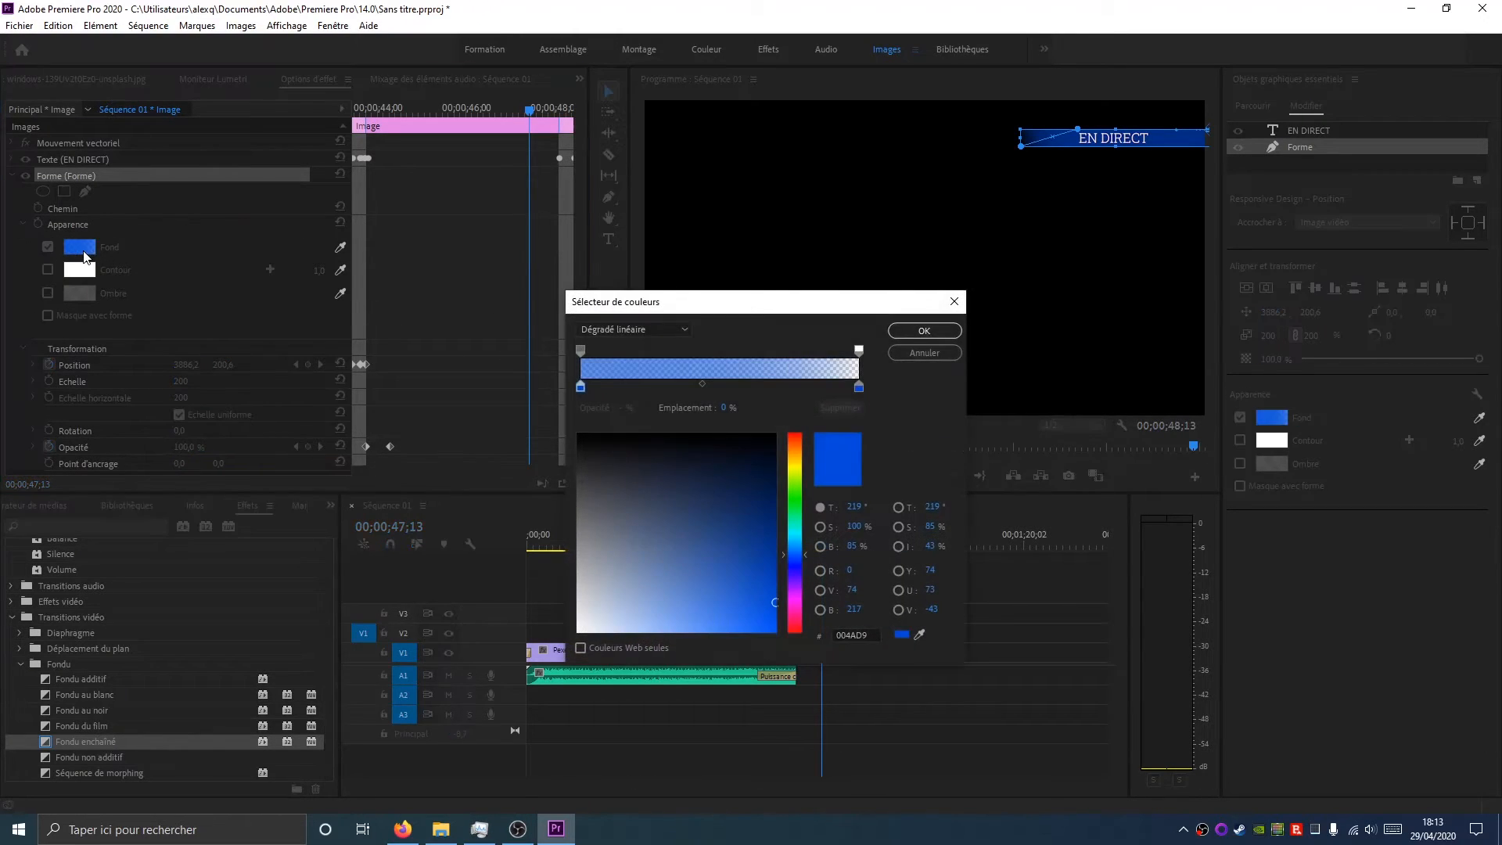
pyautogui.click(645, 329)
pyautogui.click(646, 329)
pyautogui.moveTo(790, 609); pyautogui.dragTo(792, 632)
pyautogui.click(859, 386)
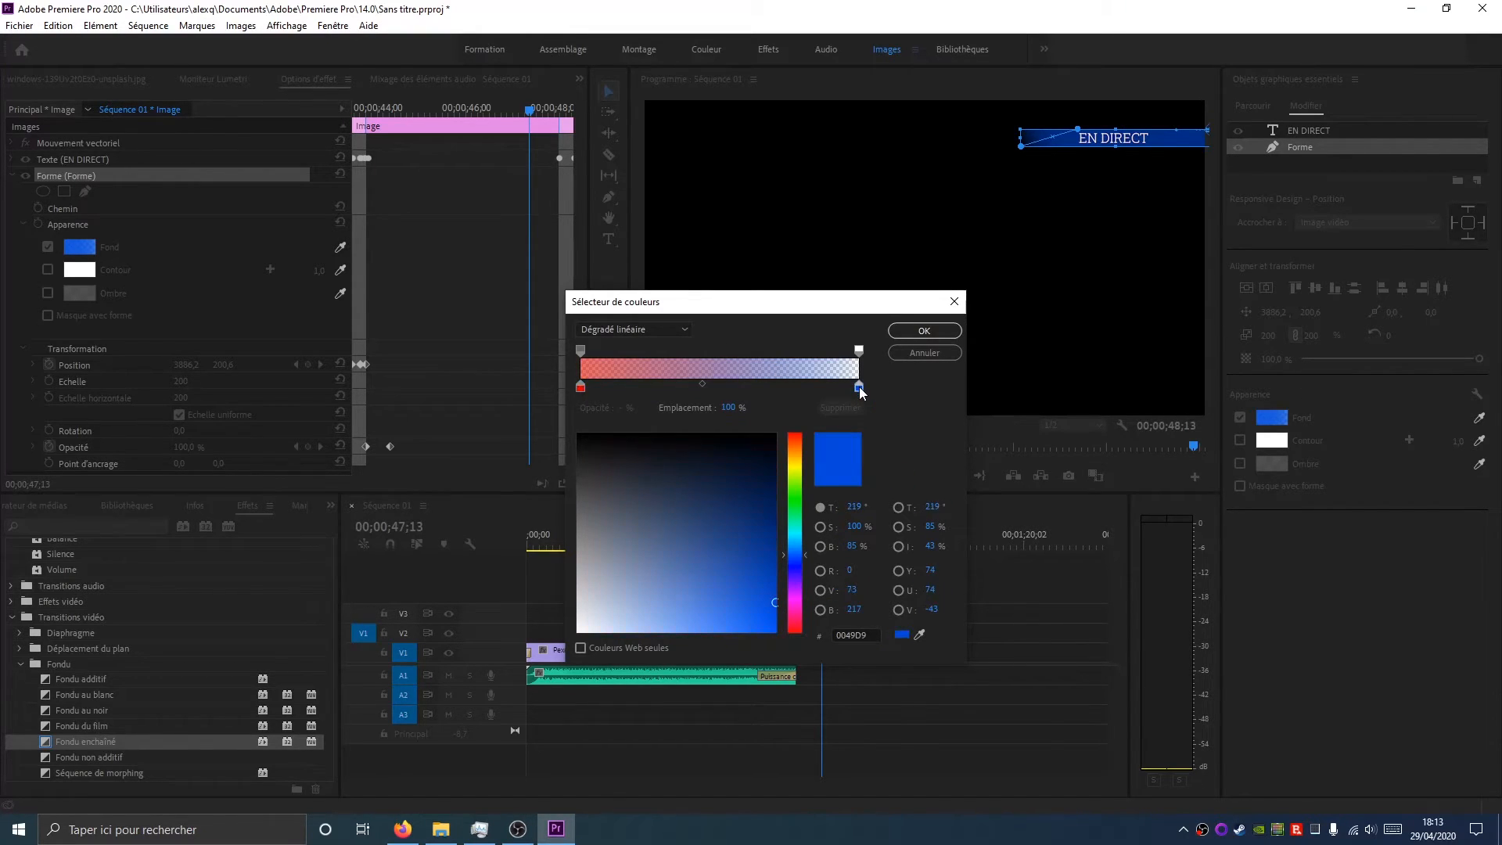
pyautogui.moveTo(793, 532); pyautogui.dragTo(798, 503)
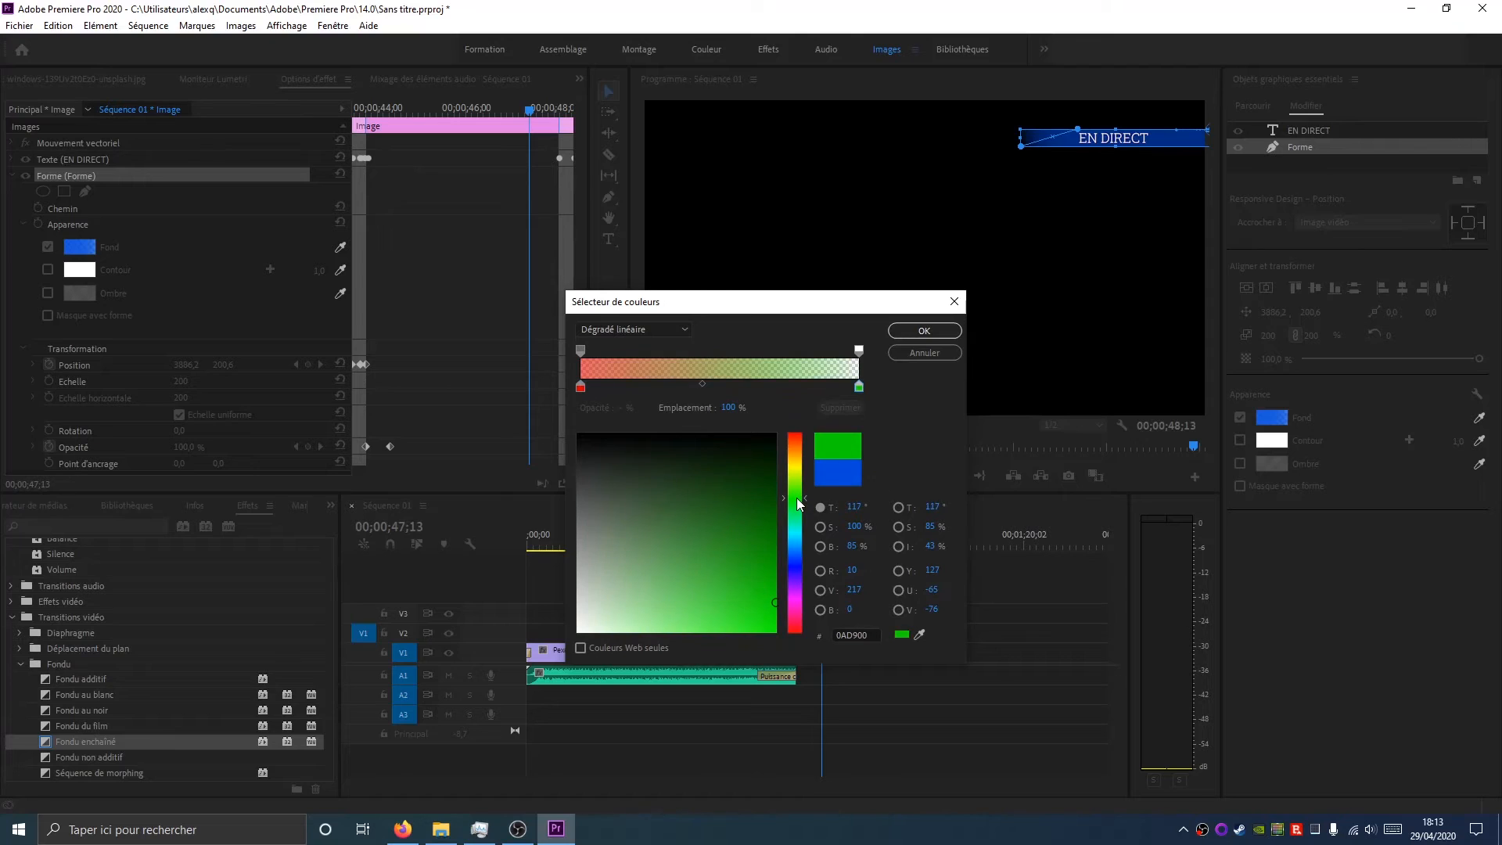
pyautogui.click(924, 330)
# Edit the live graphic's text so it reads EN LIVE
pyautogui.click(1104, 301)
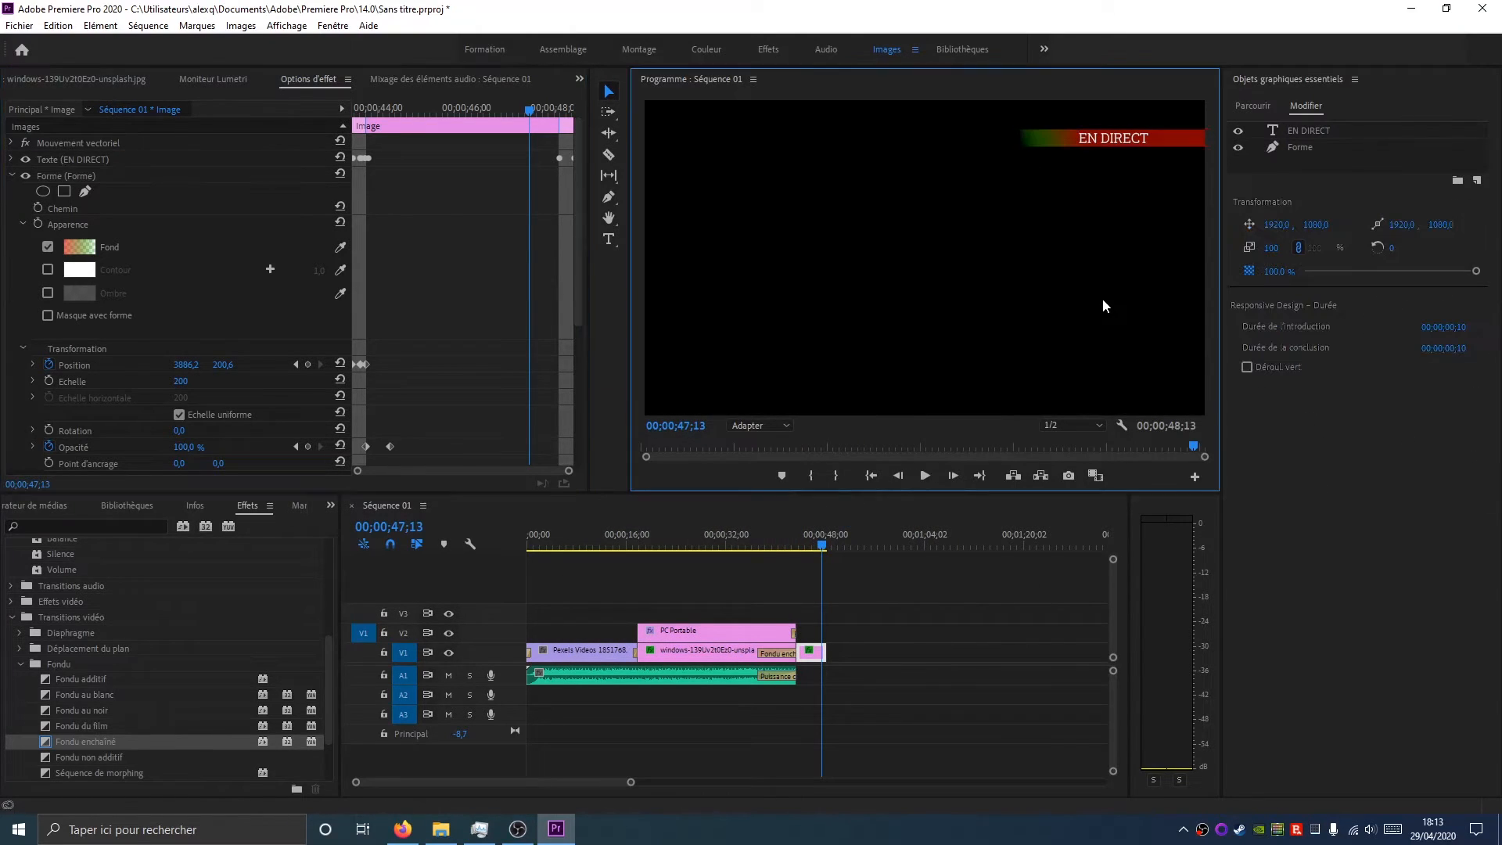
pyautogui.click(1163, 144)
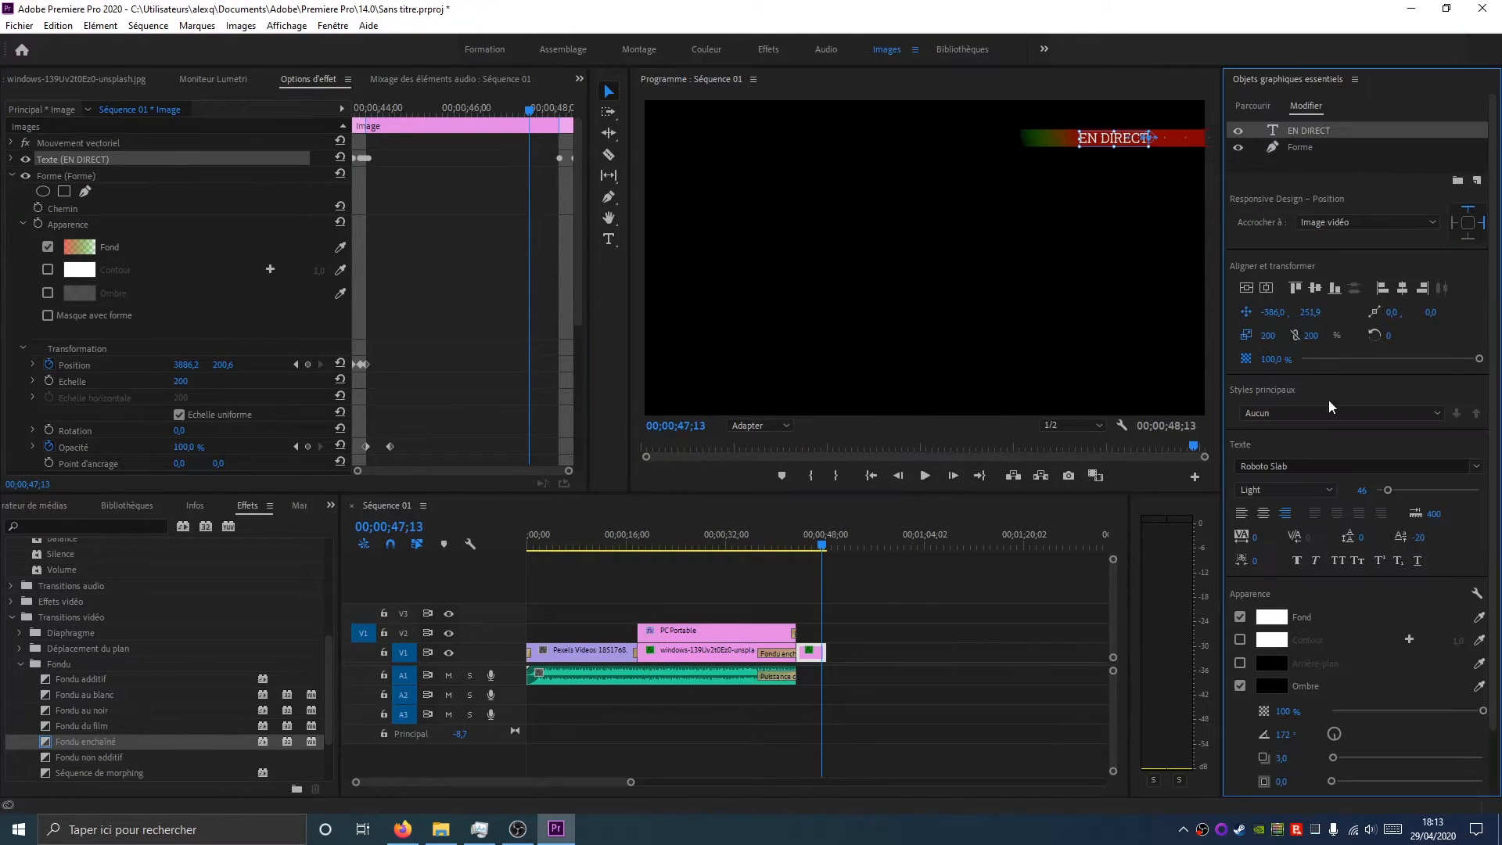
pyautogui.doubleClick(1104, 142)
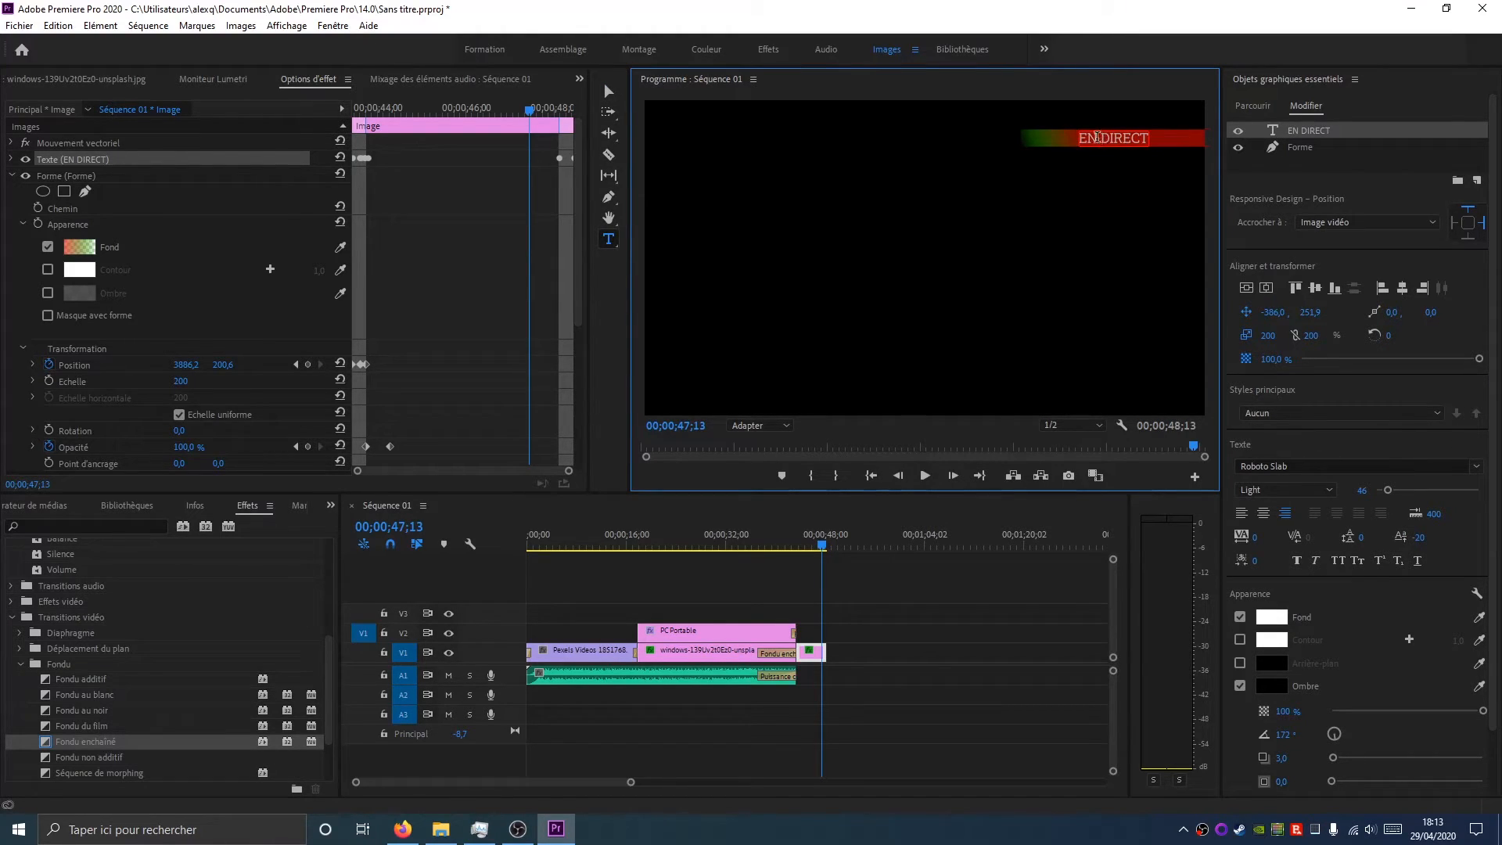
pyautogui.press('BackSpace')
pyautogui.press('BackSpace')
pyautogui.press('BackSpace')
pyautogui.press('BackSpace')
pyautogui.press('BackSpace')
pyautogui.press('BackSpace')
pyautogui.press('BackSpace')
pyautogui.write('LIVE')
# Play and scrub through the live graphic to preview its animation
pyautogui.moveTo(819, 540); pyautogui.dragTo(788, 540)
pyautogui.click(926, 475)
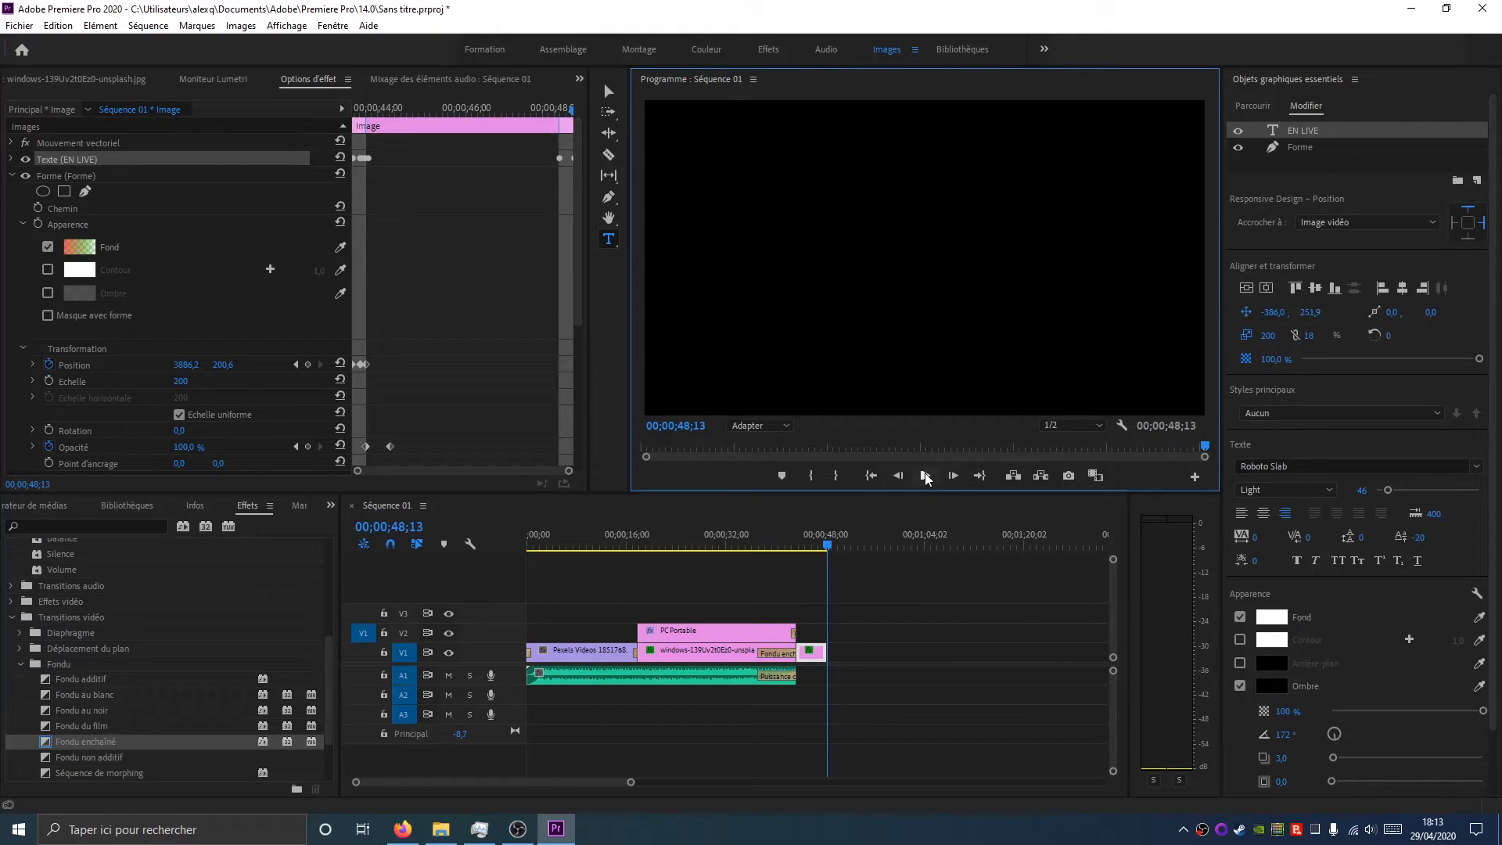
pyautogui.moveTo(354, 110); pyautogui.dragTo(360, 129)
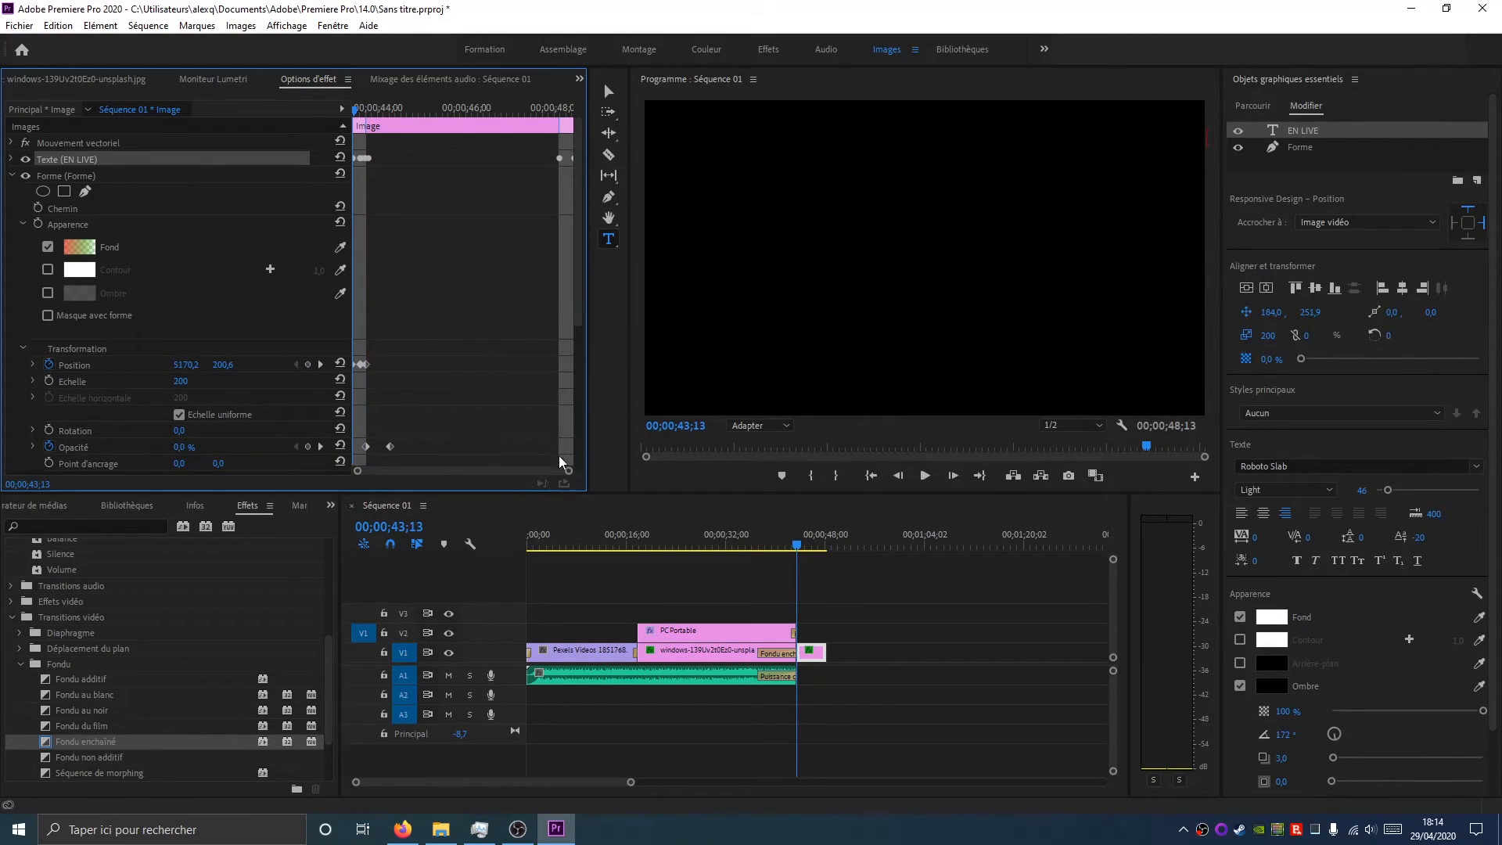
pyautogui.moveTo(569, 471); pyautogui.dragTo(407, 471)
pyautogui.moveTo(359, 109); pyautogui.dragTo(396, 116)
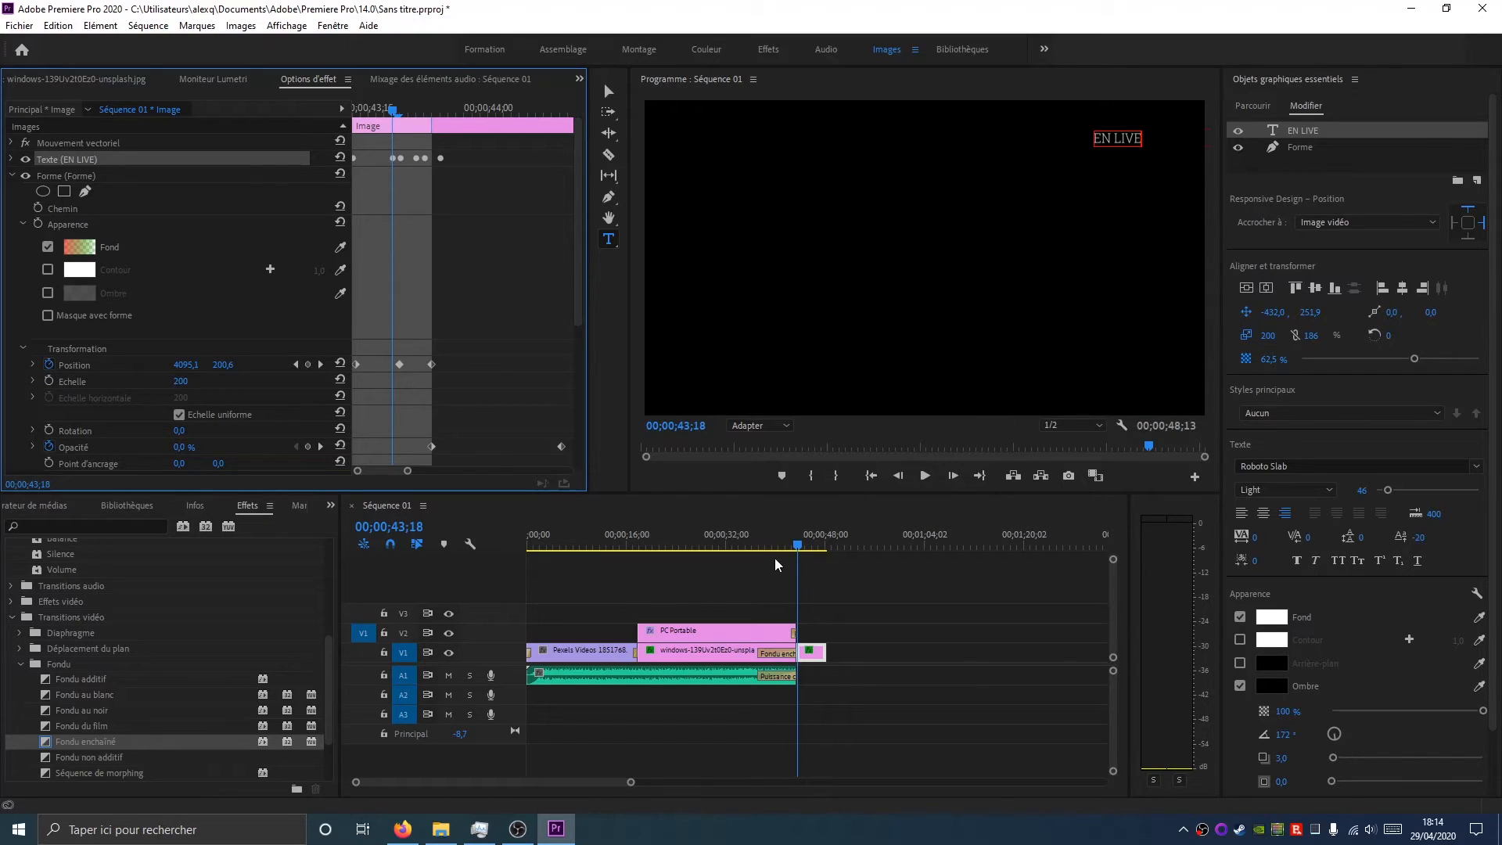
pyautogui.click(798, 551)
pyautogui.moveTo(805, 550); pyautogui.dragTo(817, 554)
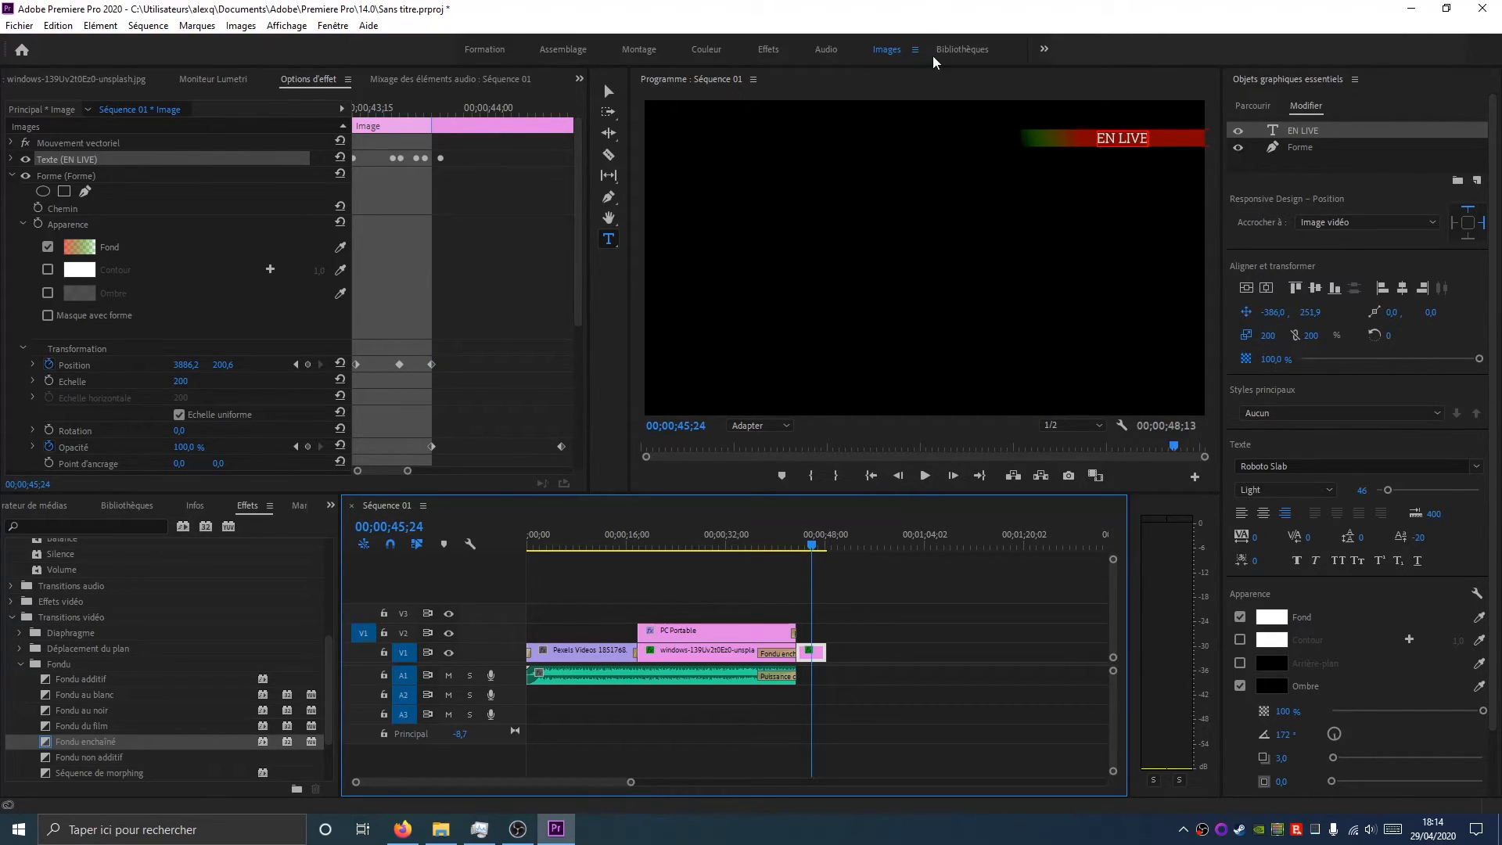
# Move the live graphic to the start of track V2 above the opening video and play it back
pyautogui.moveTo(814, 558); pyautogui.dragTo(541, 579)
pyautogui.press('Home')
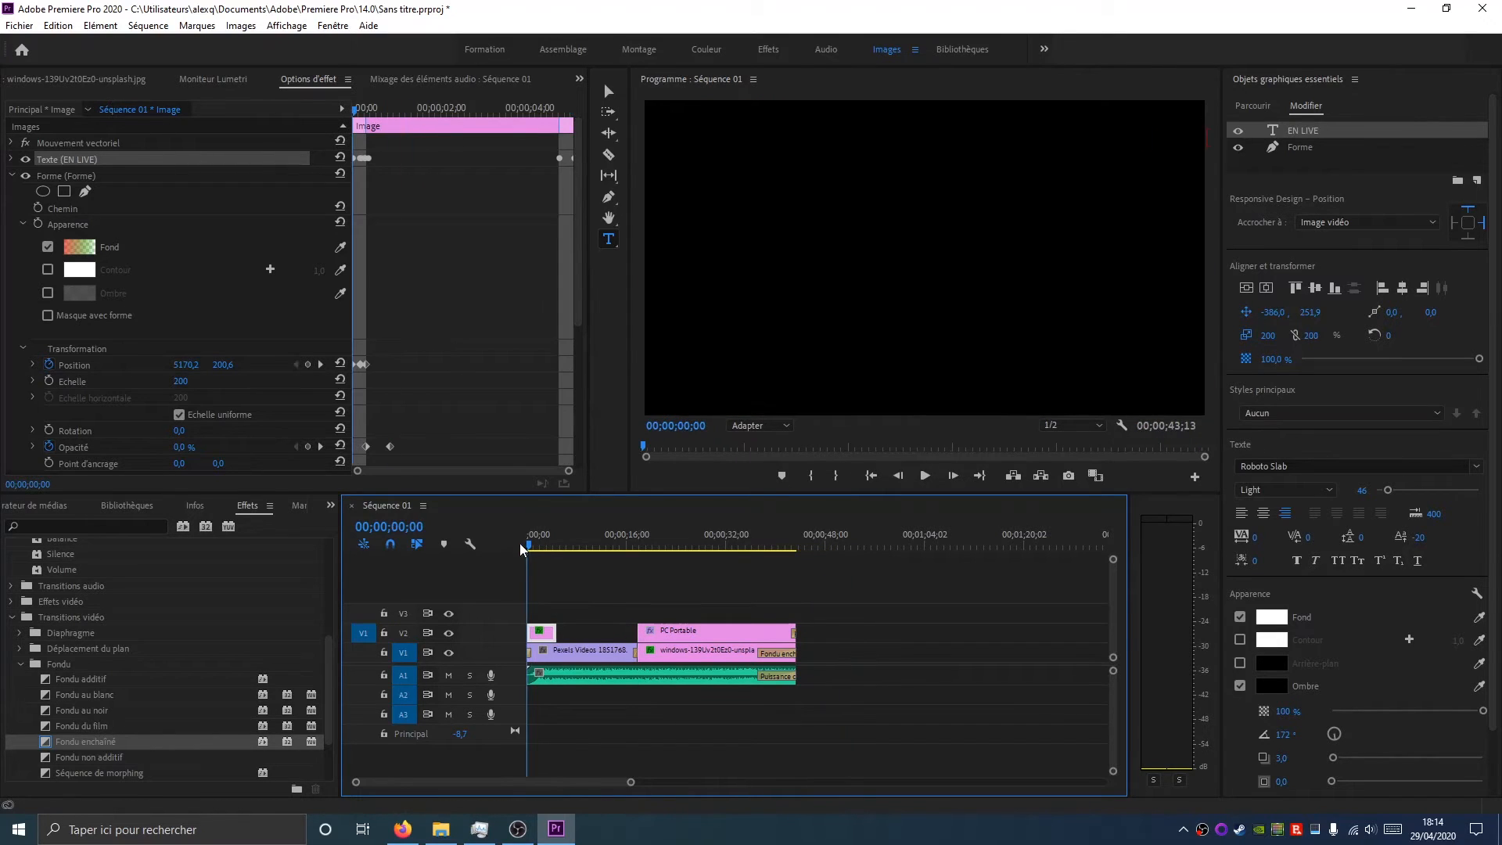
pyautogui.click(924, 475)
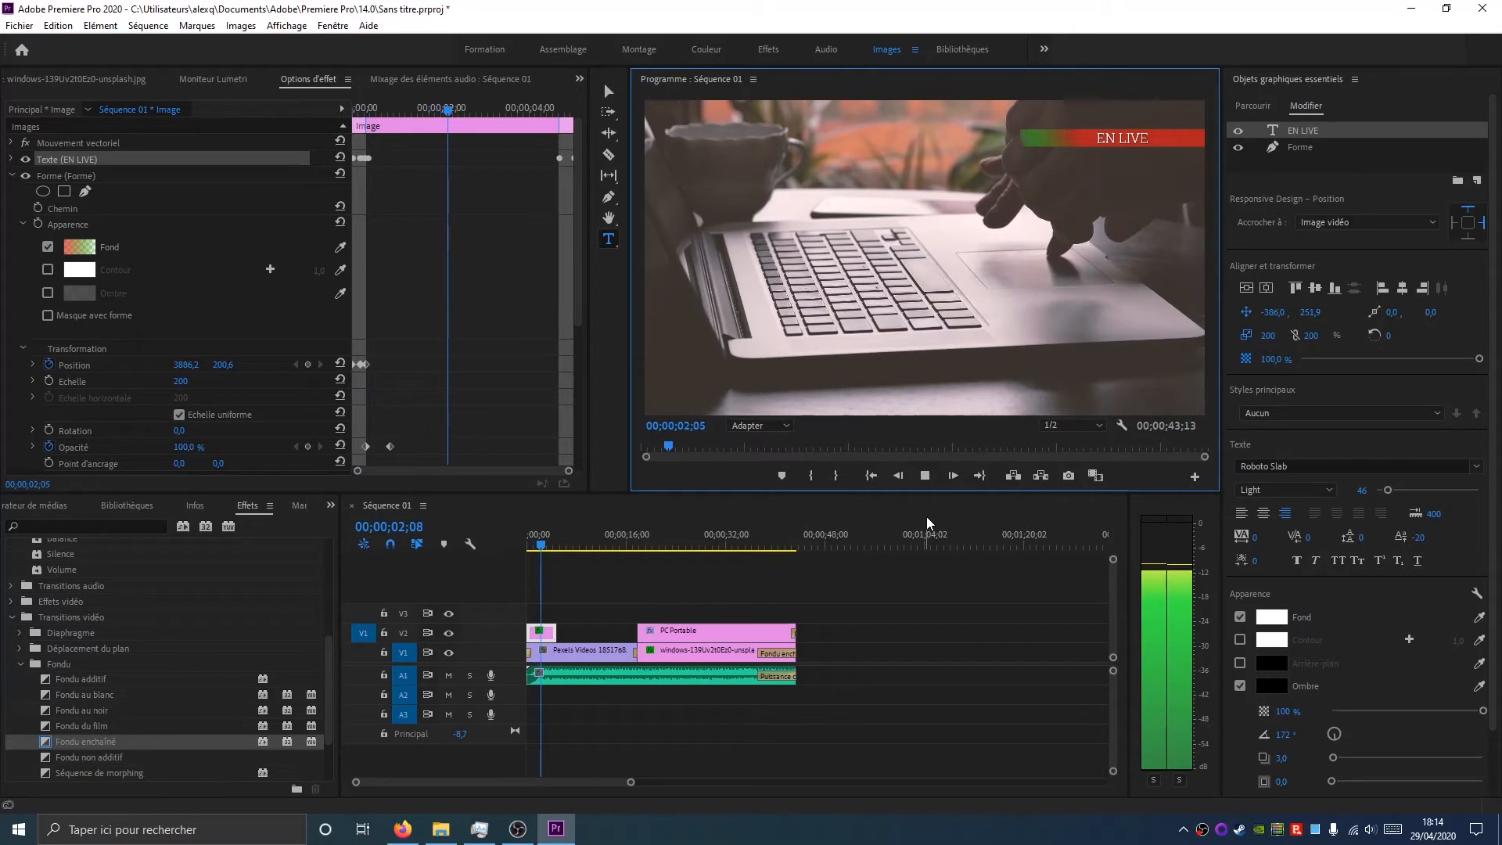
pyautogui.click(925, 477)
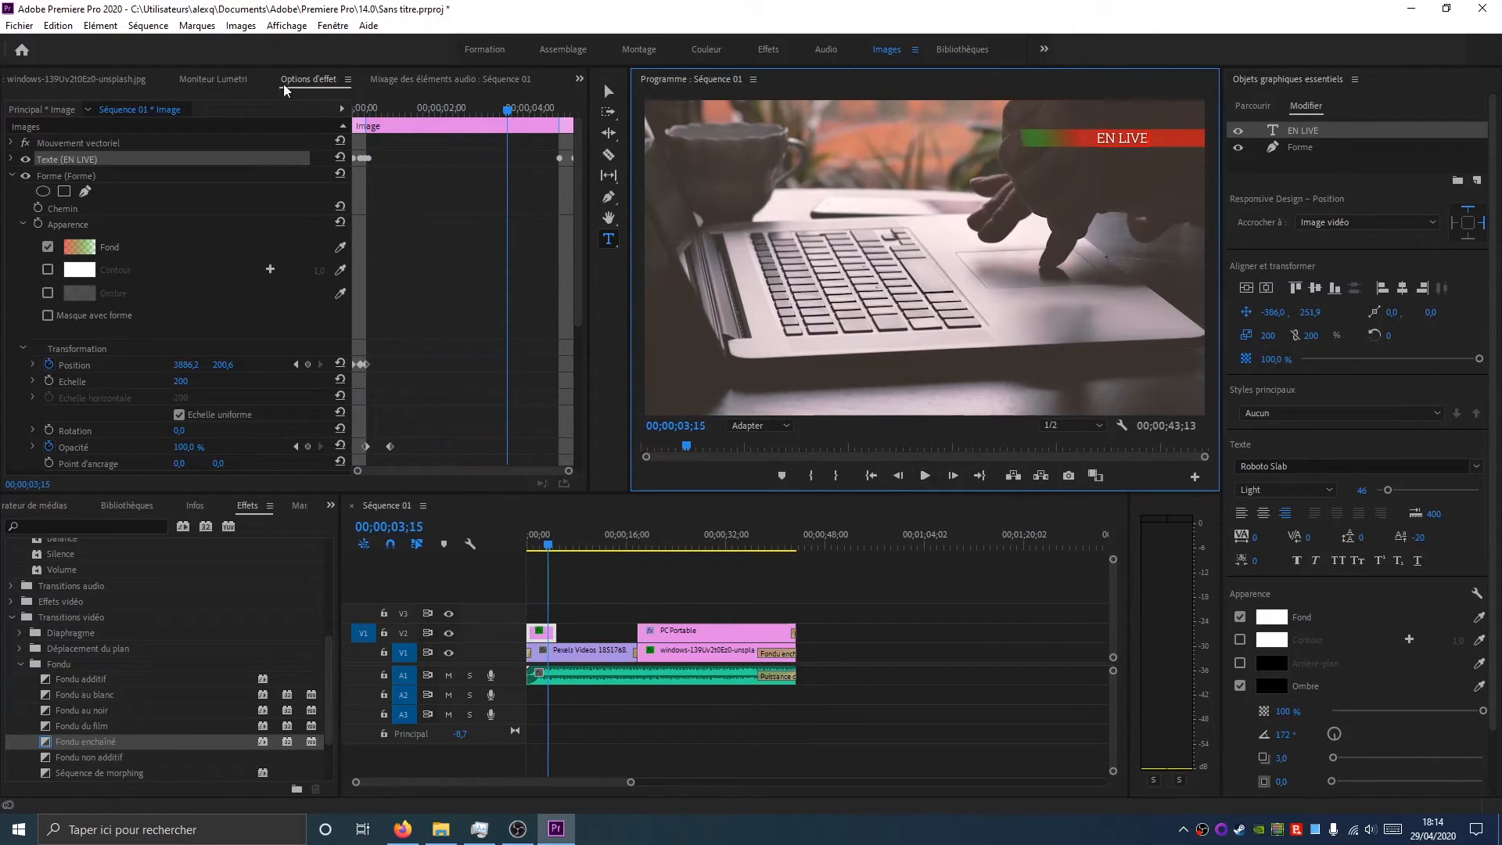
# Save the project
pyautogui.click(20, 27)
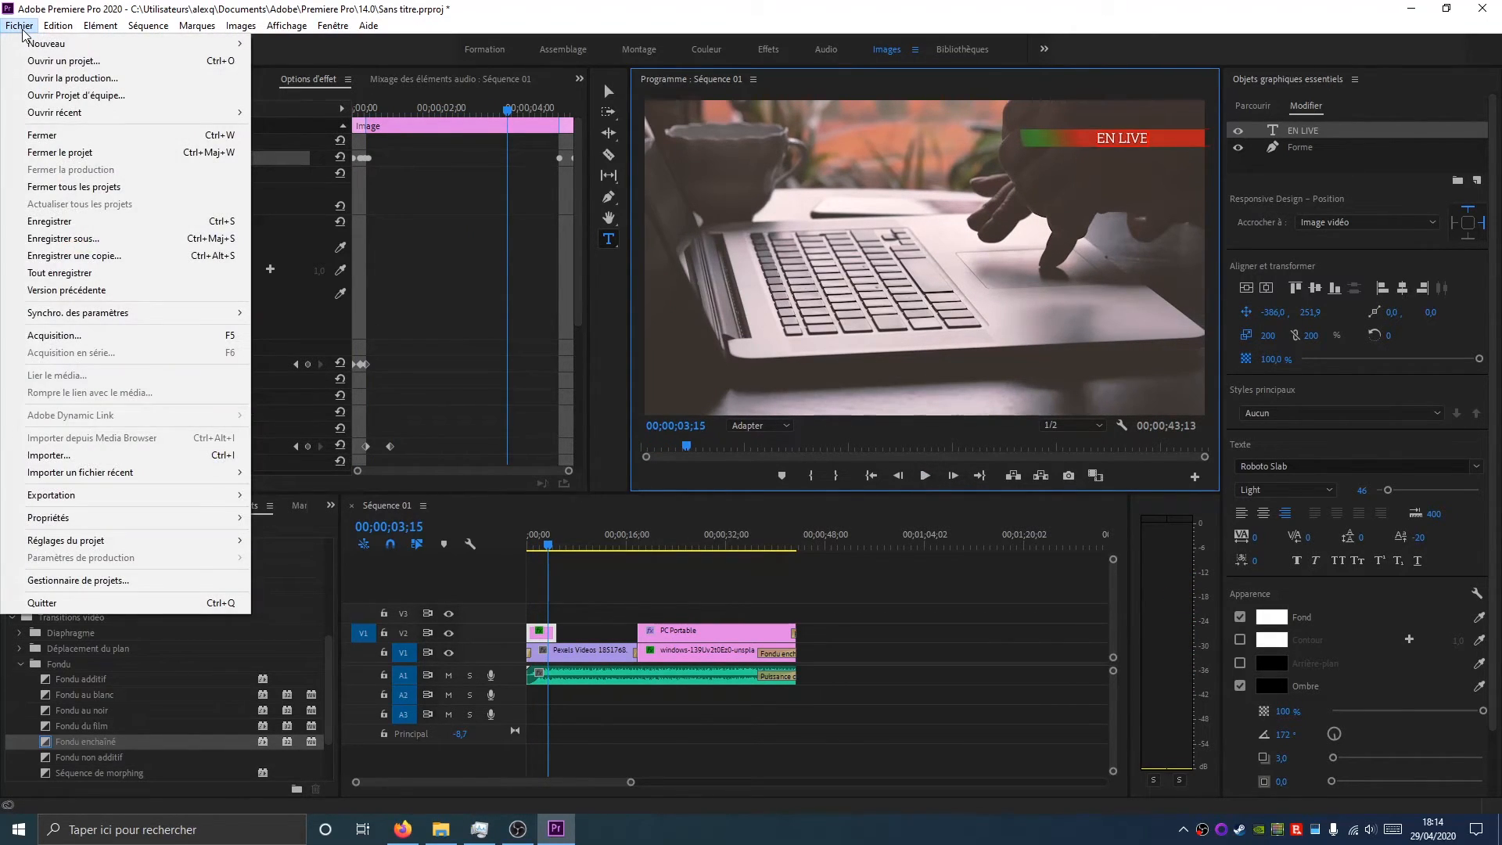
pyautogui.click(49, 221)
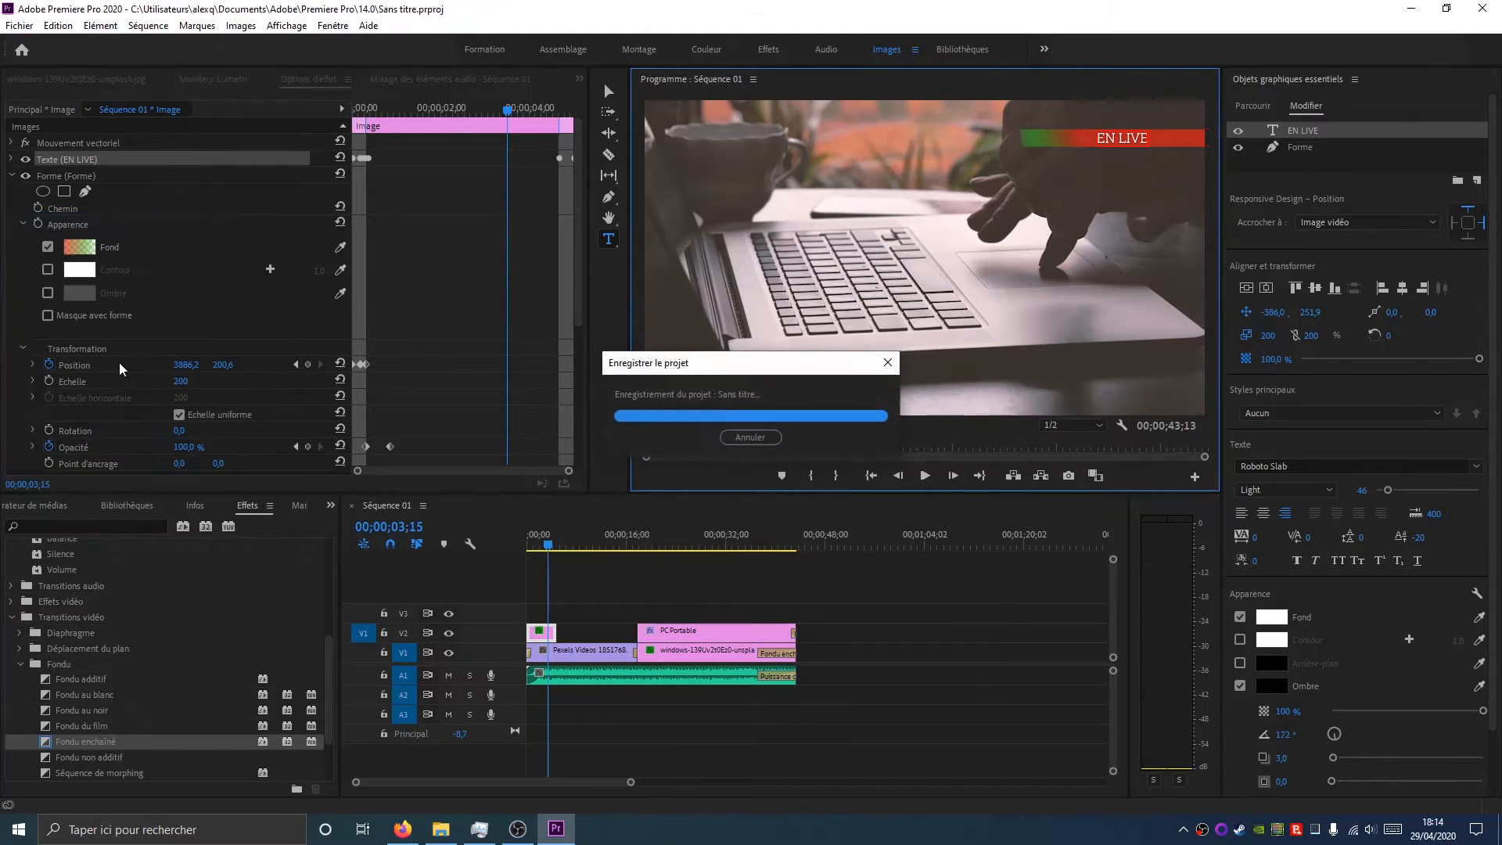
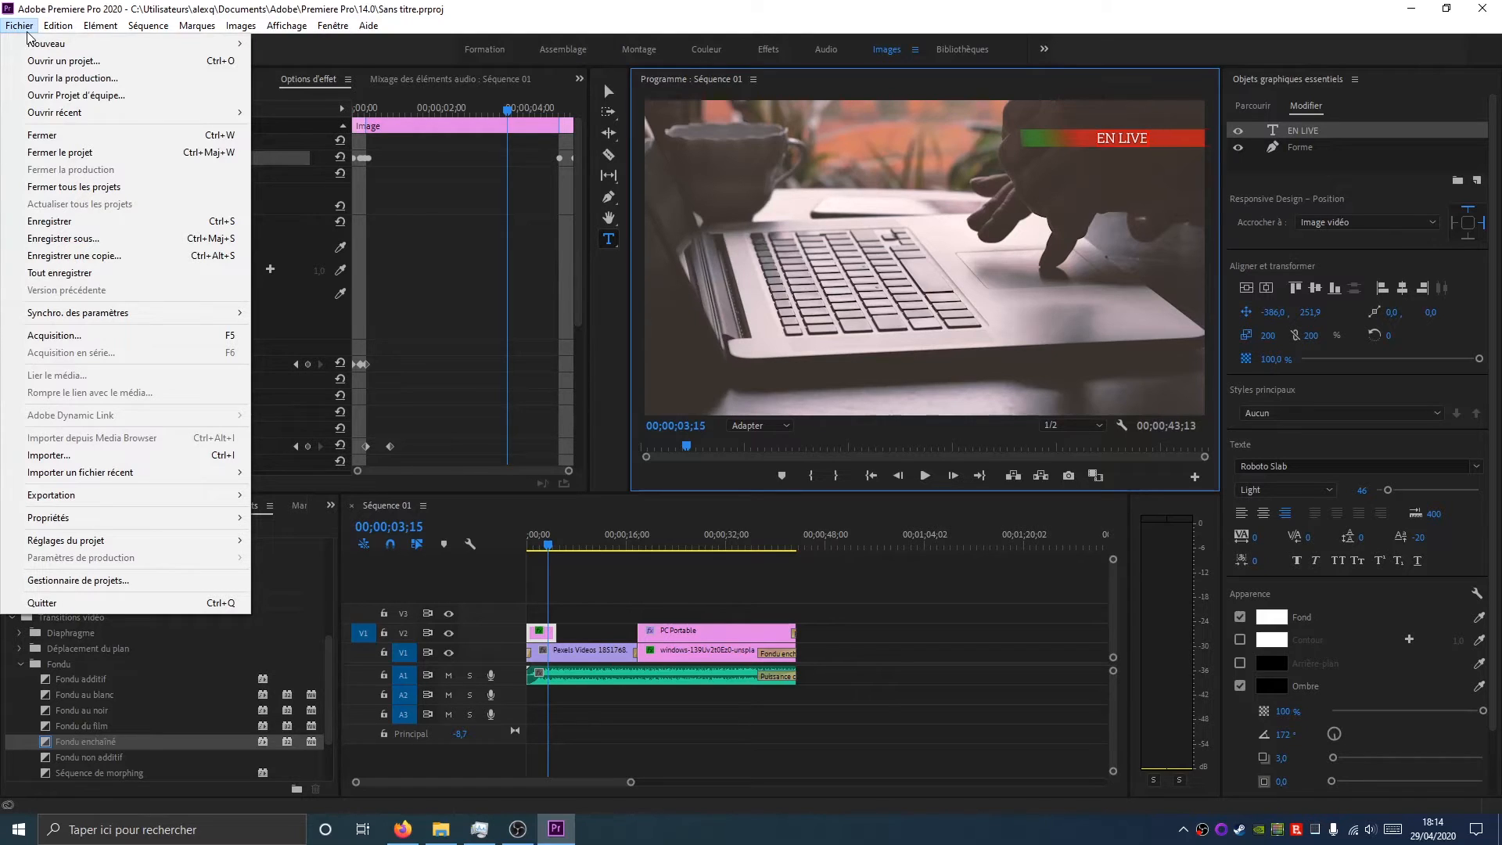
# Open the media export settings for the sequence and scrub through its preview
pyautogui.moveTo(100, 498)
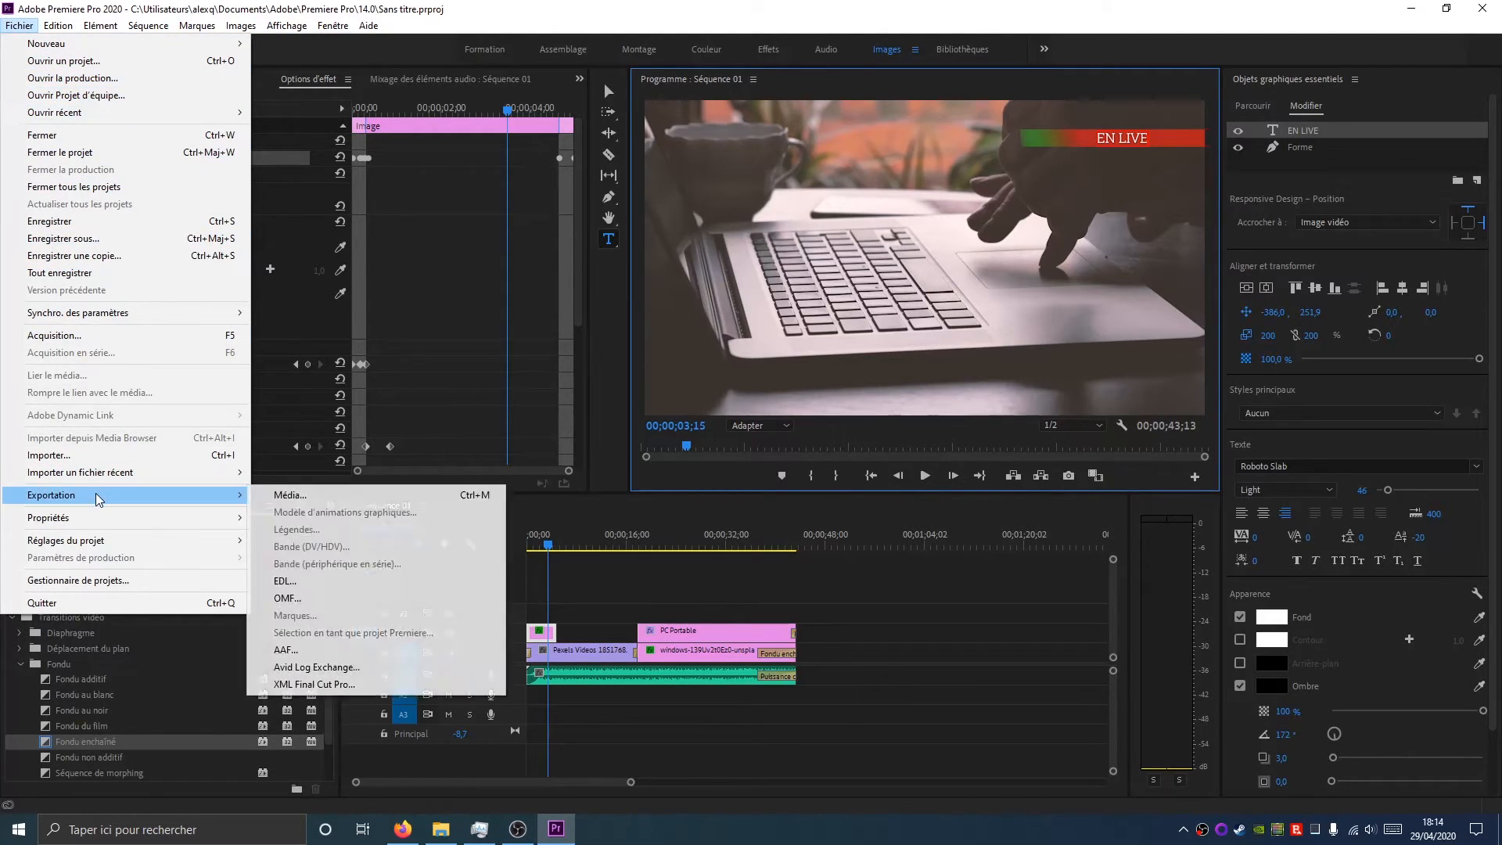
pyautogui.click(281, 495)
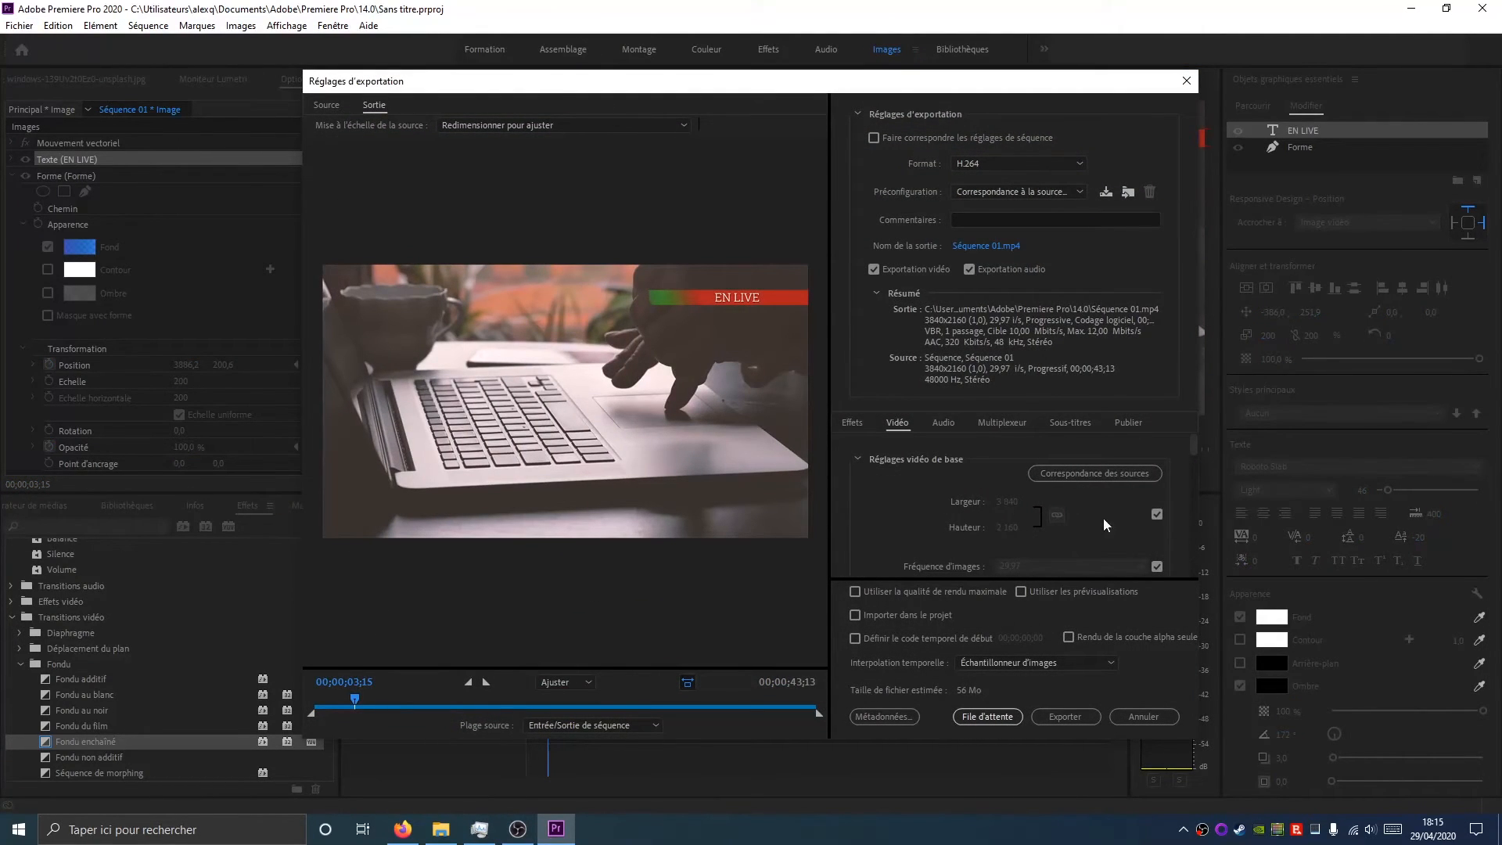
pyautogui.moveTo(356, 701); pyautogui.dragTo(614, 702)
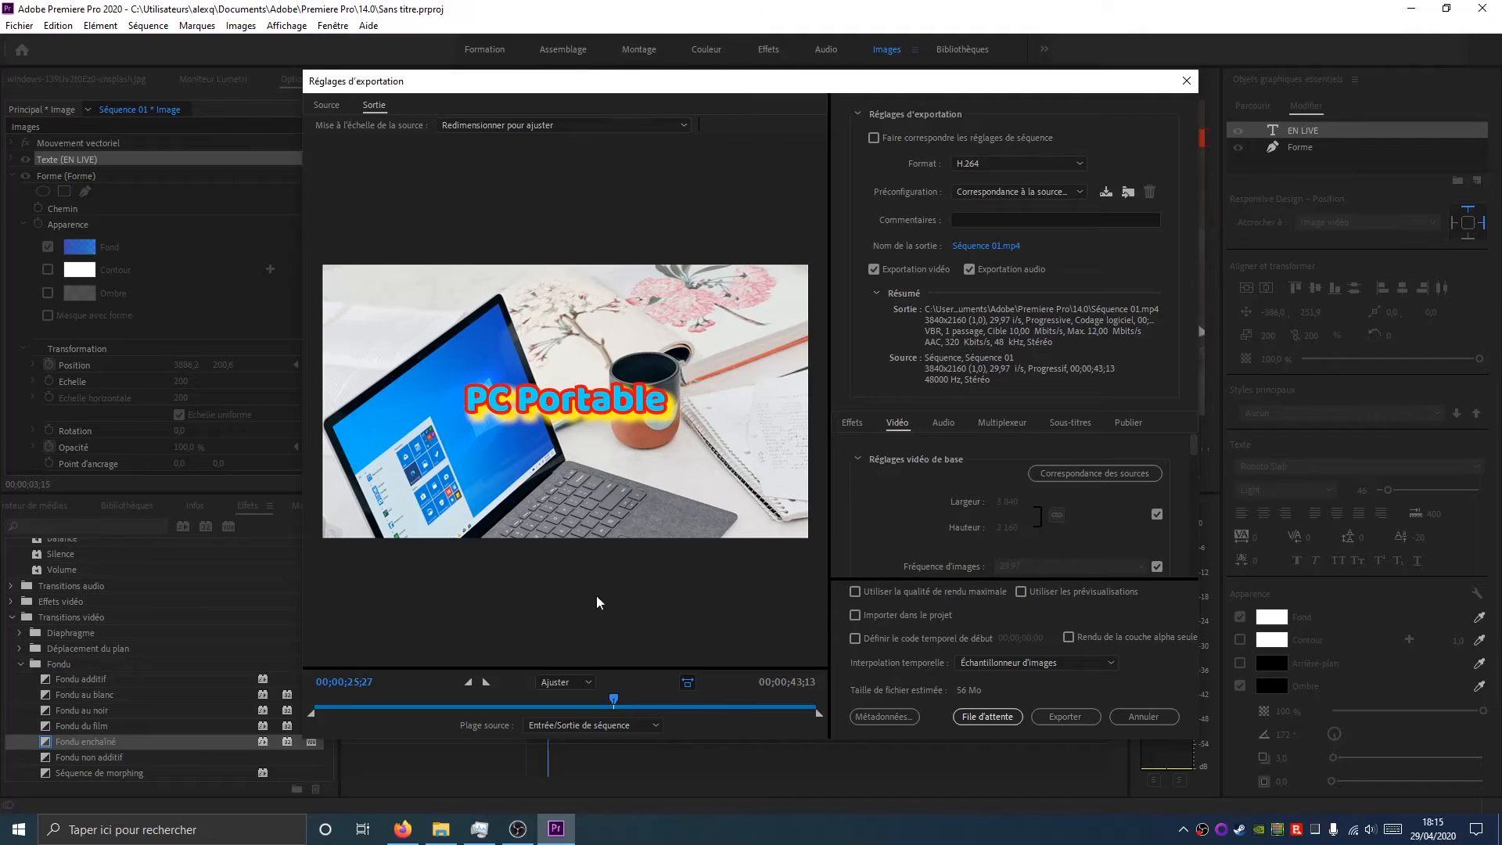
# Review the export format, preset and match-sequence-settings options without changing them
pyautogui.click(993, 162)
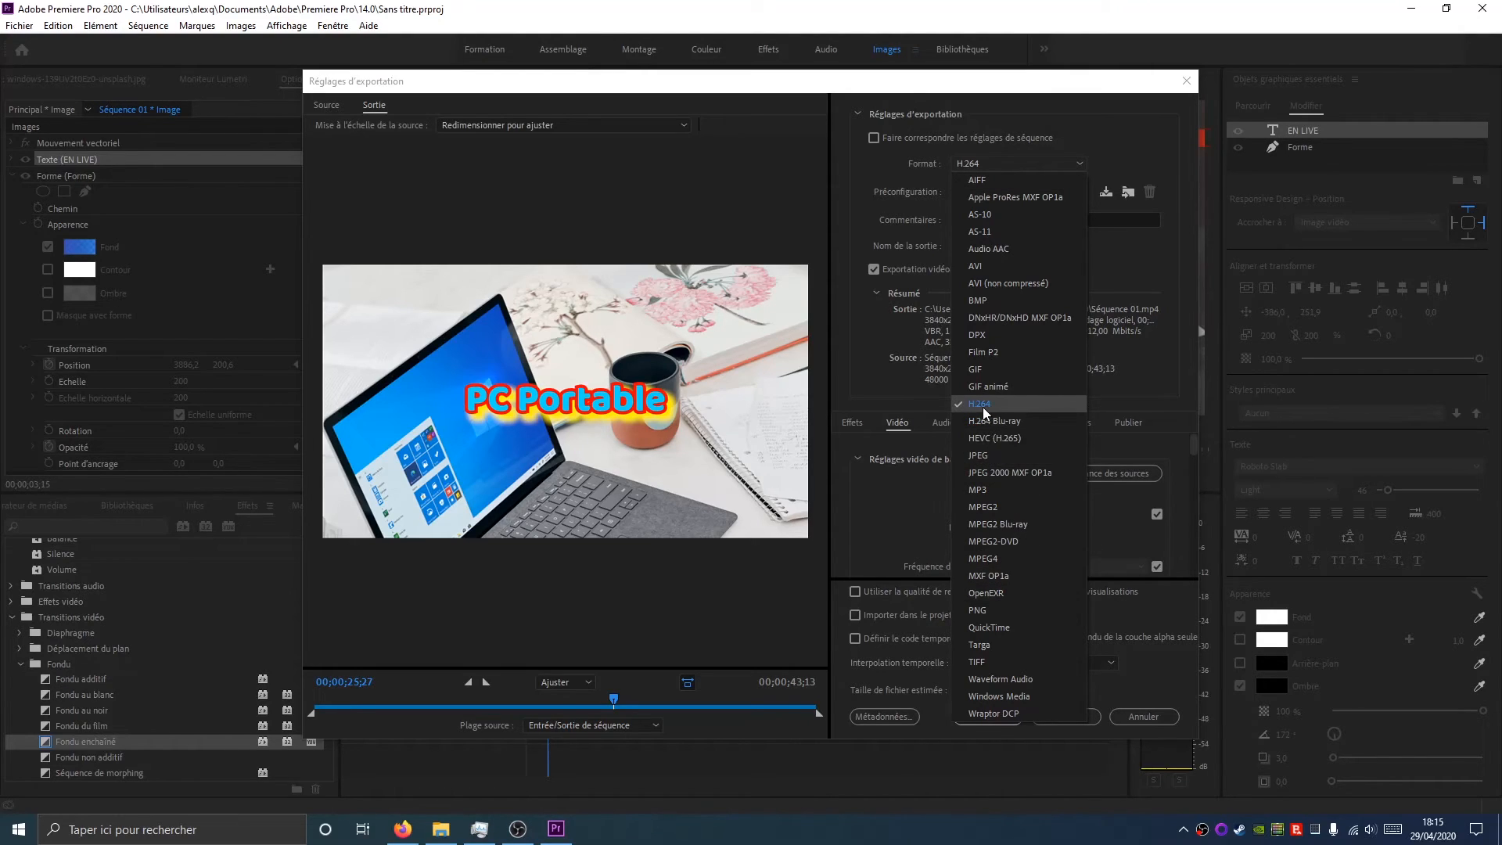
pyautogui.click(1049, 101)
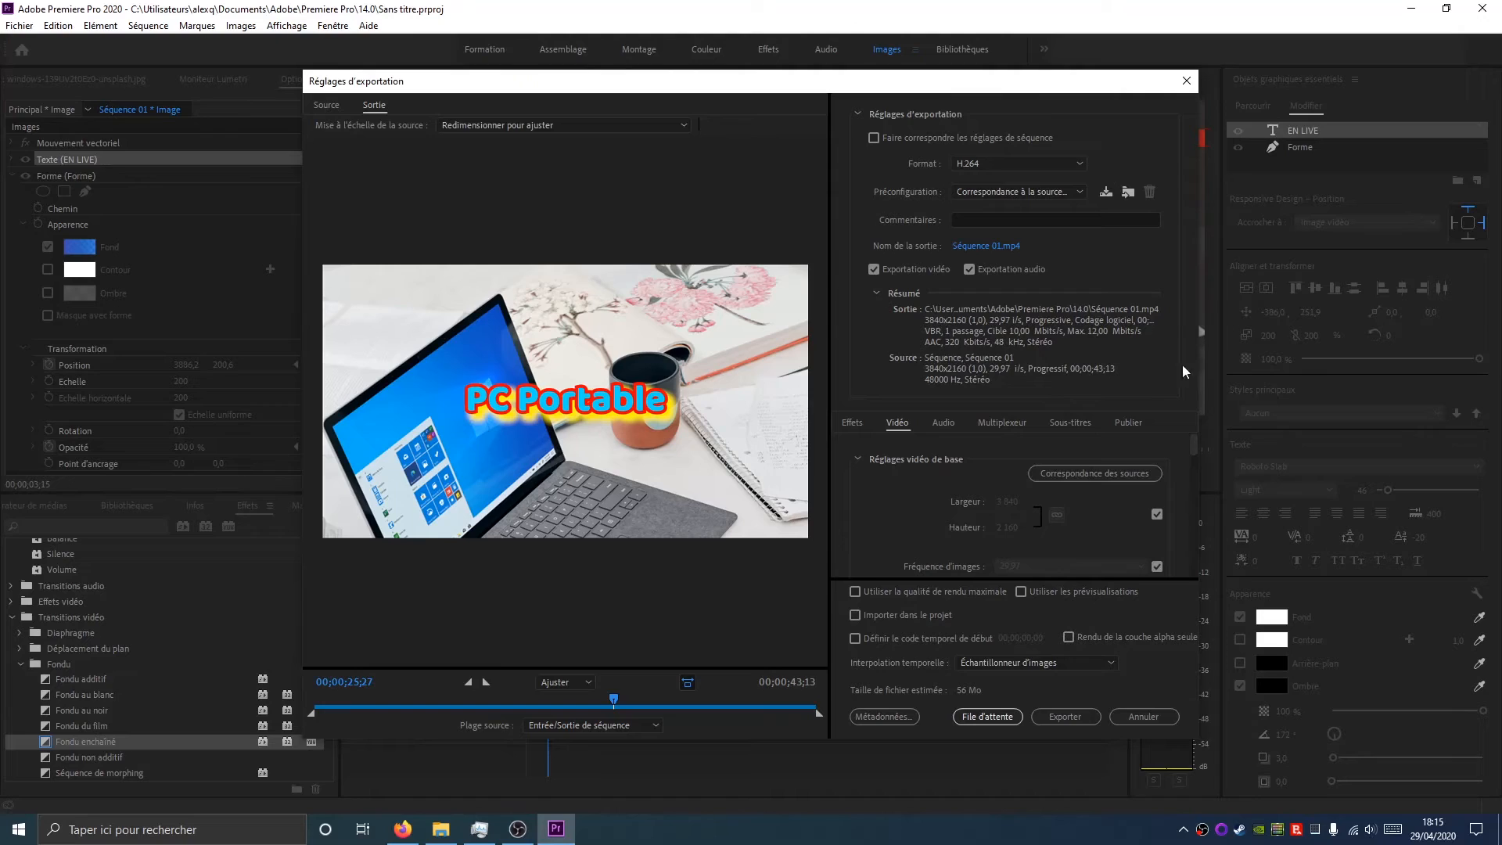
pyautogui.click(1003, 188)
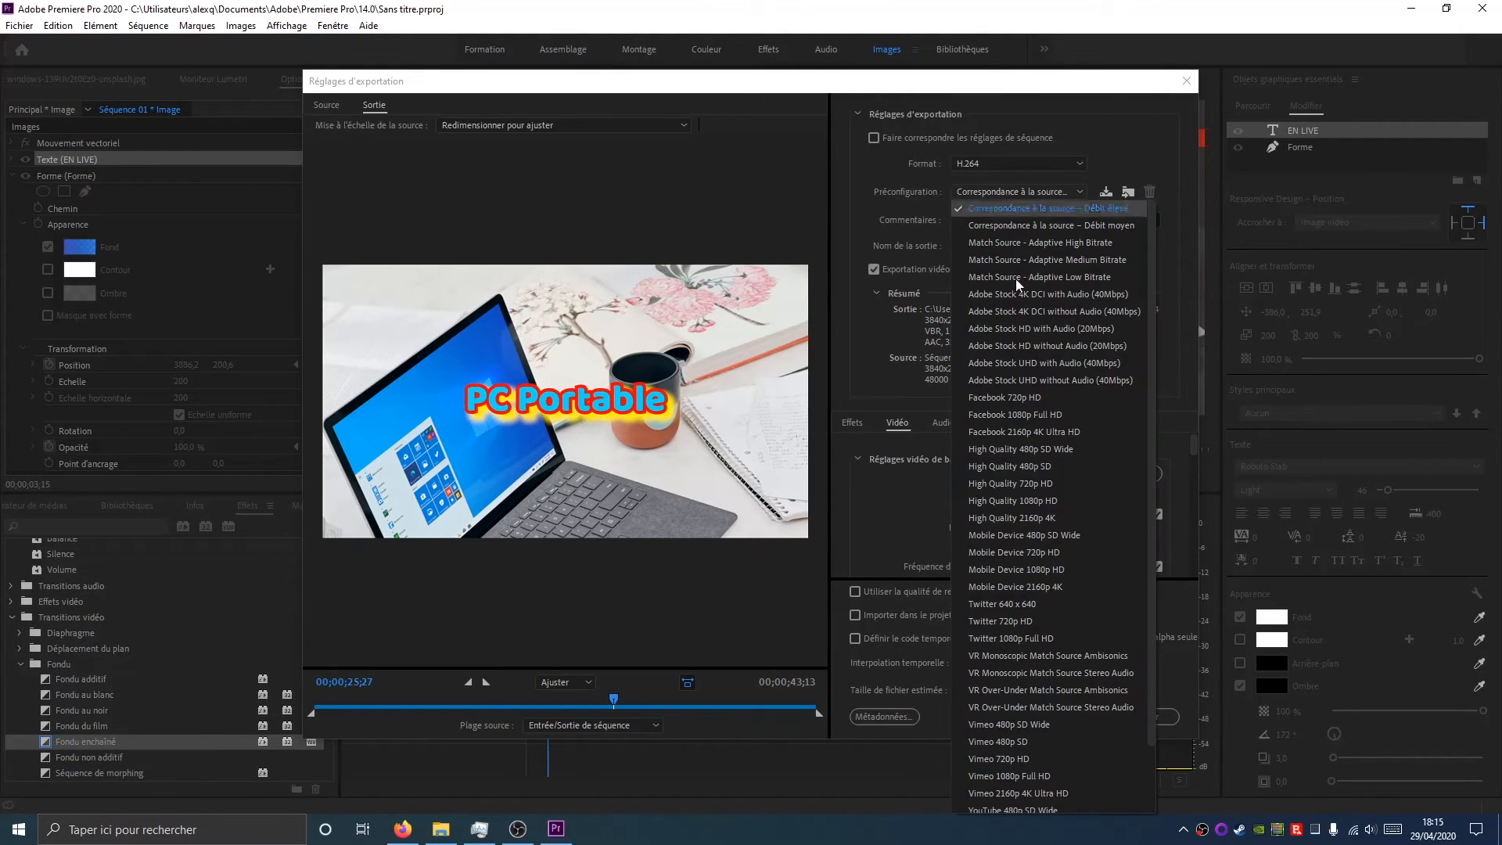
pyautogui.scroll(-1, 1027, 426)
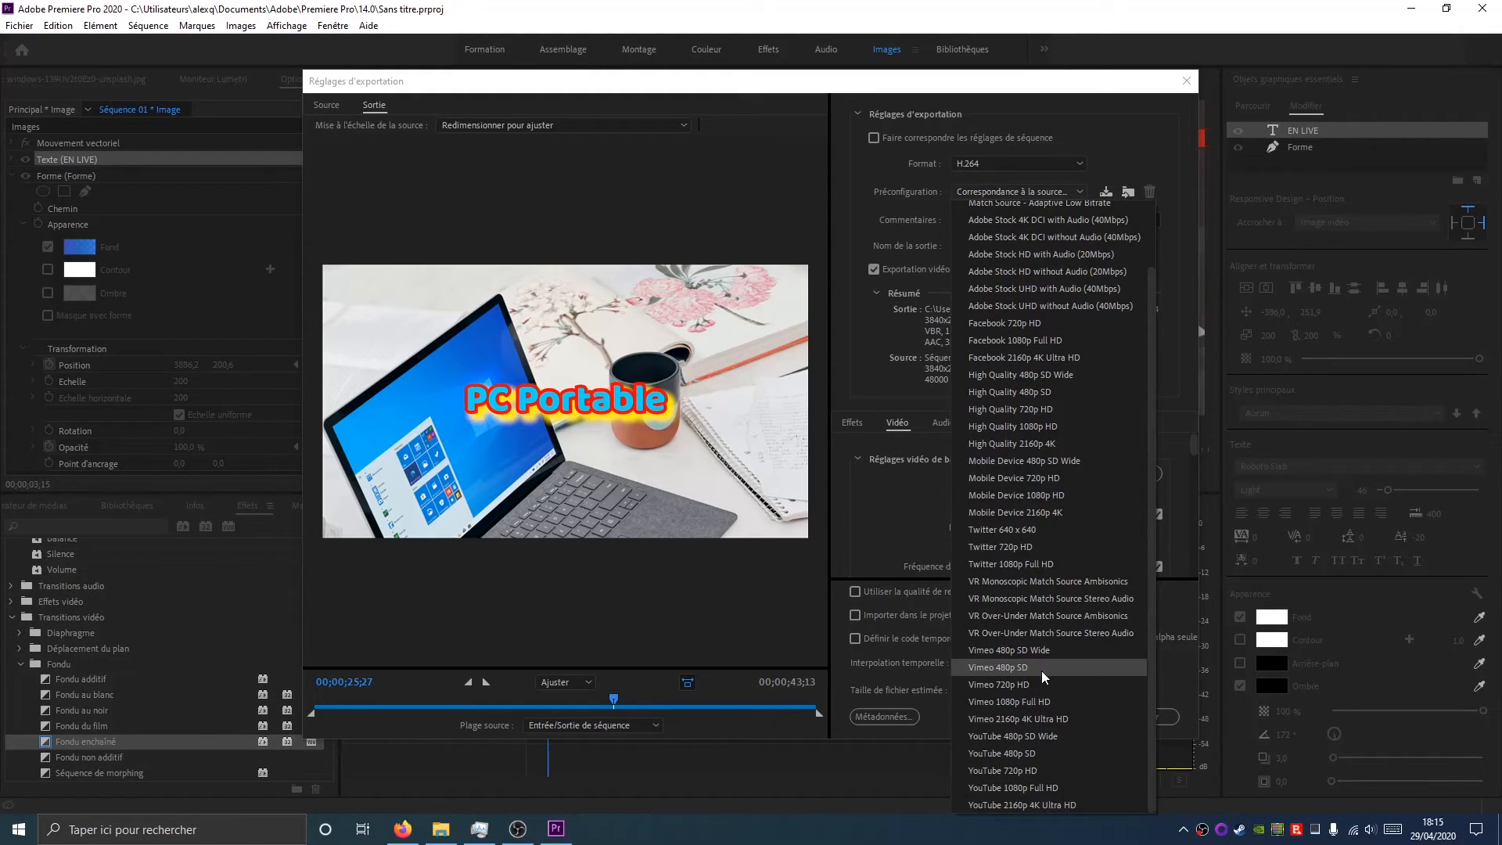
pyautogui.scroll(2, 1021, 514)
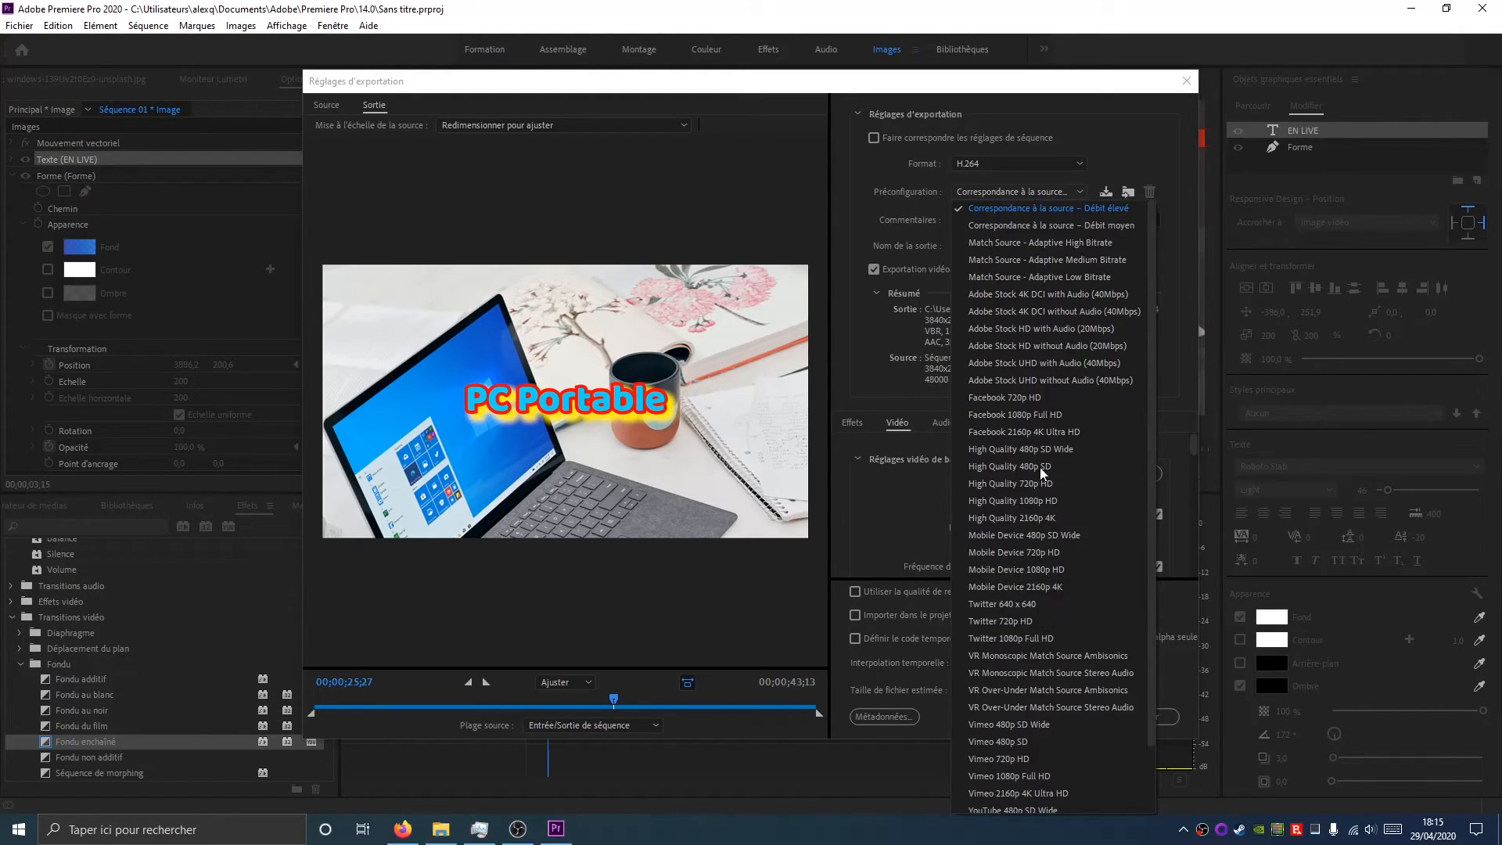
pyautogui.click(1176, 106)
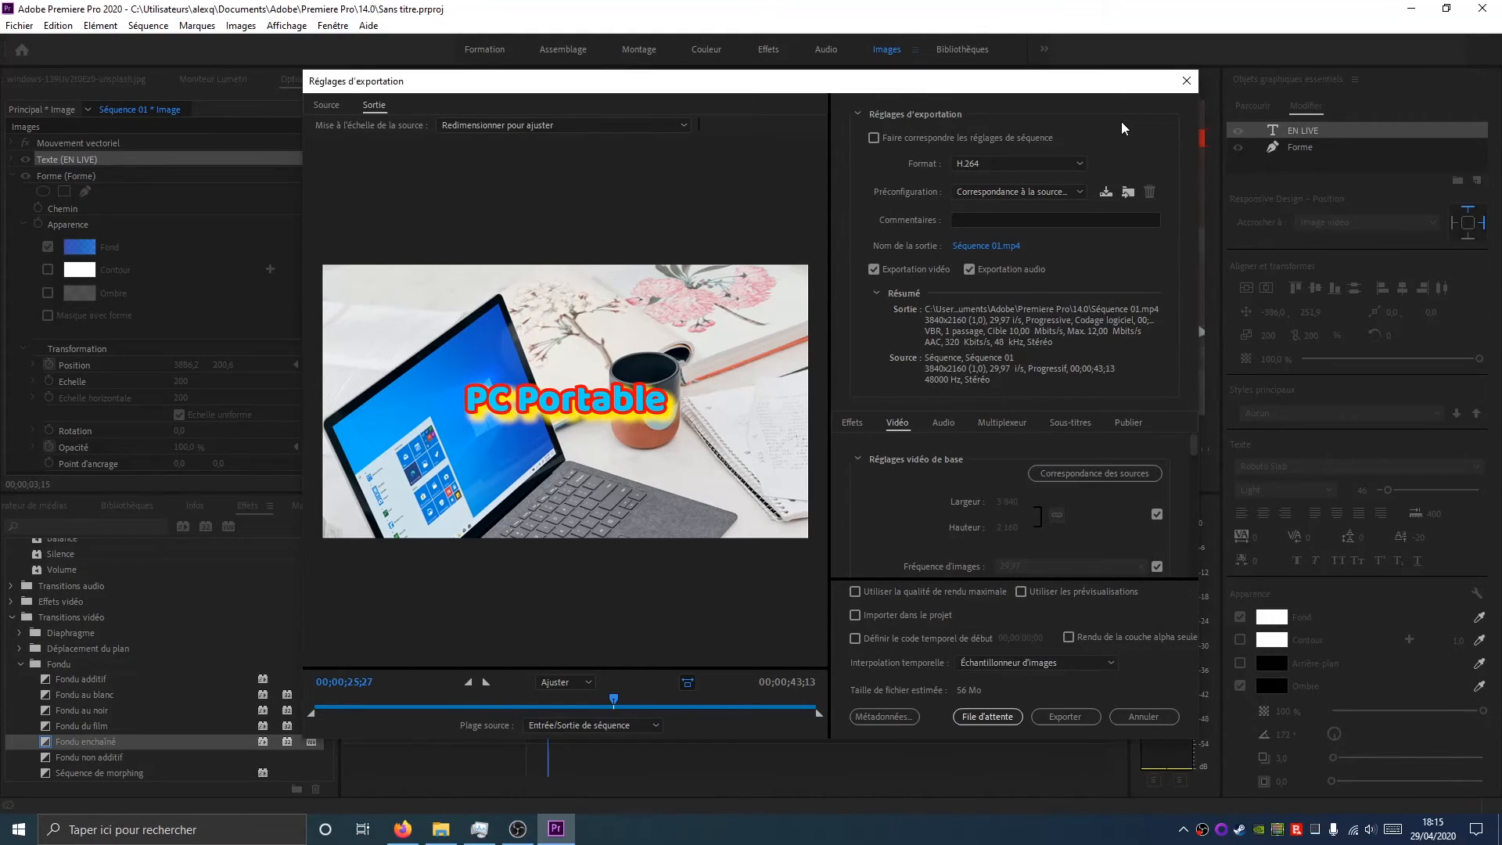
pyautogui.click(1027, 195)
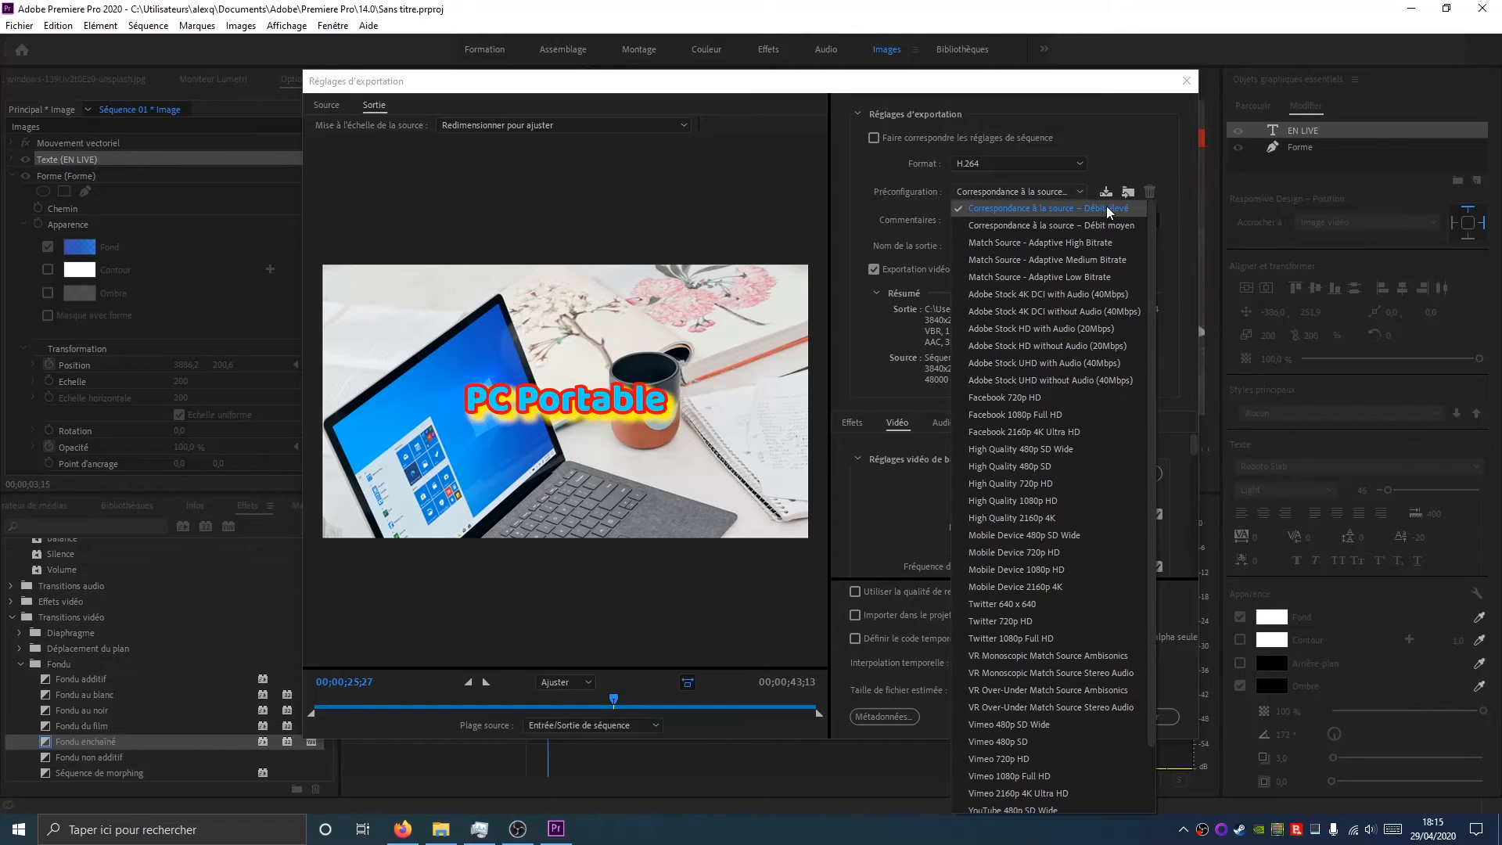
pyautogui.click(1124, 133)
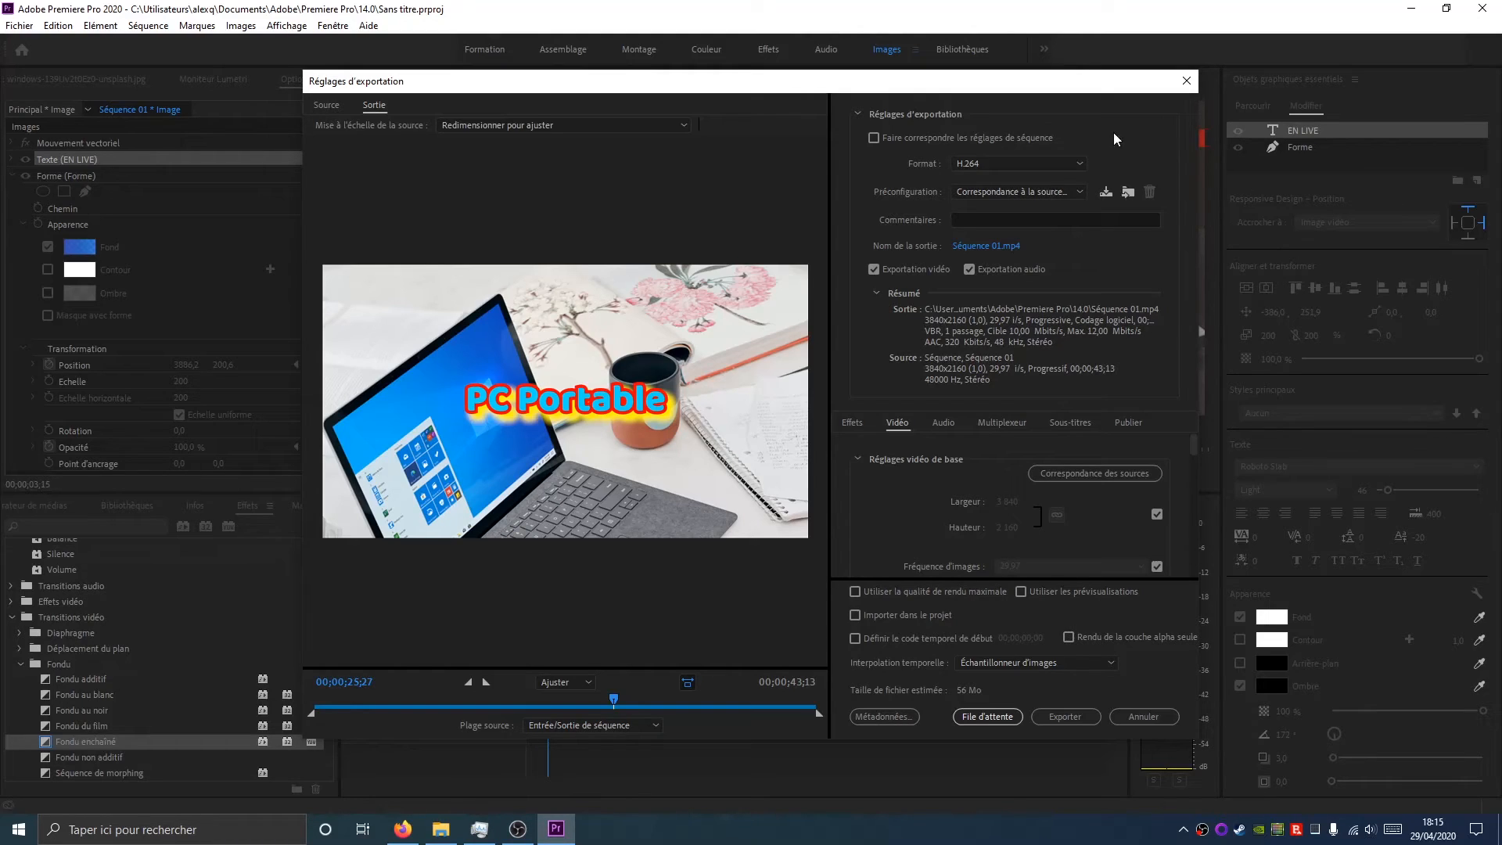
pyautogui.click(975, 137)
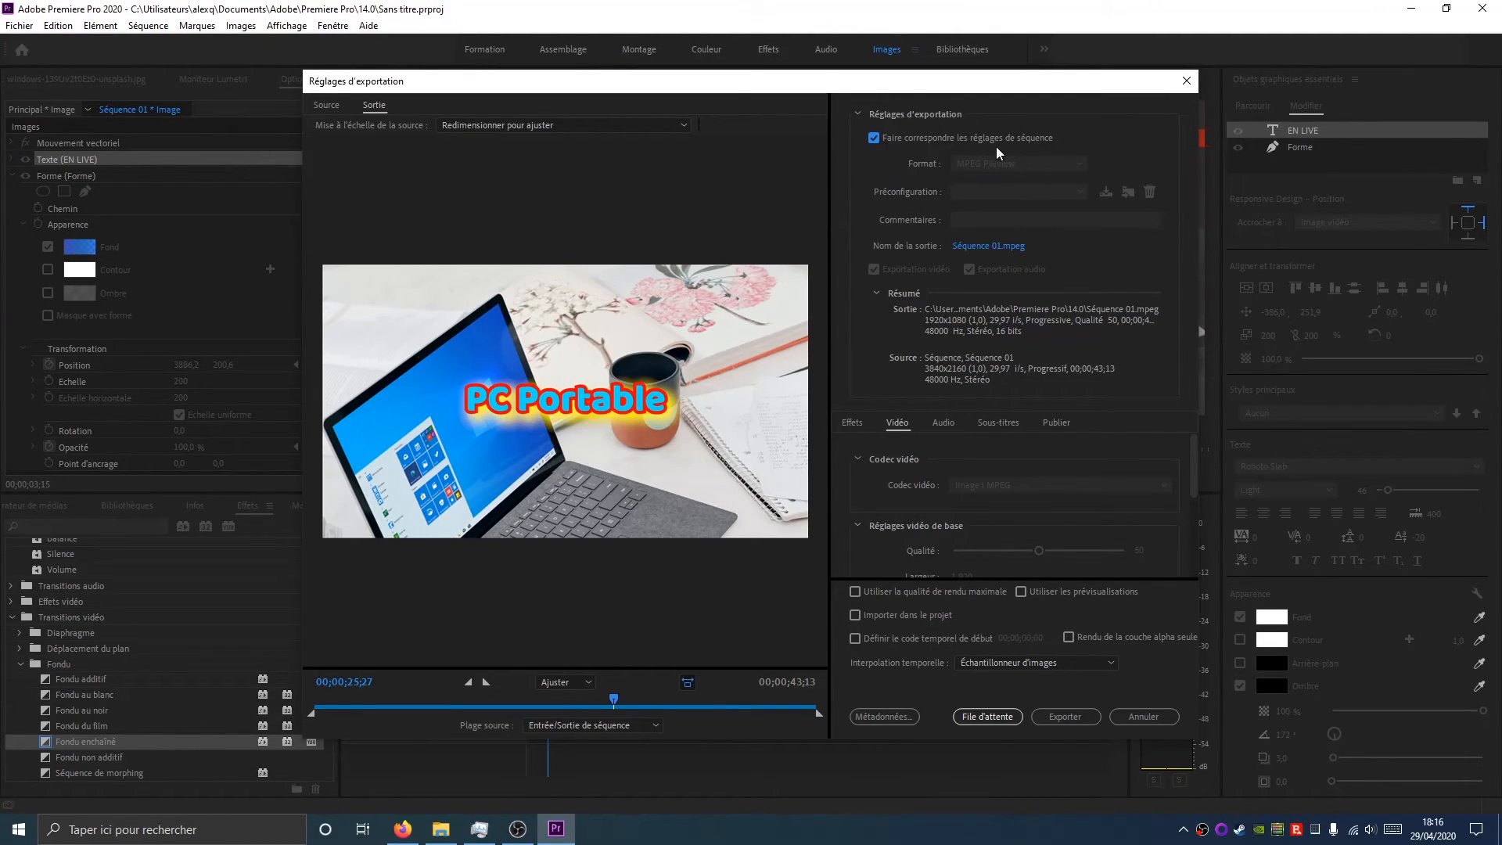
pyautogui.click(874, 138)
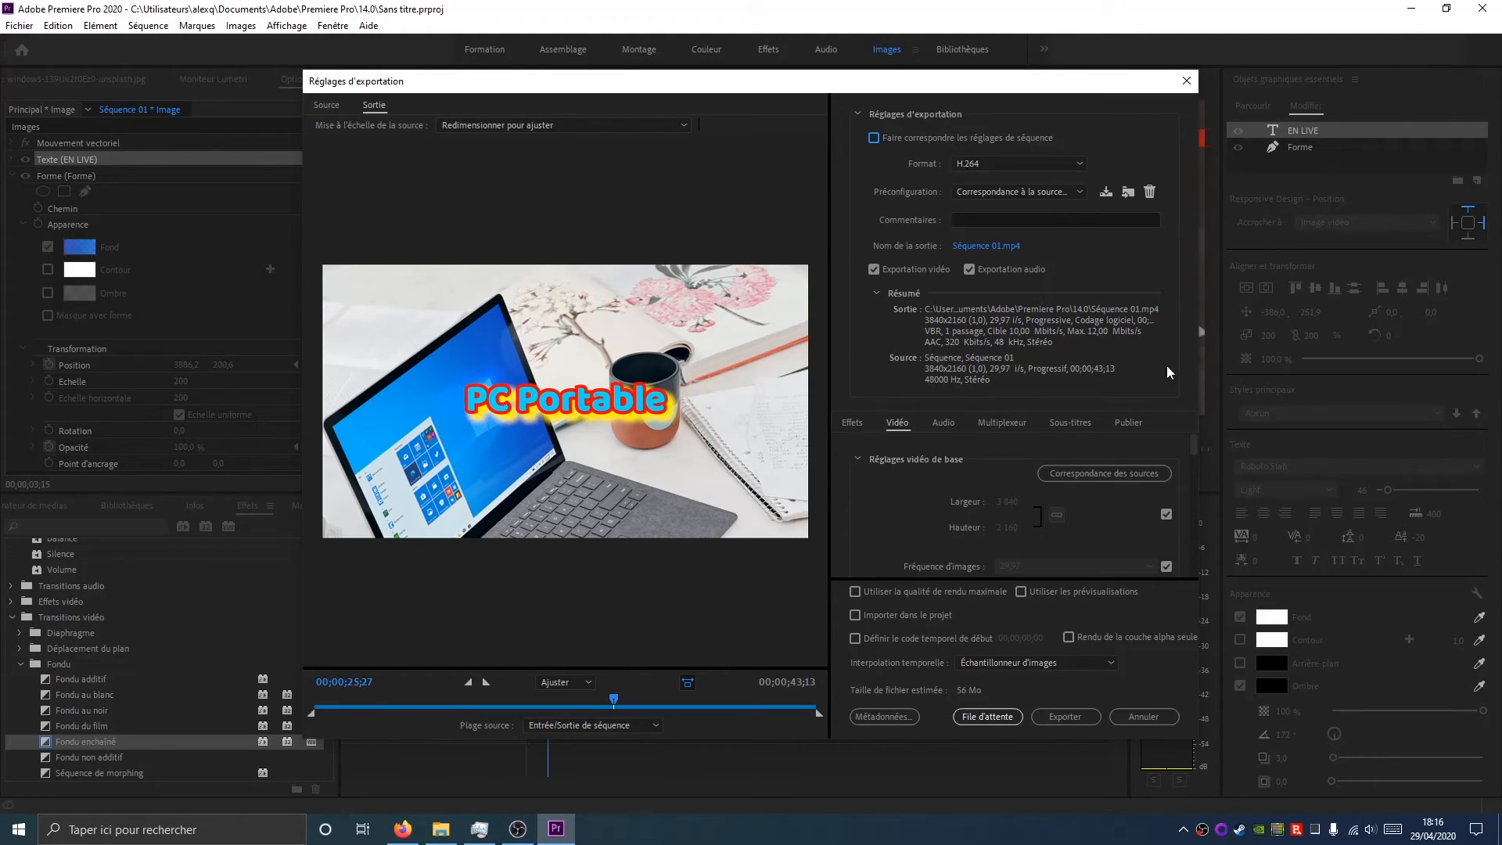
# Look through the export Audio, Multiplexer, Captions and Effects tabs and their options
pyautogui.moveTo(1194, 445)
pyautogui.mouseDown()
pyautogui.moveTo(1188, 577)
pyautogui.moveTo(1182, 442)
pyautogui.moveTo(1194, 463)
pyautogui.moveTo(1199, 438)
pyautogui.mouseUp()
pyautogui.click(942, 423)
pyautogui.click(1009, 424)
pyautogui.click(1070, 422)
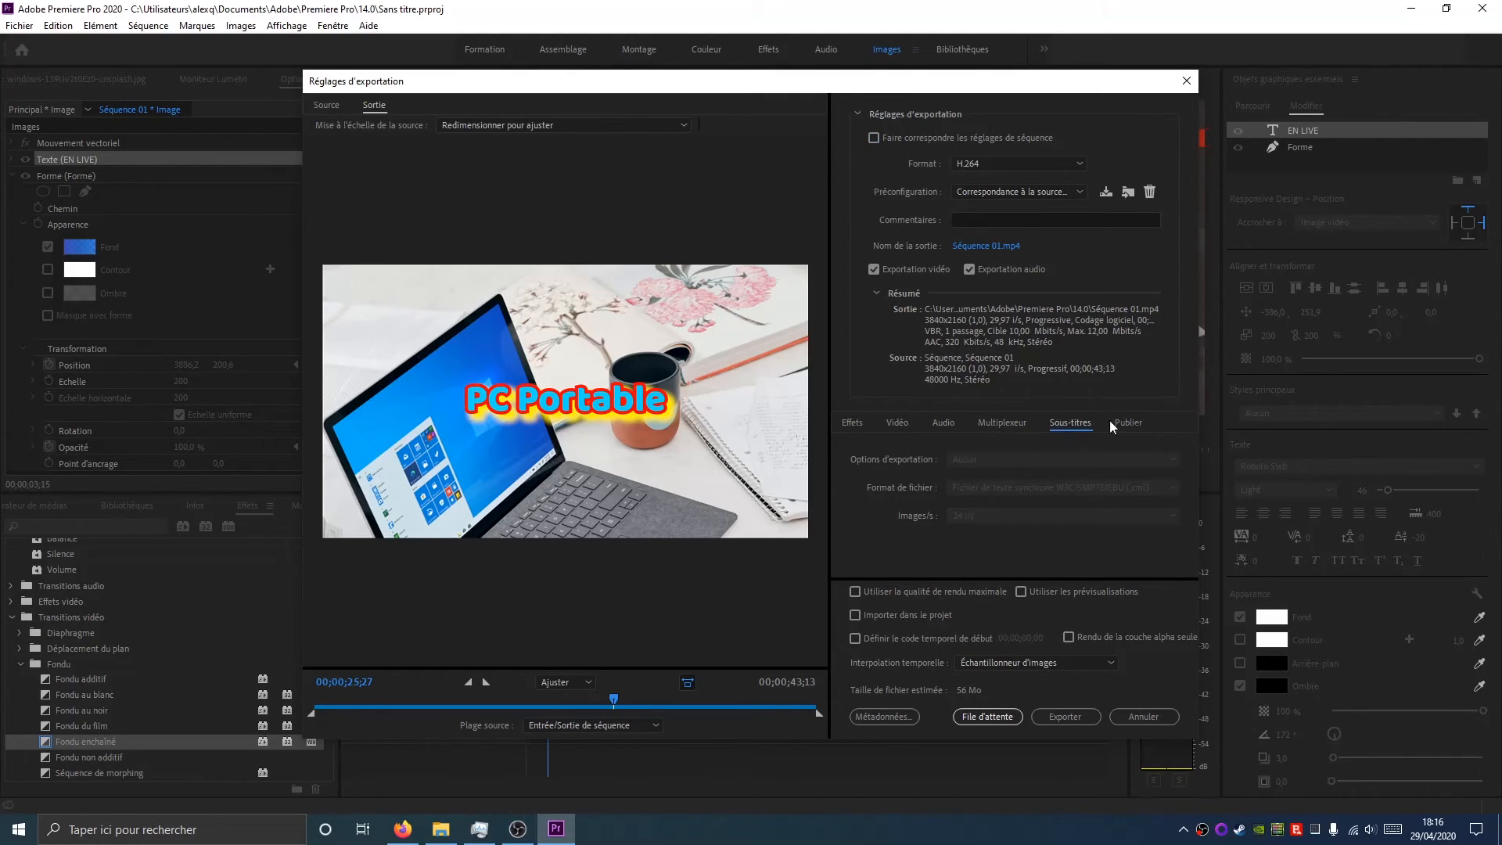
pyautogui.click(854, 423)
pyautogui.scroll(-2, 1087, 491)
pyautogui.scroll(-4, 894, 493)
pyautogui.scroll(-2, 894, 487)
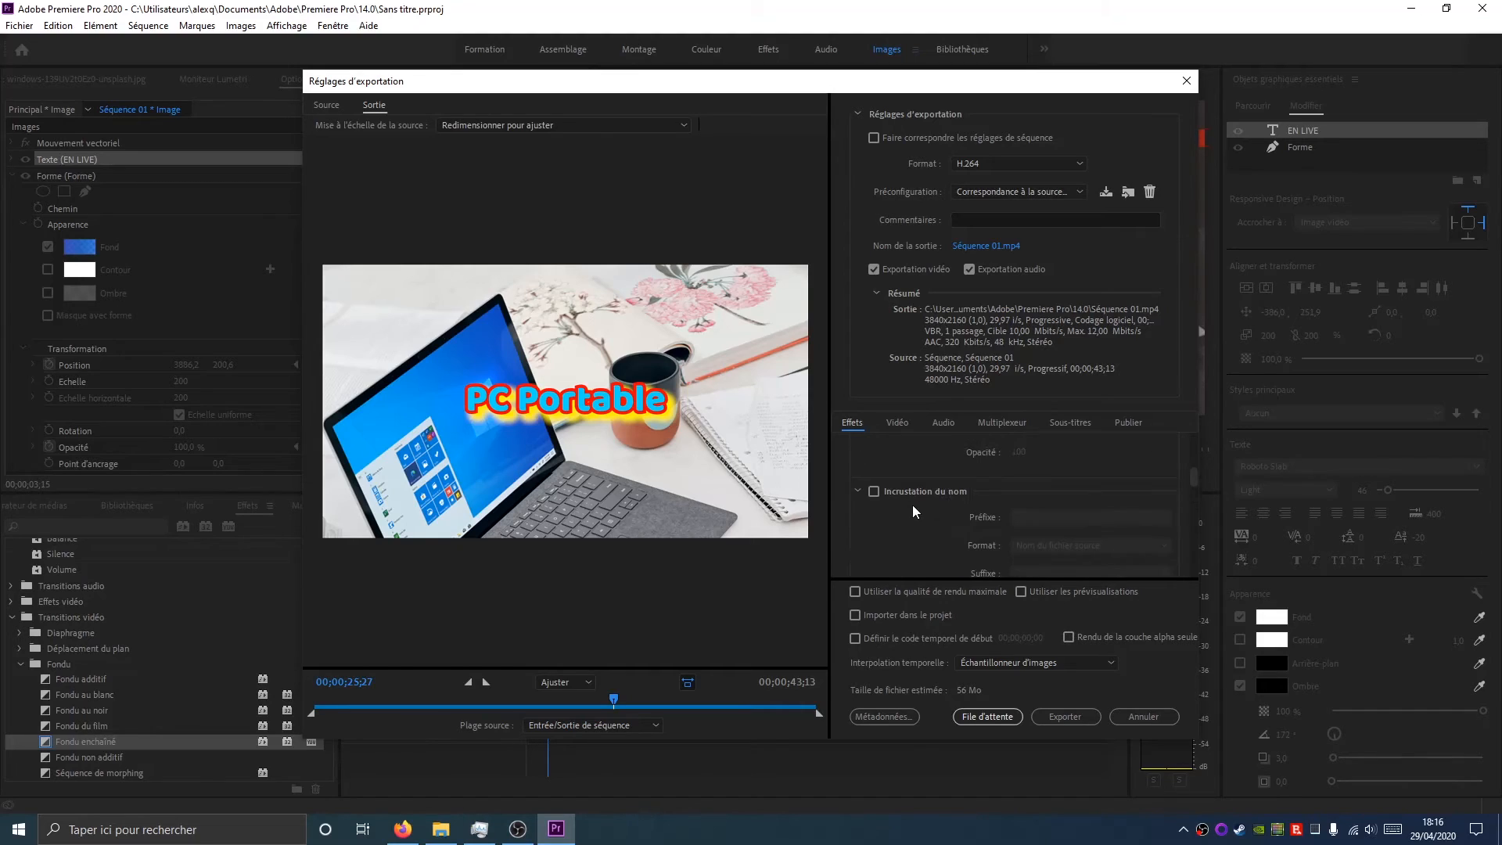
pyautogui.scroll(4, 931, 502)
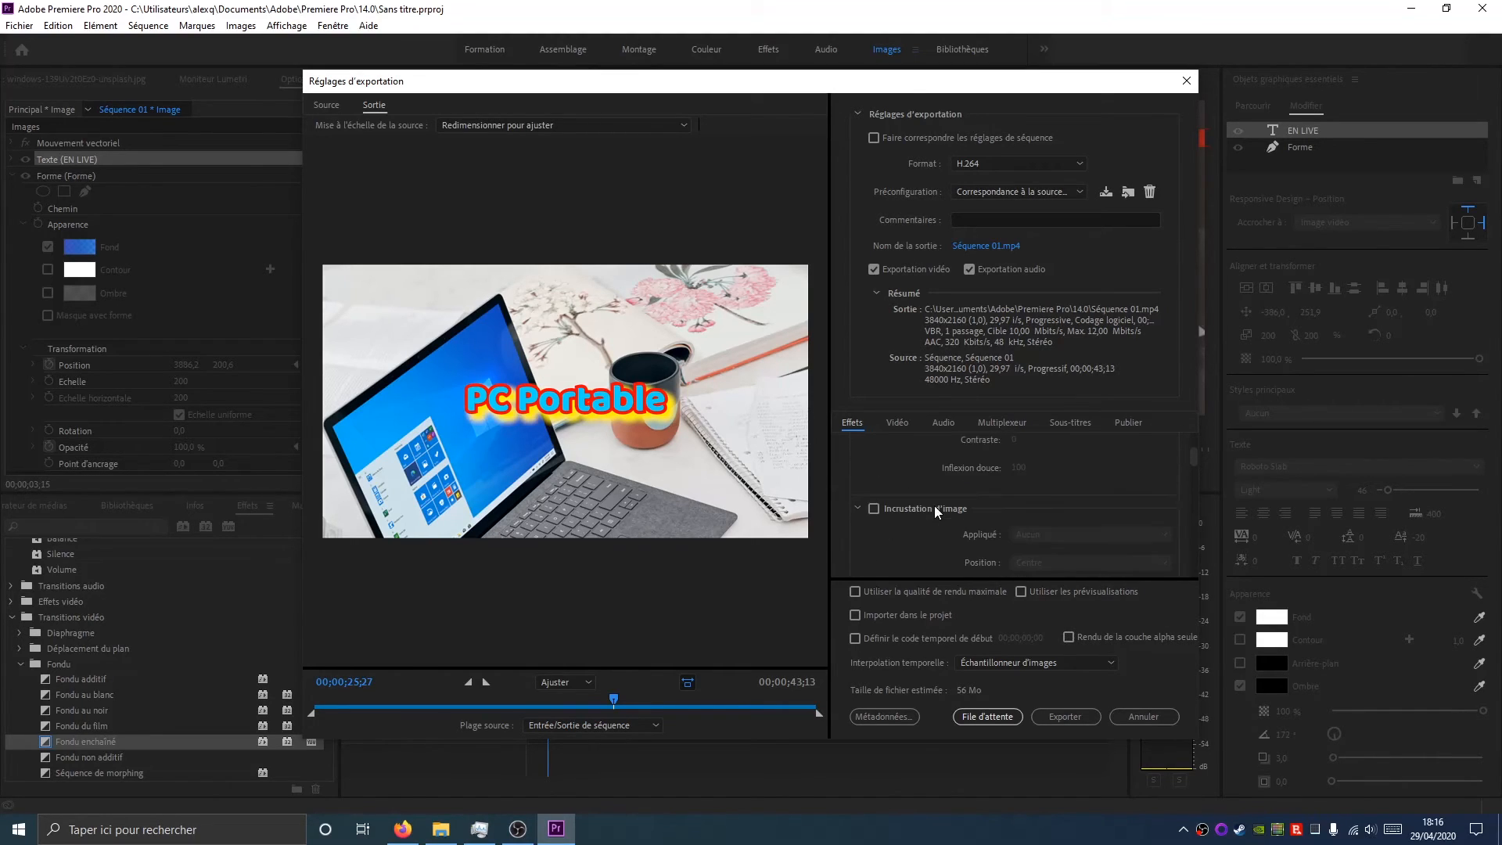
pyautogui.scroll(-3, 934, 506)
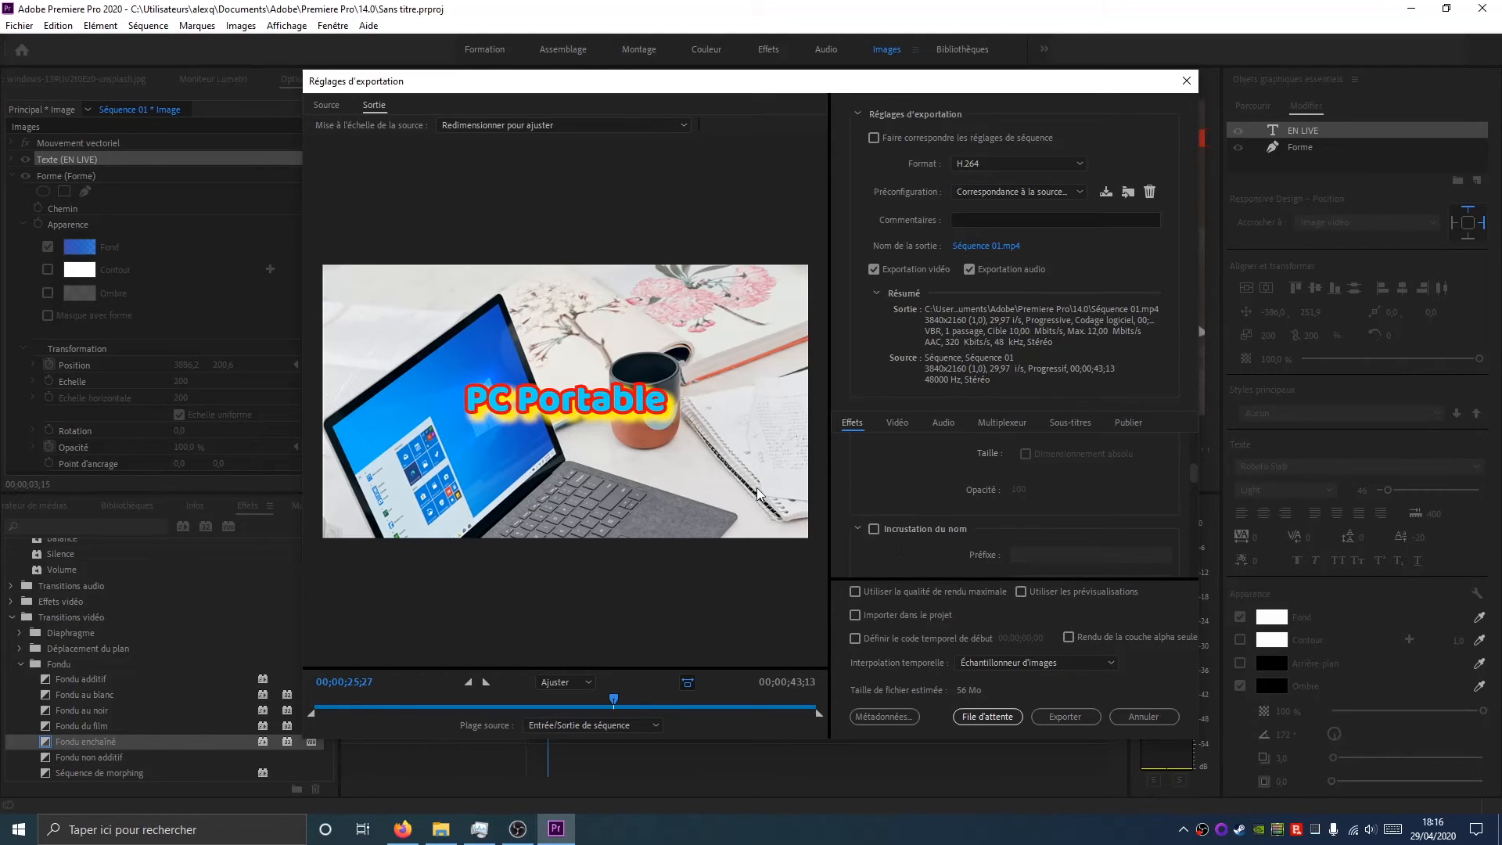
pyautogui.scroll(-2, 925, 513)
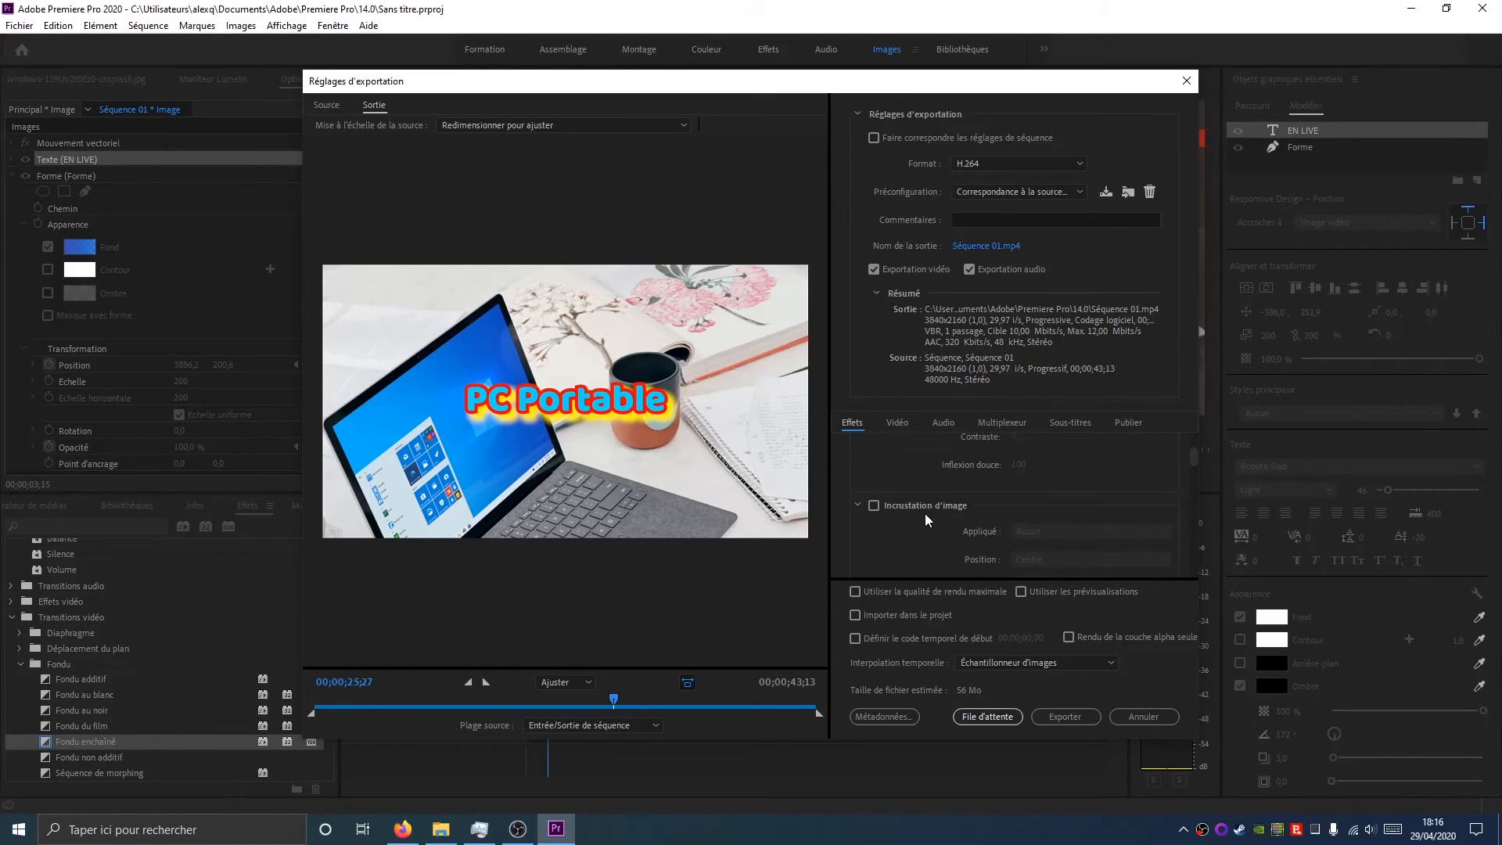
pyautogui.scroll(-3, 894, 496)
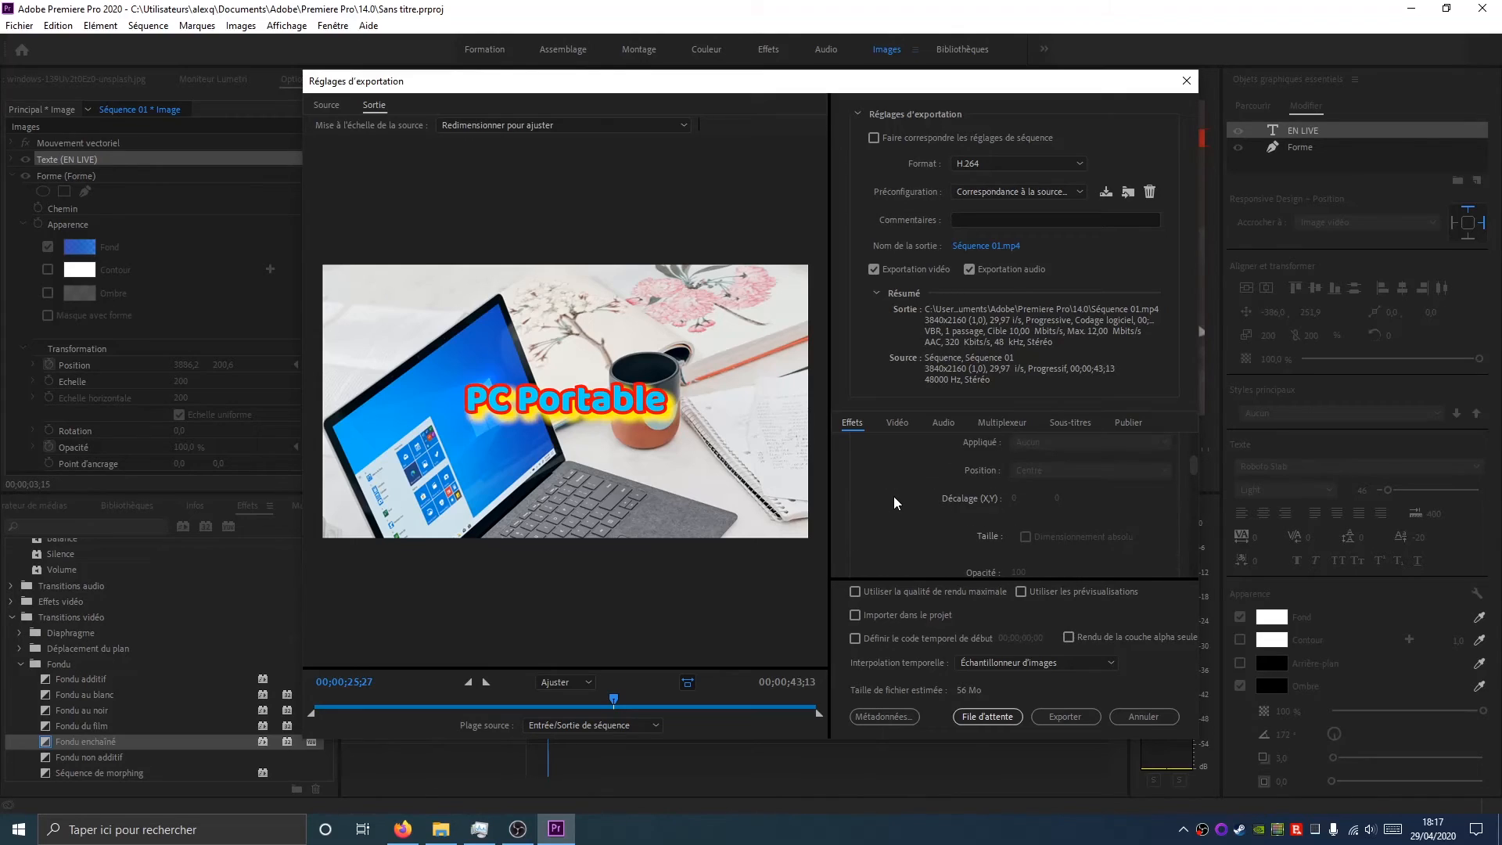
pyautogui.scroll(2, 953, 486)
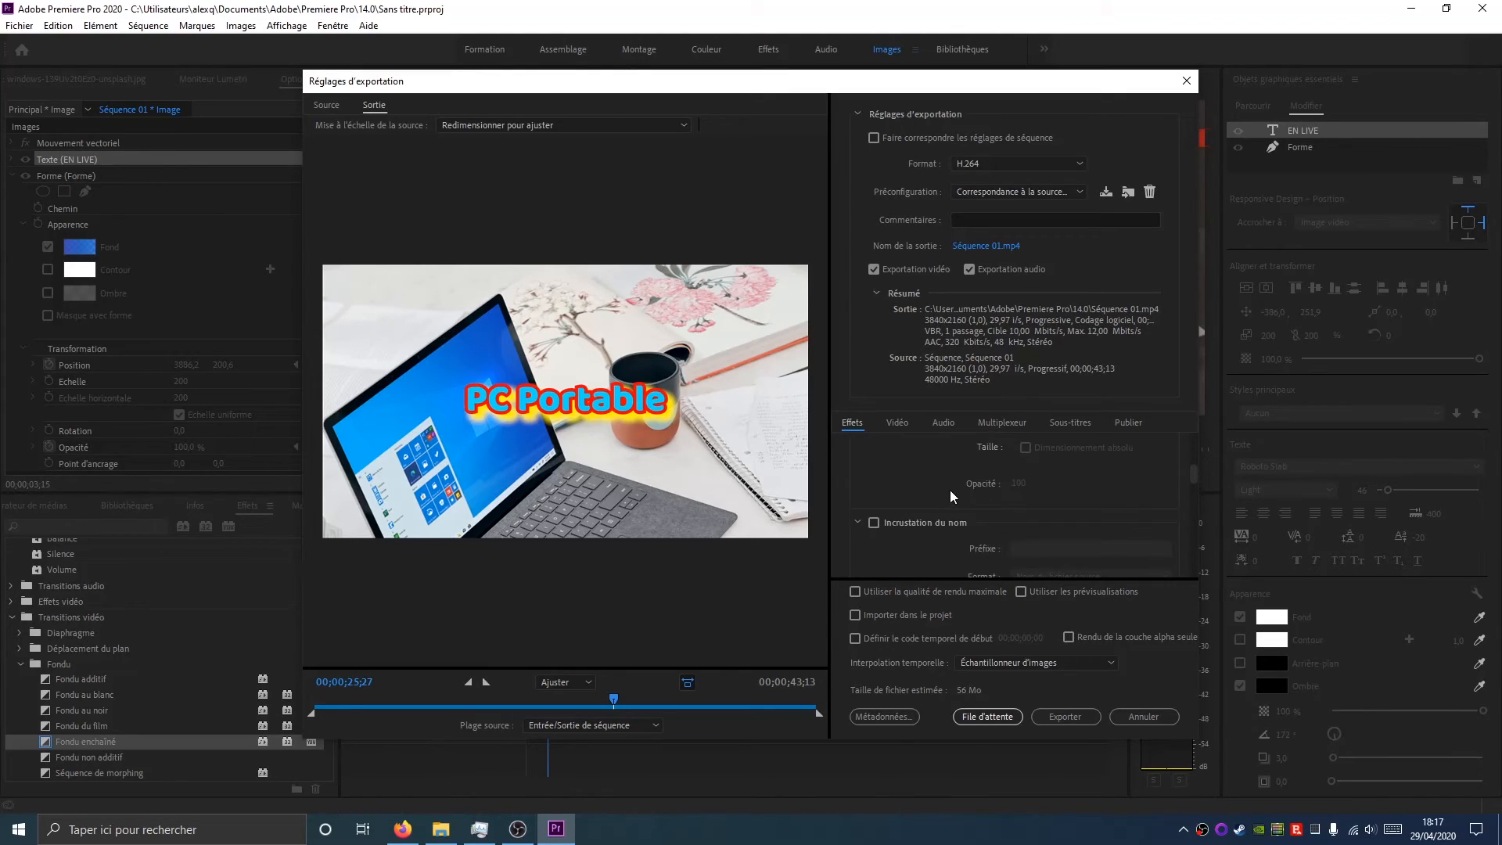
pyautogui.scroll(3, 950, 489)
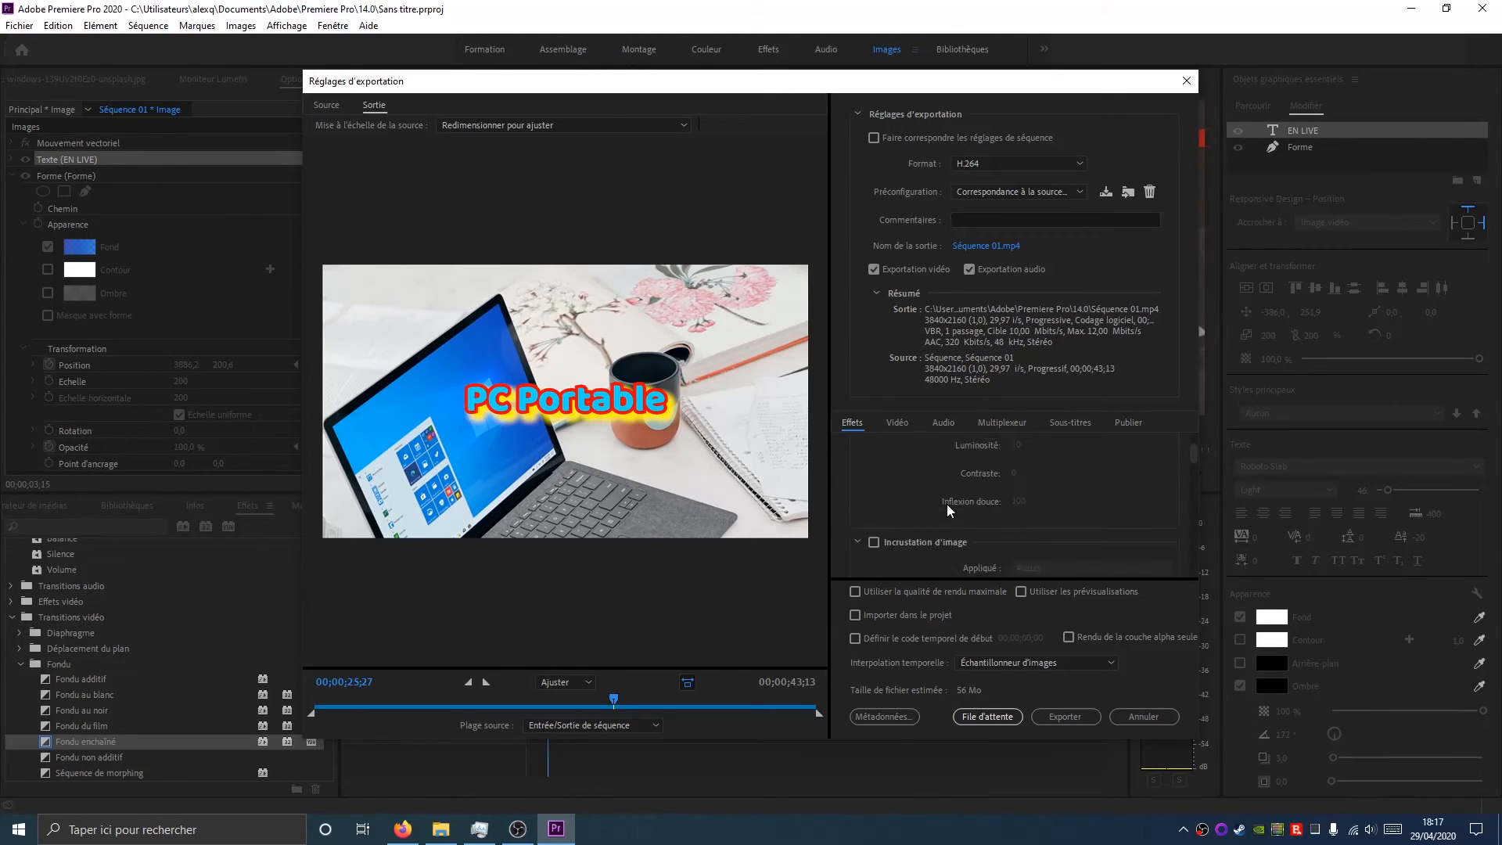
pyautogui.scroll(-3, 946, 504)
pyautogui.scroll(2, 897, 468)
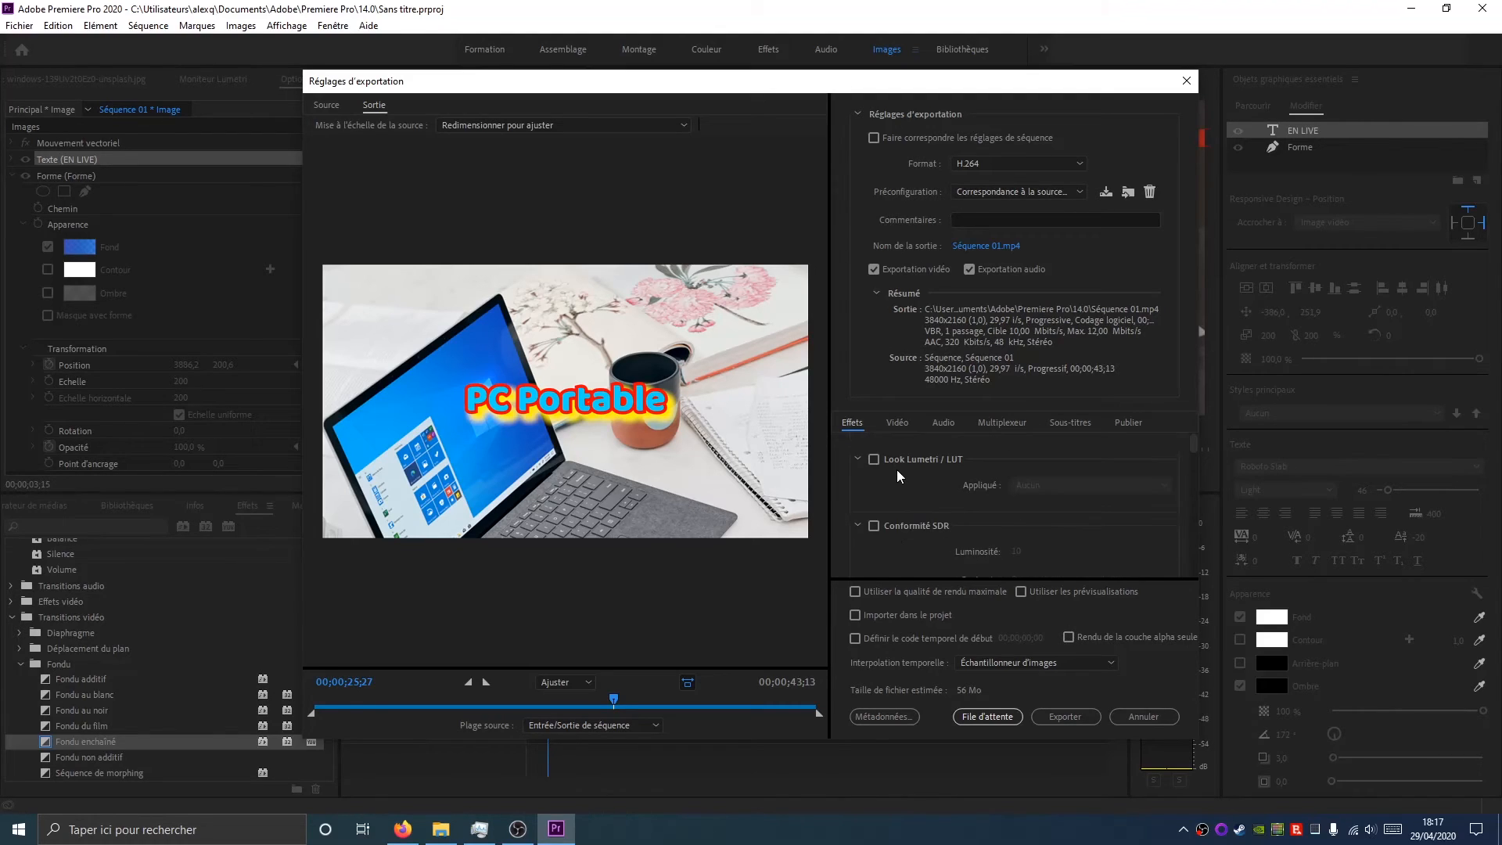
pyautogui.scroll(-5, 899, 471)
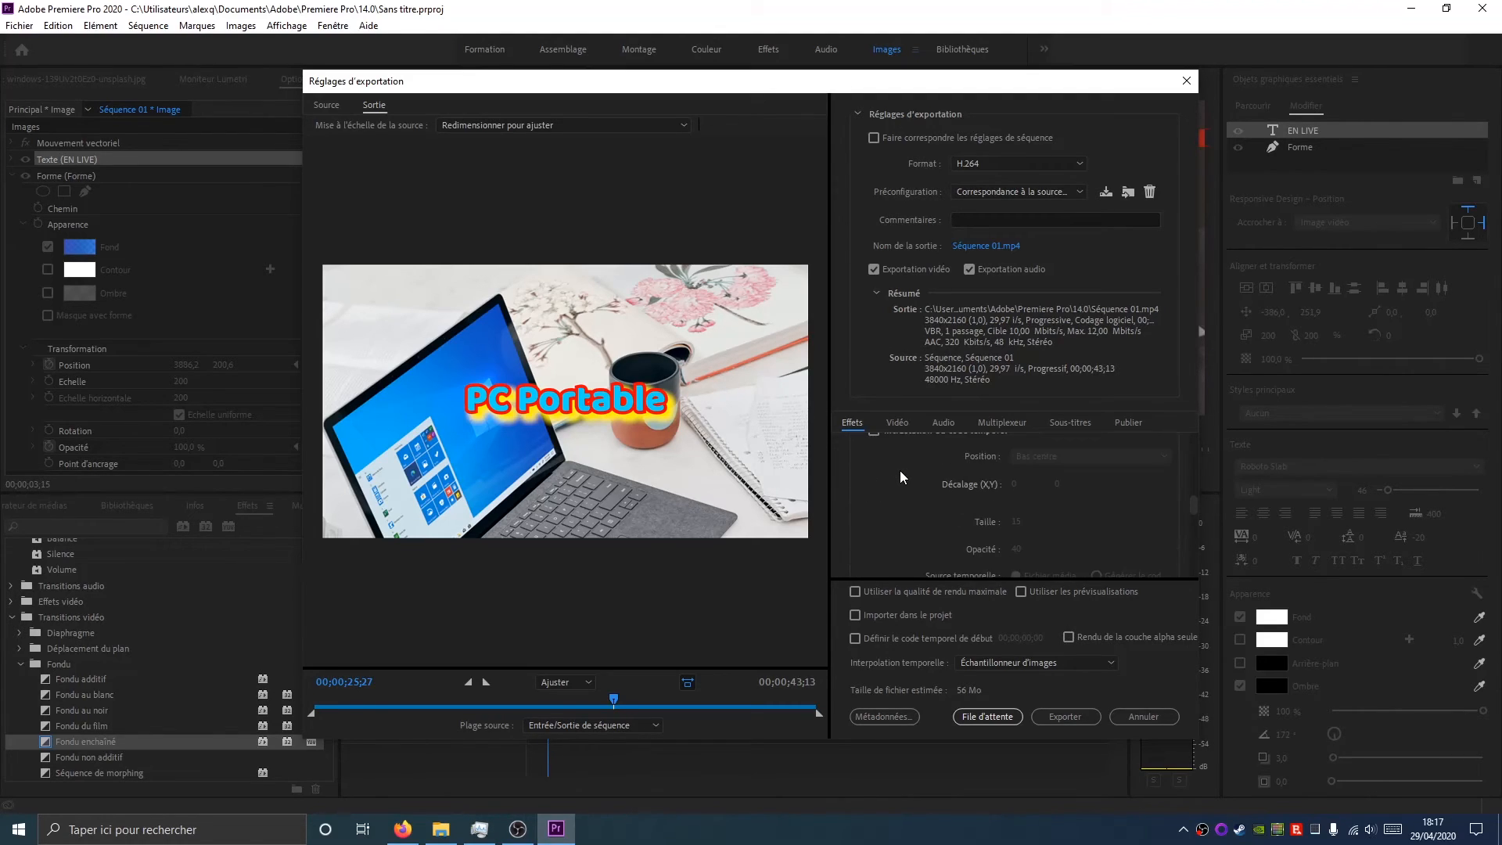
pyautogui.scroll(-1, 899, 471)
pyautogui.scroll(3, 919, 501)
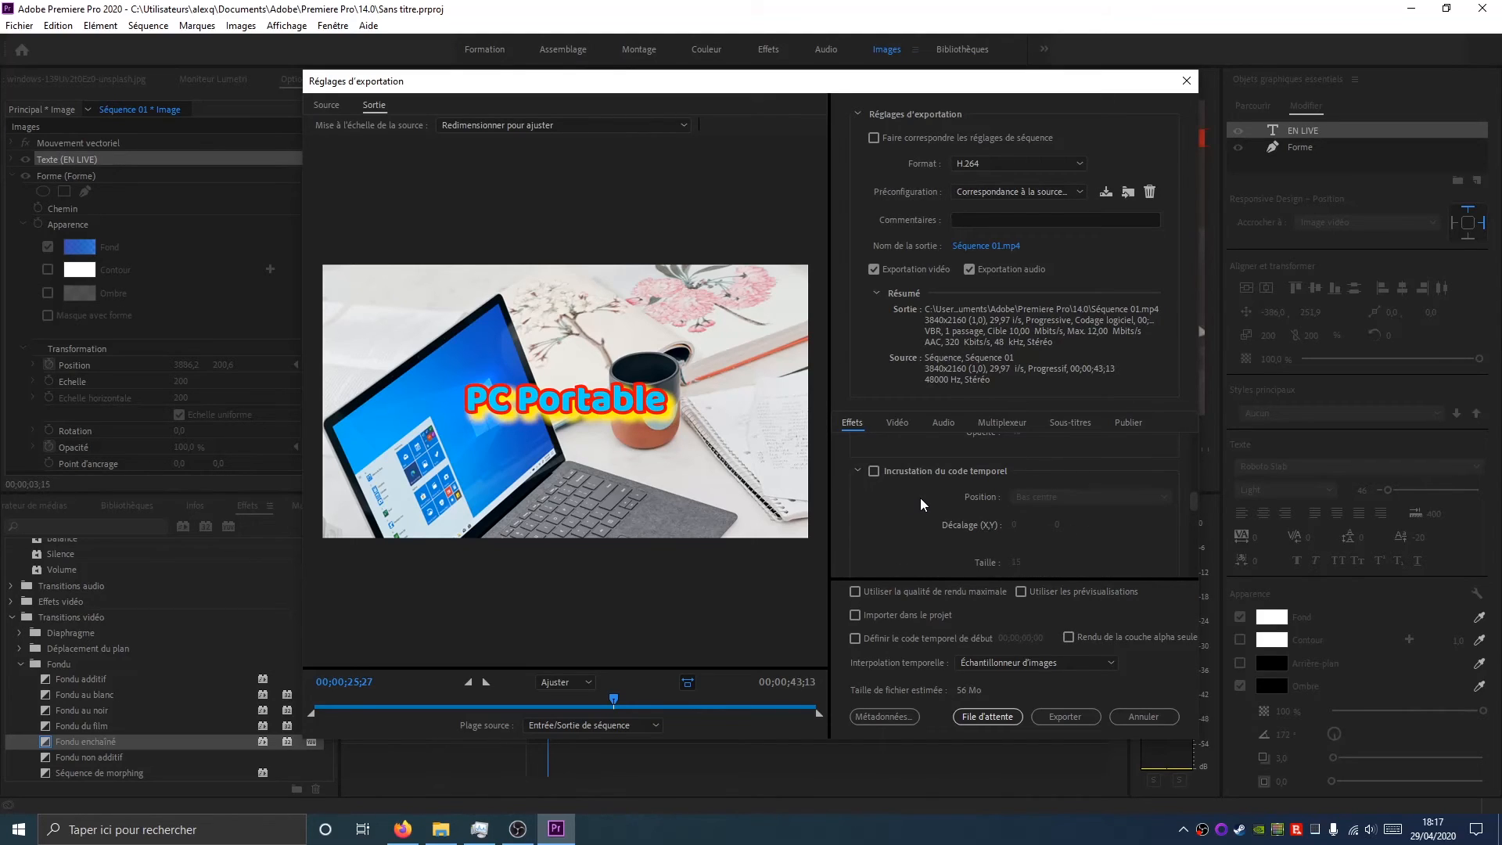
pyautogui.scroll(-4, 935, 477)
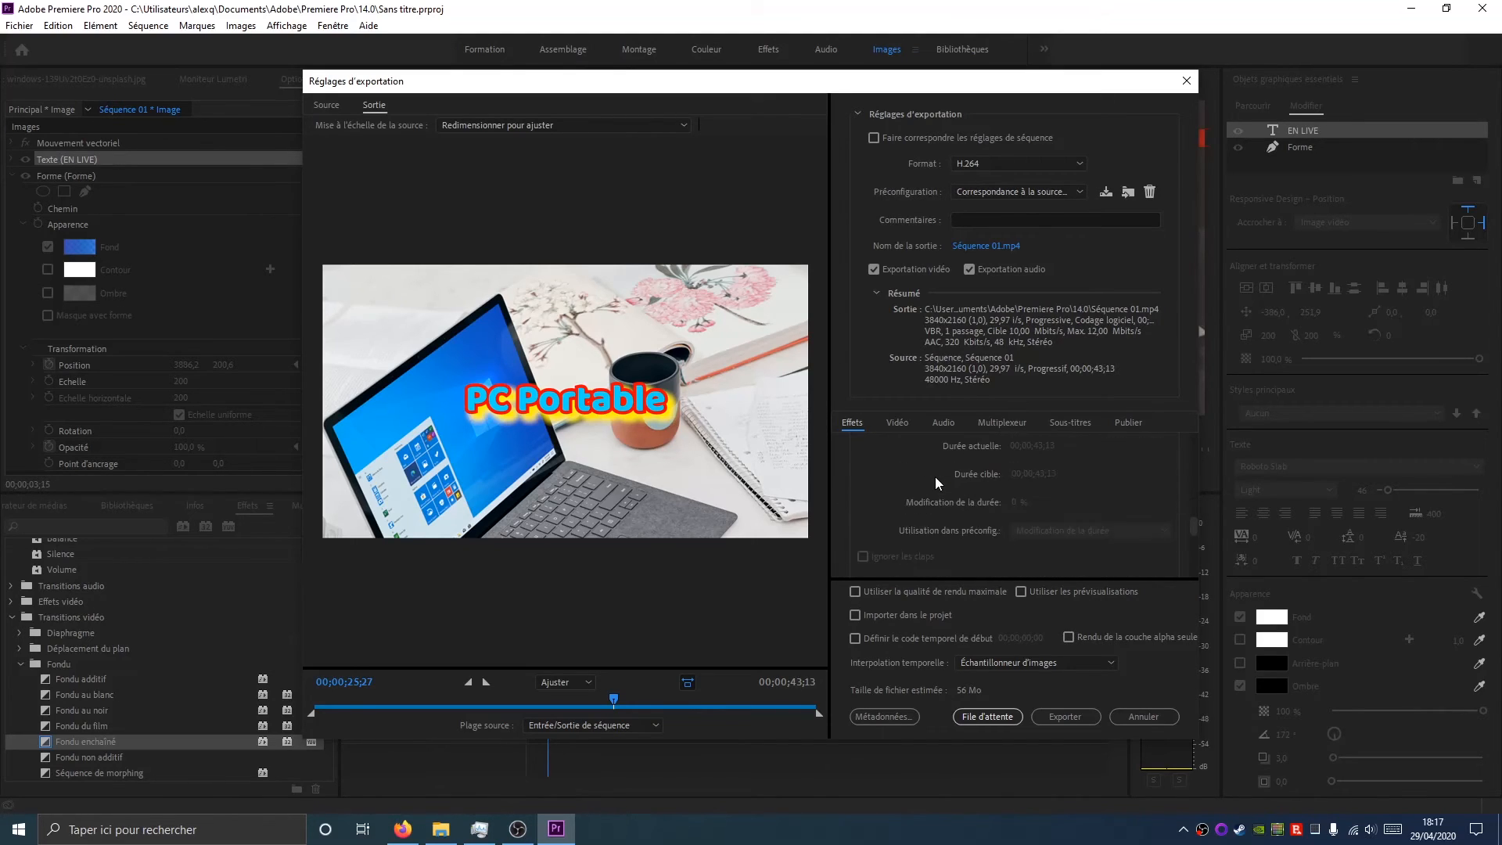
pyautogui.scroll(-5, 935, 477)
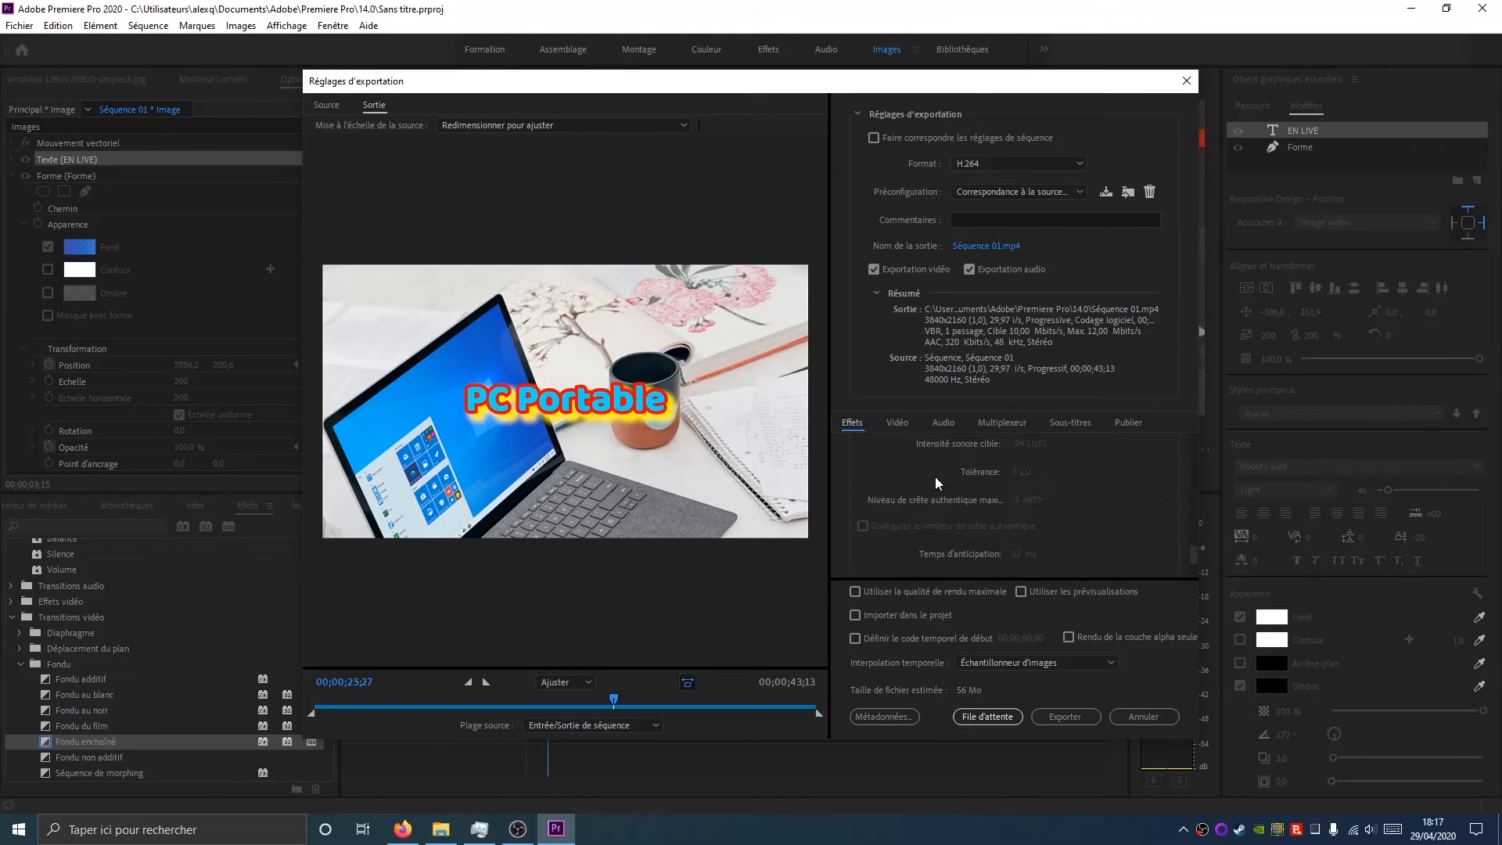
# Scroll through the Publish tab's online sharing destinations
pyautogui.click(1132, 422)
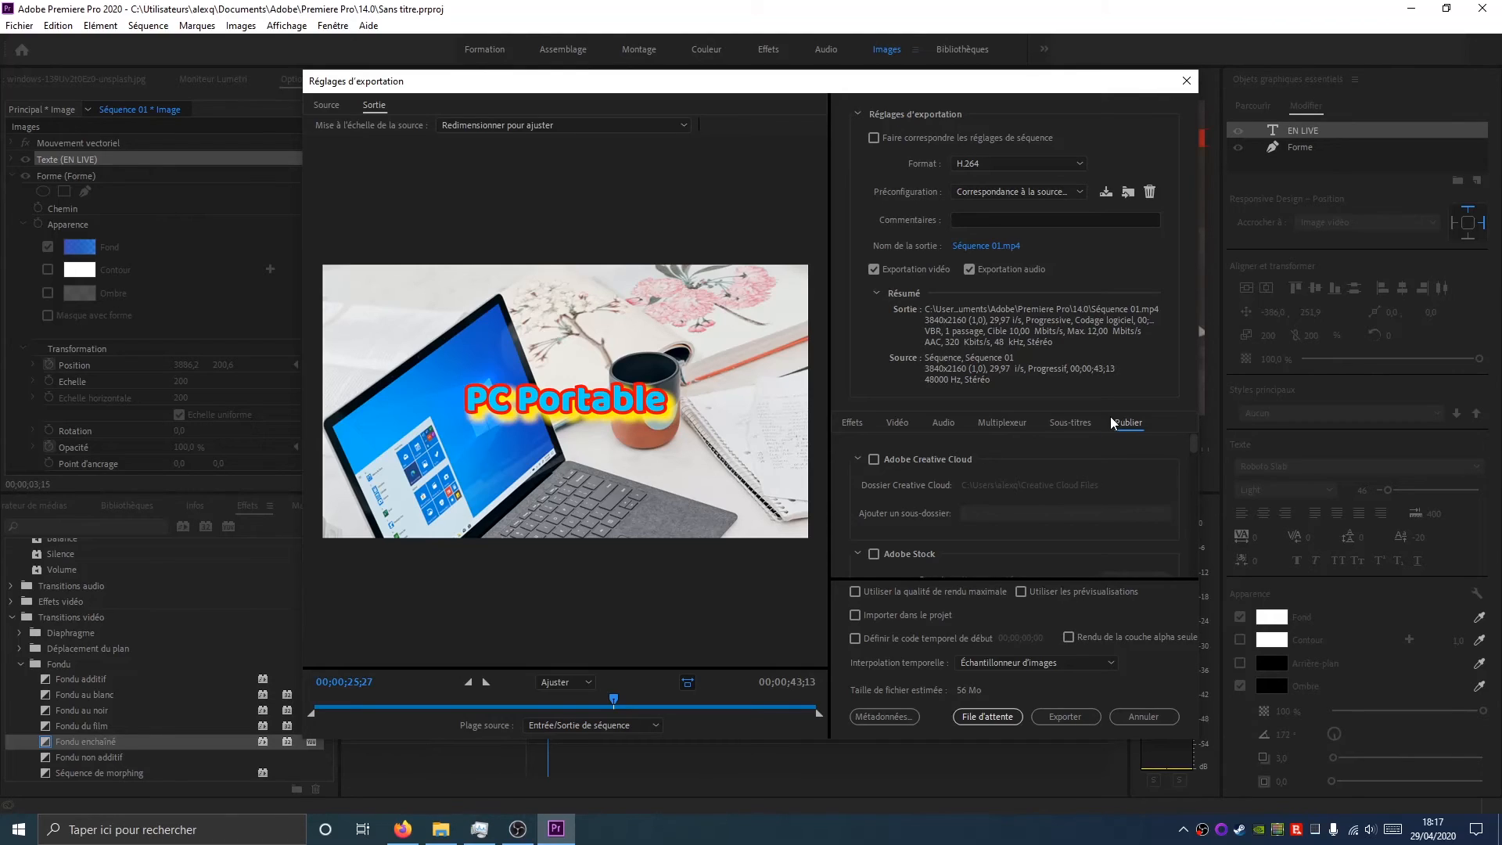
pyautogui.scroll(-5, 1163, 458)
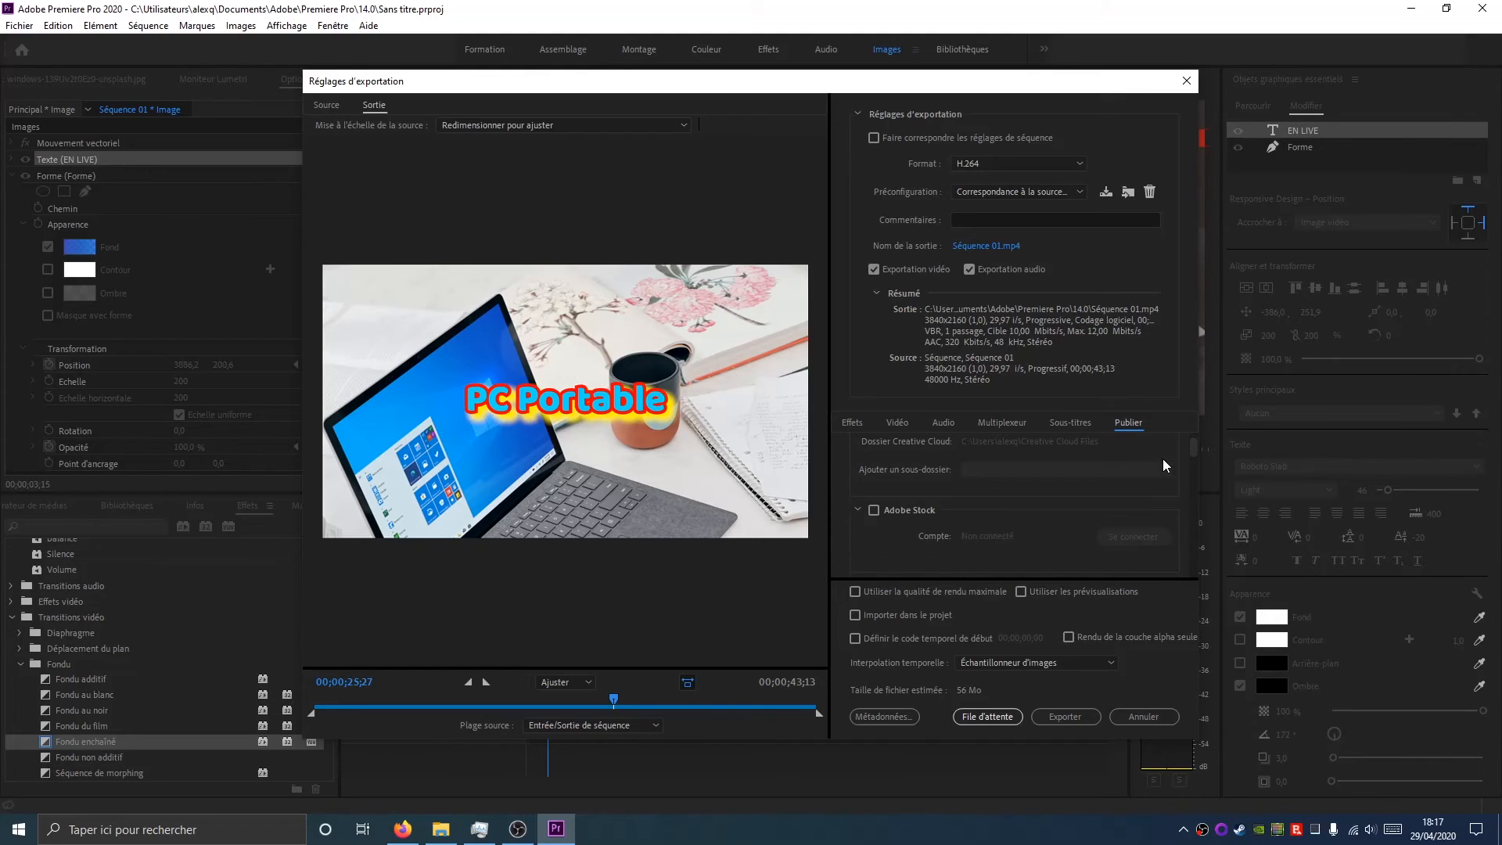
pyautogui.scroll(-5, 1160, 491)
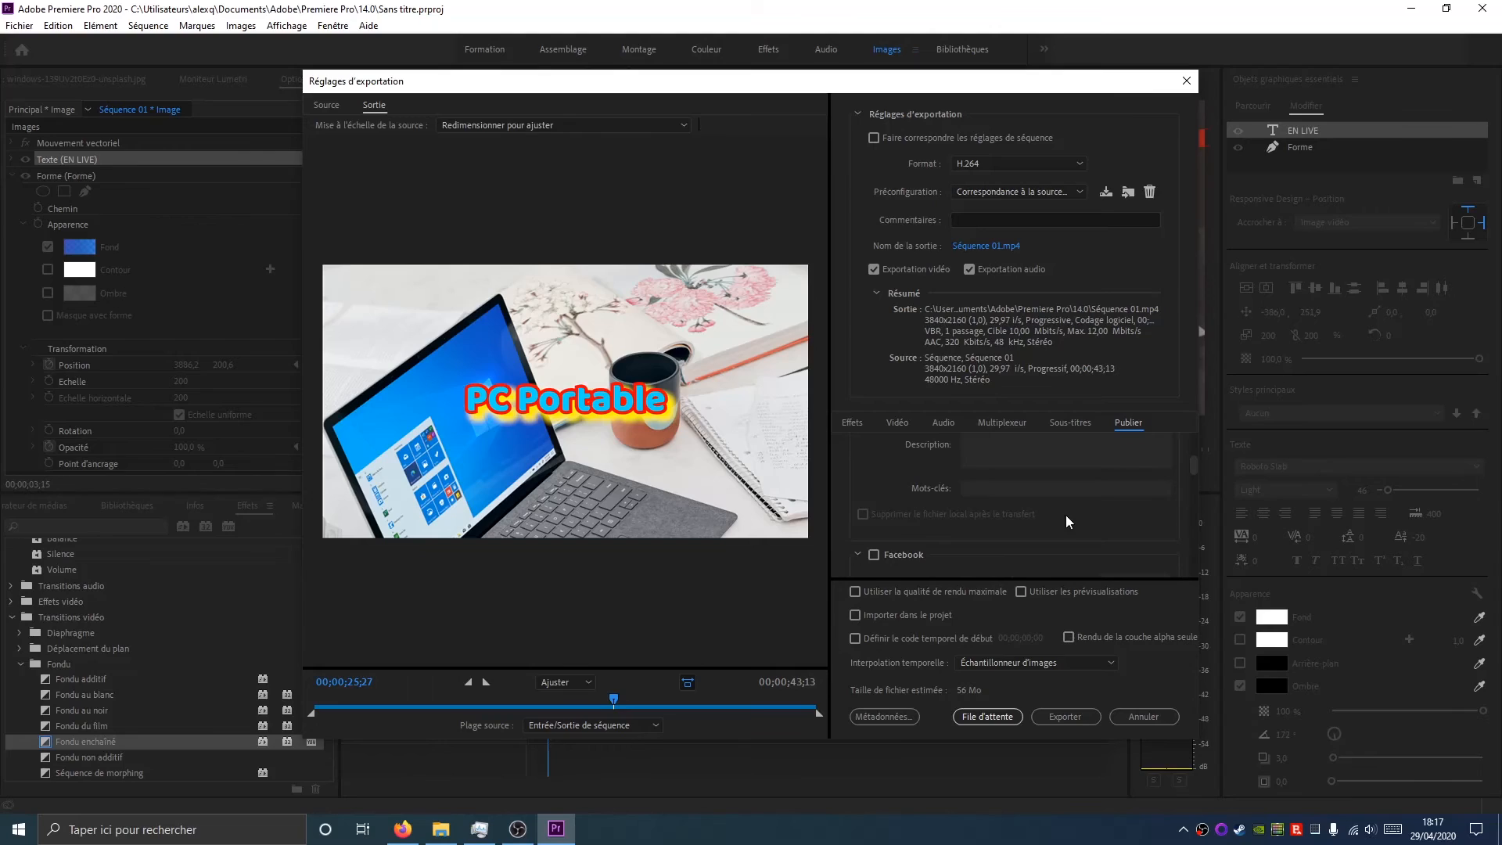
pyautogui.scroll(-1, 913, 528)
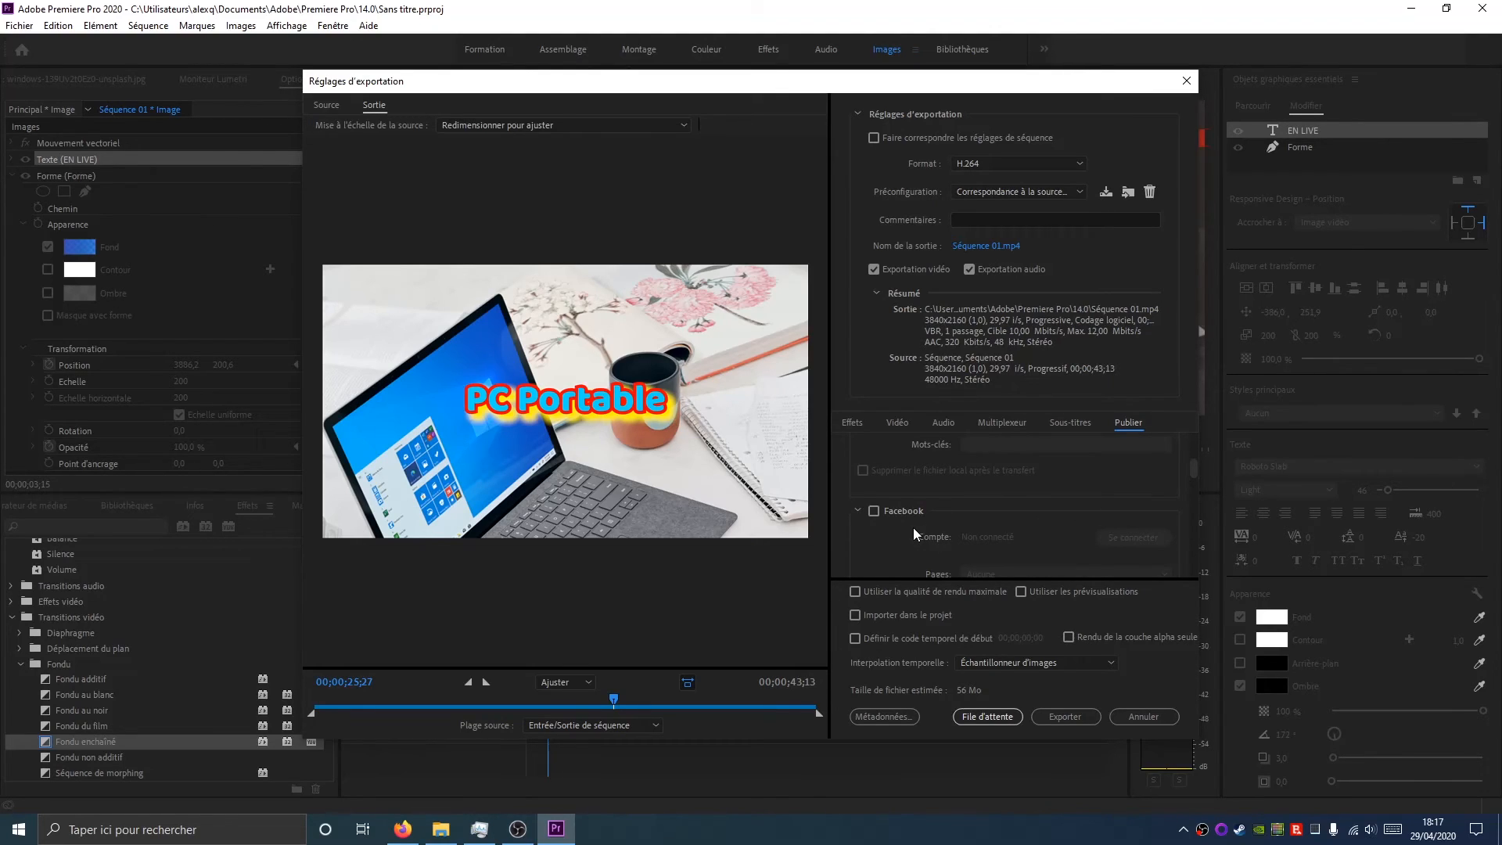
pyautogui.scroll(-1, 913, 527)
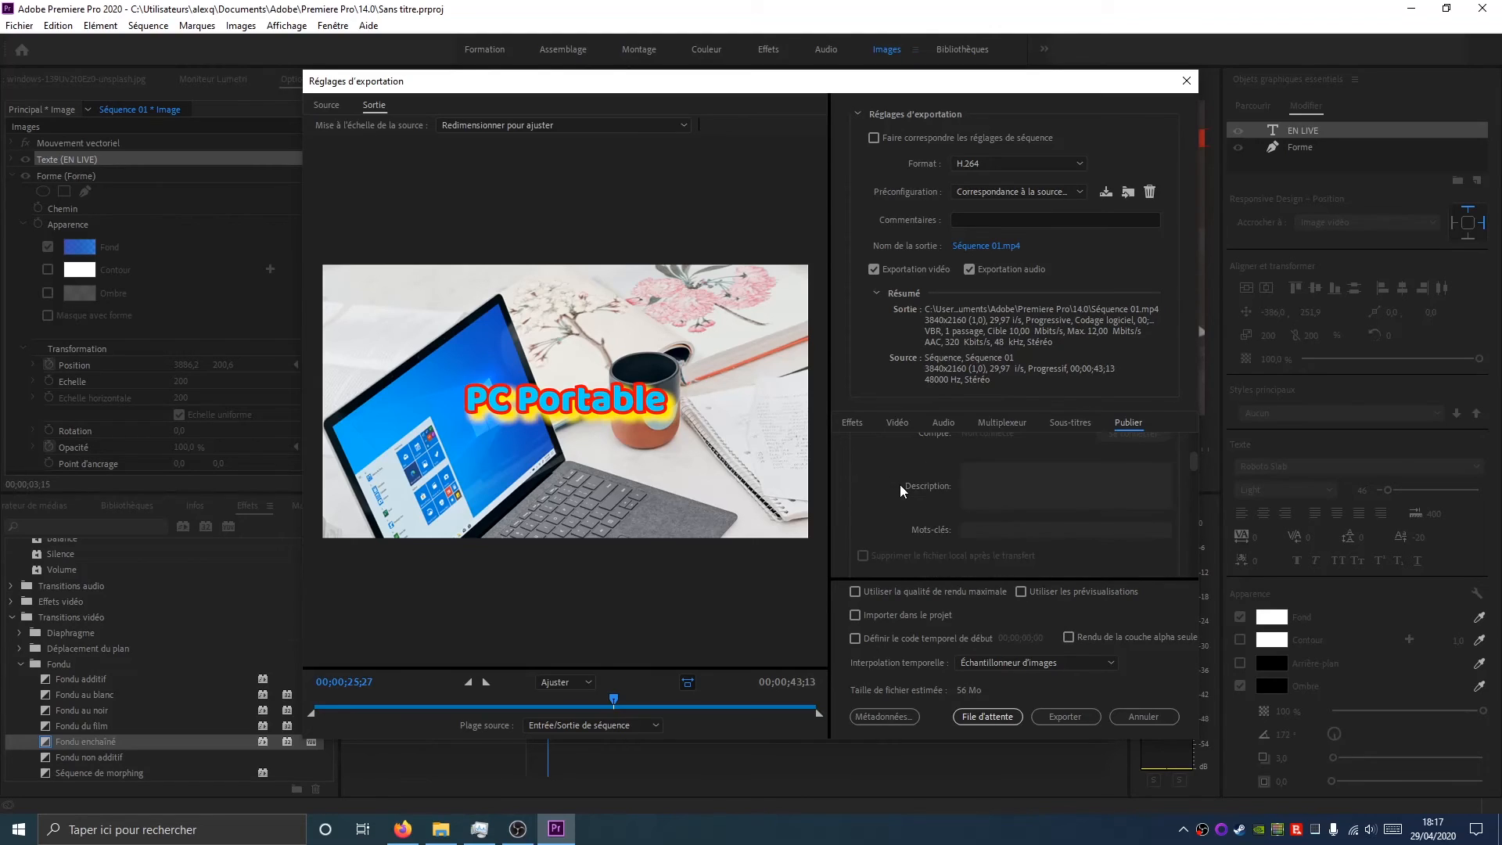
pyautogui.scroll(-4, 900, 486)
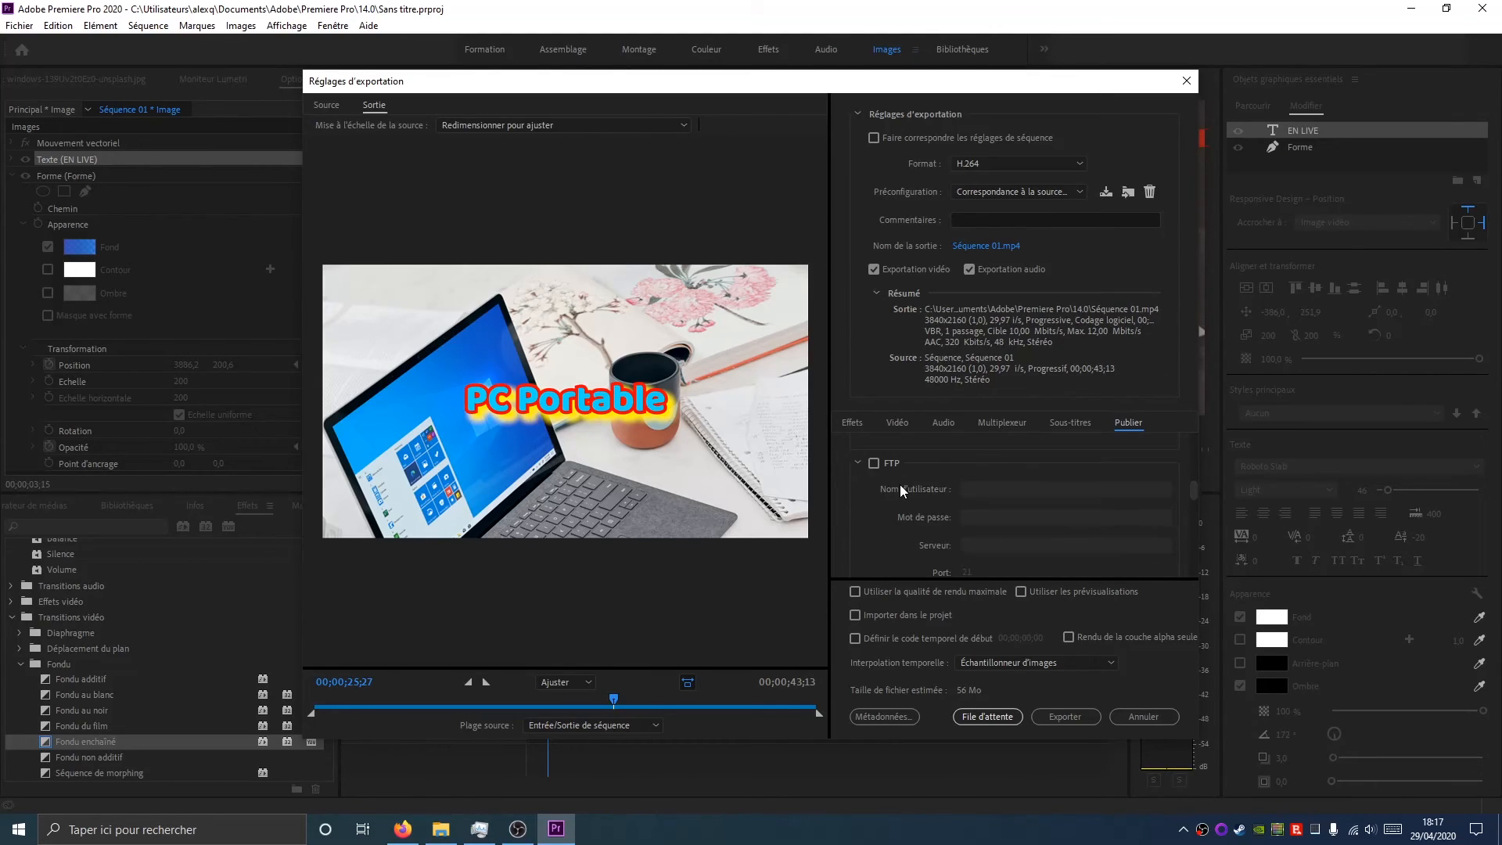
pyautogui.scroll(-5, 900, 485)
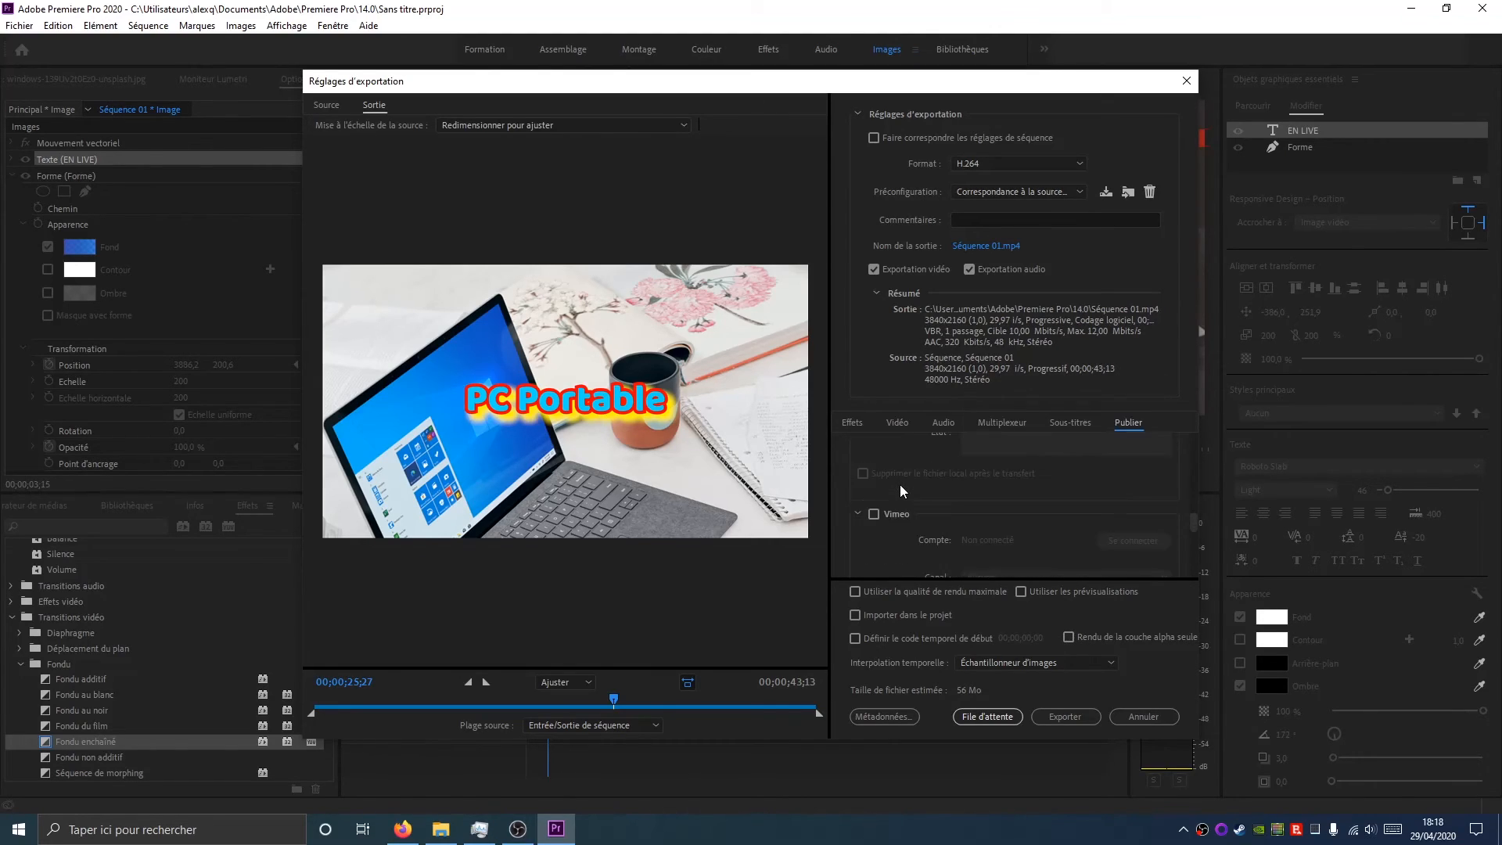
pyautogui.scroll(-4, 900, 485)
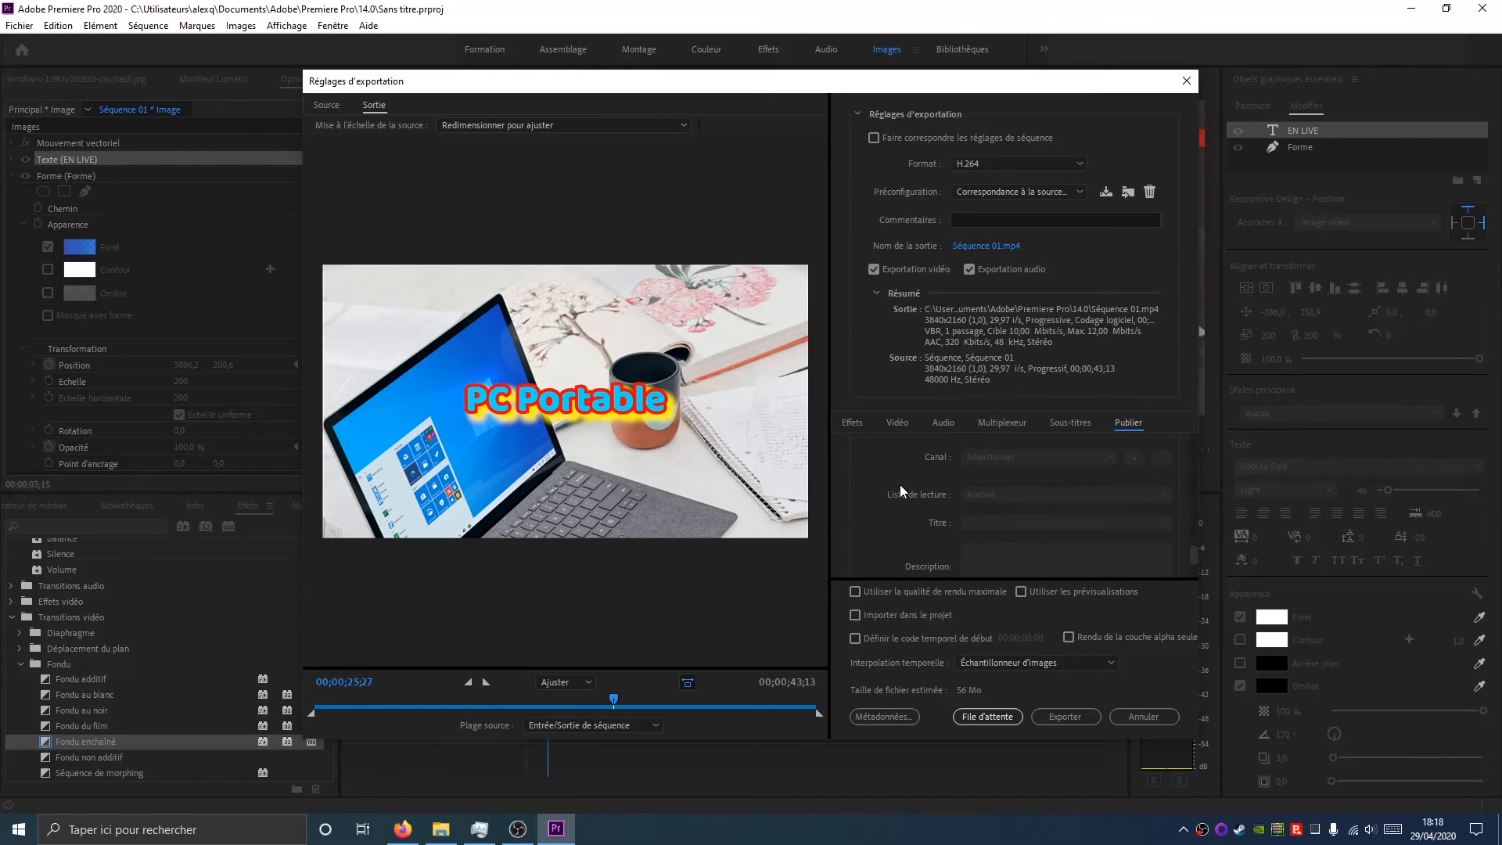
pyautogui.scroll(-2, 900, 486)
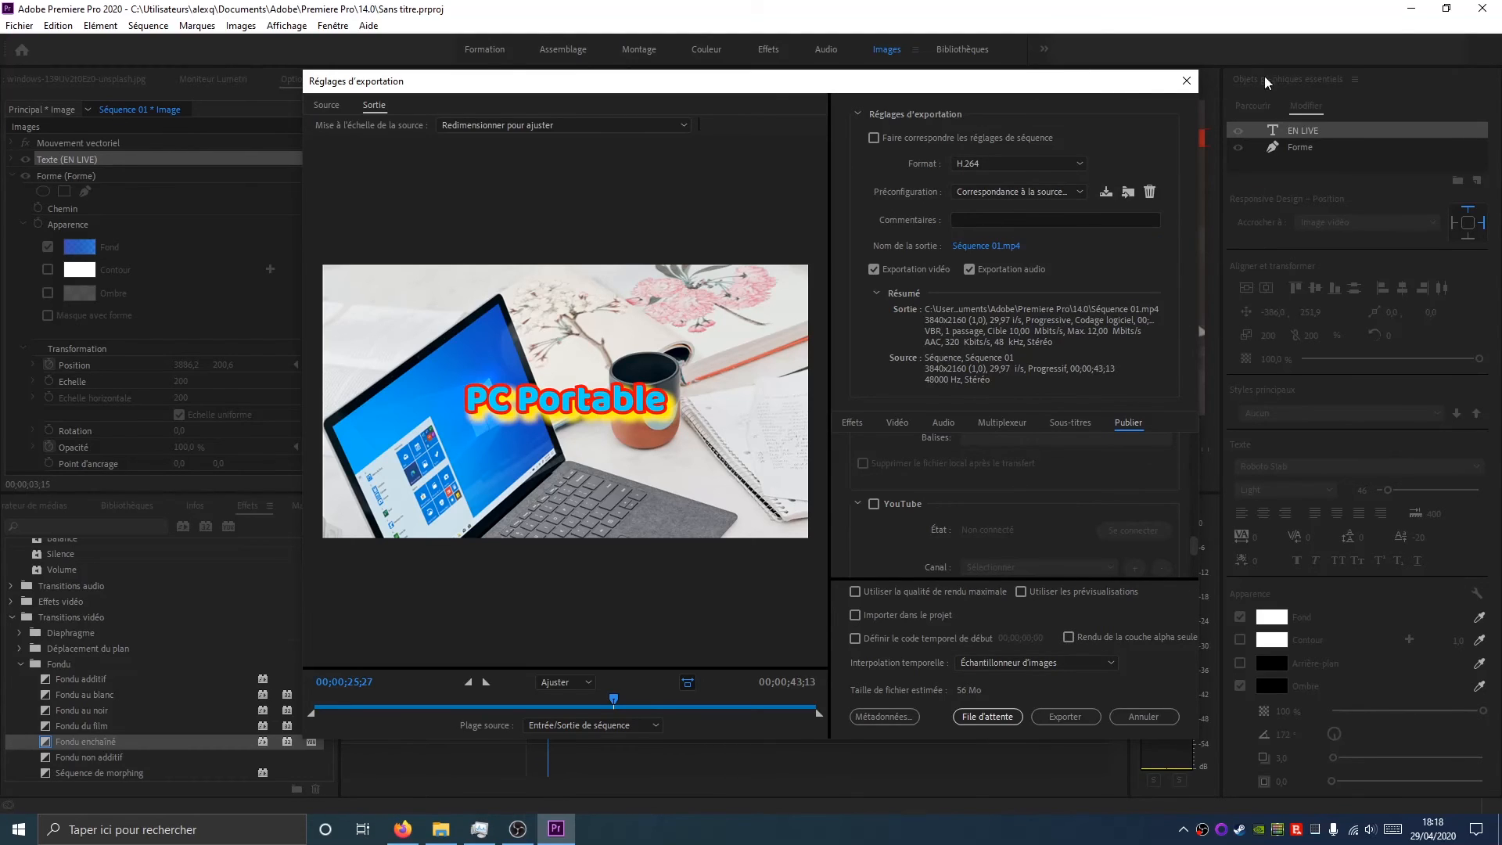
# Export the sequence to Séquence 01.mp4 with the current H.264 settings
pyautogui.click(989, 246)
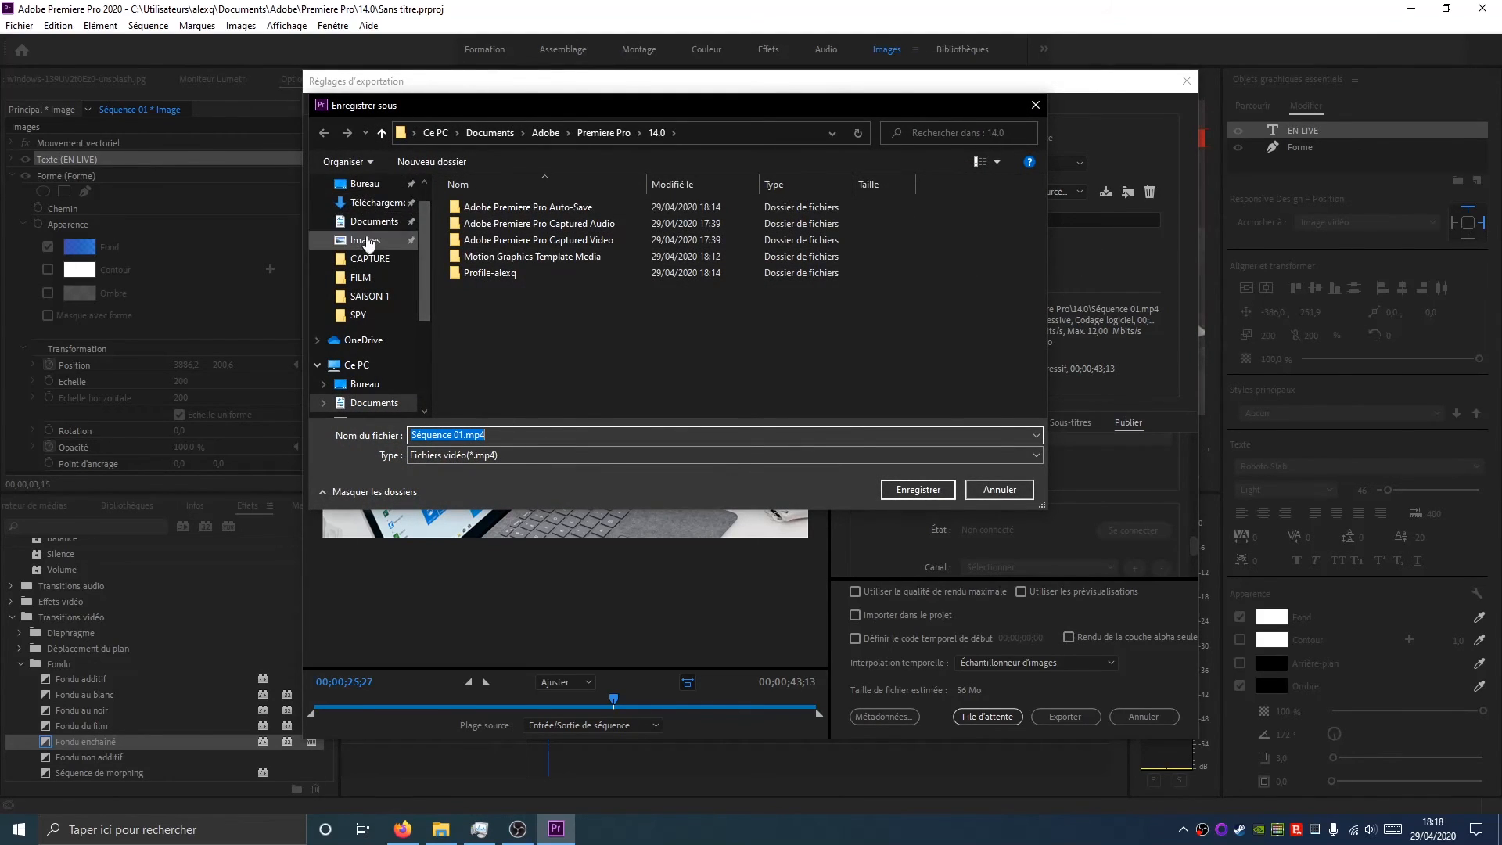
pyautogui.click(1000, 489)
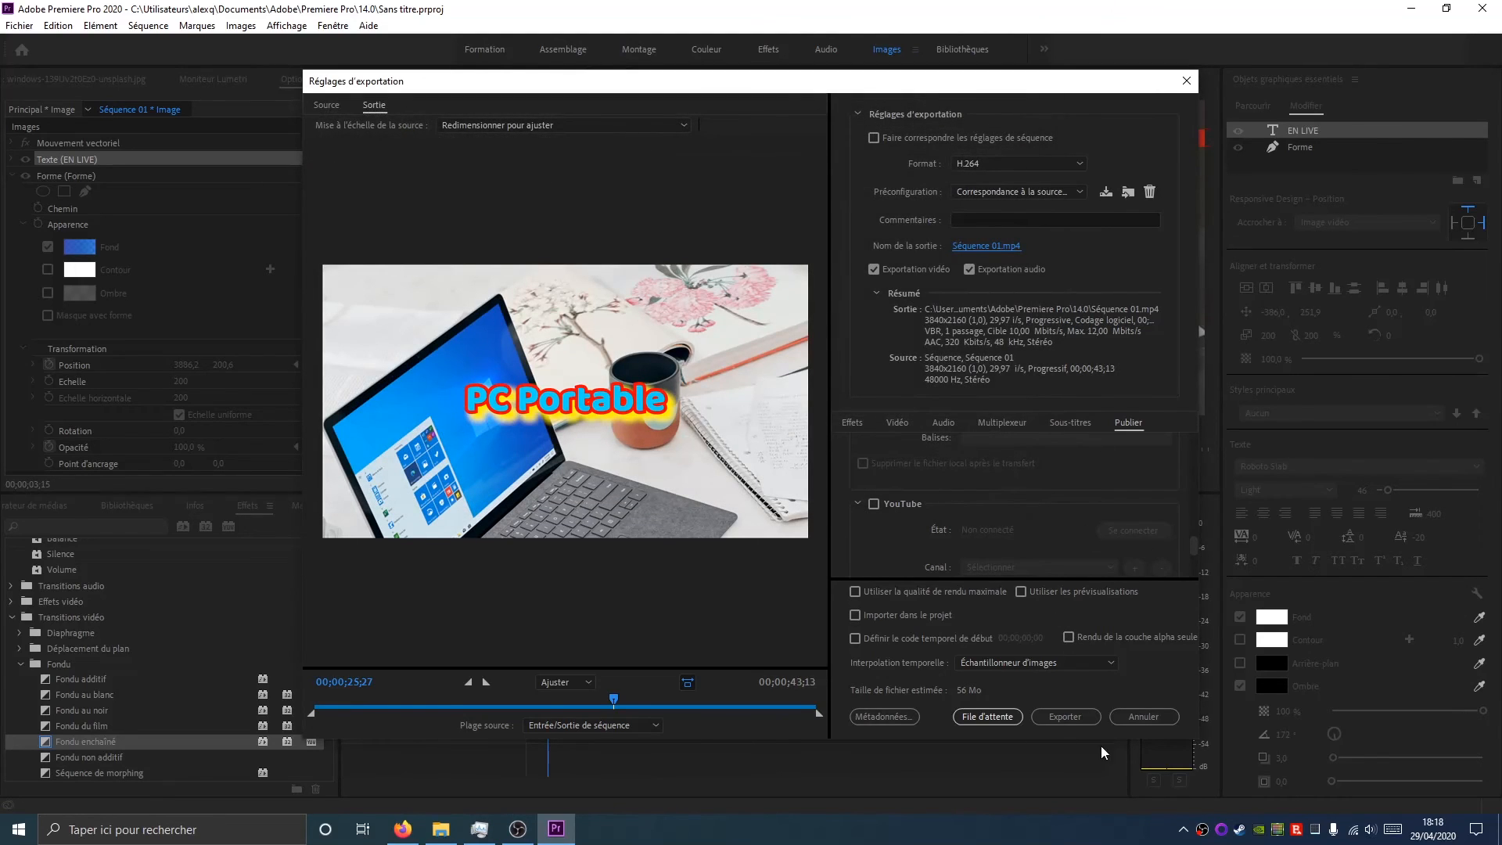
pyautogui.click(1087, 718)
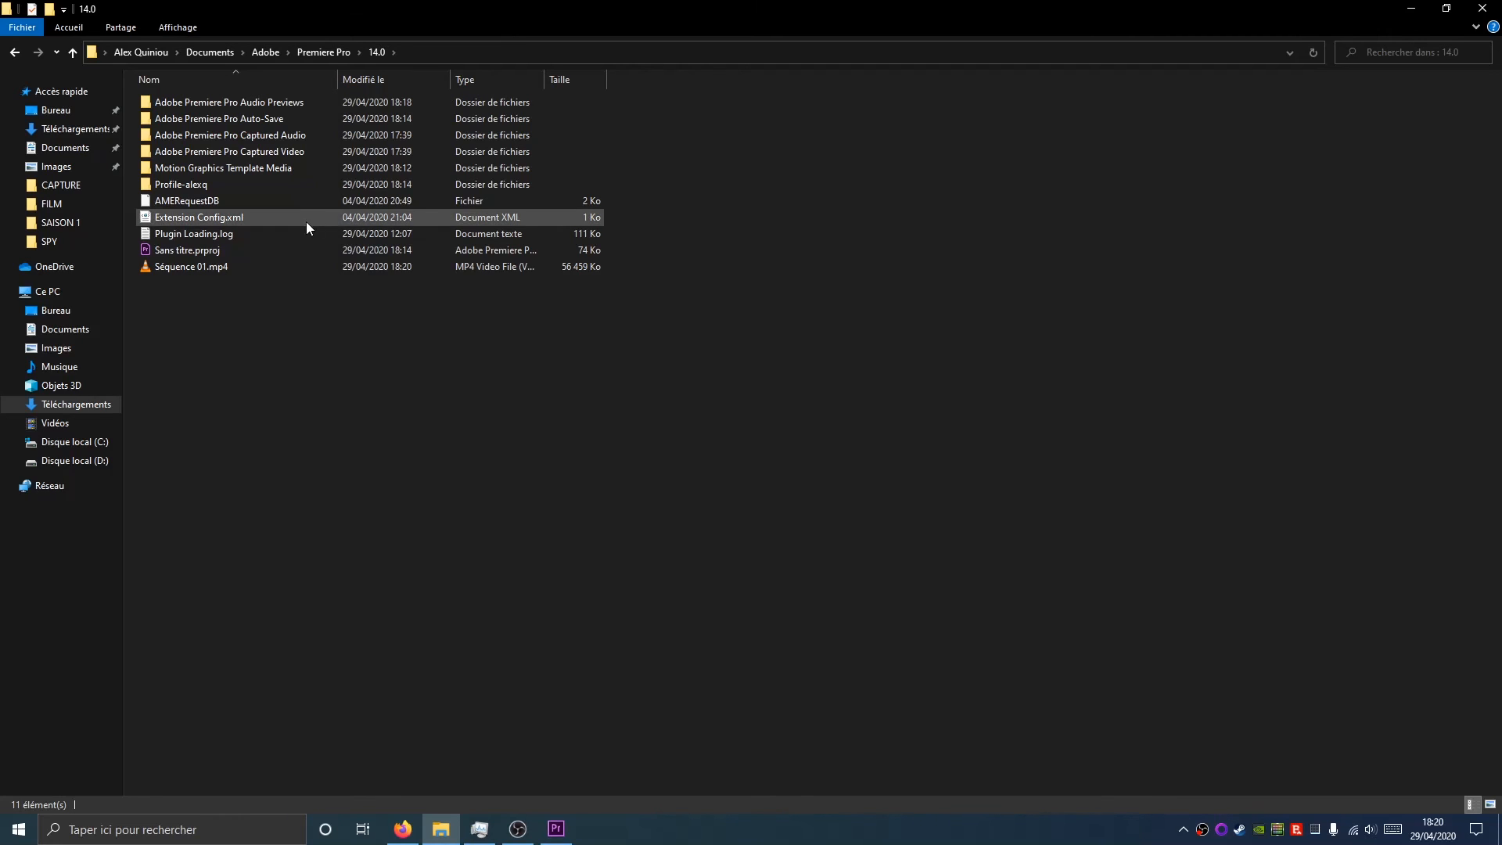
# Open the exported Séquence 01.mp4 in a media player, scrub through its playback, then close it
pyautogui.doubleClick(178, 270)
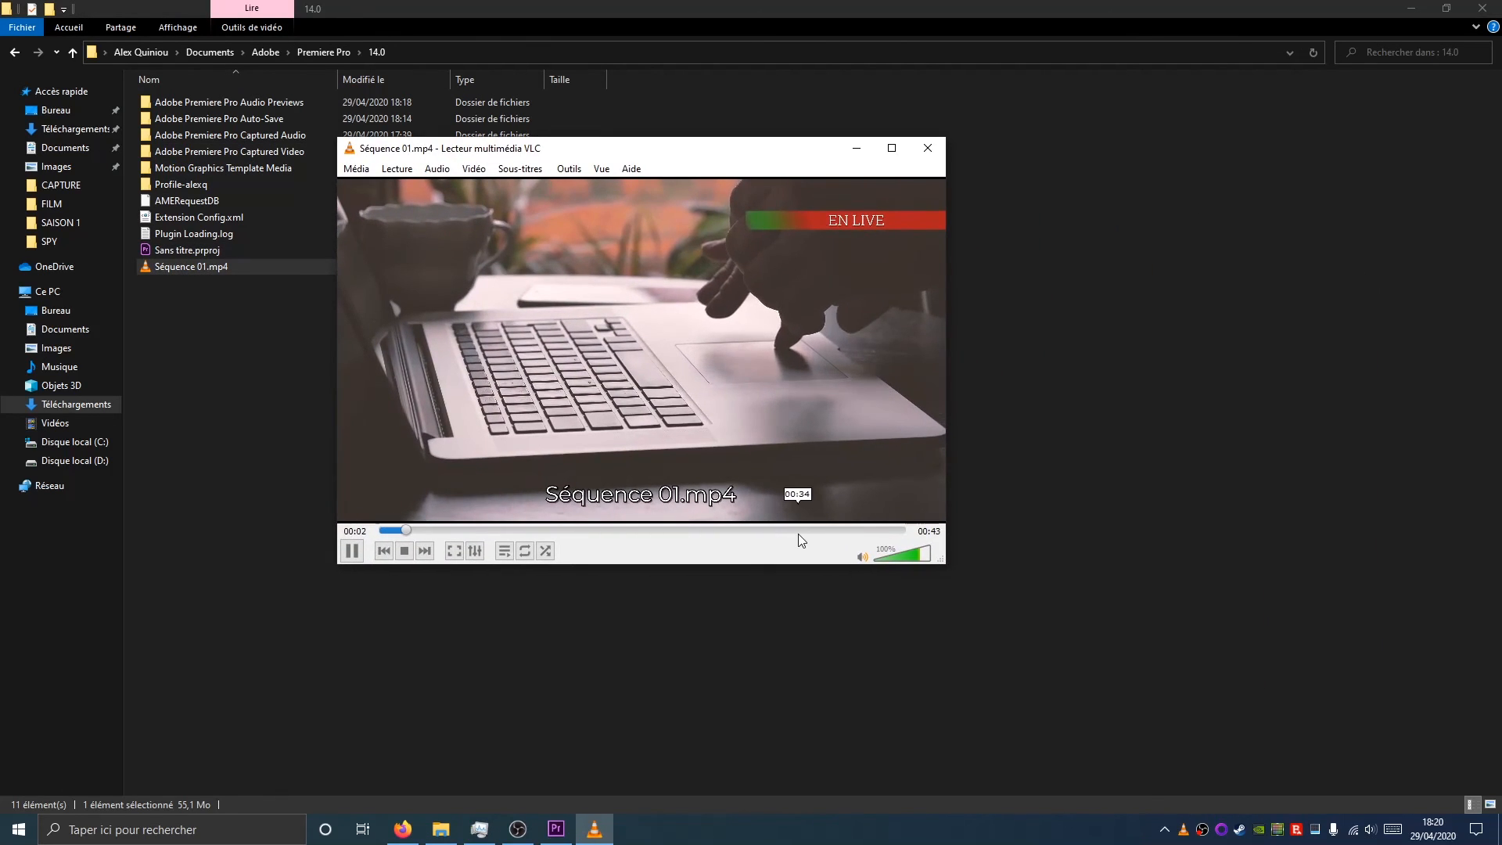
pyautogui.click(911, 555)
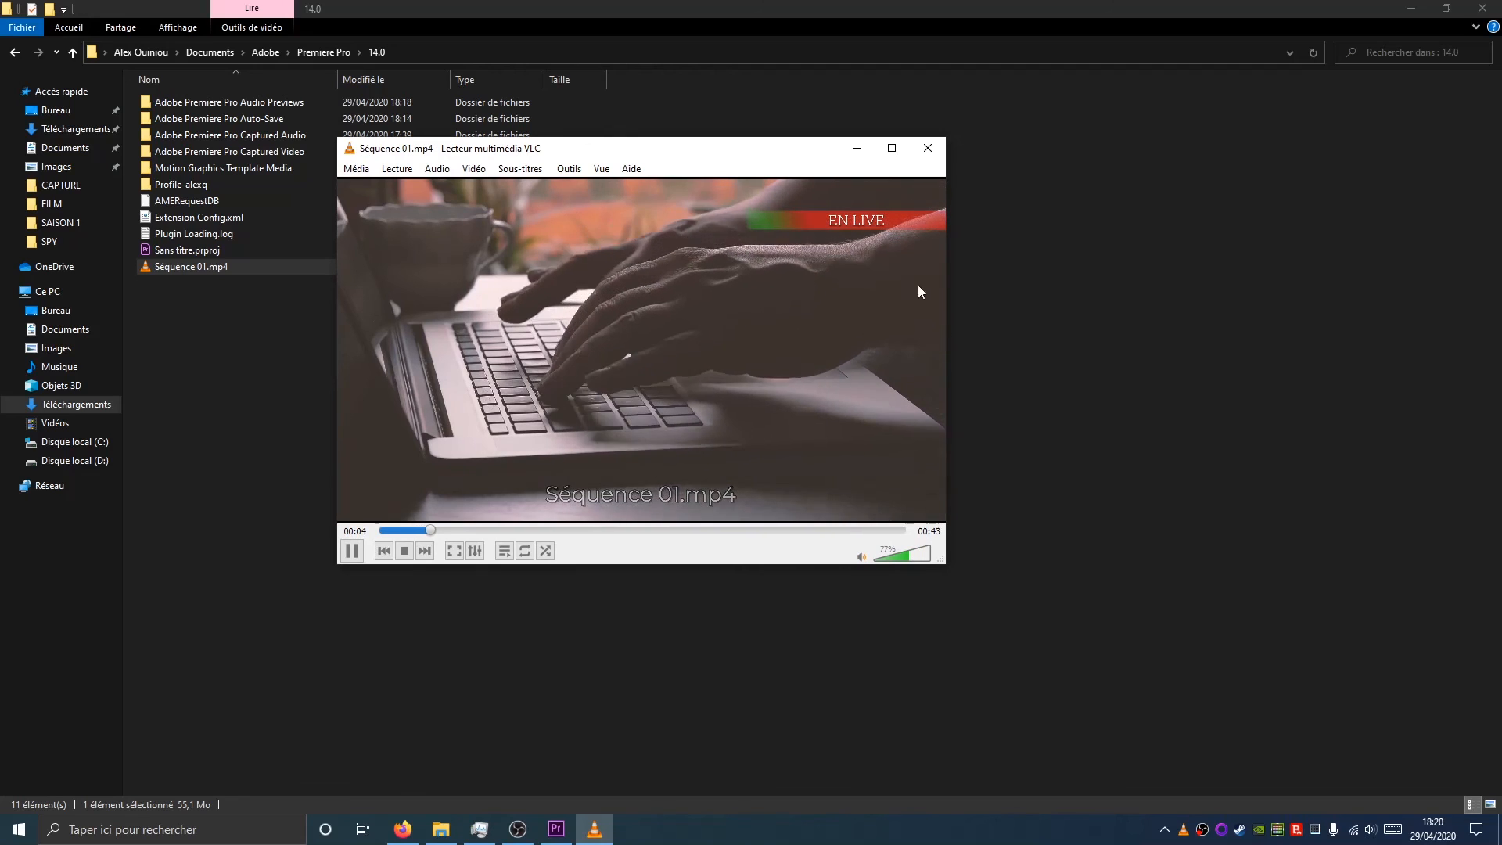
pyautogui.click(538, 530)
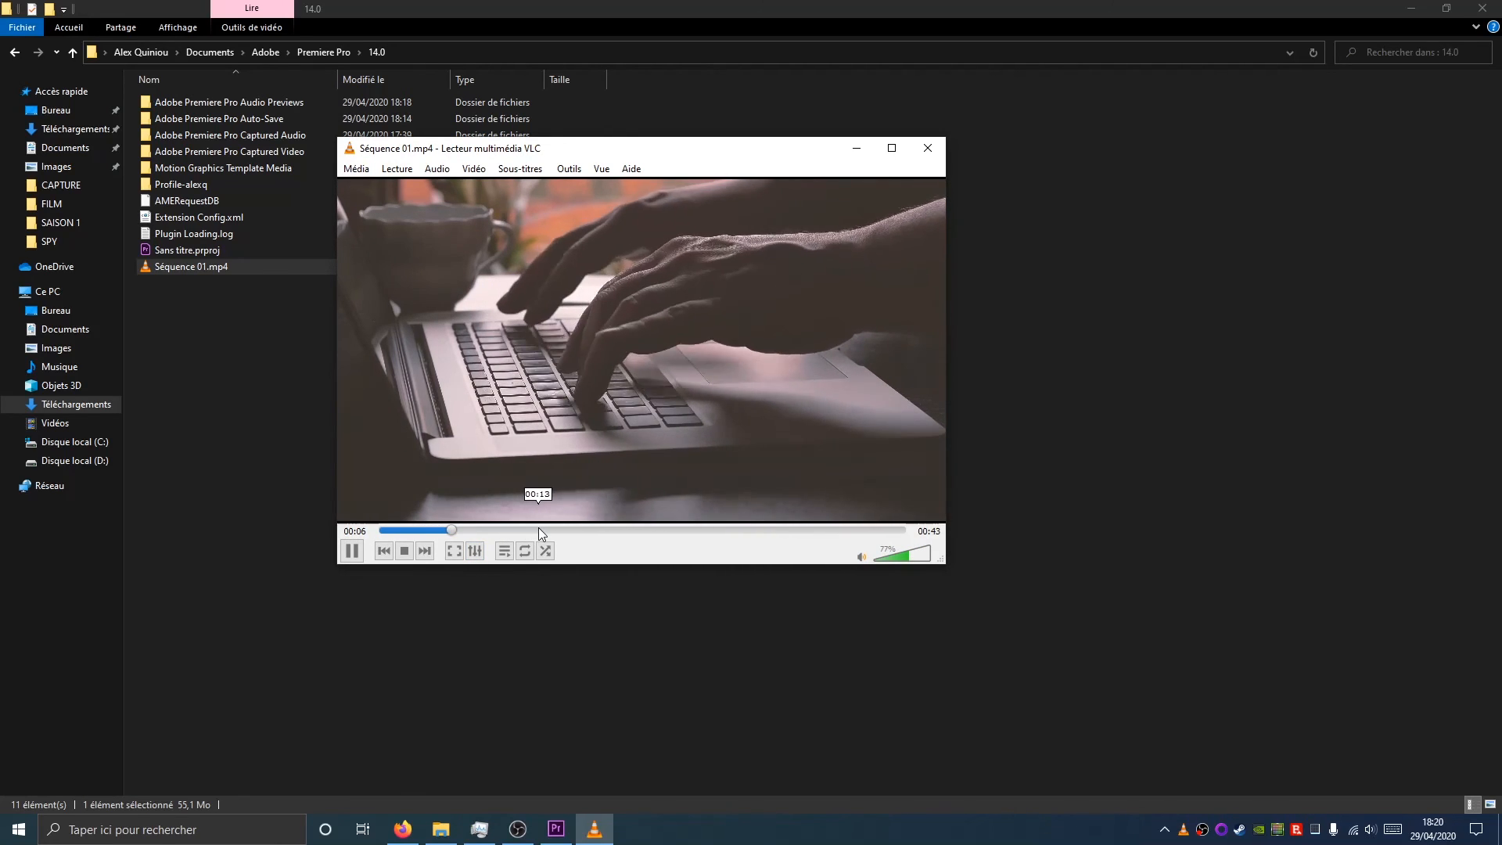
pyautogui.click(641, 530)
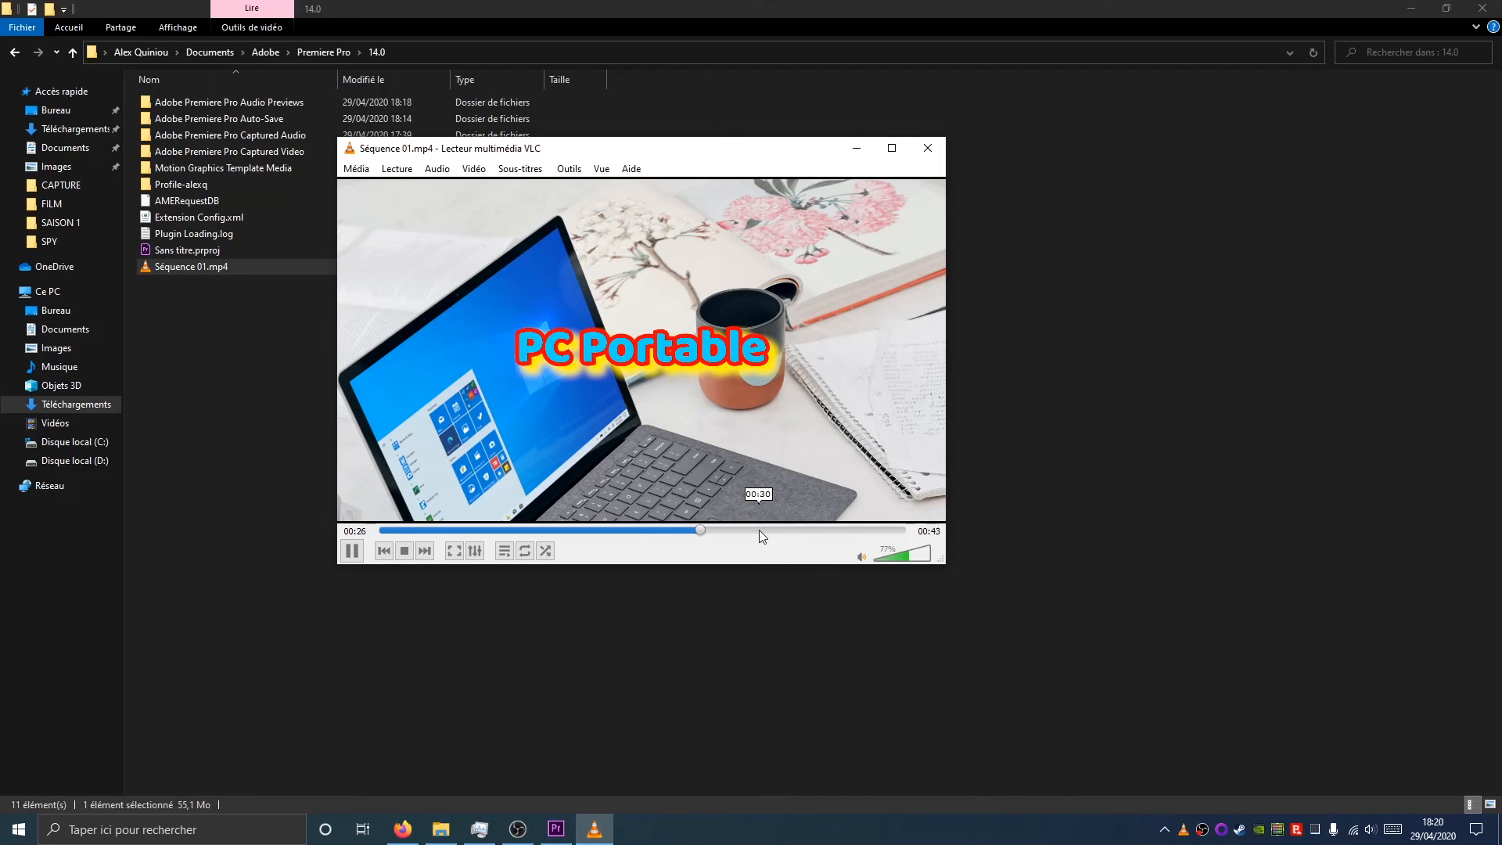
pyautogui.moveTo(758, 529); pyautogui.dragTo(869, 530)
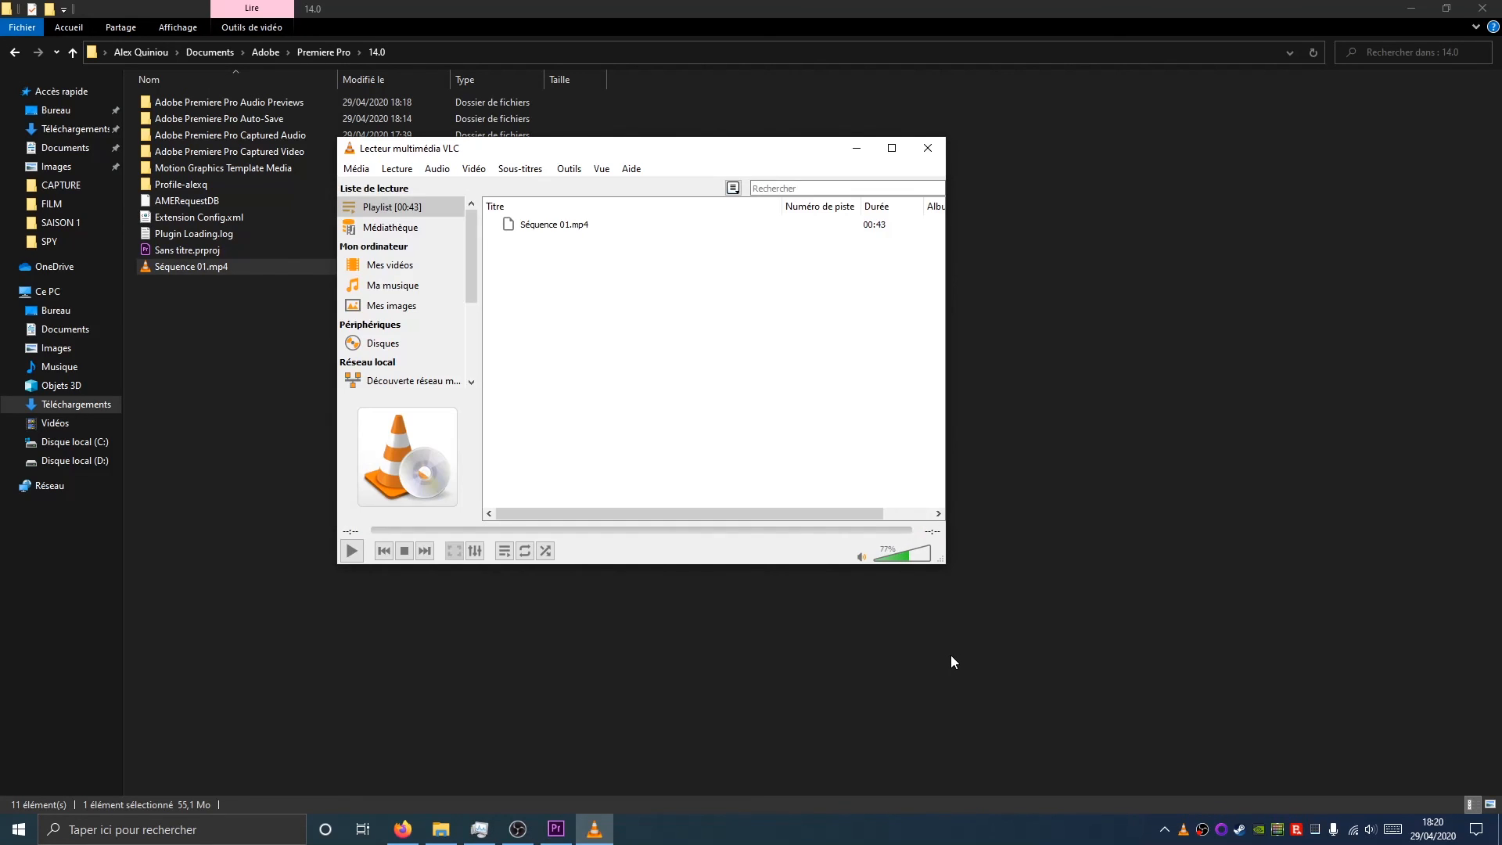
pyautogui.click(926, 156)
pyautogui.click(1417, 8)
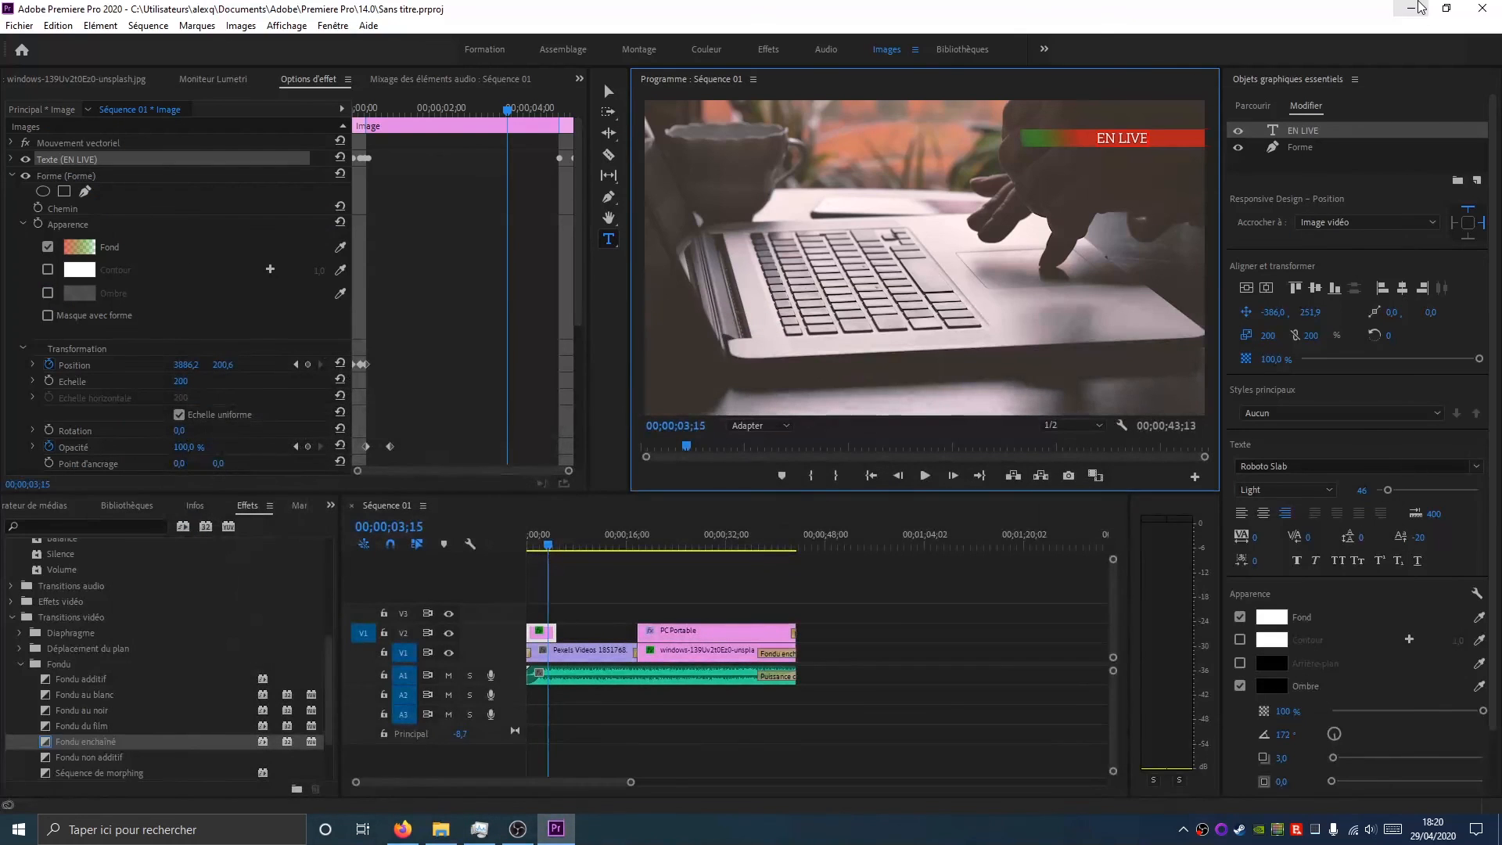